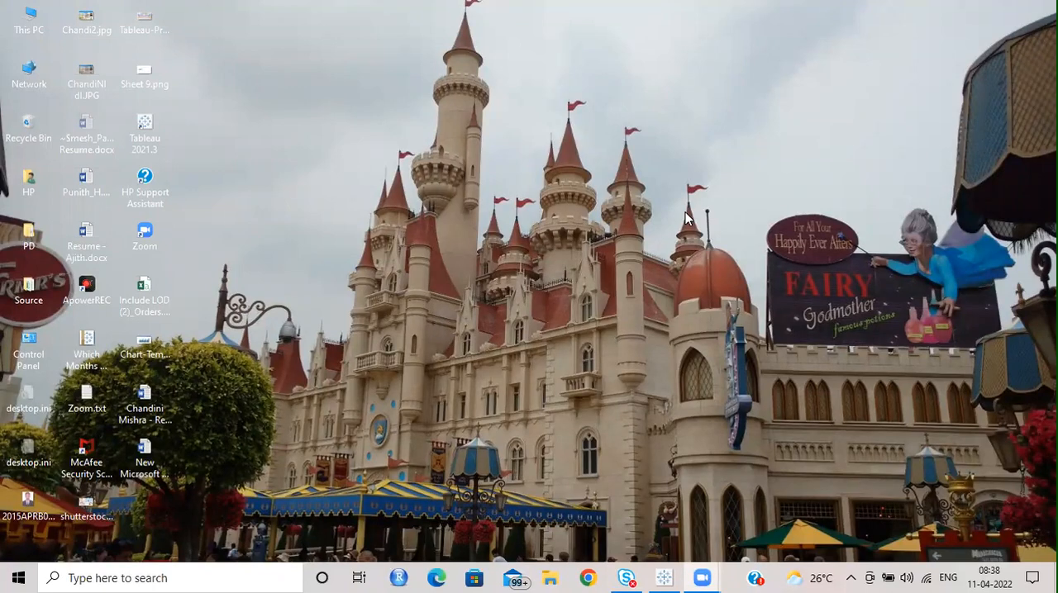
Step: Switch to Tableau, connect to the saved Sample - Superstore data source and display the recommended chart types
left_click(663, 577)
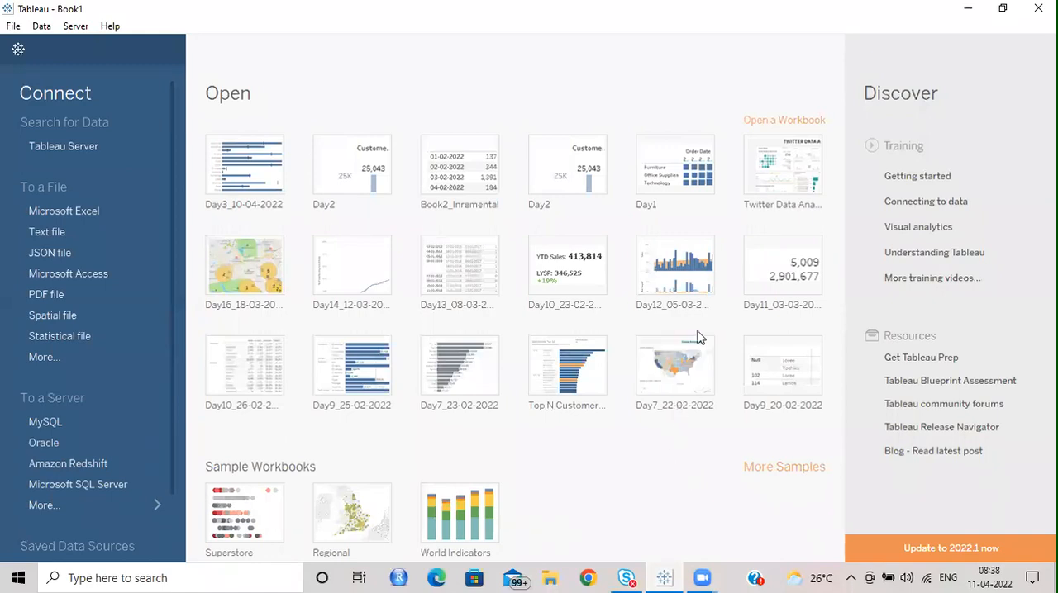
scroll(79, 323, "down", 2)
left_click(87, 550)
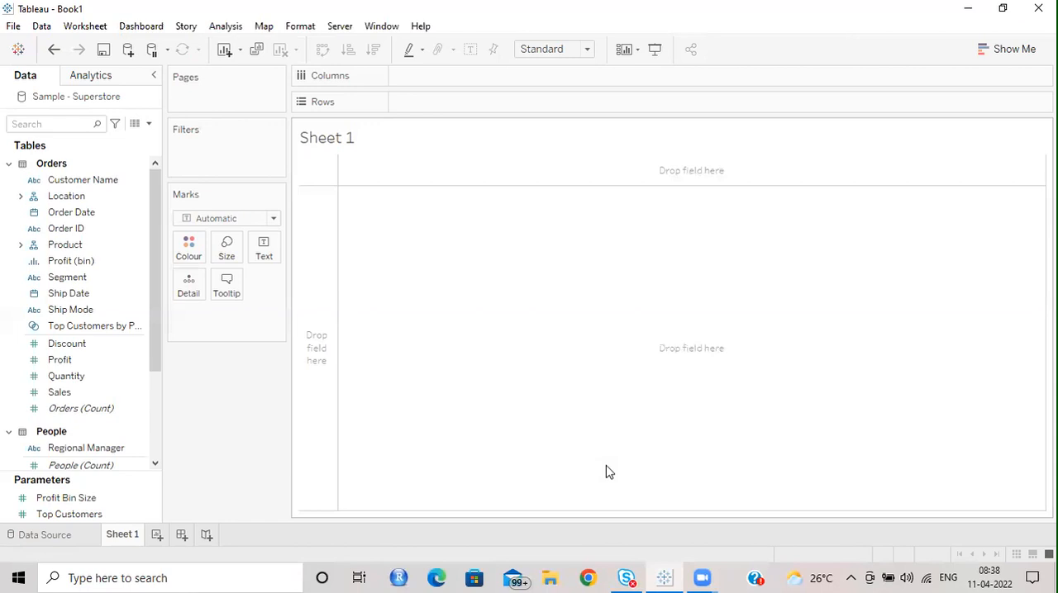
left_click(1002, 53)
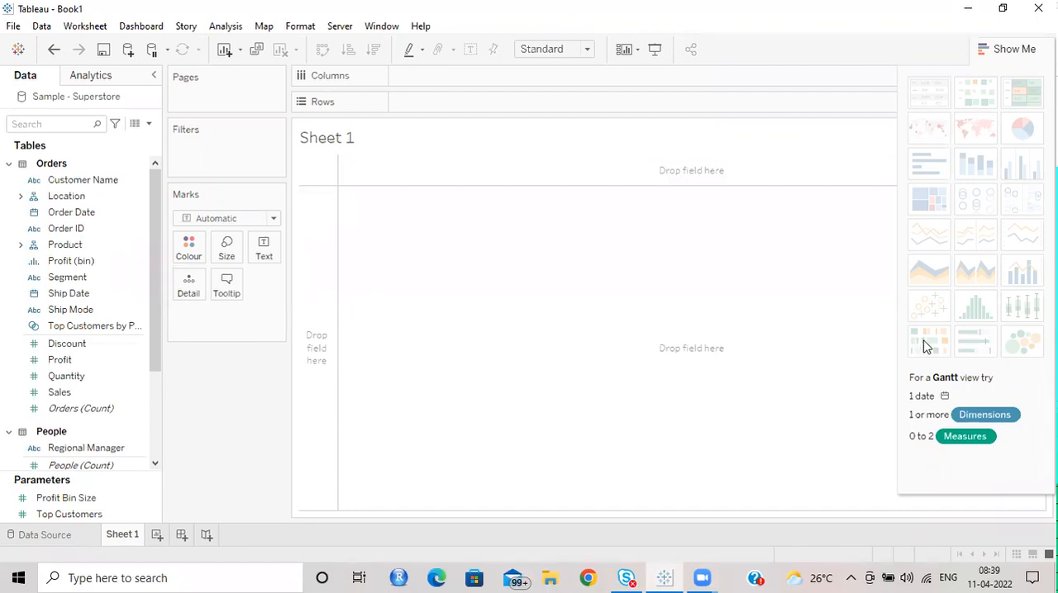
Step: Switch to File Explorer and look through the files in the Jan29 folder under Tableau > Batch
left_click(552, 577)
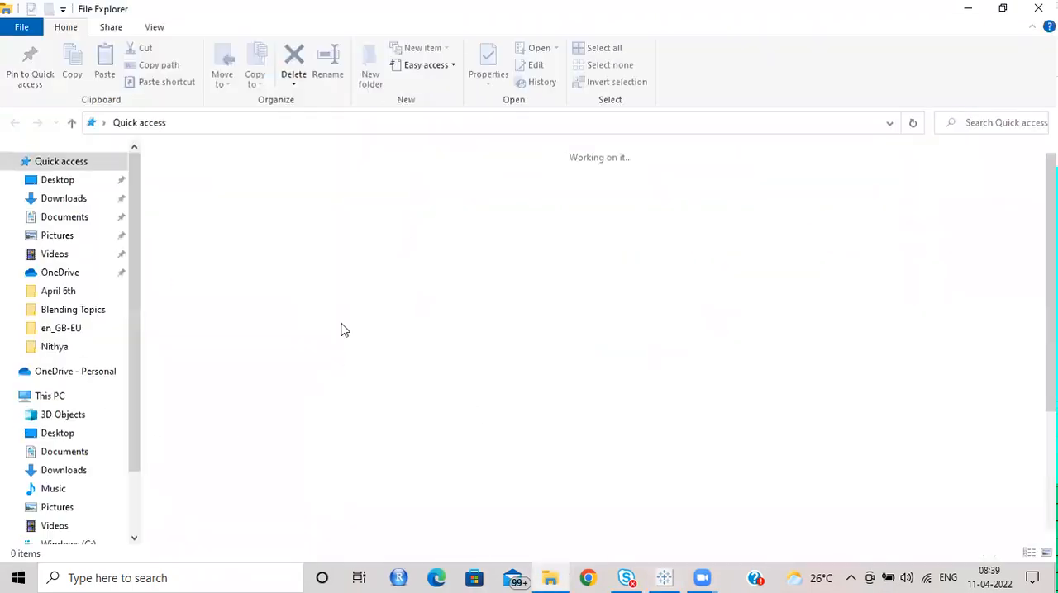
double_click(438, 240)
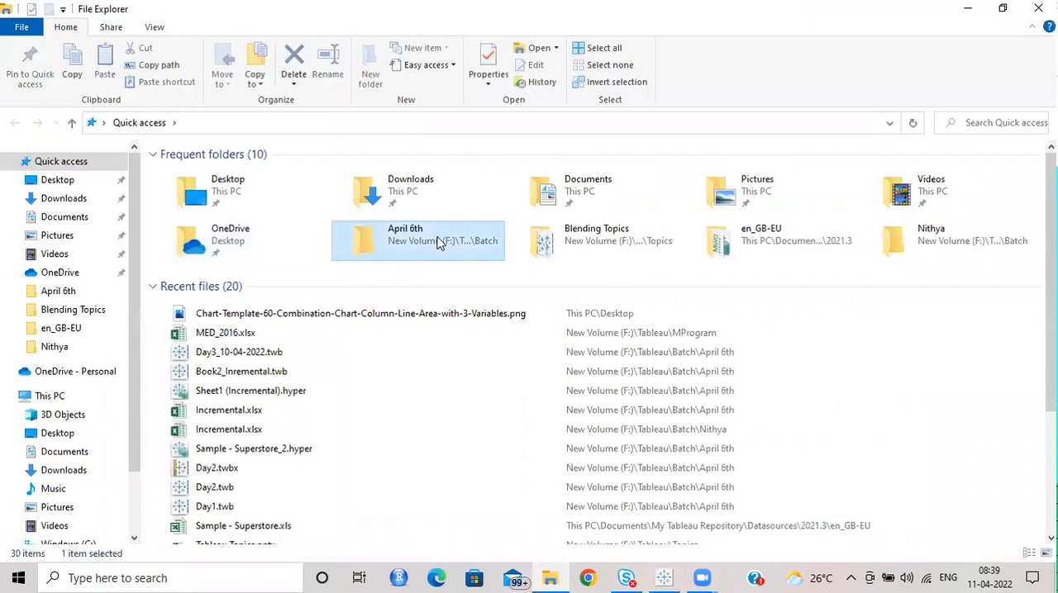
left_click(304, 124)
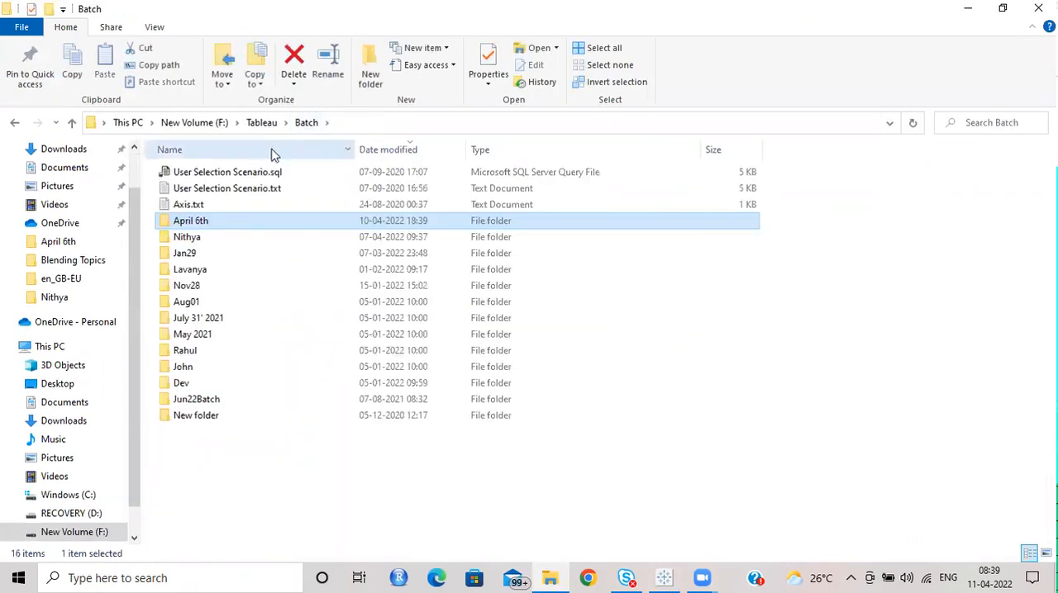
double_click(209, 256)
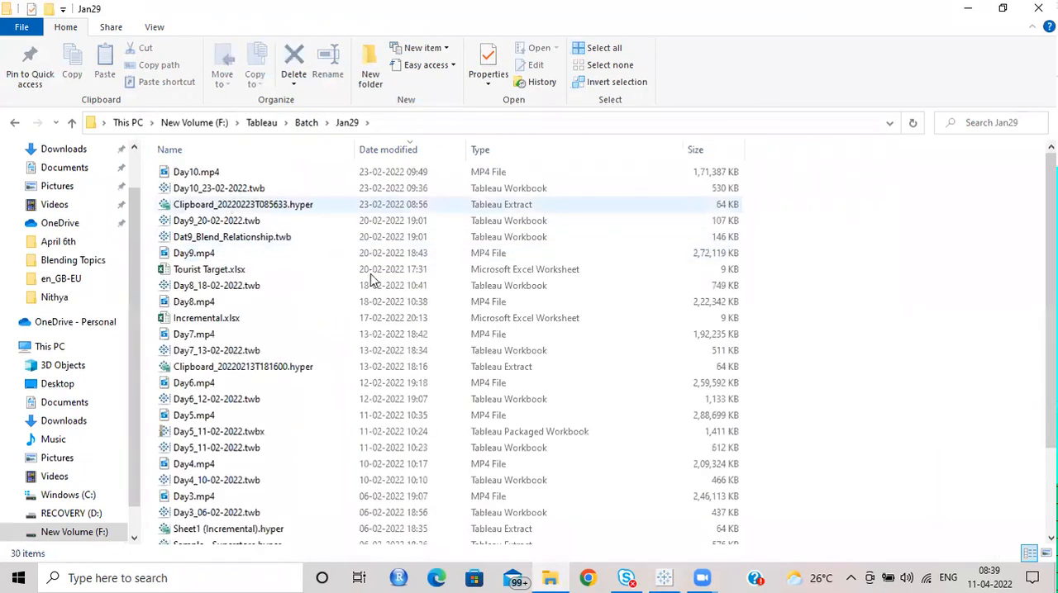
scroll(235, 364, "down", 3)
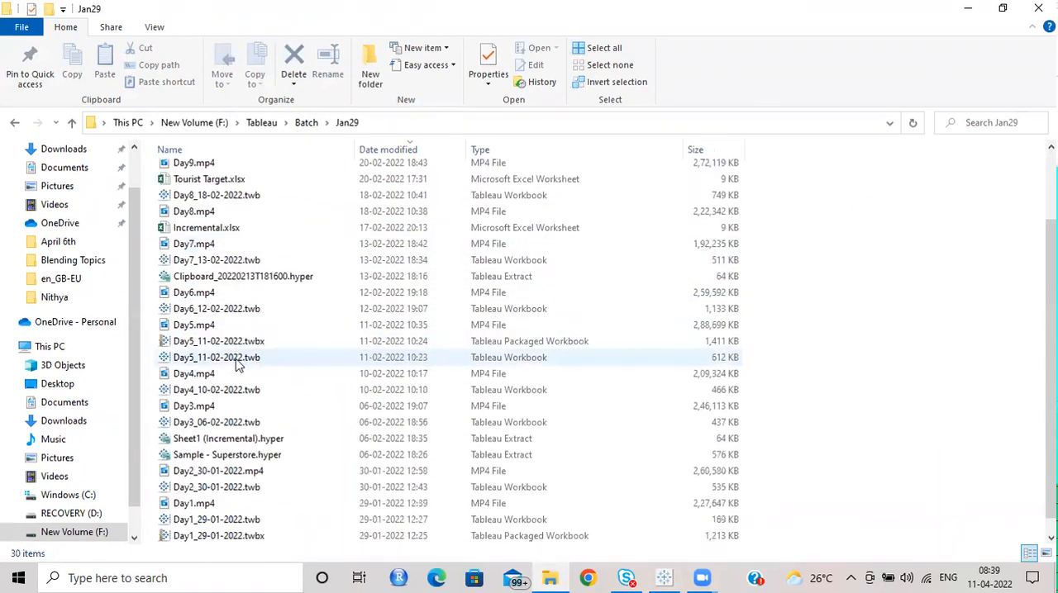
scroll(248, 414, "down", 1)
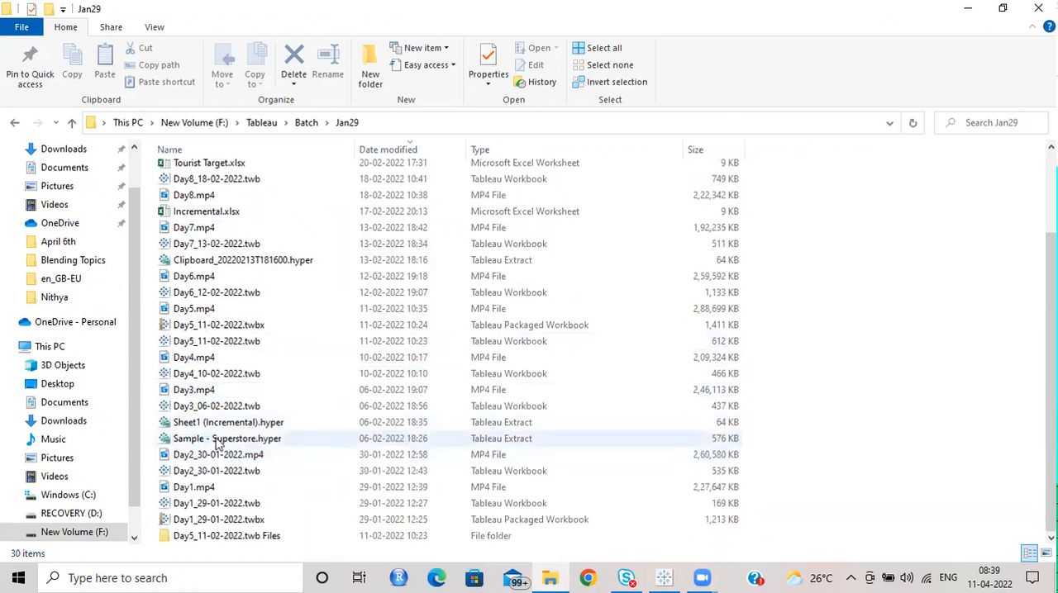
scroll(211, 489, "up", 1)
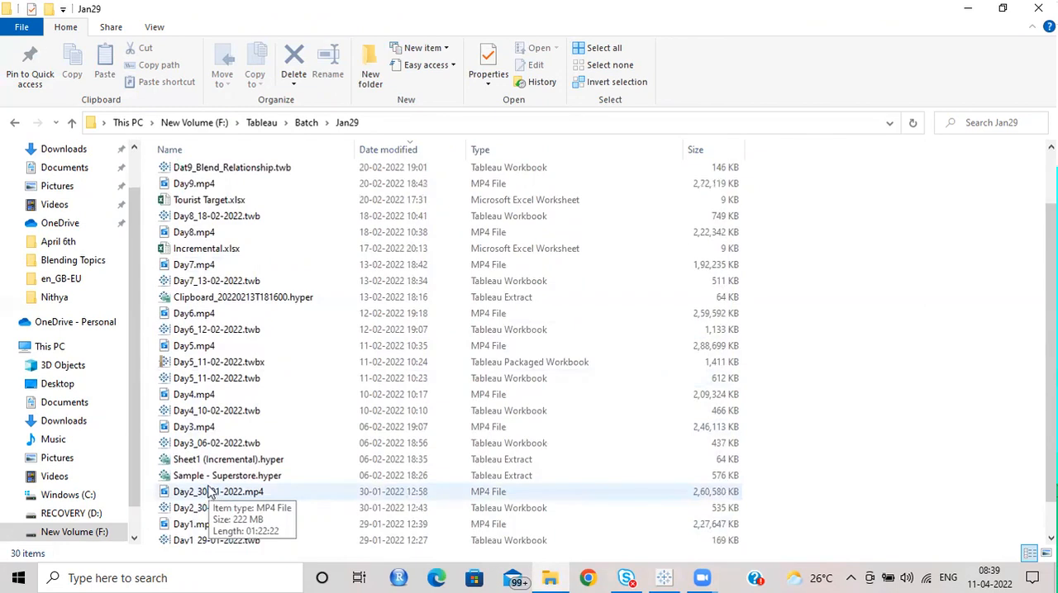
scroll(211, 487, "up", 1)
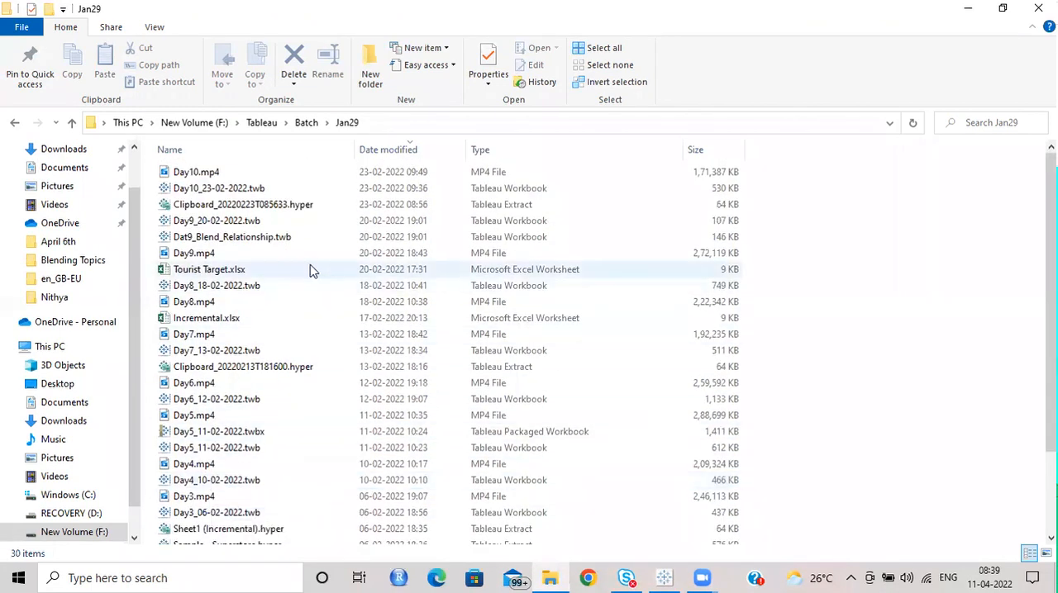
Step: Look through the files in the Batch subfolder modified on 07-04-2022
left_click(305, 122)
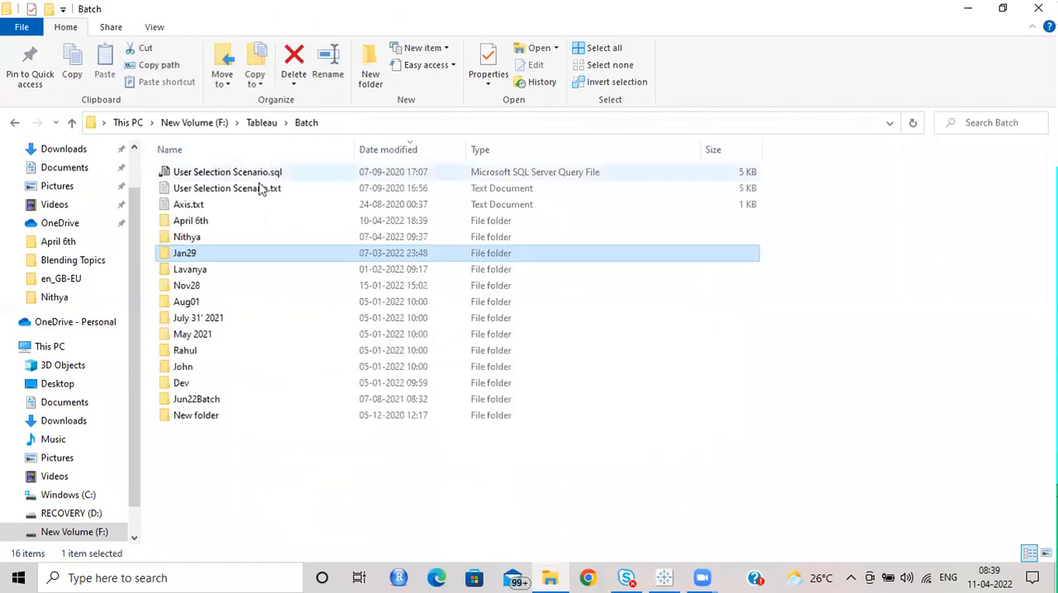
double_click(207, 238)
scroll(289, 269, "down", 8)
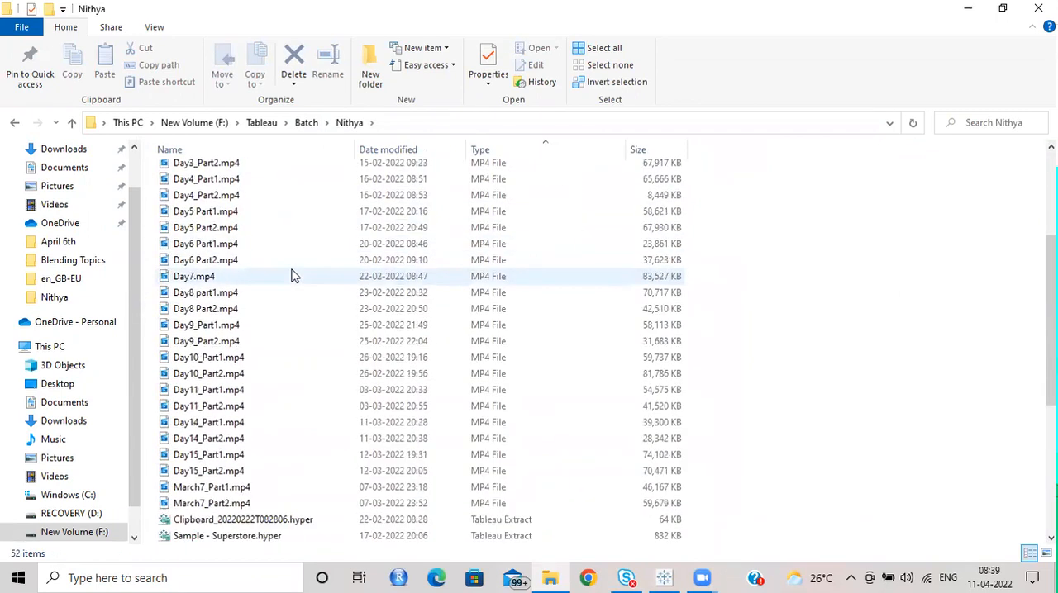
scroll(290, 276, "down", 2)
scroll(289, 274, "up", 10)
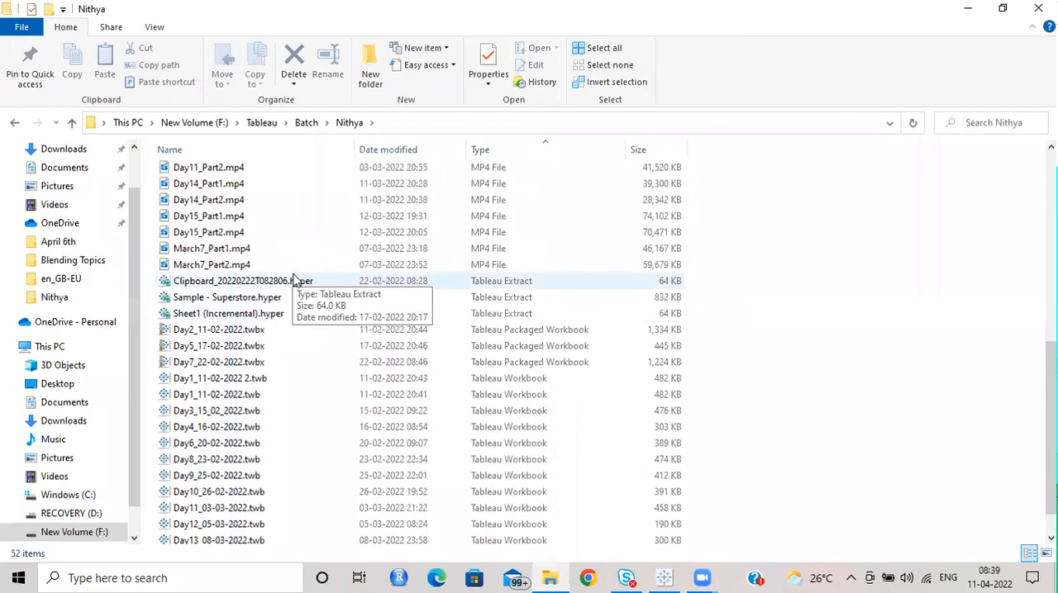
Step: Look through the files in the Batch subfolder modified on 01-02-2022 and in the April 6th folder
left_click(306, 124)
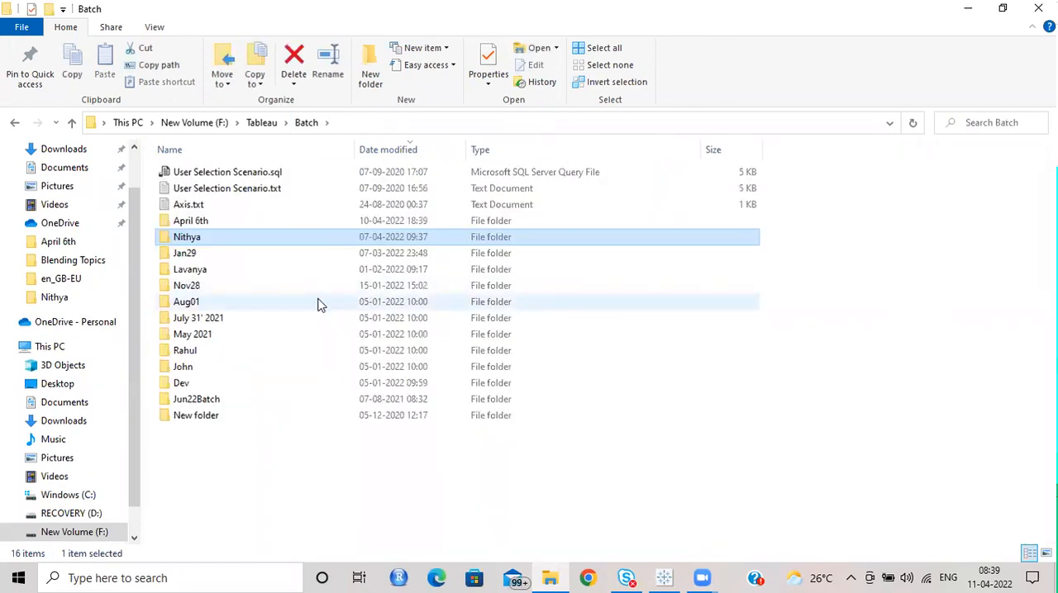
double_click(197, 271)
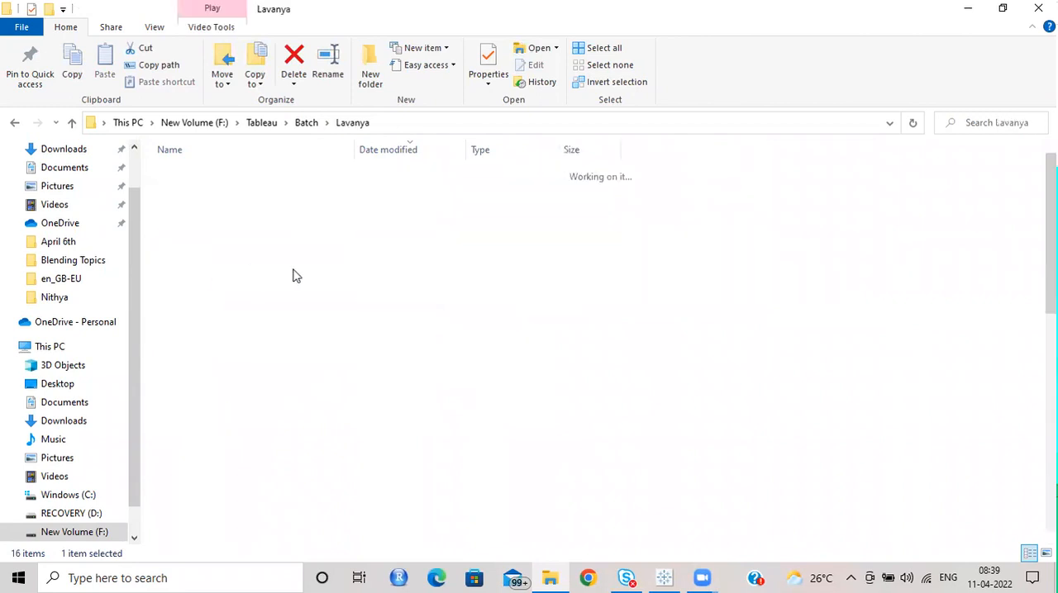
scroll(339, 285, "down", 10)
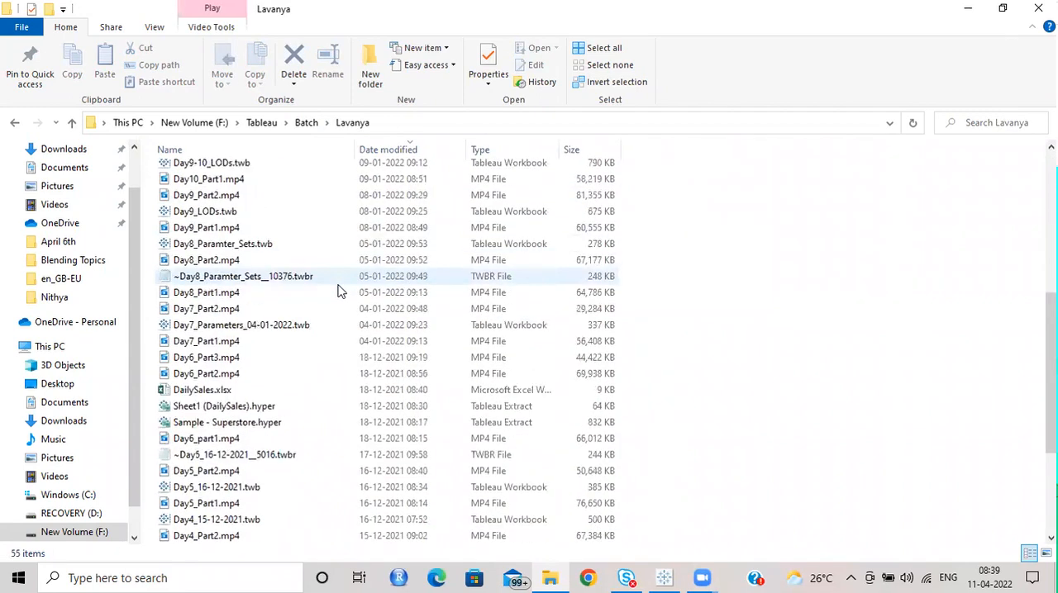
scroll(339, 290, "up", 2)
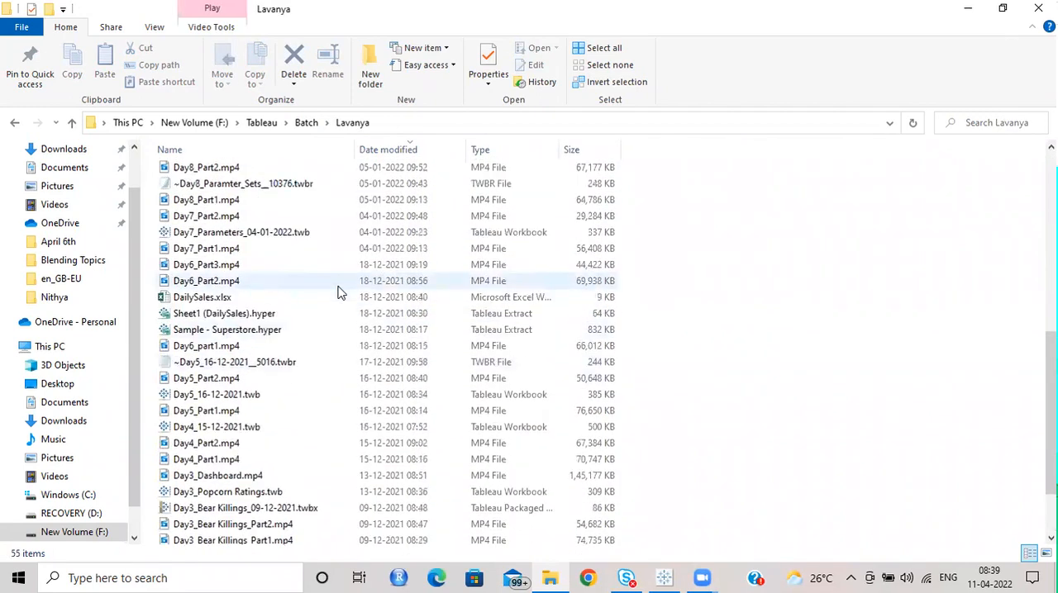
scroll(339, 291, "up", 8)
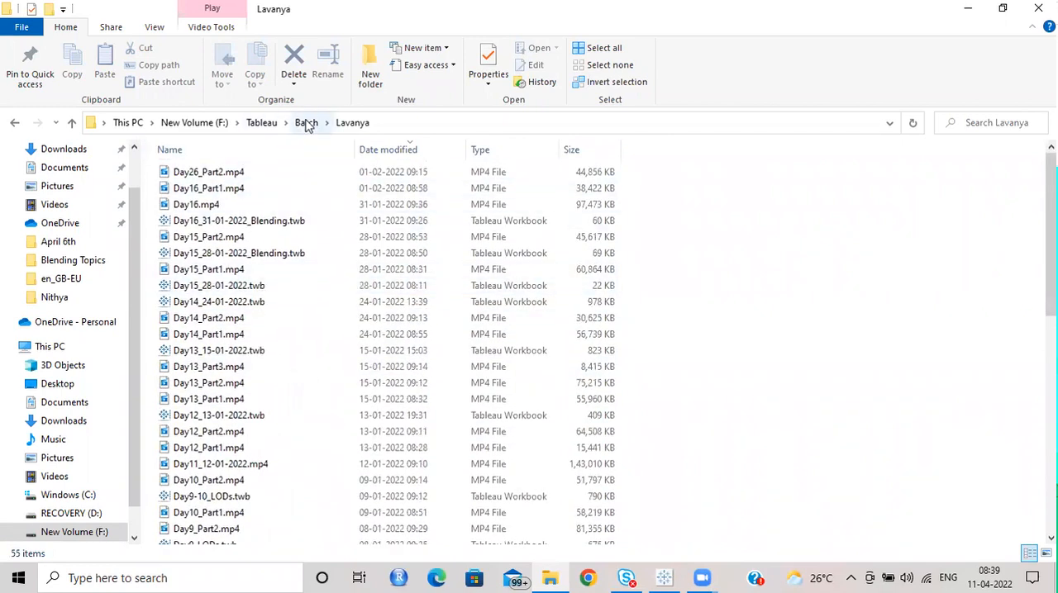
left_click(307, 122)
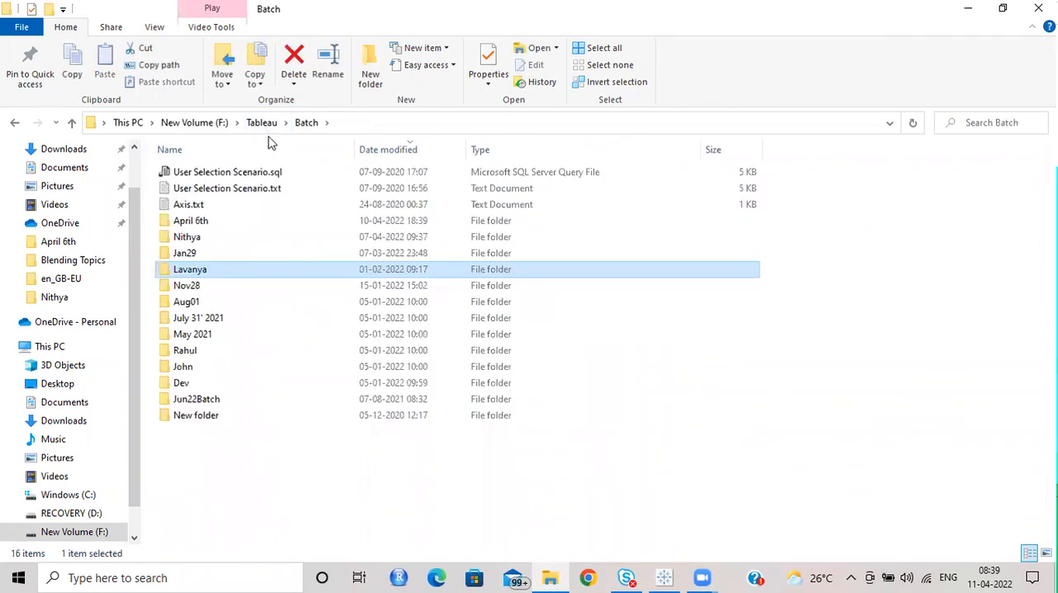
double_click(192, 220)
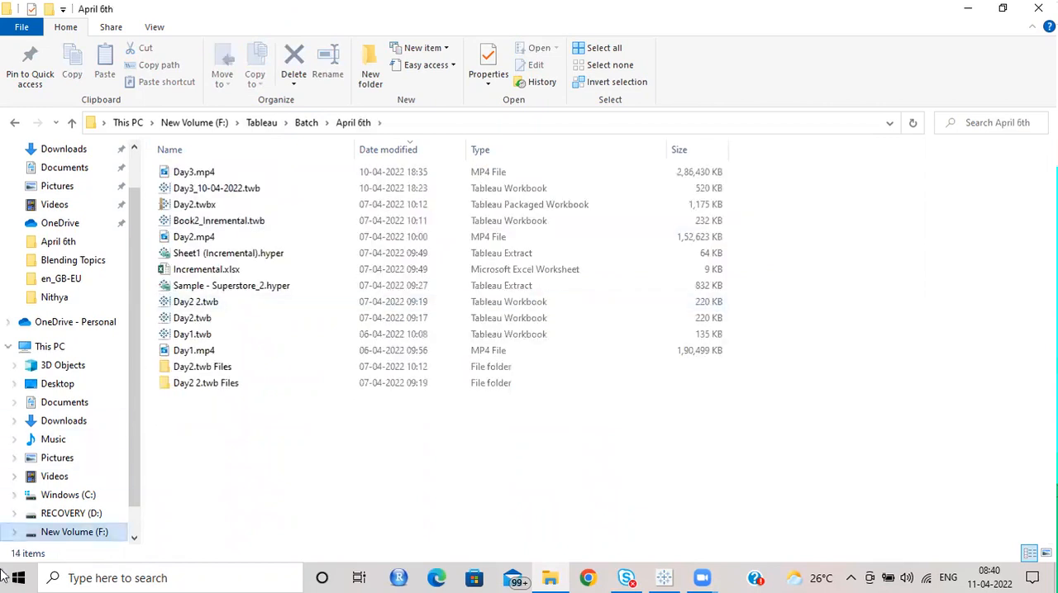
Step: Launch Excel 2013 and create a blank workbook
key("super")
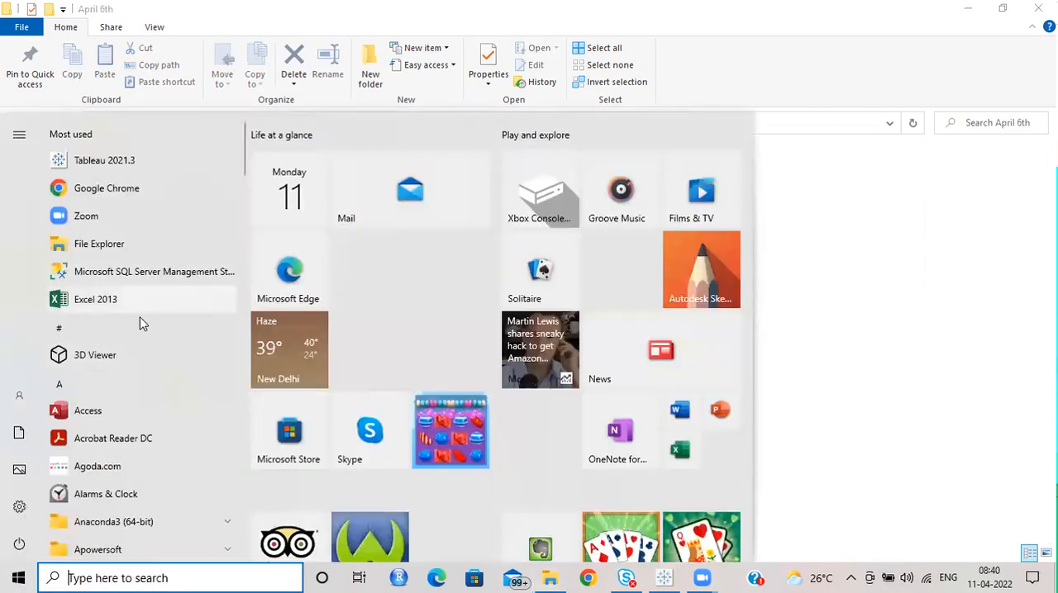
left_click(835, 241)
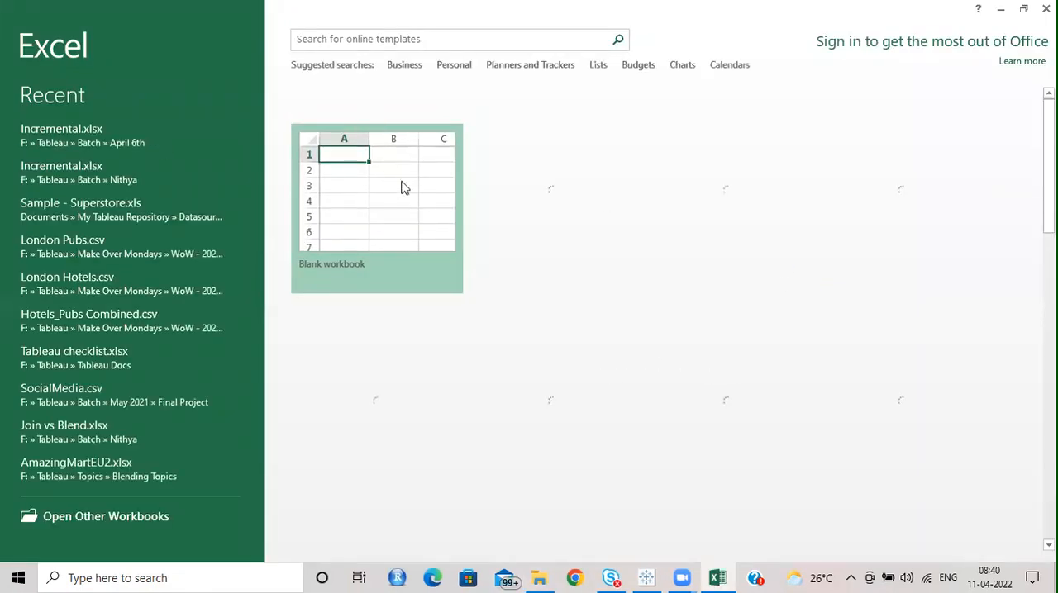
left_click(708, 112)
left_click(419, 191)
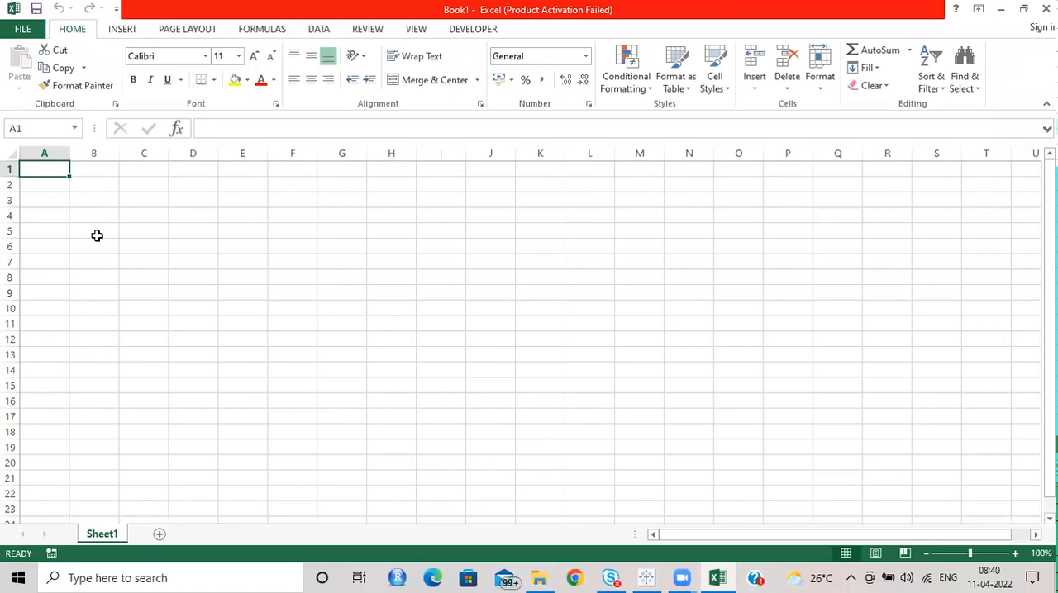
Step: Enter the headers ProjectID, Start Date, End Date and Status in cells A1 to D1
type("ProjectID")
key("Tab")
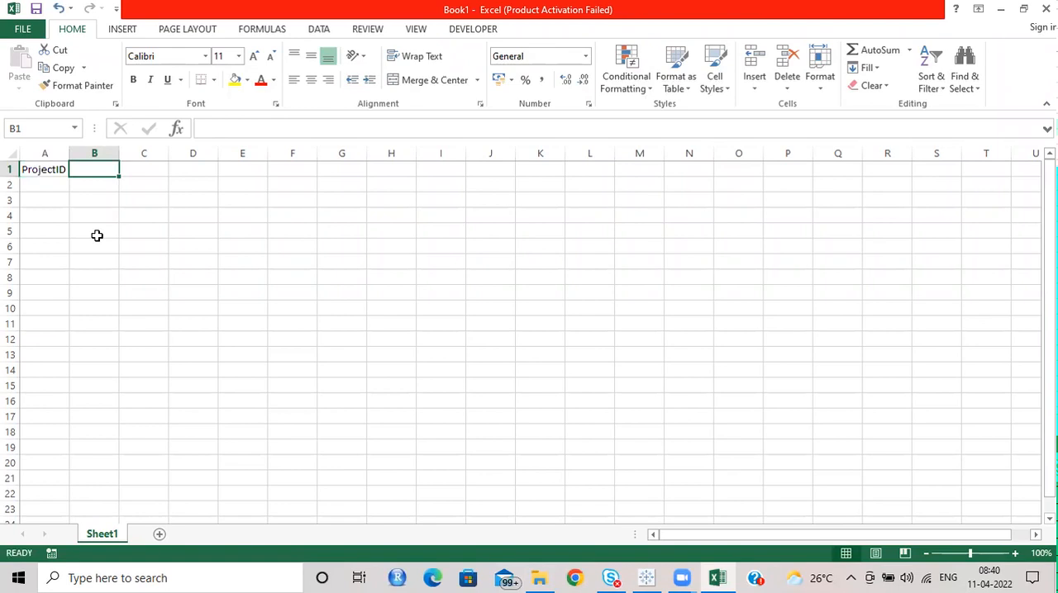
type("Star")
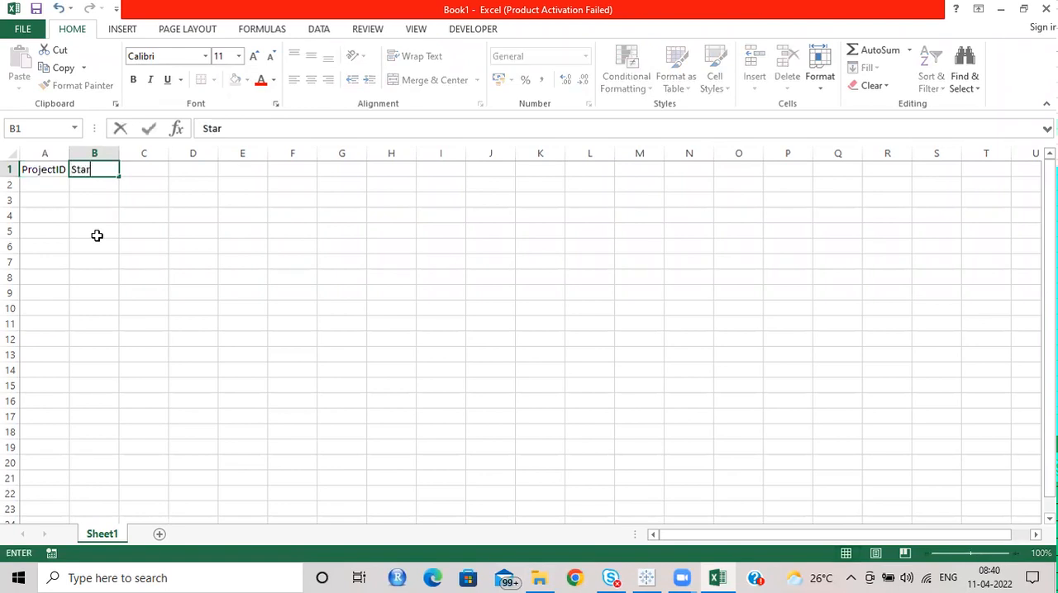
type("t Date")
key("Tab")
type("End Date")
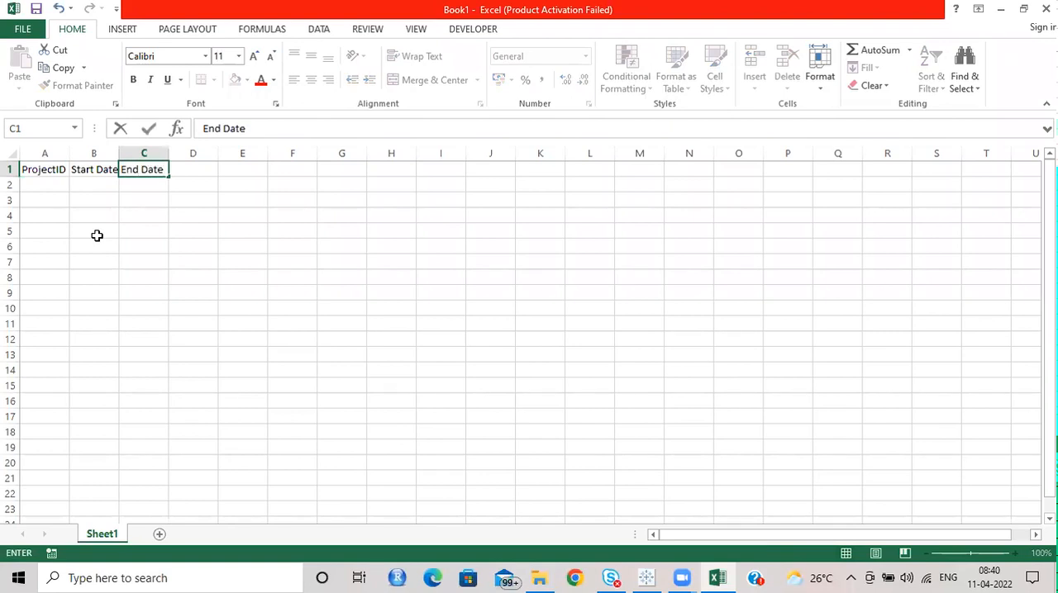
key("Tab")
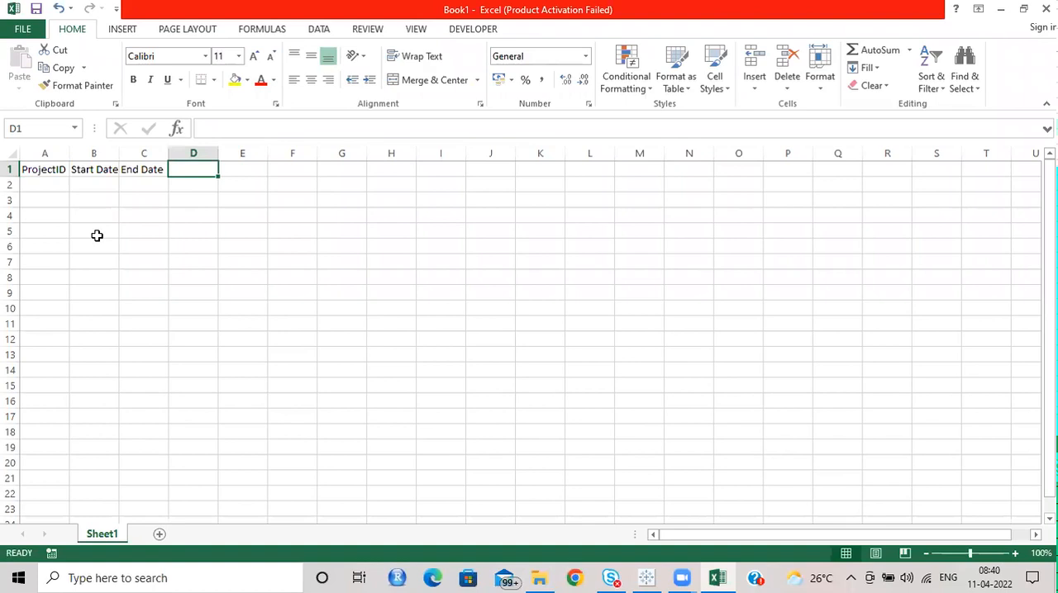
type("Stat")
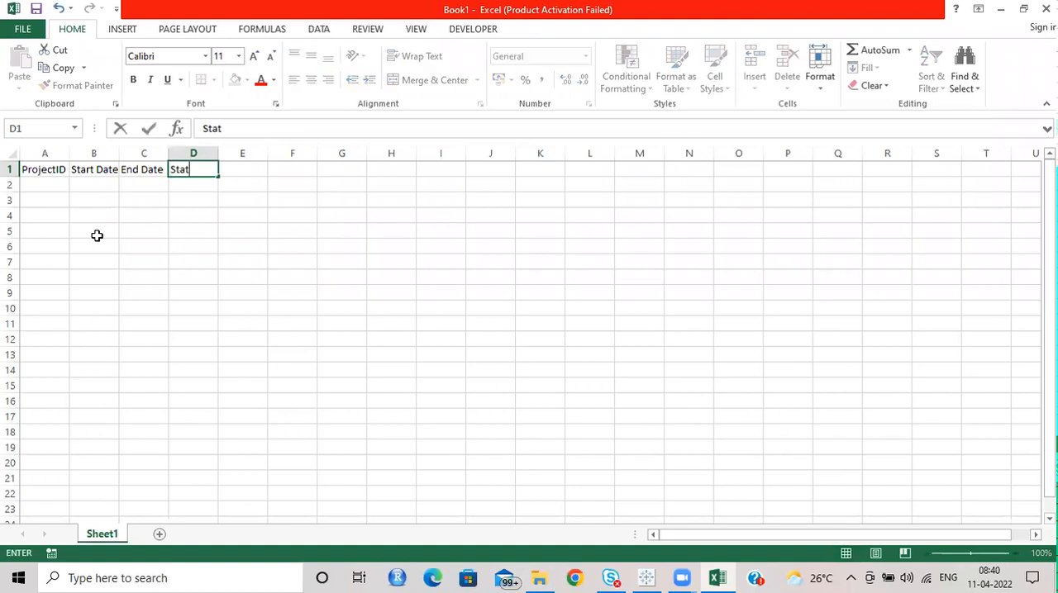
type("us")
key("Return")
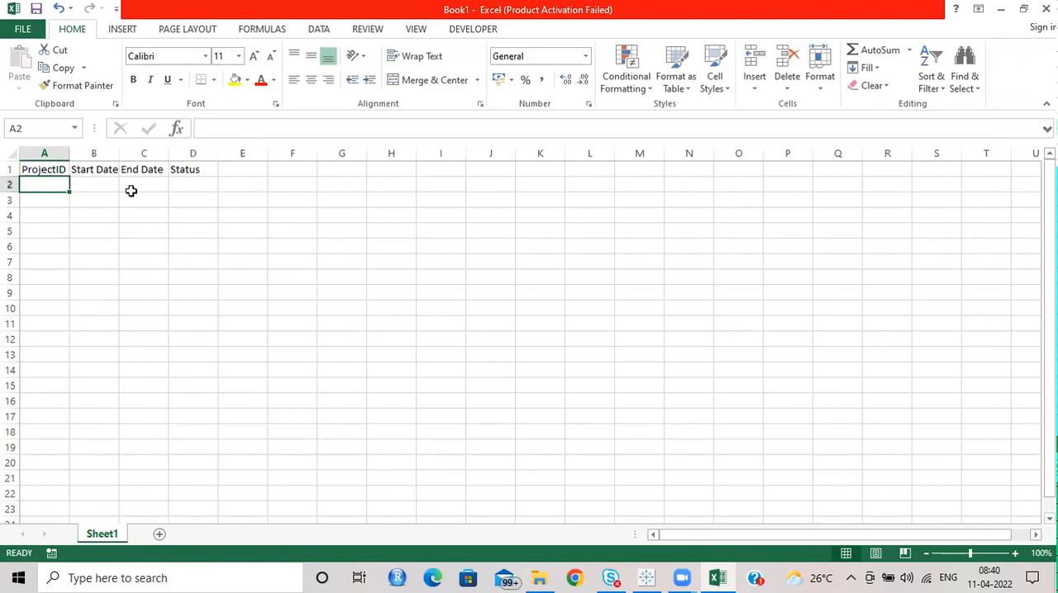
Step: Enter P1 and P2 under ProjectID and fill the series down to P10 in cell A11
type("P1")
key("Return")
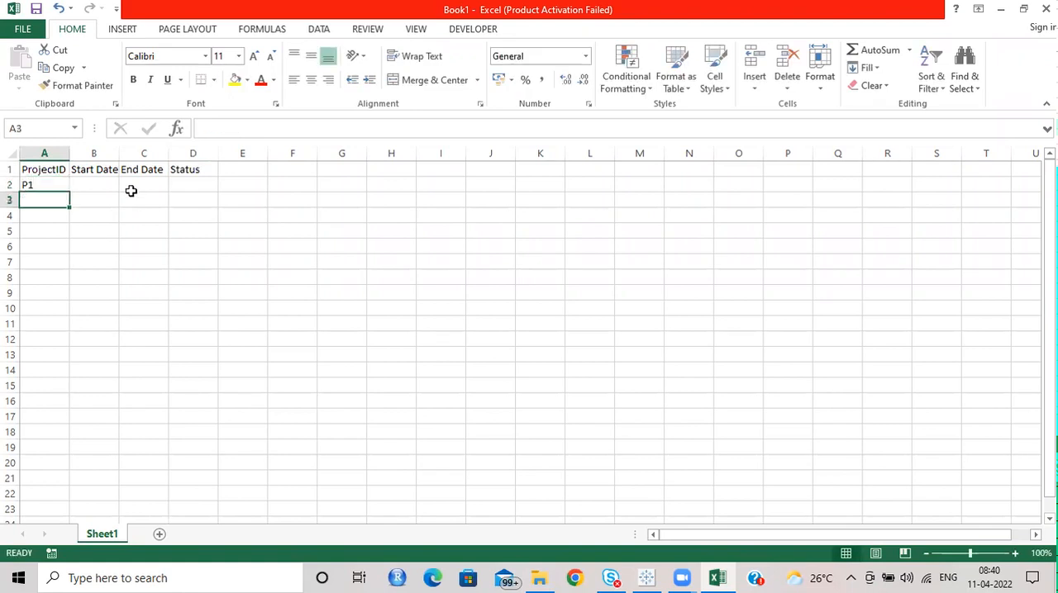
type("P2")
key("Return")
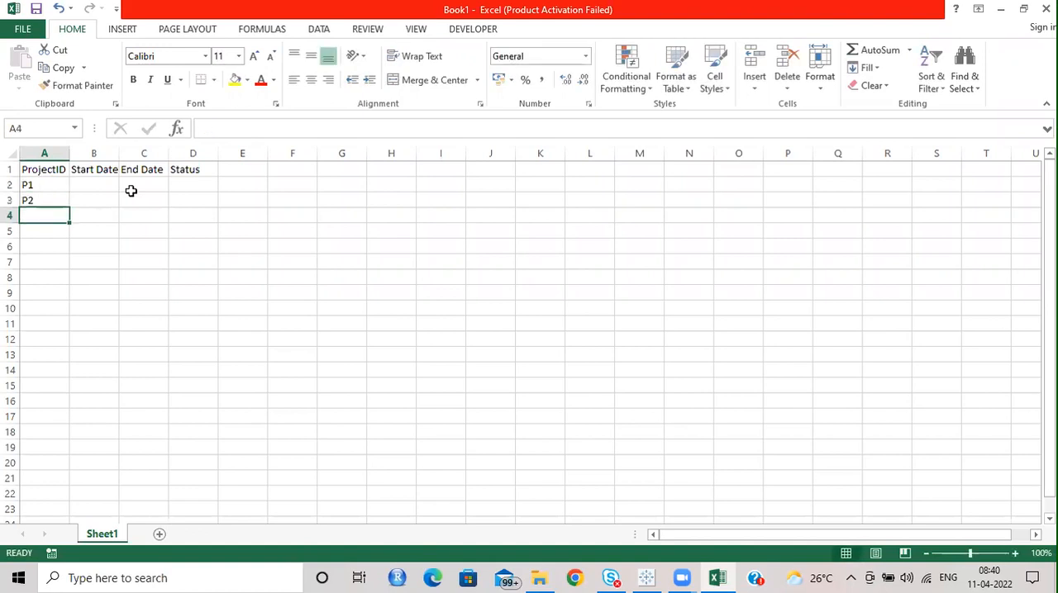
left_click(53, 193)
left_click_drag(52, 193, 67, 331)
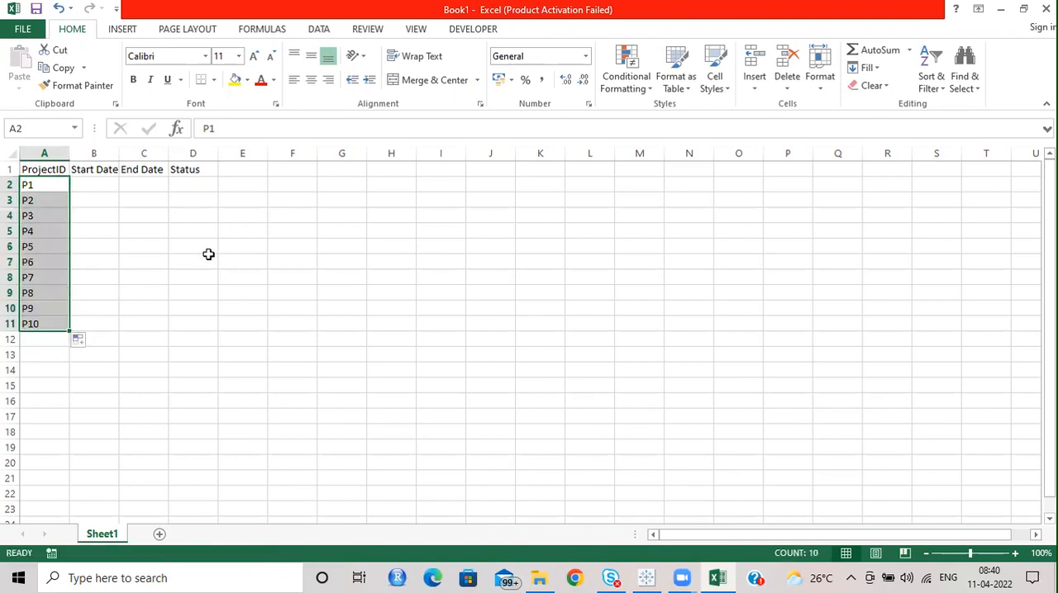
Step: Widen the Start Date, End Date and Status columns and select the Start Date cell for P1
left_click(177, 229)
left_click_drag(118, 156, 286, 154)
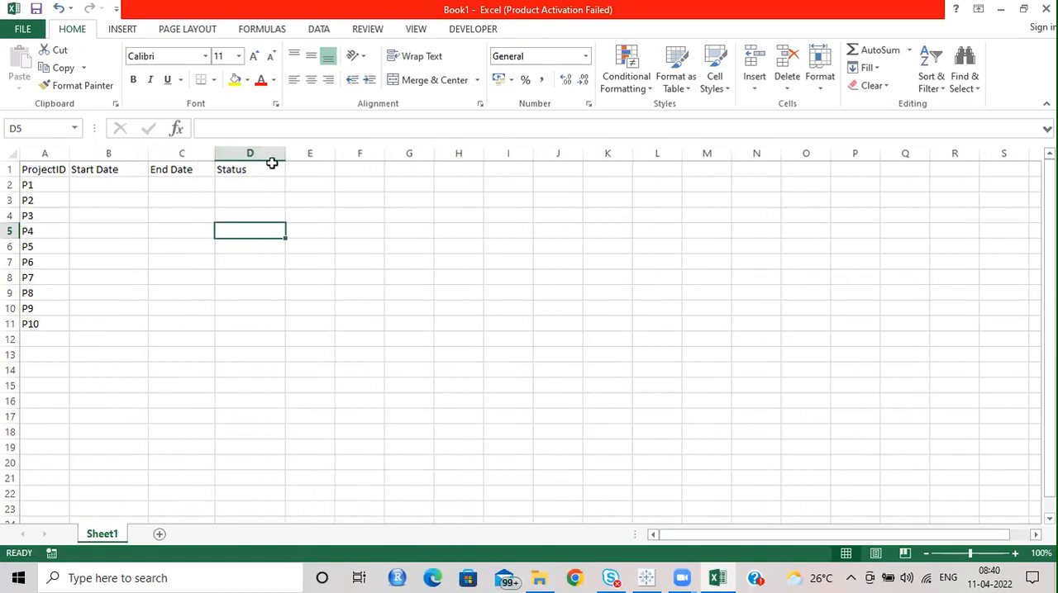
left_click(99, 182)
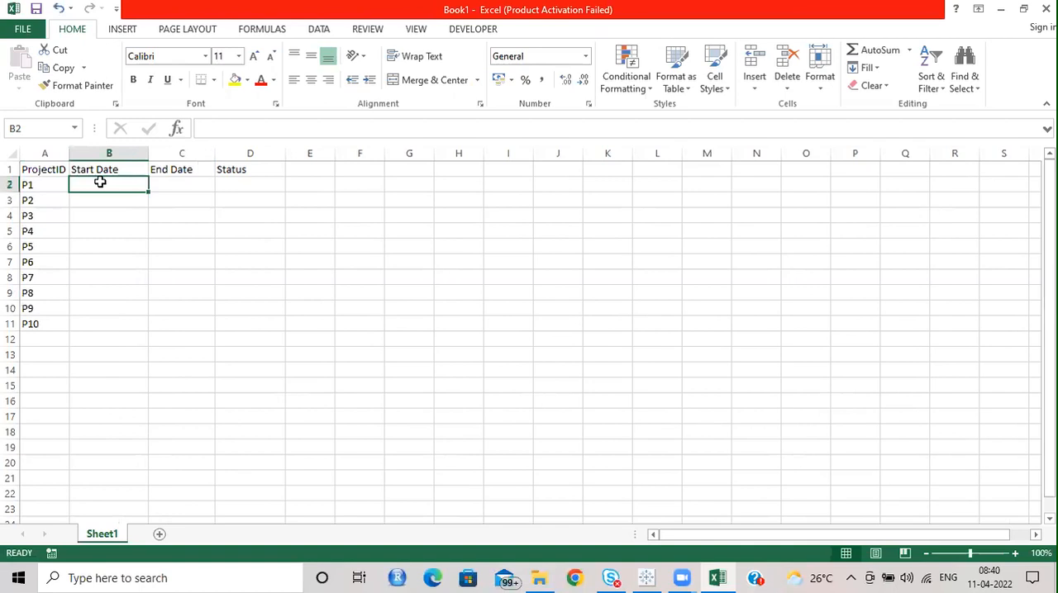
Step: Insert the current date as the start date of P1 and change it to 11-01-2022
key("ctrl+semicolon")
key("Return")
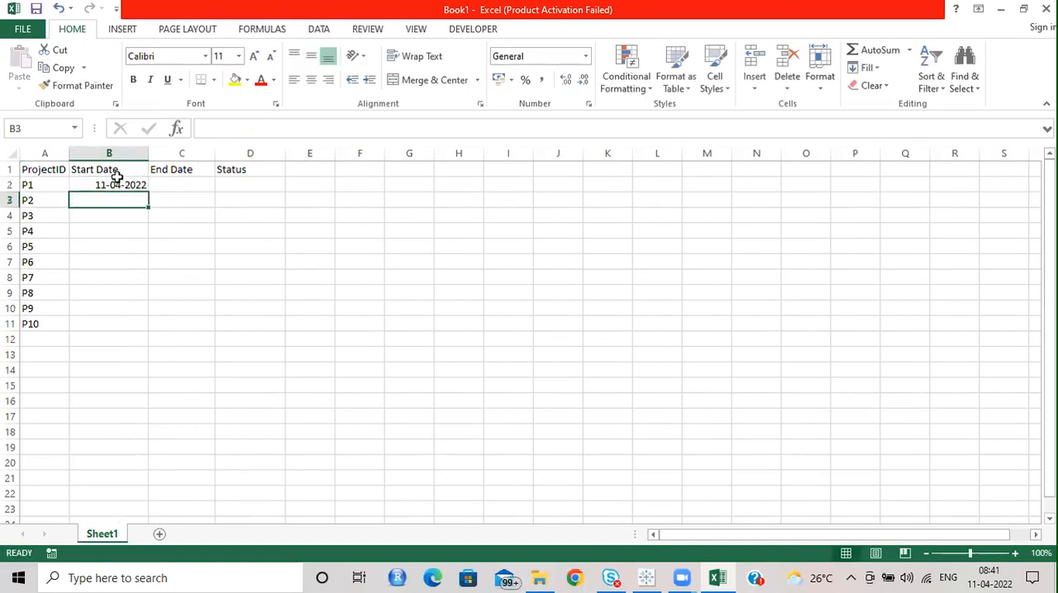
left_click(119, 183)
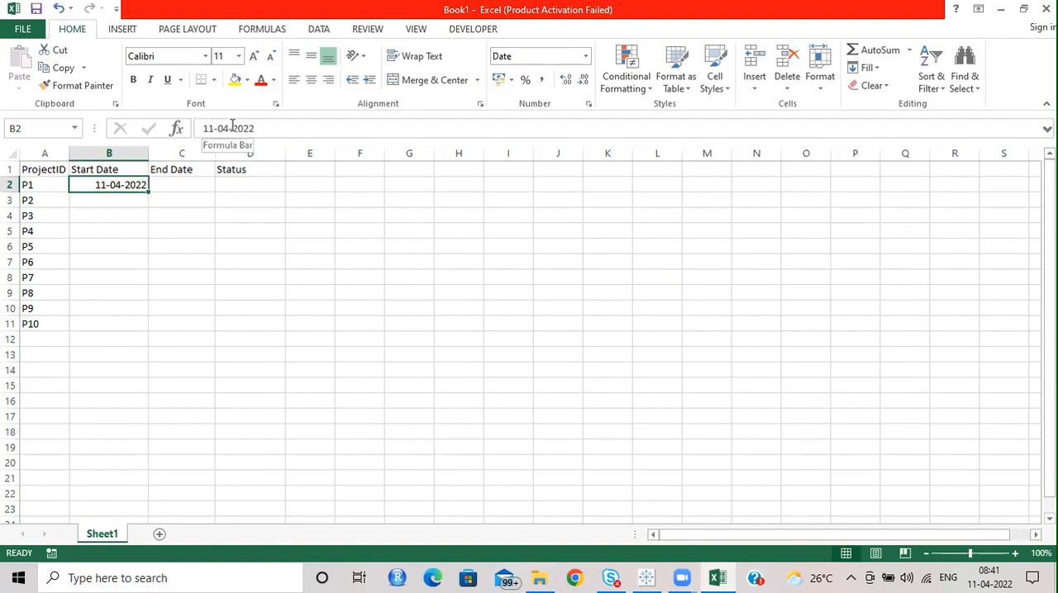
left_click(229, 128)
key("BackSpace")
type("1")
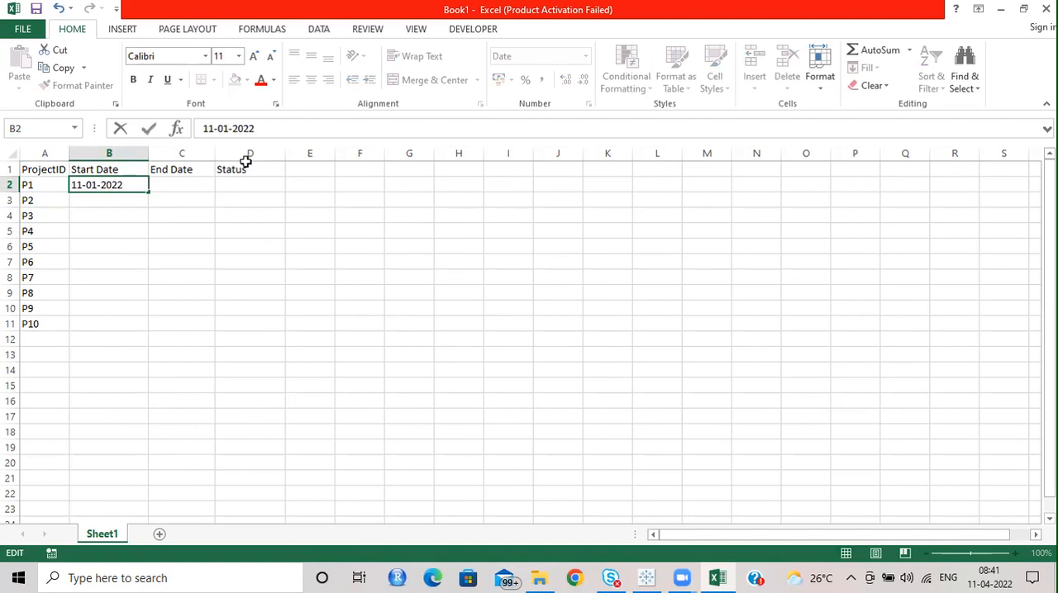
left_click(177, 184)
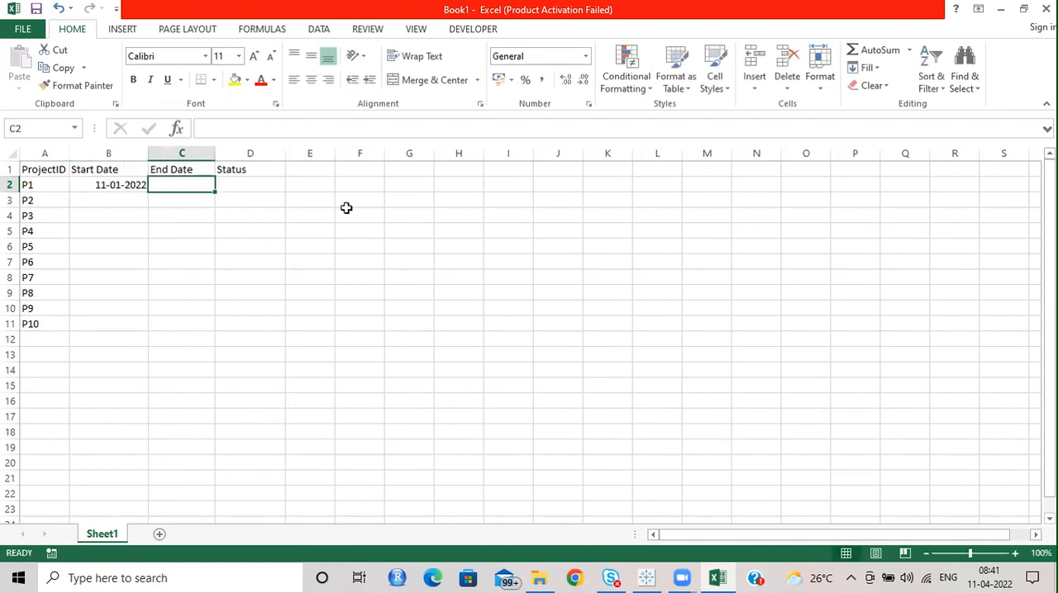
Step: Copy P1's start date into its End Date cell and change it to 12-31-2022
type("31-")
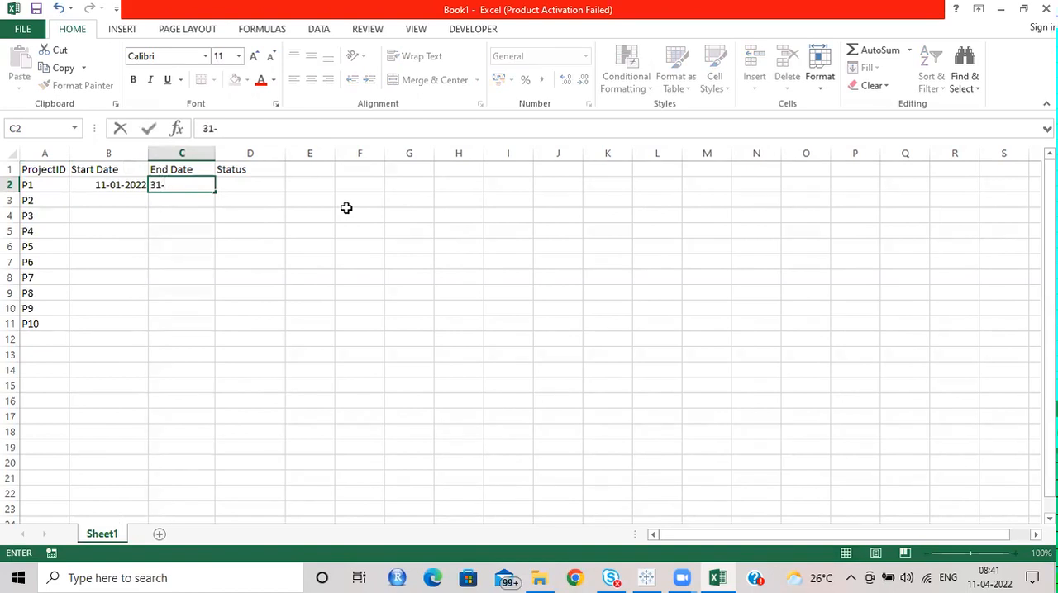
key("Escape")
key("Left")
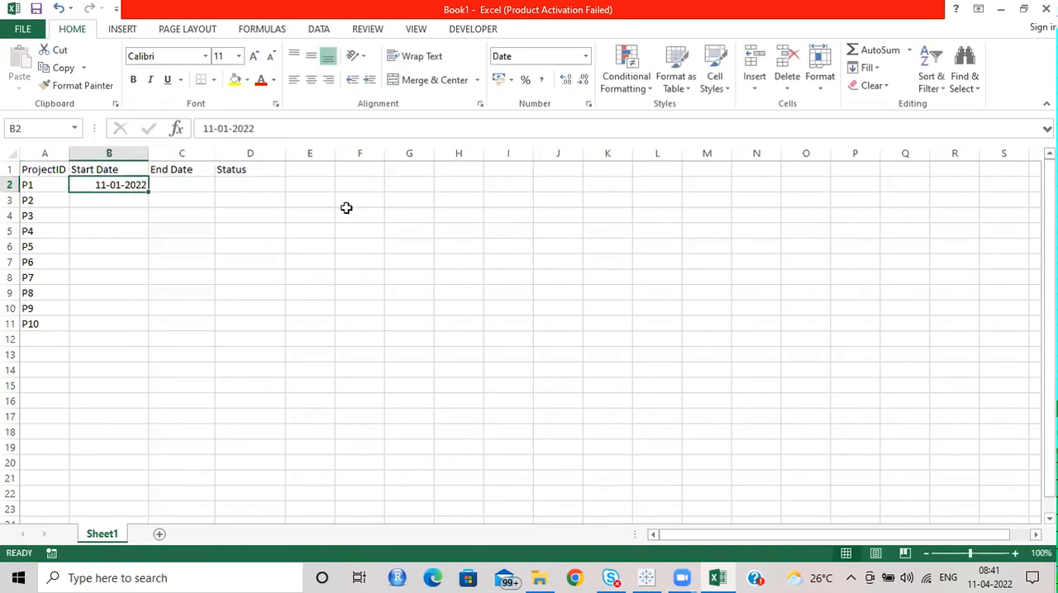
key("ctrl+c")
key("Right")
key("ctrl+v")
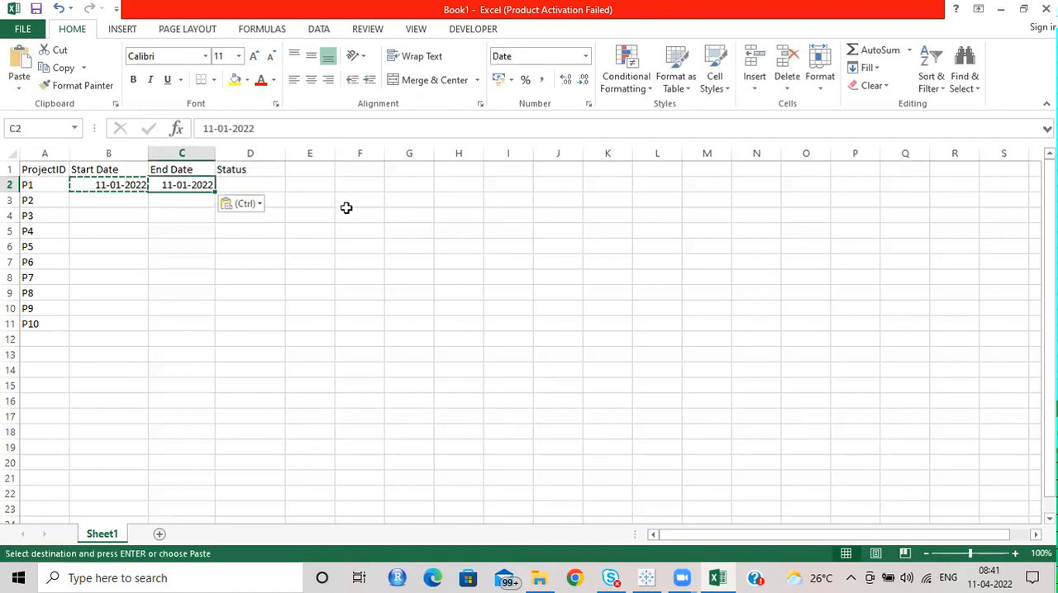
double_click(175, 185)
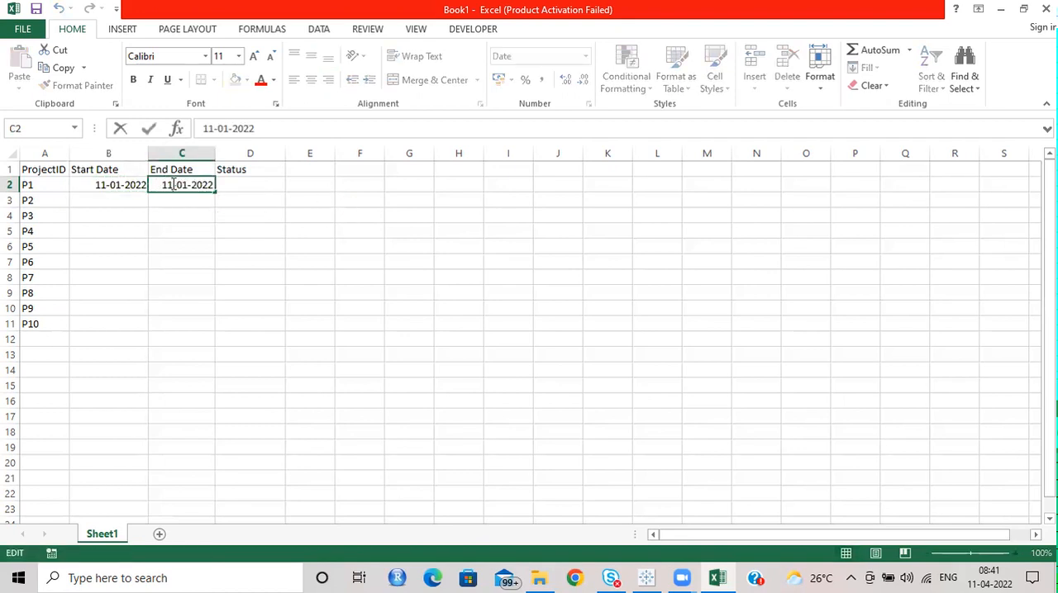
key("BackSpace")
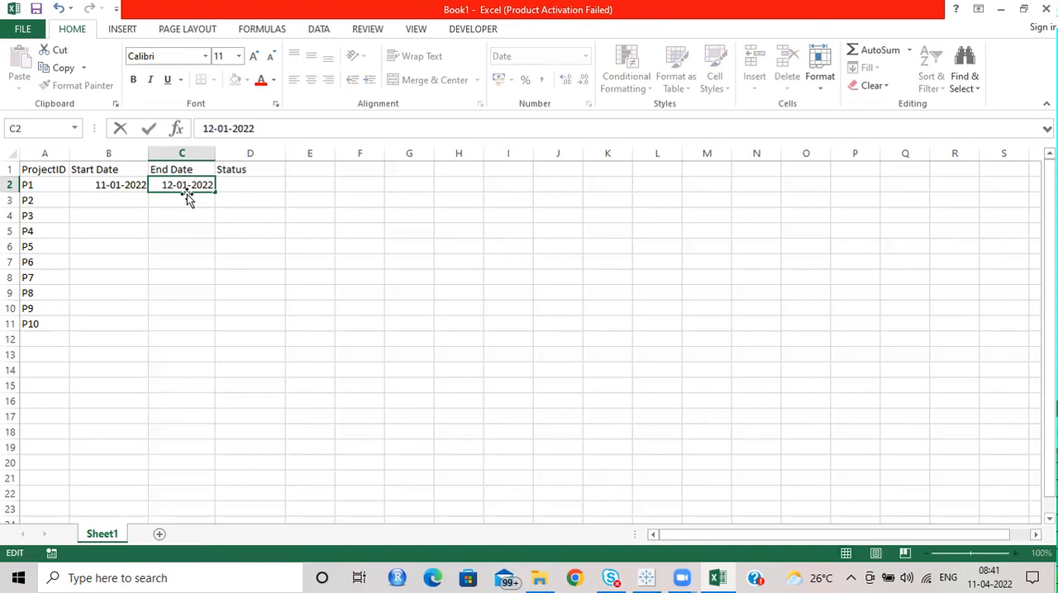
key("BackSpace")
type("3")
key("Return")
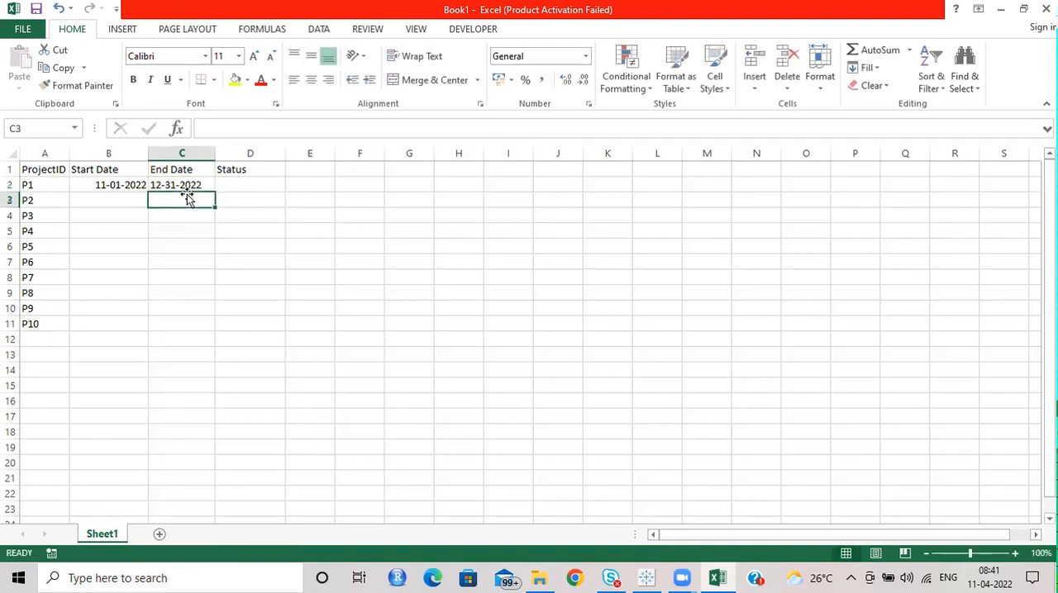
Step: Enter Inprogress as the status of project P1
left_click(271, 185)
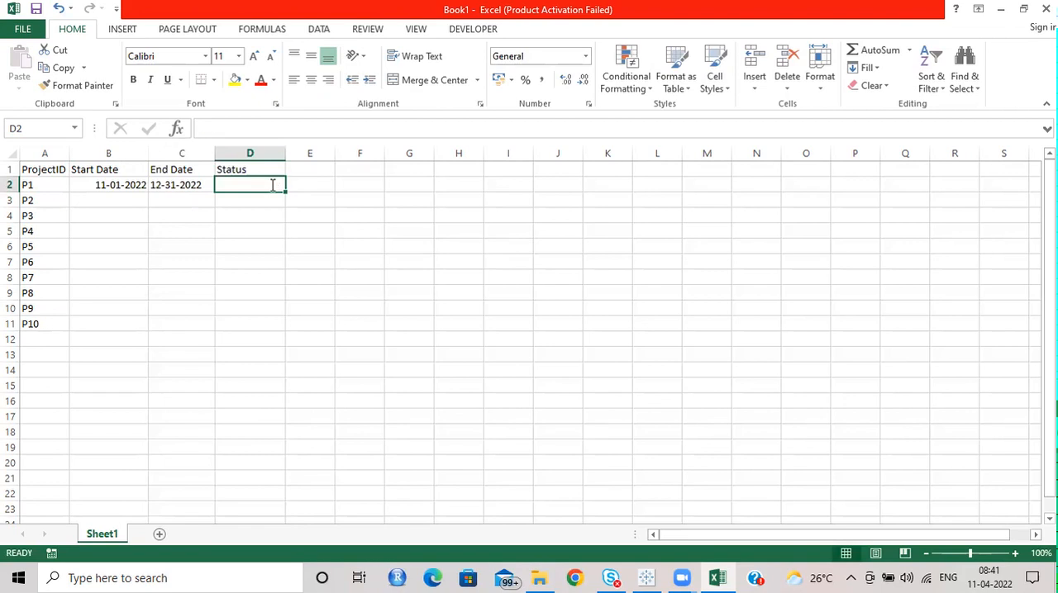
type("Inprogress")
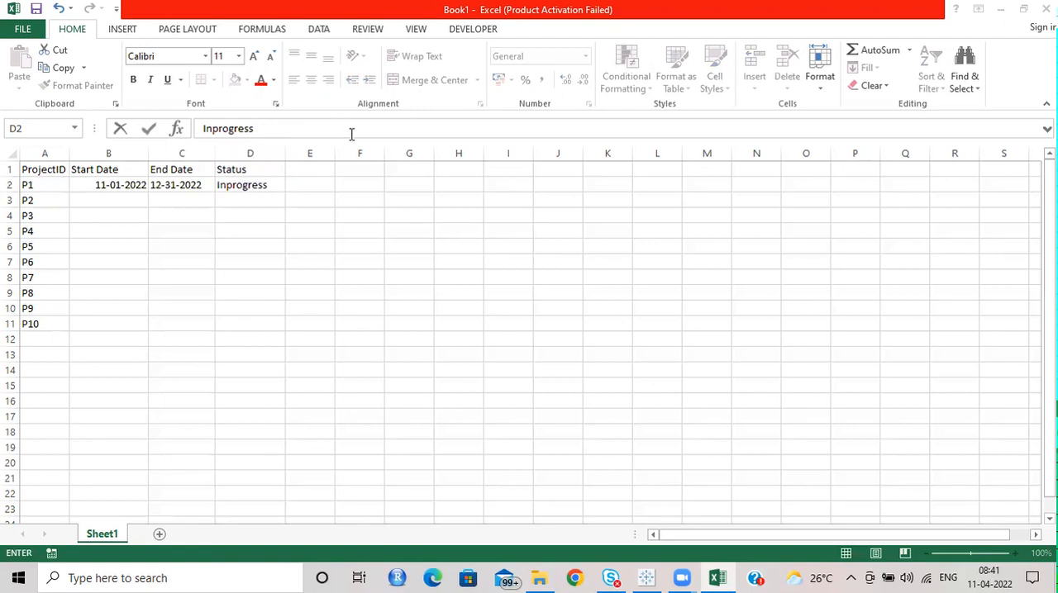
key("Return")
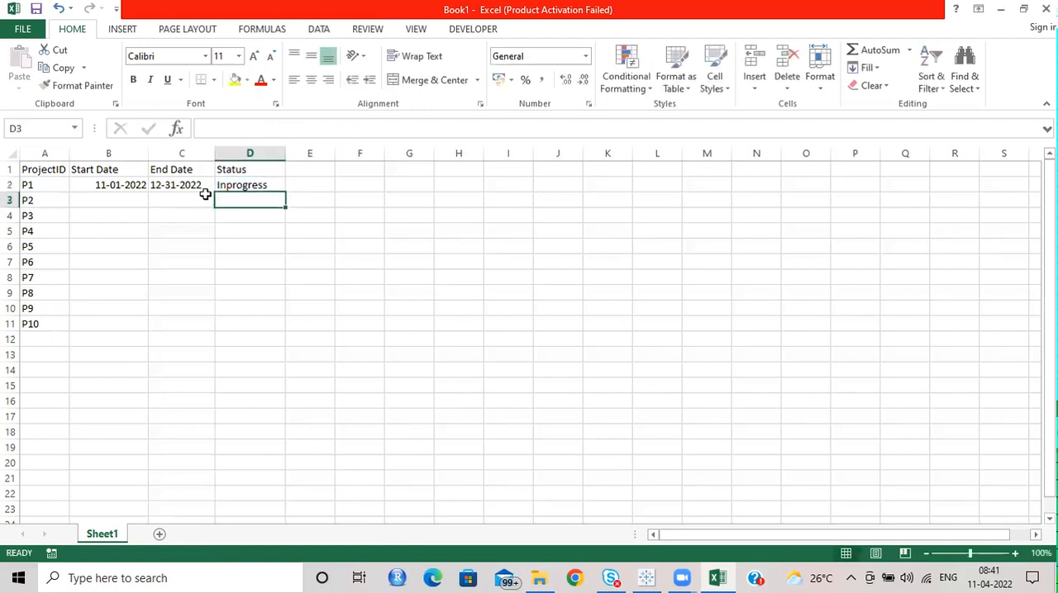
Step: Copy the start date of P1 into the Start Date cell of P2
left_click(104, 198)
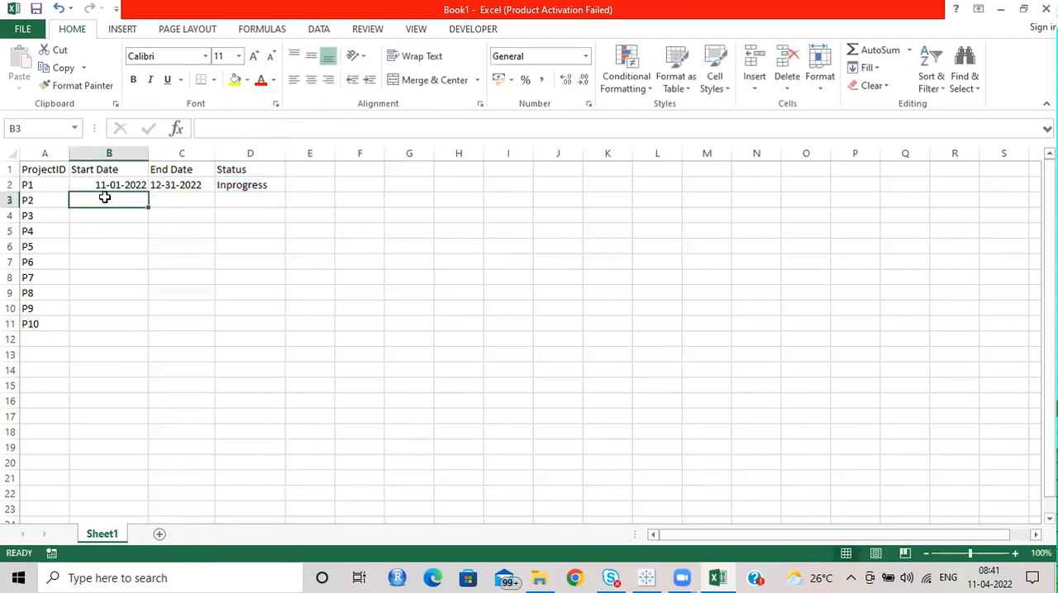
left_click(122, 183)
double_click(122, 185)
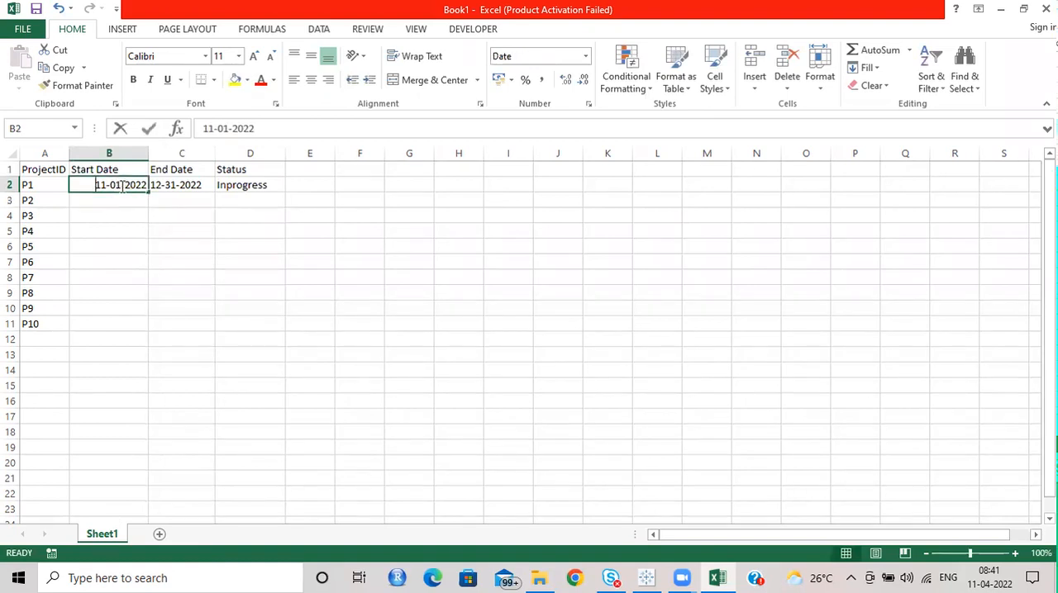
type("c")
key("Escape")
key("ctrl+c")
left_click(117, 199)
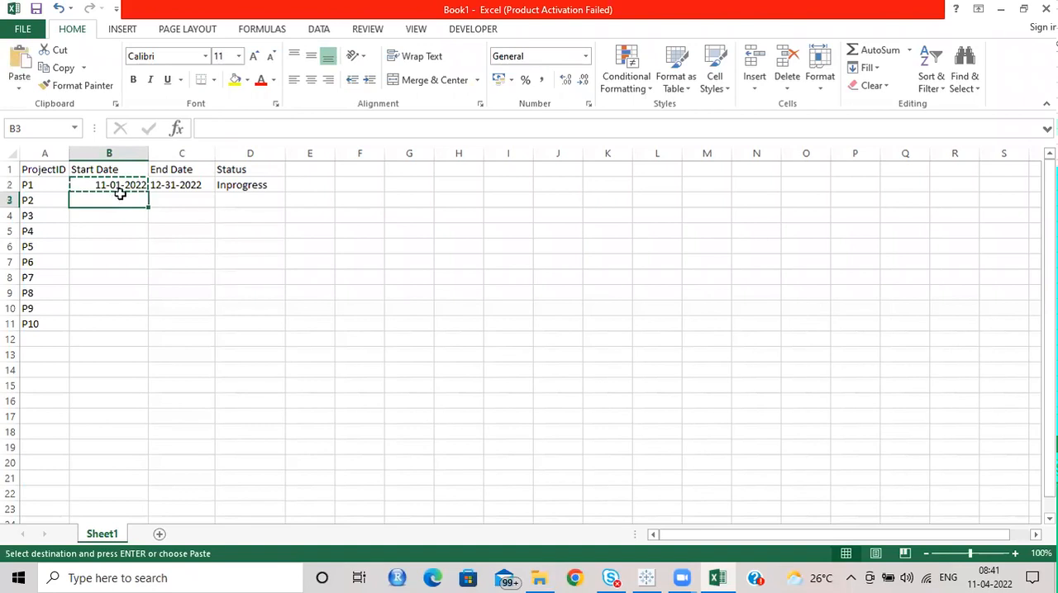
key("ctrl+v")
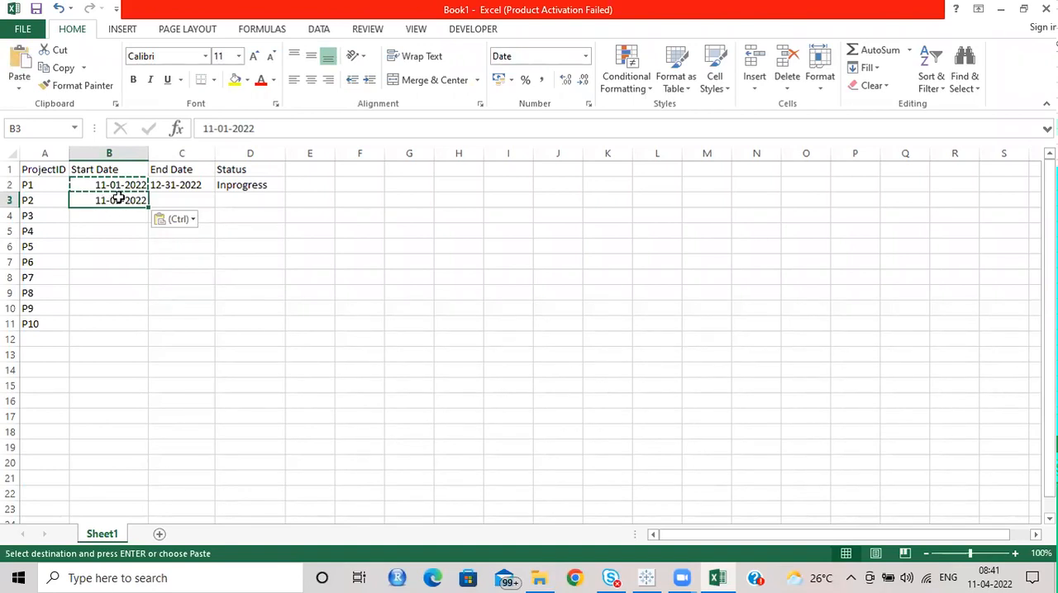
Step: Change the start date of P2 to 01-03-2022
double_click(120, 200)
key("BackSpace")
type("3")
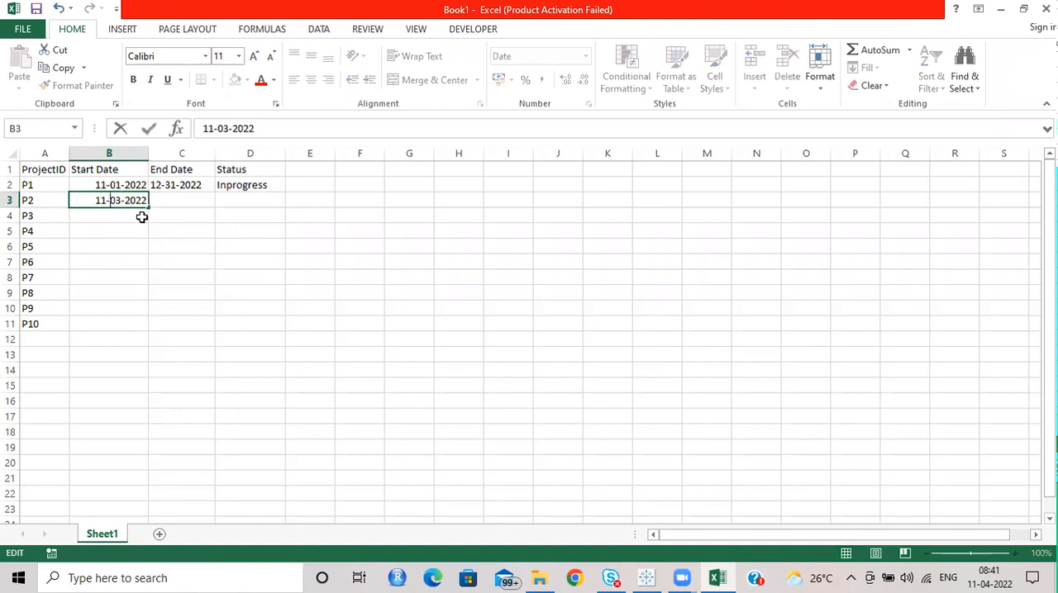
key("BackSpace")
key("BackSpace")
type(".")
key("BackSpace")
type("01")
left_click(172, 199)
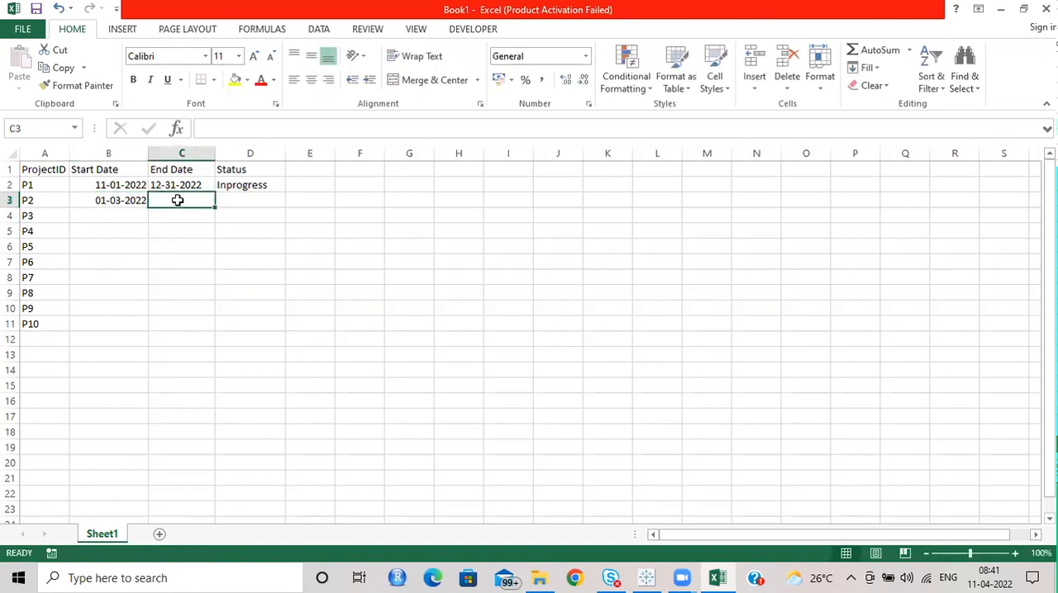
Step: Enter 30-06-2022 as the end date and Not Started as the status of P2
type("30-06-2022")
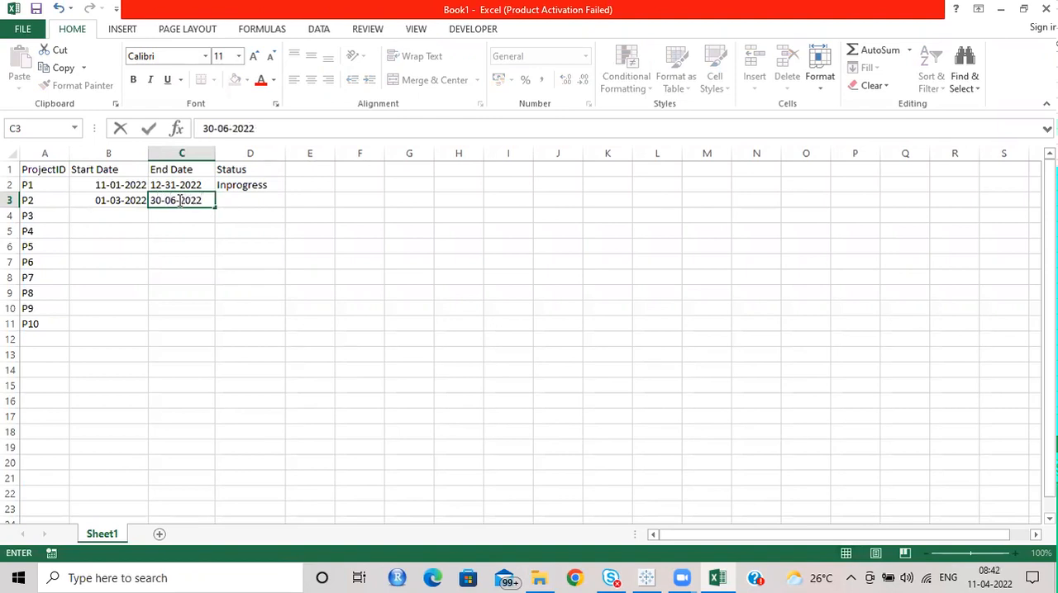
key("Return")
left_click(179, 201)
key("Right")
type("Not Started")
key("Return")
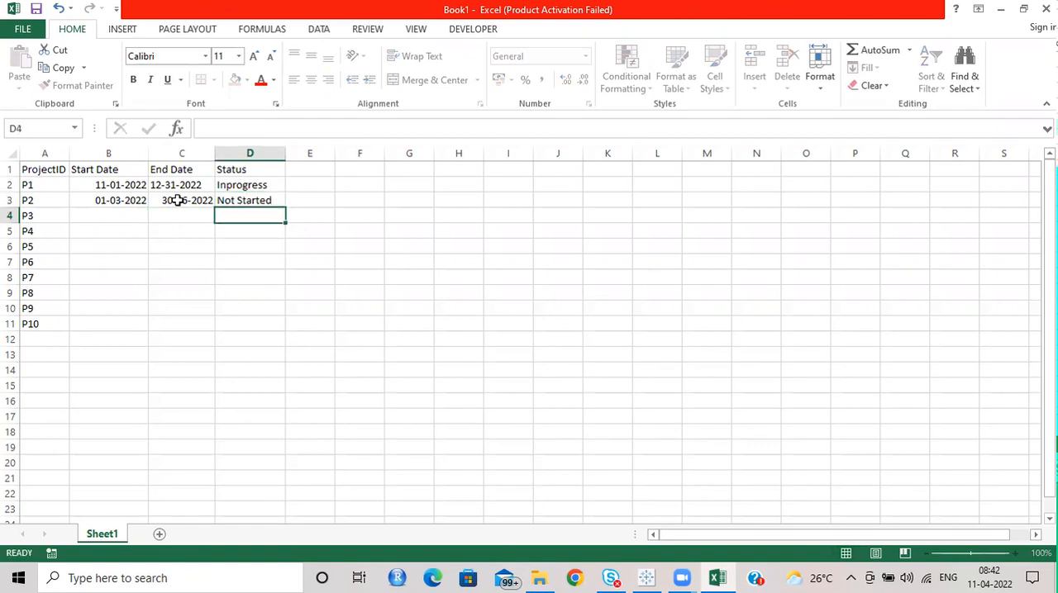
Step: Copy the start date of P2 into the Start Date cell of P3
left_click(108, 216)
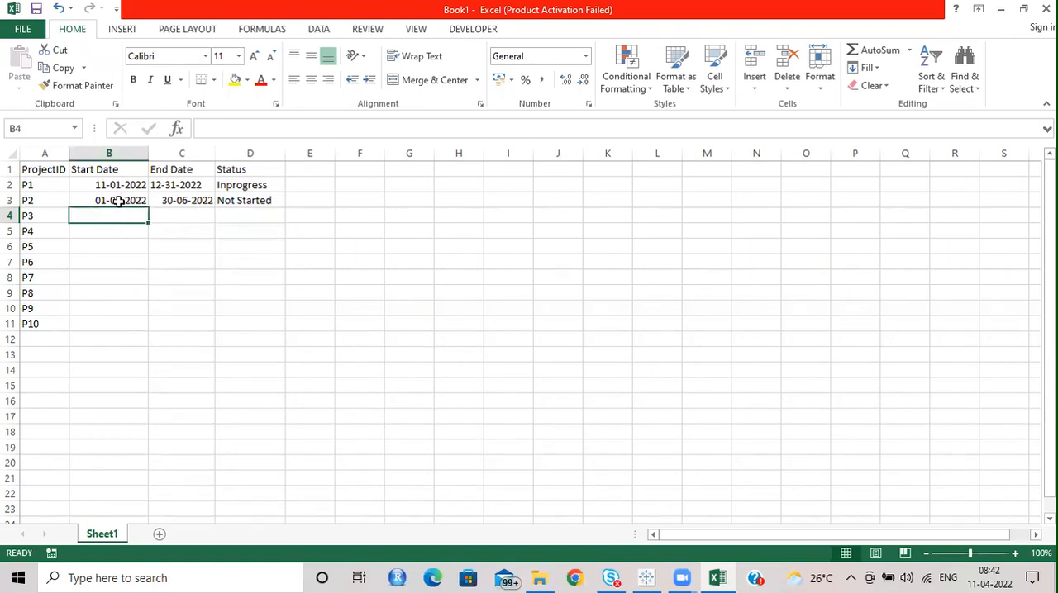
left_click(119, 200)
key("ctrl+c")
left_click(120, 218)
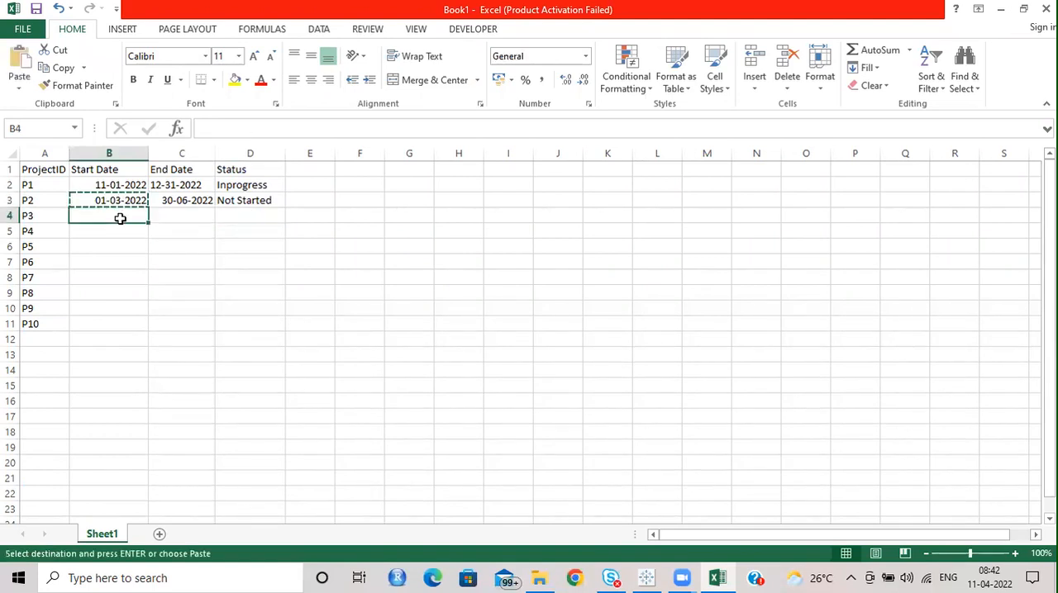
key("ctrl+v")
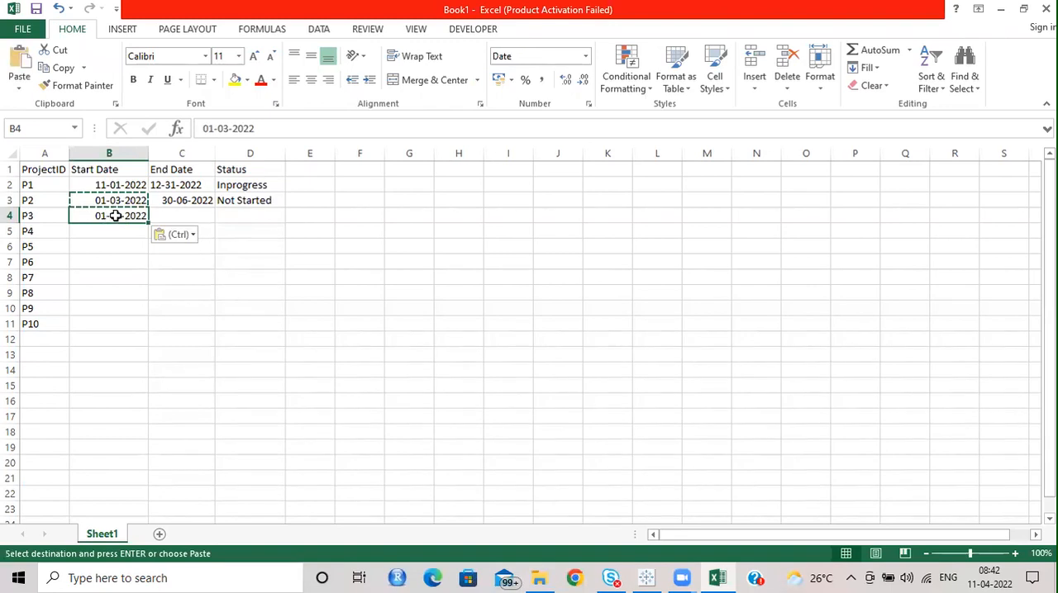
double_click(120, 215)
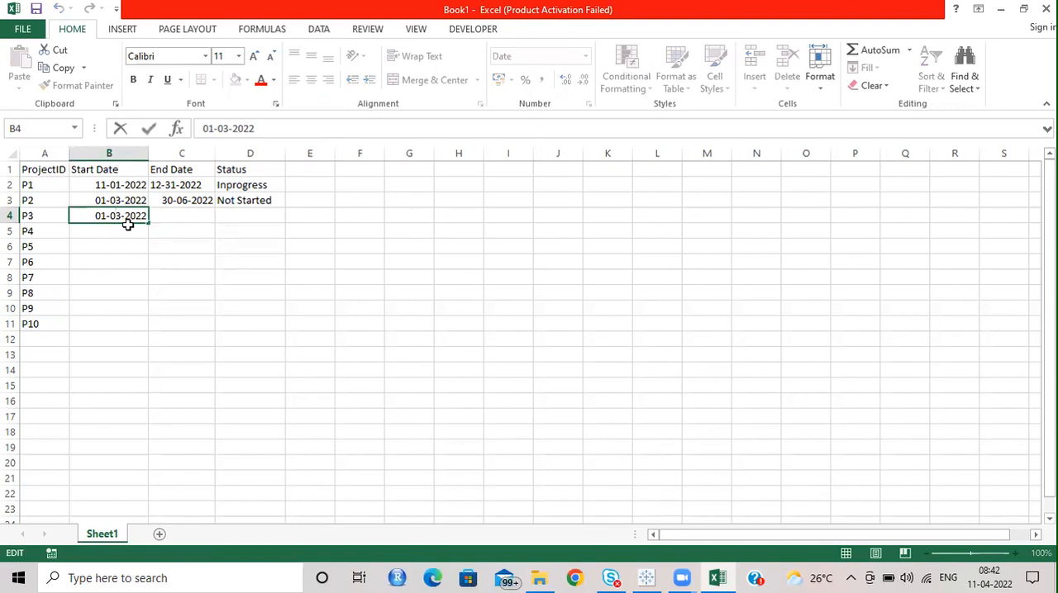
key("Escape")
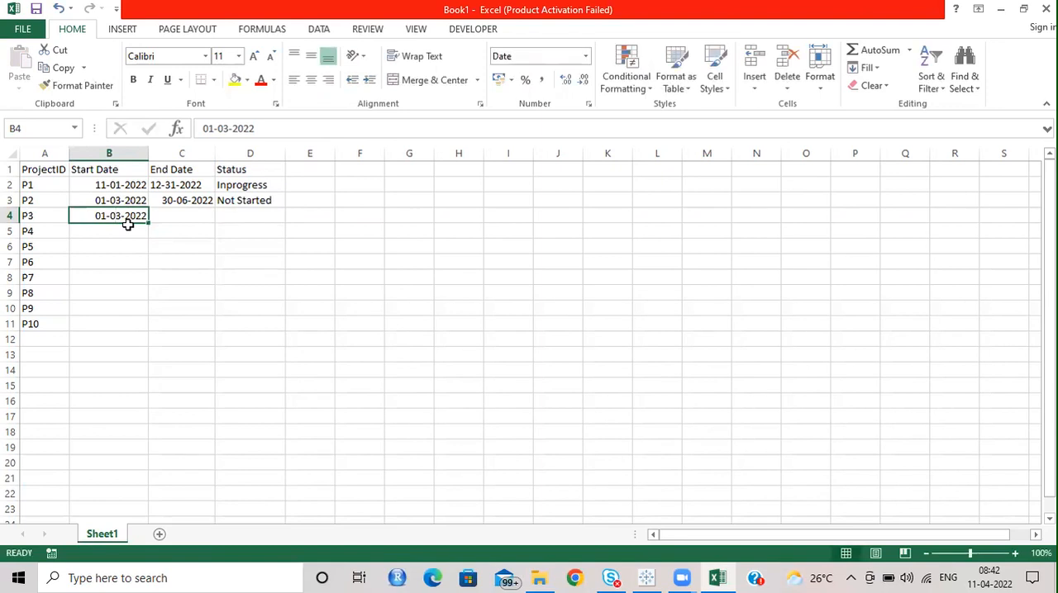
Step: Enter 31-10-2022 as the end date and Inprogress as the status of P3
key("Right")
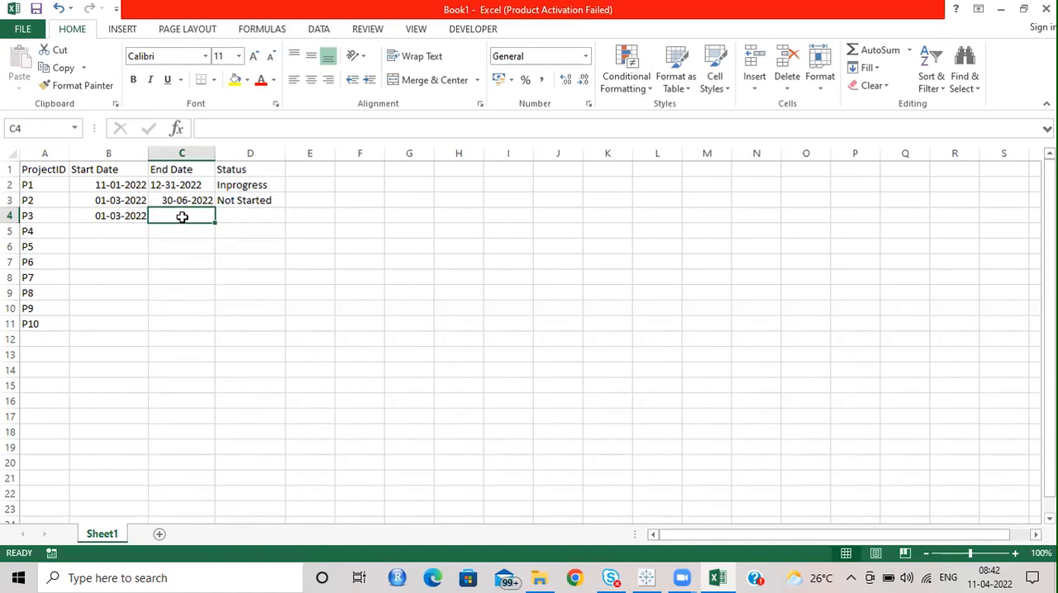
type("3")
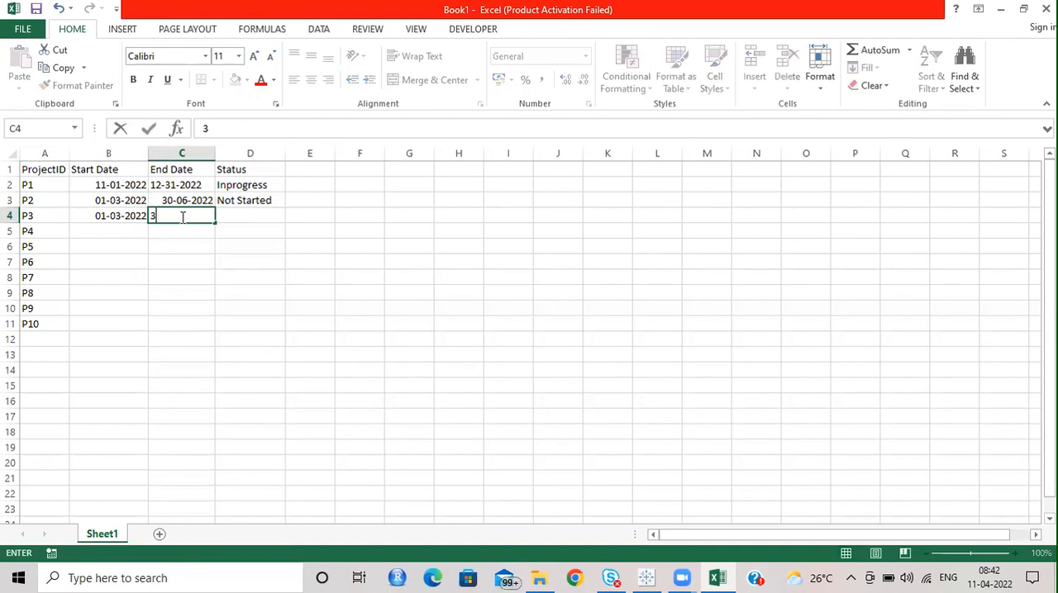
type("1-10-20")
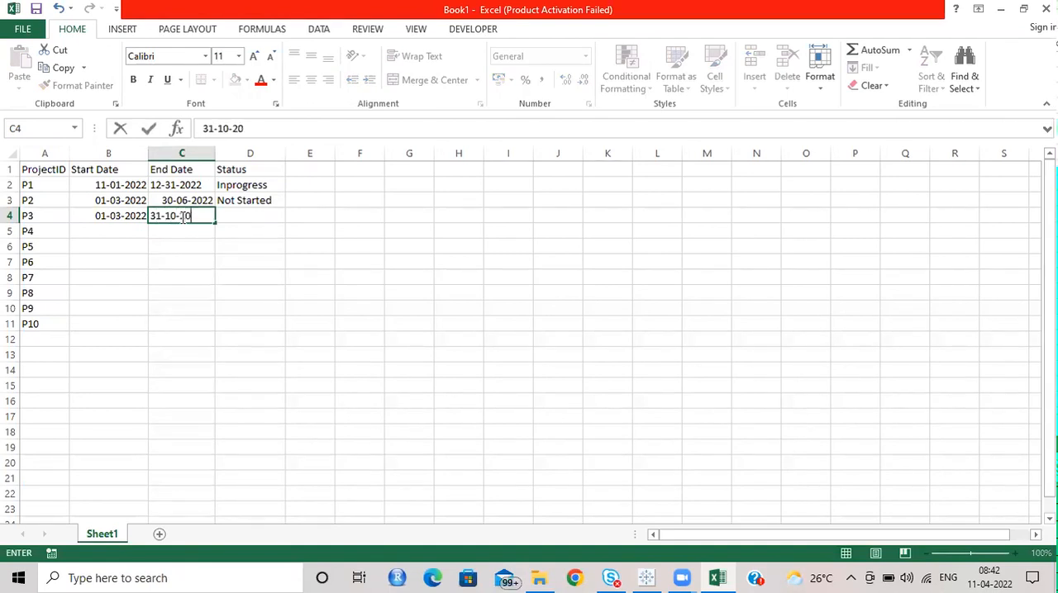
type("22")
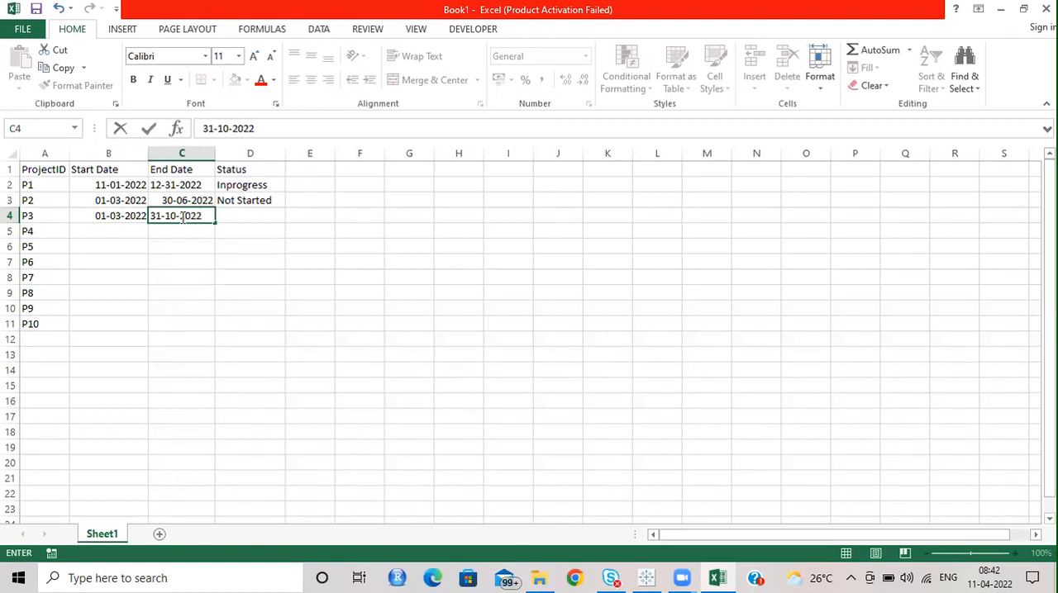
left_click(243, 217)
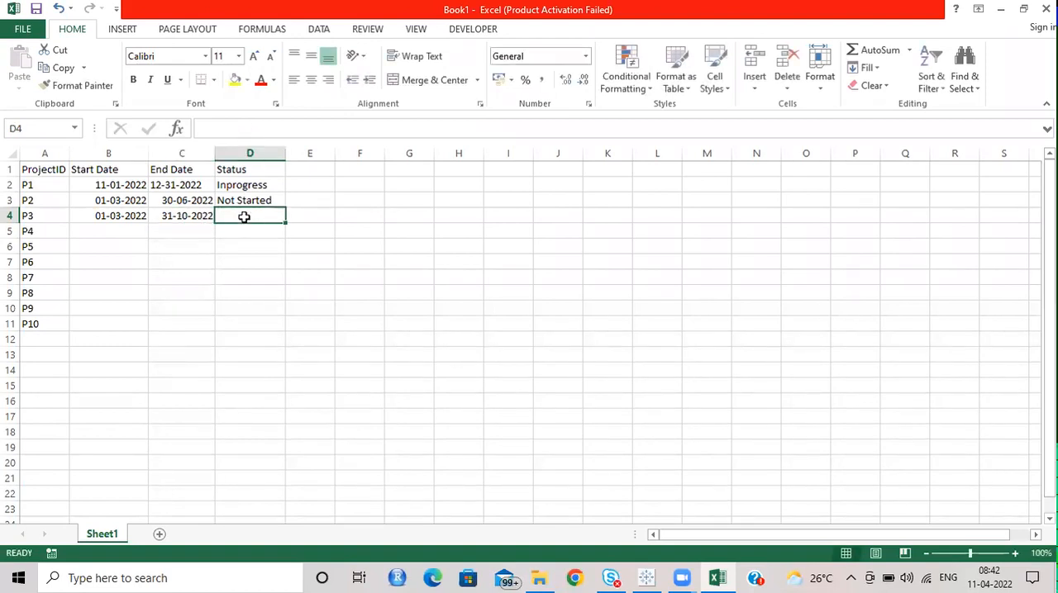
type("I")
key("Return")
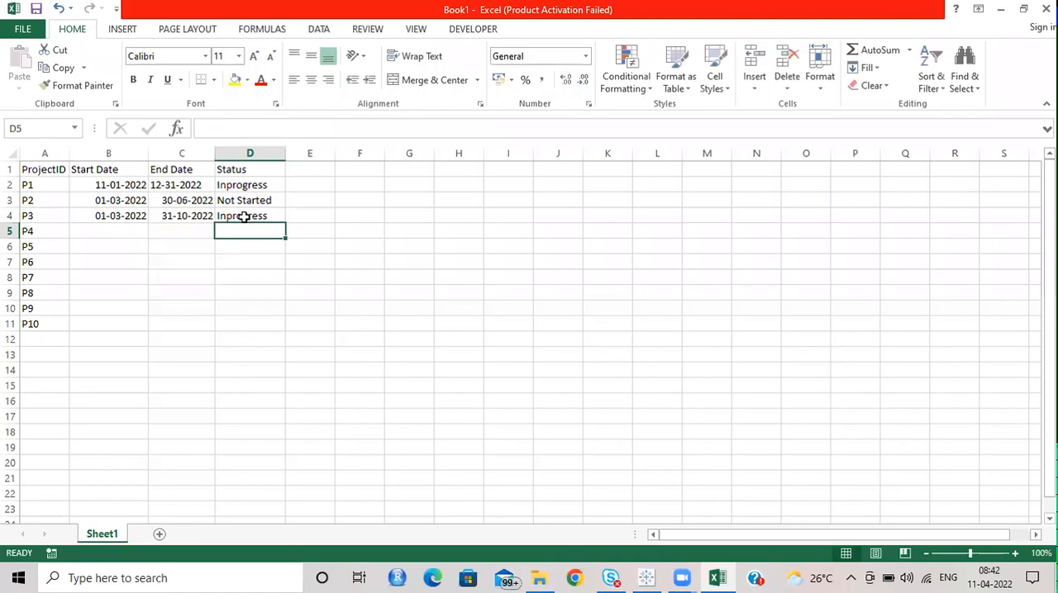
Step: Enter 01-01-2022 as the start date and 31-03-2022 as the end date of P4
key("Left")
key("Left")
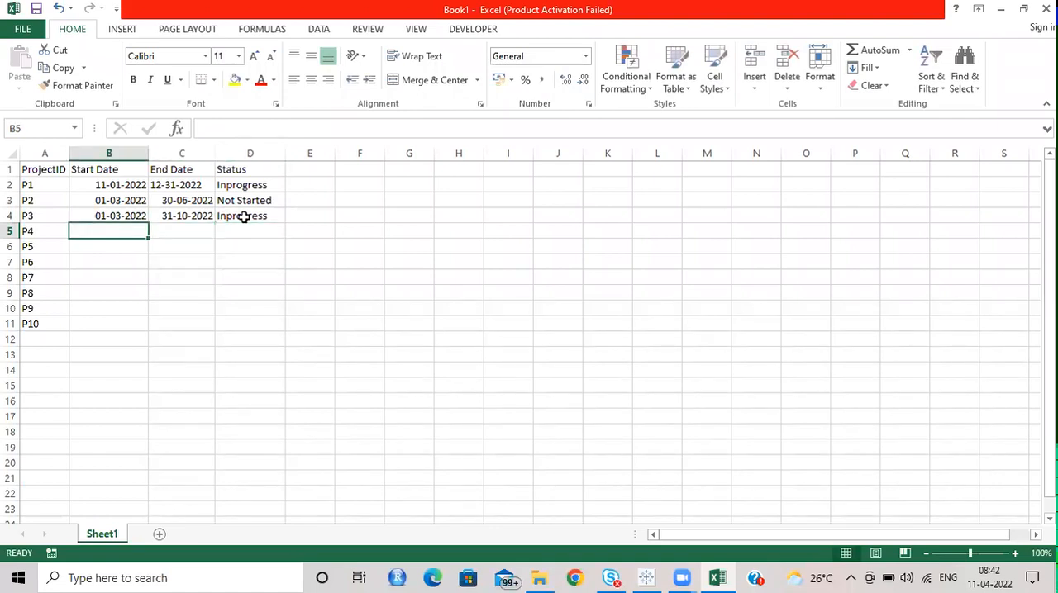
type("01-01-2022")
key("Tab")
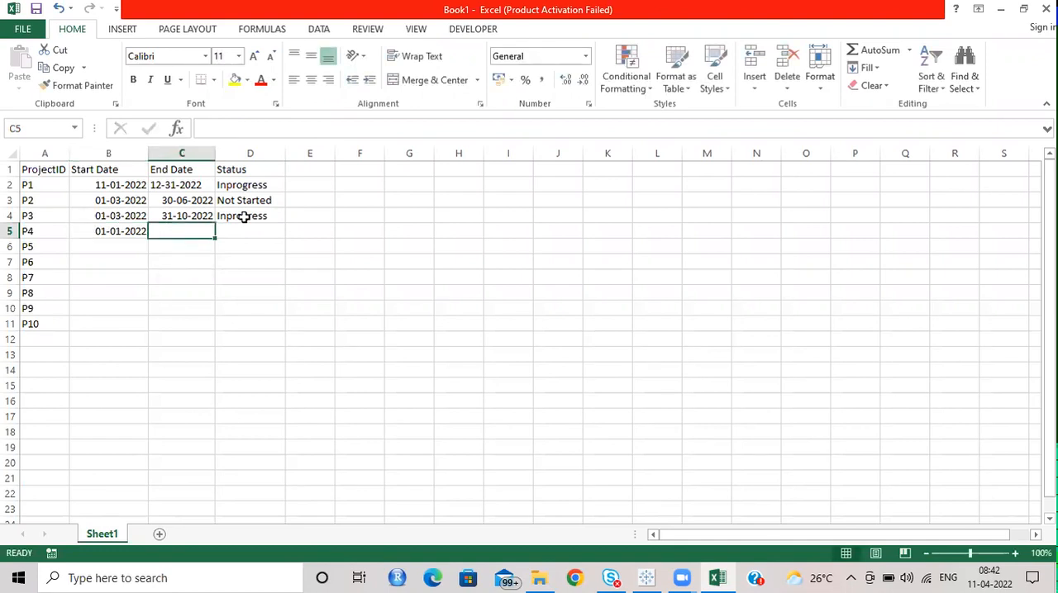
type("31-03-2022")
key("Tab")
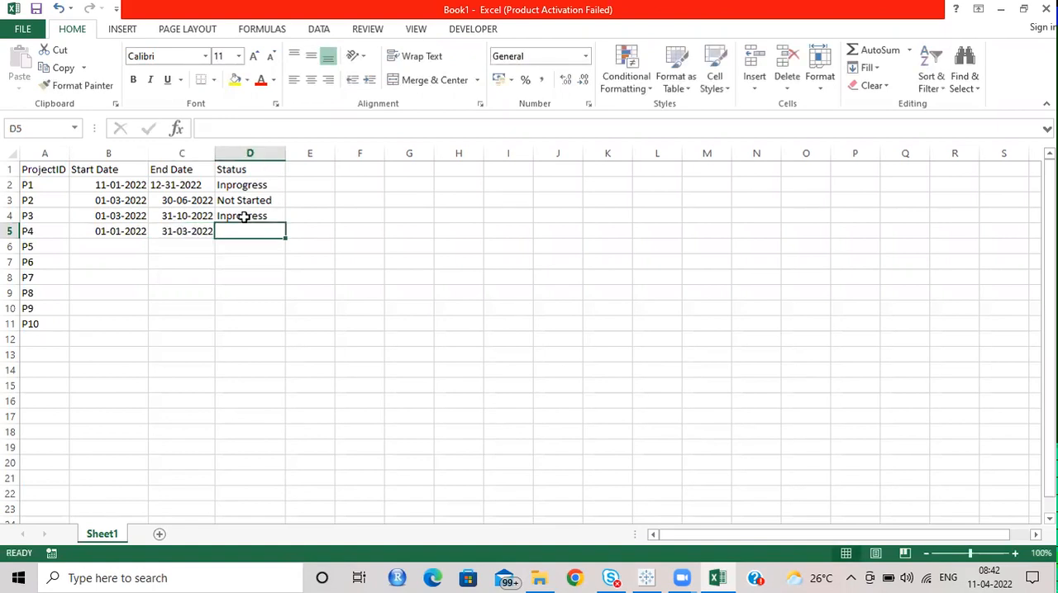
Step: Enter Completed as the status of P4 and 01-04-2022 as the start date of P5
type("Completed")
key("Return")
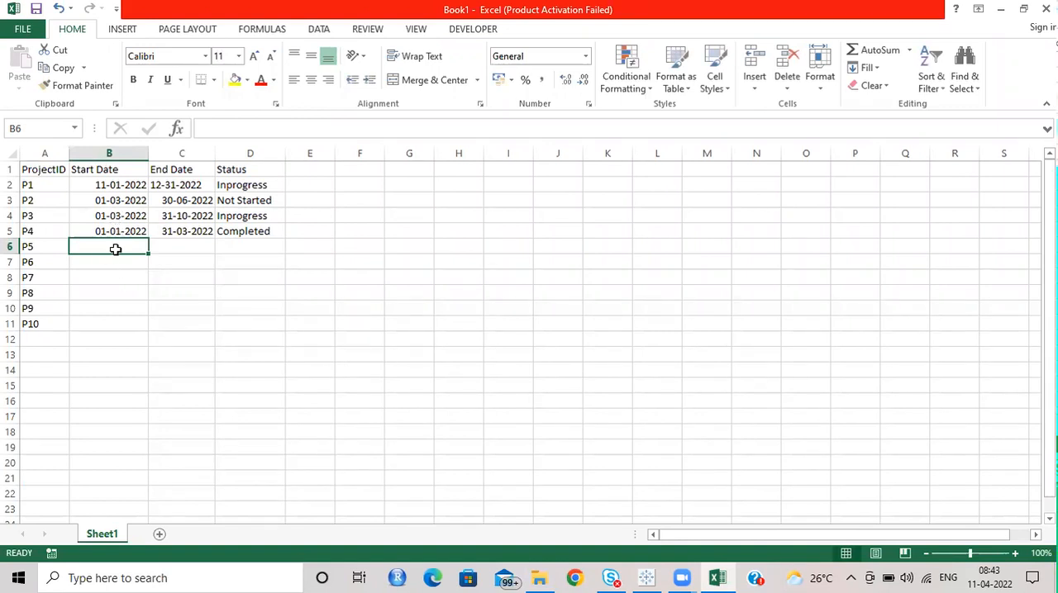
type("01-01")
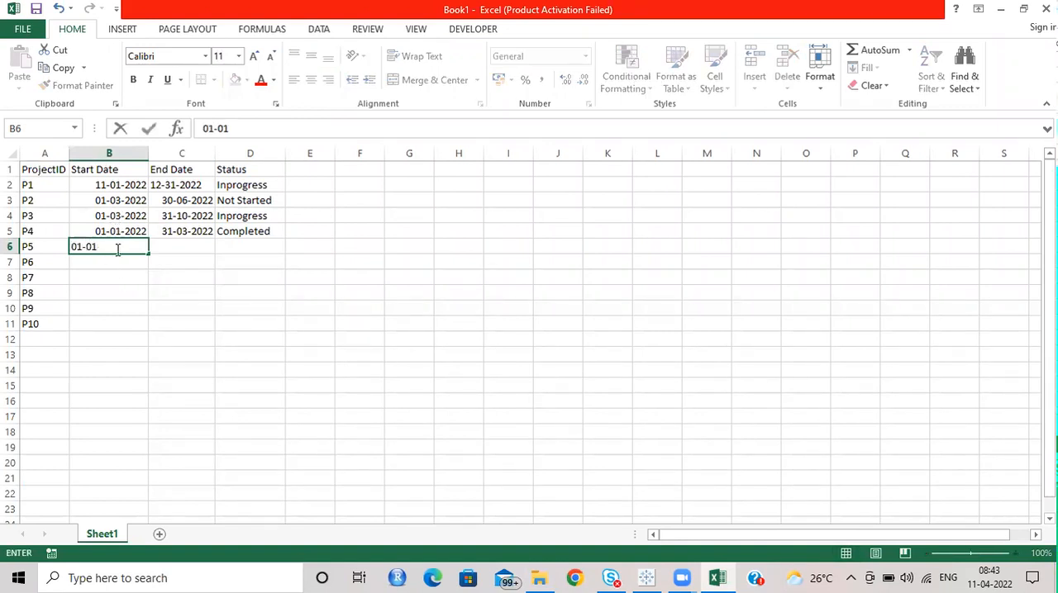
key("BackSpace")
type("4-2022")
key("Tab")
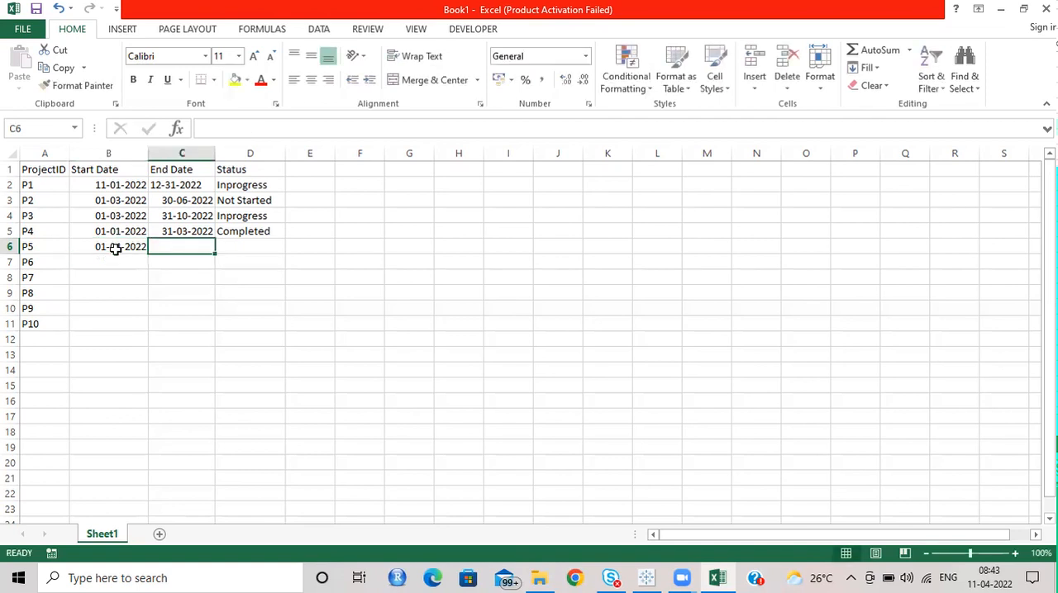
Step: Re-enter the end date of P1 in day-first format as 31-12-2022
key("Up")
key("Up")
key("Up")
key("Up")
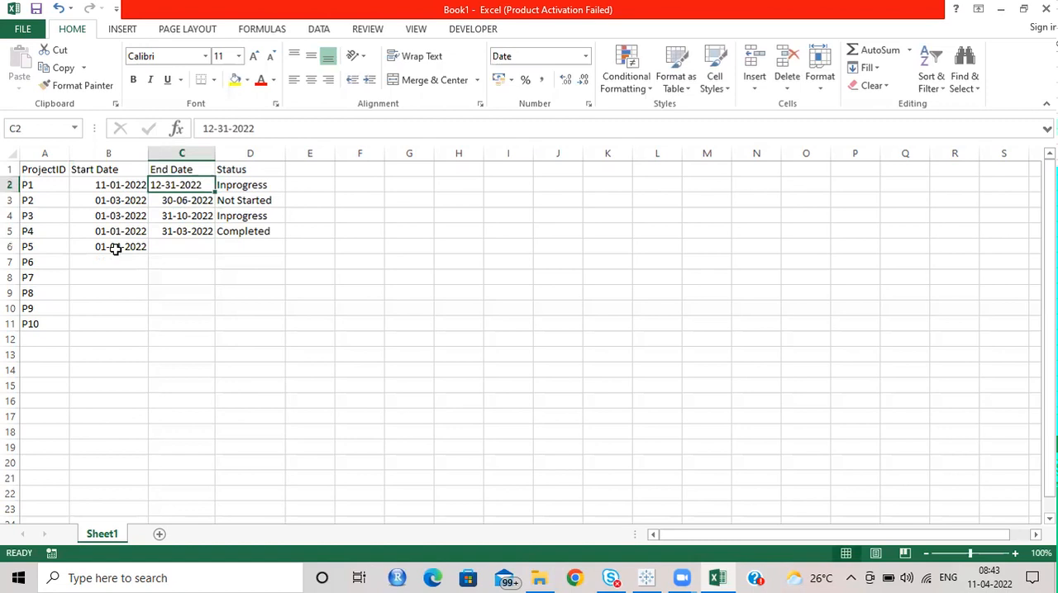
type("31-12-2022")
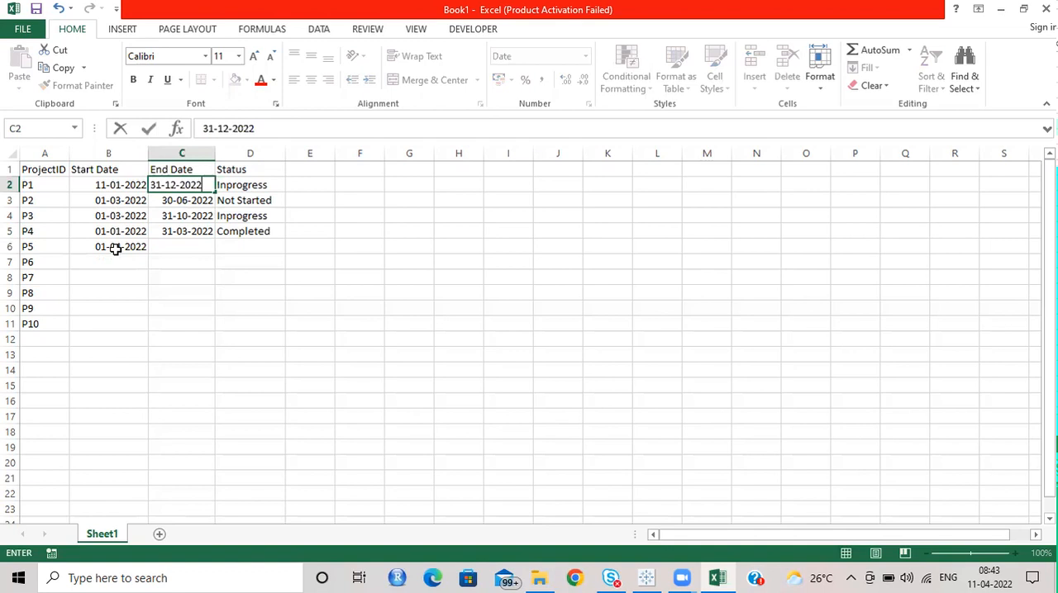
key("Return")
key("Right")
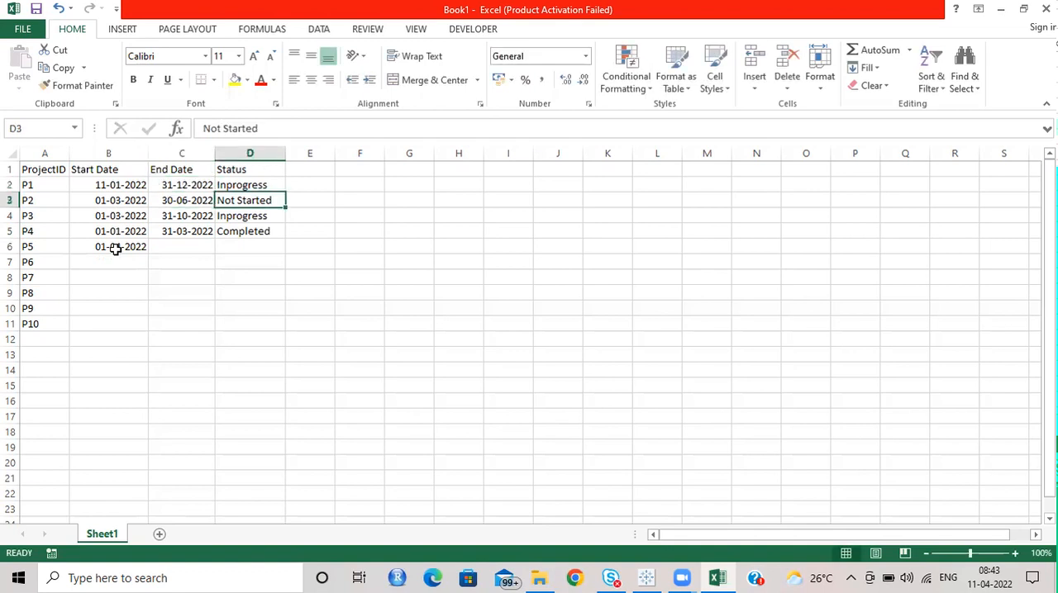
Step: Copy the end date of P1 into the End Date cell of P5
key("Left")
key("Up")
key("ctrl+c")
key("Down")
key("Down")
key("Down")
key("Down")
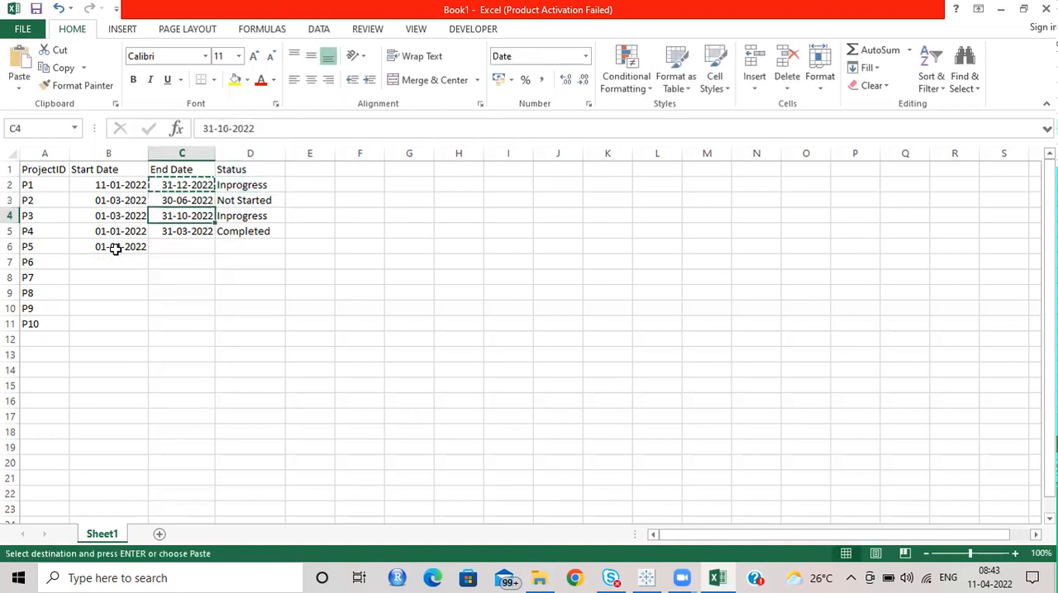
key("ctrl+v")
key("Escape")
Step: Enter Inprogress as the status of P5
key("Right")
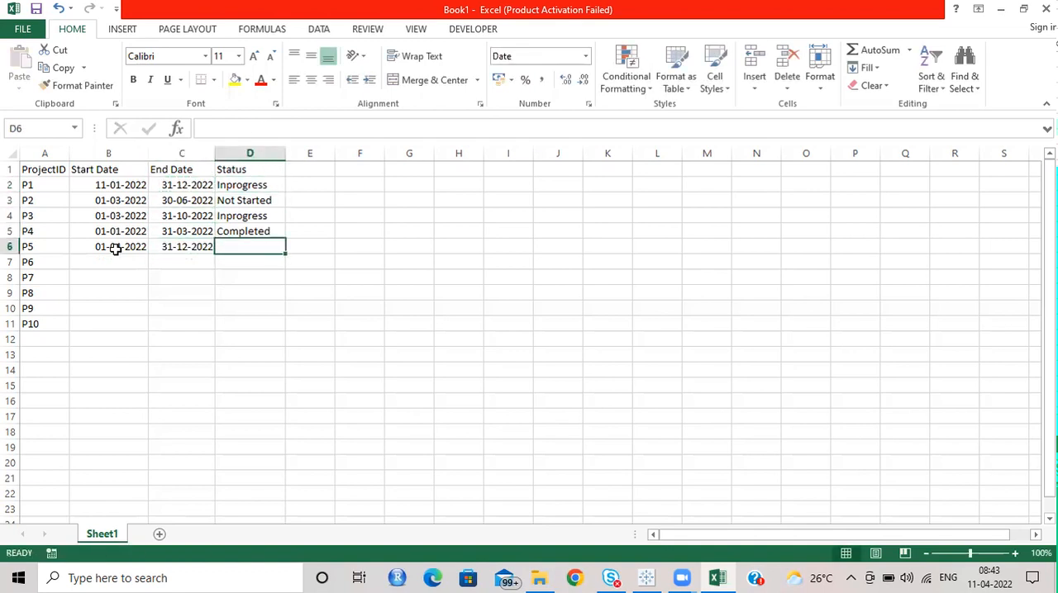
type("Inprogress")
key("Return")
key("Left")
key("Left")
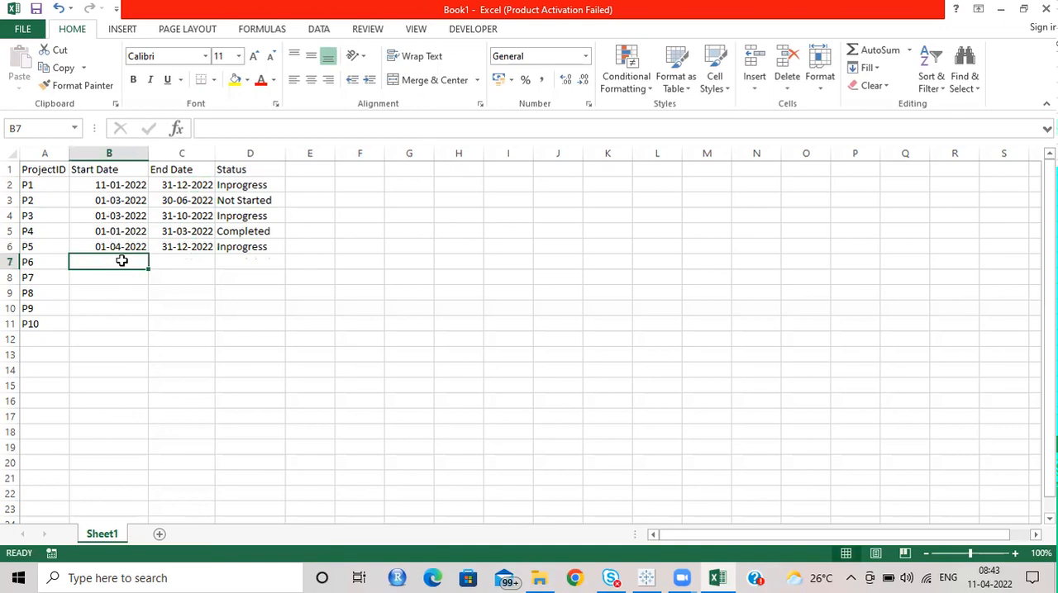
Step: Copy the start date of P2 into the Start Date cell of P6
left_click(113, 200)
key("ctrl+c")
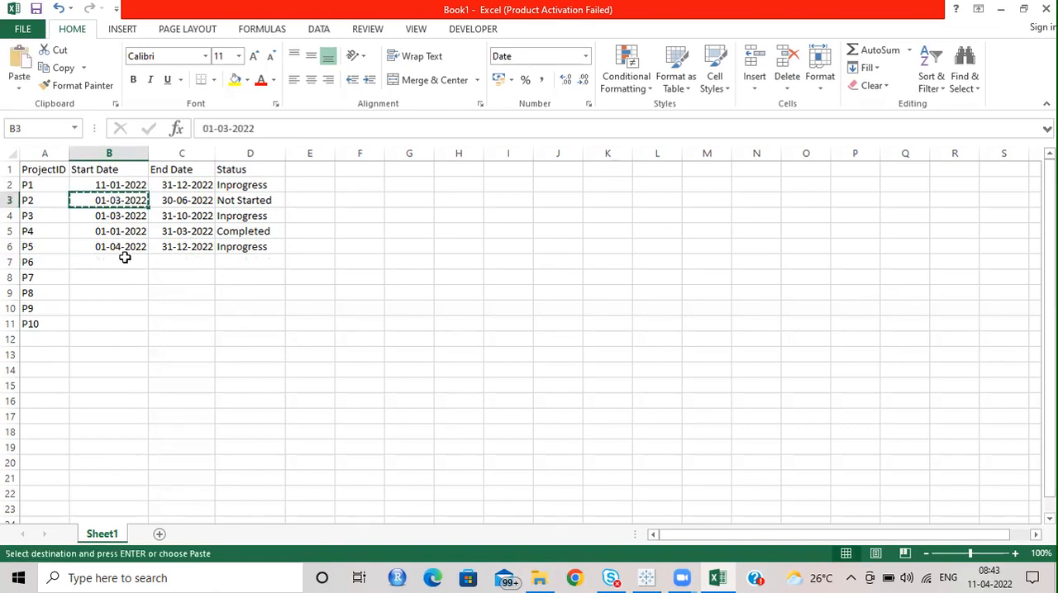
left_click(124, 260)
key("ctrl+v")
Step: Enter 15-06-2022 as the end date and Not Started as the status of P6
left_click(175, 263)
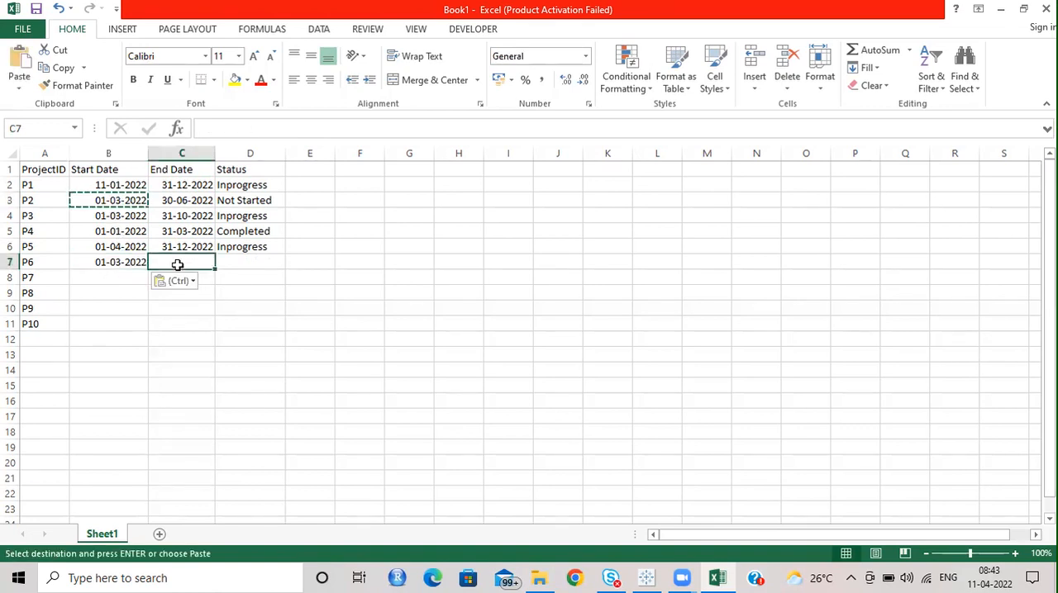
type("15-06-2022")
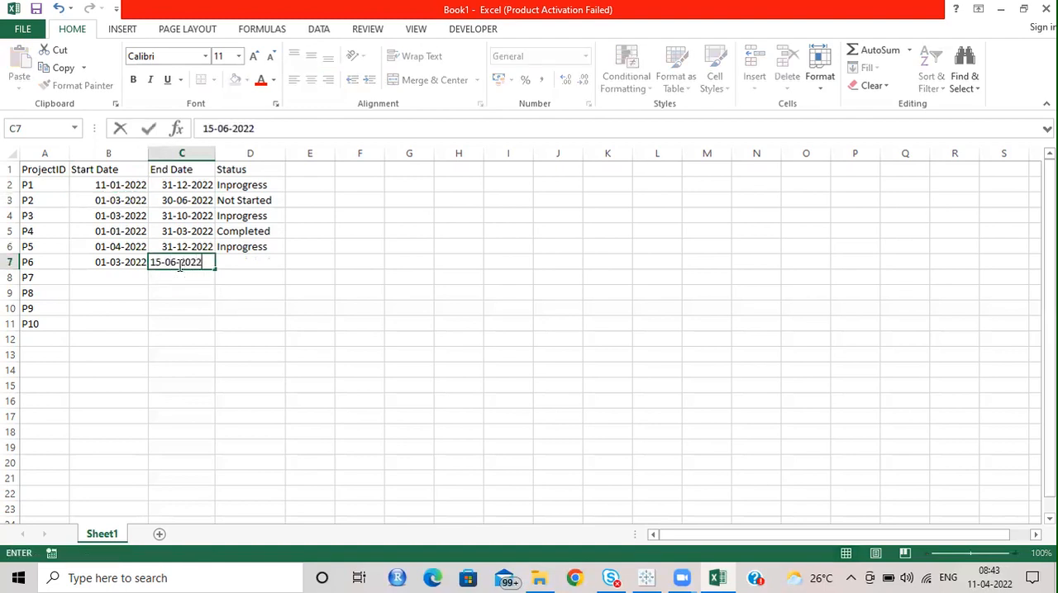
key("Tab")
type("N")
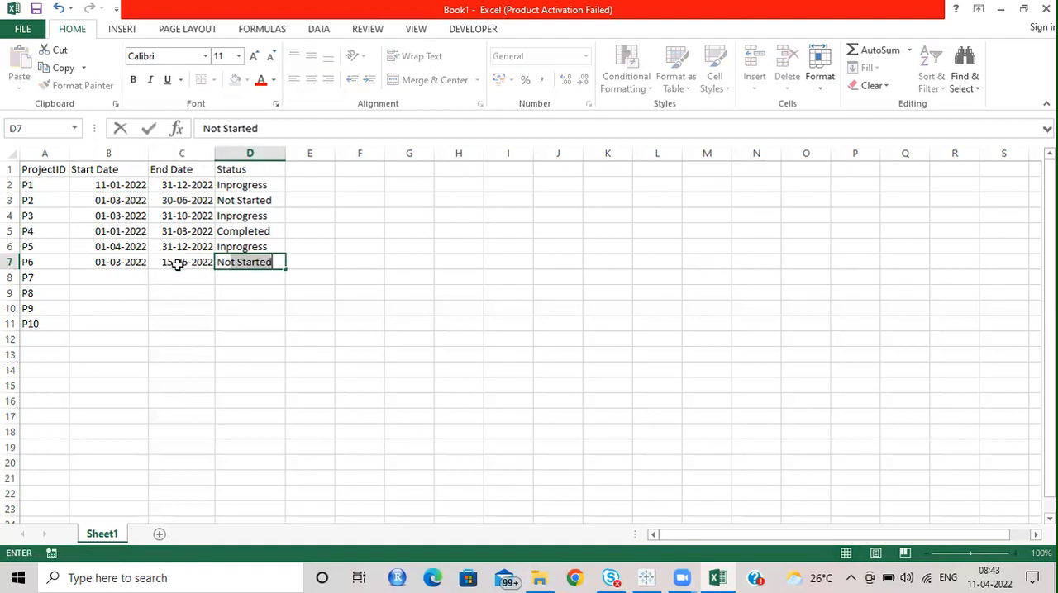
key("Tab")
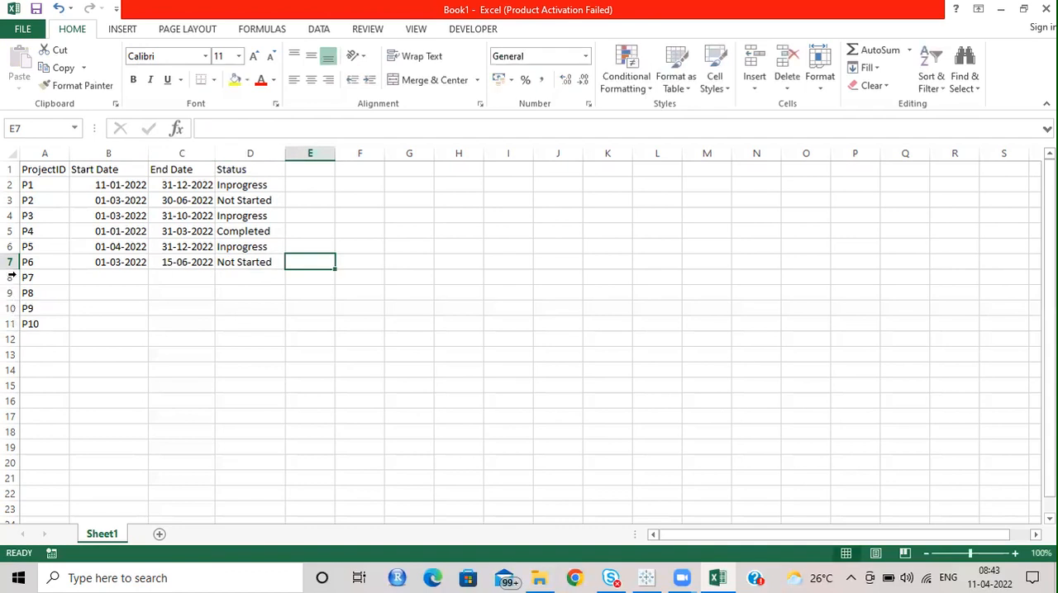
Step: Clear the unfilled project rows P7 to P10 below P6
left_click_drag(5, 282, 6, 331)
key("Delete")
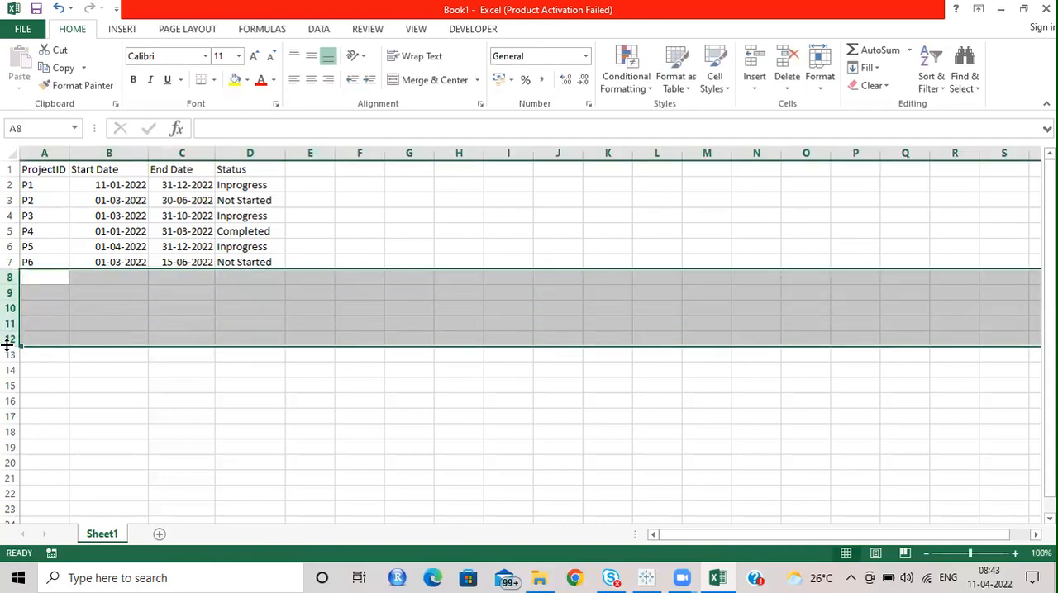
key("Up")
key("Up")
key("Up")
key("Up")
key("Up")
key("Up")
key("Up")
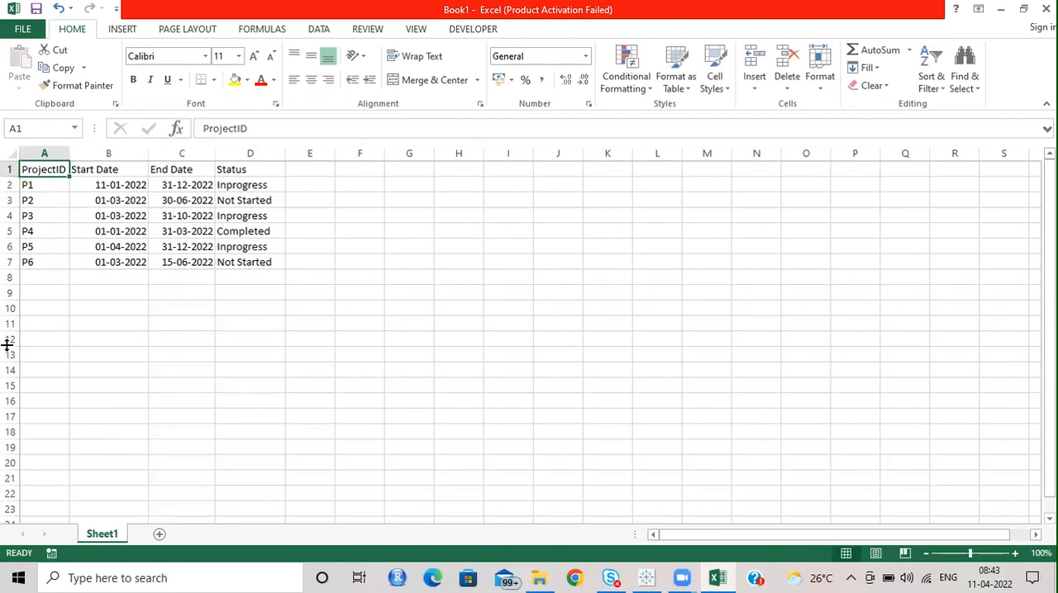
Step: Save the workbook under the file name Gantt in the April 6th folder inside Tableau's Batch folder
left_click_drag(46, 170, 252, 262)
left_click(16, 30)
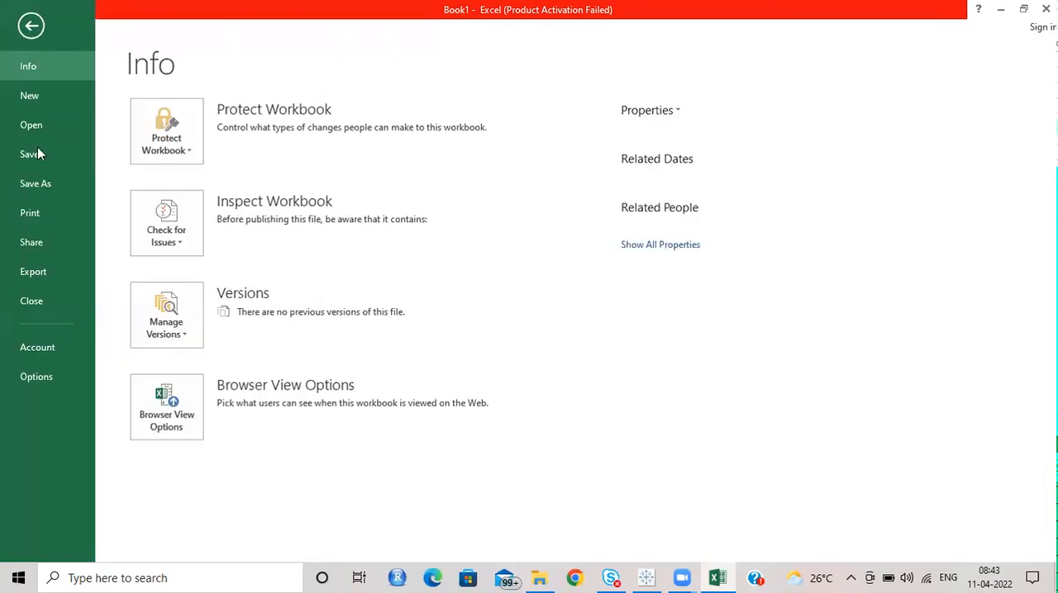
left_click(44, 186)
left_click(500, 167)
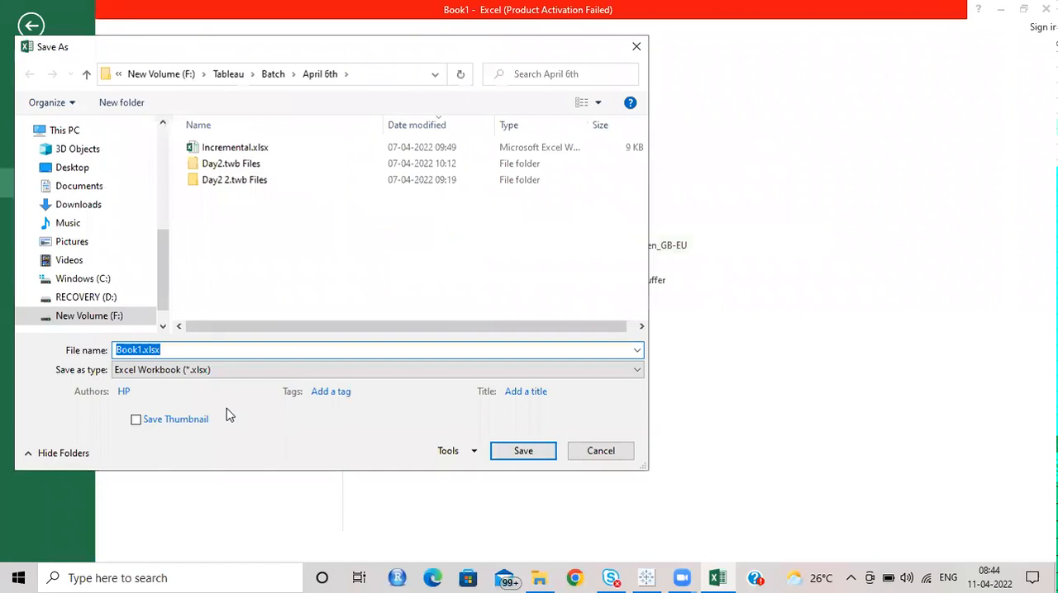
left_click(275, 74)
double_click(235, 147)
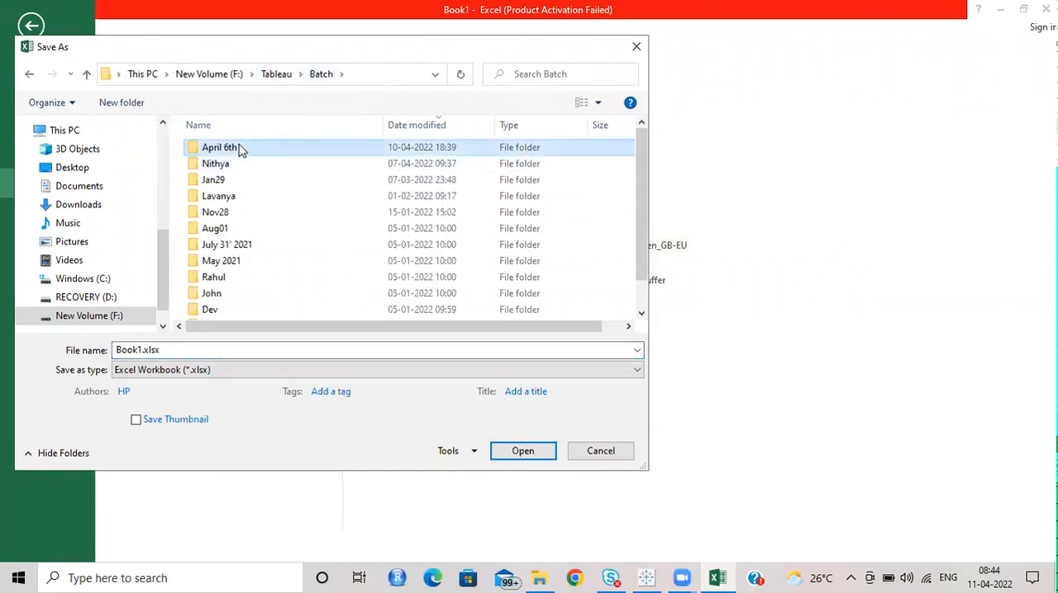
left_click(183, 350)
type("Gantt")
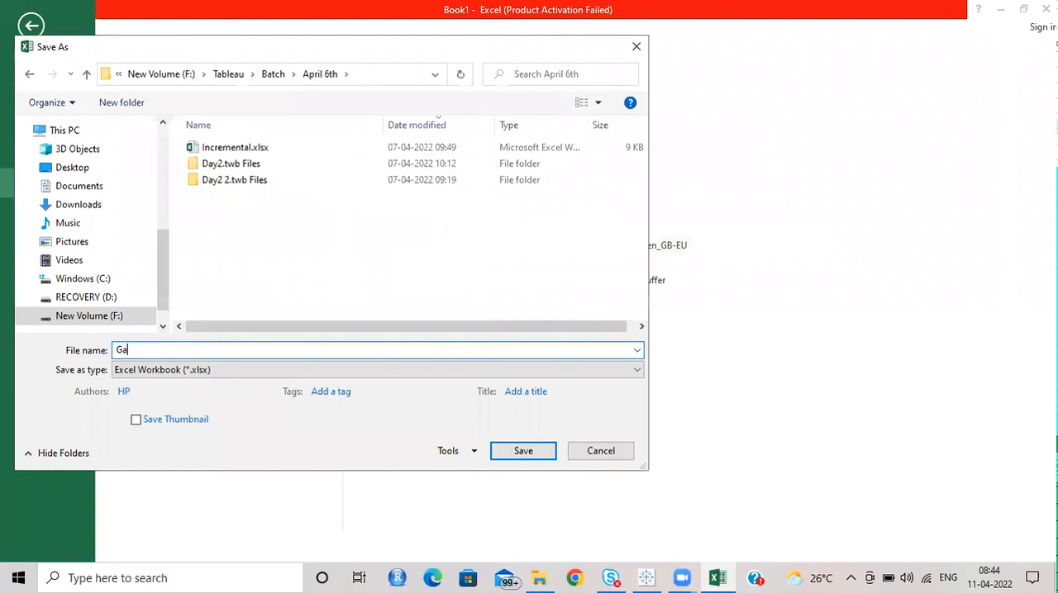
left_click(523, 450)
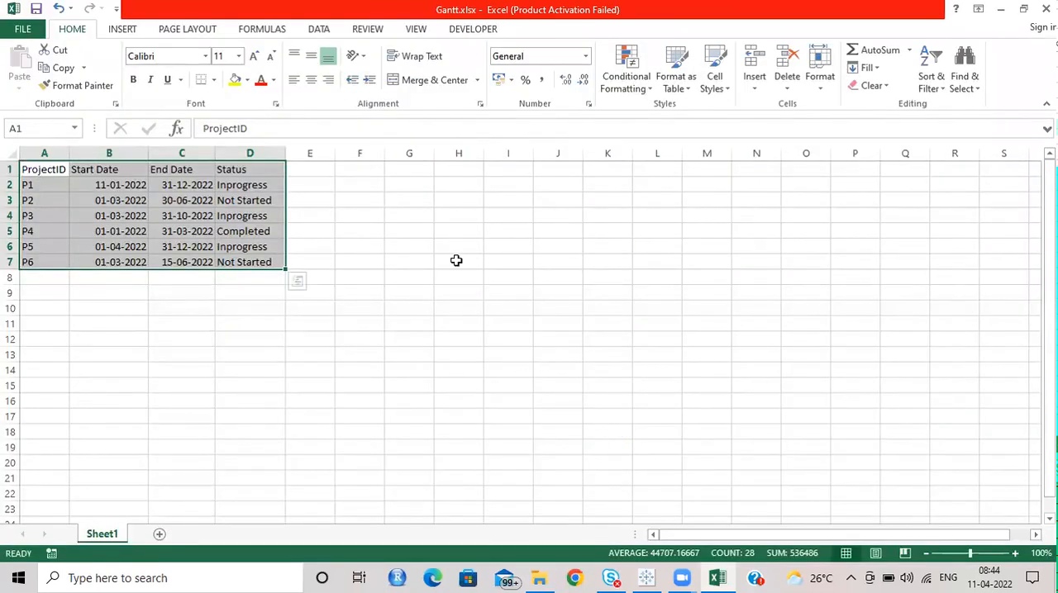
Step: Deselect the project table and switch to the open Tableau workbook
left_click(436, 246)
left_click(646, 578)
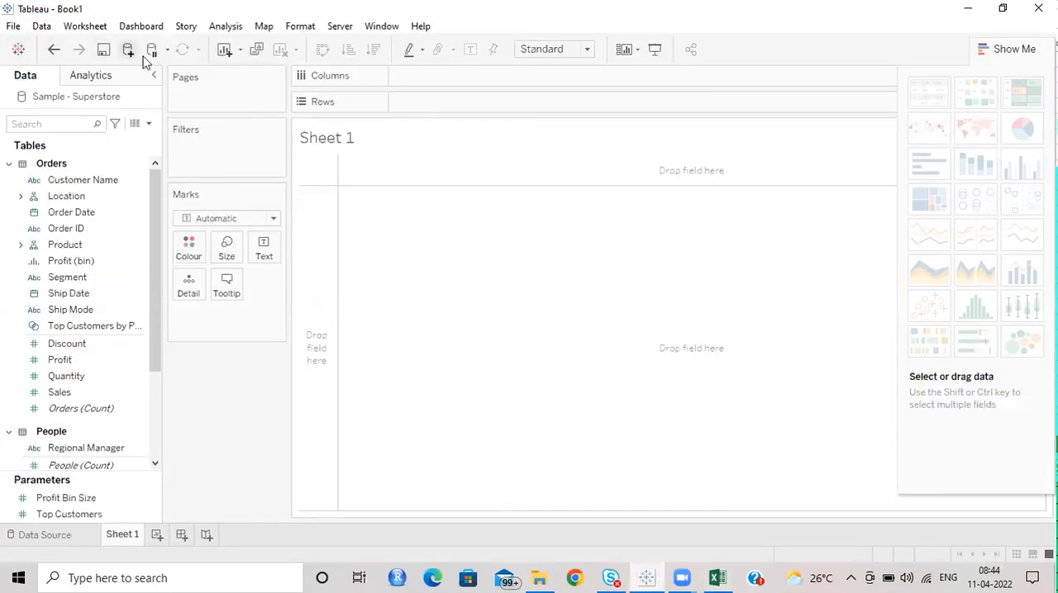
Step: View the start page with its data connection options and return to the worksheet
left_click(19, 49)
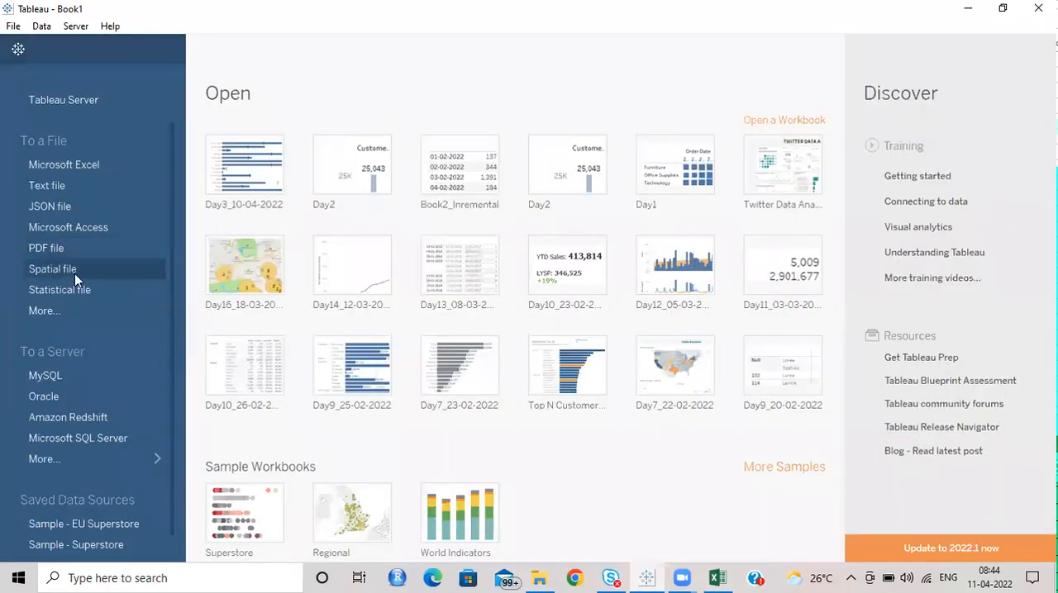
left_click(17, 50)
left_click(18, 49)
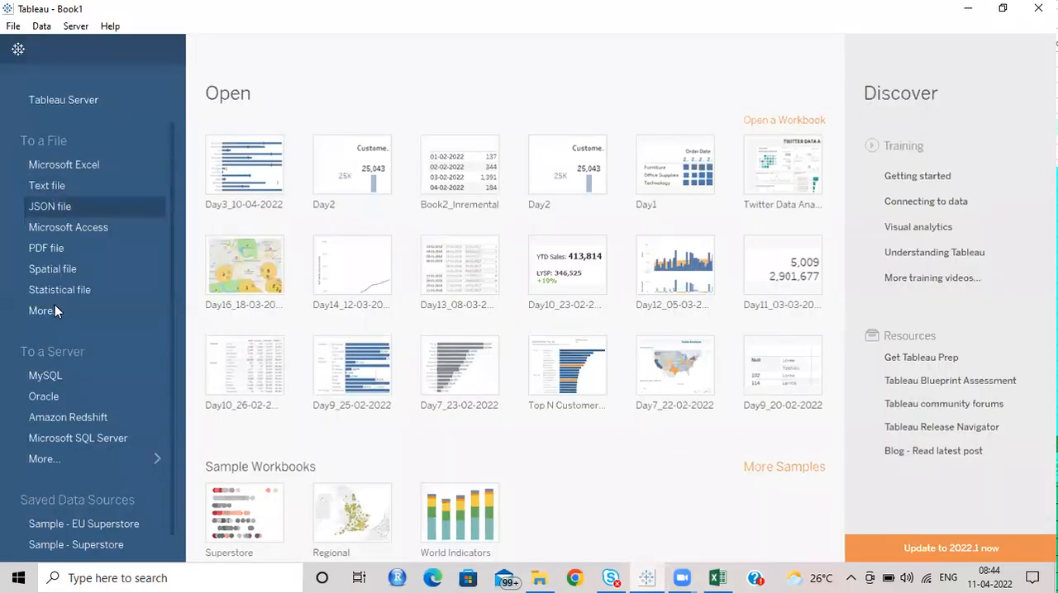
left_click(16, 49)
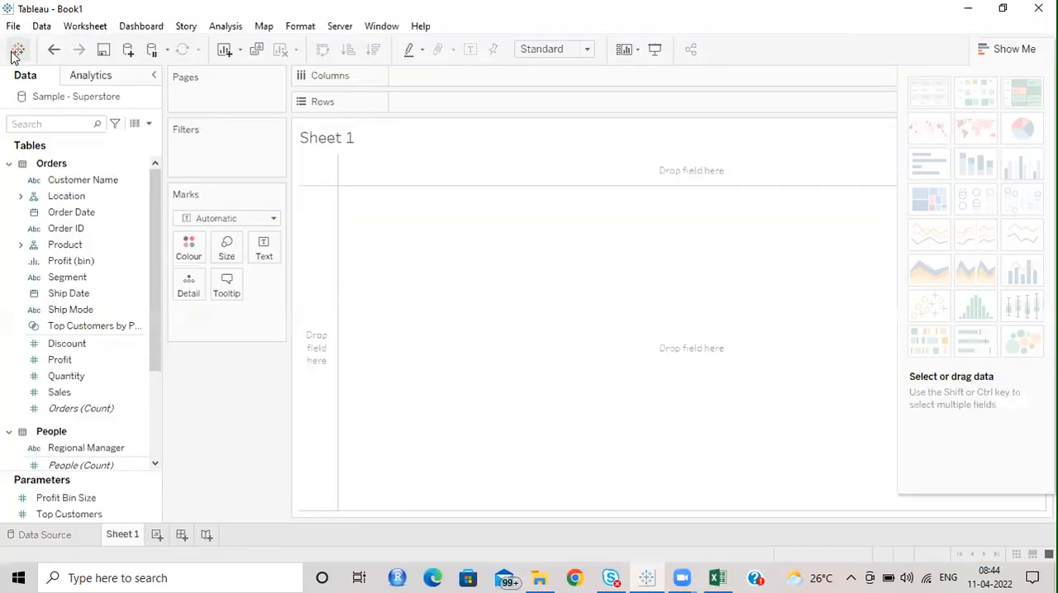
Step: Add a new Microsoft Excel data source from Gantt.xlsx in the Batch folder's April 6th subfolder
left_click(128, 52)
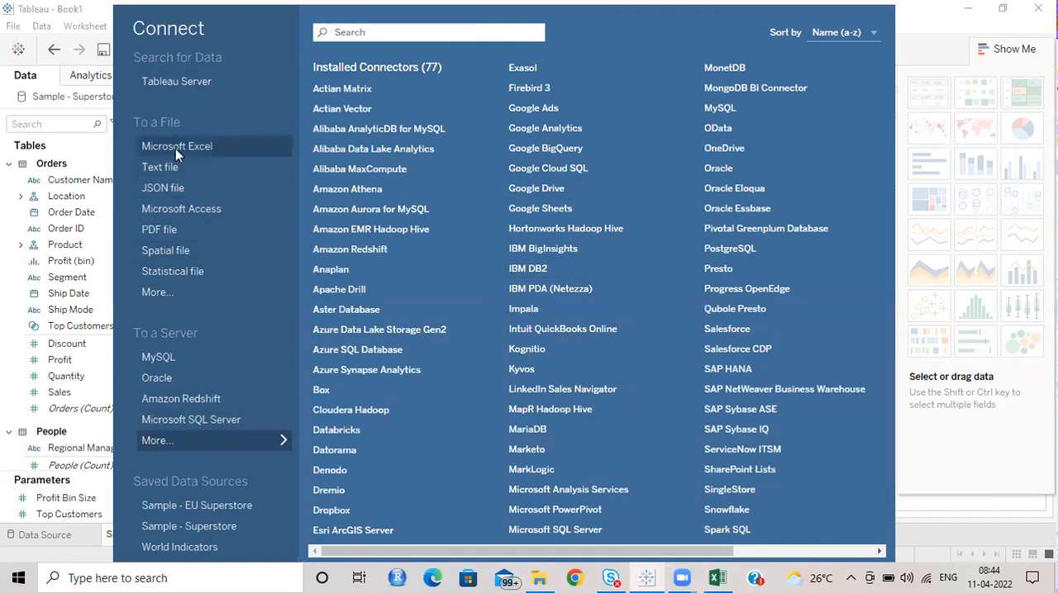
left_click(177, 146)
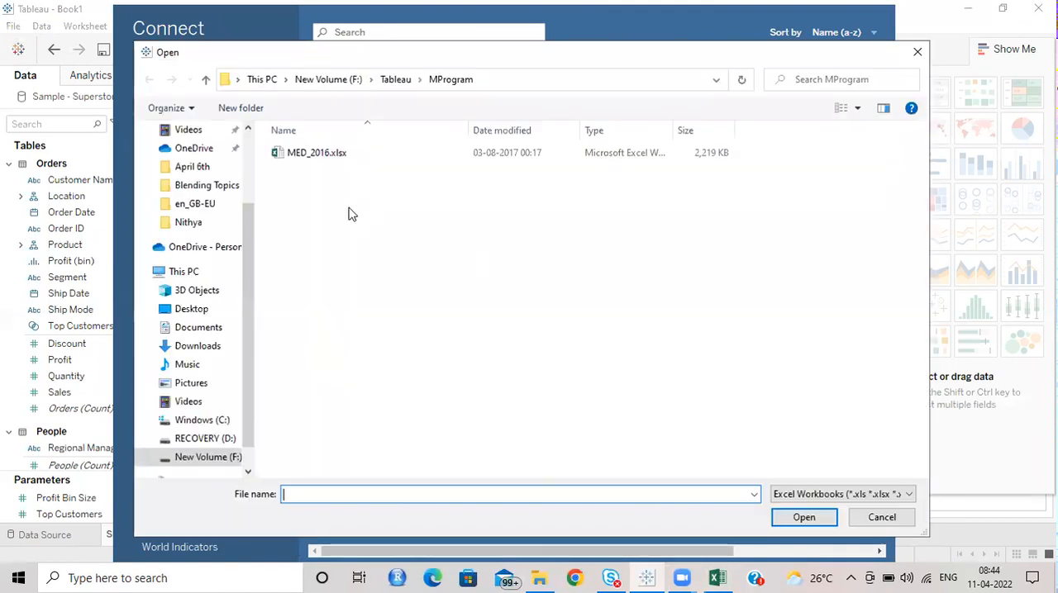
left_click(384, 83)
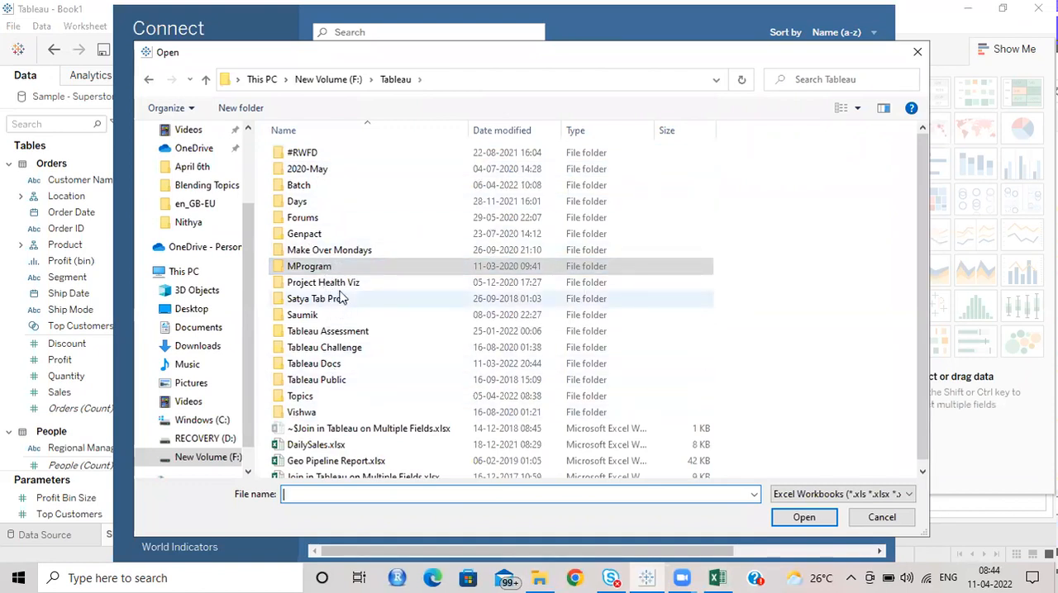
scroll(321, 201, "down", 1)
double_click(306, 175)
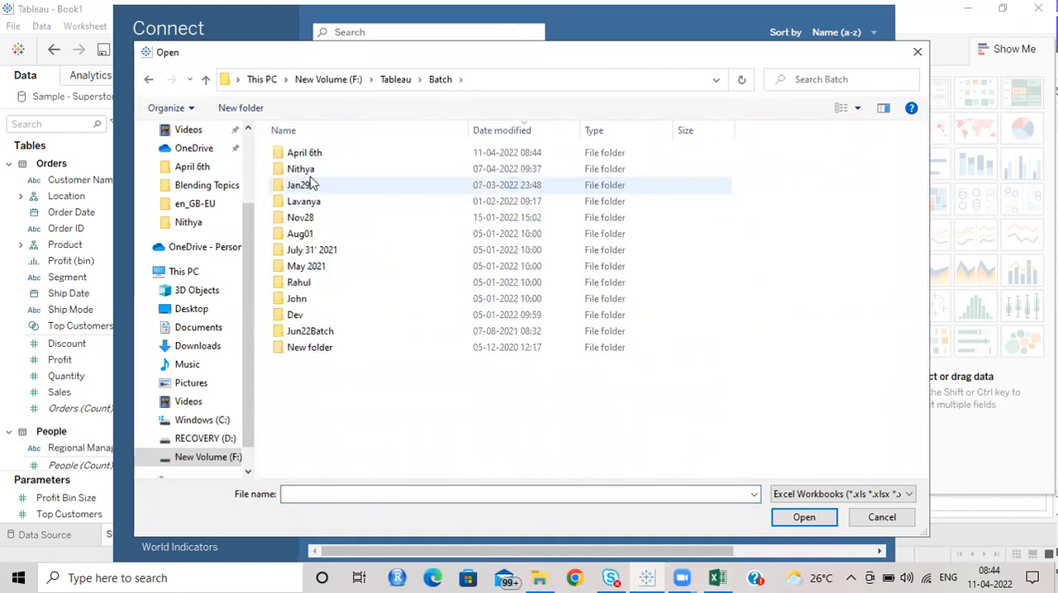
double_click(314, 157)
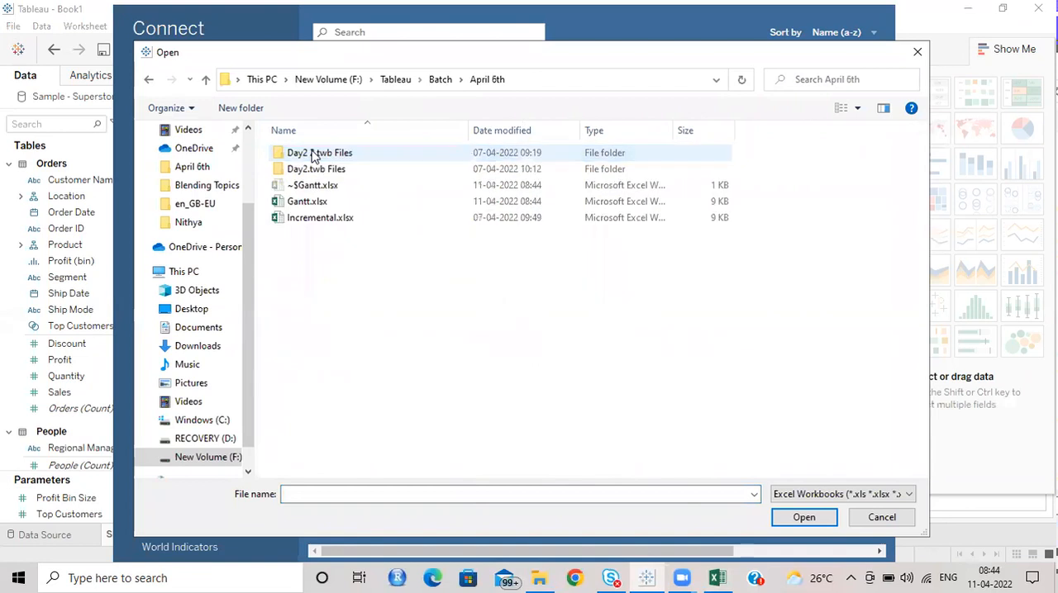
left_click(318, 202)
left_click(804, 518)
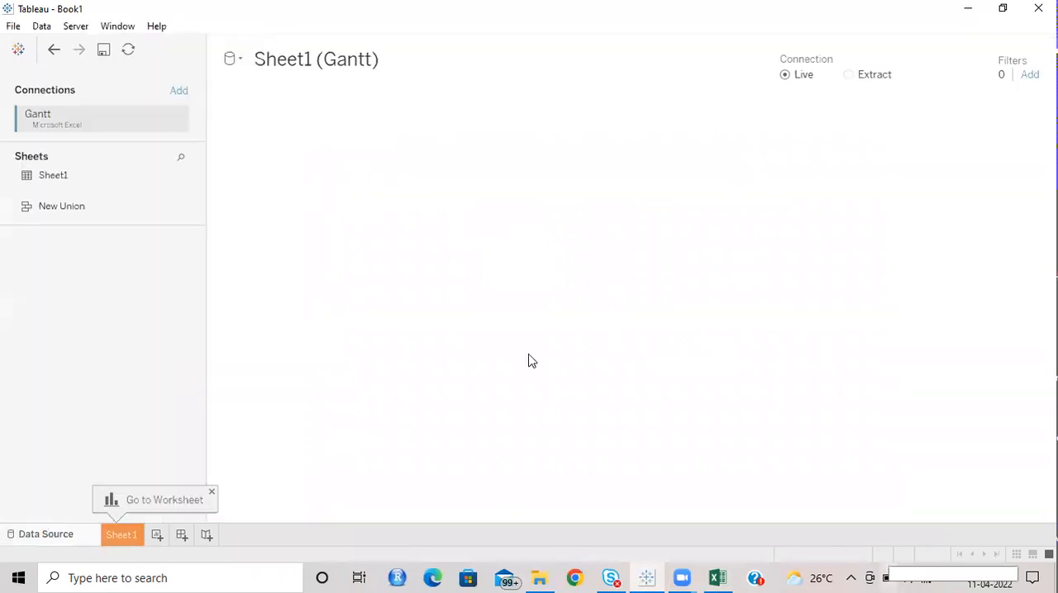
Step: Use Sheet1 of the Gantt file as the source table and open the Sheet 1 worksheet
left_click_drag(25, 180, 545, 159)
left_click(121, 534)
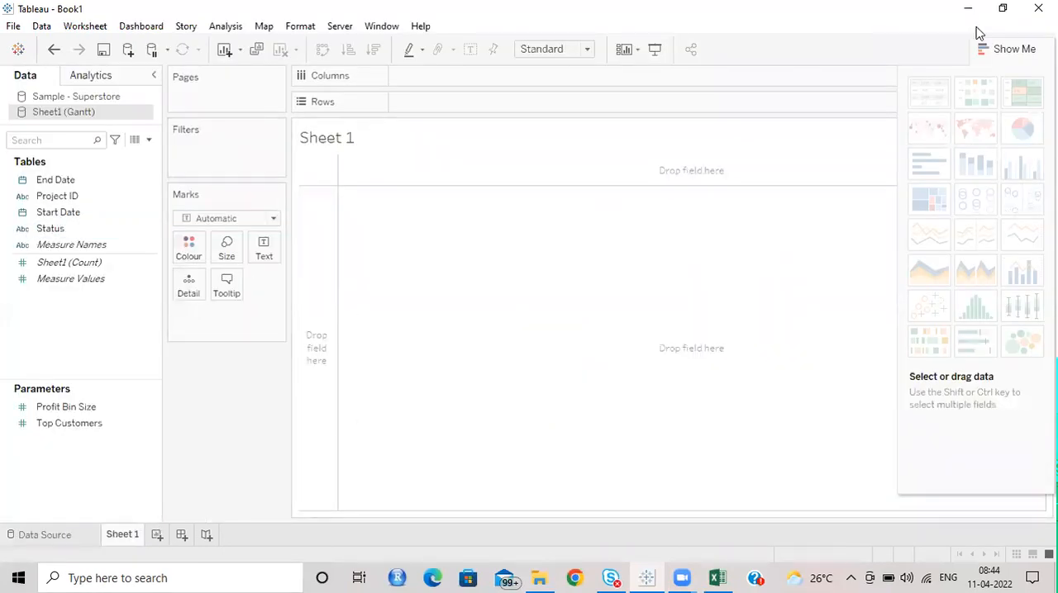
Step: Collapse the Show Me chart list to free the worksheet canvas
left_click(1008, 50)
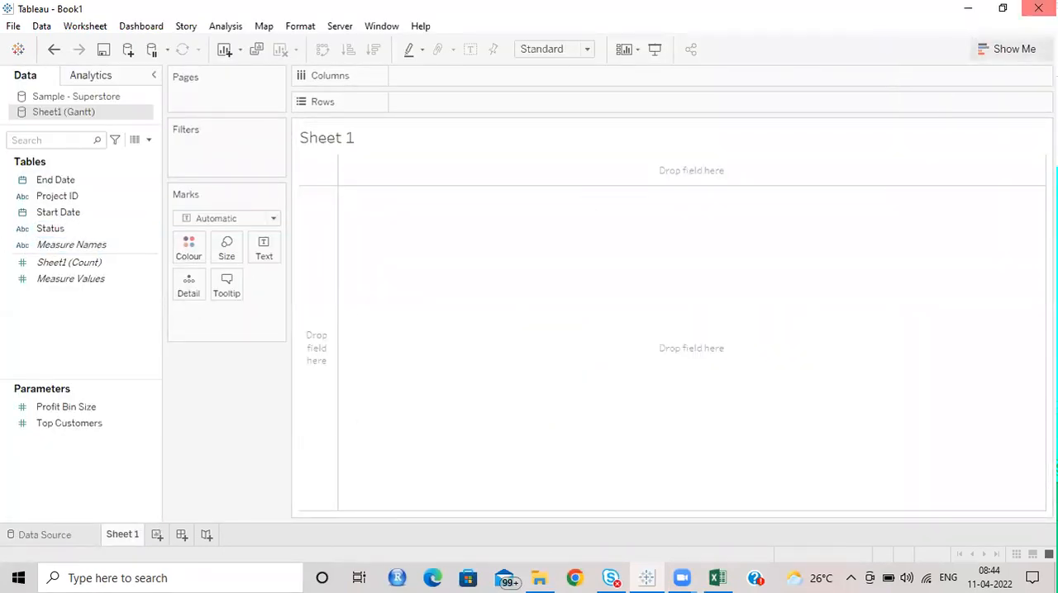
left_click(1028, 55)
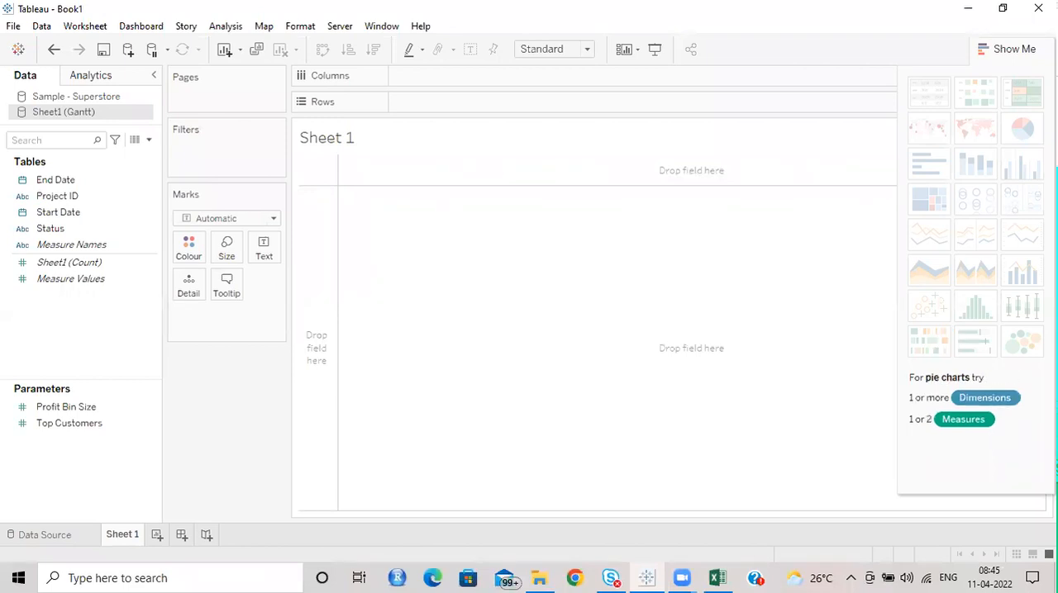
left_click(1019, 49)
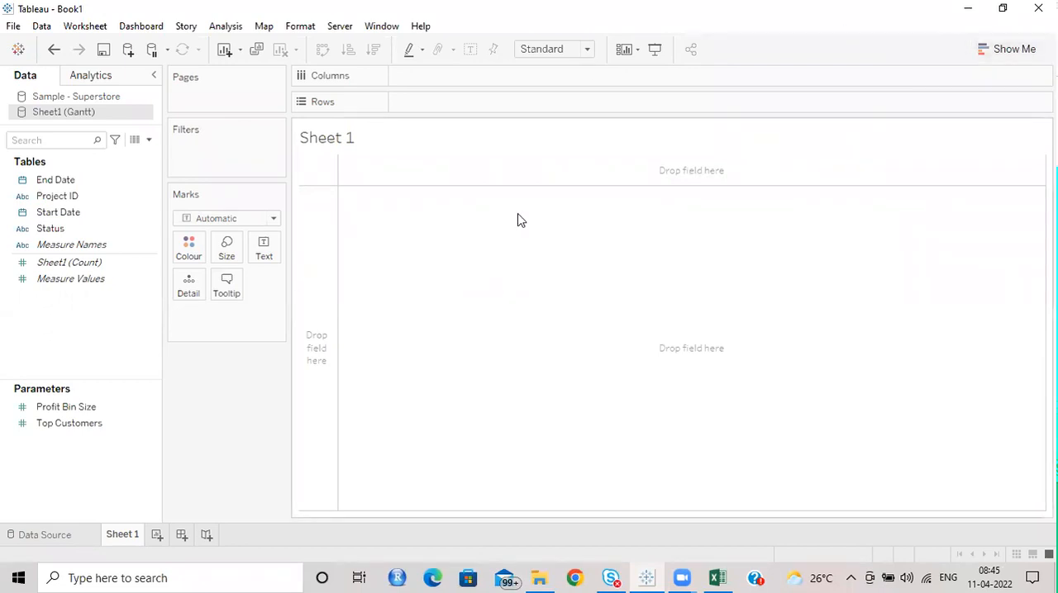
Step: Place the Project ID field on Rows
left_click(82, 198)
left_click_drag(70, 202, 451, 112)
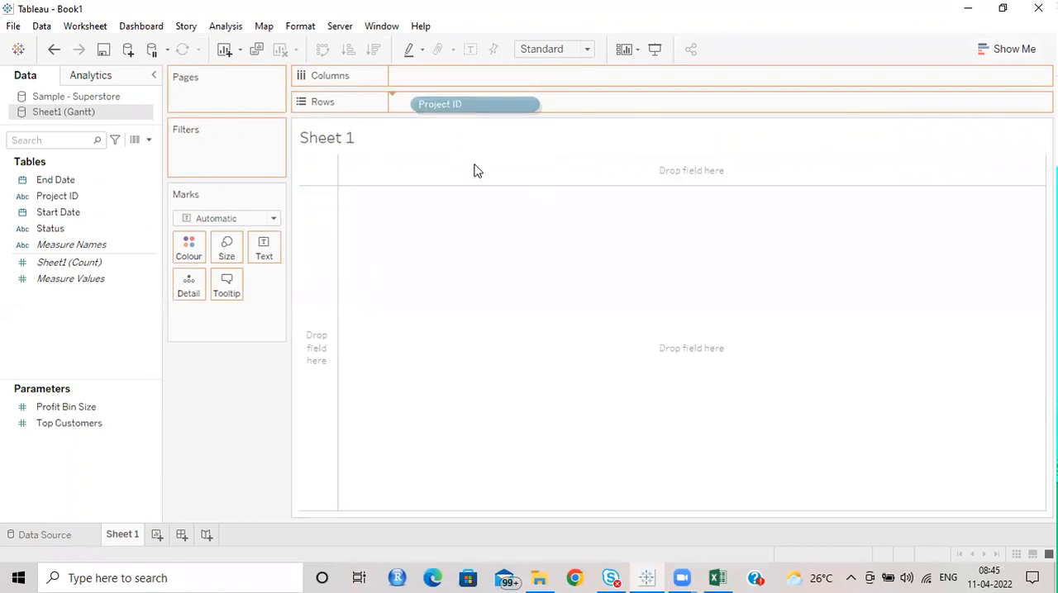
Step: Try Start Date on Rows beside Project ID at its default year level, and take it off again
left_click(63, 217)
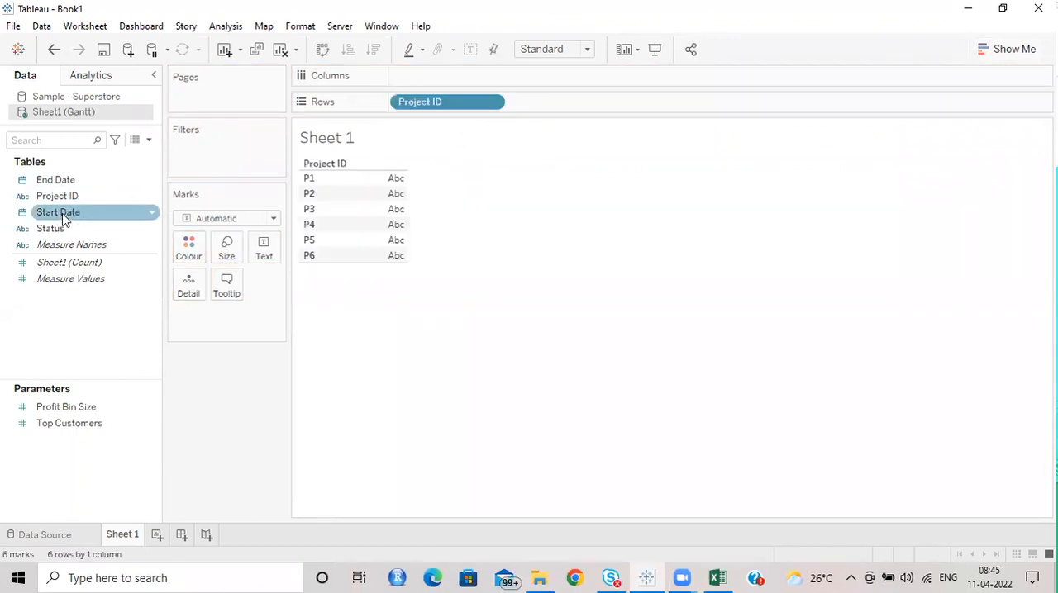
left_click_drag(63, 220, 556, 99)
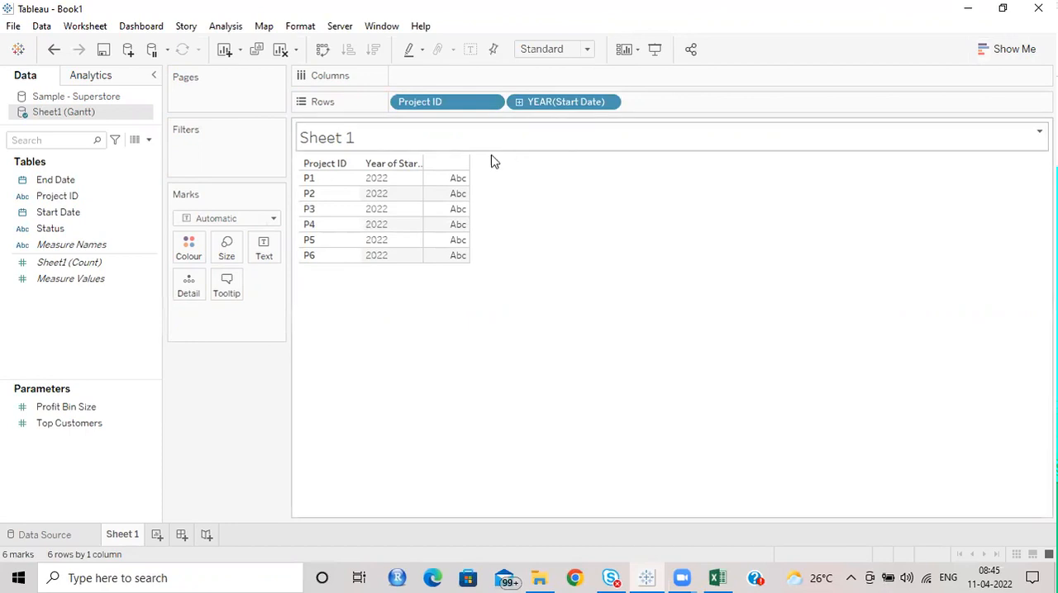
left_click_drag(564, 110, 421, 52)
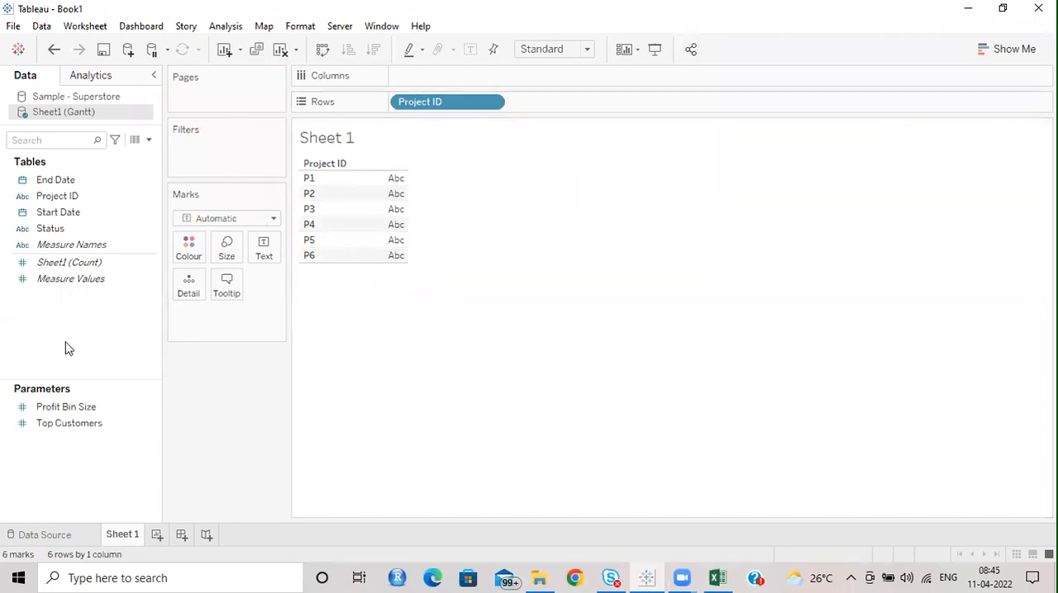
Step: Try Start Date (Discrete) on Rows through the Drop Field choices, and remove it again
left_click_drag(62, 213, 541, 108)
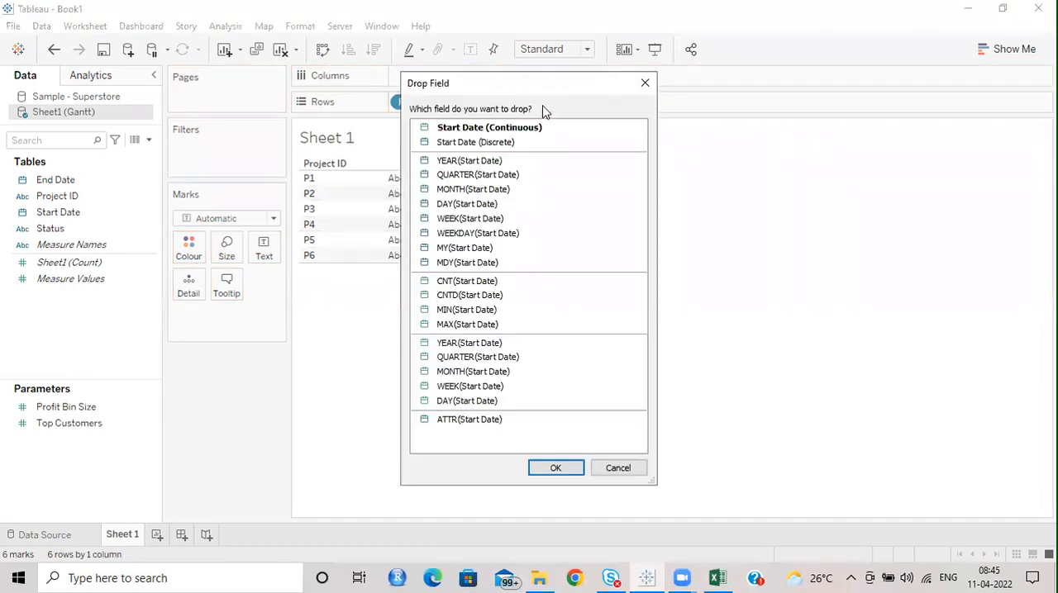
left_click(508, 142)
left_click(556, 469)
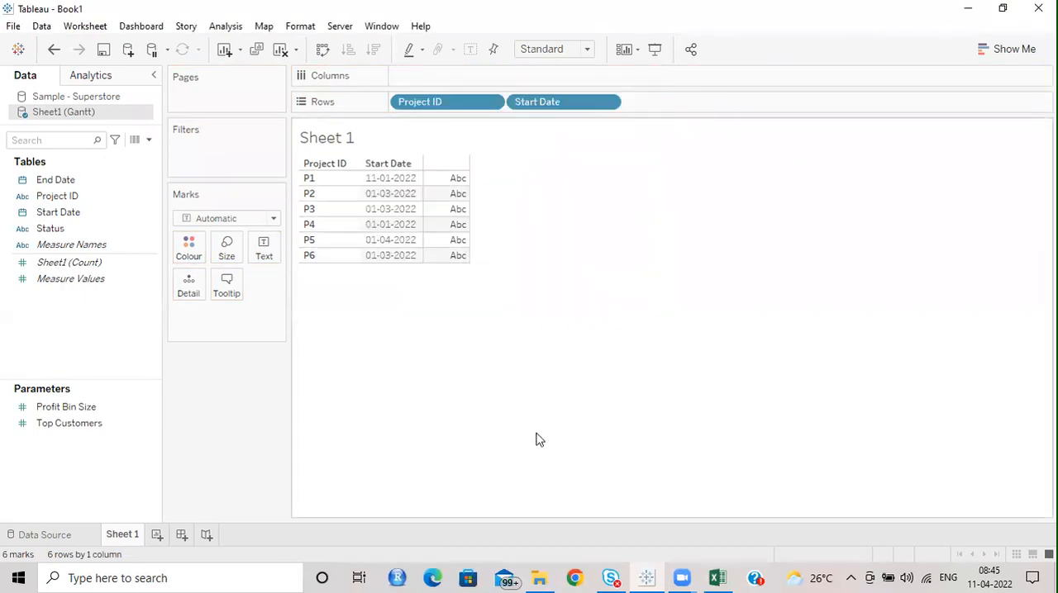
left_click_drag(552, 115, 463, 49)
Step: Place Start Date on Rows and convert it from year to a discrete exact date
left_click_drag(95, 215, 553, 102)
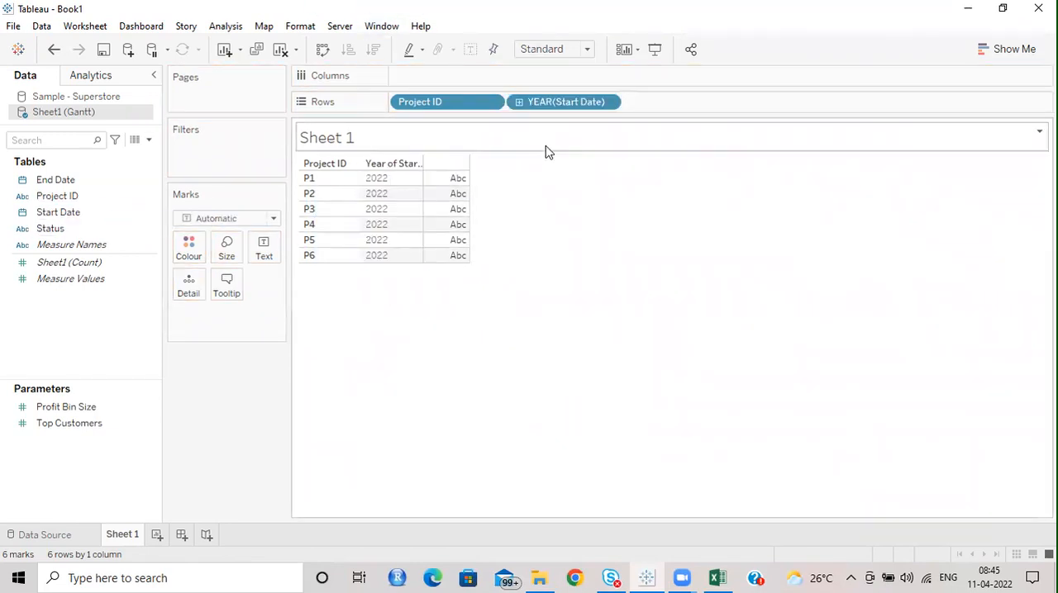
left_click(608, 105)
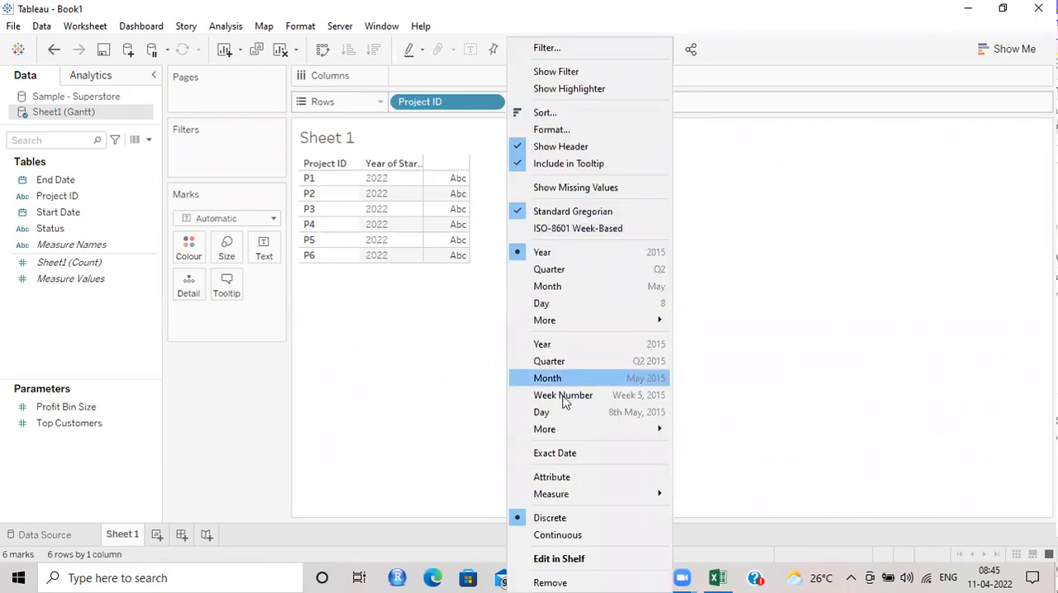
left_click(576, 452)
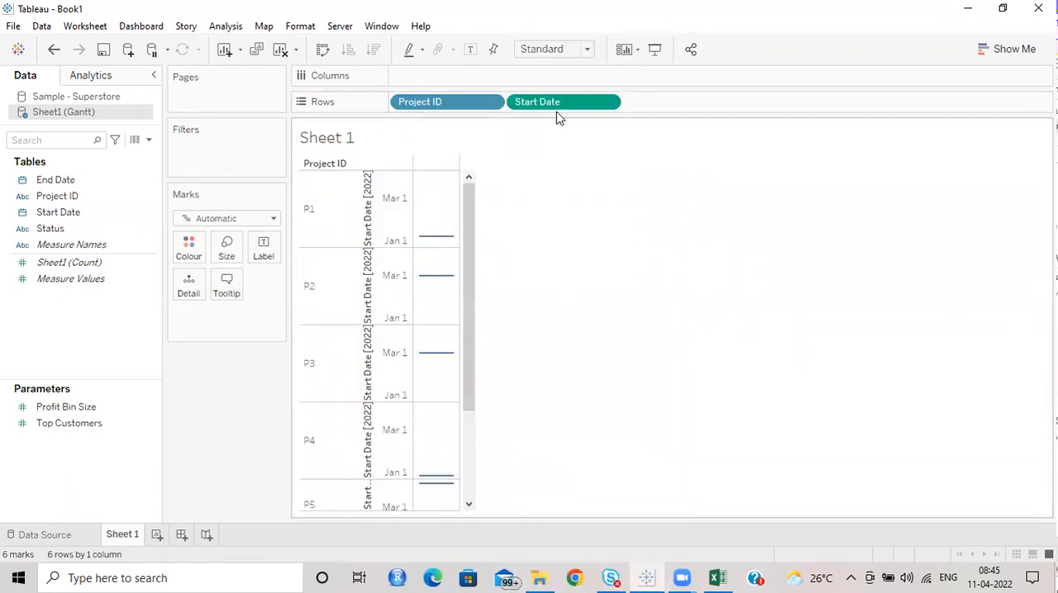
left_click(611, 102)
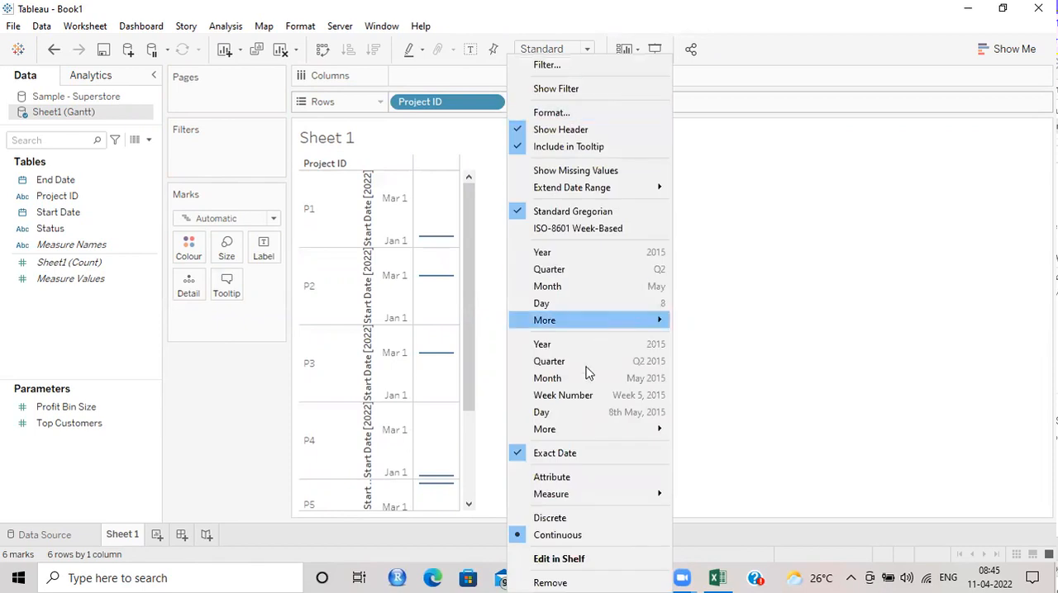
left_click(565, 518)
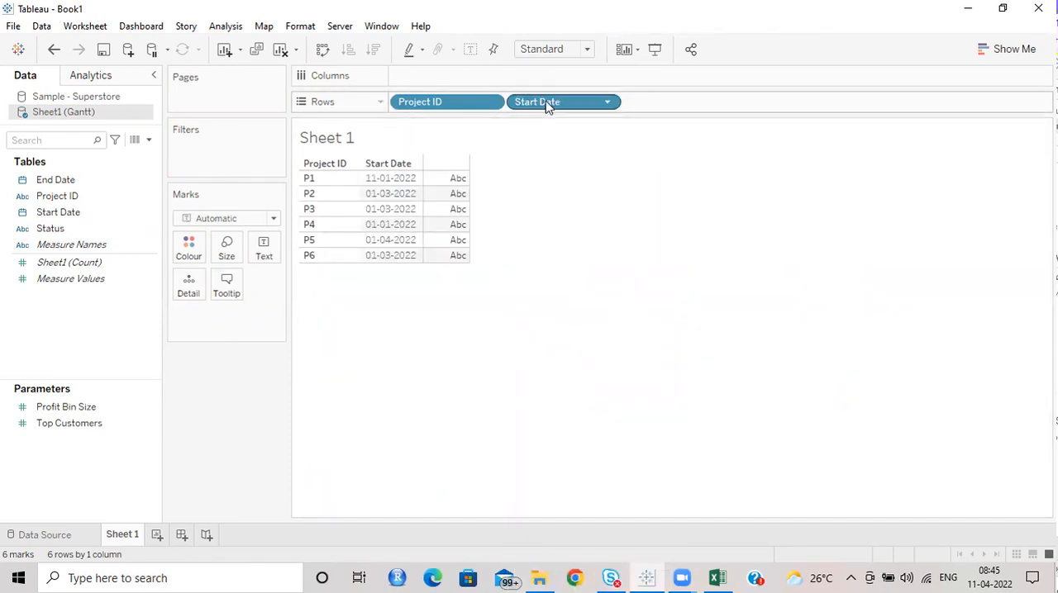
Step: Replace the Start Date field on Rows by dropping it anew as Start Date (Discrete)
mouse_move(543, 108)
left_mouse_down()
mouse_move(489, 83)
mouse_move(42, 279)
mouse_move(66, 214)
mouse_move(388, 177)
mouse_move(562, 119)
mouse_move(550, 106)
left_mouse_up()
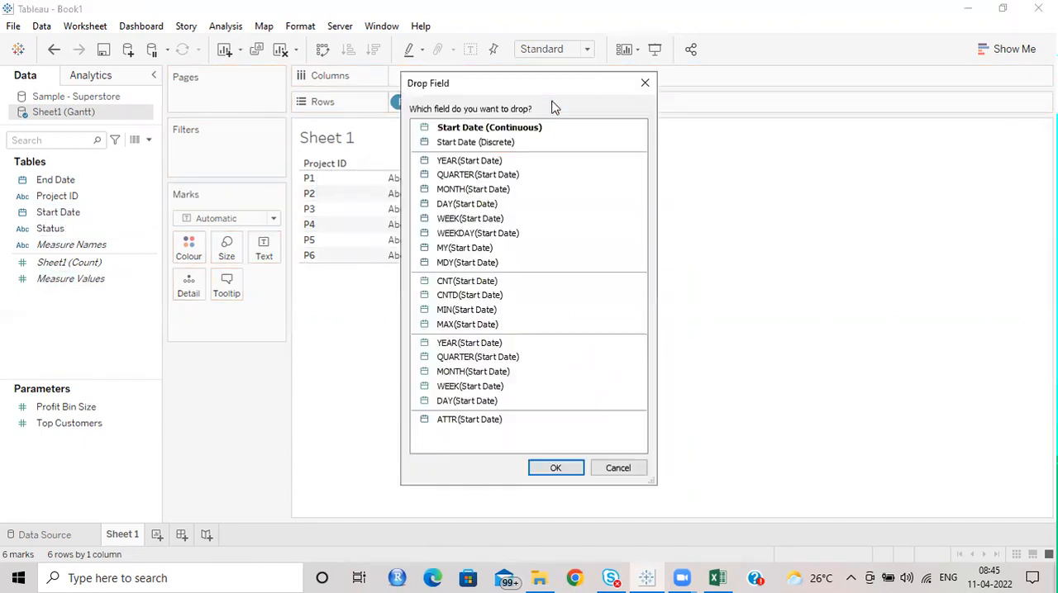
left_click(476, 143)
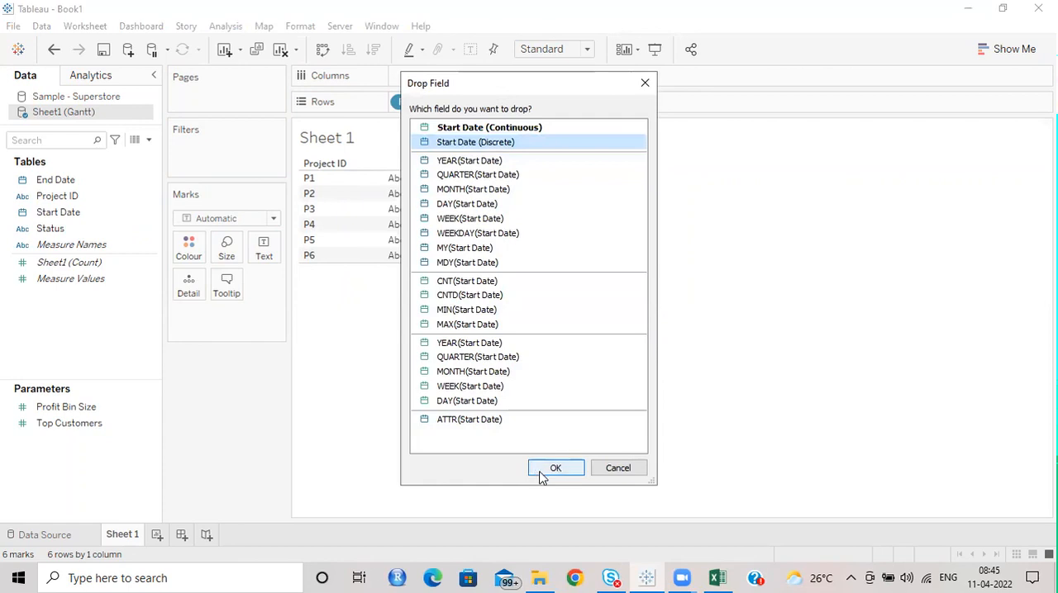
left_click(542, 471)
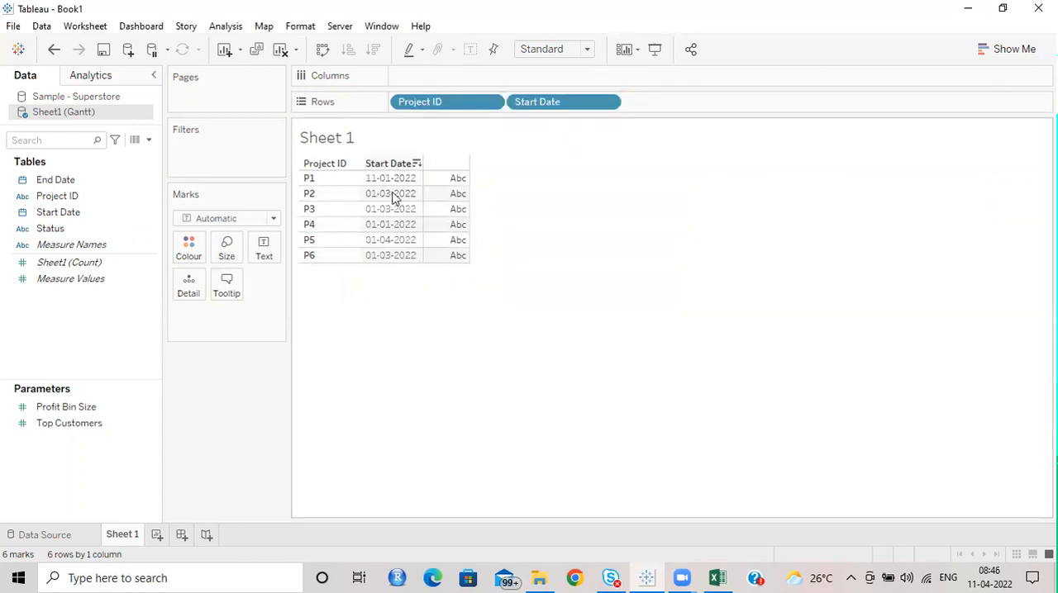
Step: Add End Date as a discrete exact date and the Status field to Rows, behind Start Date
left_click_drag(59, 179, 668, 106)
left_click(529, 146)
left_click(549, 467)
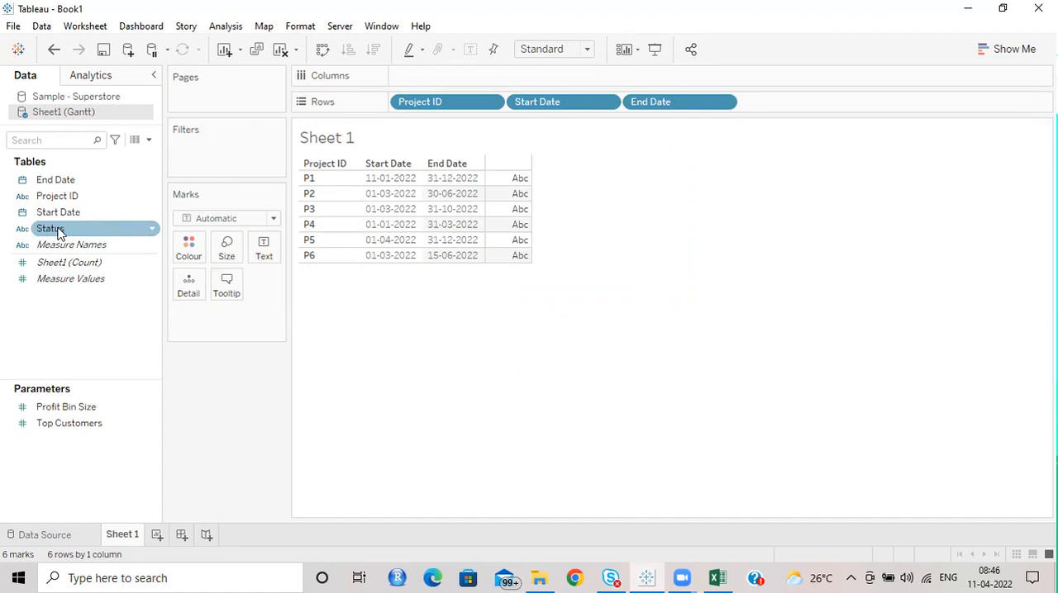
left_click_drag(58, 233, 769, 102)
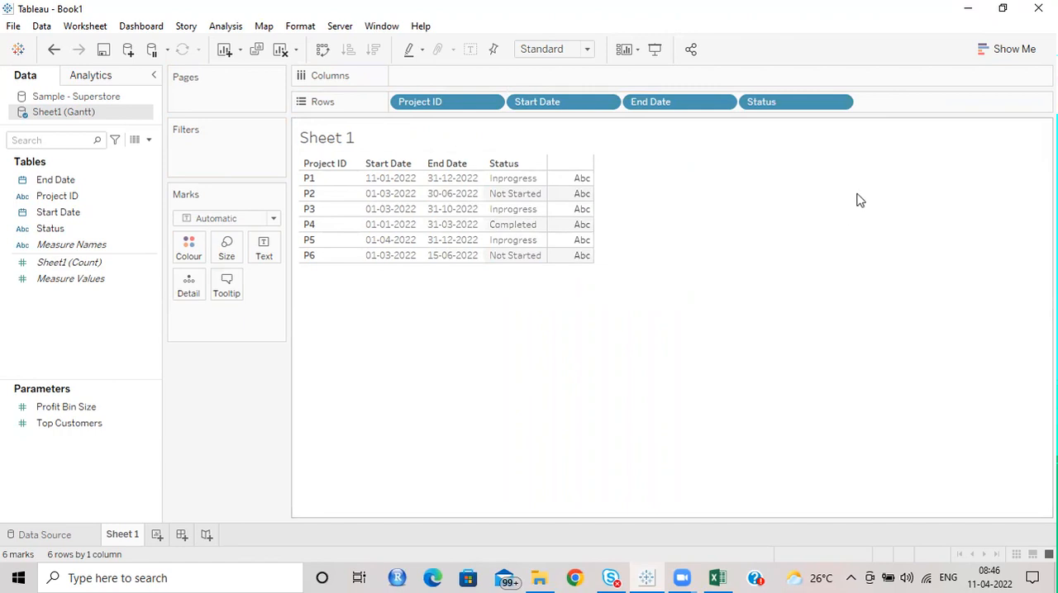
Step: Switch to Chrome and search Google Images for "gantt chart in excel"
left_click(583, 578)
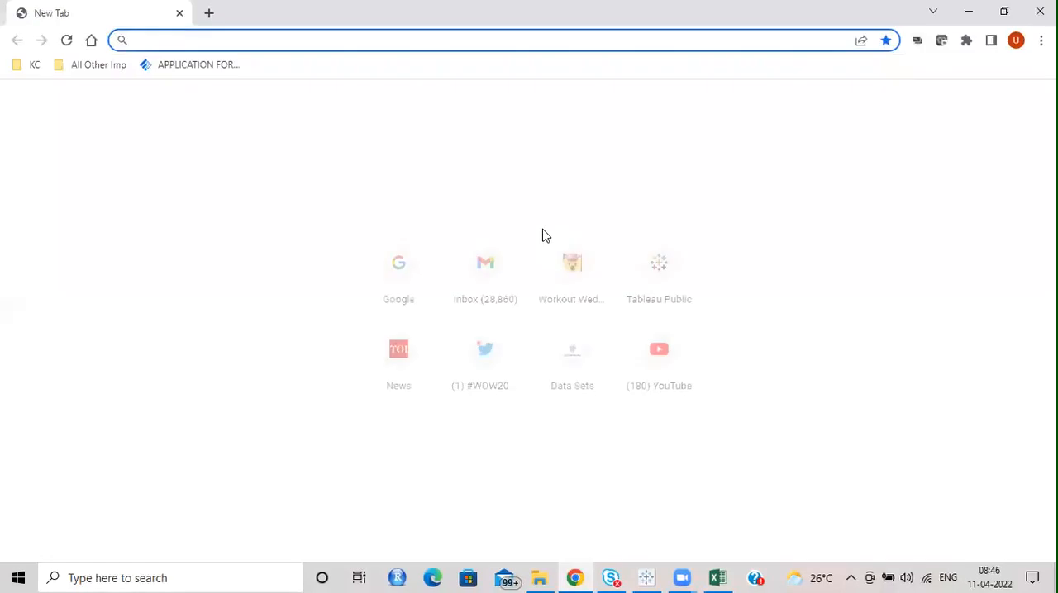
left_click(420, 263)
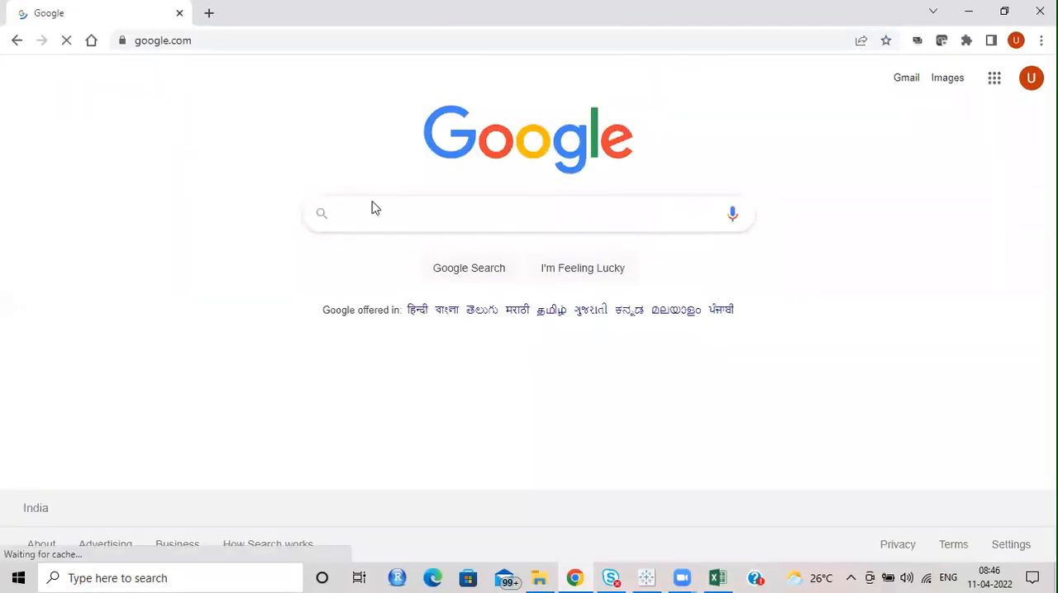
type("gantt")
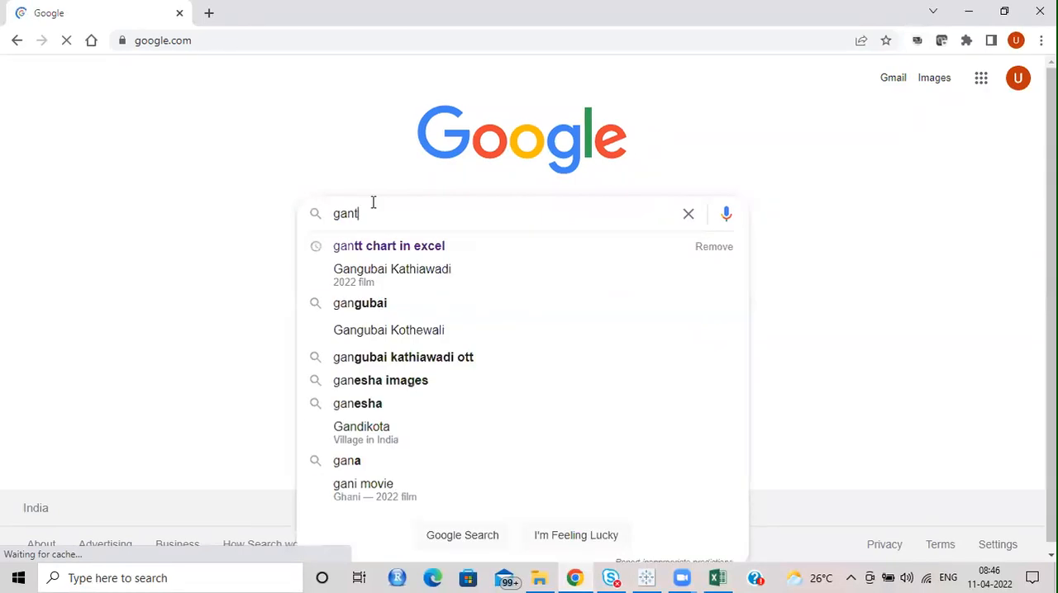
left_click(425, 245)
left_click(221, 143)
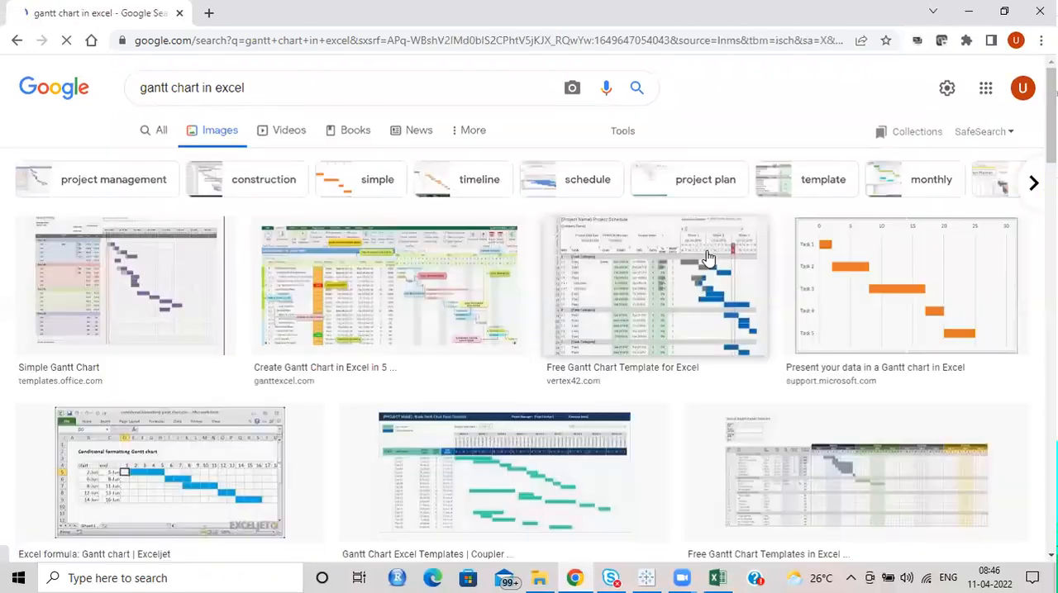
Step: Examine the example Gantt chart images and compare them with the project table in Tableau
scroll(703, 266, "down", 2)
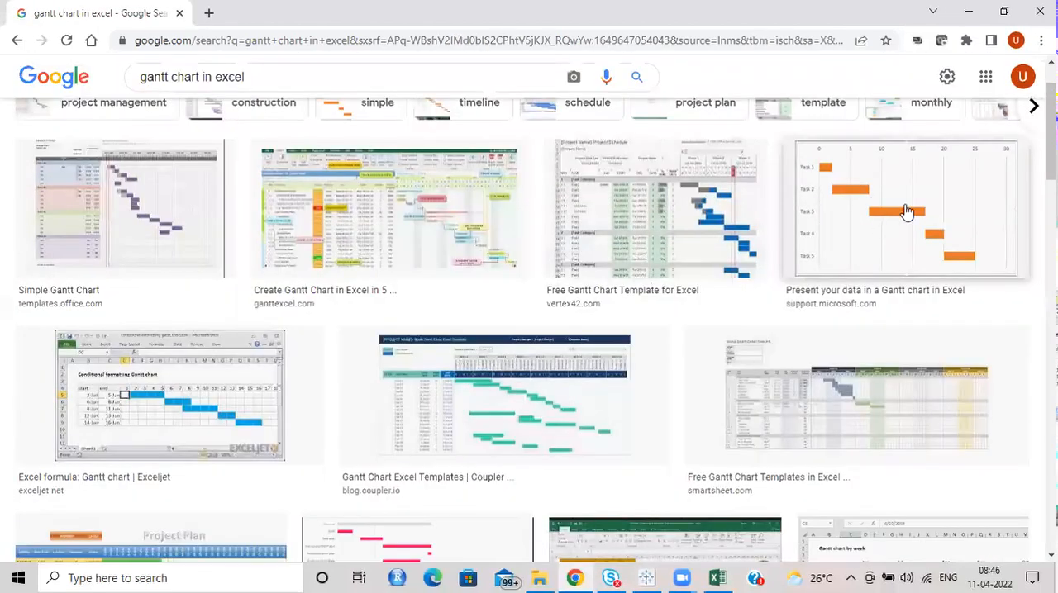
scroll(539, 333, "down", 2)
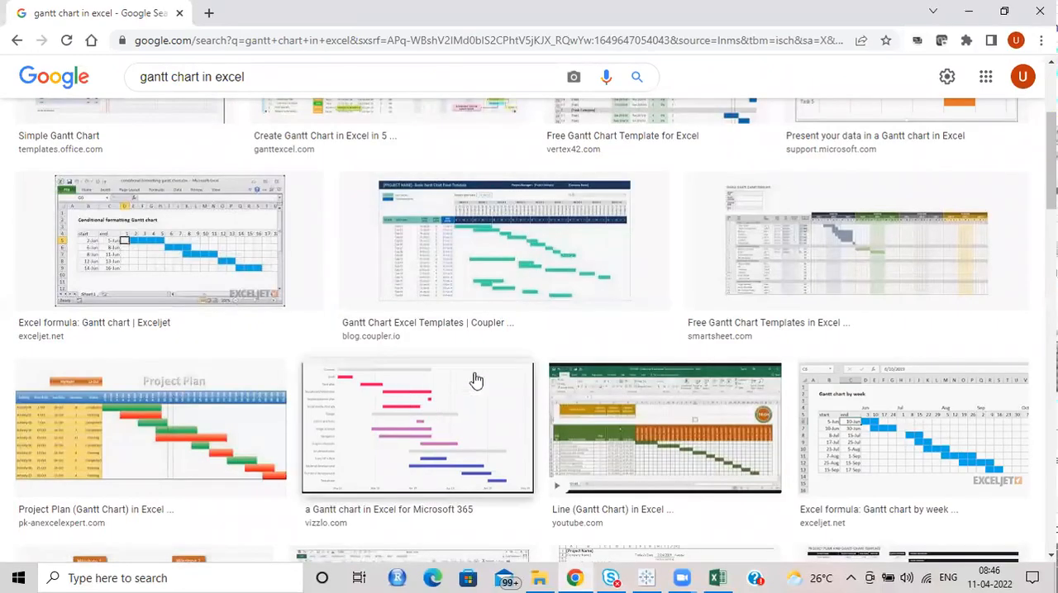
scroll(446, 388, "down", 4)
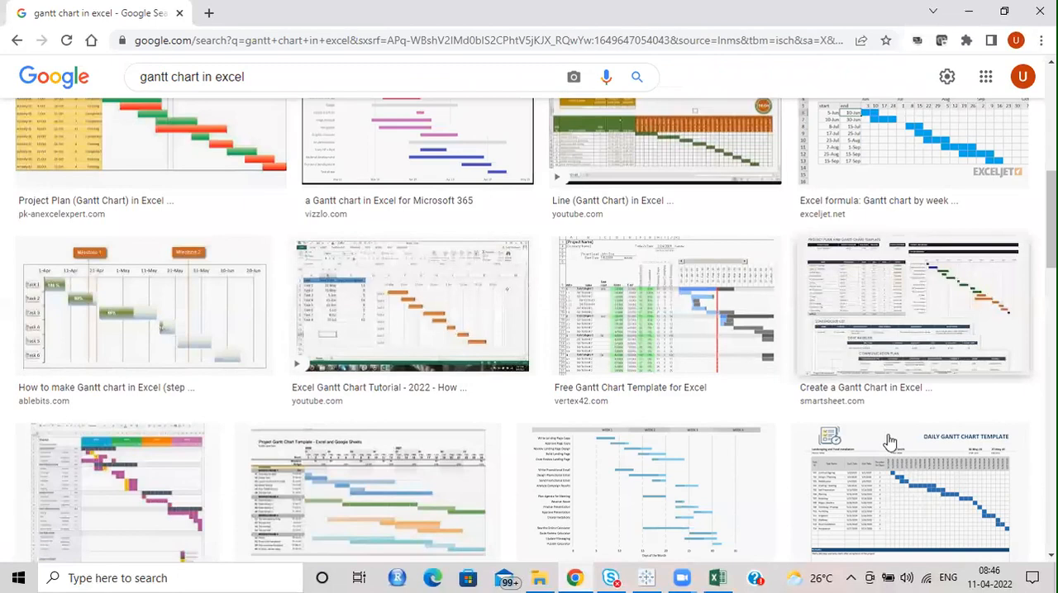
scroll(324, 287, "up", 6)
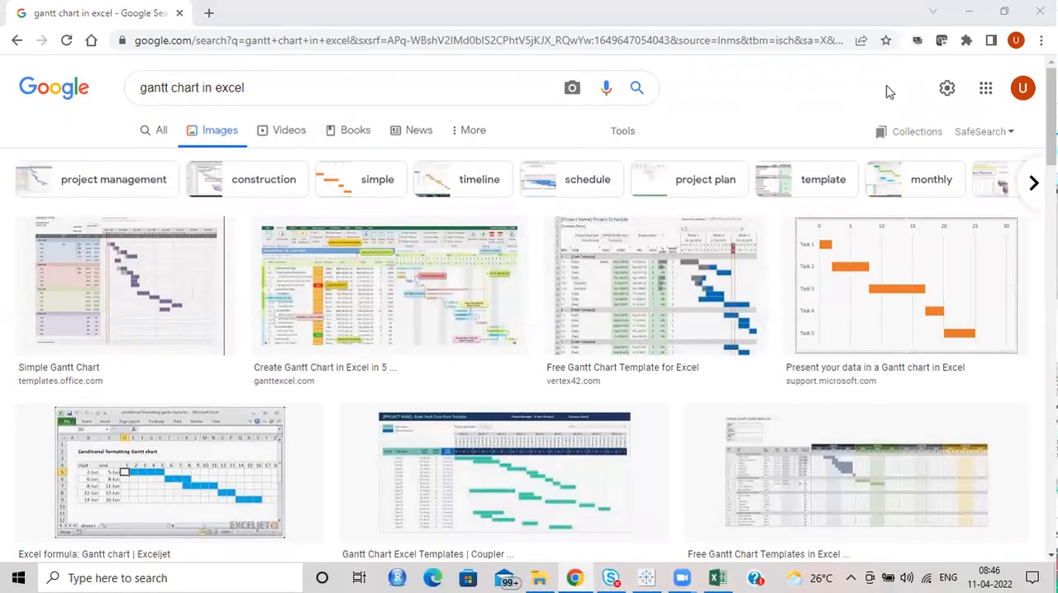
key("alt+Tab")
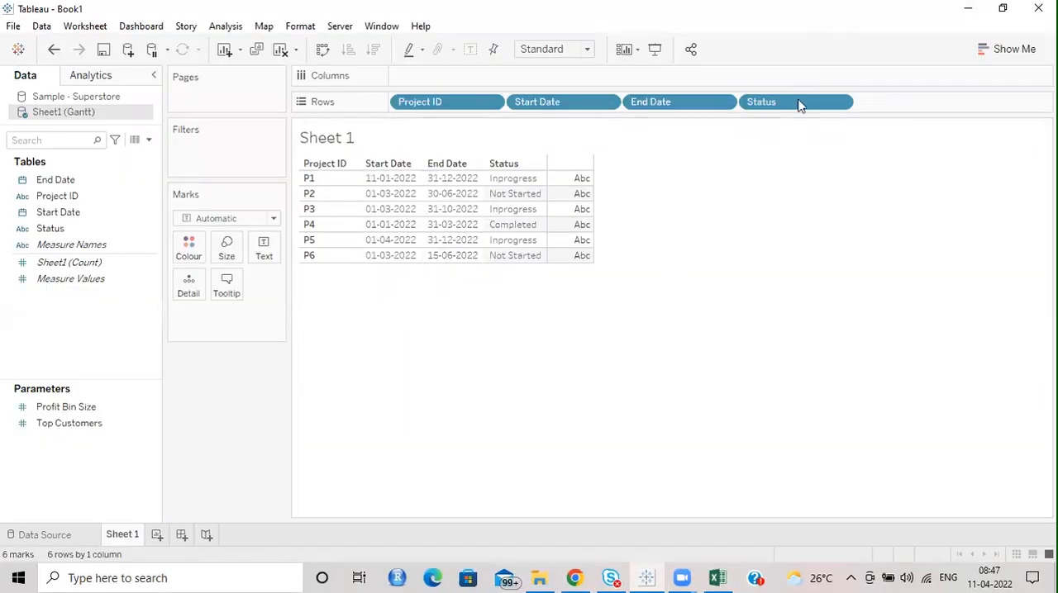
key("alt+Tab")
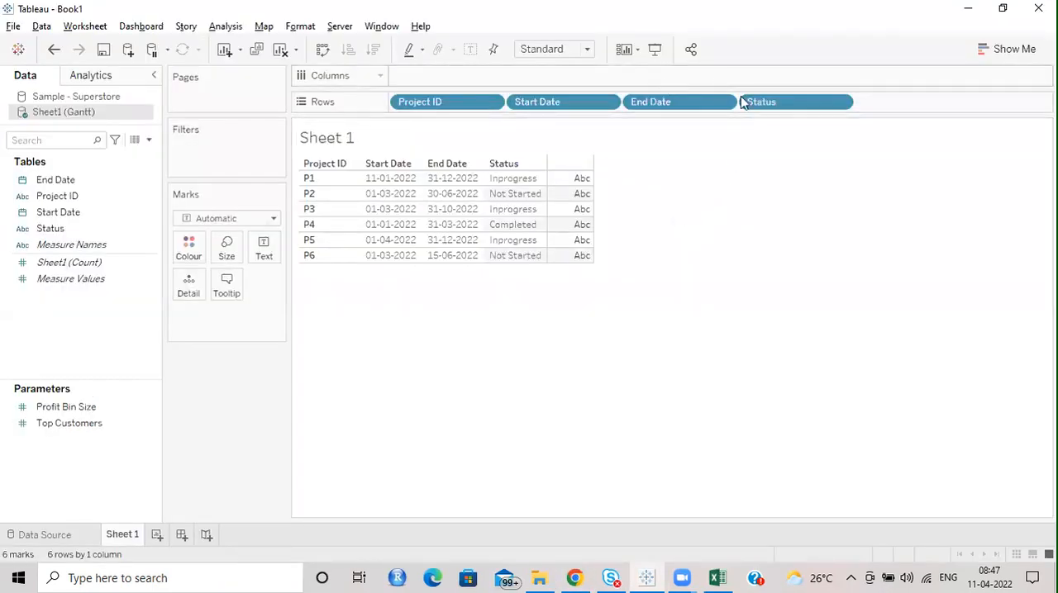
Step: Back in Tableau, remove Status from Rows and start a calculated field named "Days between"
left_click_drag(743, 101, 795, 171)
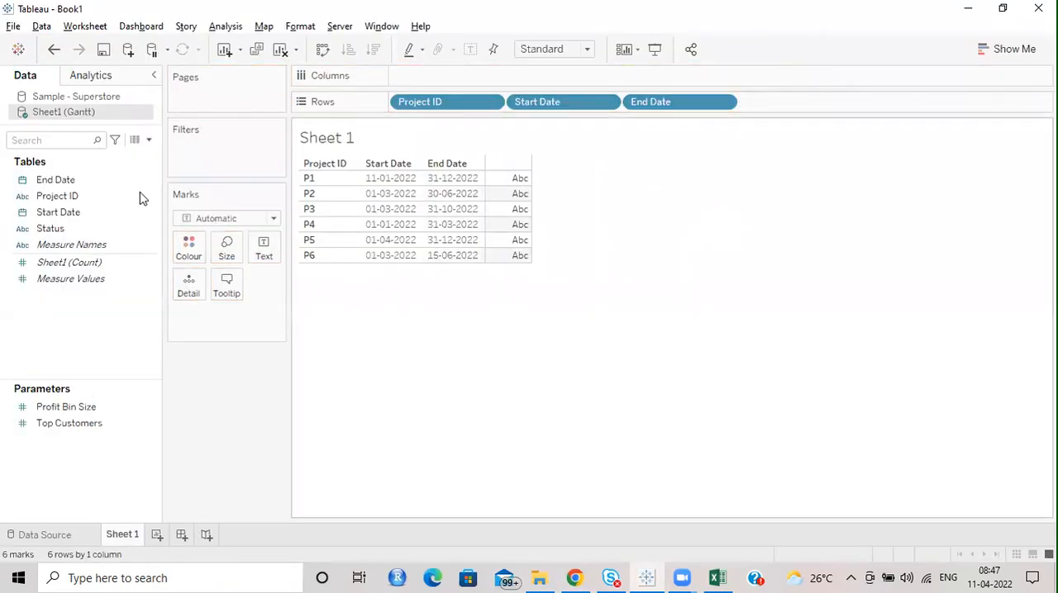
left_click(149, 140)
left_click(87, 153)
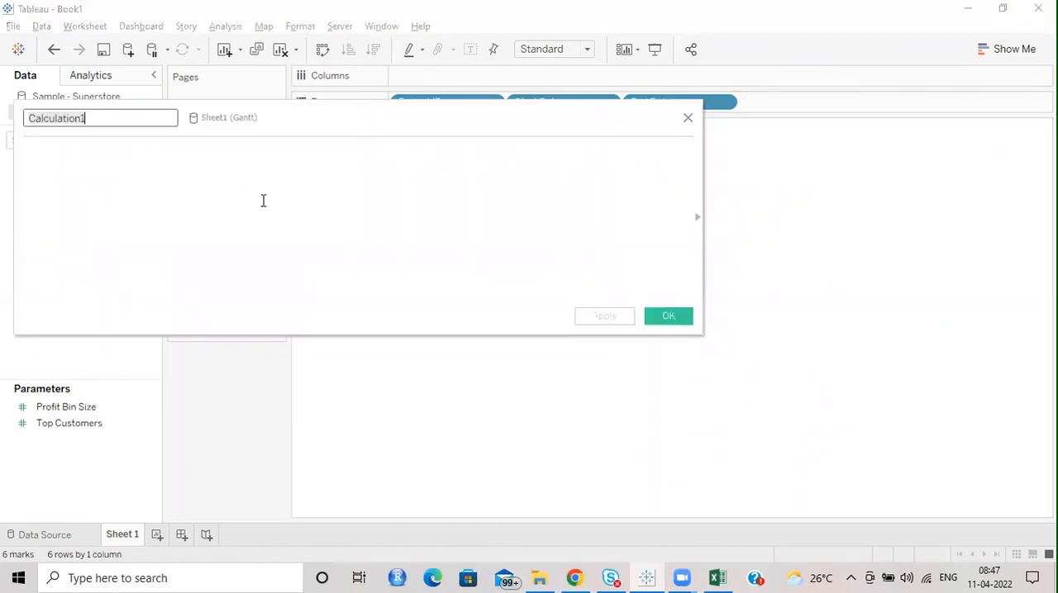
type("D")
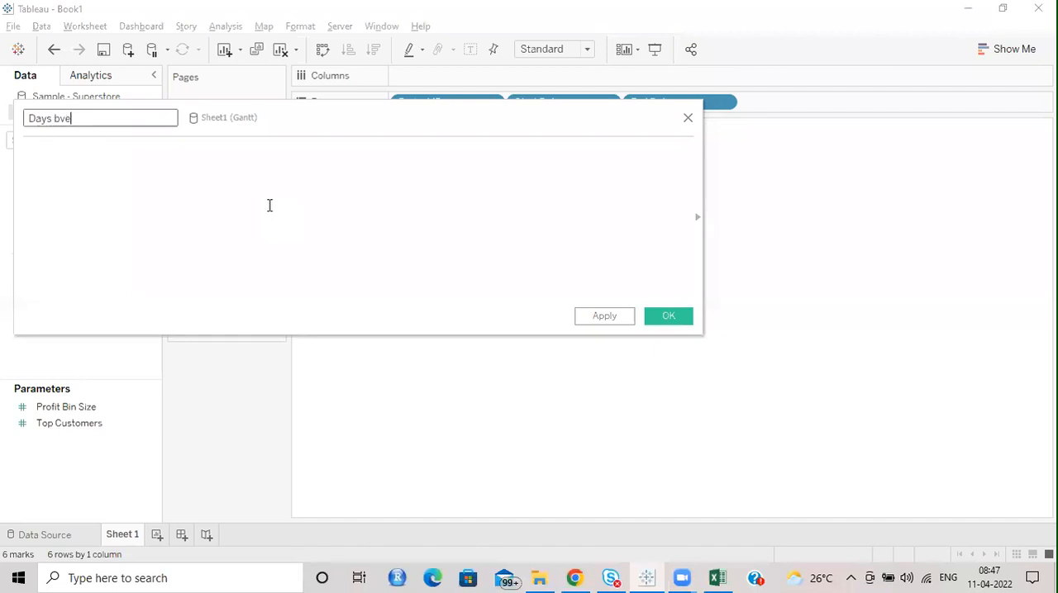
type("ays between")
key("Tab")
left_click_drag(390, 108, 458, 233)
Step: Begin the Days between formula with the DATEDIFF function
type("d")
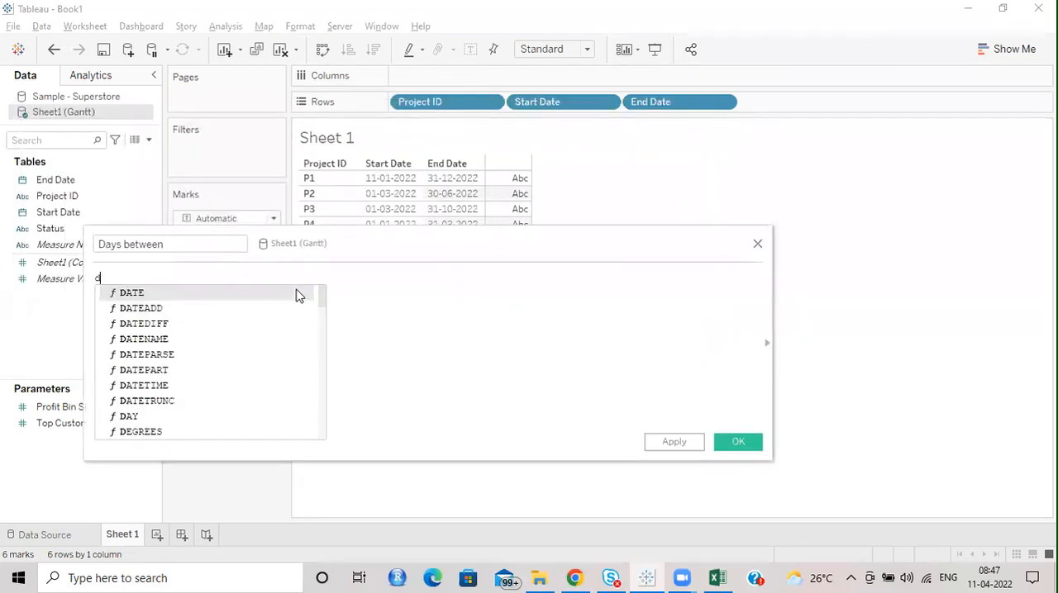
type("ate")
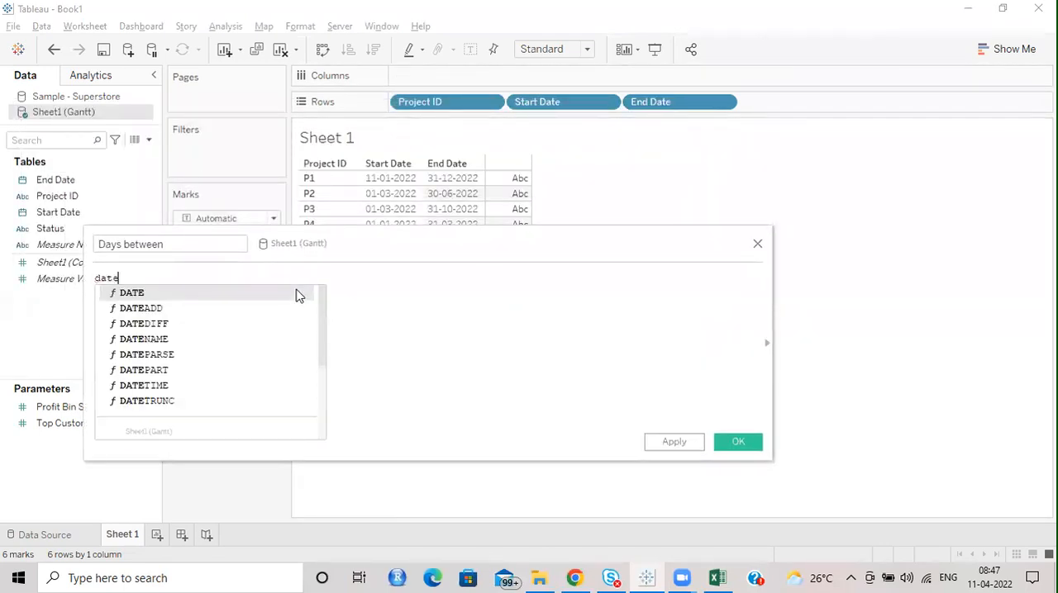
key("Down")
key("Down")
key("Return")
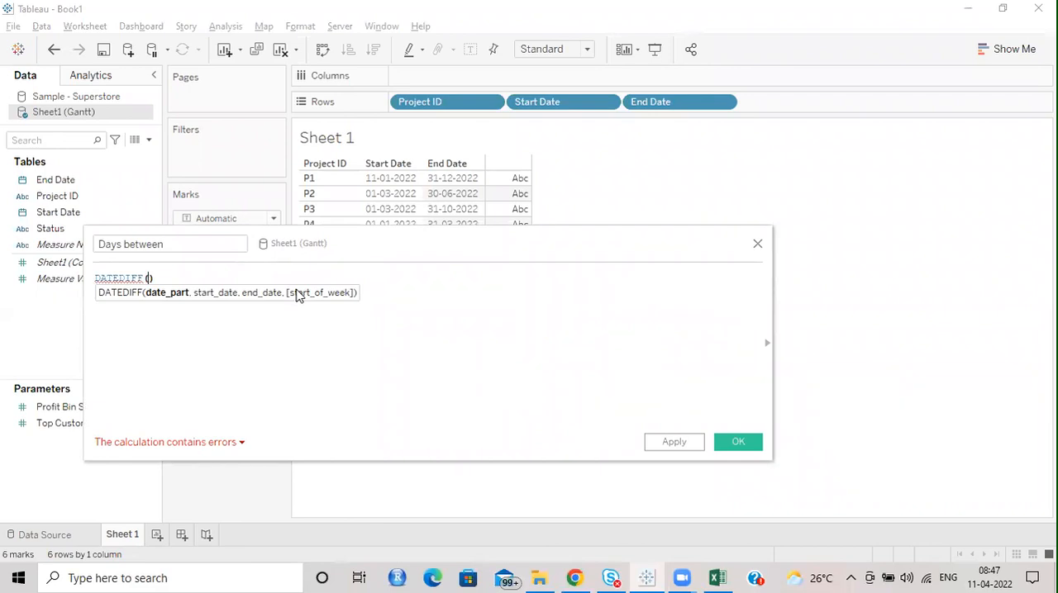
Step: Set 'day' as the date part in the DATEDIFF formula of Days between
type("day")
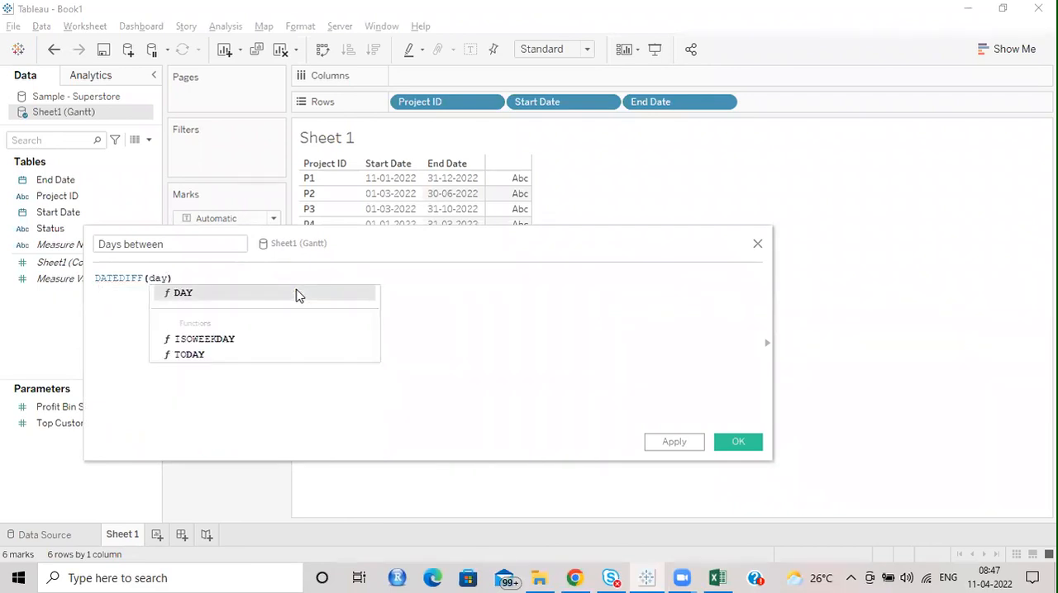
key("Left")
key("Left")
key("Left")
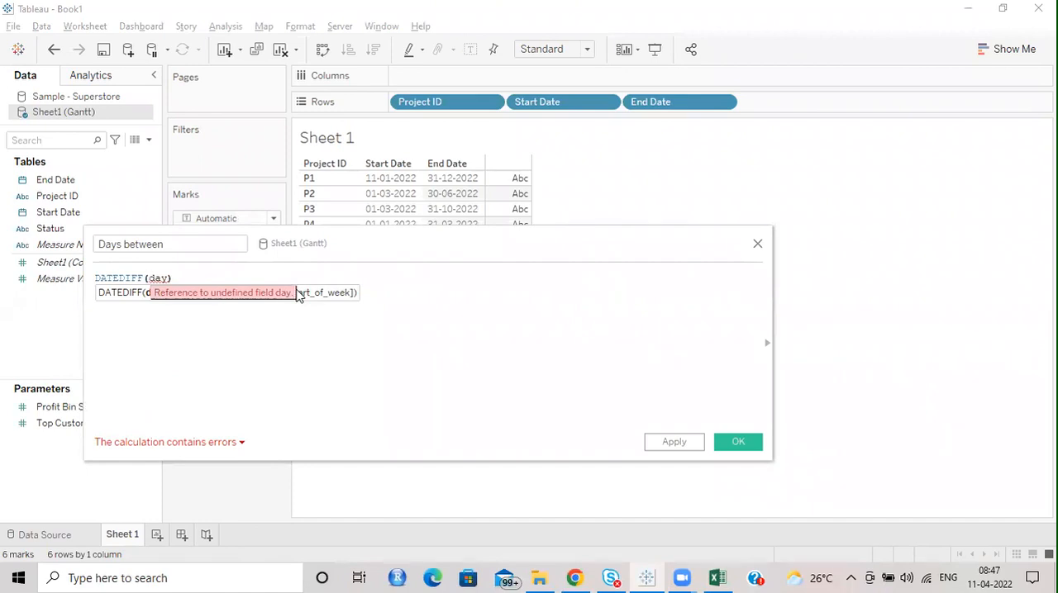
type("'")
key("Right")
type("',")
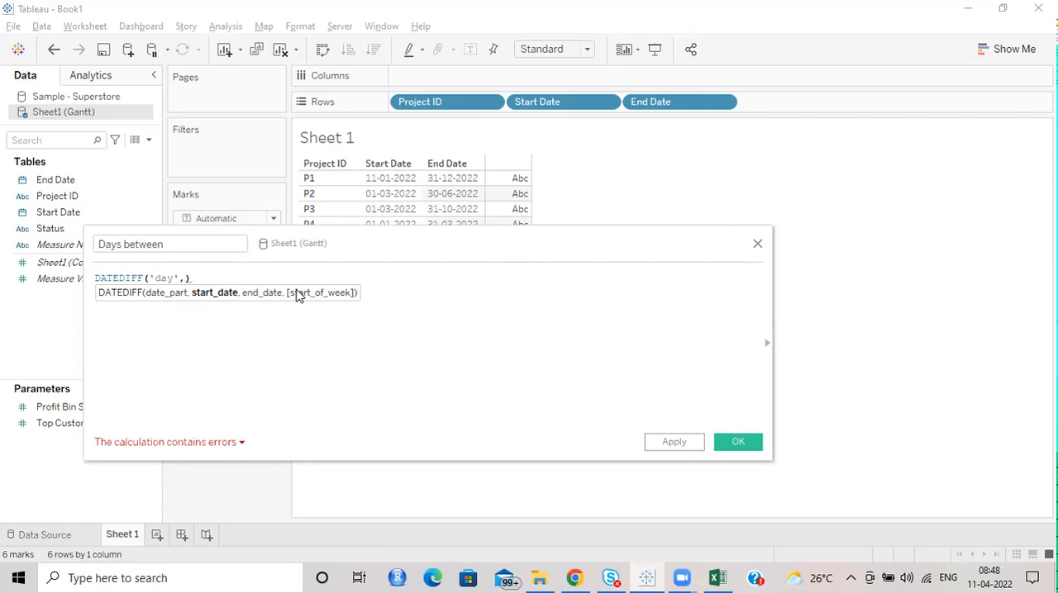
Step: Complete the DATEDIFF formula with [Start Date] as the start and [End Date] as the end argument
type("sta")
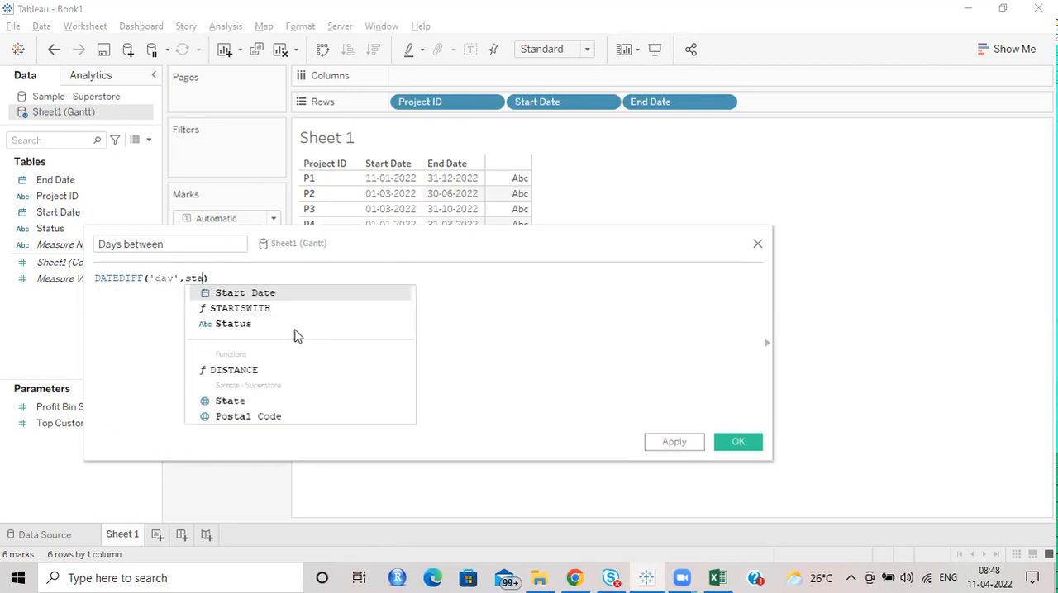
key("Return")
type(",END")
key("BackSpace")
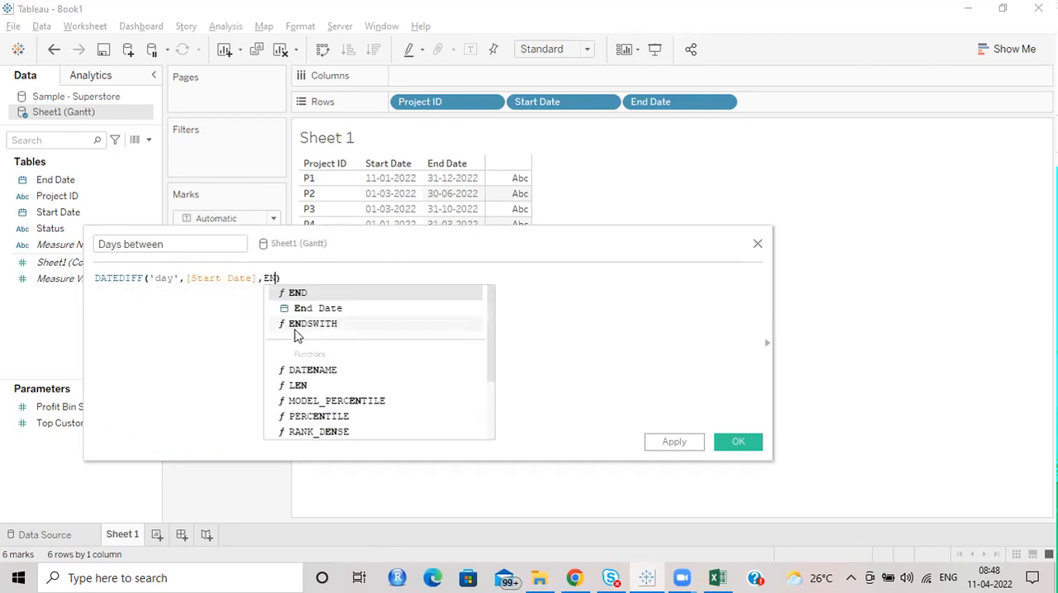
key("Down")
key("Return")
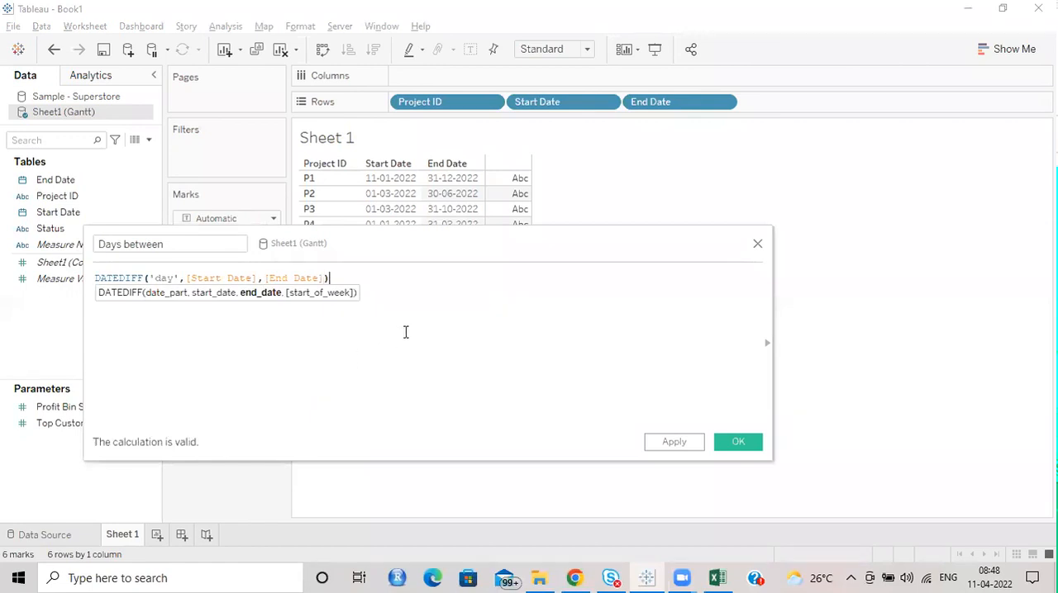
Step: Save the Days between field and show its values as text in the project table
left_click(404, 332)
left_click(266, 279)
left_click(727, 443)
left_click_drag(51, 263, 502, 208)
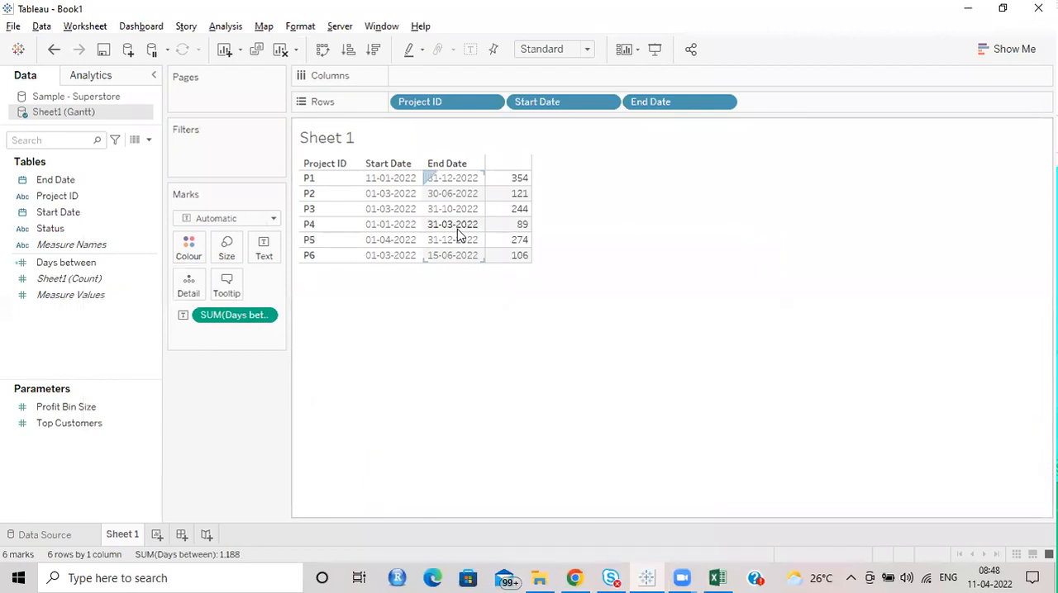
mouse_move(521, 229)
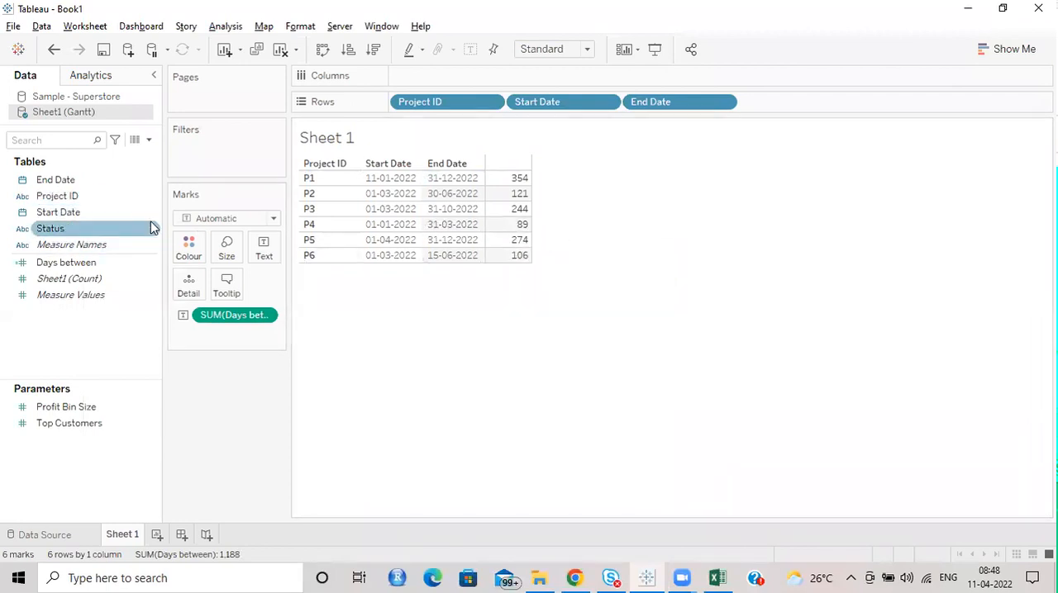
Step: Edit the Days between field to add +1 after the DATEDIFF function, and save it
left_click(144, 265)
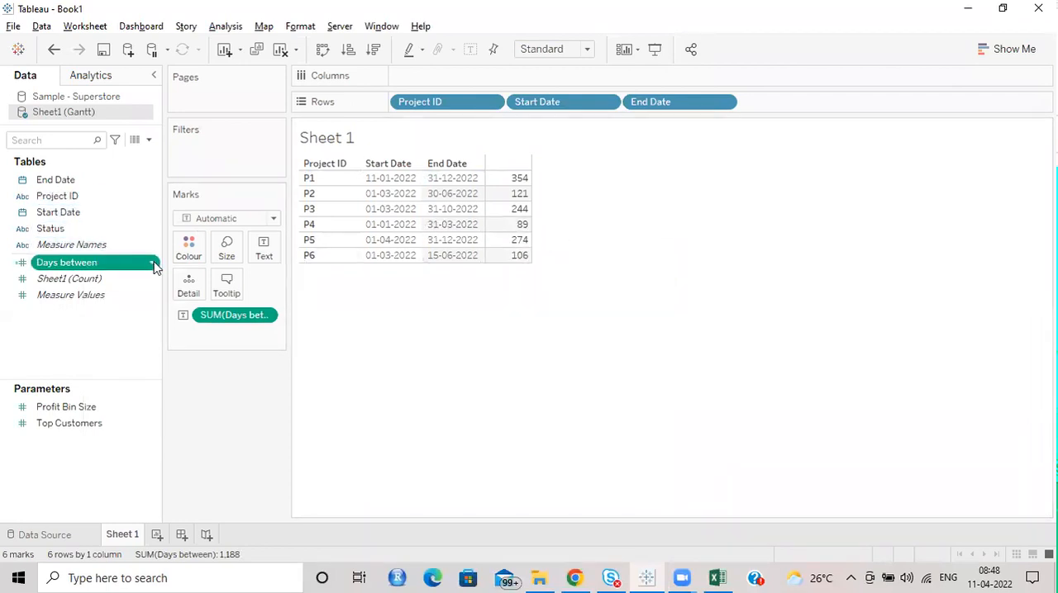
right_click(154, 265)
left_click(203, 93)
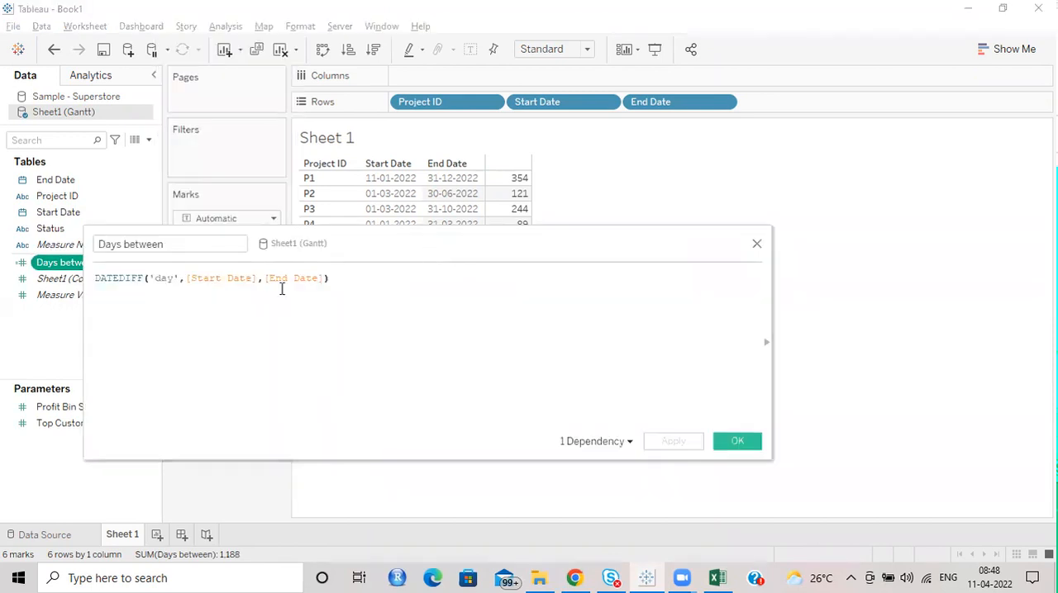
type("+1")
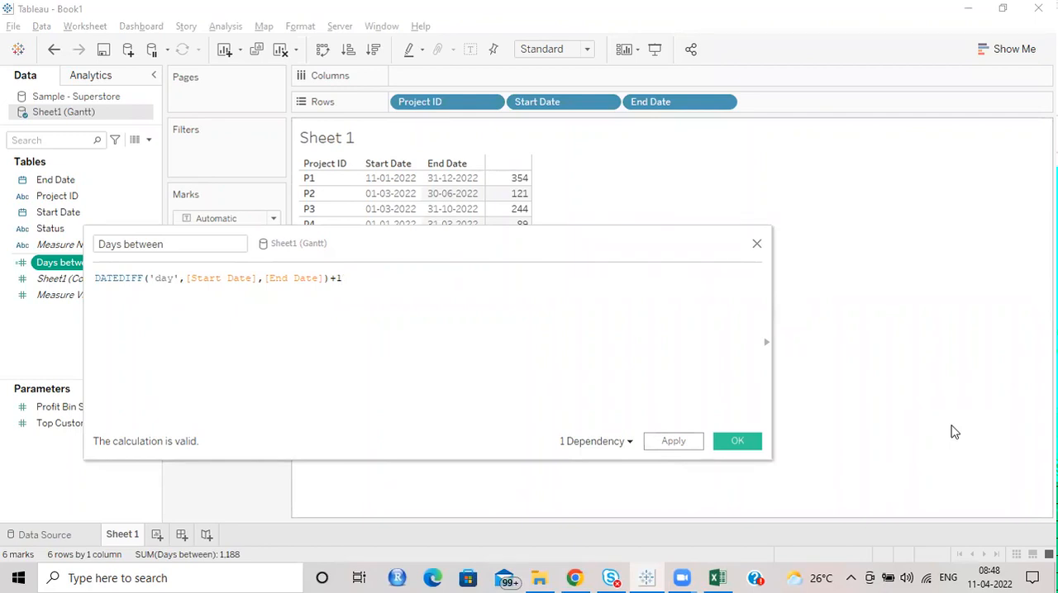
left_click_drag(343, 278, 330, 278)
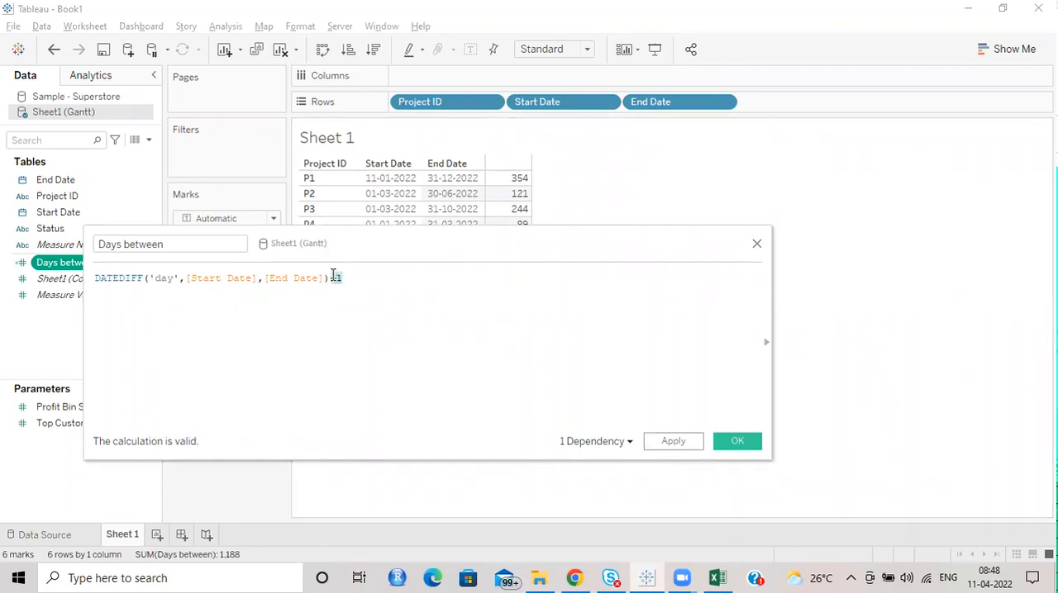
left_click(736, 441)
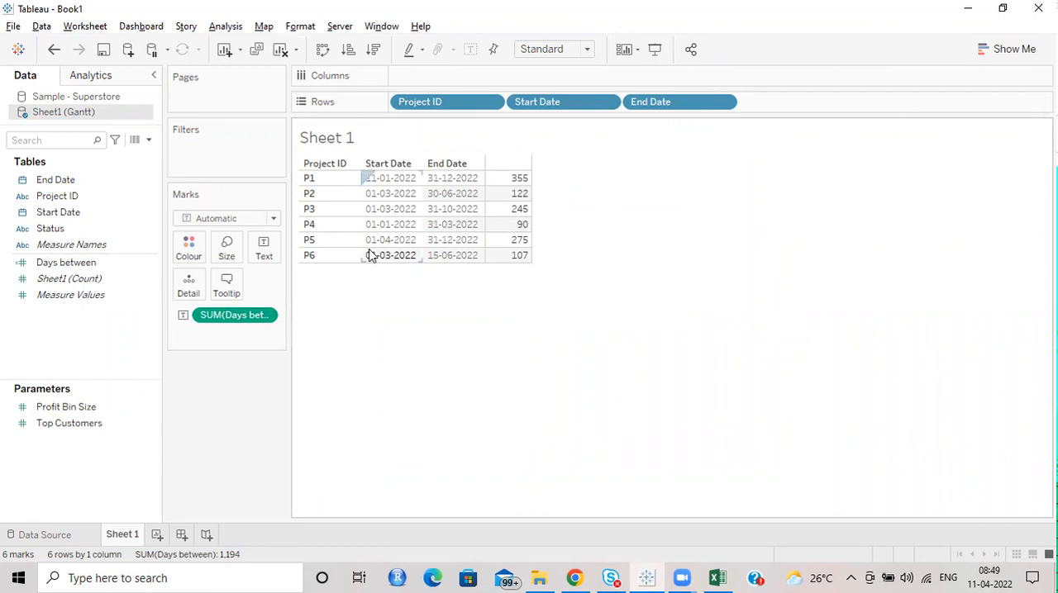
Step: Try plotting Days between on Columns instead of showing it as text in the project table
mouse_move(513, 250)
left_click_drag(238, 315, 450, 78)
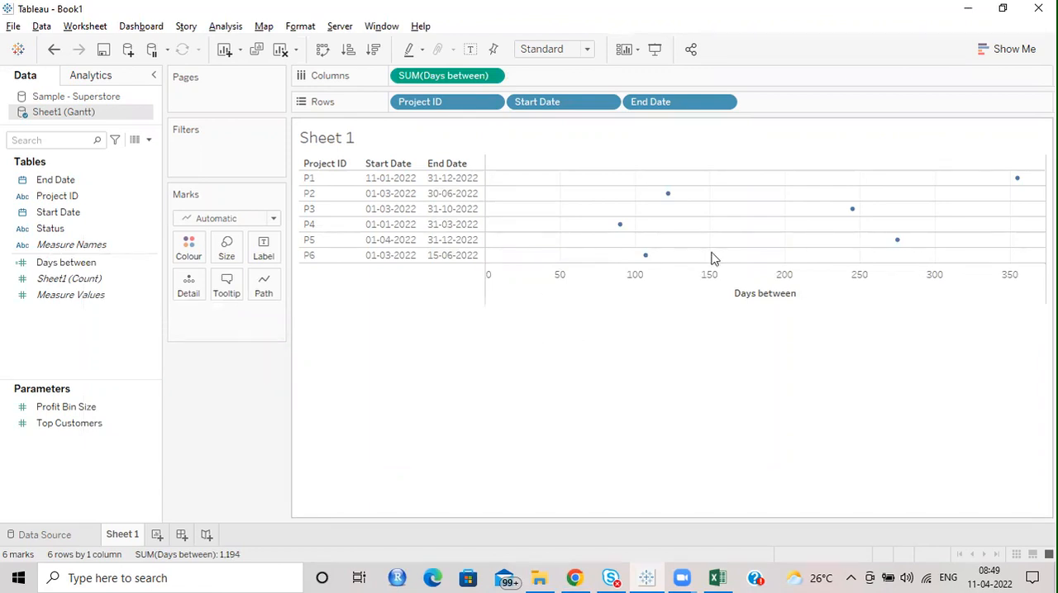
mouse_move(670, 200)
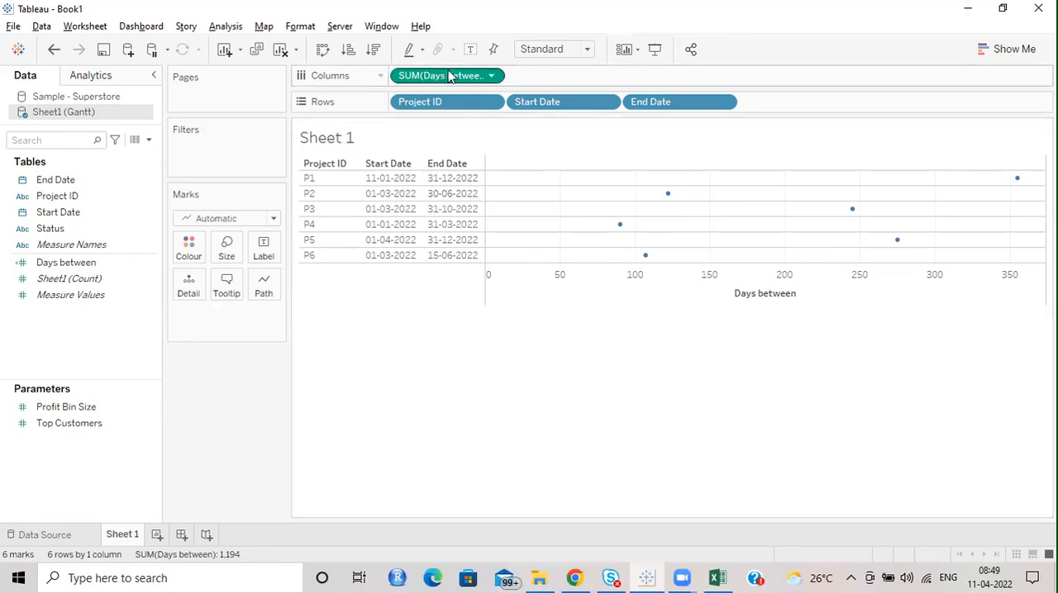
Step: Remove Days between and End Date from the view and move Start Date to Columns, keeping Project ID on Rows
left_click_drag(435, 76, 186, 440)
left_click_drag(537, 102, 567, 78)
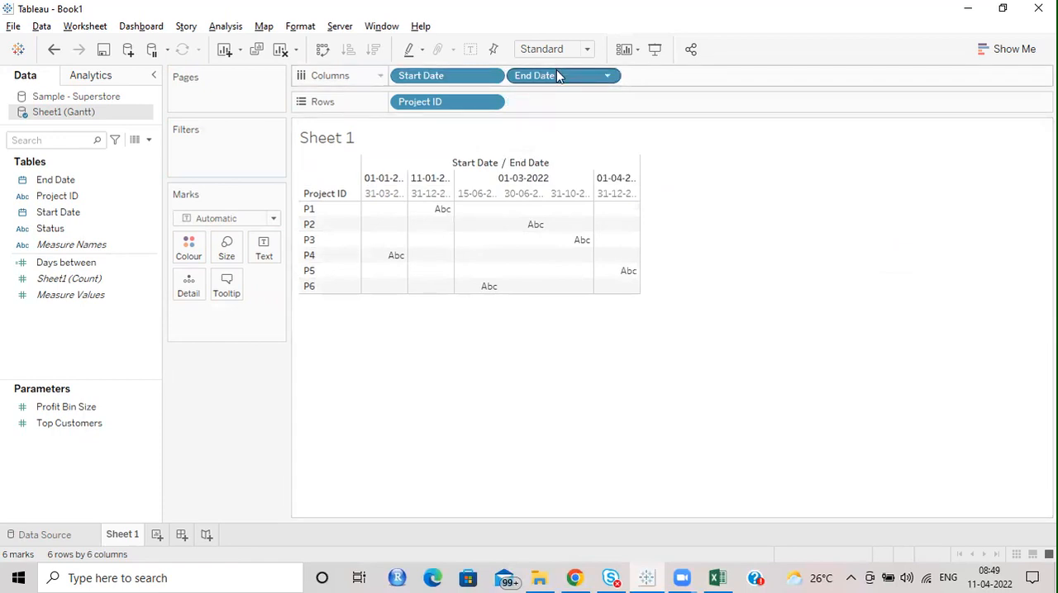
left_click_drag(559, 75, 496, 203)
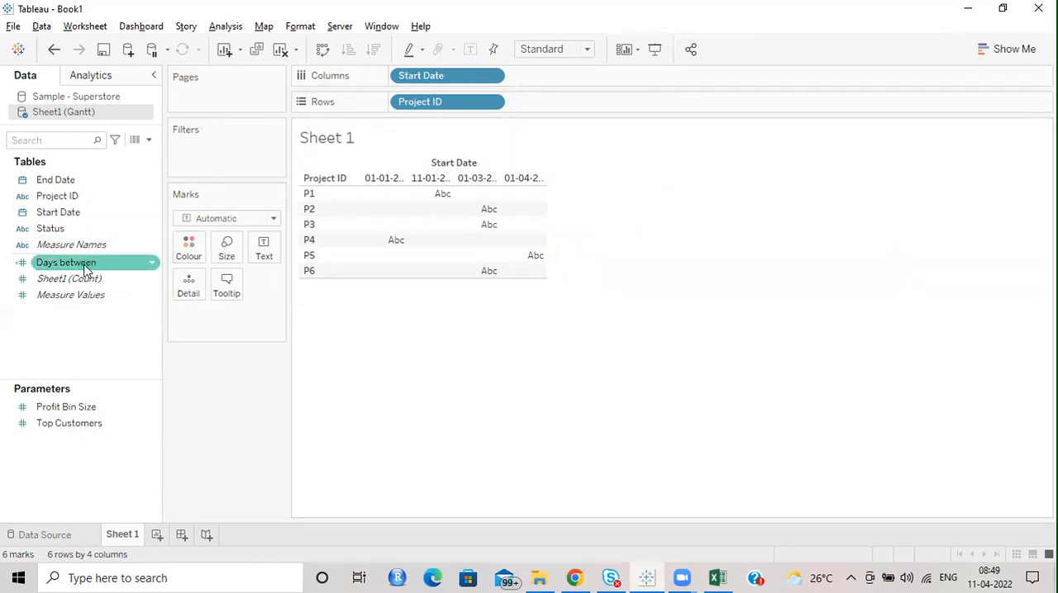
Step: Size the marks by Days between and make Start Date on Columns continuous
left_click_drag(62, 265, 226, 251)
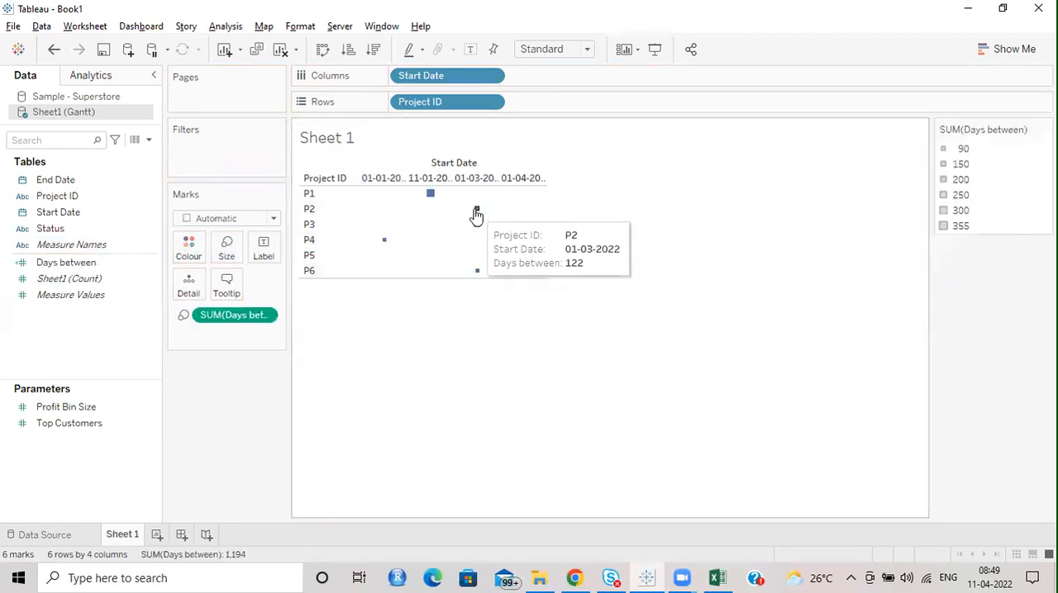
left_click(493, 77)
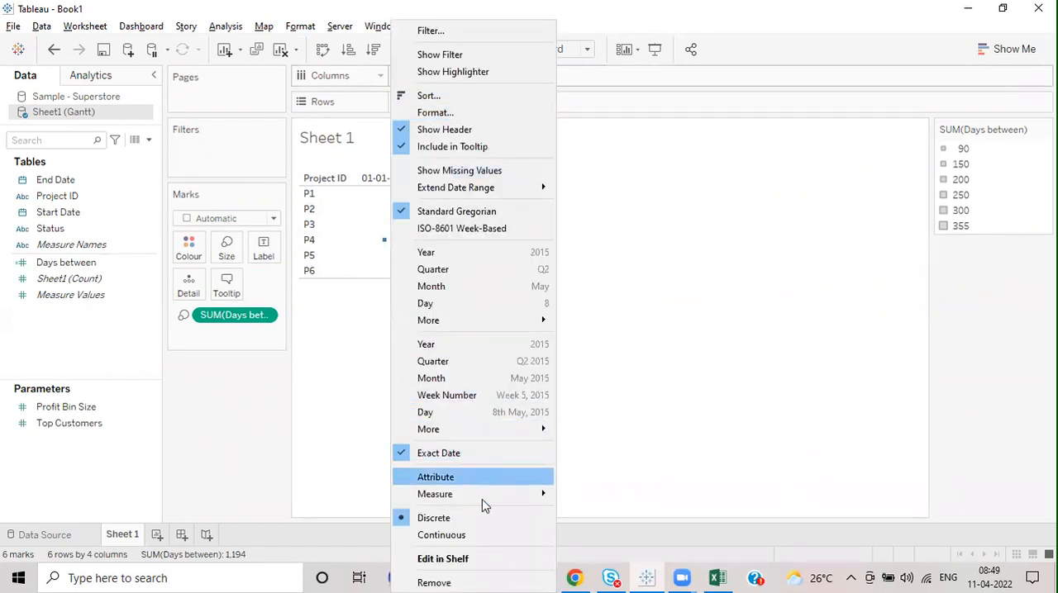
left_click(473, 535)
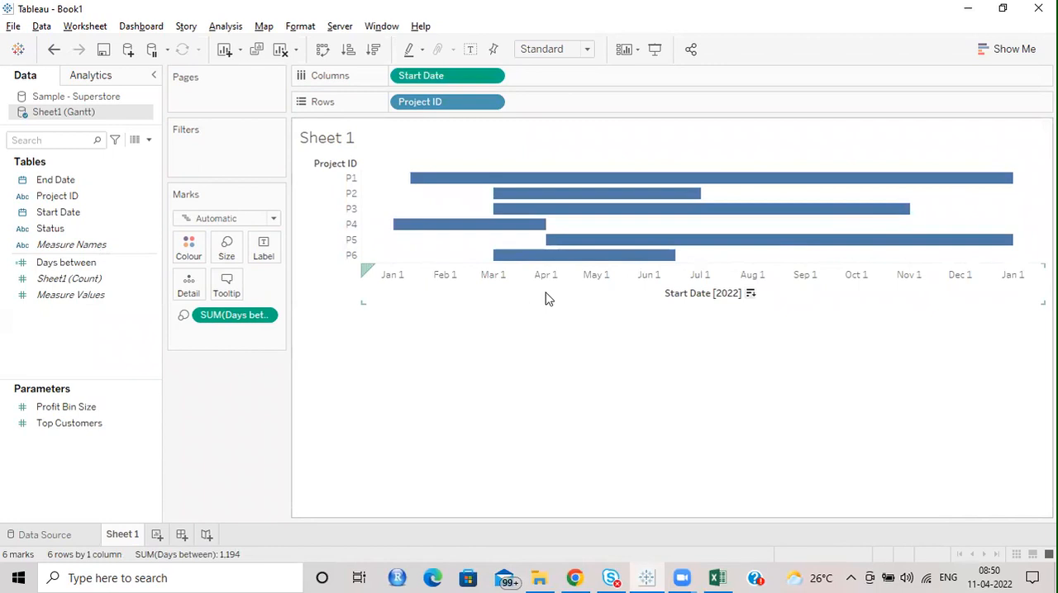
Step: Fit the Gantt chart to Entire View
left_click(506, 301)
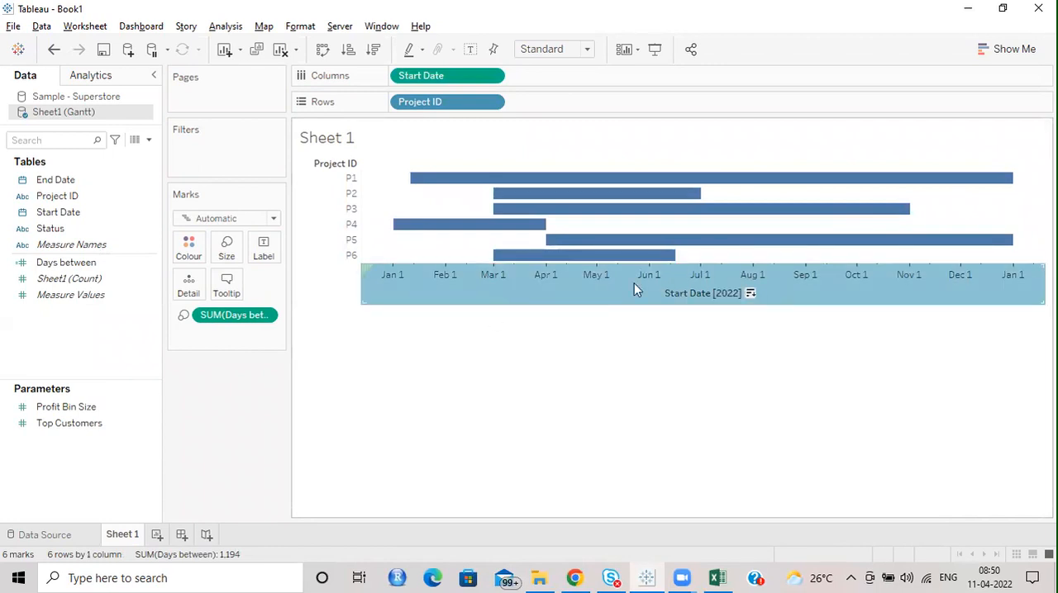
mouse_move(543, 283)
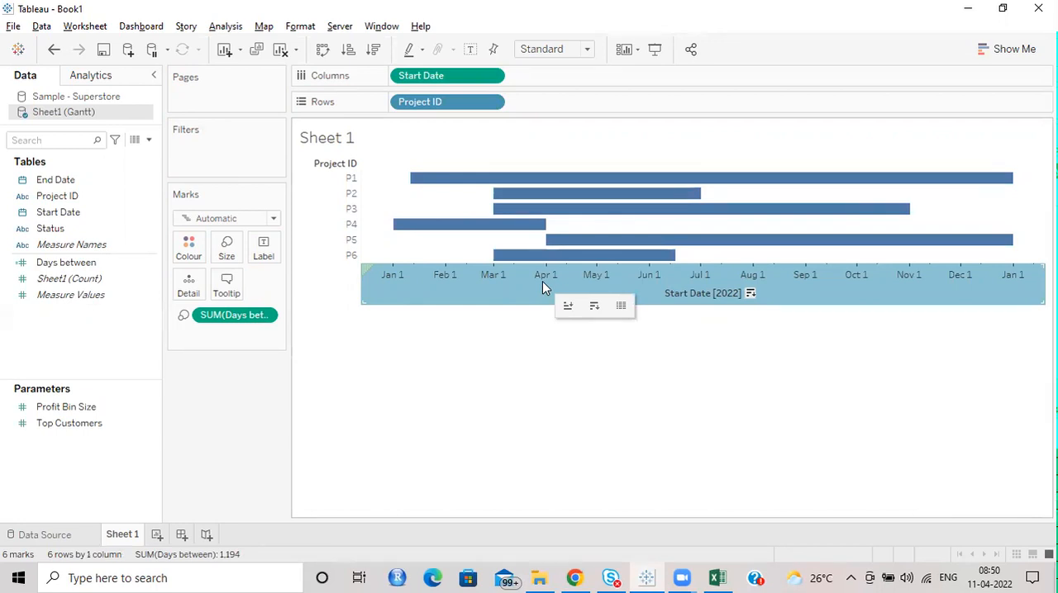
left_click(585, 52)
left_click(558, 101)
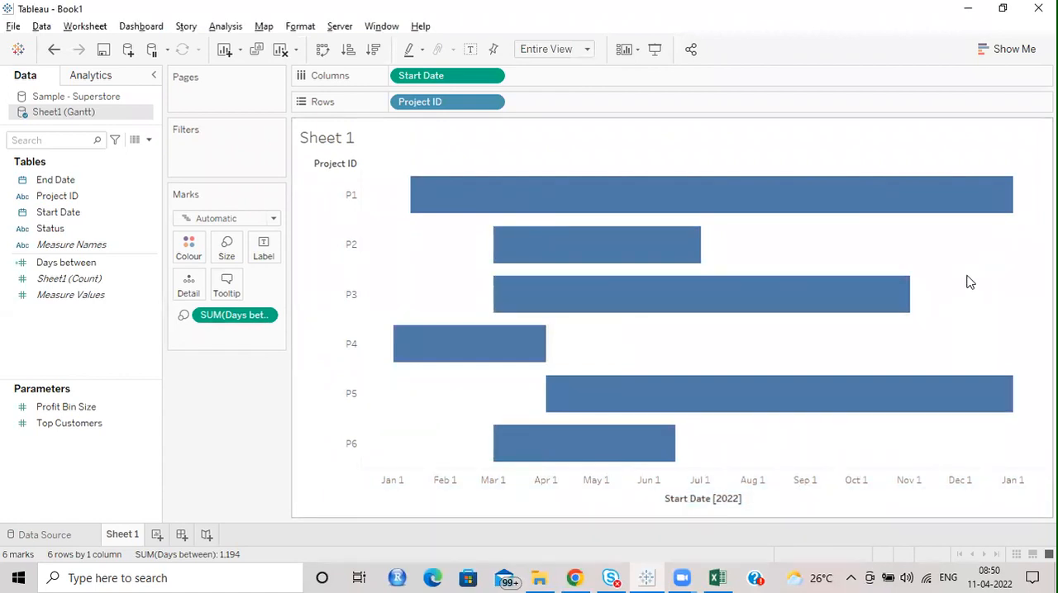
Step: Switch to Excel, copy P1's end date to cell I5 of a new sheet, and widen column I
left_click(716, 577)
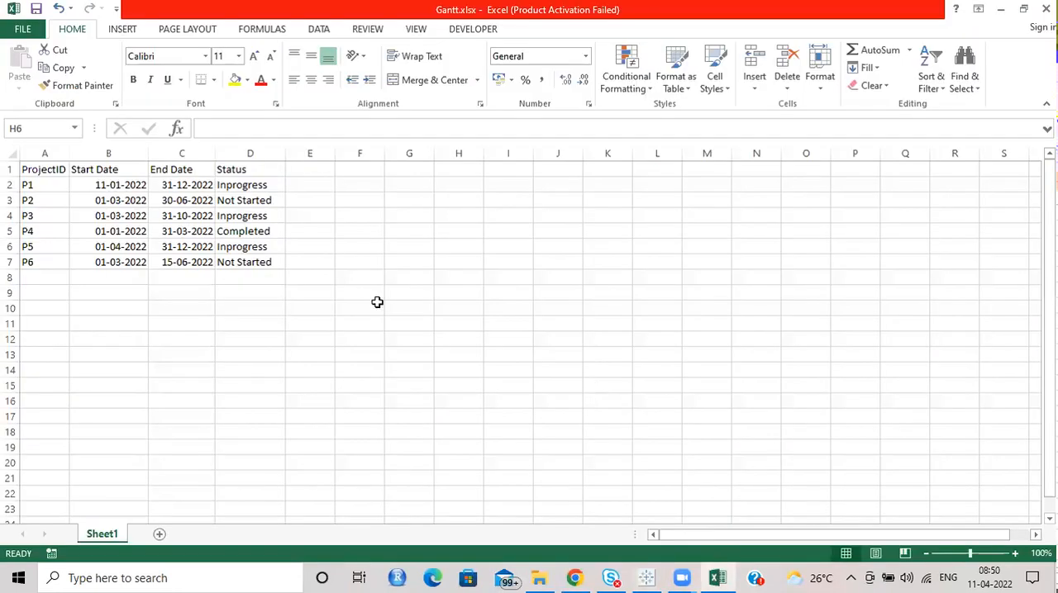
left_click(196, 184)
key("ctrl+c")
left_click(160, 533)
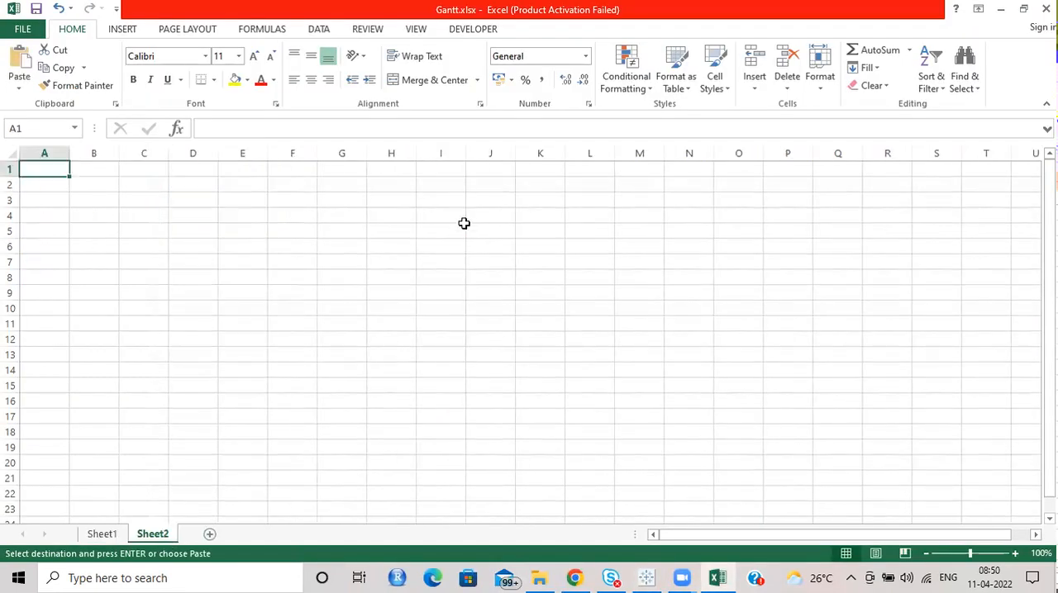
left_click_drag(463, 222, 462, 234)
left_click(442, 231)
key("ctrl+v")
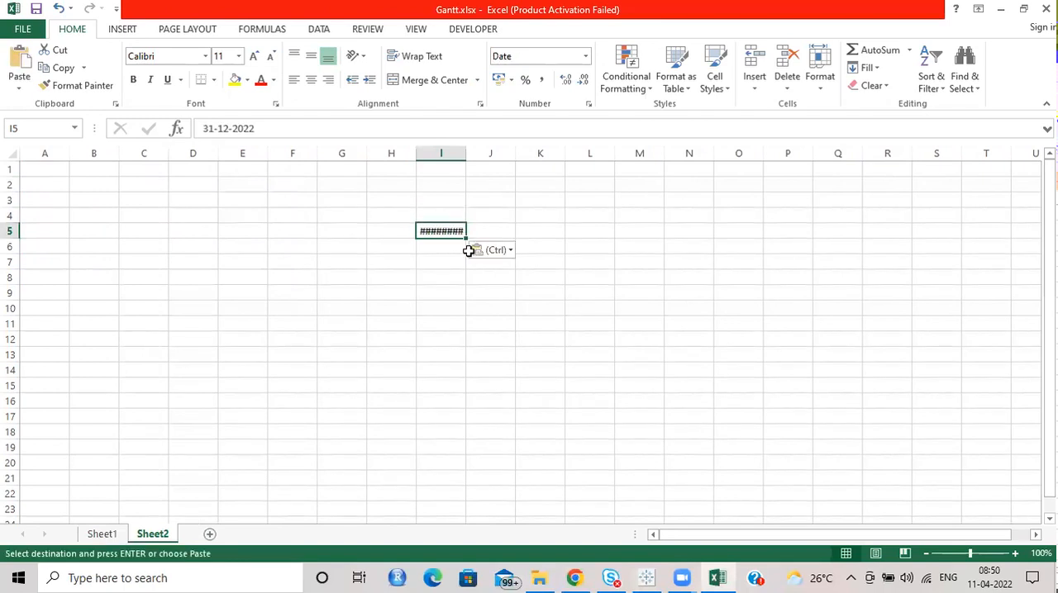
left_click_drag(465, 154, 514, 164)
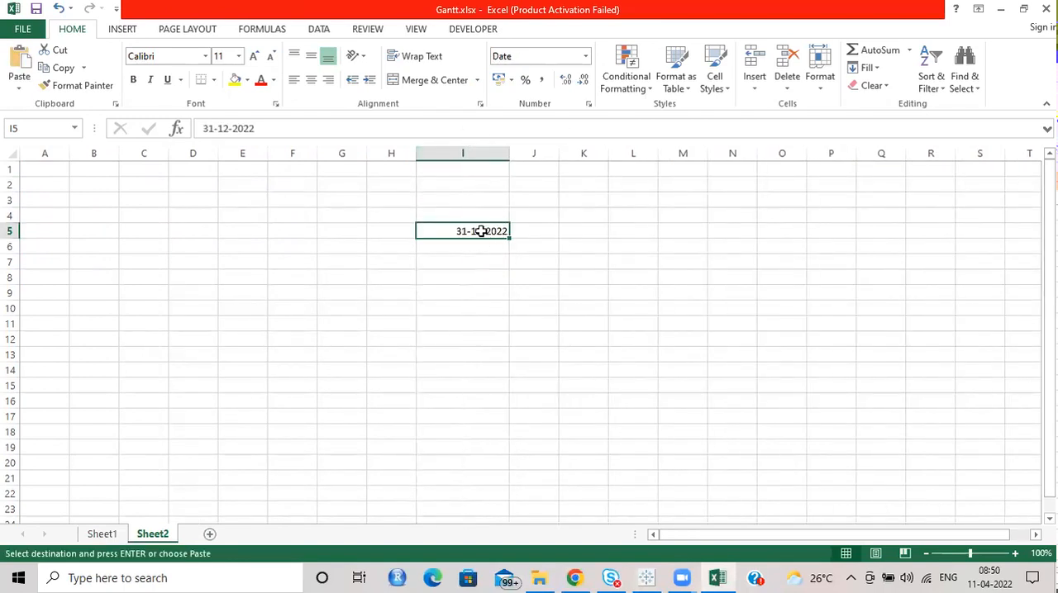
Step: Enter the current date, 11-04-2022, in cell K5 of Sheet2 and widen column K slightly
left_click(594, 237)
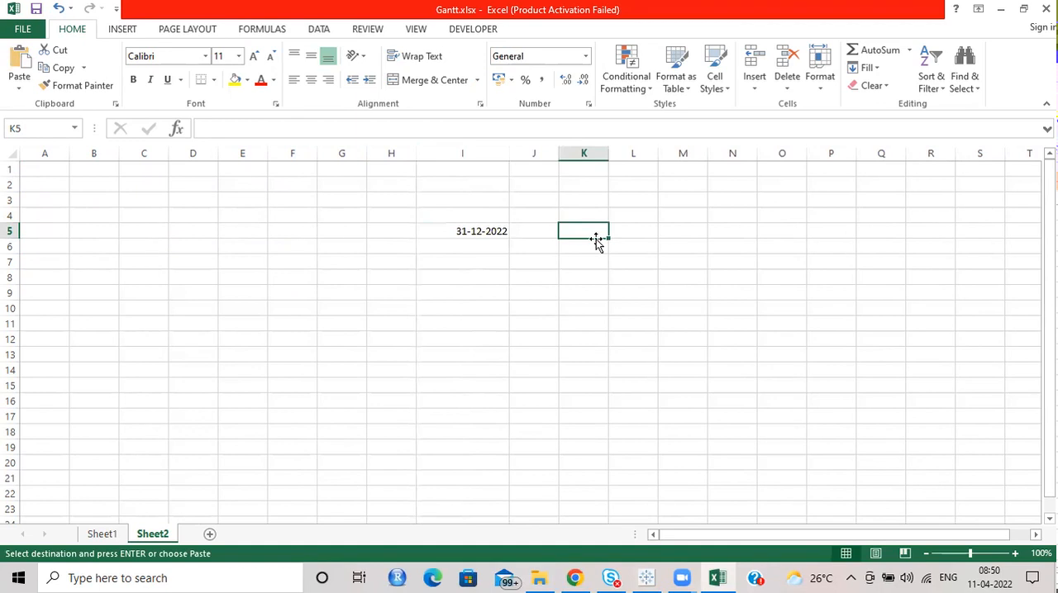
key("ctrl+semicolon")
key("Return")
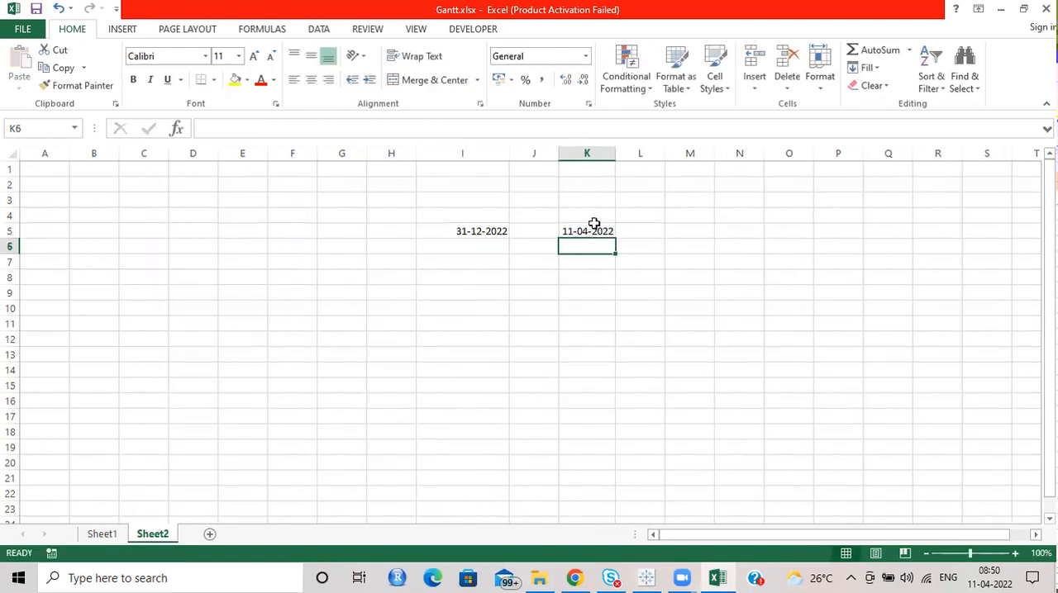
left_click(595, 229)
left_click_drag(615, 154, 625, 153)
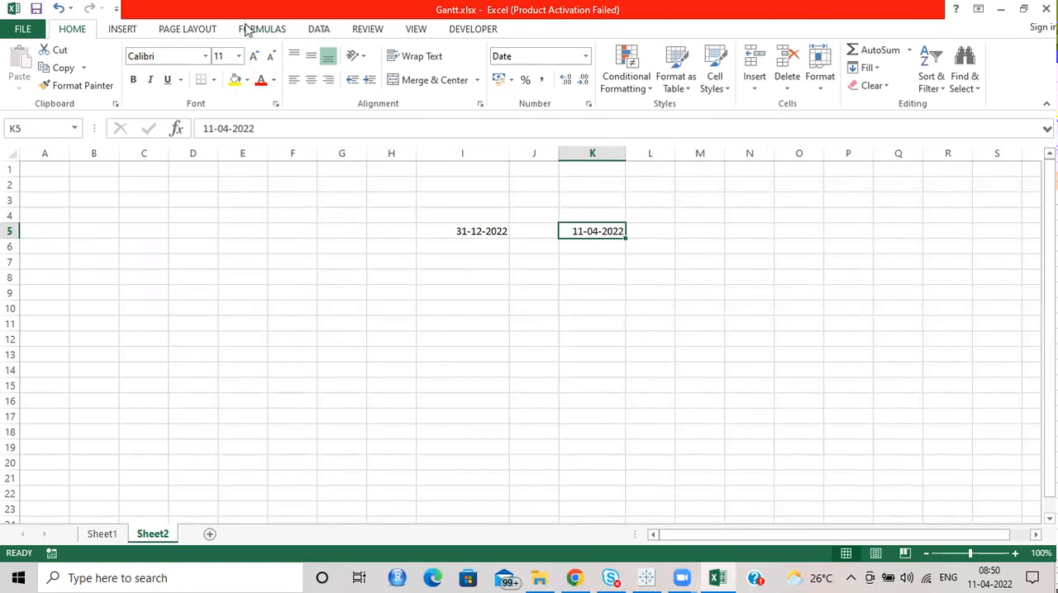
Step: Change the format of the date in cell K5 to Number
left_click(246, 30)
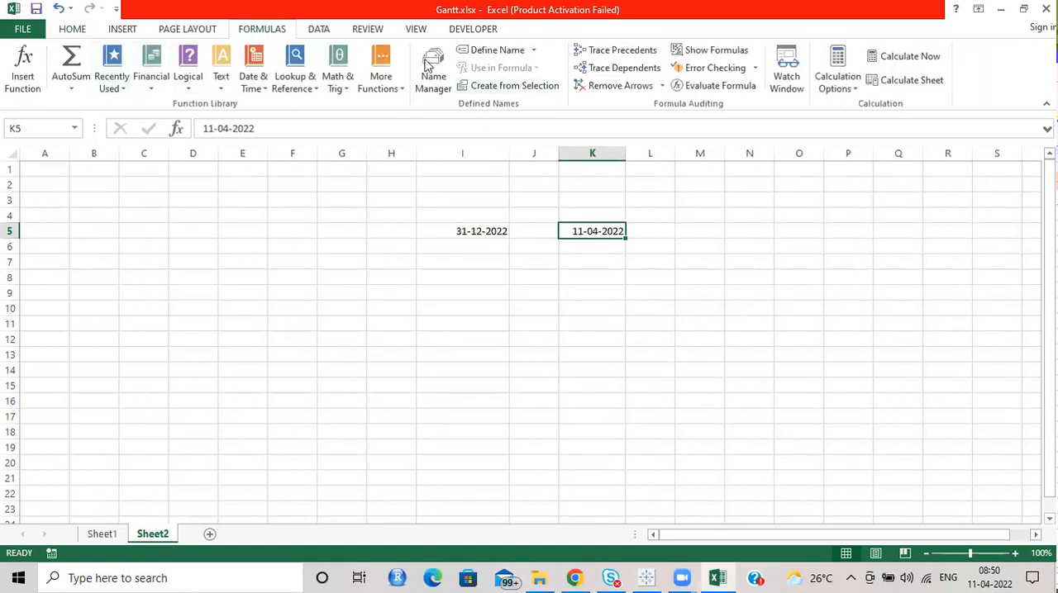
left_click(70, 31)
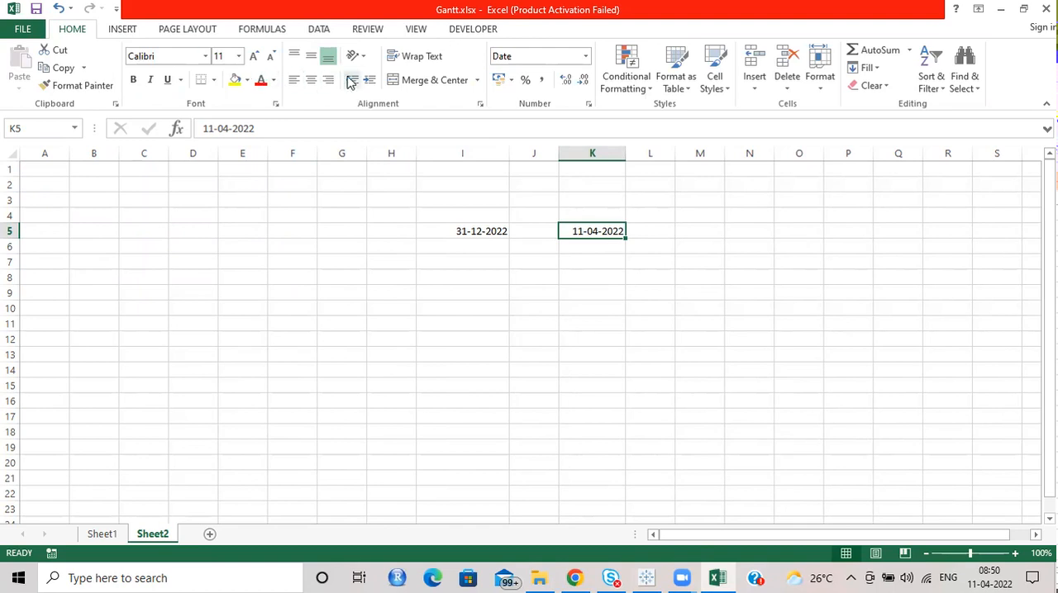
left_click(584, 57)
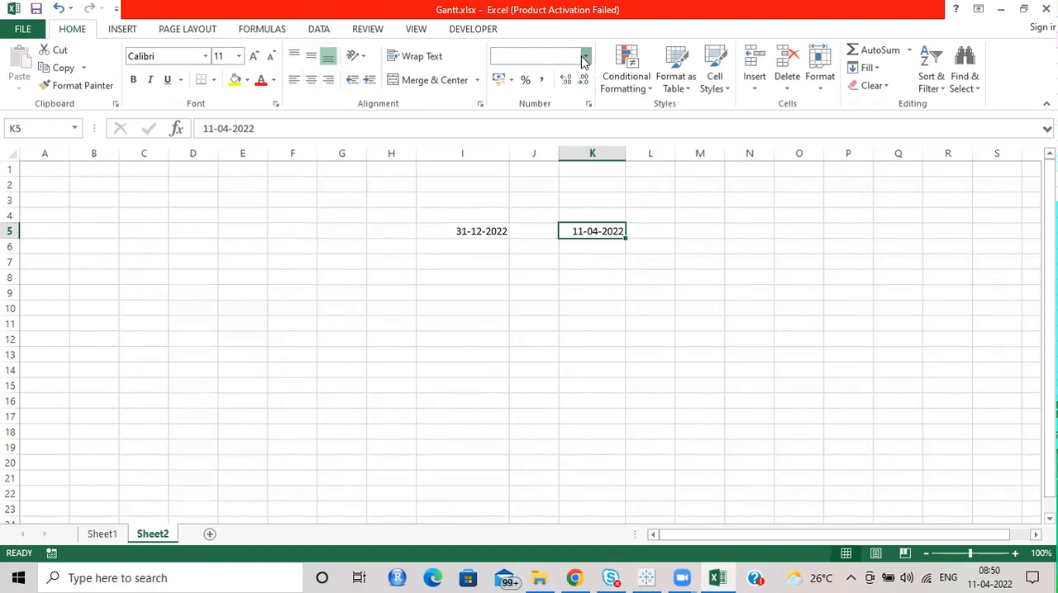
left_click(584, 56)
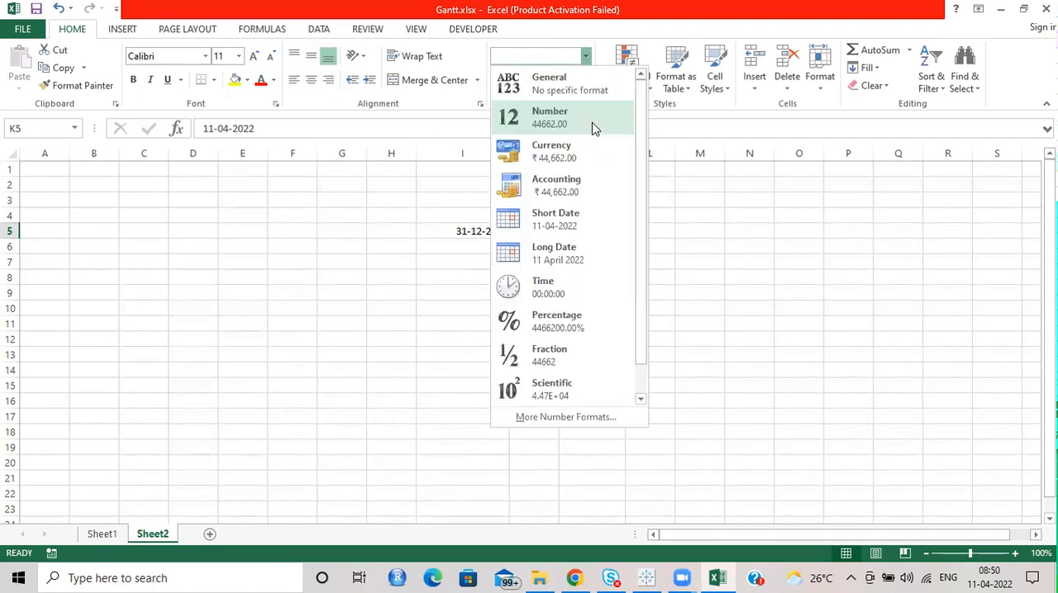
left_click(592, 130)
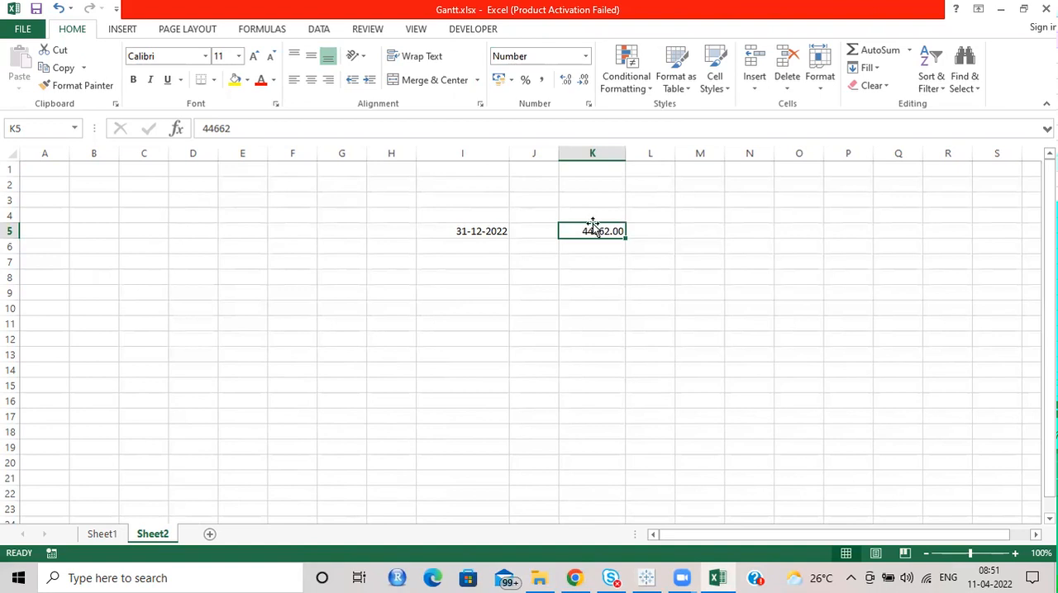
Step: Enter 1 in cell K7 and format it as Short Date to compare with the numeric date in K5
left_click(595, 256)
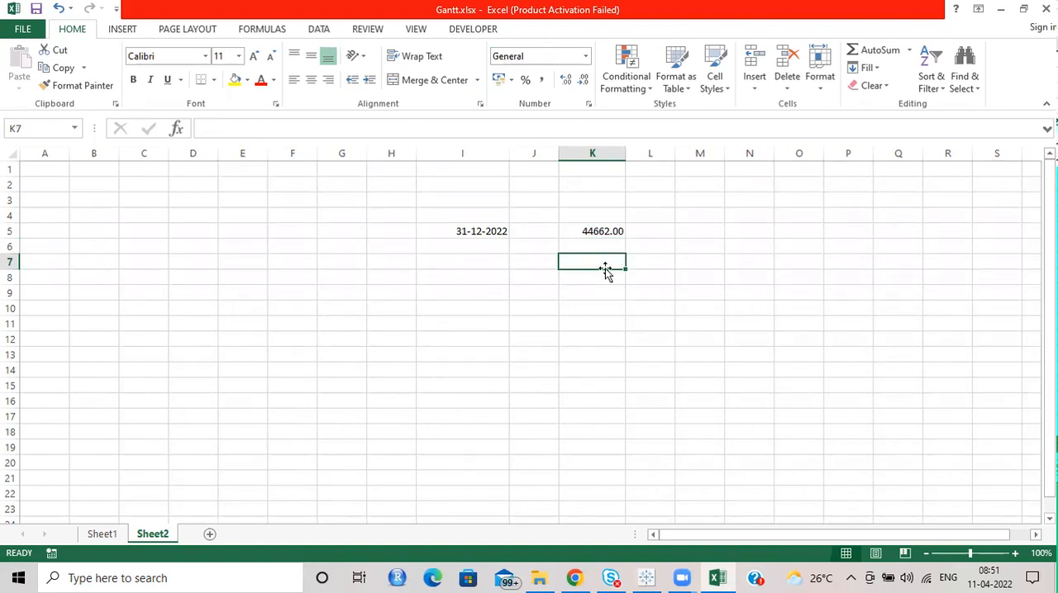
type("1")
key("Return")
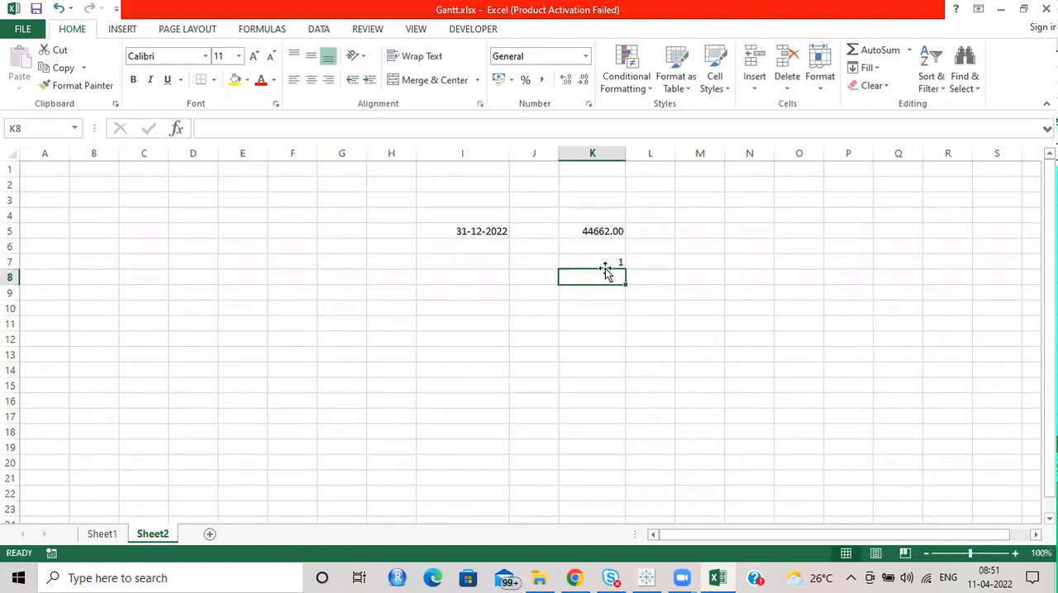
left_click(604, 259)
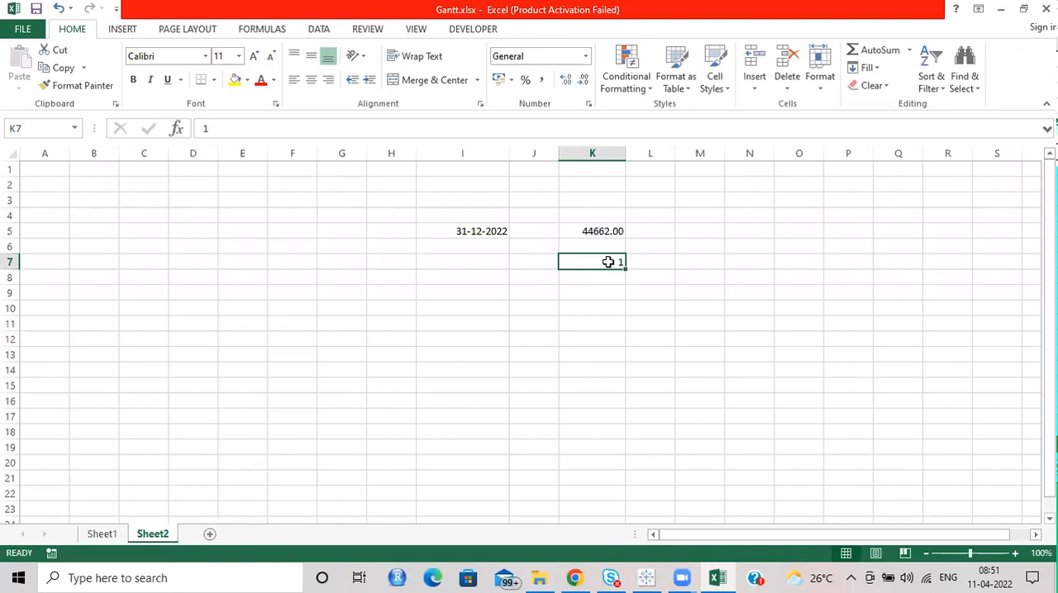
left_click(585, 56)
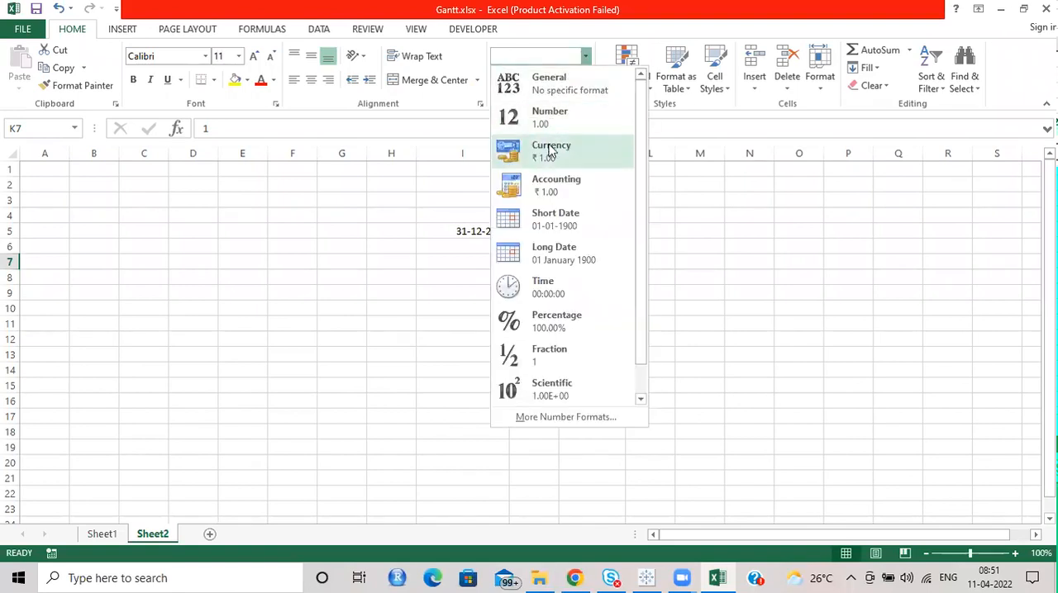
left_click(554, 219)
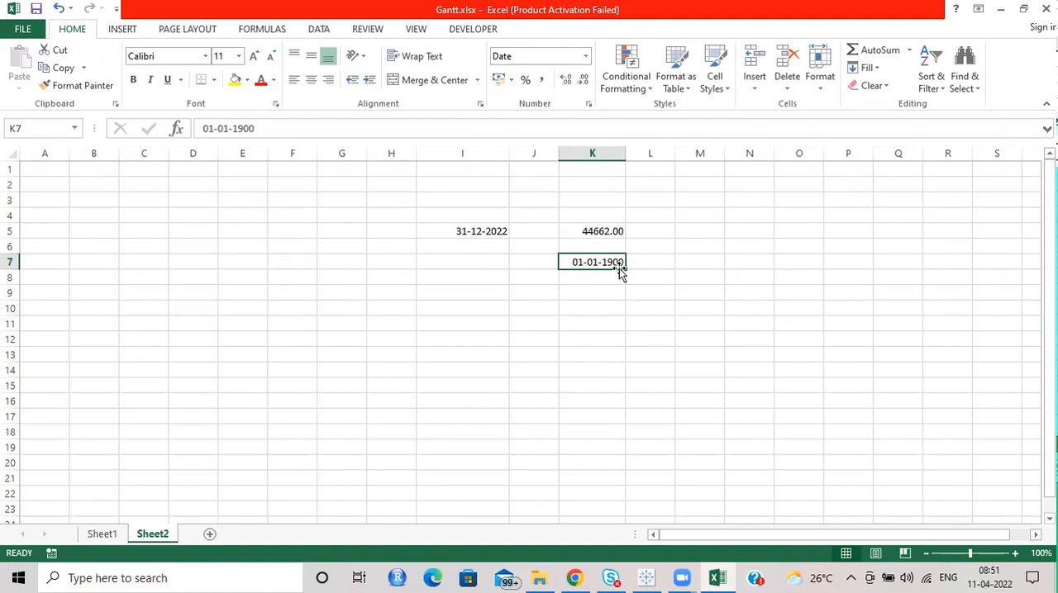
left_click(589, 230)
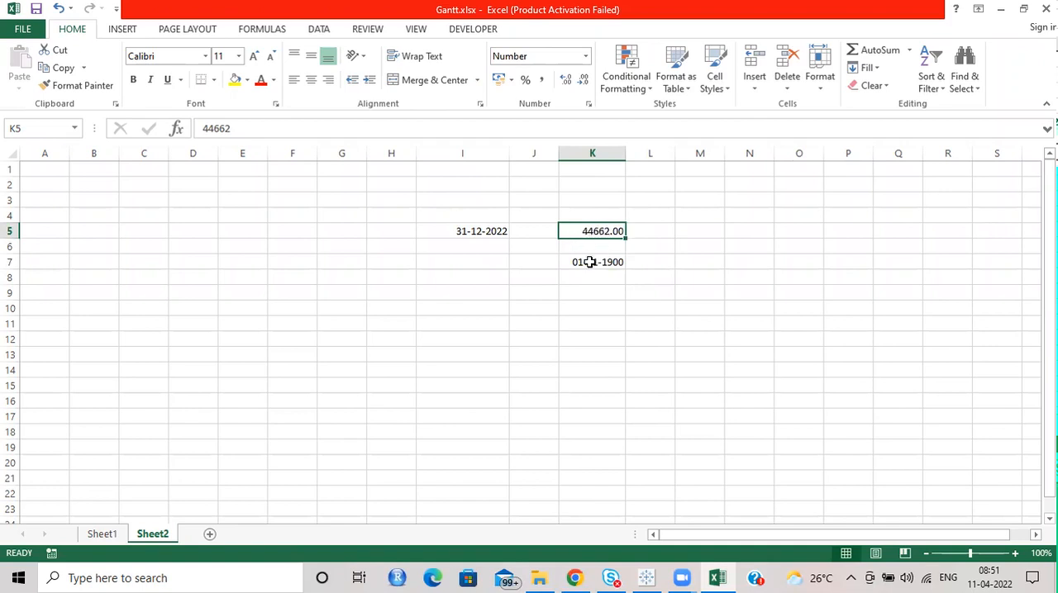
left_click(588, 261)
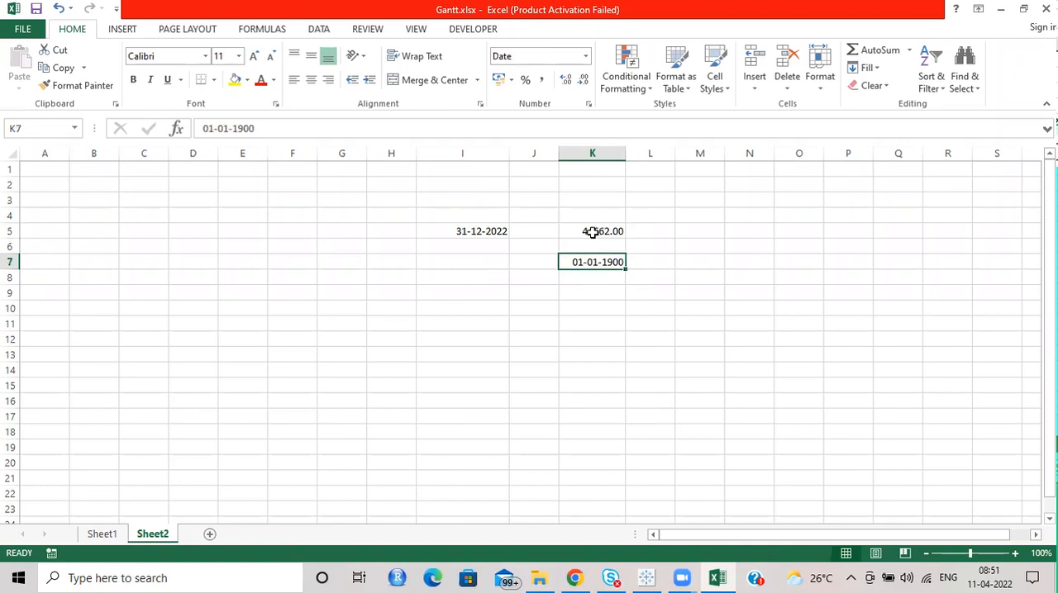
Step: Switch back to Tableau and colour the Gantt bars by Status
left_click(1000, 9)
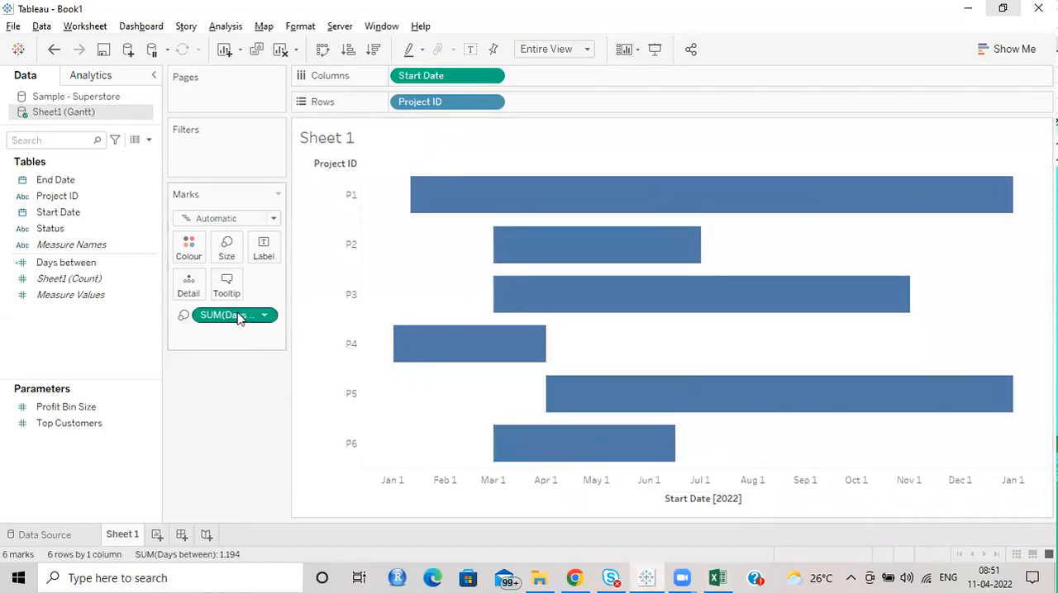
mouse_move(456, 195)
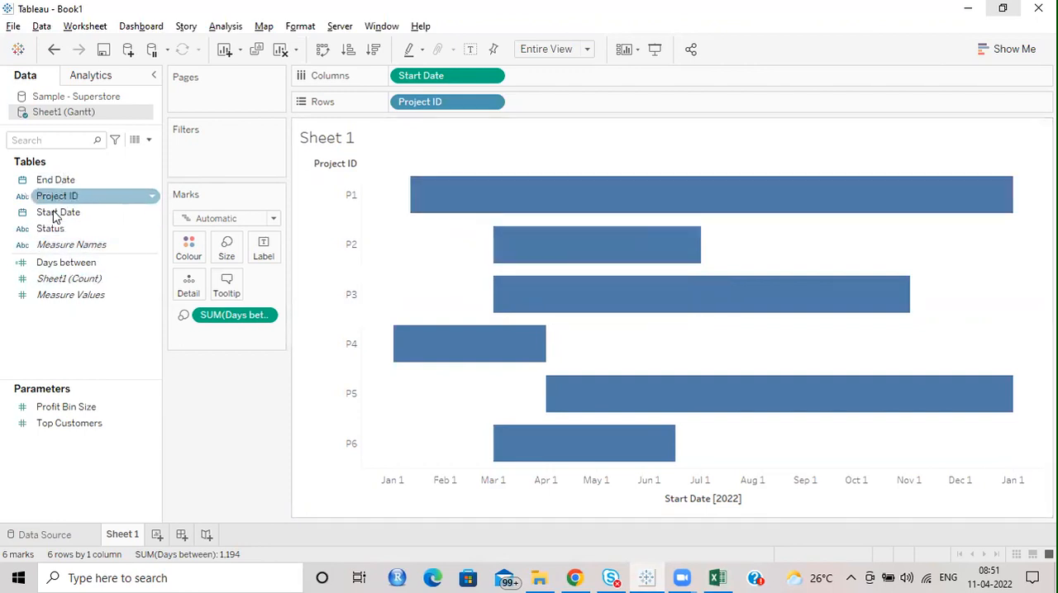
left_click_drag(51, 229, 196, 249)
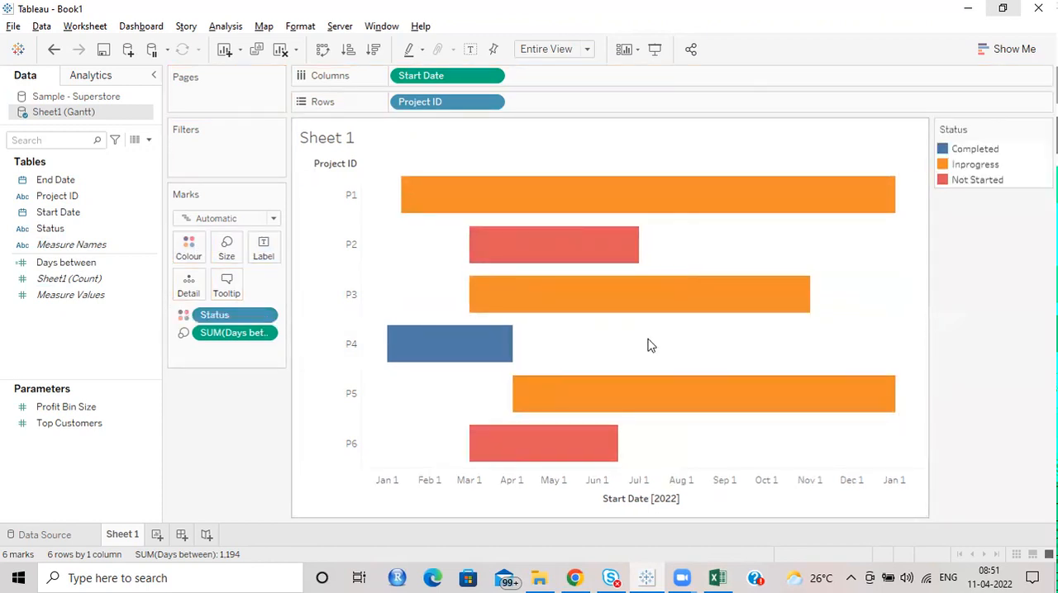
Step: Change the Status colours to light teal for Completed, yellow for Inprogress and grey for Not Started
double_click(983, 149)
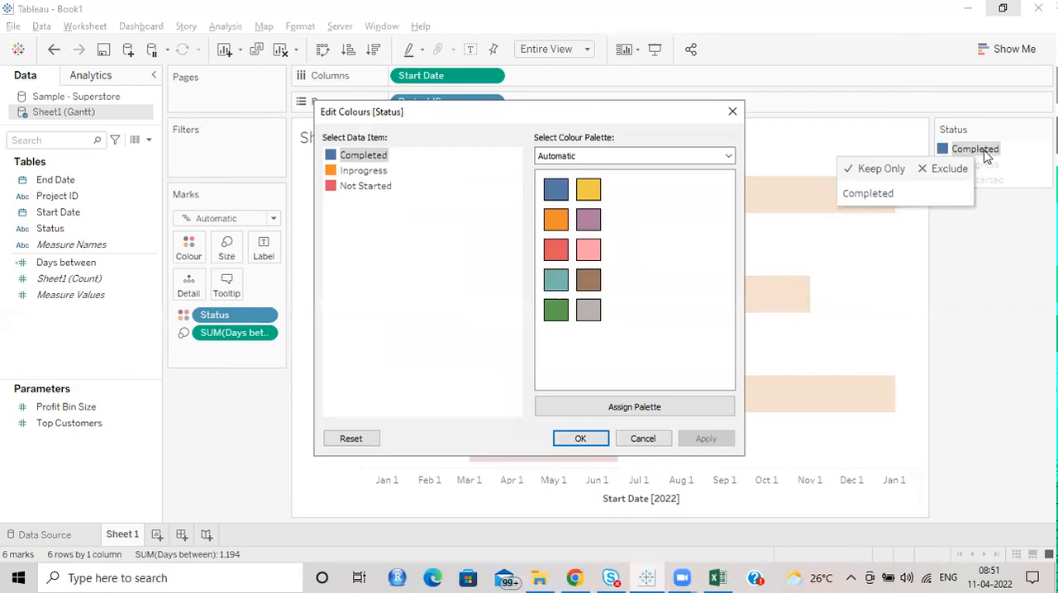
left_click(555, 281)
left_click(366, 170)
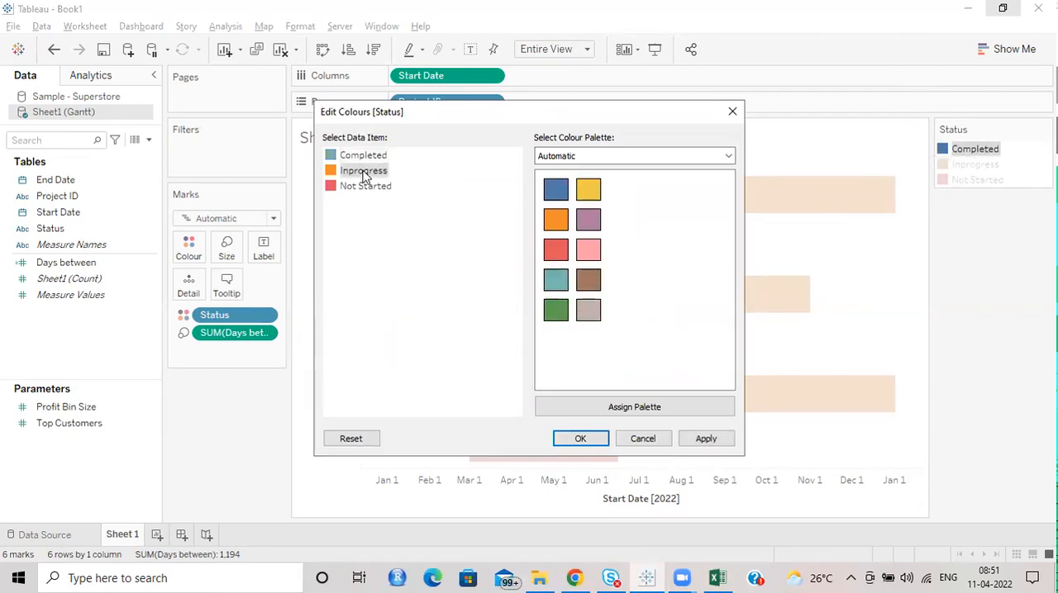
left_click(593, 192)
left_click(371, 186)
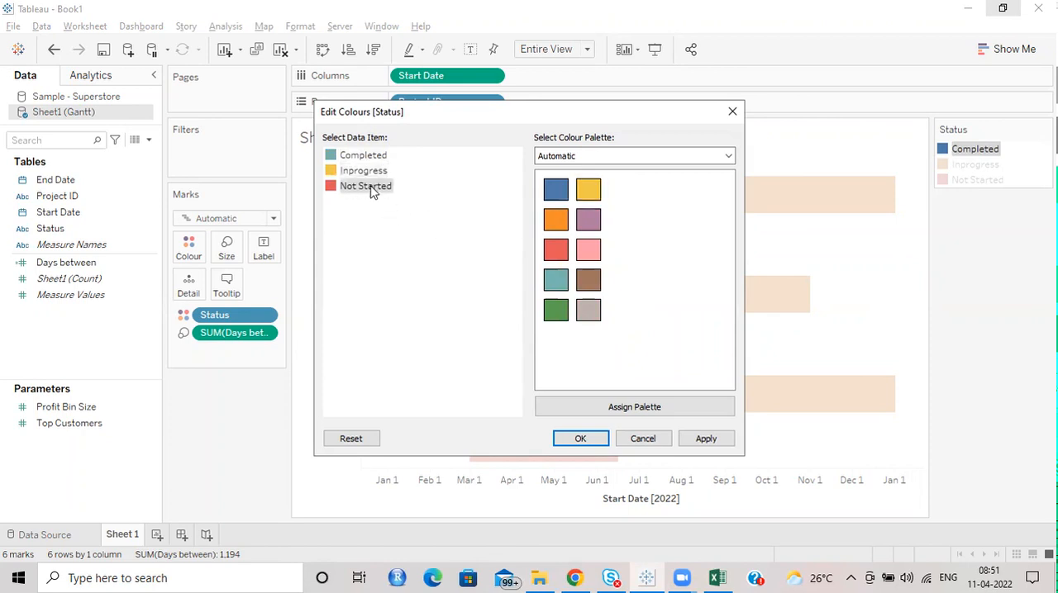
left_click(592, 314)
left_click(580, 438)
left_click(1023, 313)
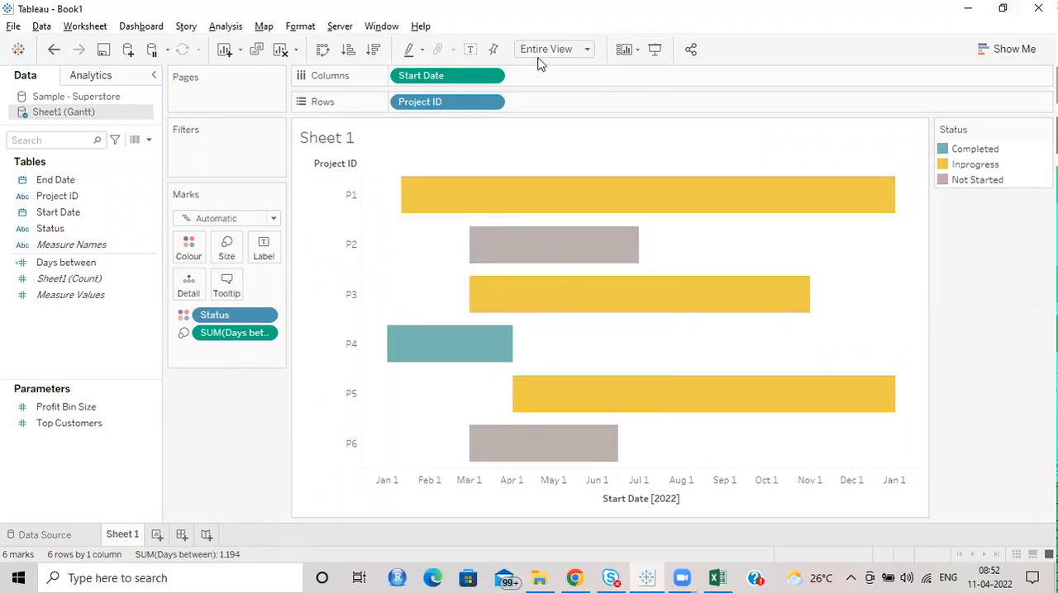
left_click(645, 188)
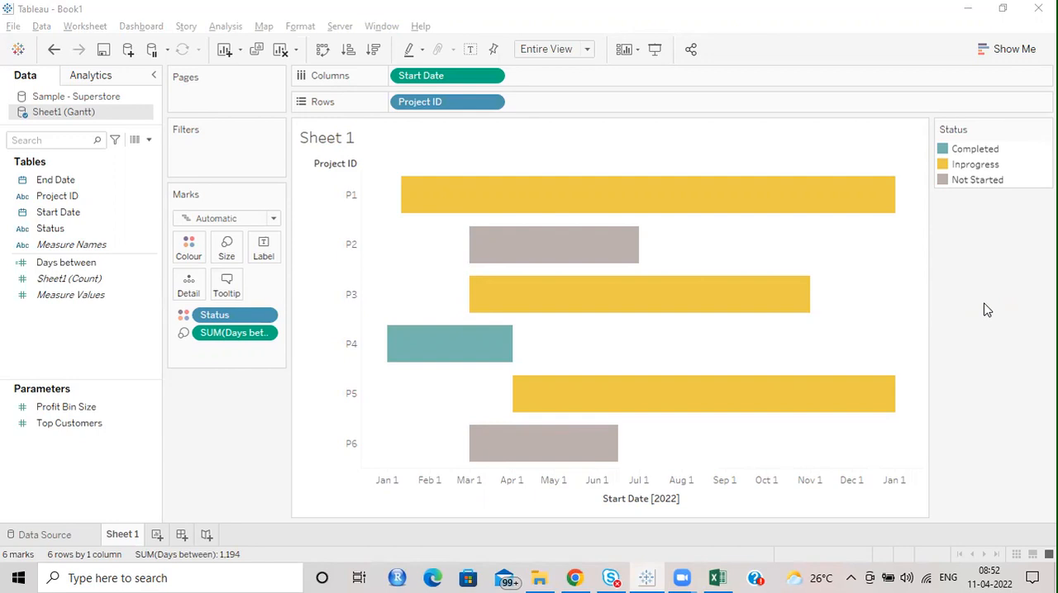
Step: Add the End Date field to the tooltip and check it on the P1 bar
mouse_move(821, 196)
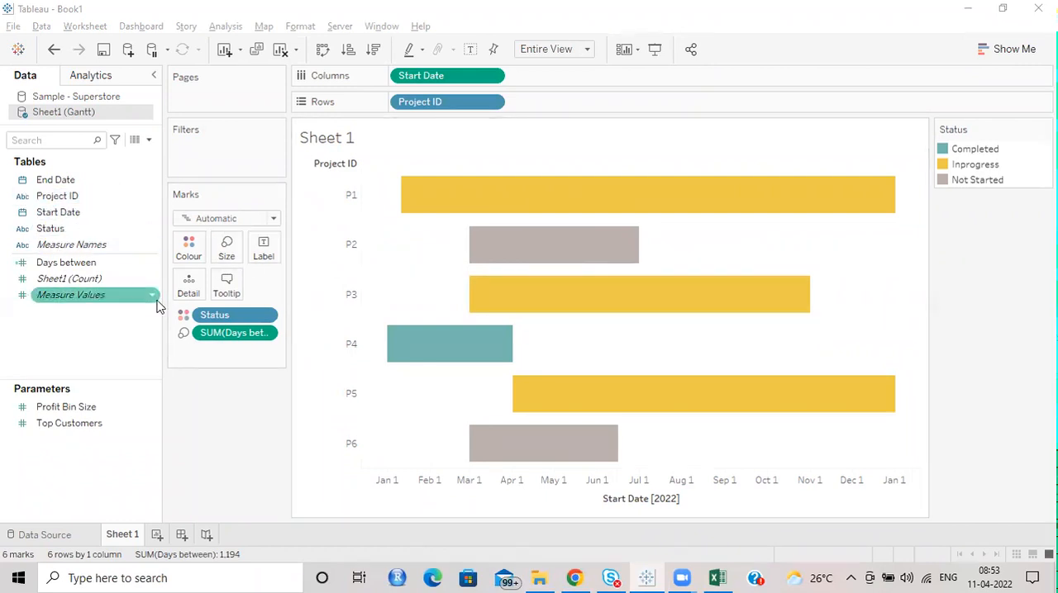
mouse_move(586, 189)
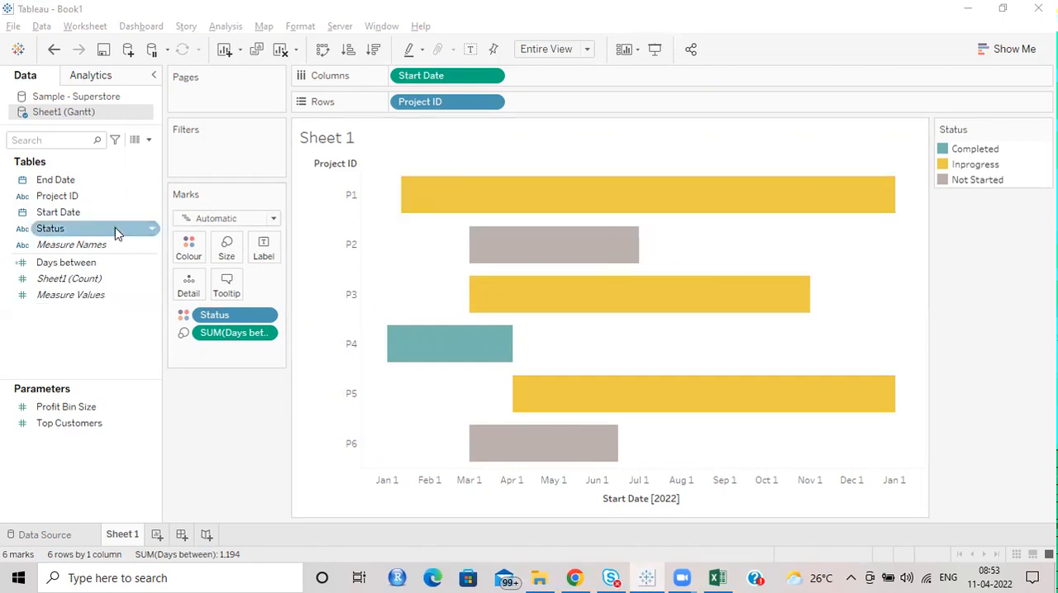
left_click_drag(107, 179, 224, 298)
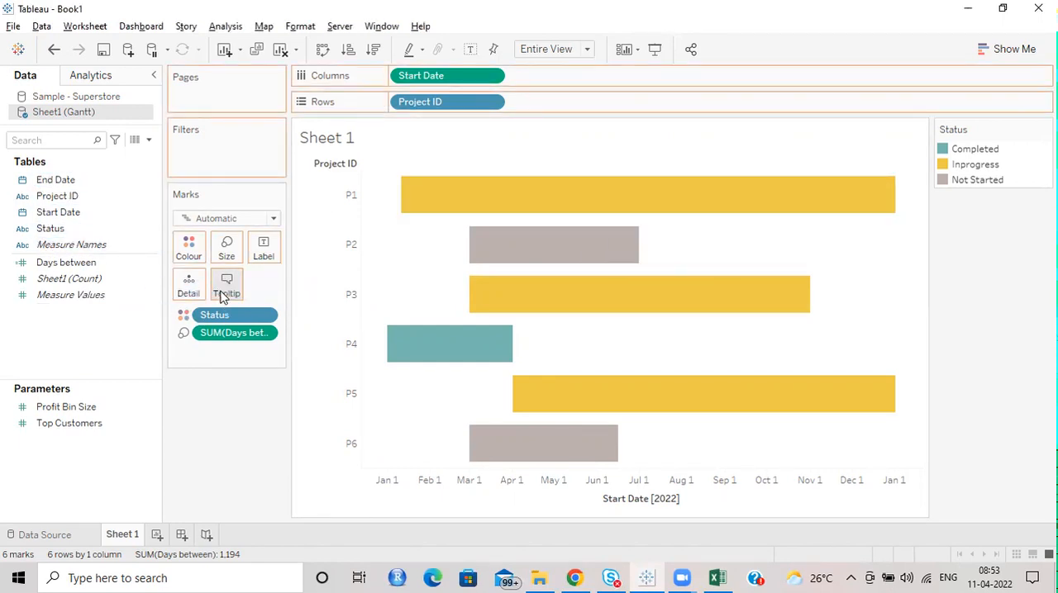
mouse_move(666, 190)
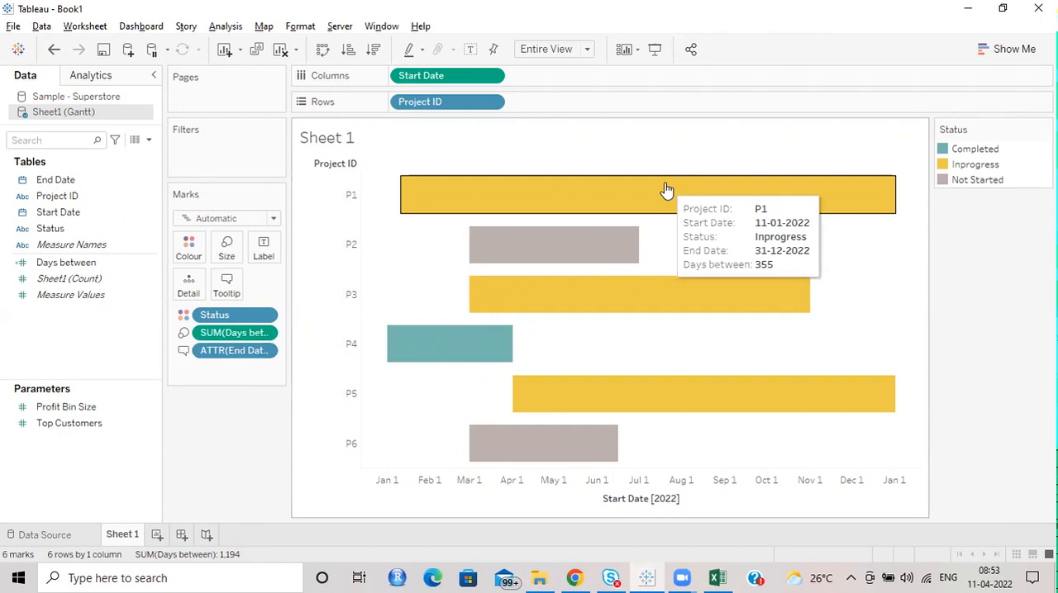
mouse_move(475, 198)
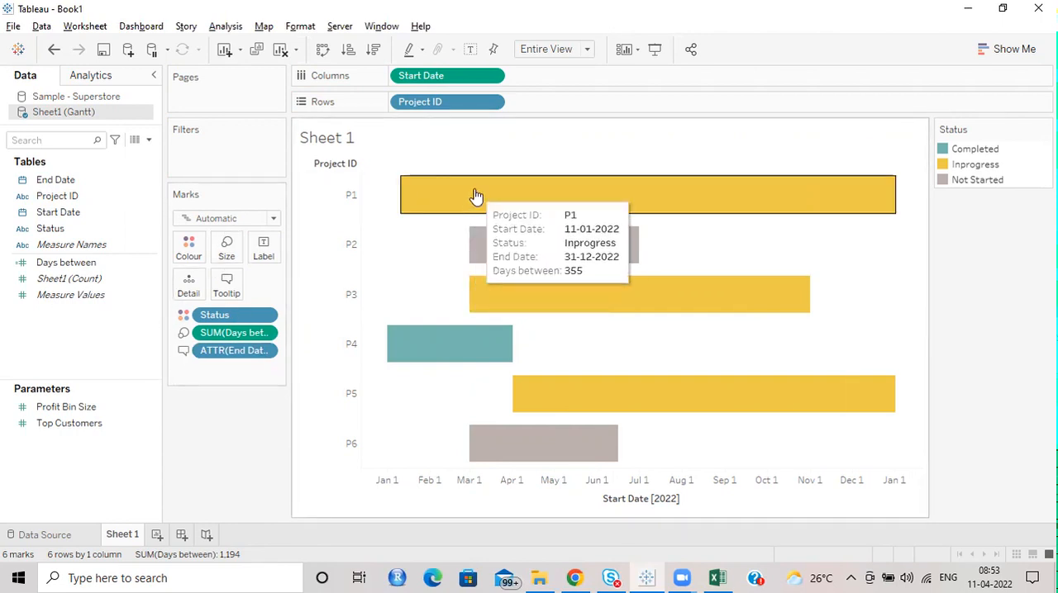
Step: Move the End Date line directly below Start Date in the tooltip text and remove the leftover blank line
left_click(227, 285)
left_click_drag(611, 367, 436, 374)
key("ctrl+c")
key("BackSpace")
left_click(583, 339)
key("Return")
key("ctrl+v")
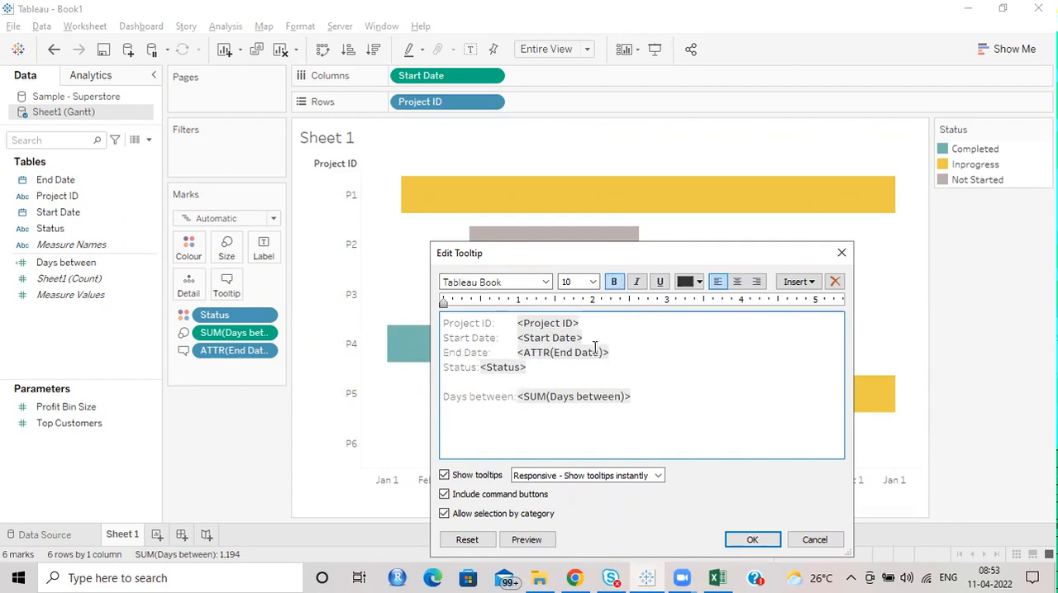
left_click(589, 367)
key("Delete")
Step: Format all the tooltip text in Tableau Regular with a dark blue colour and apply the tooltip edits
left_click_drag(624, 383, 368, 319)
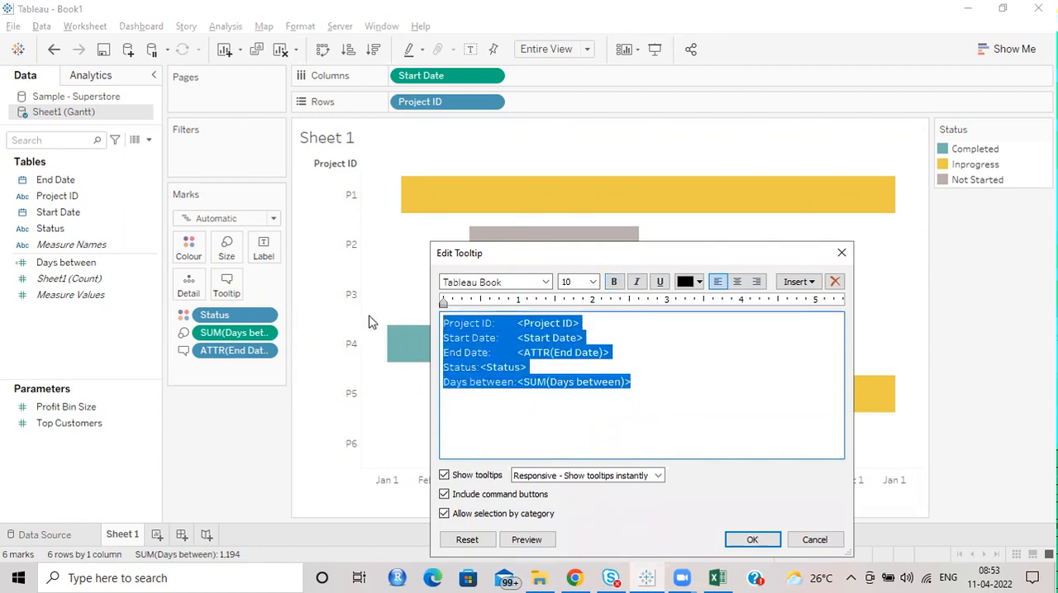
left_click(545, 283)
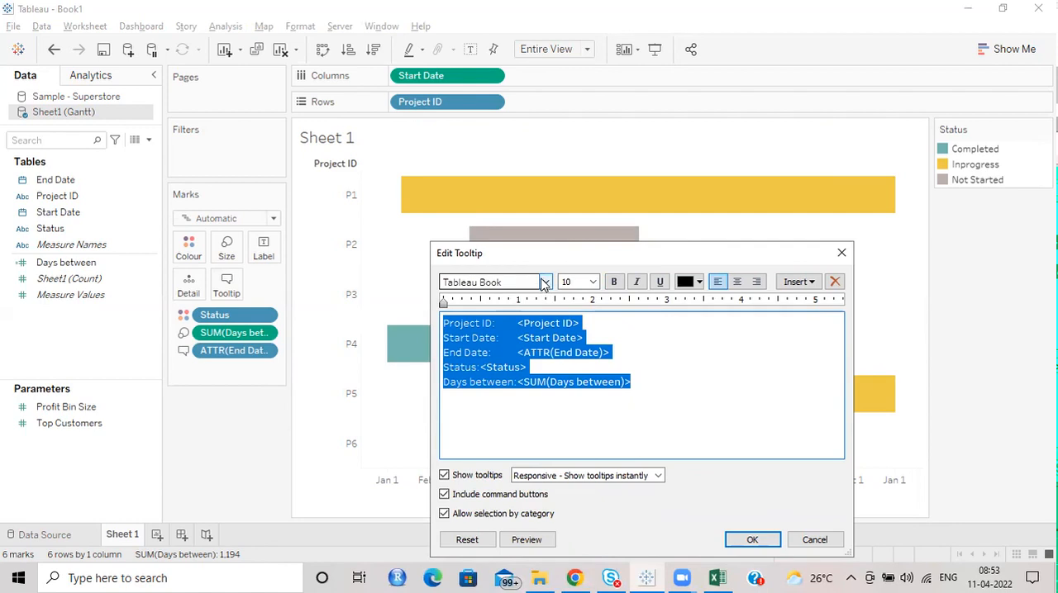
left_click(521, 331)
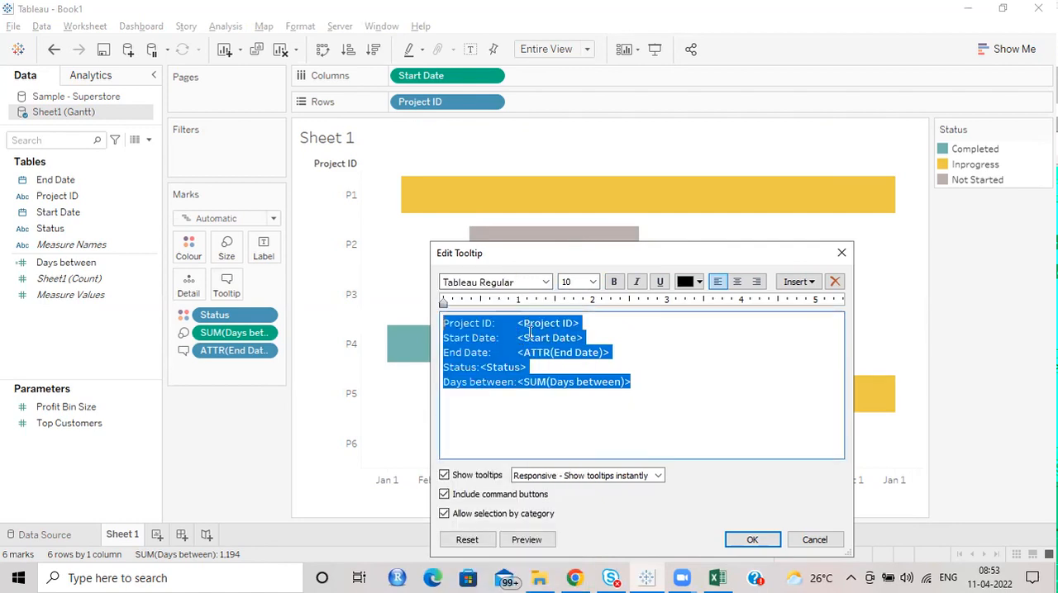
left_click(699, 282)
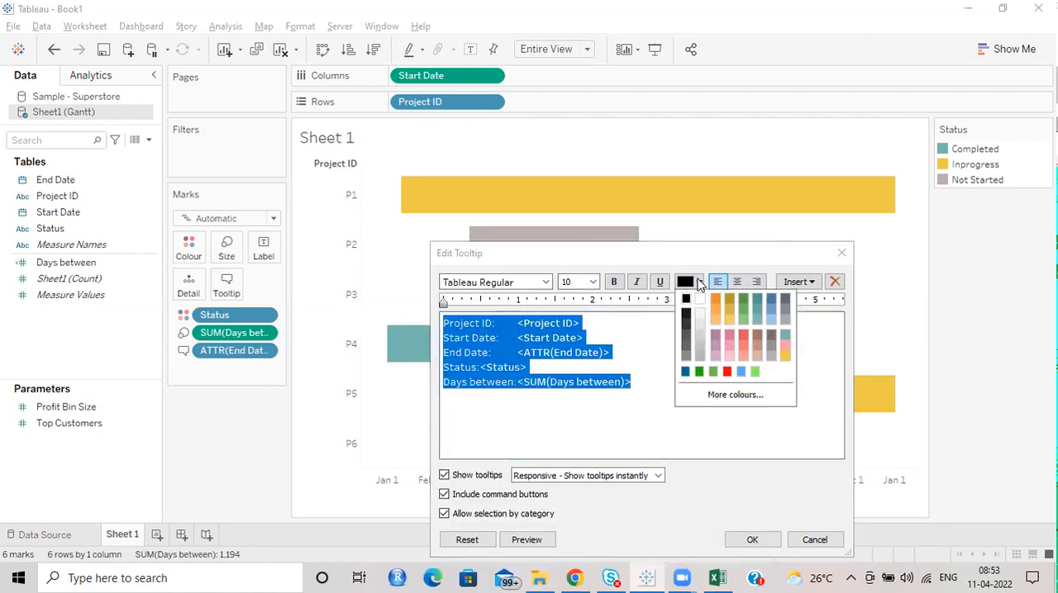
left_click(685, 372)
left_click(646, 383)
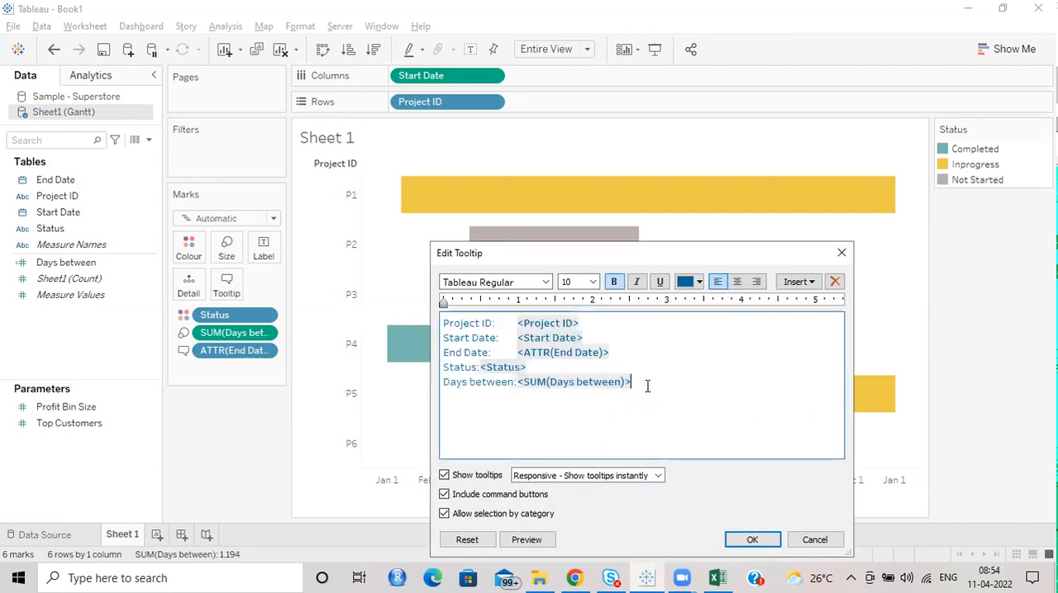
left_click(747, 540)
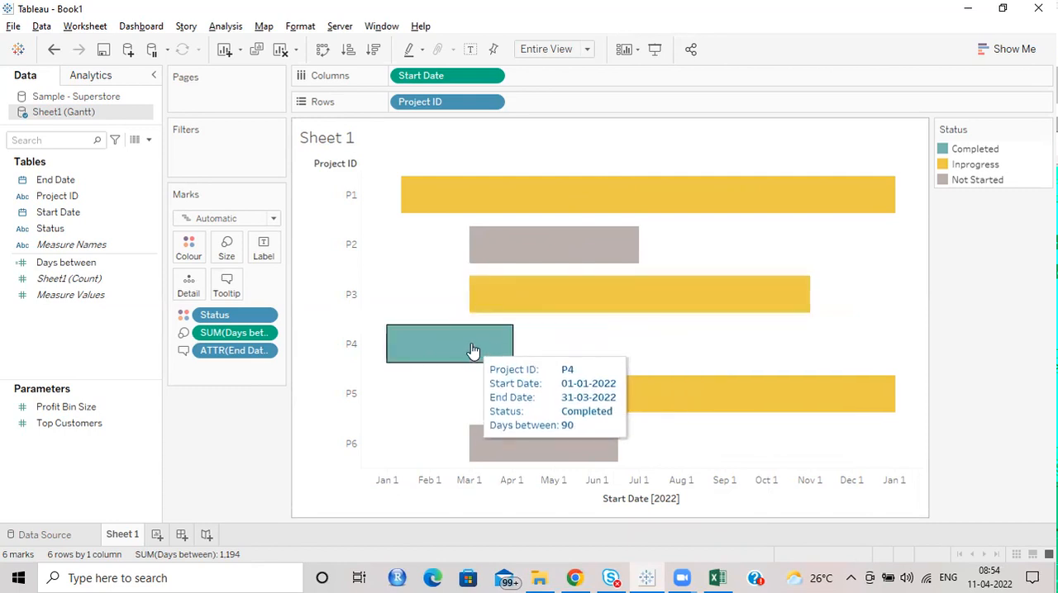
Step: In the tooltip, bold the Project ID label, move the Status field after <Project ID> with a "|" separator, and delete the Status line
left_click(227, 289)
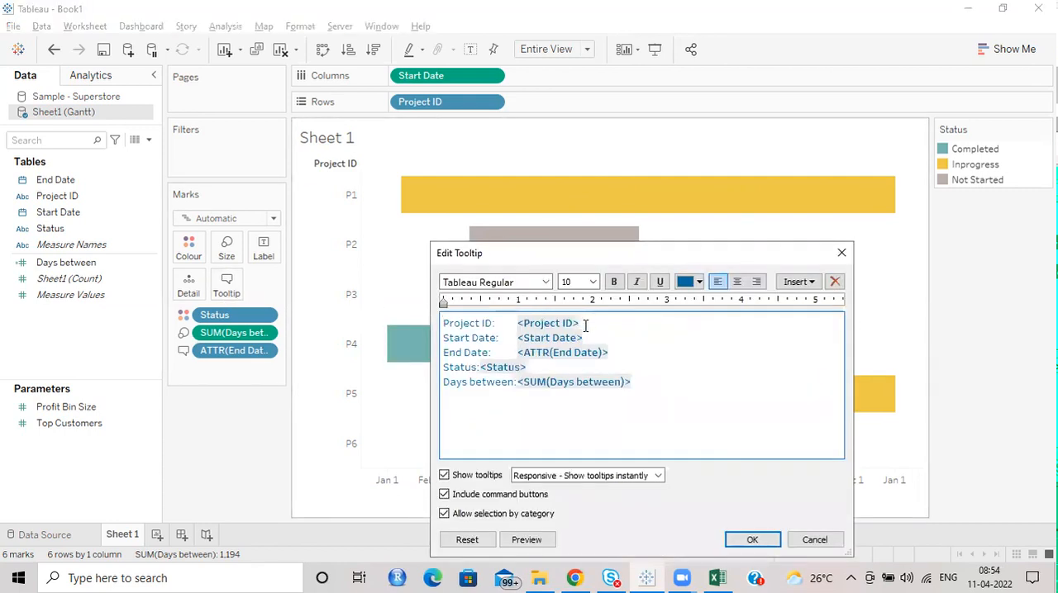
left_click_drag(576, 323, 443, 323)
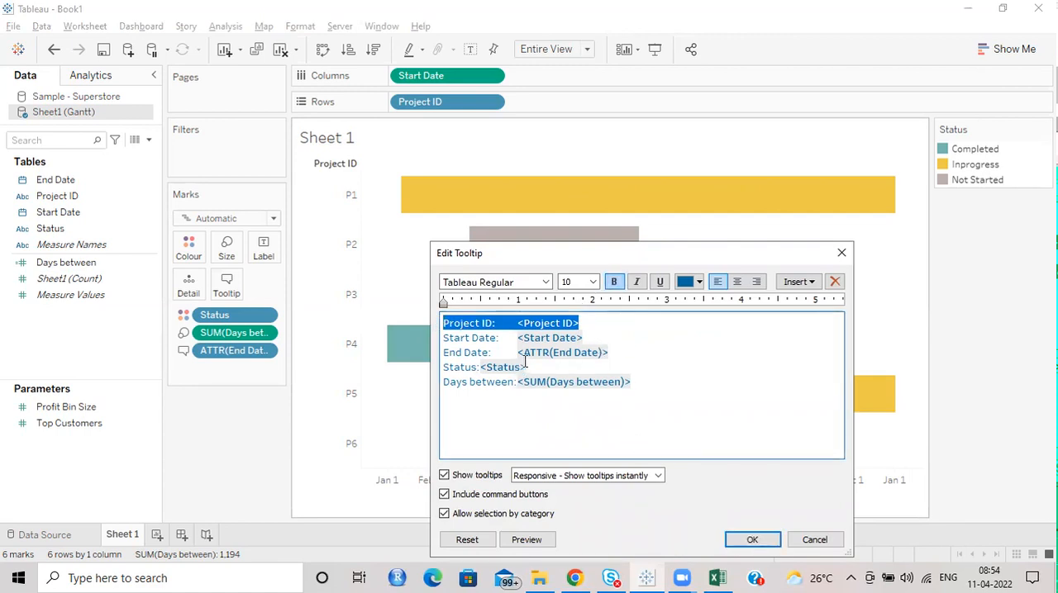
left_click_drag(527, 366, 481, 369)
key("ctrl+c")
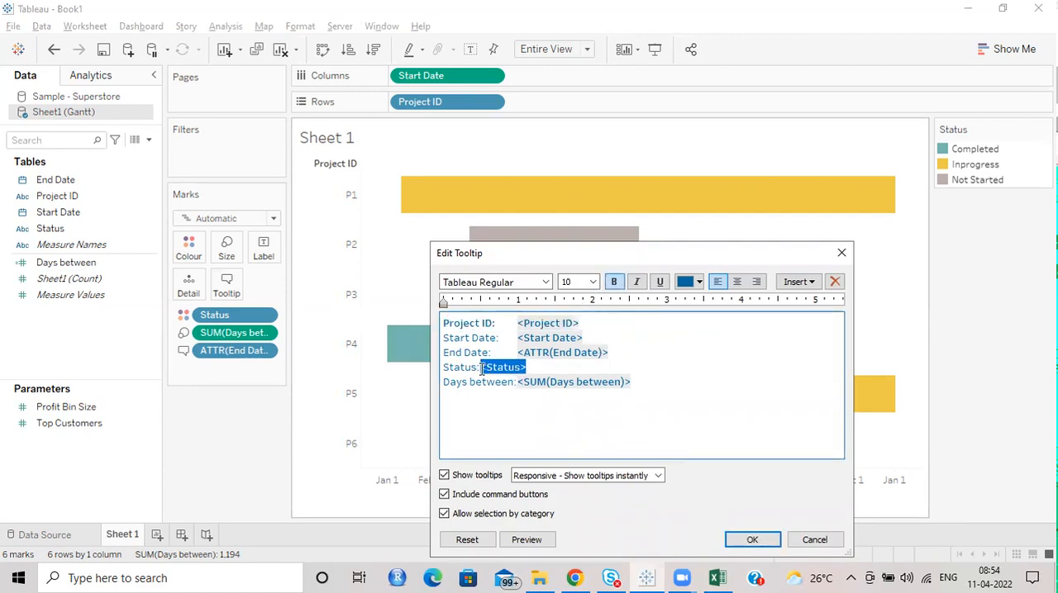
key("BackSpace")
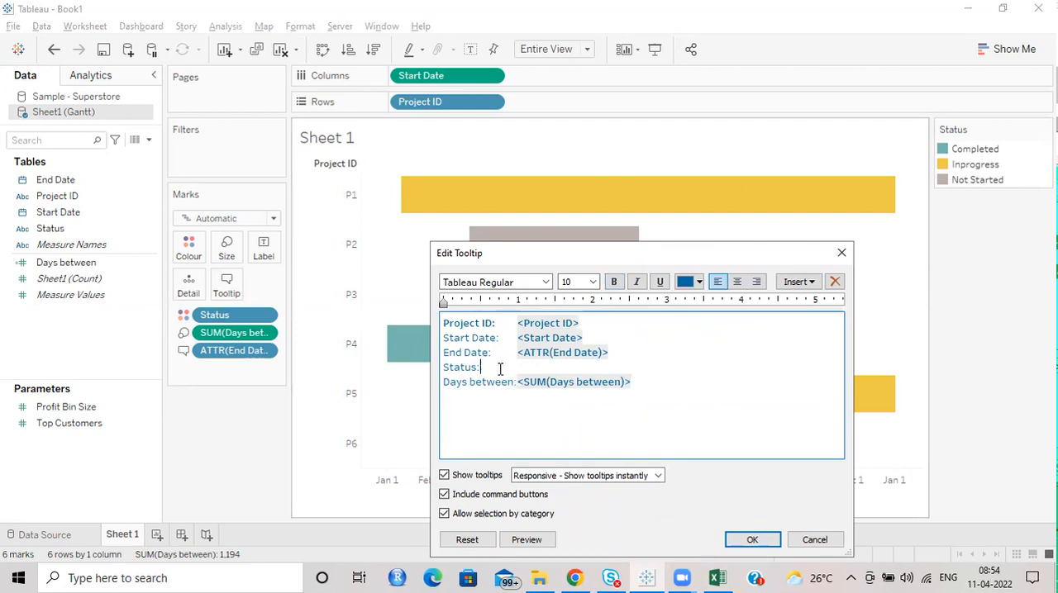
left_click(616, 327)
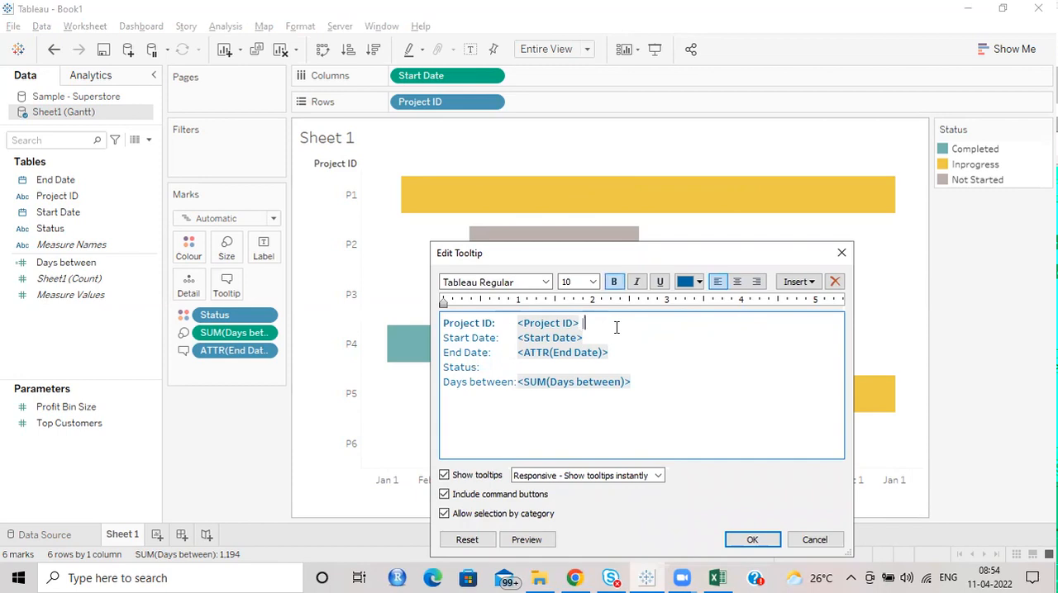
type("|")
key("ctrl+v")
left_click_drag(487, 370, 412, 373)
key("Delete")
key("Delete")
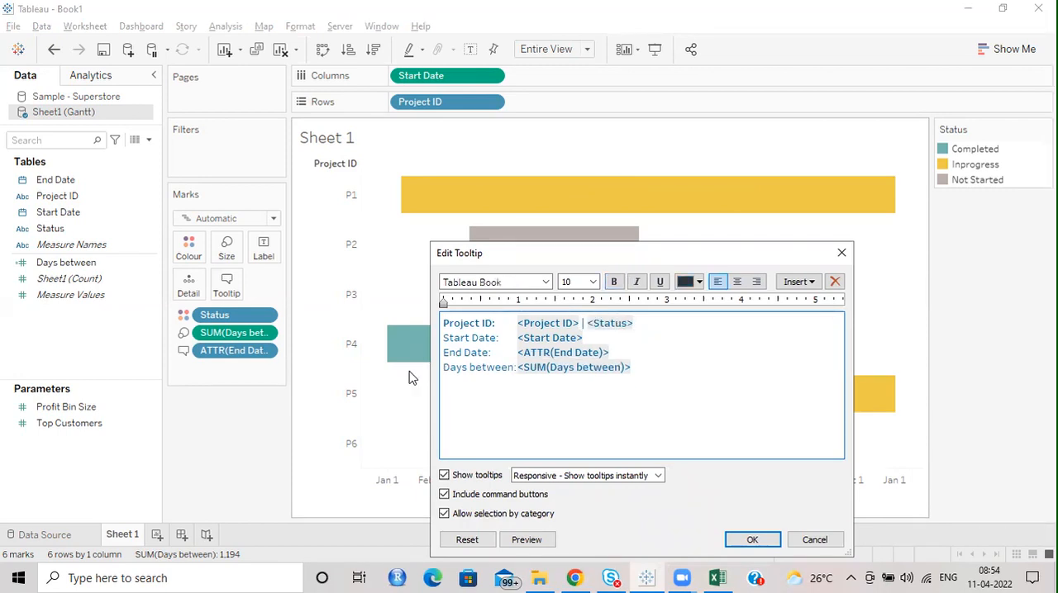
Step: Toggle off bold for the Project ID and Status fields on the tooltip's first line and apply the tooltip edits
left_click_drag(634, 323, 495, 323)
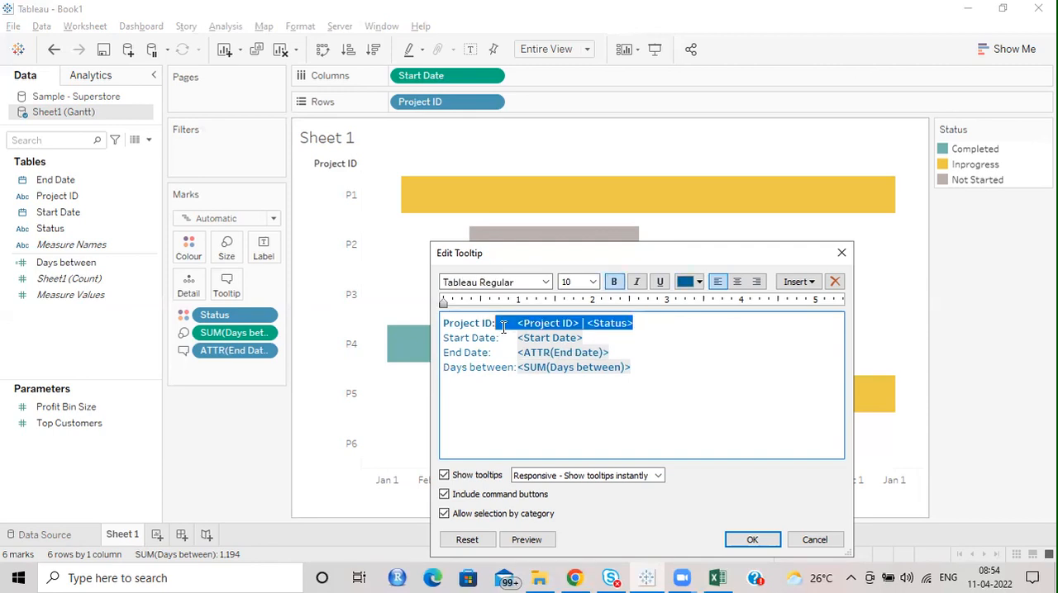
left_click(615, 281)
left_click(750, 540)
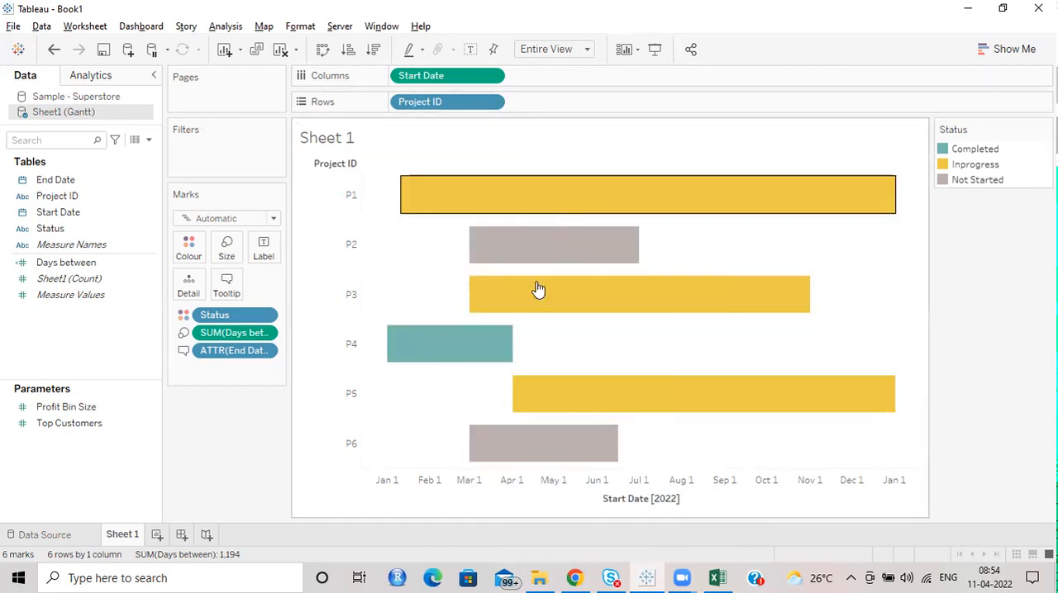
right_click(513, 483)
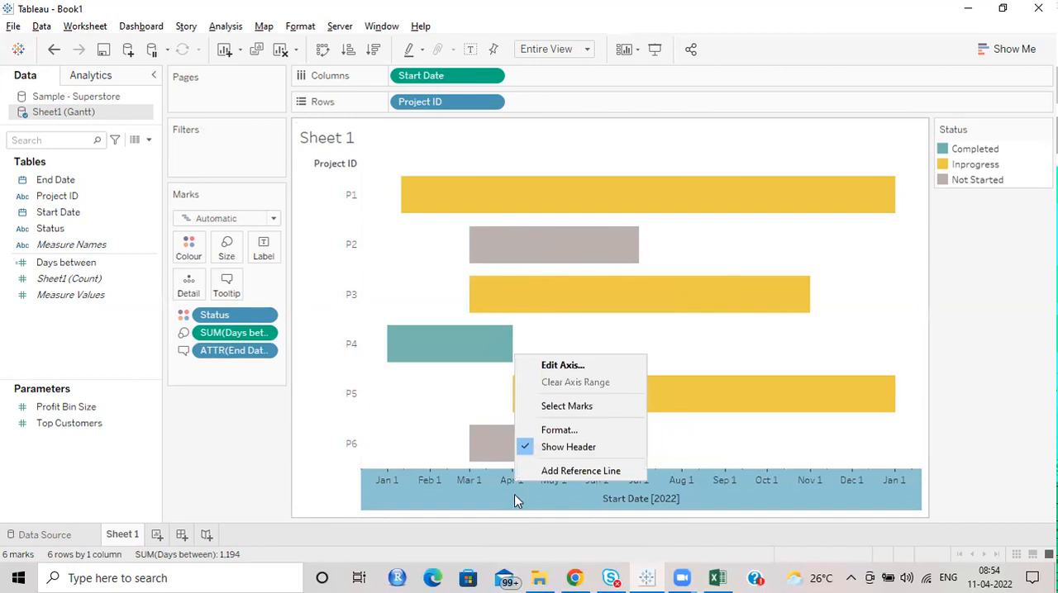
left_click(598, 478)
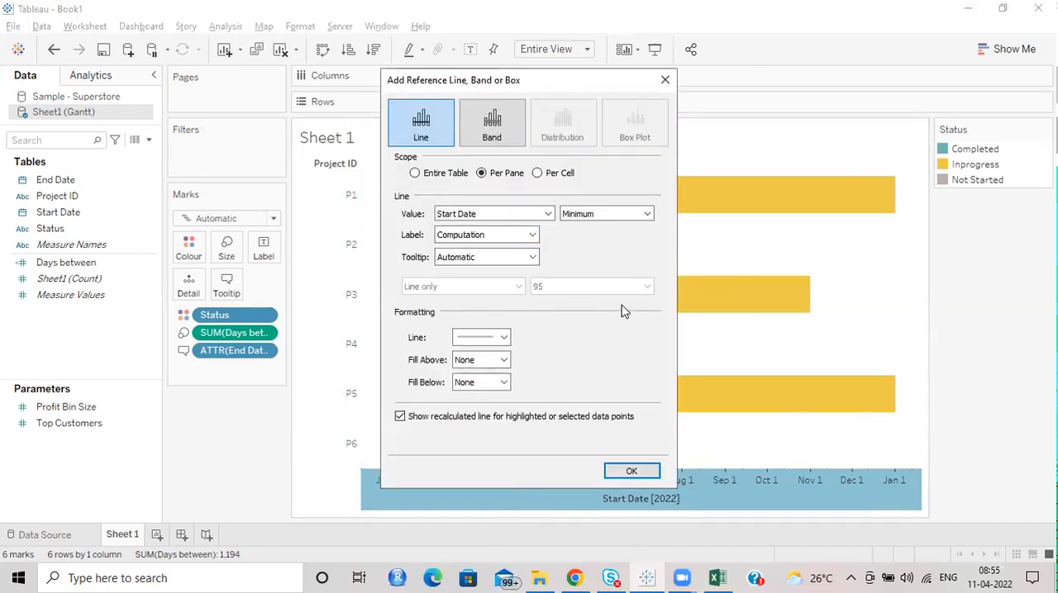
left_click(547, 214)
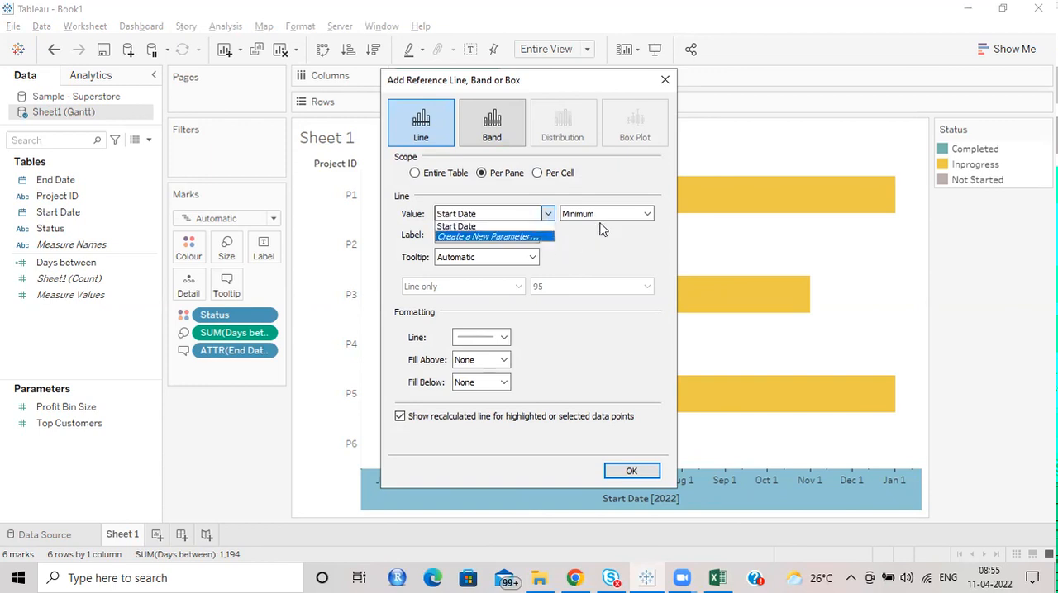
left_click(665, 80)
left_click(665, 80)
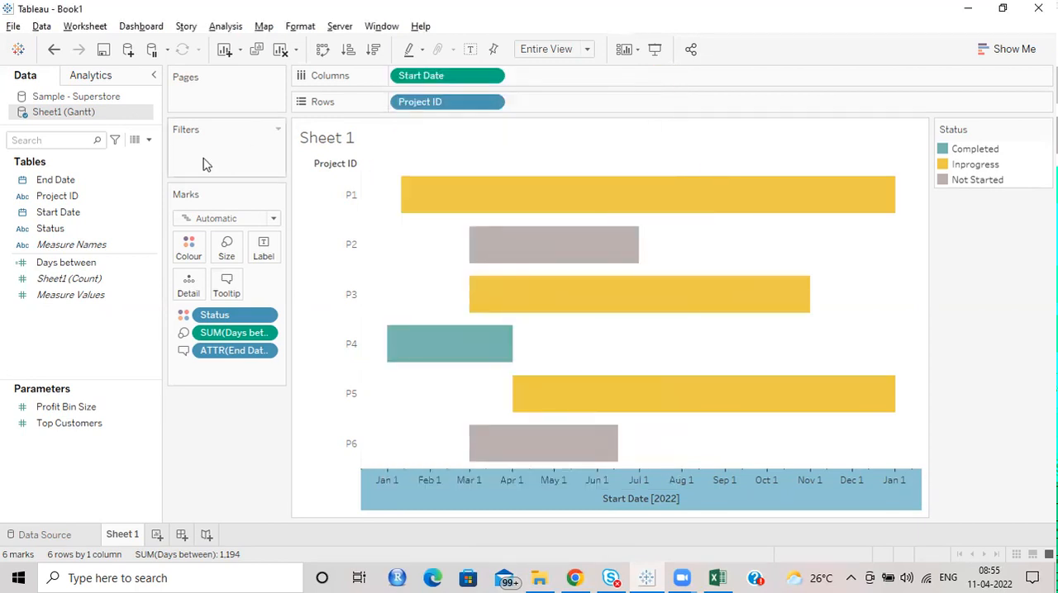
Step: Create a calculated field named Today with the formula TODAY() in the Gantt data source
left_click(149, 140)
left_click(57, 156)
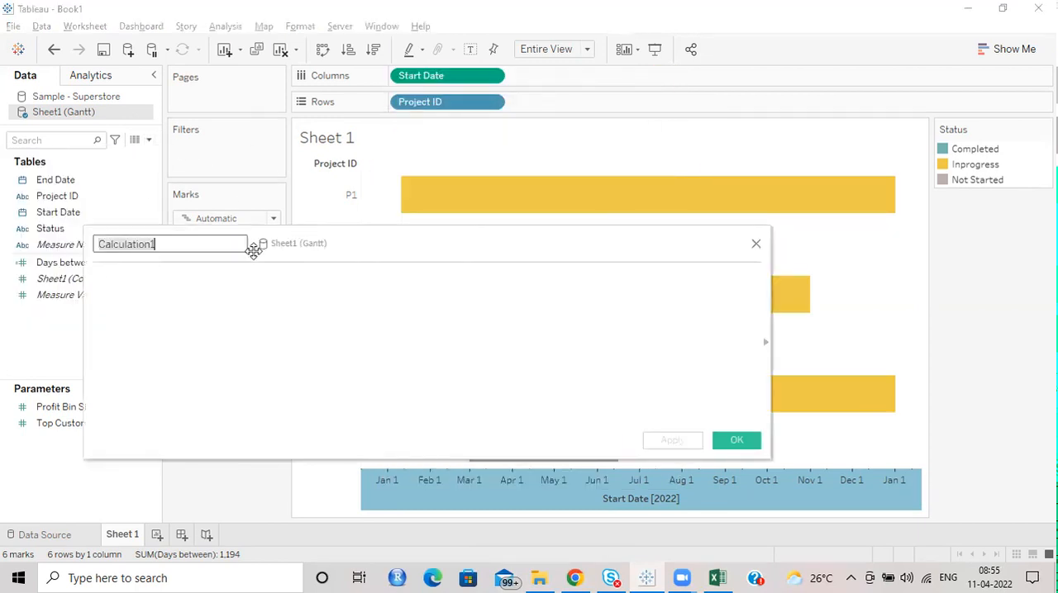
type("Today")
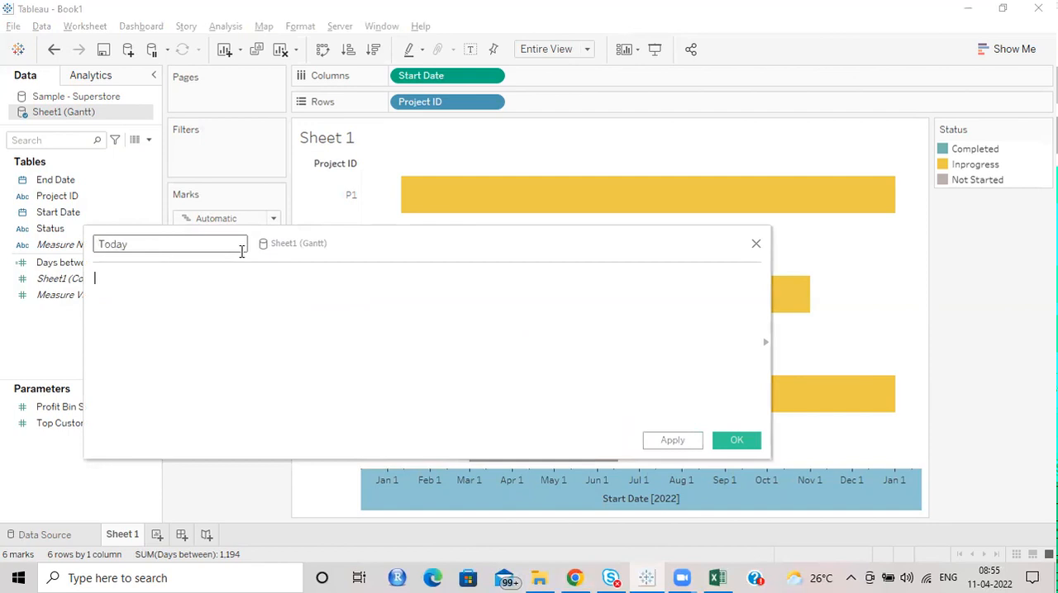
key("Tab")
type("toda")
key("Return")
left_click(717, 440)
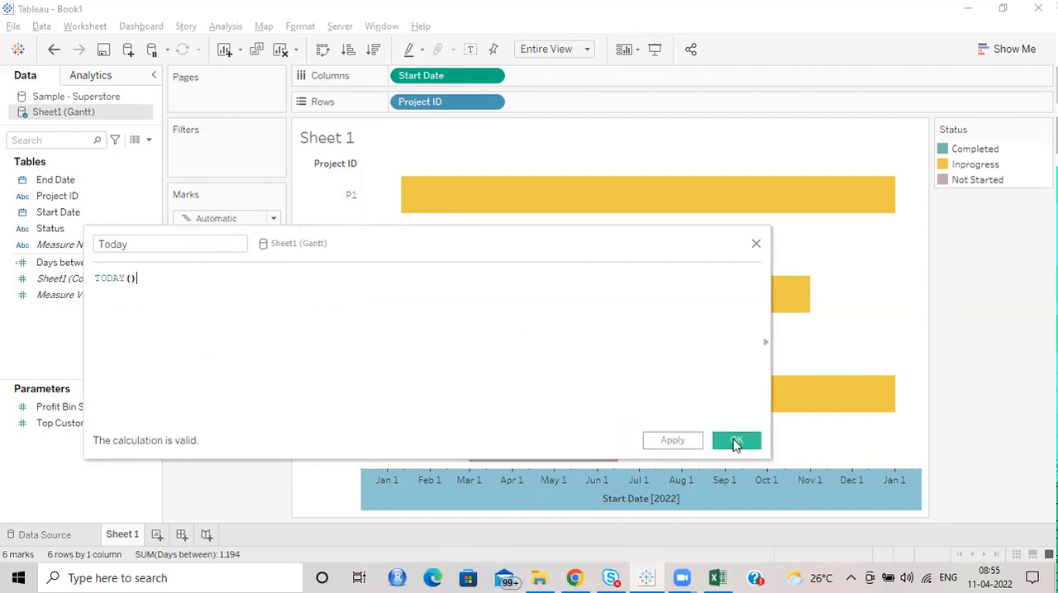
right_click(485, 492)
left_click(539, 482)
left_click(536, 217)
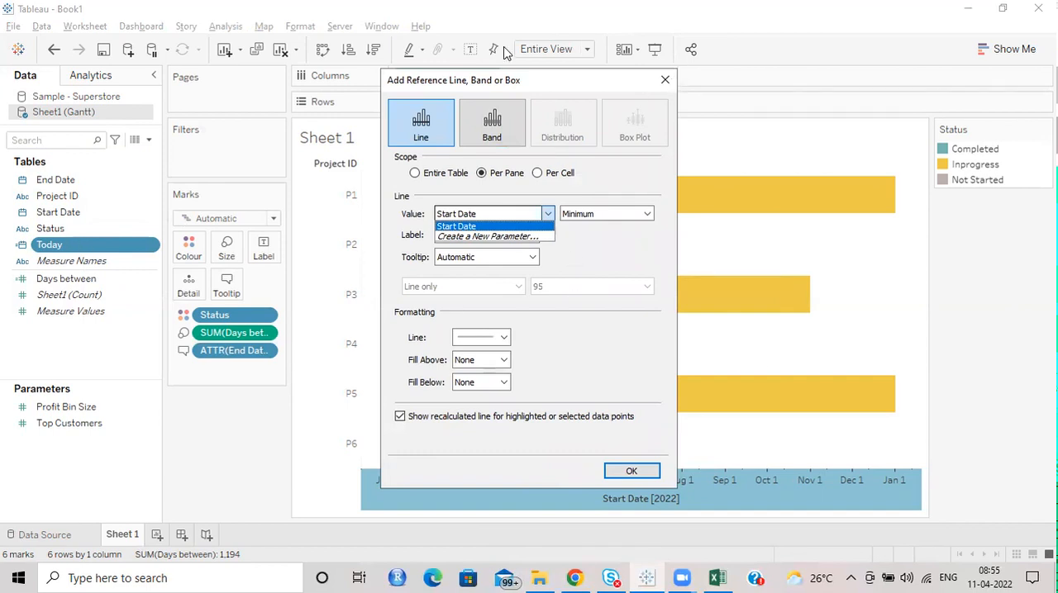
left_click(665, 80)
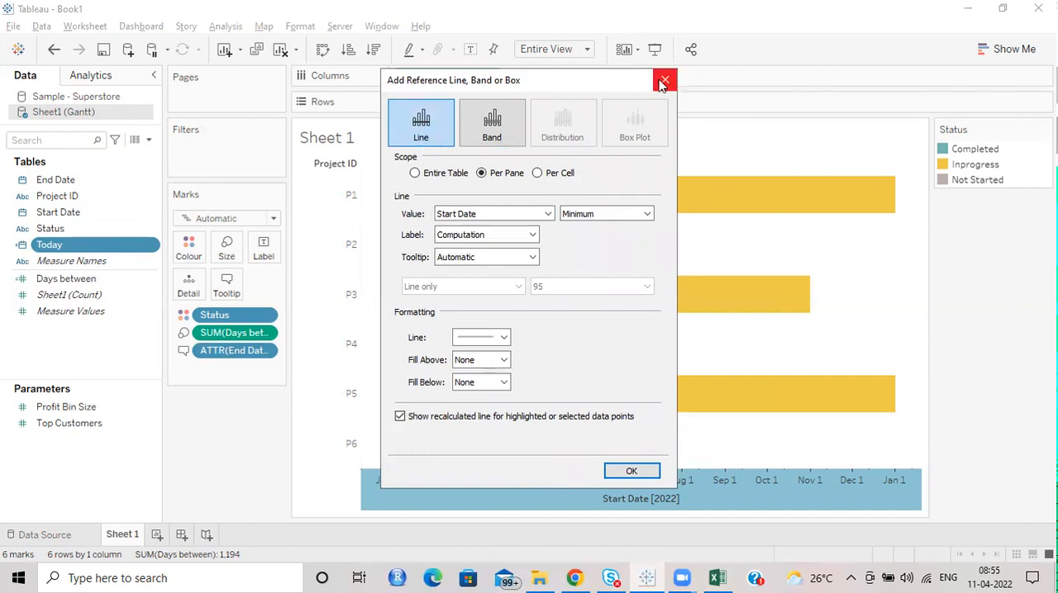
left_click(666, 80)
Step: Add the Today field to the marks as a detail and set it to Exact Date
left_click_drag(69, 243, 221, 403)
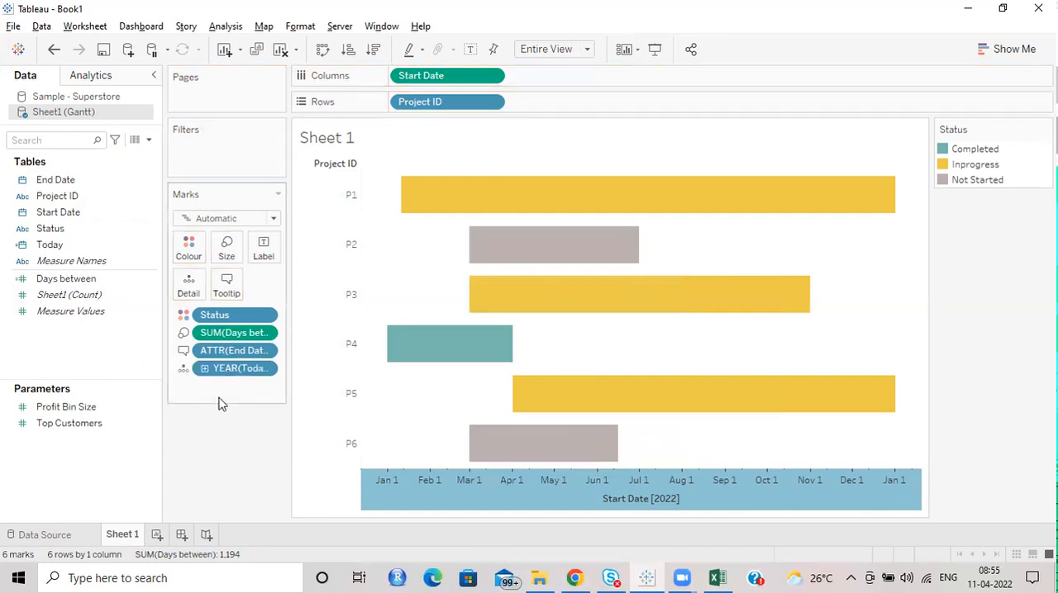
left_click(269, 368)
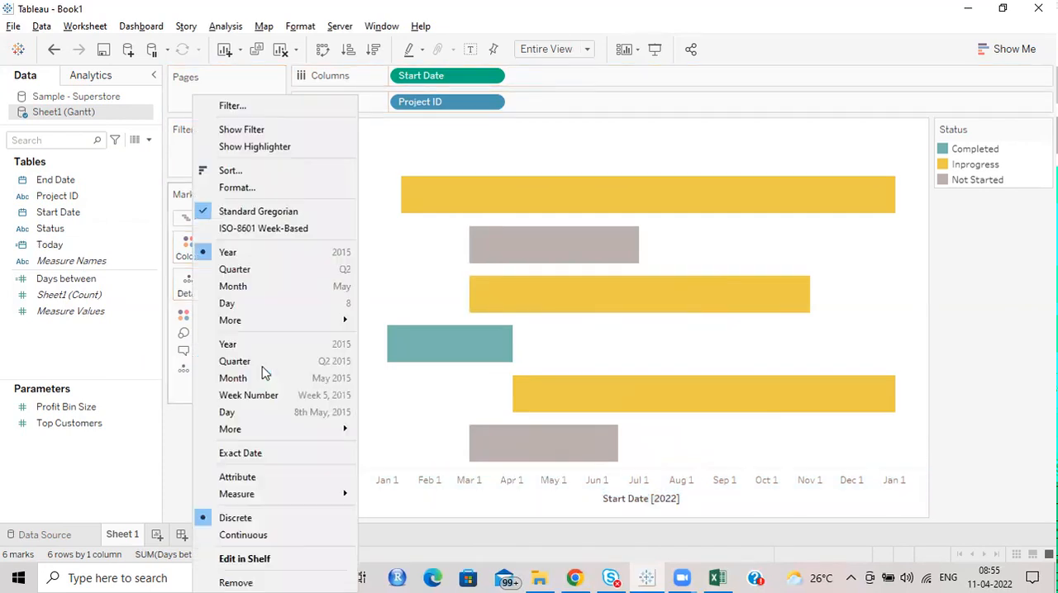
left_click(248, 452)
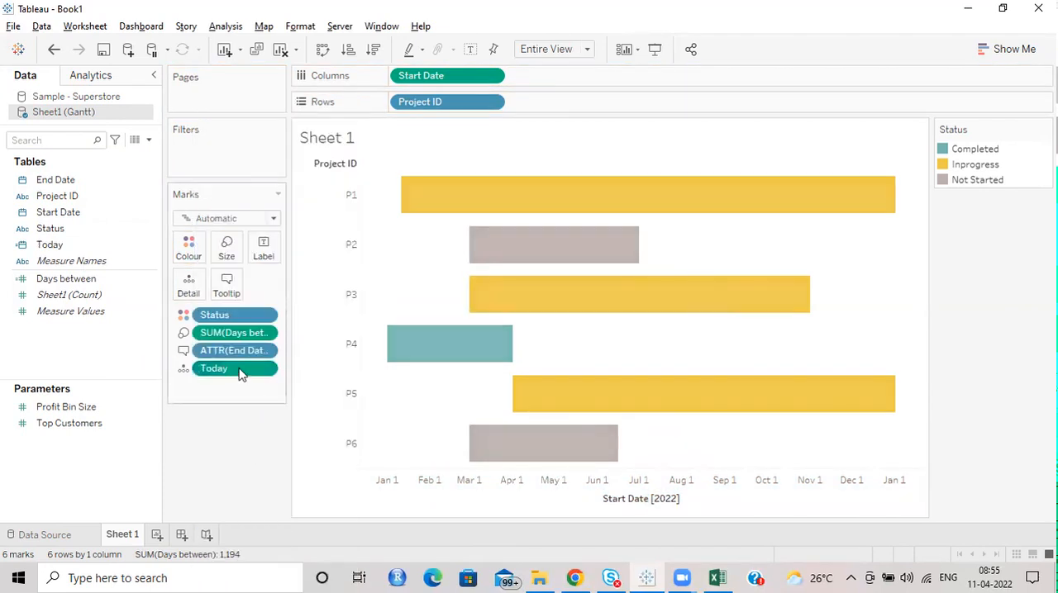
Step: Add a reference line to the Start Date axis based on Today, with its label set to Value and a dashed line style
right_click(514, 483)
left_click(568, 468)
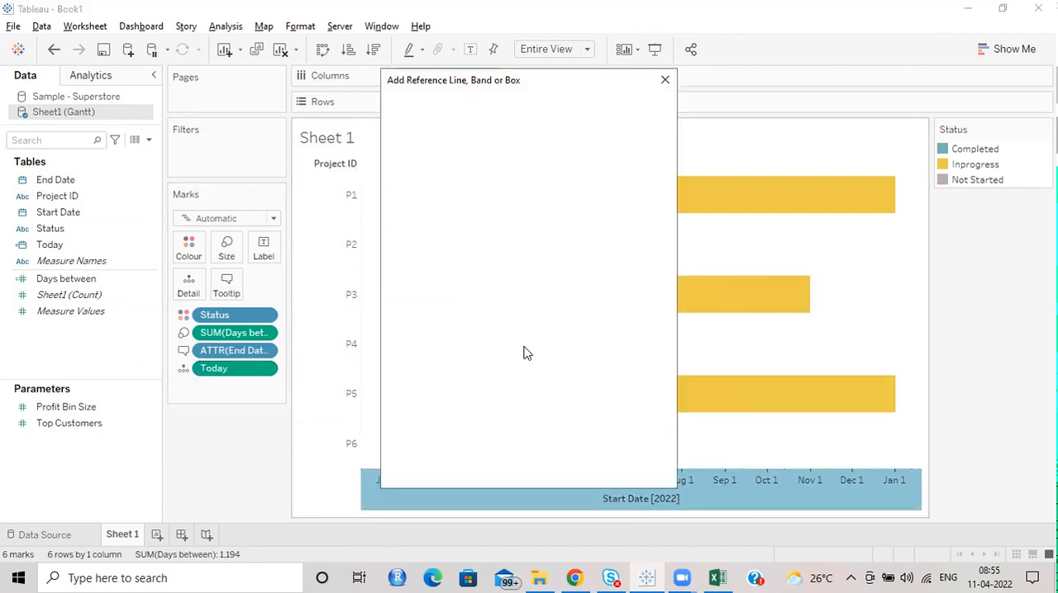
left_click(529, 217)
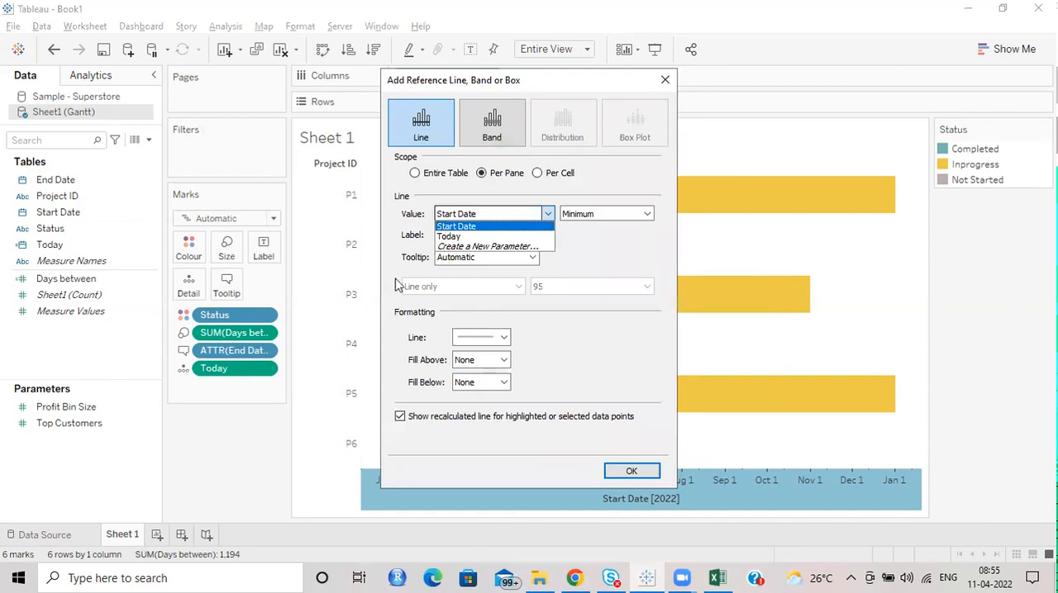
left_click(451, 236)
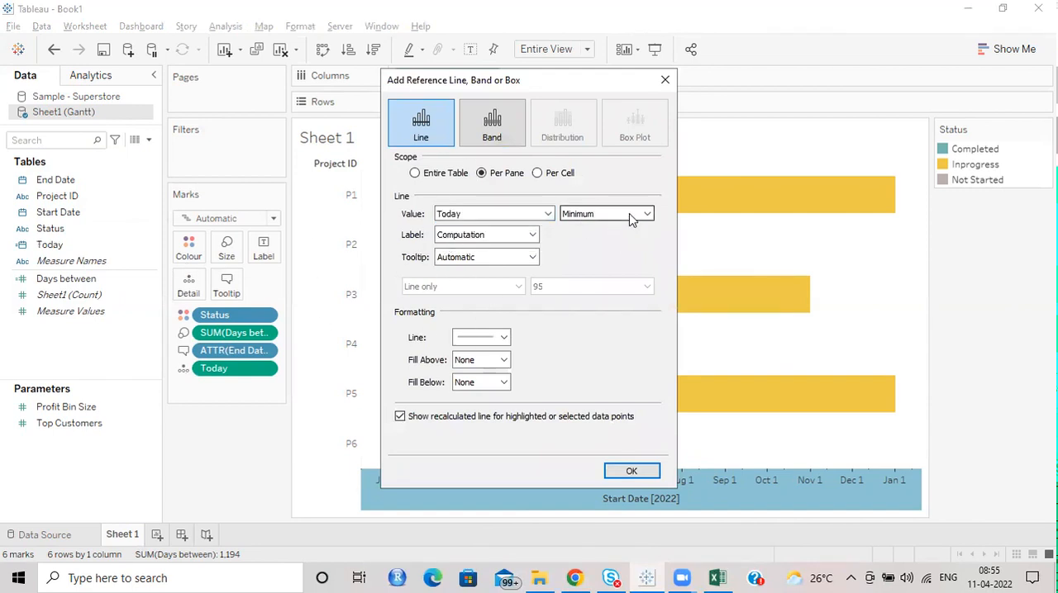
left_click(531, 235)
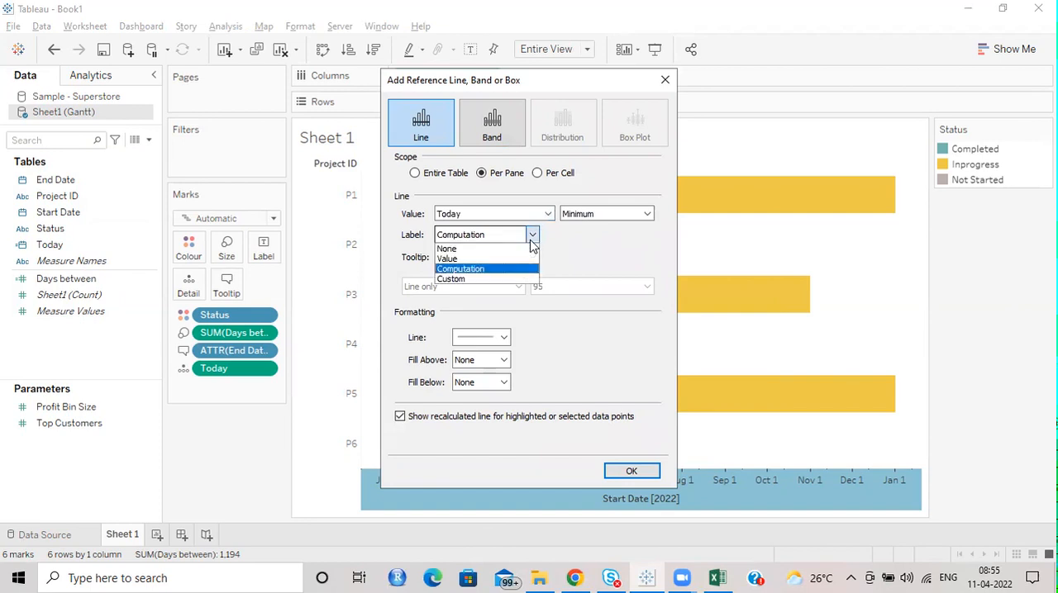
left_click(501, 263)
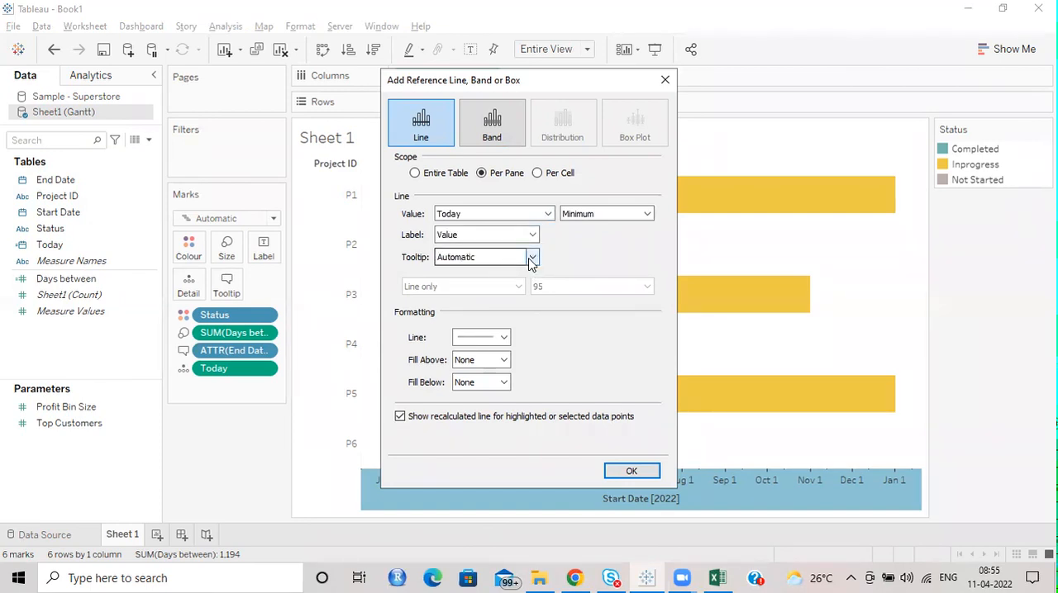
left_click(502, 337)
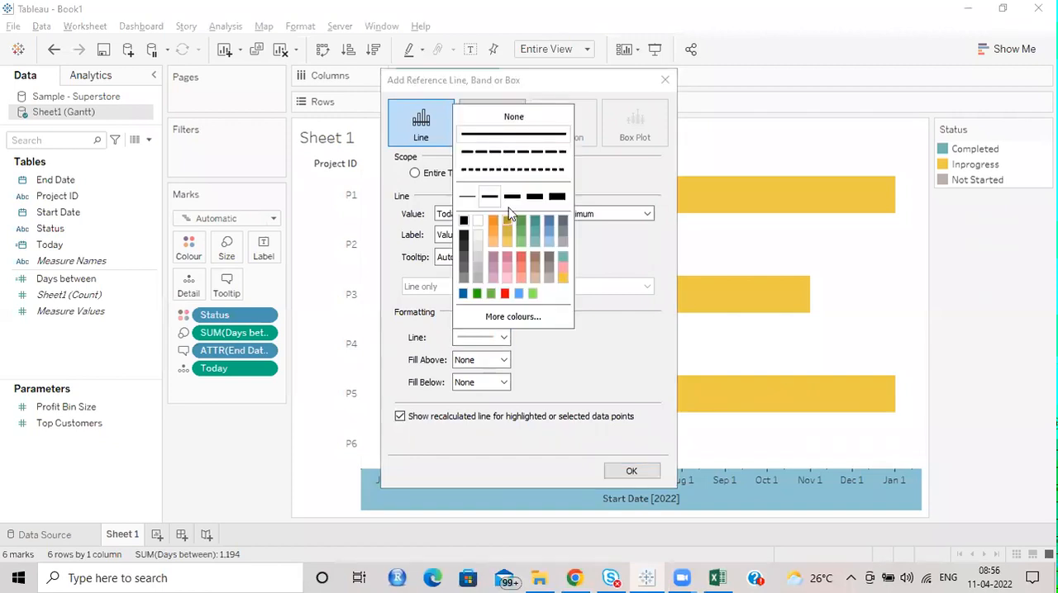
left_click(498, 151)
left_click(546, 376)
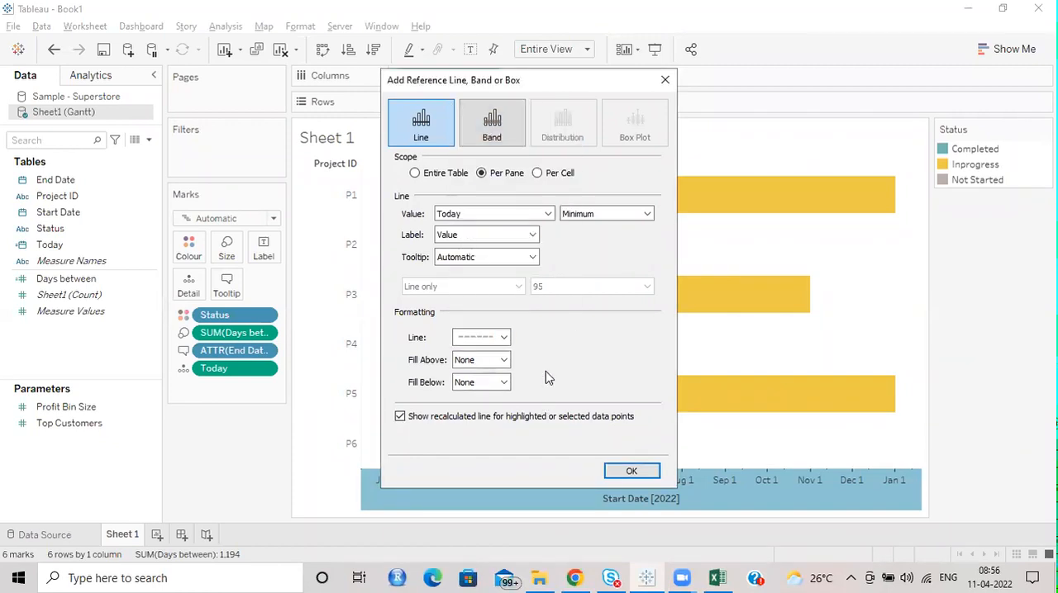
left_click(631, 472)
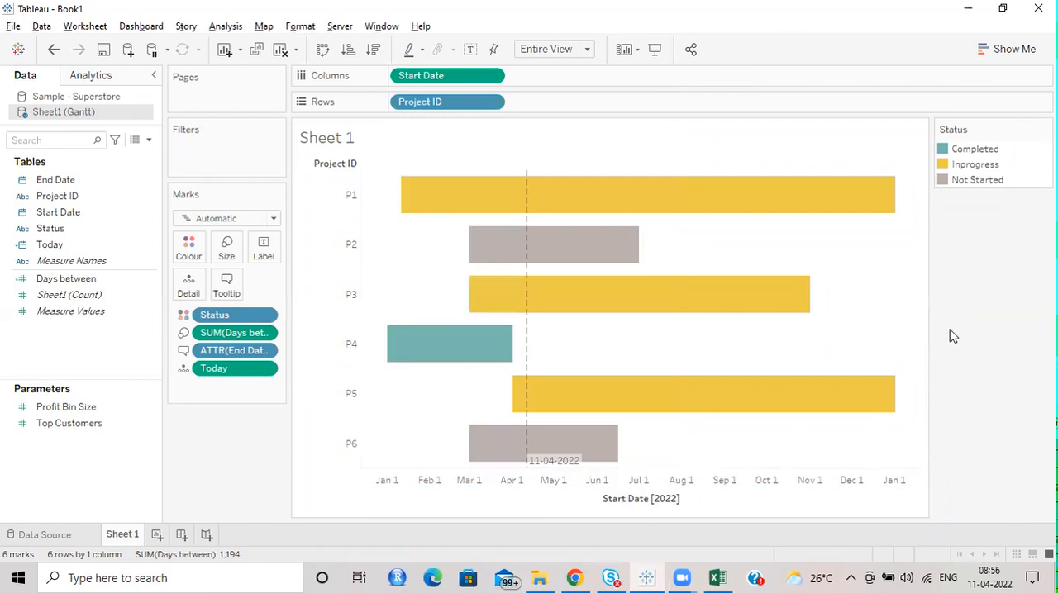
mouse_move(526, 336)
Step: Rename the Sheet 1 worksheet as Gantt Chart
double_click(132, 533)
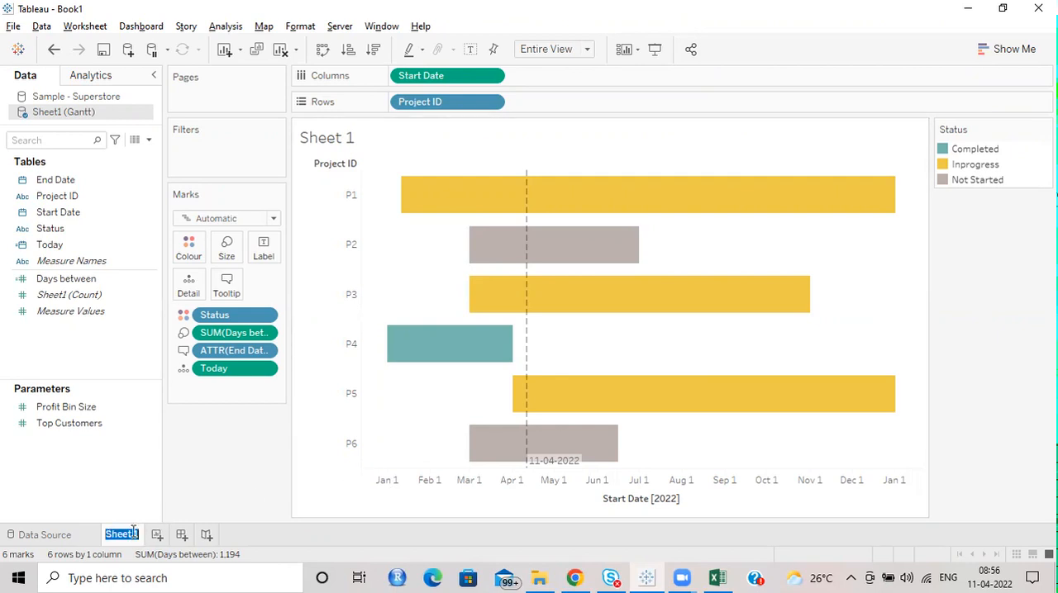
type("Gantt Chart")
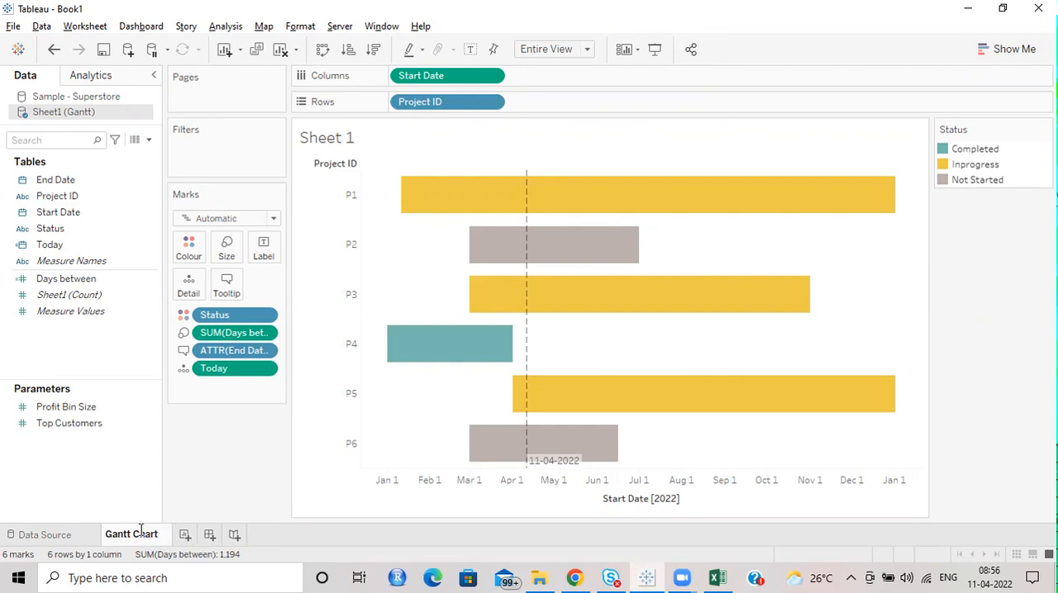
key("Return")
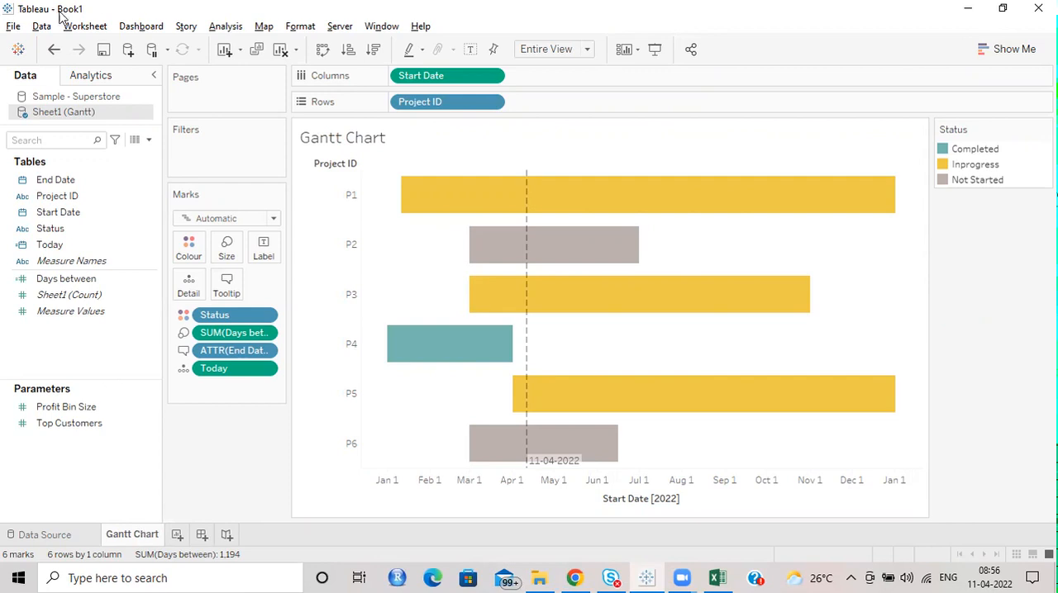
Step: Create a new worksheet and switch it to the Sample - Superstore data source
left_click(177, 535)
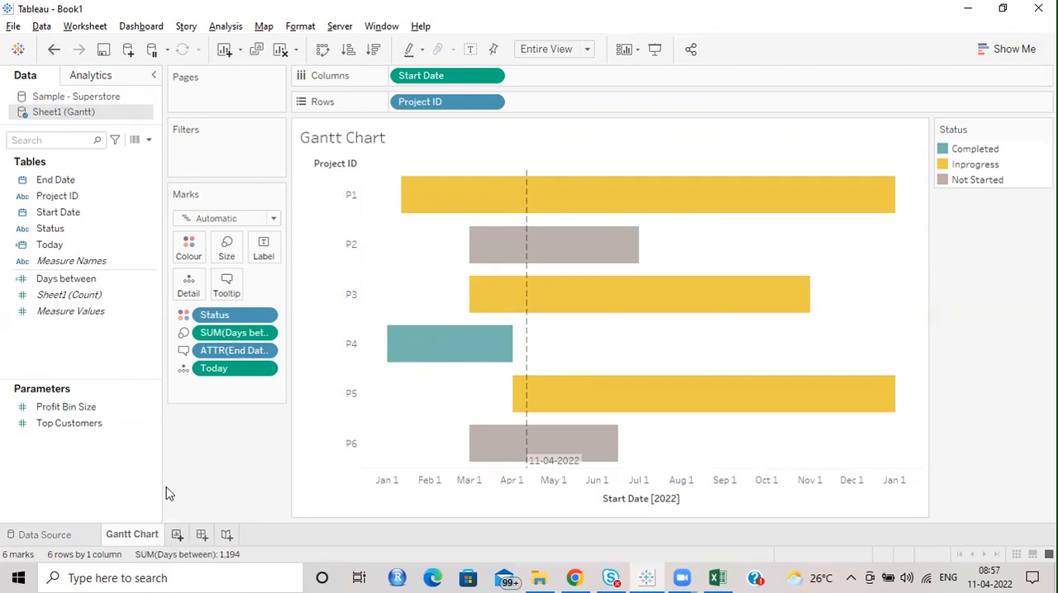
left_click(93, 99)
left_click(73, 260)
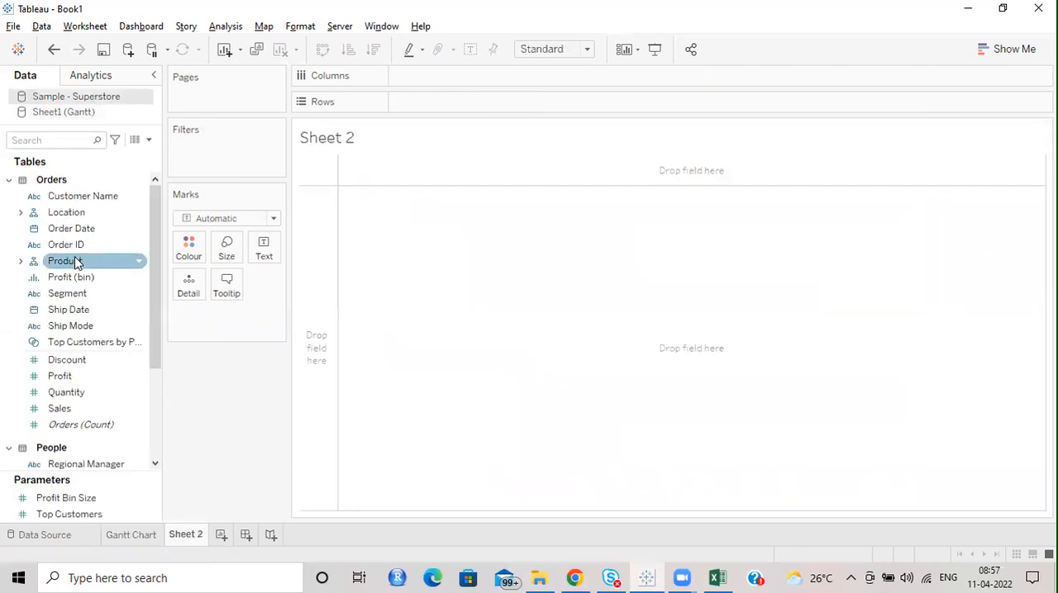
scroll(77, 277, "down", 2)
scroll(78, 277, "up", 2)
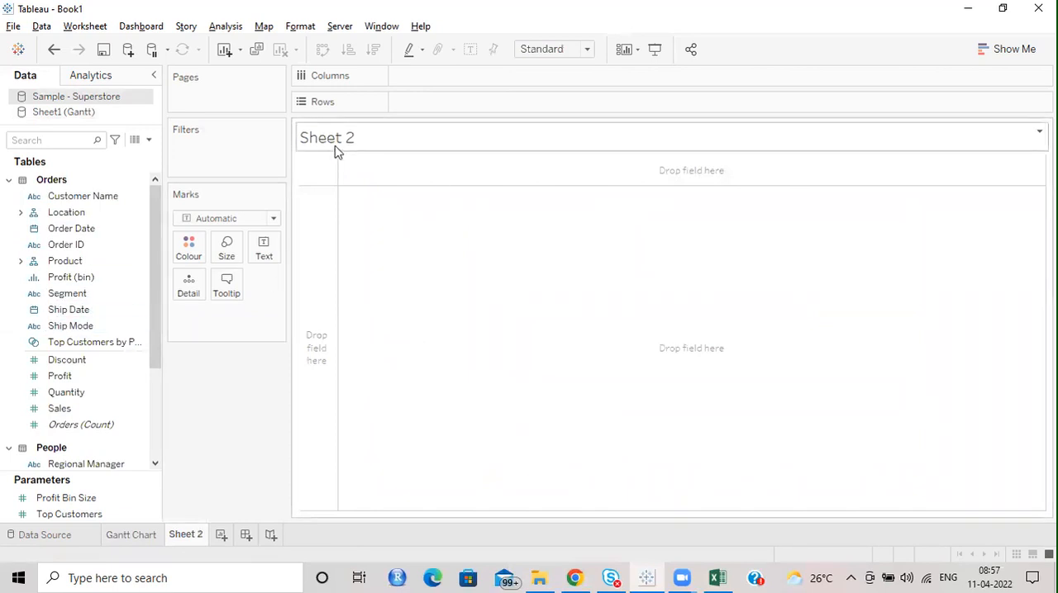
Step: Rename the new Sheet 2 worksheet as Homework
double_click(198, 534)
type("Homework")
key("Return")
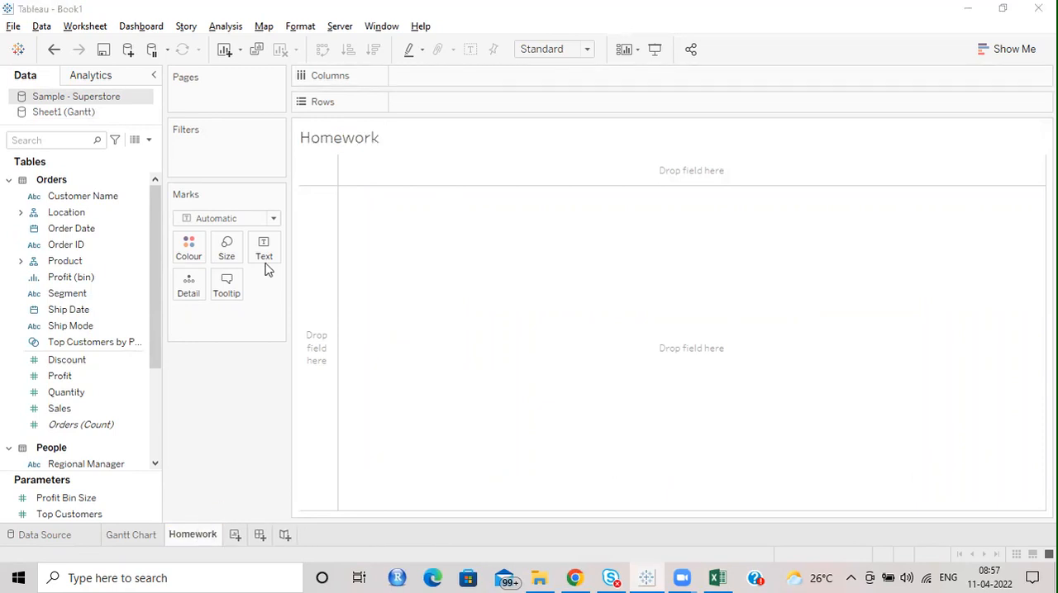
Step: Replace the Homework sheet's title text with "Create a Gantt chart using Order Date and Ship Date"
double_click(361, 146)
key("ctrl+a")
type("Createa")
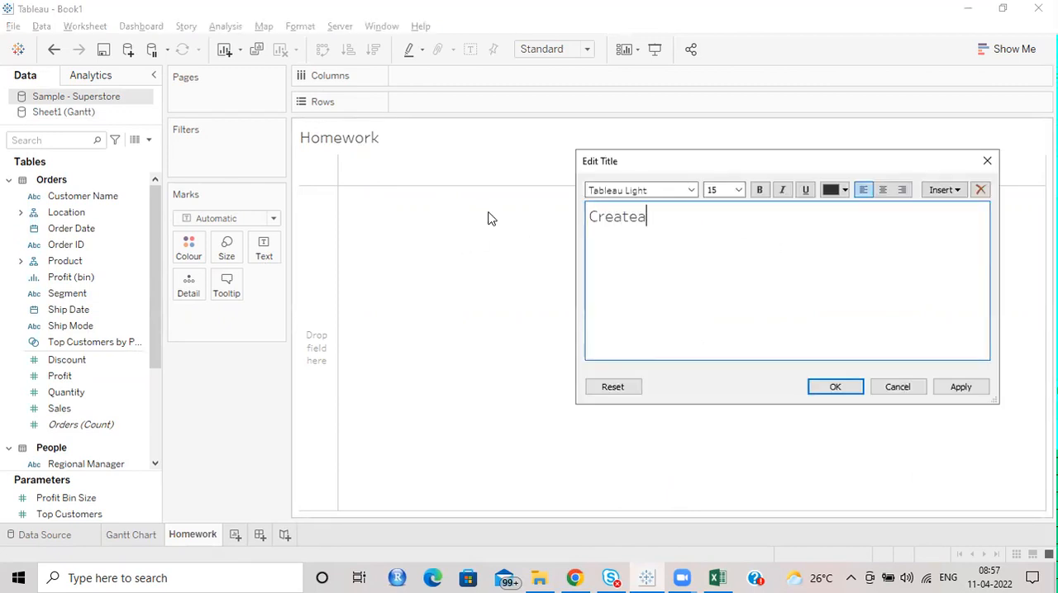
key("BackSpace")
type("a Gantt chart using")
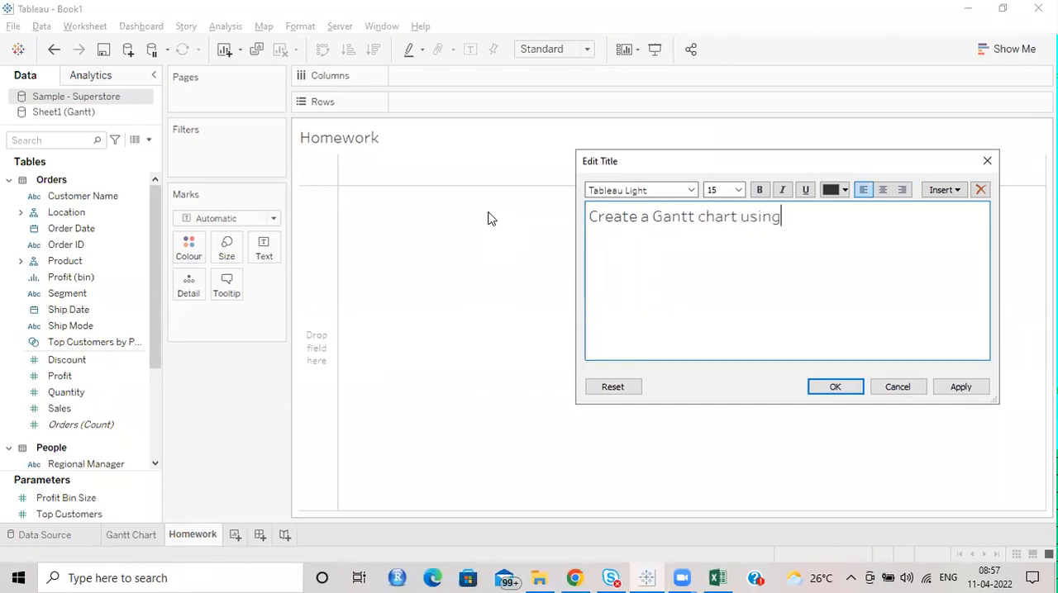
type(" Order Date and Shi")
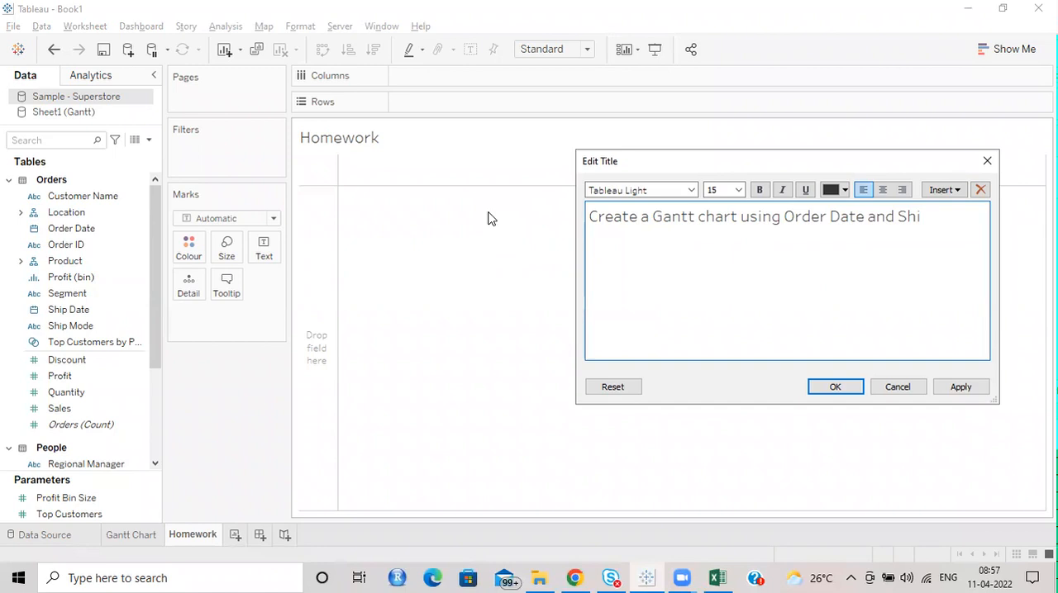
type("p Date")
Step: Extend the Homework title text with "to showcase the days it takes for the products to be delivered"
type("to show")
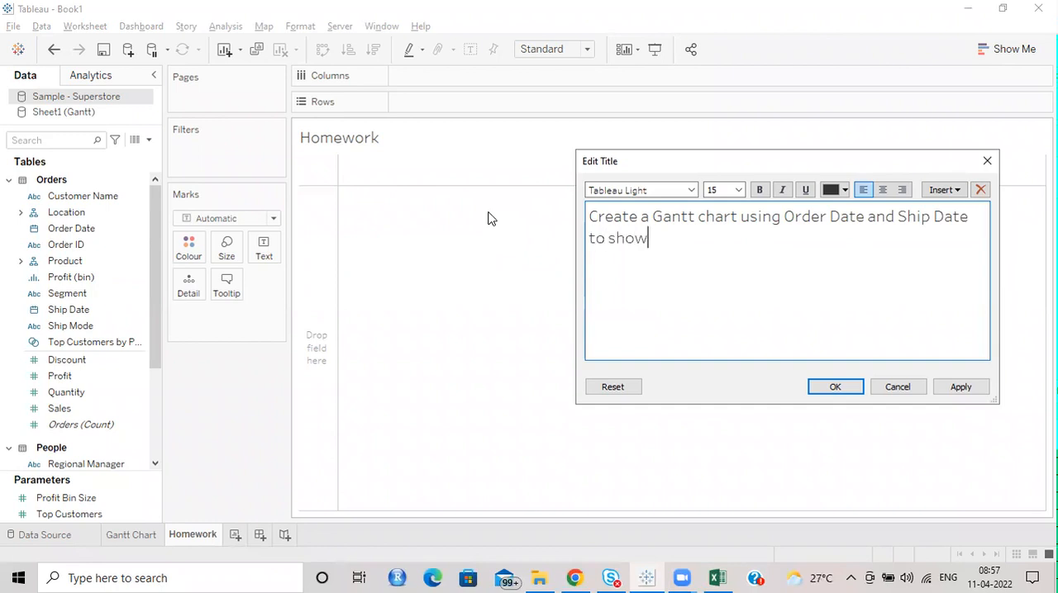
type("case the")
key("BackSpace")
key("BackSpace")
key("BackSpace")
key("BackSpace")
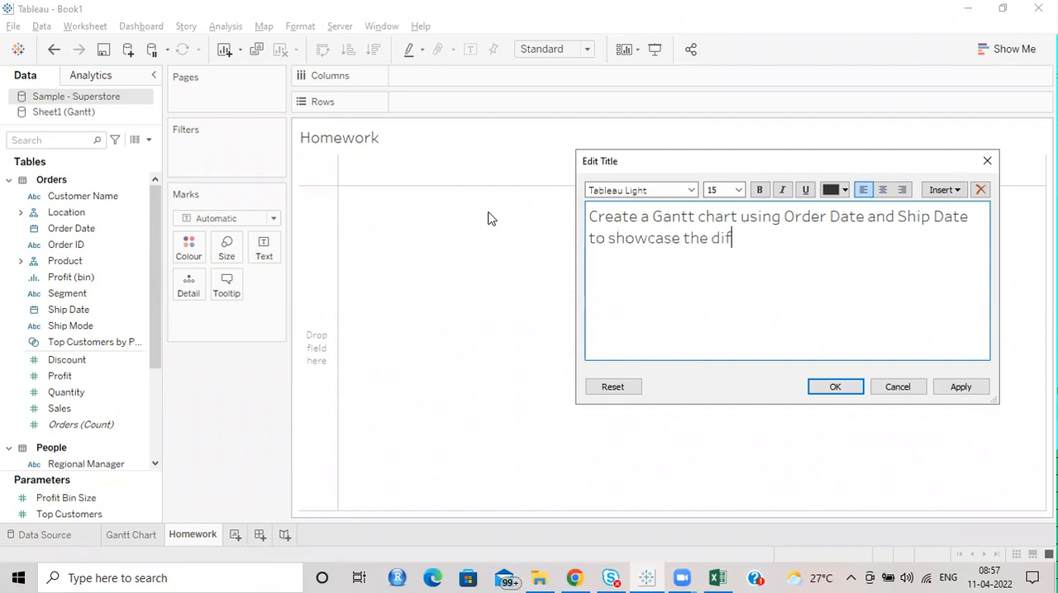
type("days it ")
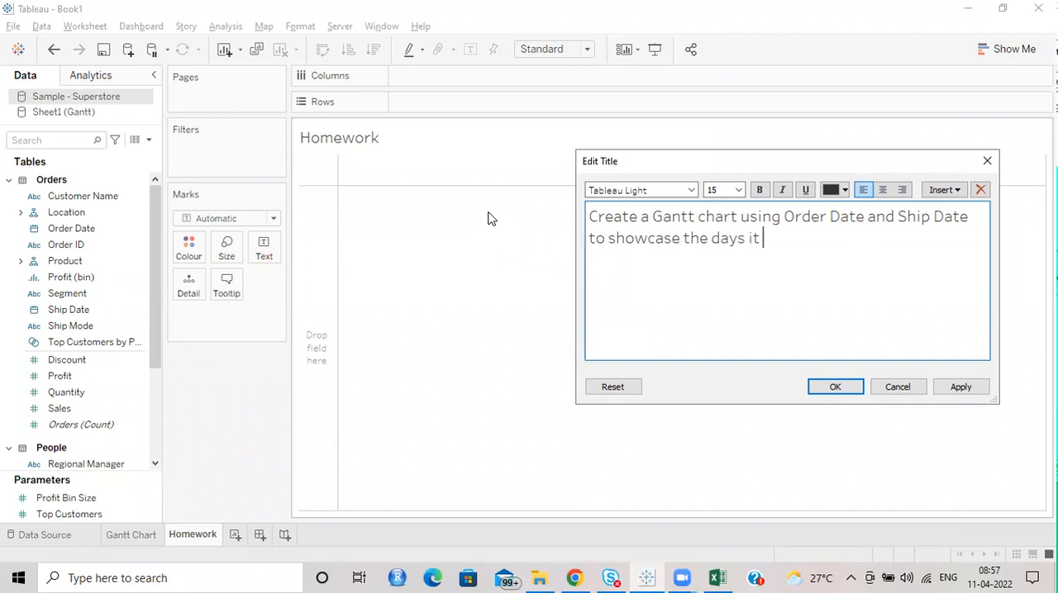
type("takes for the pr")
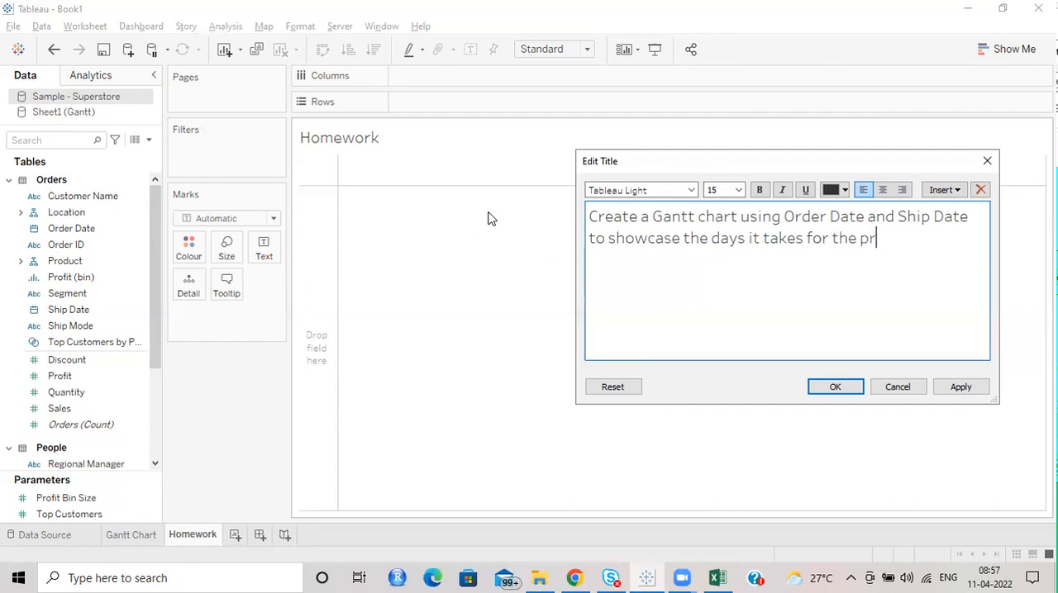
type("oducts to be delibe")
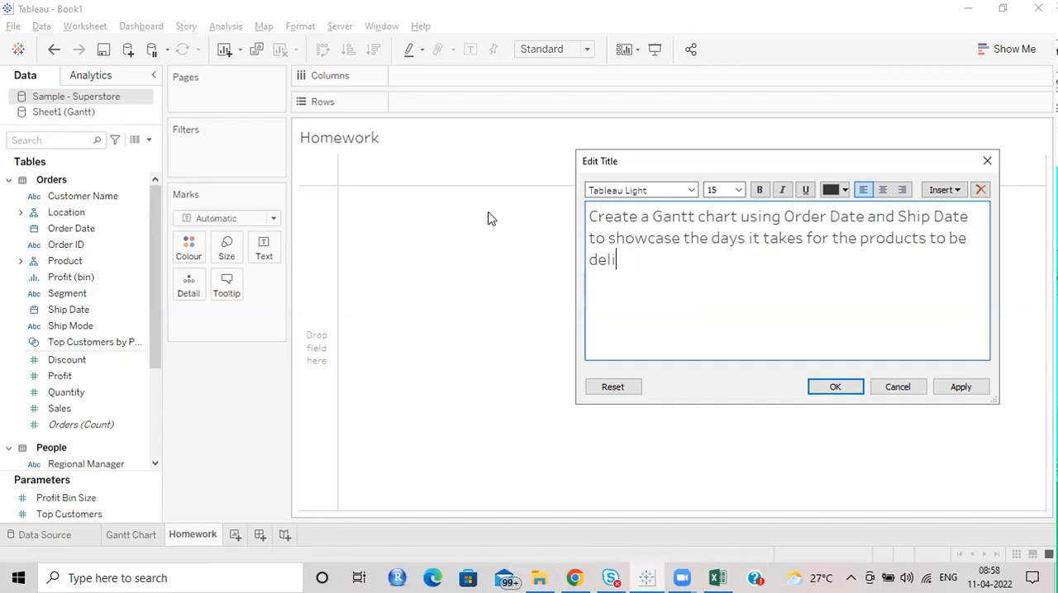
type("ered")
Step: Add the sentence "Use Category and Sub category as filters" to the end of the Homework title
type("Use Ca")
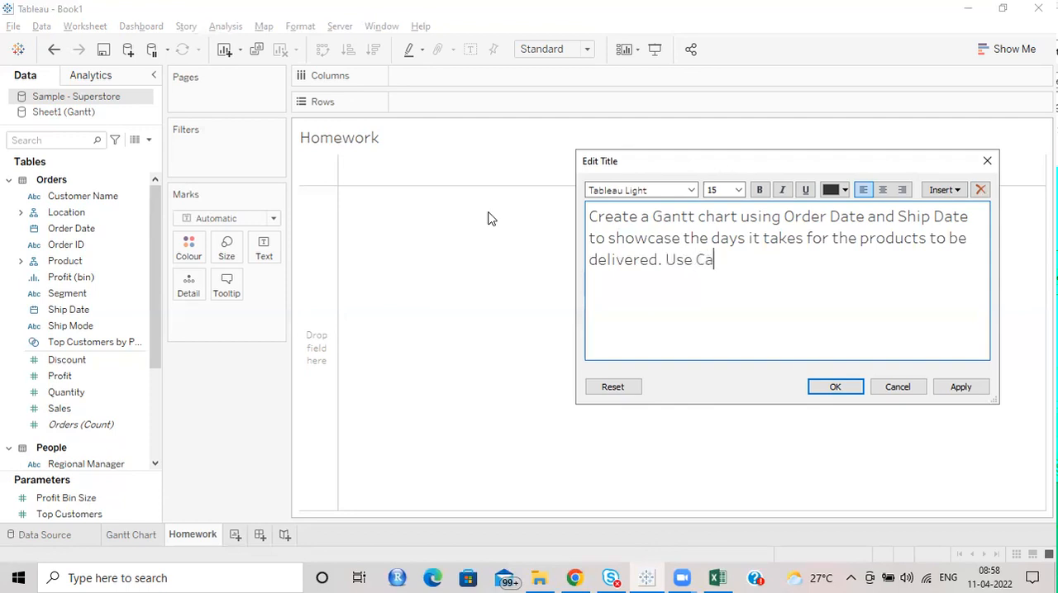
type("tegory an")
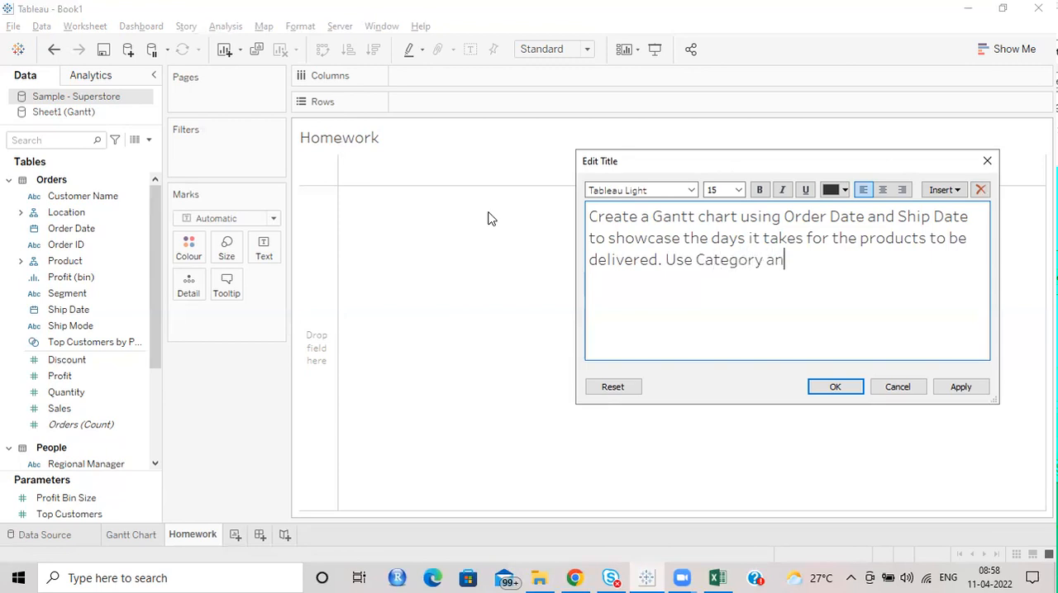
type("d Sub category as")
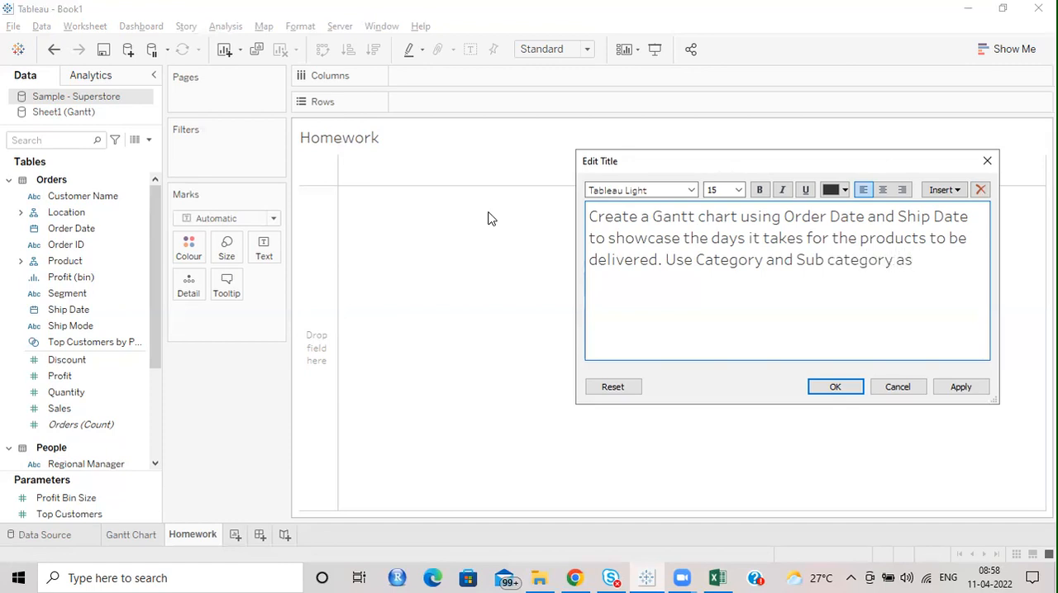
type(" filter")
Step: Format the whole Homework title as bold, blue, size 12 text and apply it to the sheet
left_click_drag(985, 257, 382, 165)
left_click(758, 190)
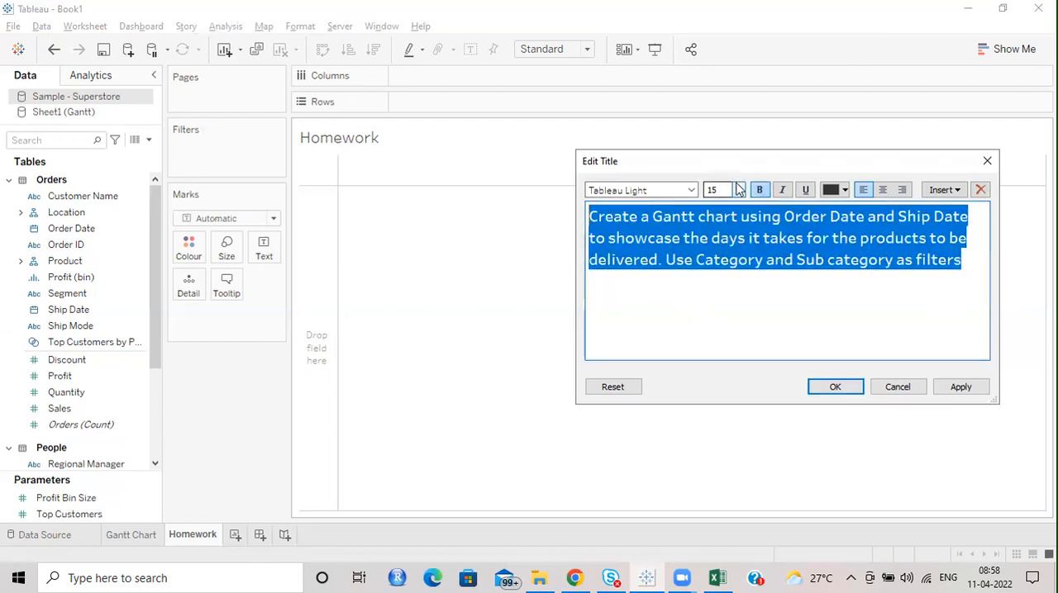
left_click(737, 190)
left_click(844, 190)
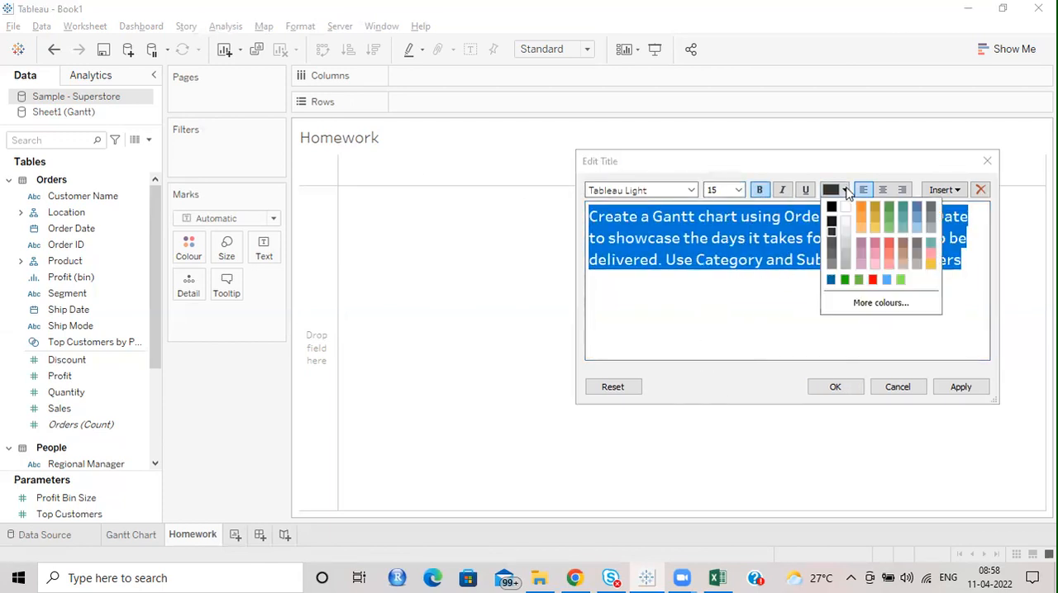
left_click(830, 281)
left_click(738, 190)
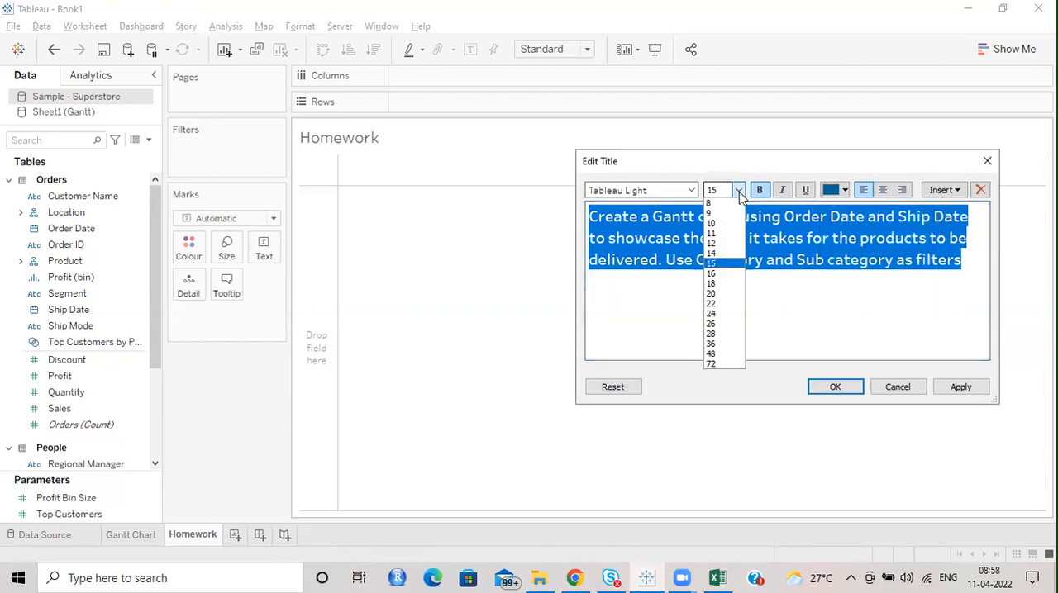
left_click(733, 246)
left_click(844, 389)
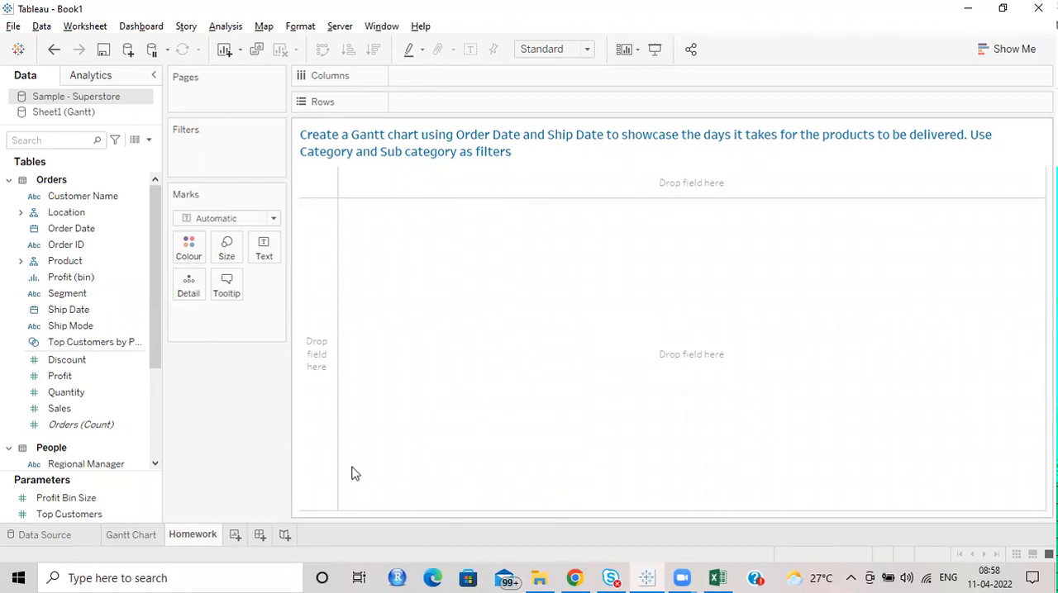
Step: Create a new worksheet and look over the available chart types in Show Me
left_click(235, 535)
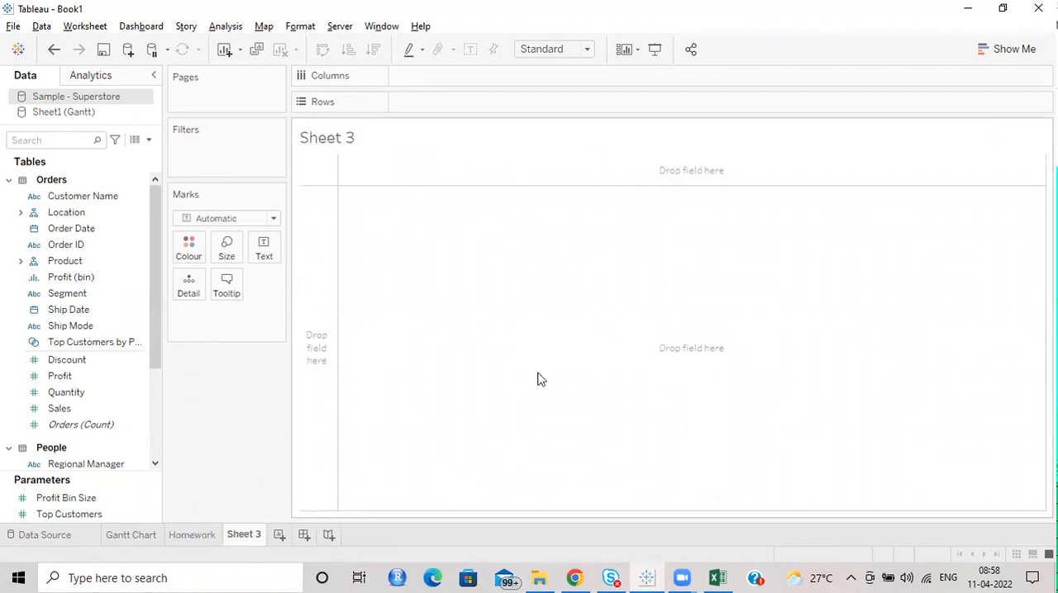
left_click(1014, 50)
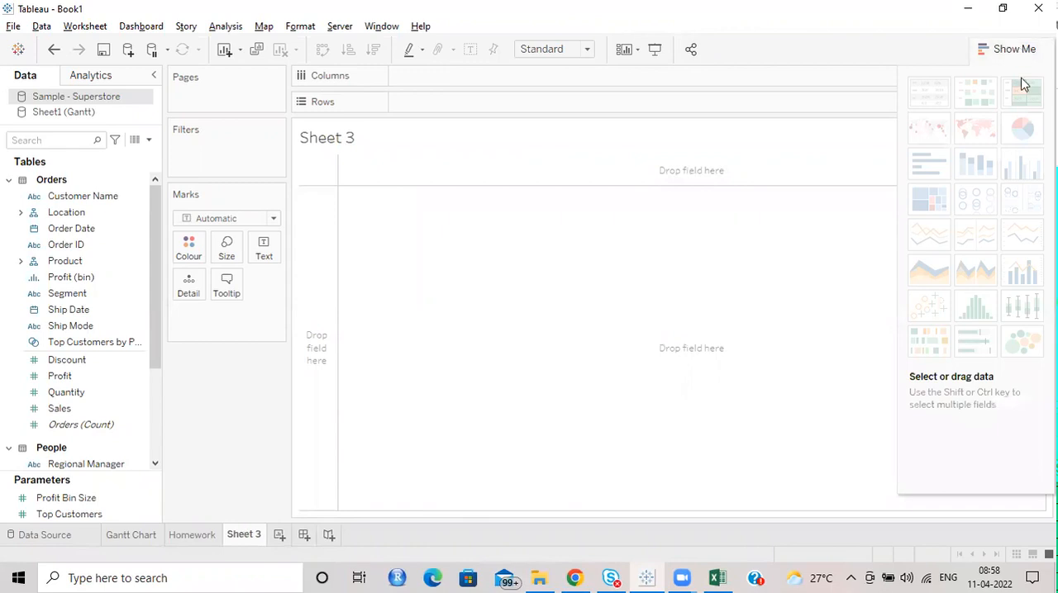
mouse_move(931, 242)
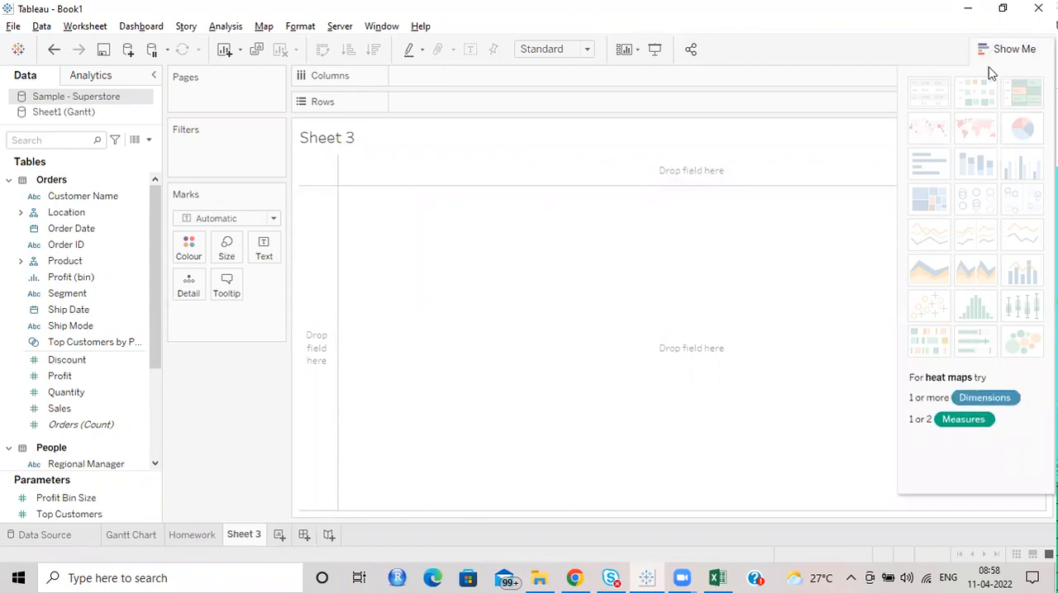
left_click(998, 49)
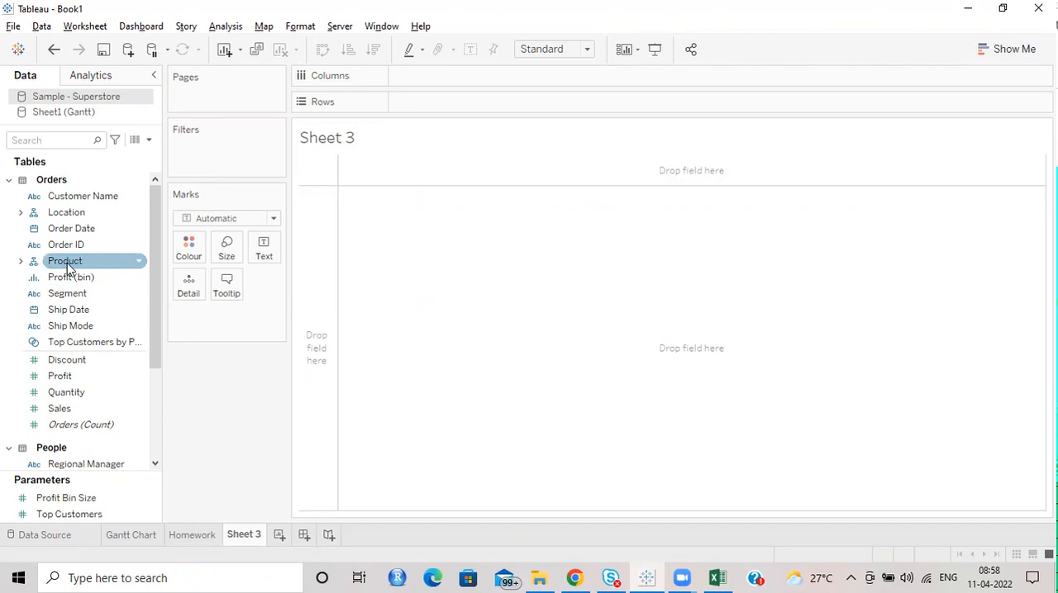
Step: Place Order Date on Columns as an exact date and Sales on Rows
left_click_drag(111, 224, 497, 89)
left_click(491, 76)
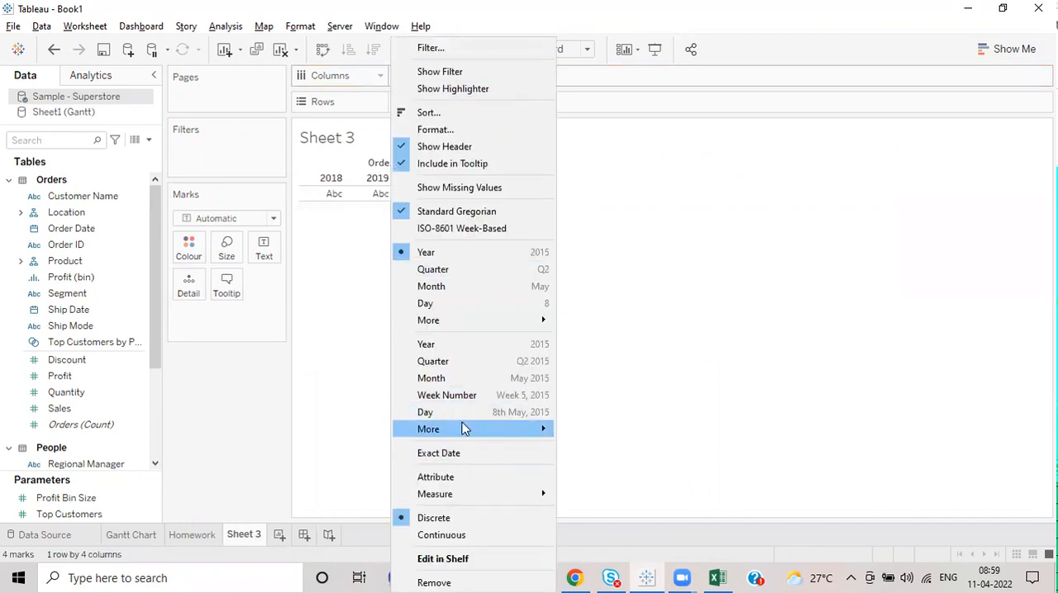
left_click(454, 453)
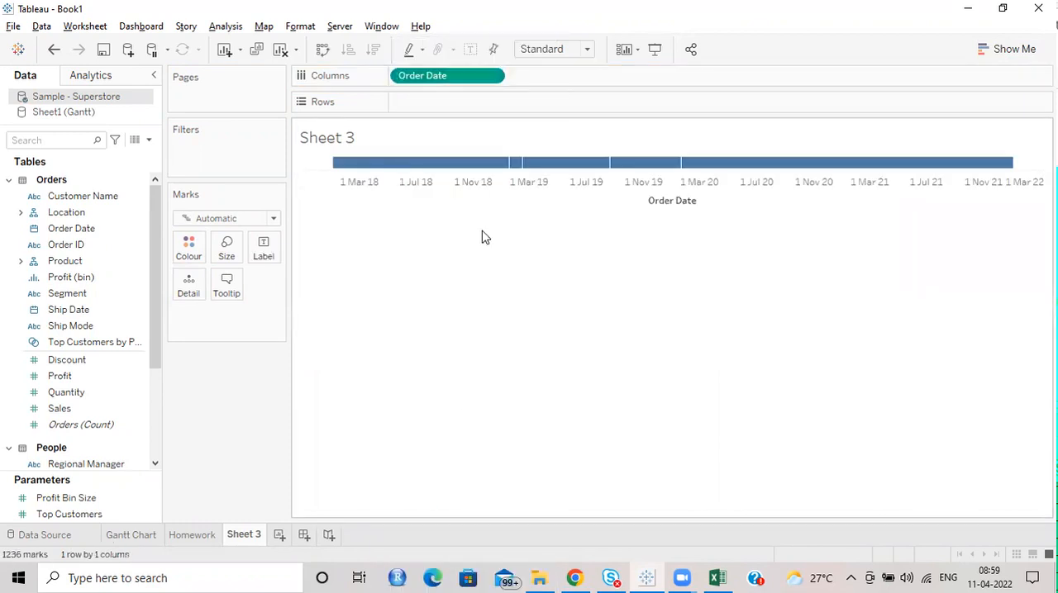
scroll(103, 355, "down", 3)
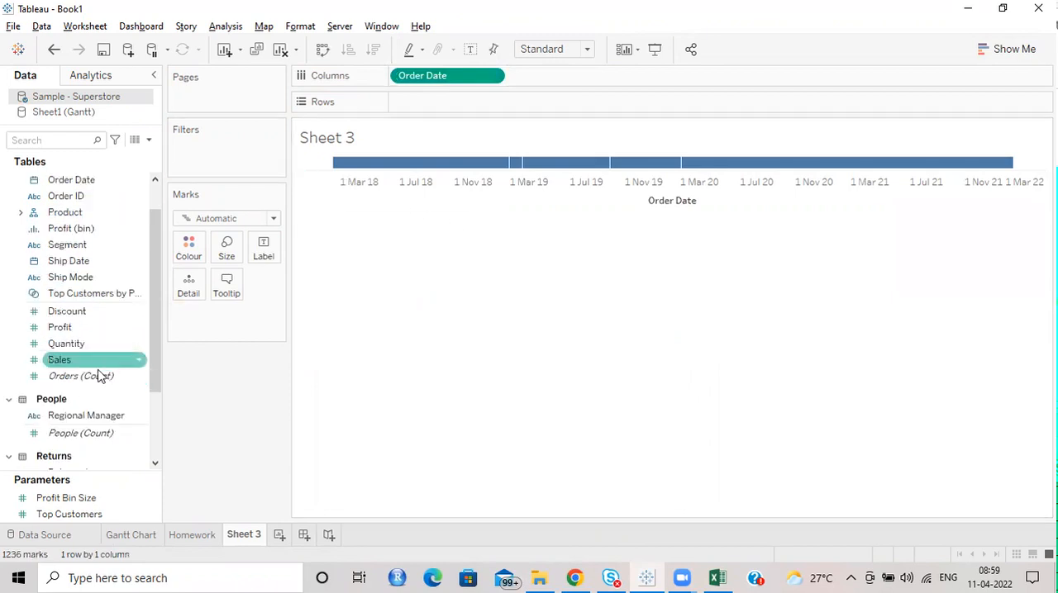
mouse_move(64, 347)
left_mouse_down()
mouse_move(407, 162)
mouse_move(402, 99)
mouse_move(418, 101)
left_mouse_up()
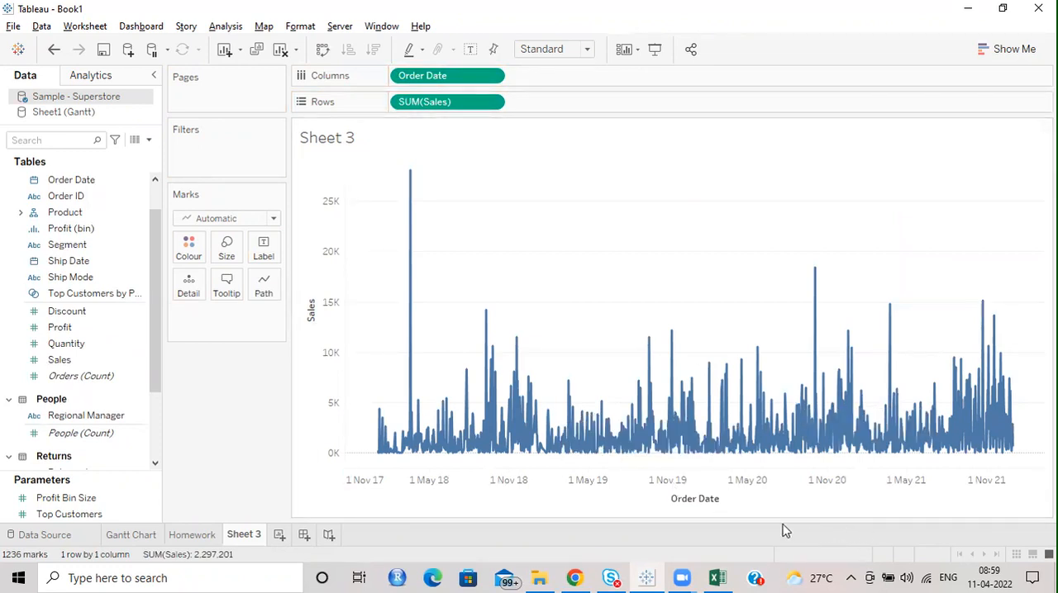
Step: Keep only the line chart's marks from about July to December 2019
left_click_drag(612, 350, 698, 492)
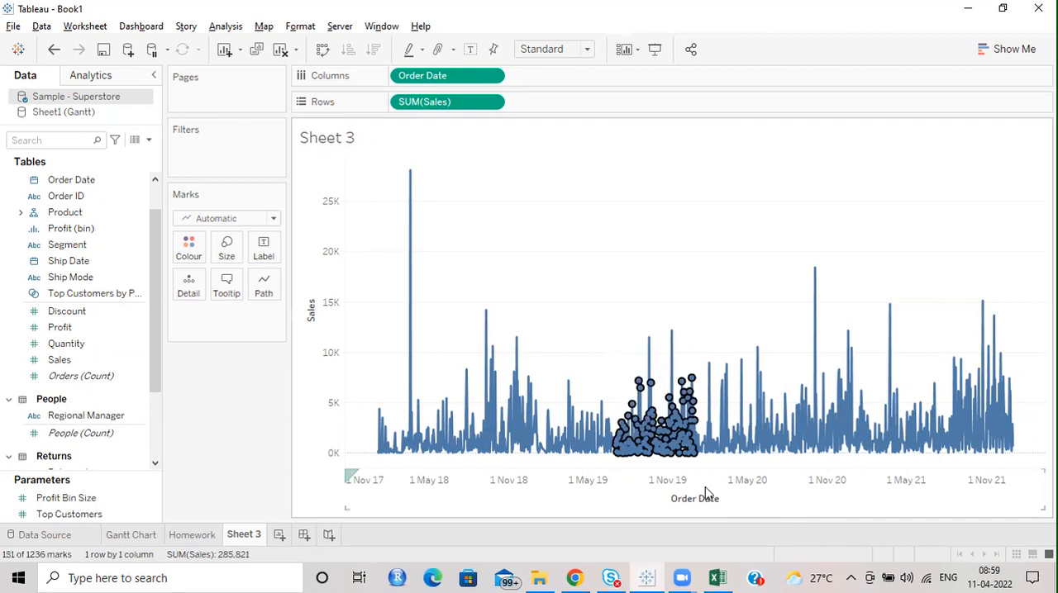
right_click(667, 468)
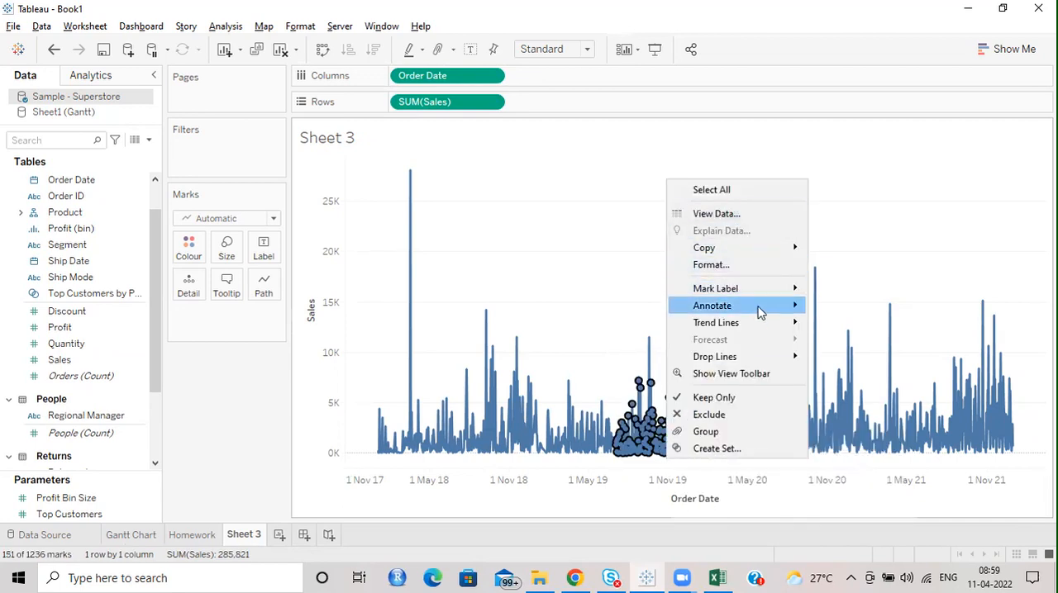
left_click(761, 400)
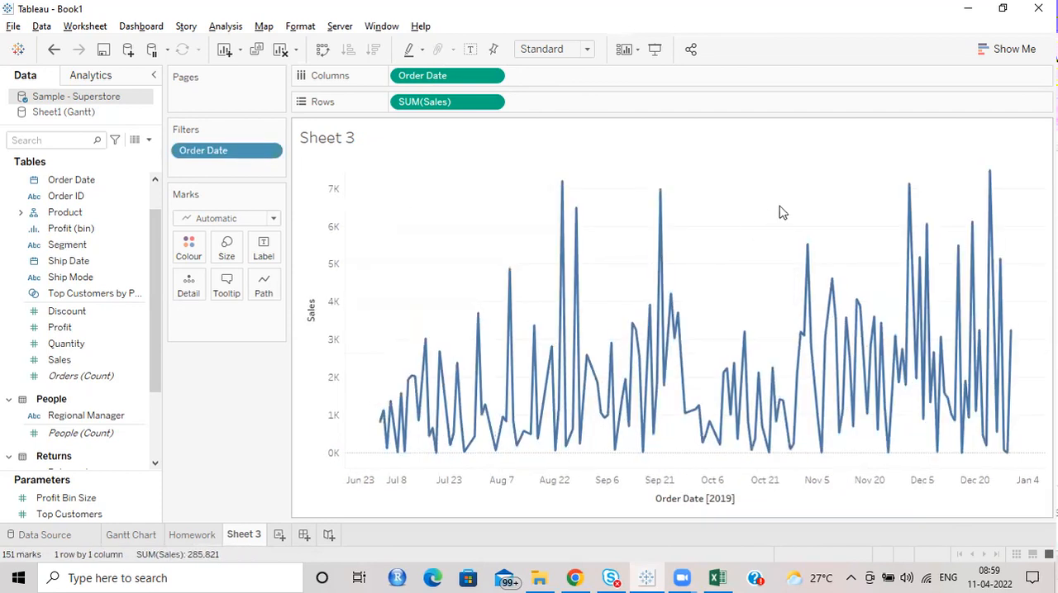
mouse_move(692, 420)
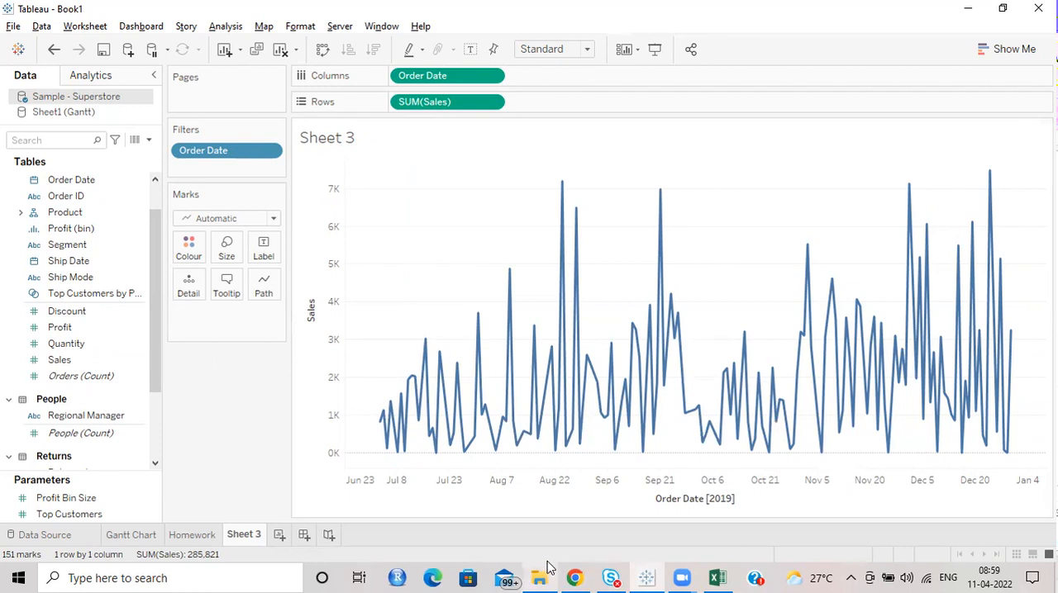
Step: Narrow the chart further by keeping only the marks from early September to the end of December 2019
left_click_drag(599, 193, 996, 482)
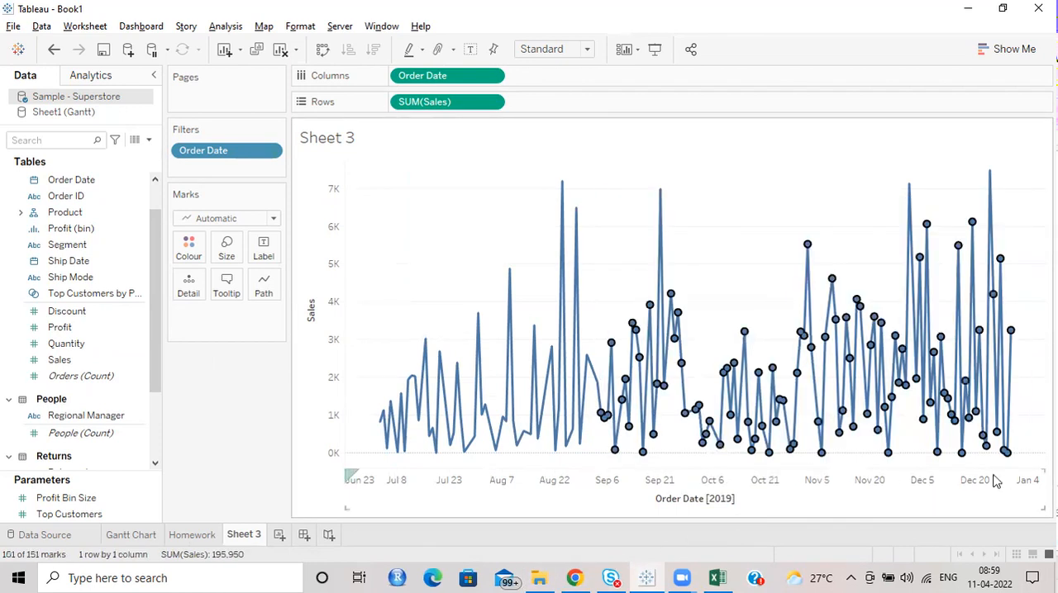
right_click(815, 347)
left_click(871, 290)
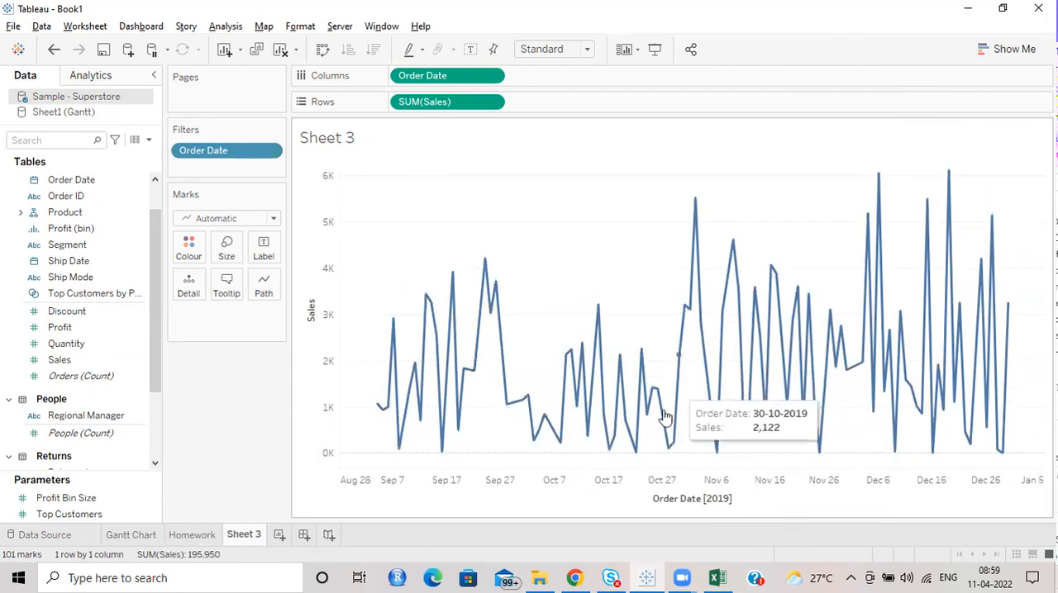
left_click_drag(526, 291, 755, 519)
left_click(585, 204)
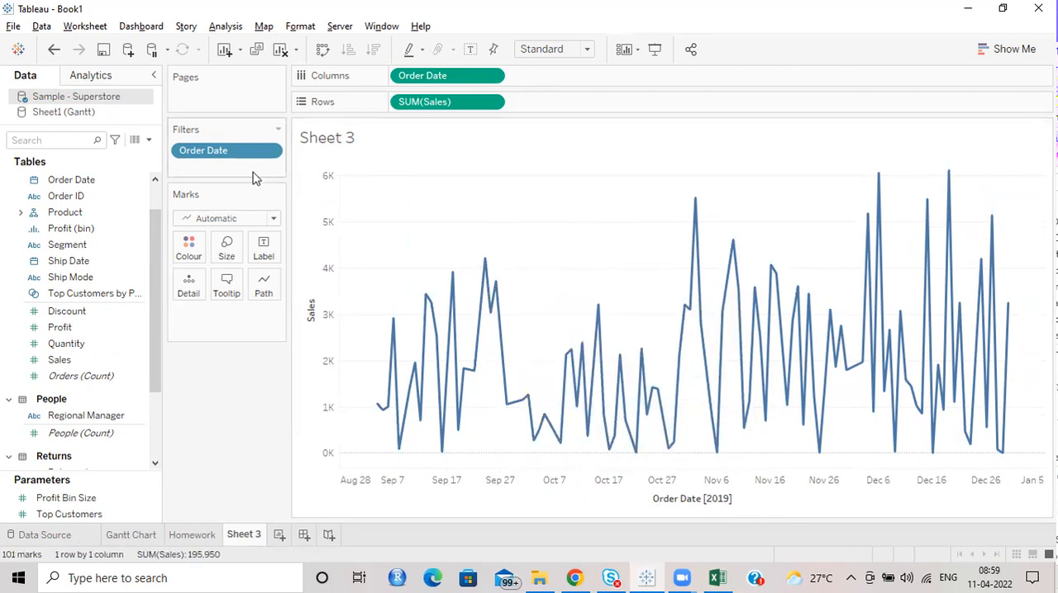
Step: Examine which dates are selected in the Order Date filter, leaving its settings as they are
left_click(272, 152)
left_click(252, 119)
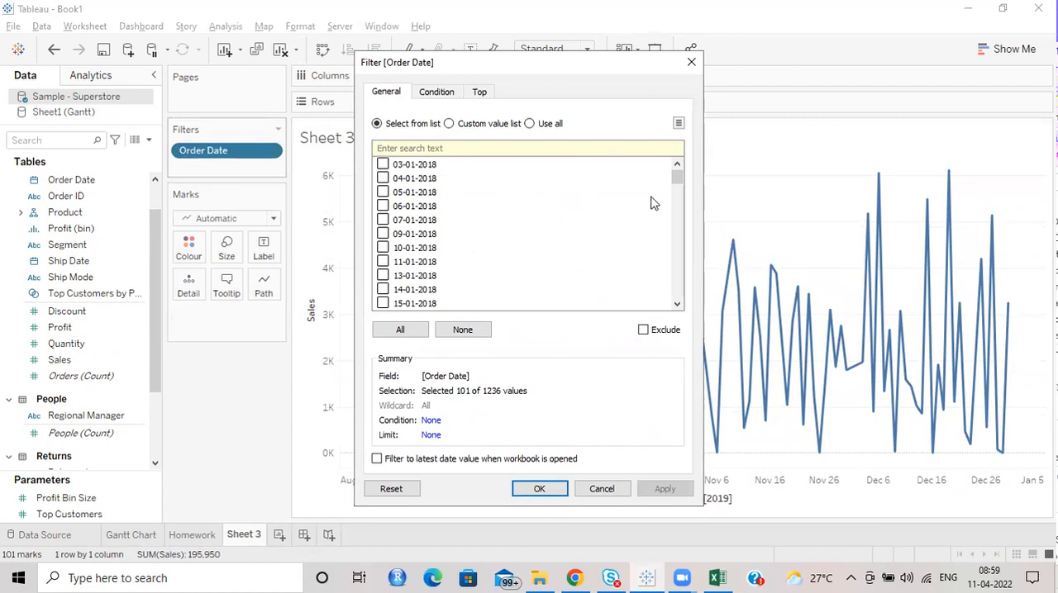
left_click_drag(677, 175, 683, 227)
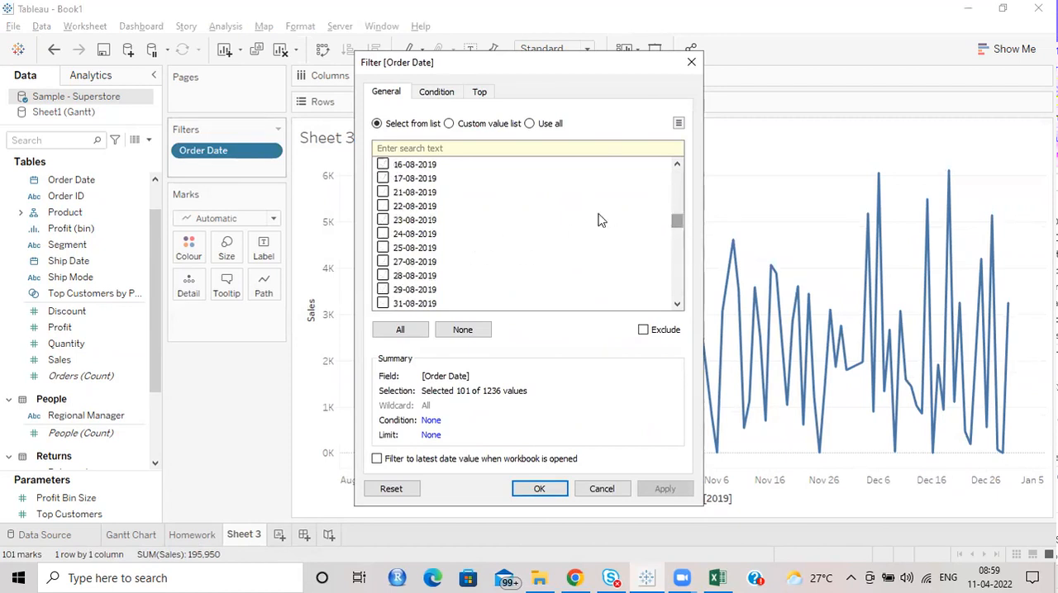
scroll(483, 216, "down", 4)
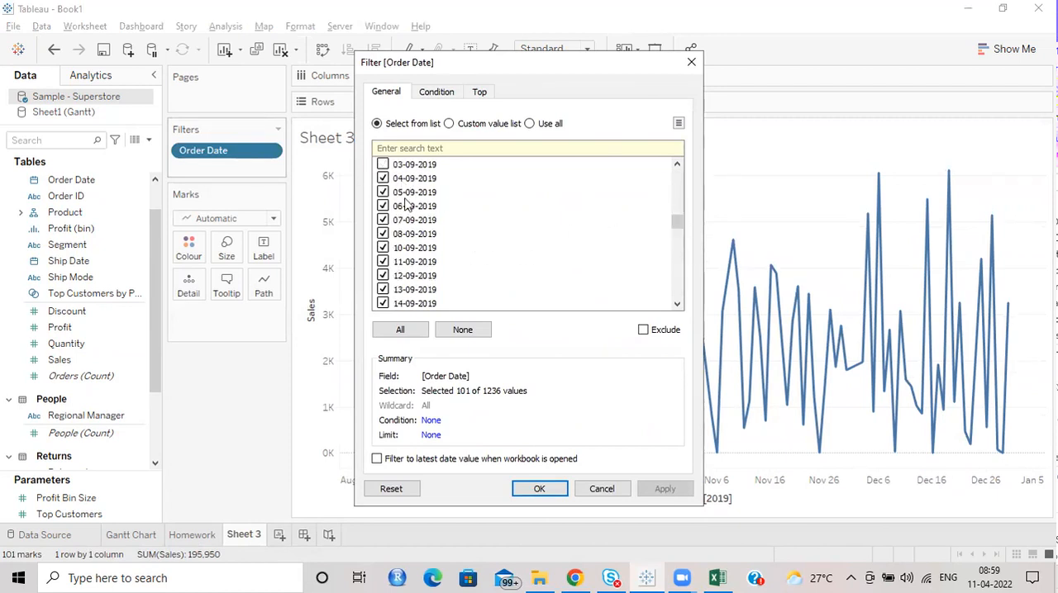
left_click_drag(678, 220, 679, 174)
left_click(691, 63)
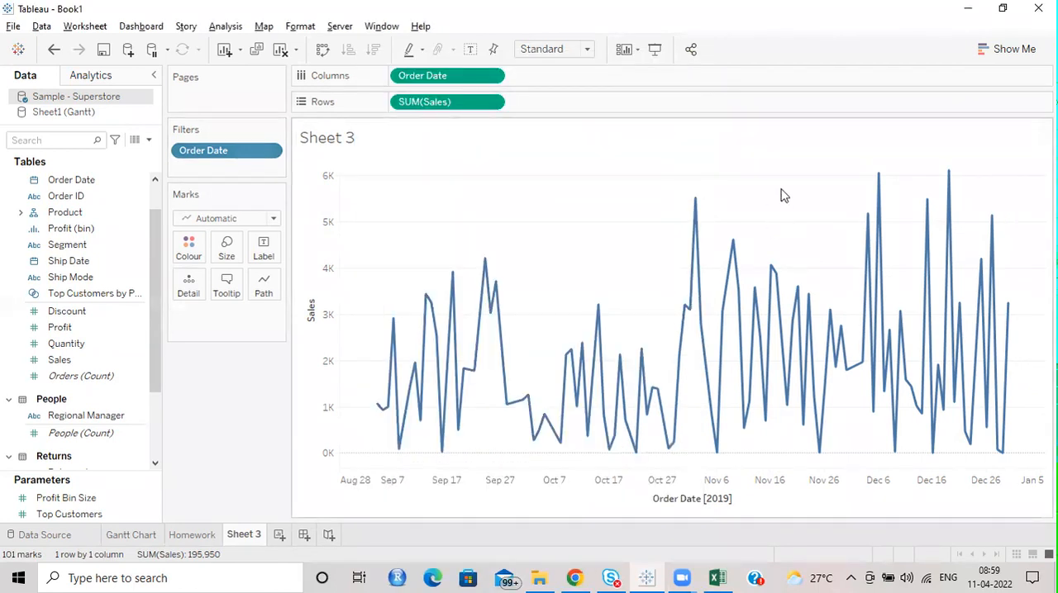
Step: Make the Sales line much thinner and set its line type to Step
left_click(226, 246)
left_click_drag(255, 286, 219, 286)
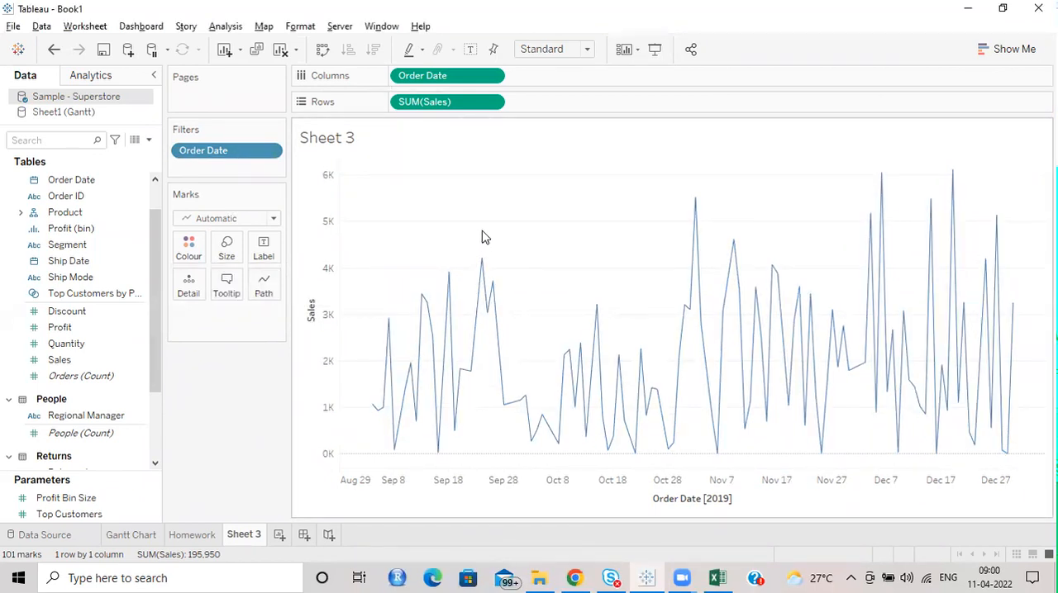
left_click(263, 289)
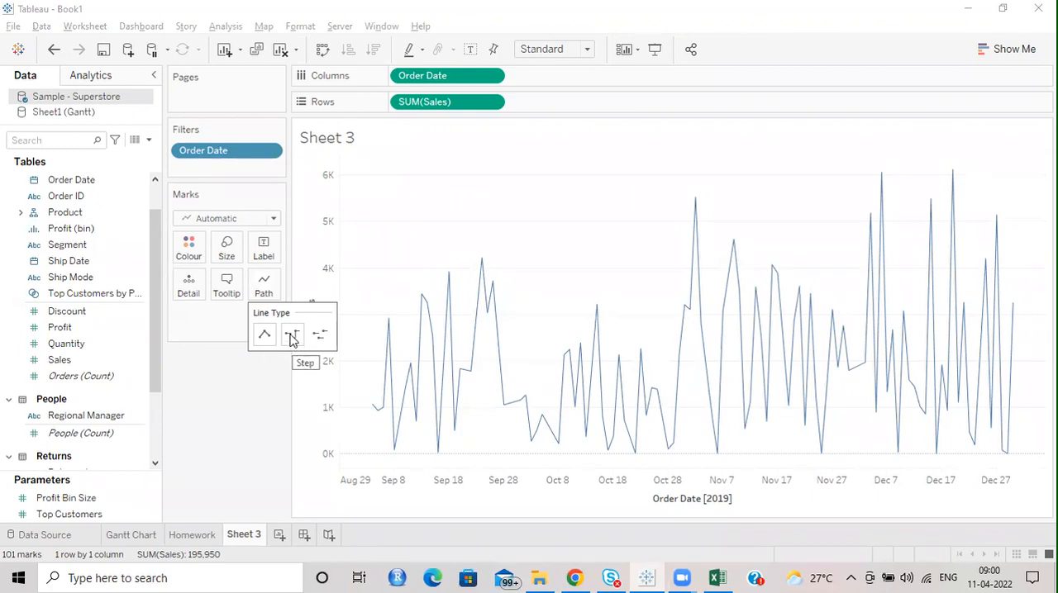
left_click(291, 335)
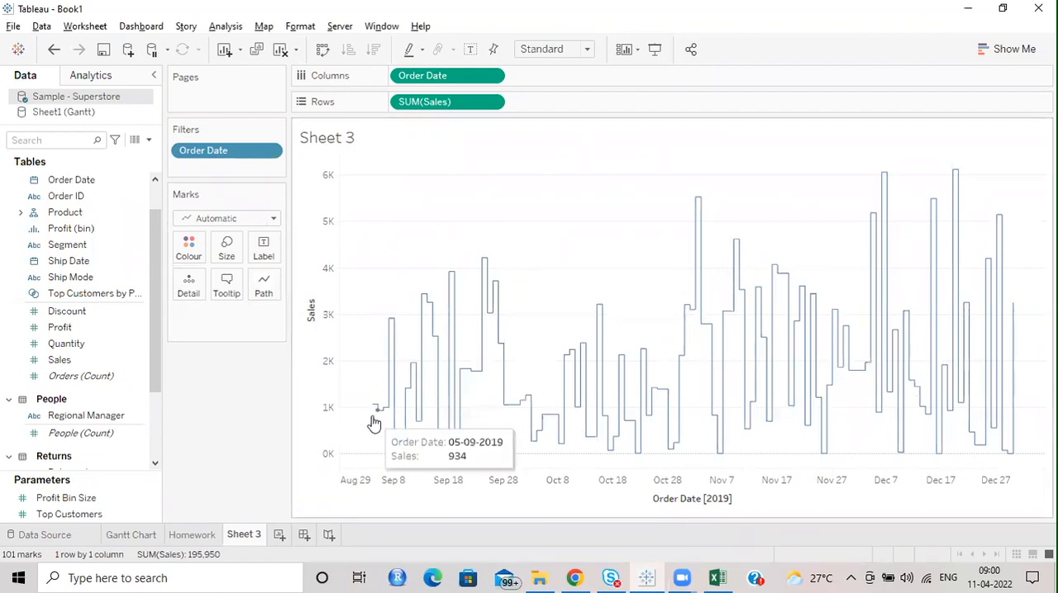
mouse_move(371, 407)
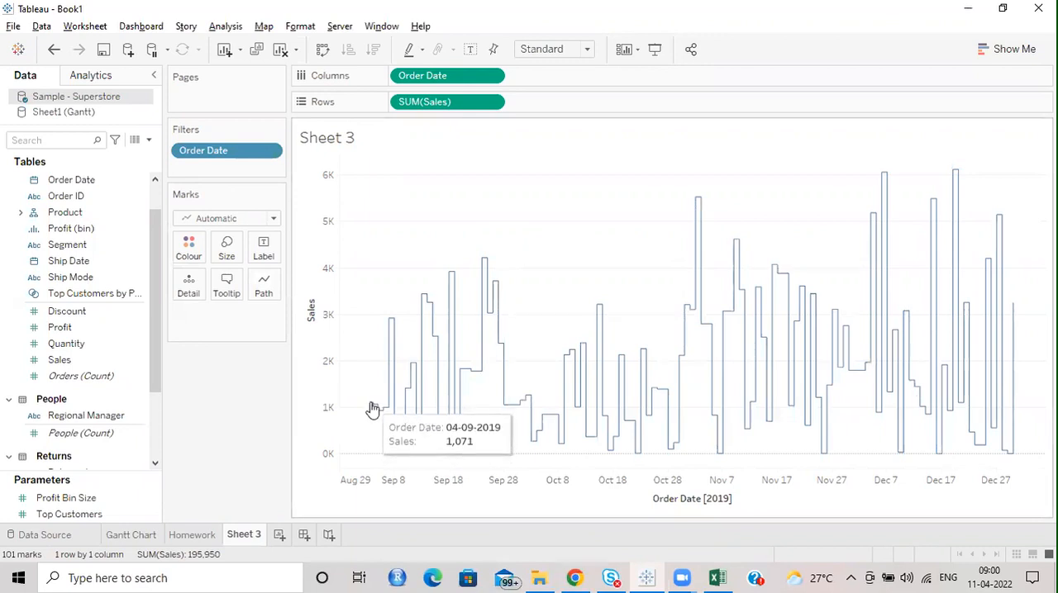
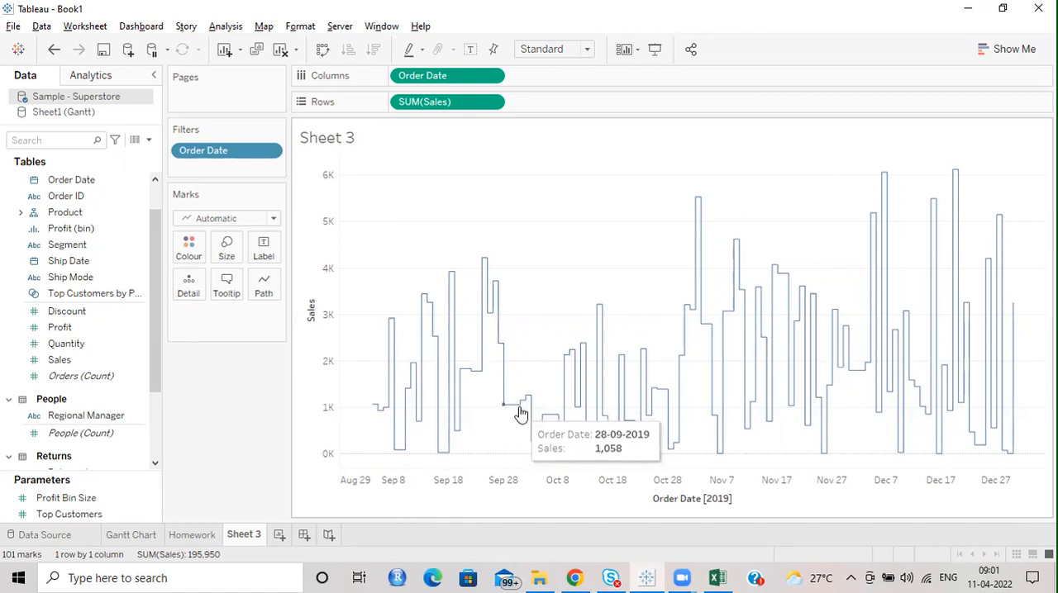
Step: Examine the September 2021 month view in the system calendar, browsing there from April 2022, and close the calendar
left_click(991, 575)
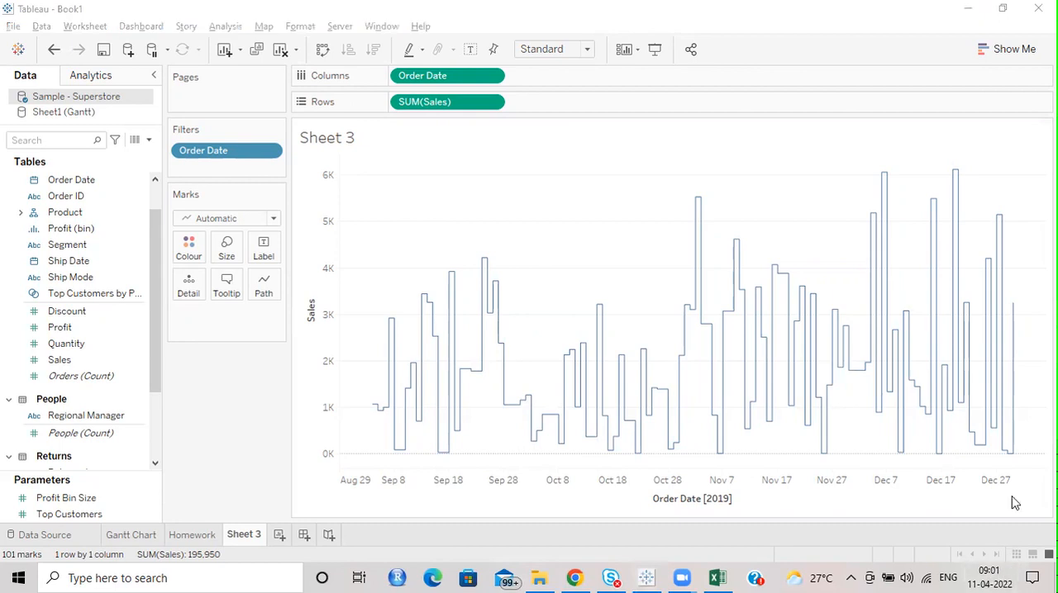
left_click(992, 574)
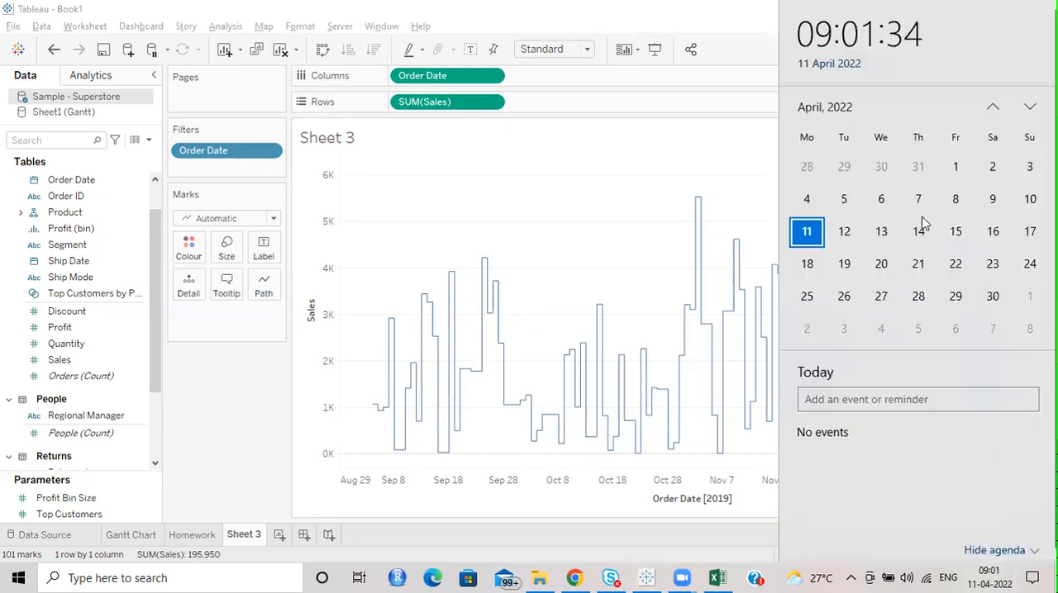
left_click(992, 110)
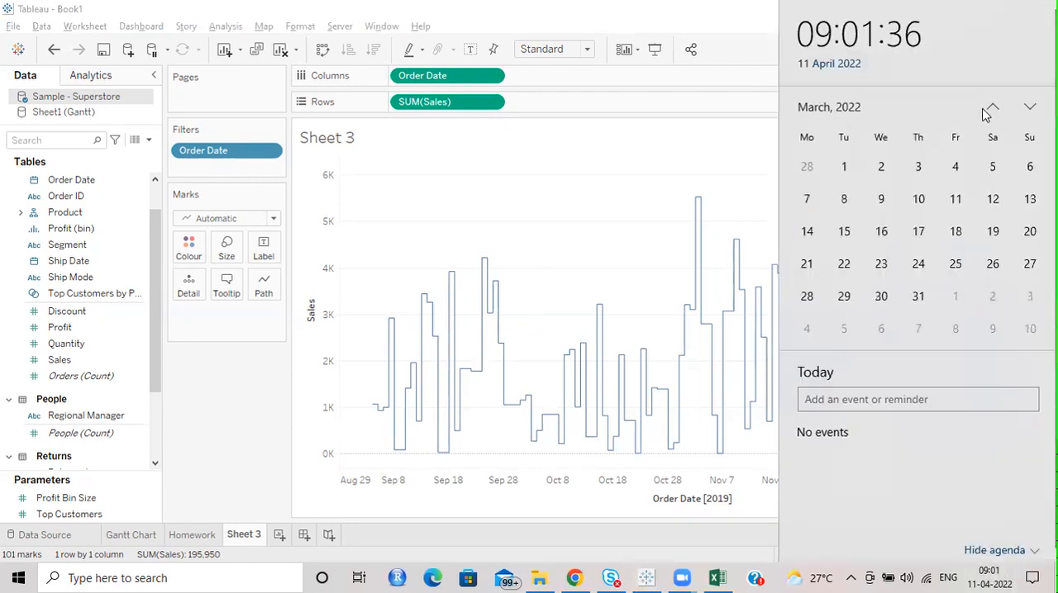
left_click(826, 109)
left_click(825, 263)
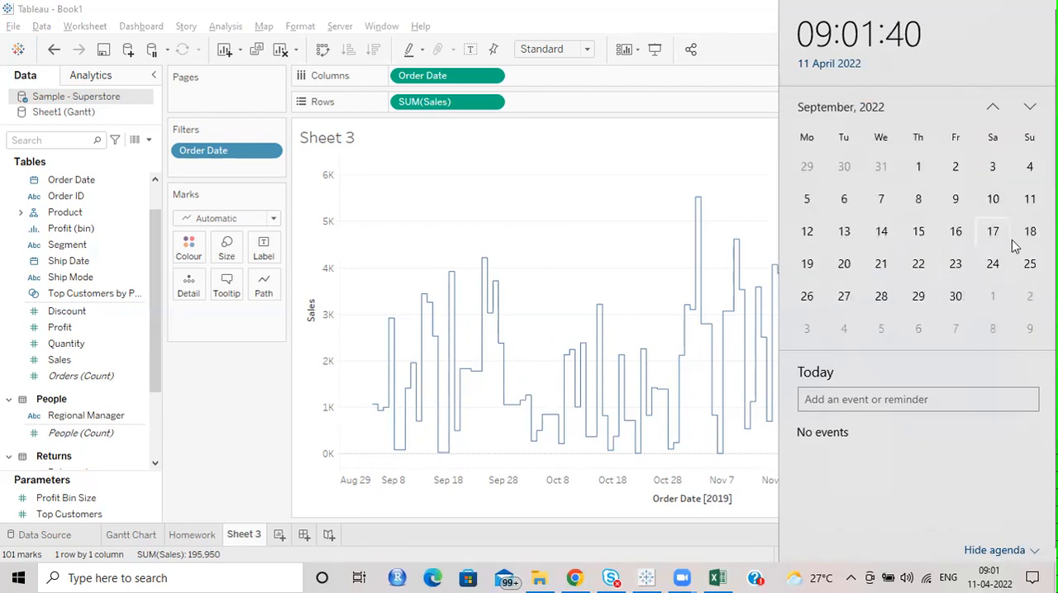
left_click(876, 116)
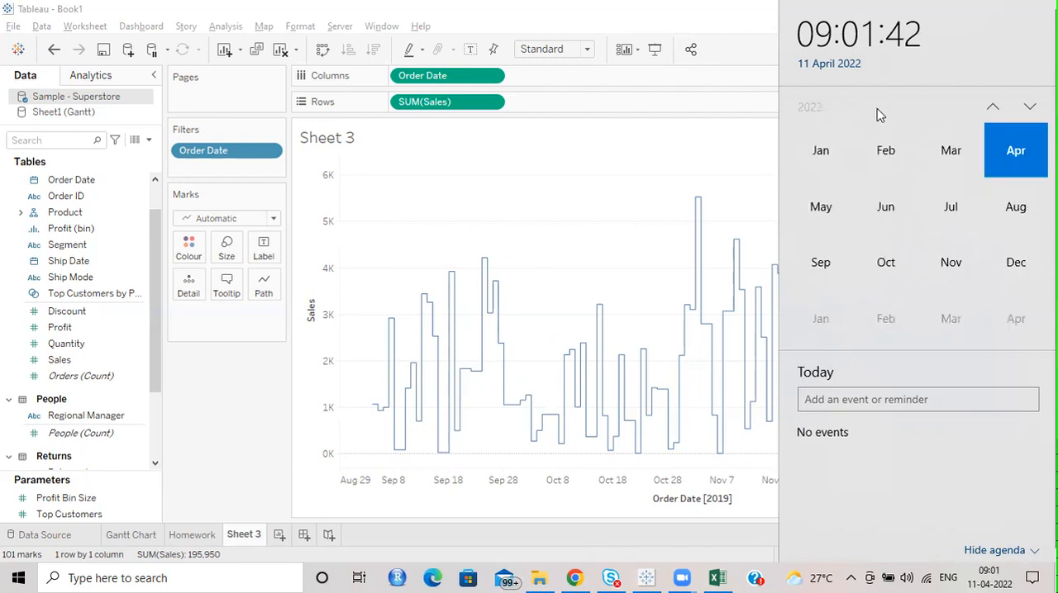
left_click(992, 109)
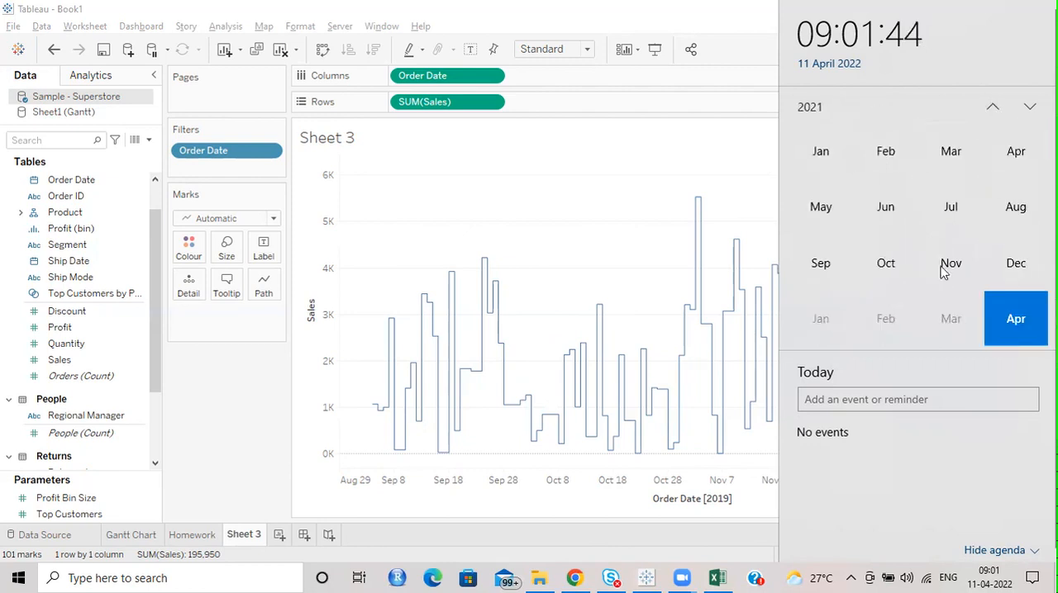
left_click(835, 267)
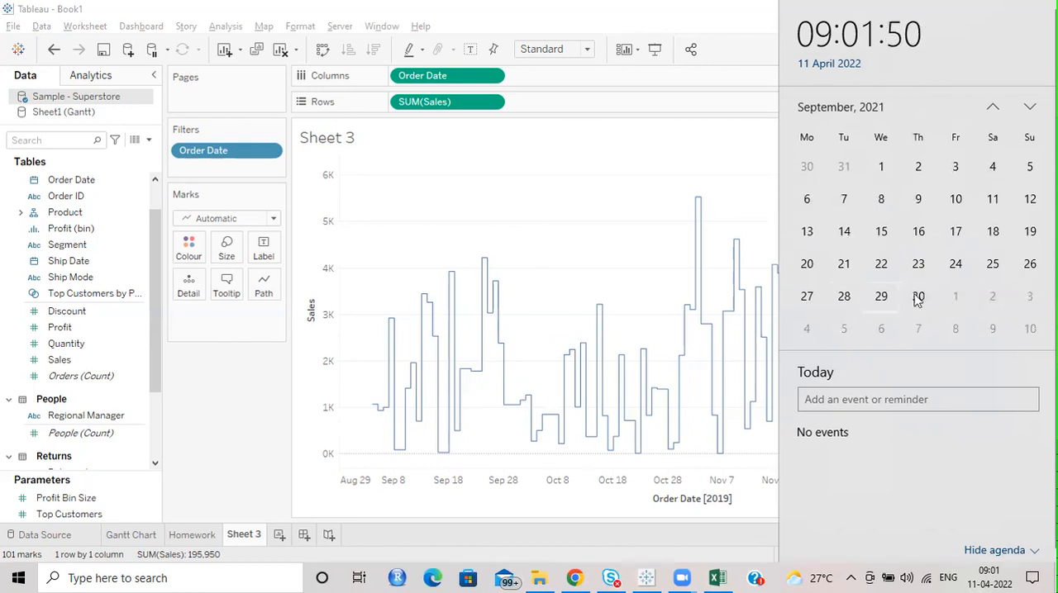
left_click(533, 198)
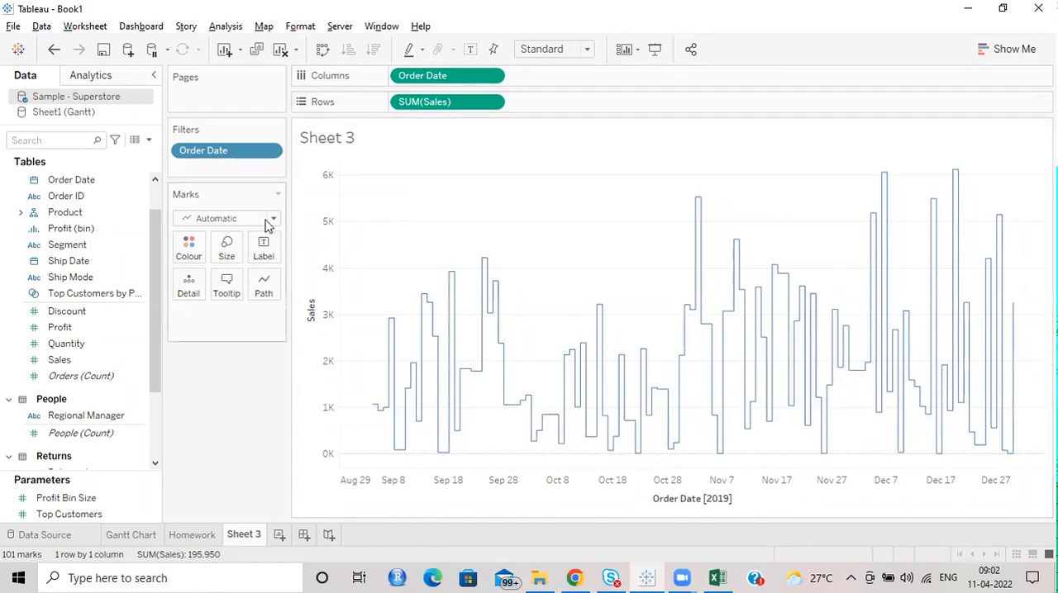
Step: Duplicate SUM(Sales) on Rows and set the line type of the second Sales chart to Jump
left_click(264, 285)
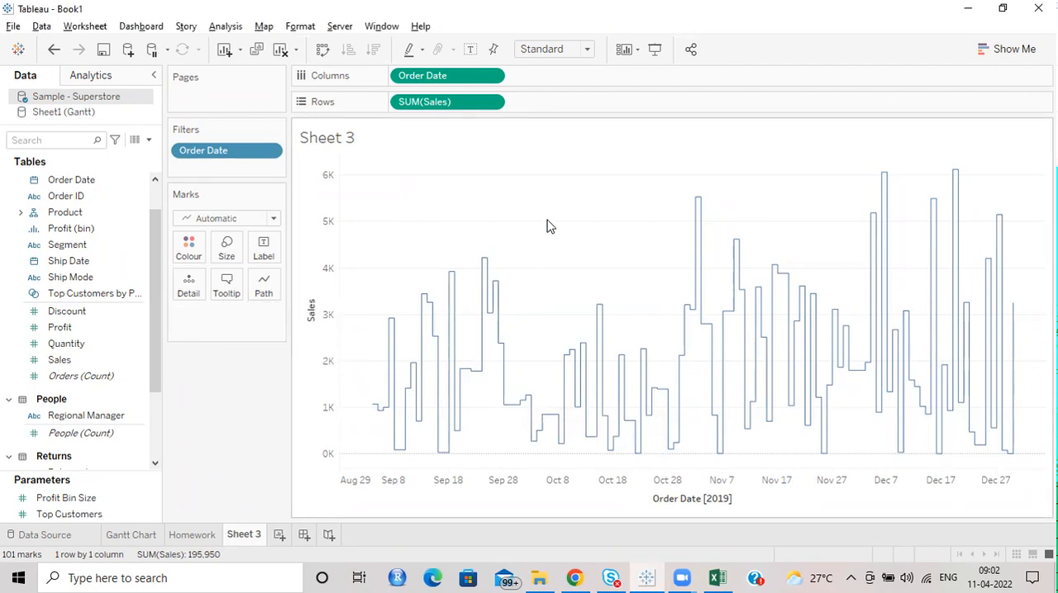
left_click_drag(444, 104, 569, 103)
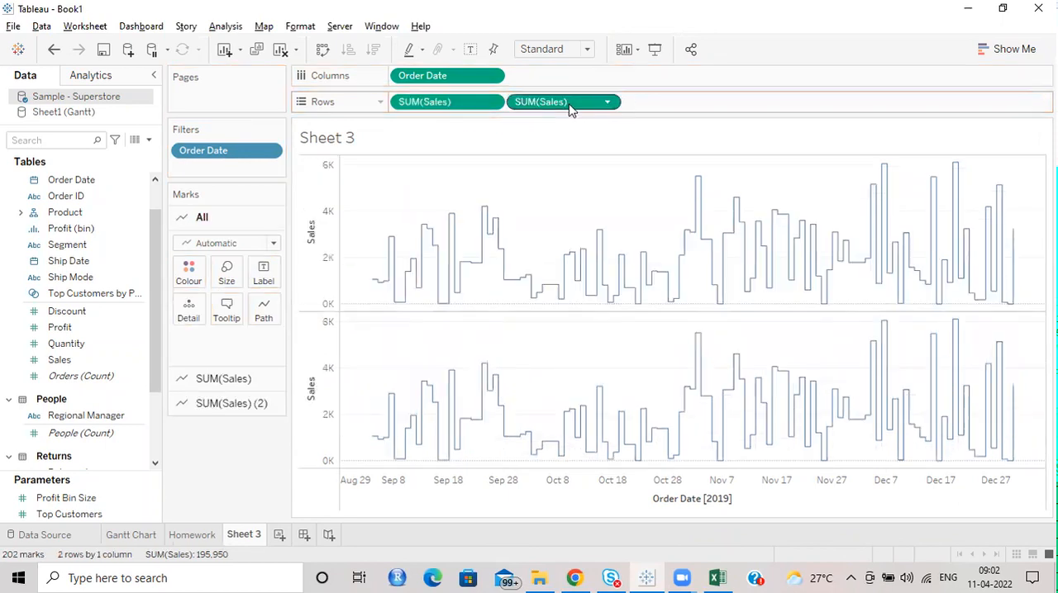
left_click(216, 404)
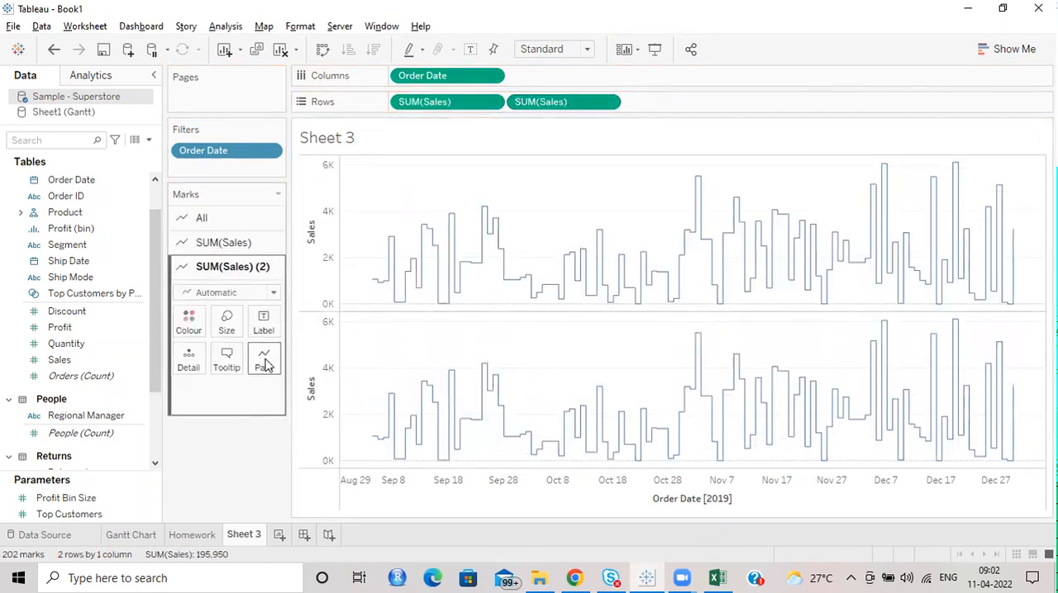
left_click(264, 365)
left_click(320, 407)
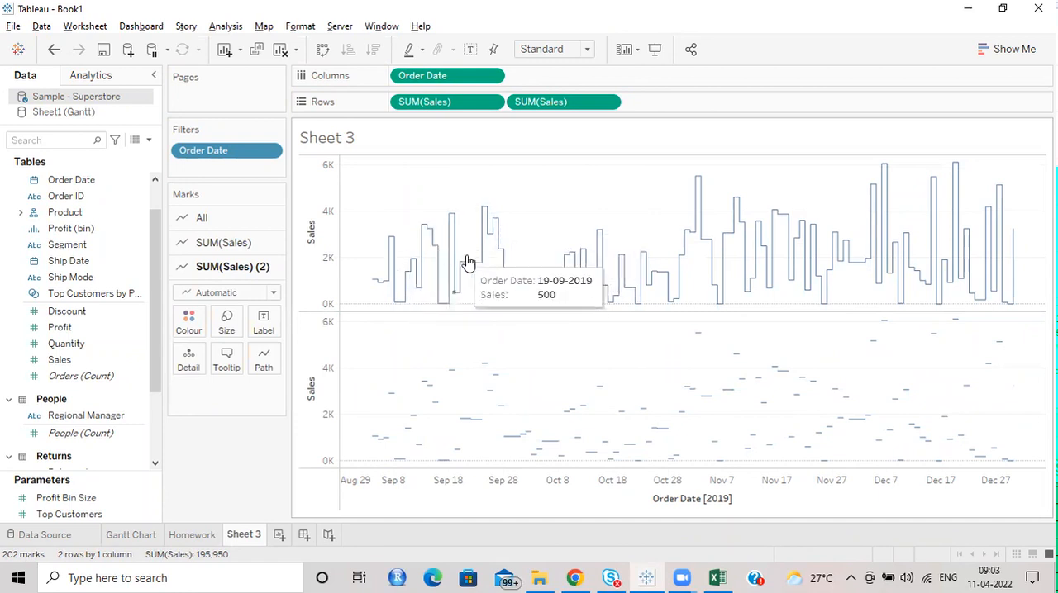
Step: Examine the order dates and sales of individual marks in the step chart and the jump chart
mouse_move(368, 285)
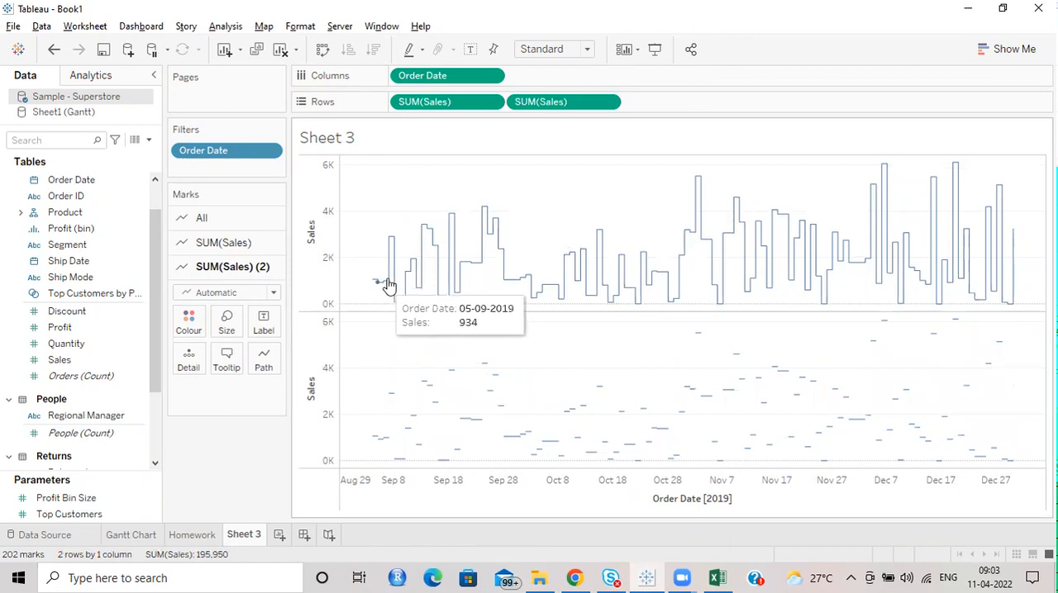
mouse_move(476, 427)
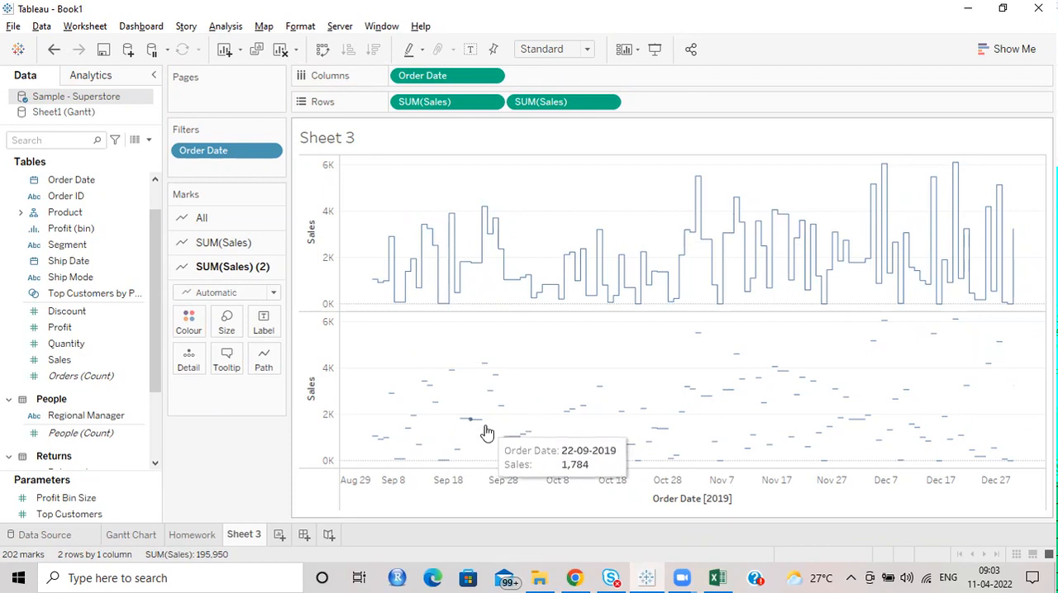
mouse_move(502, 447)
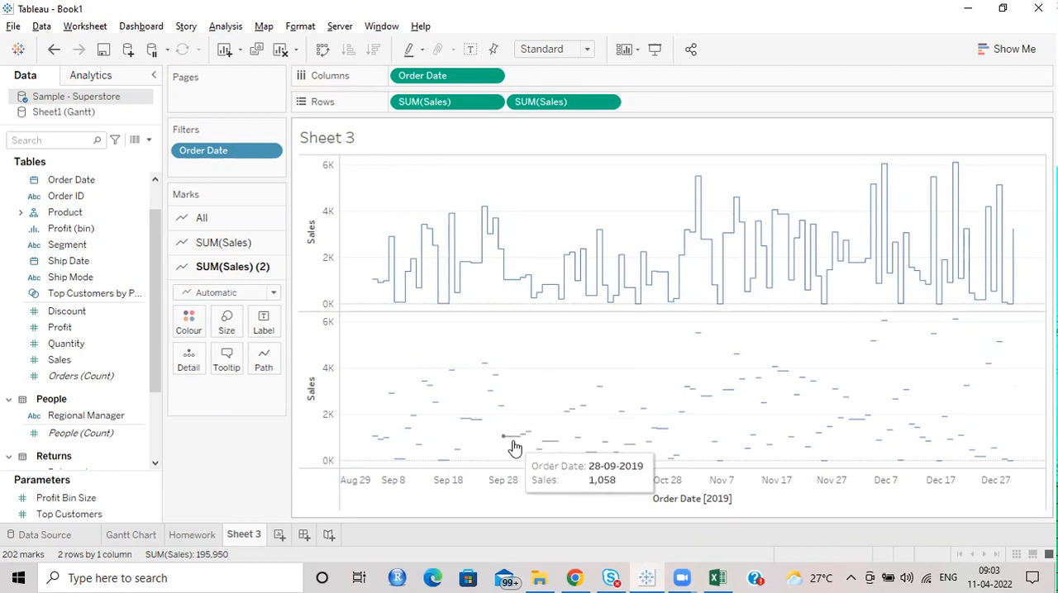
mouse_move(543, 450)
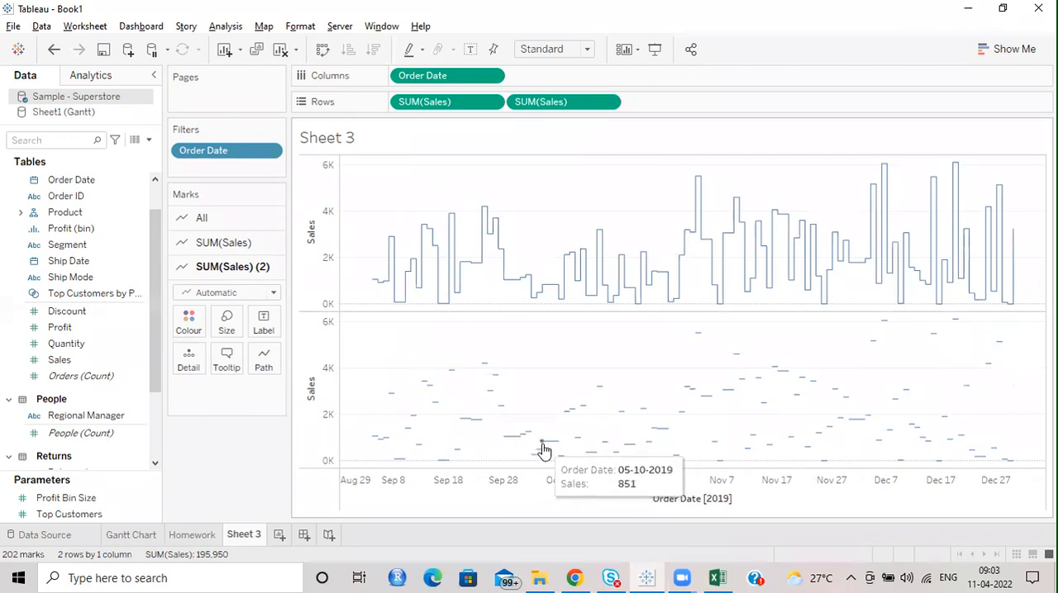
mouse_move(665, 436)
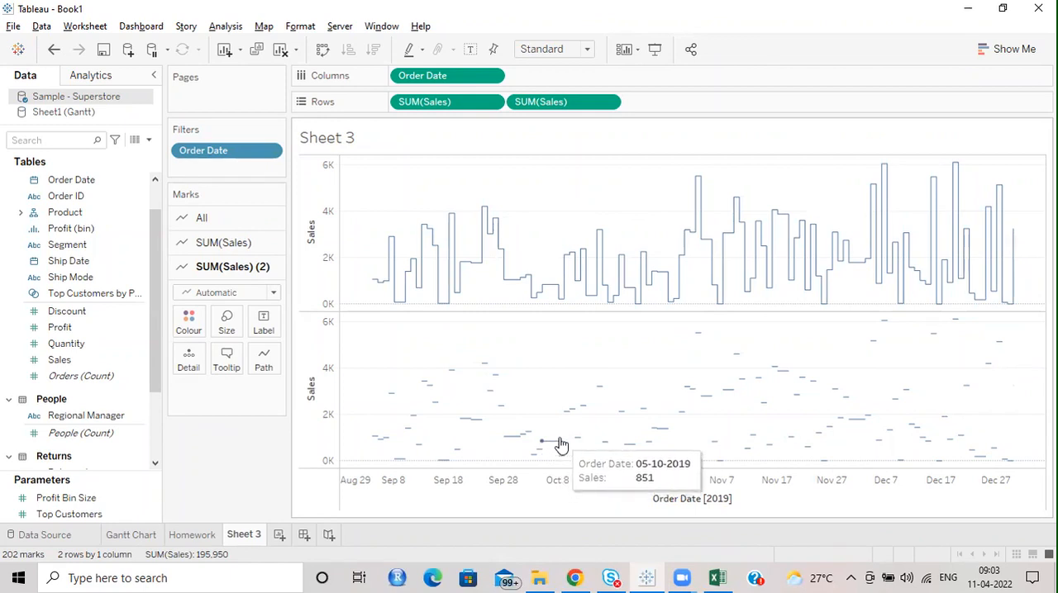
mouse_move(563, 419)
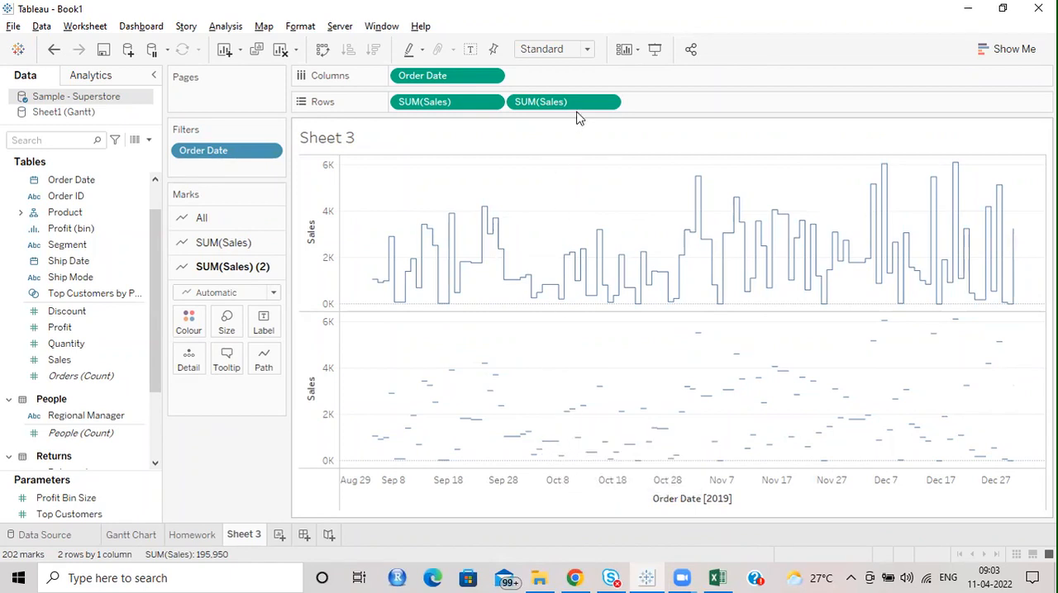
left_click(491, 76)
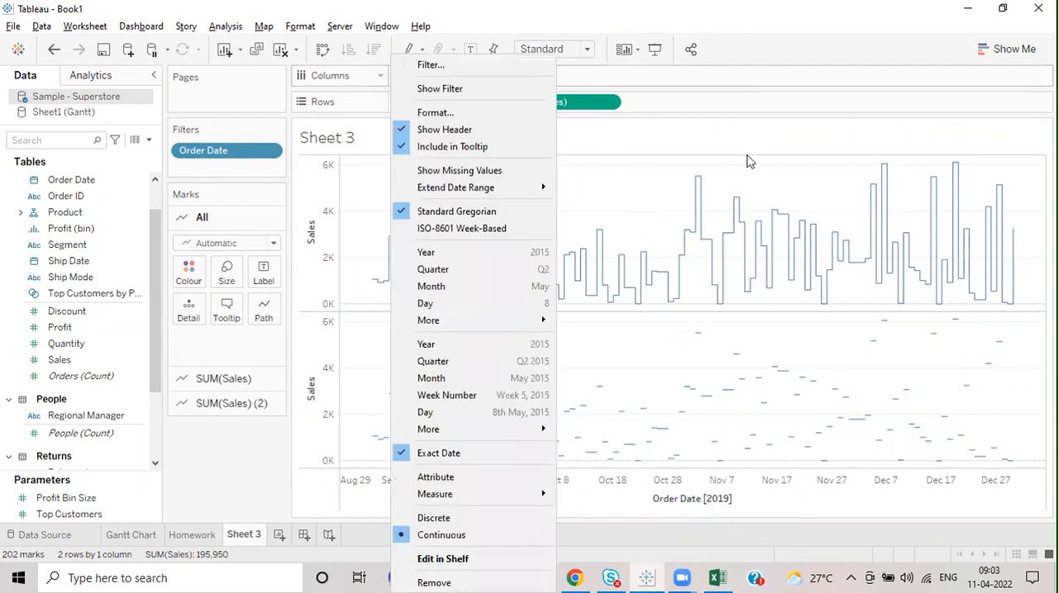
left_click(702, 130)
left_click(606, 102)
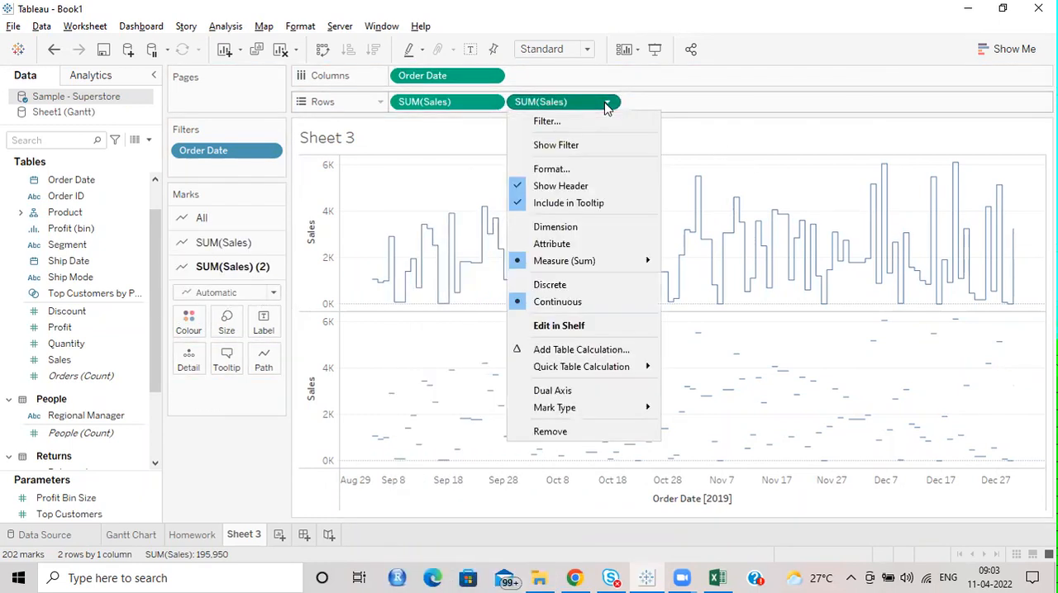
mouse_move(583, 372)
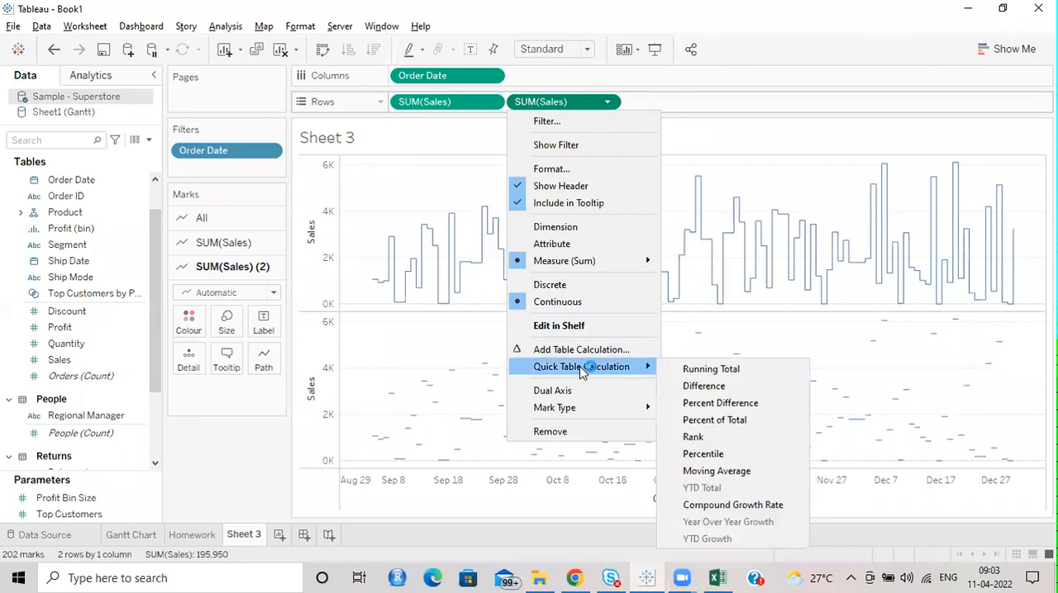
left_click(234, 445)
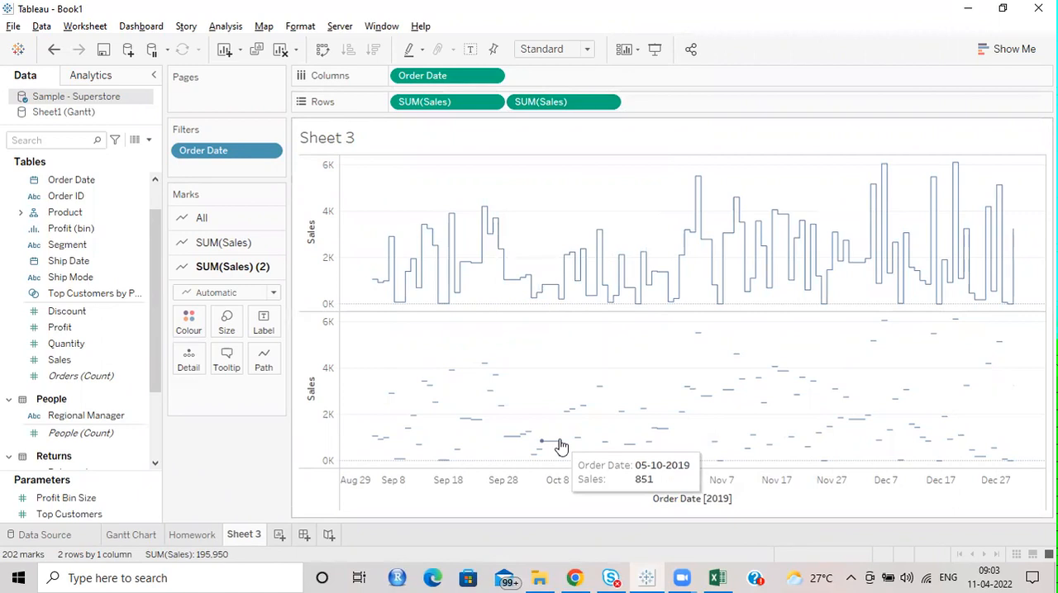
Step: Make the line segments of the second Sales chart slightly thicker
left_click(235, 326)
left_click(238, 362)
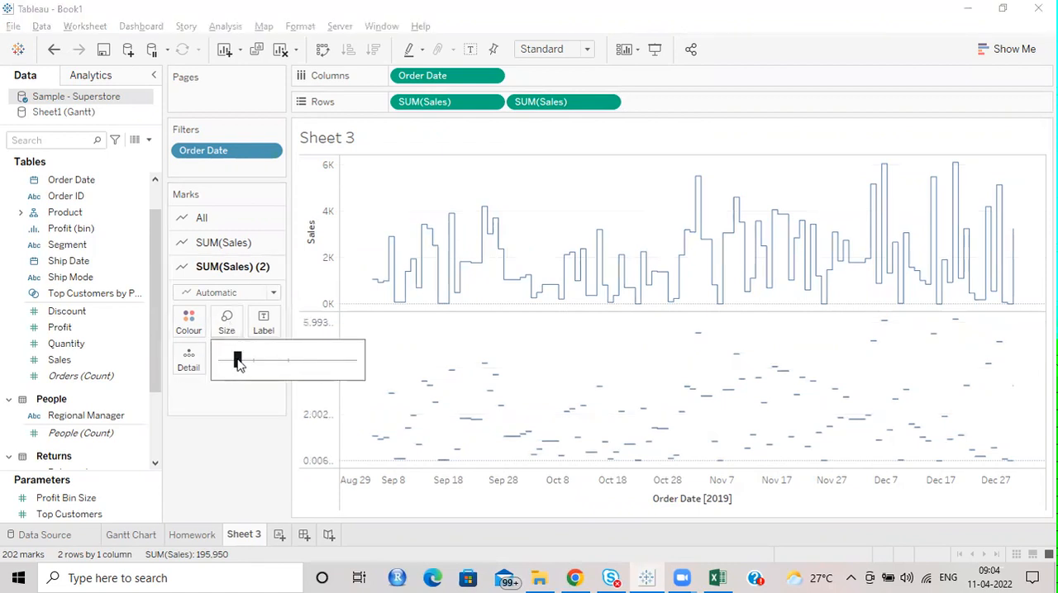
left_click_drag(243, 361, 243, 361)
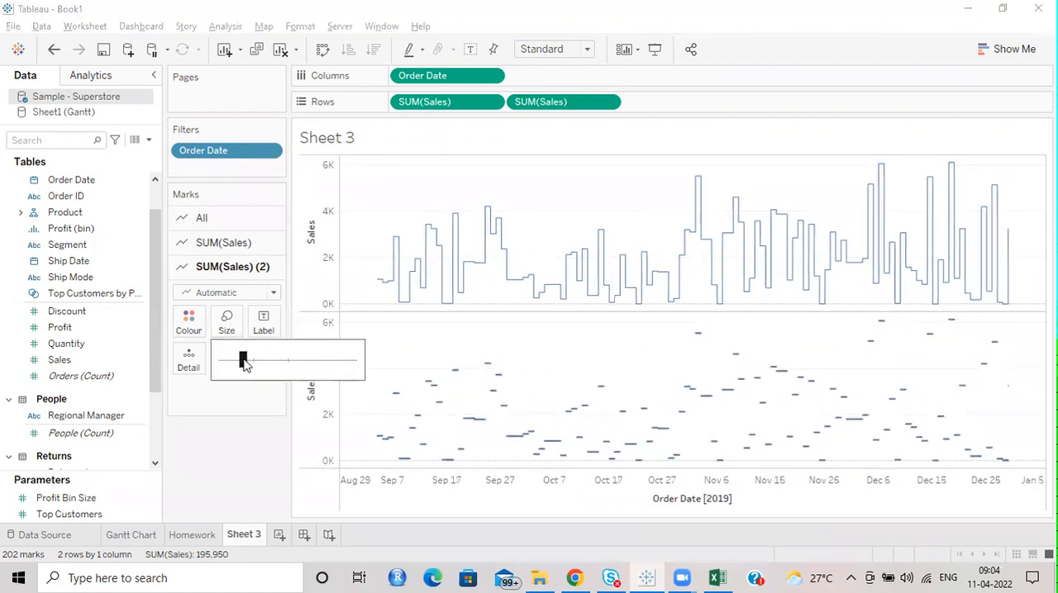
left_click(198, 498)
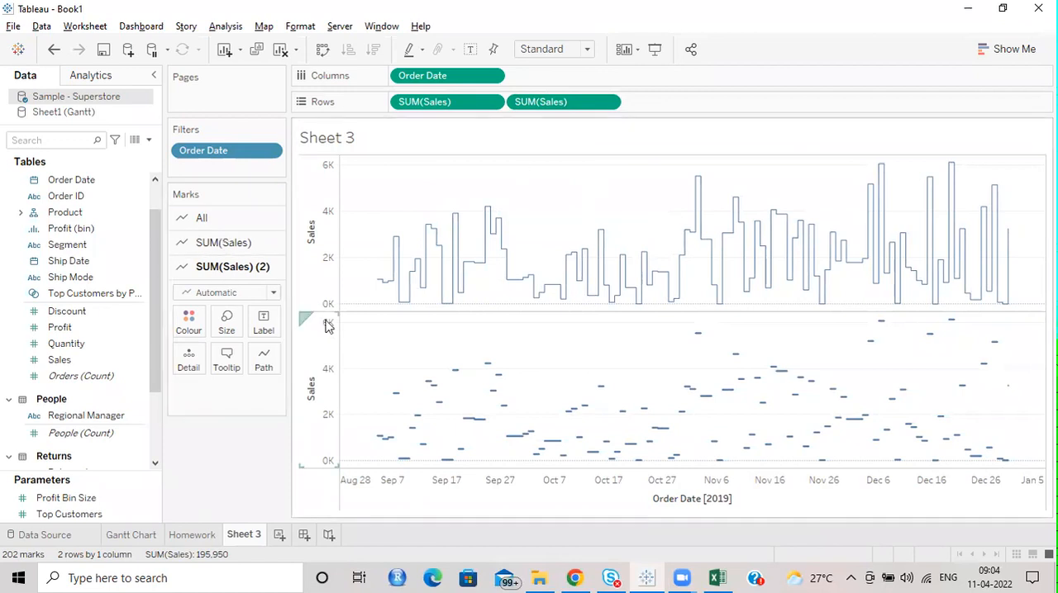
Step: Try colouring the second Sales chart's marks by Sales and replace that colouring with Profit
left_click(207, 243)
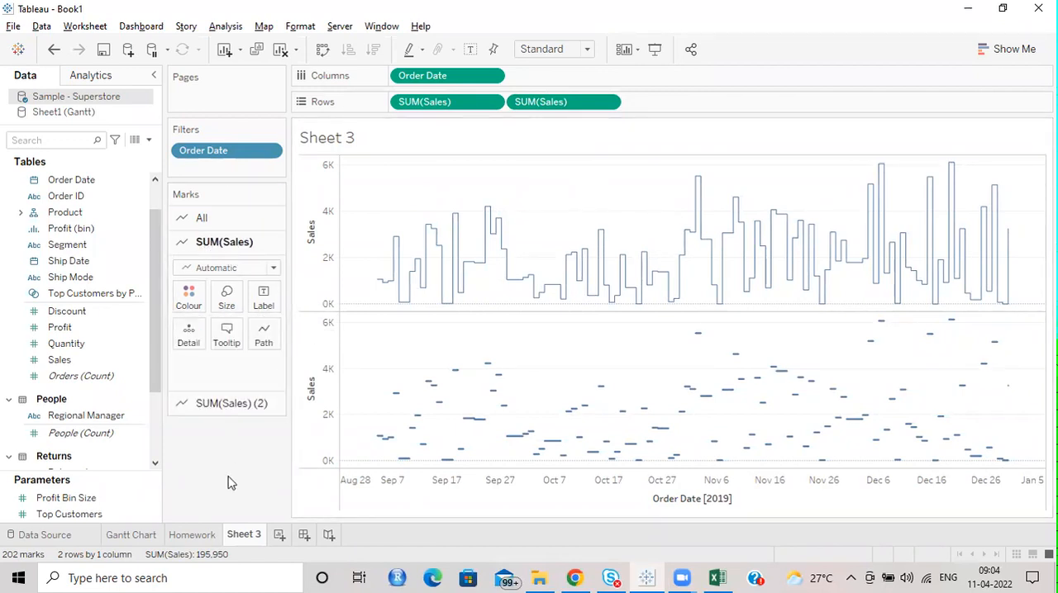
left_click(238, 402)
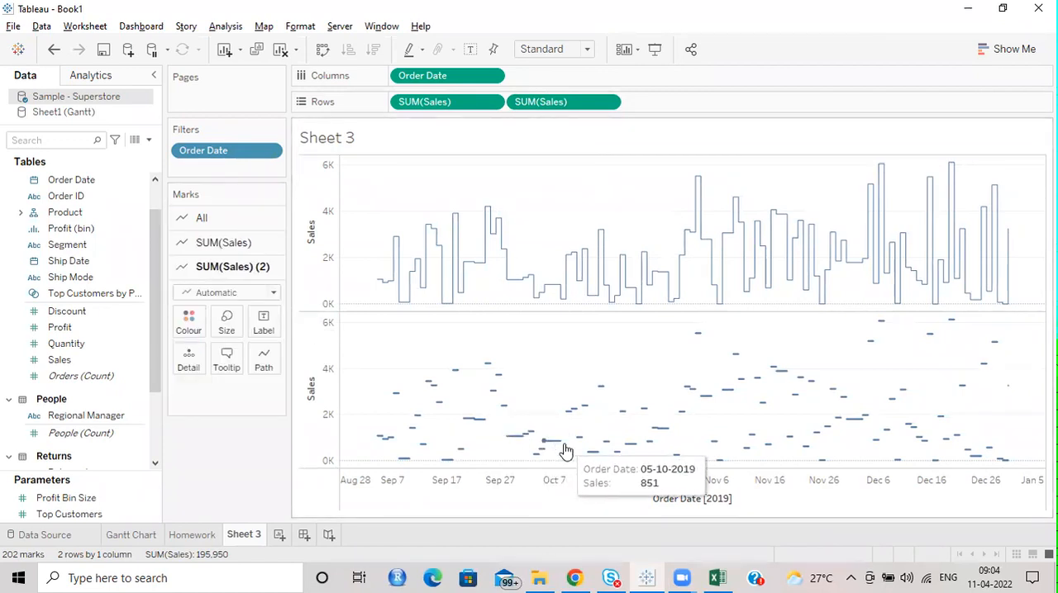
left_click_drag(68, 370, 188, 324)
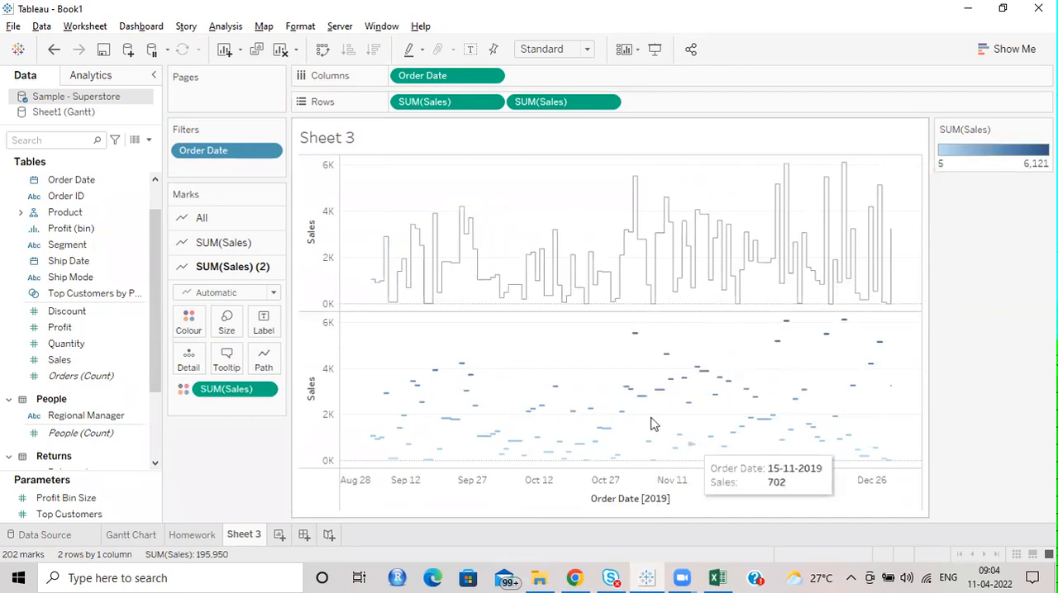
left_click_drag(230, 392, 189, 322)
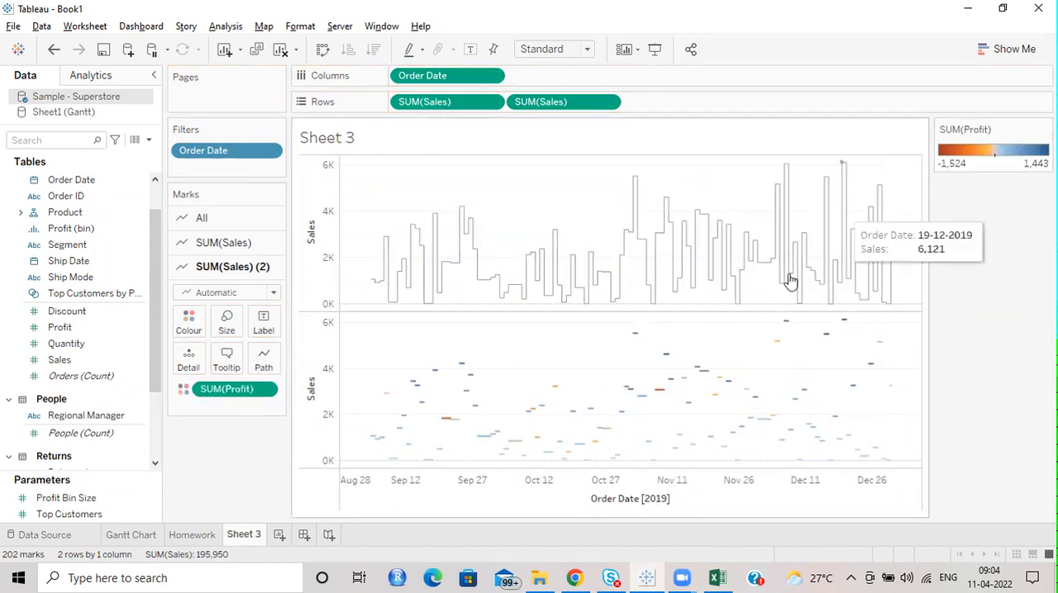
Step: Combine the two Sales charts as a dual axis and synchronise their axes
left_click(605, 106)
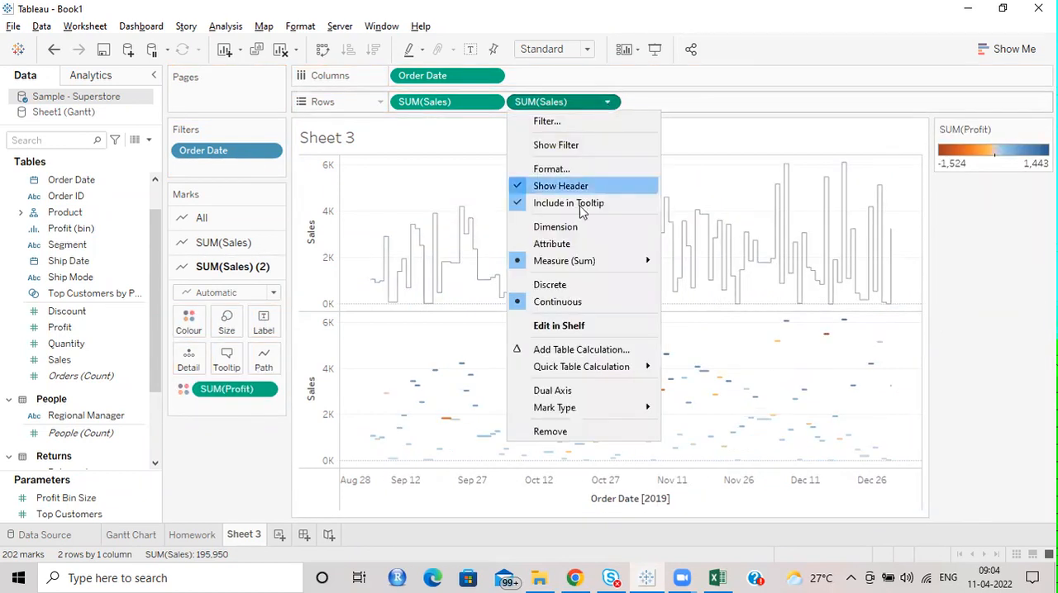
left_click(562, 388)
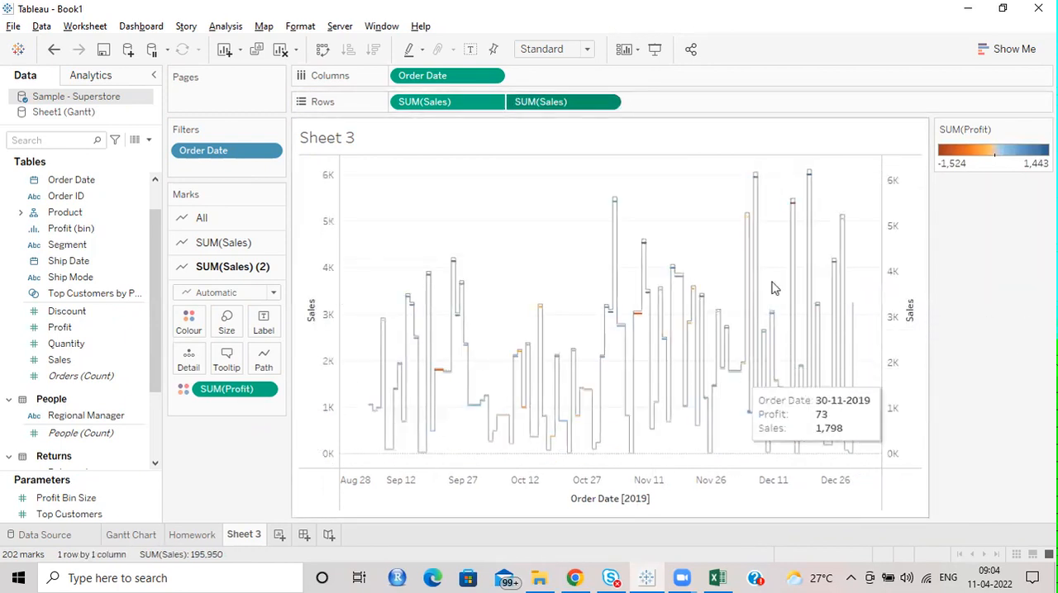
right_click(890, 225)
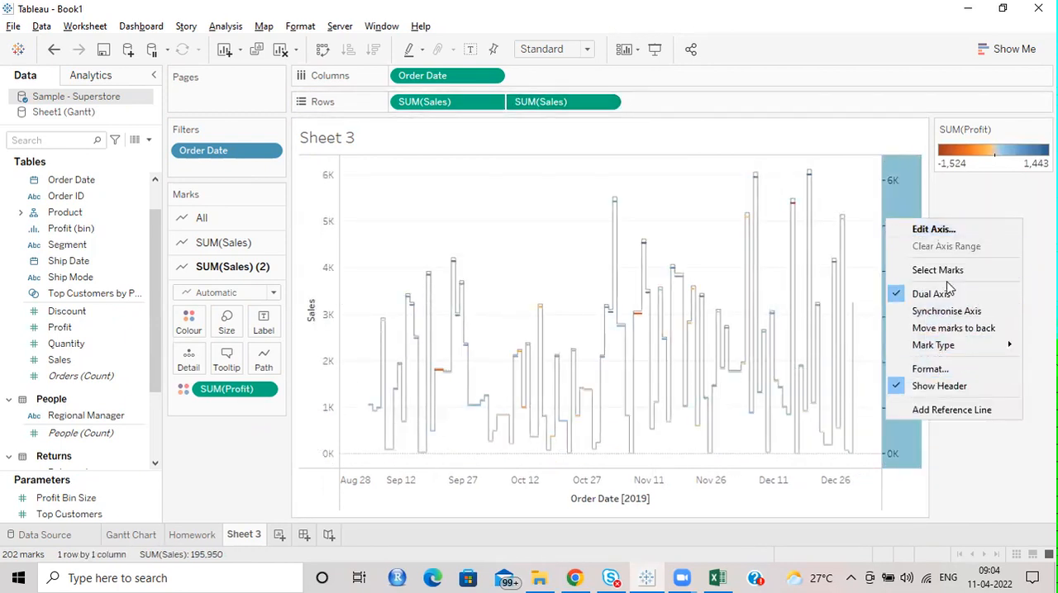
left_click(950, 311)
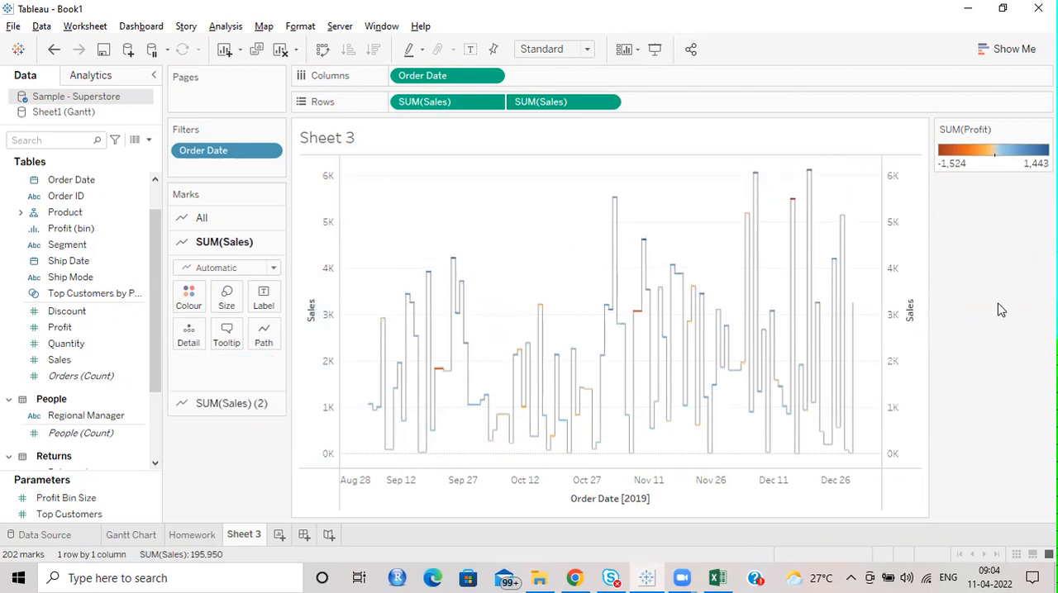
right_click(915, 258)
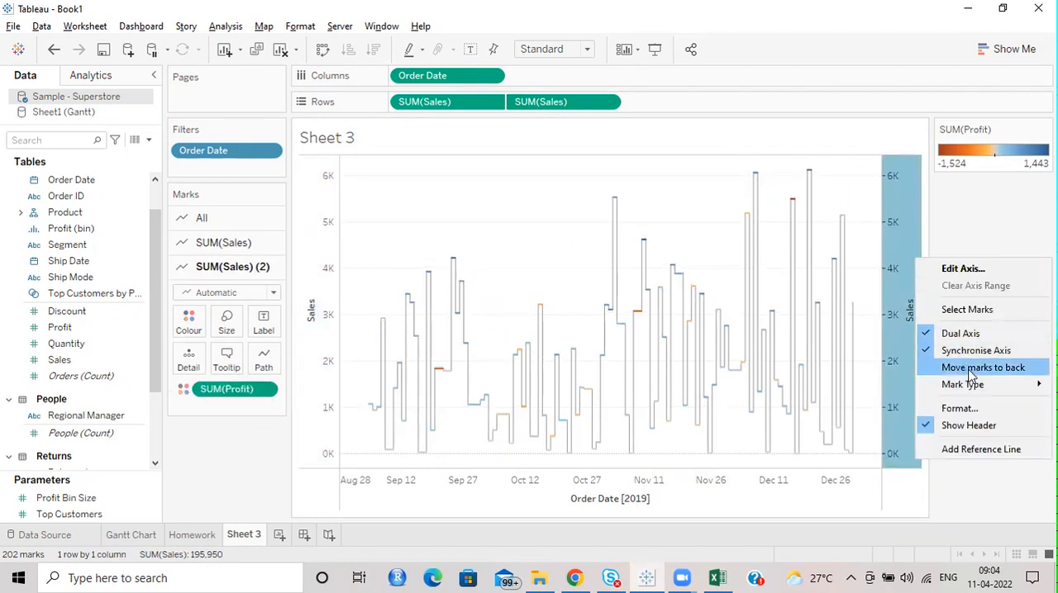
left_click(1000, 233)
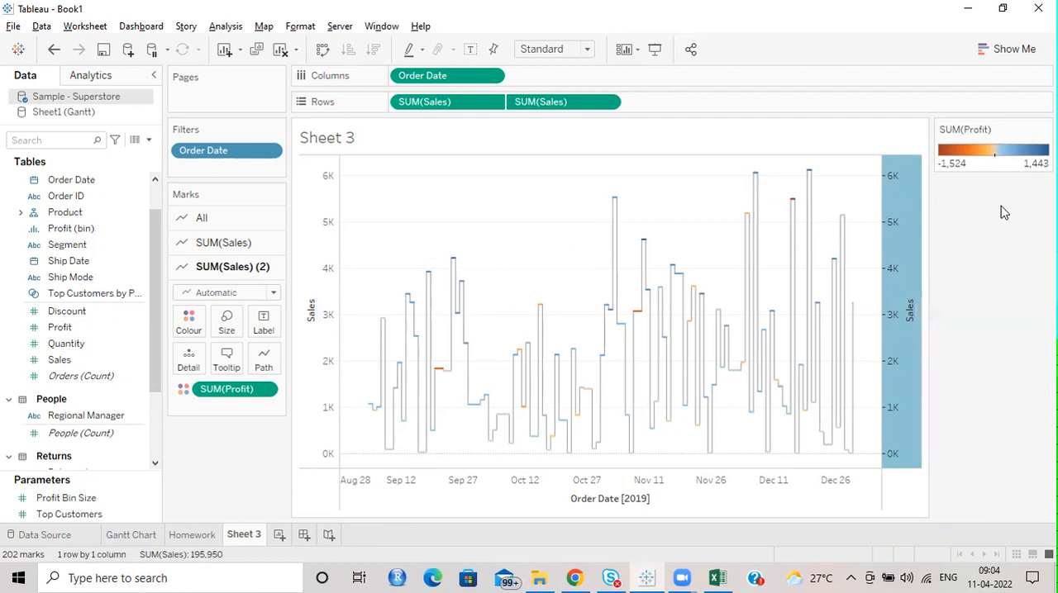
Step: Colour the first Sales chart's line light grey so the Profit-coloured segments stand out
left_click(235, 242)
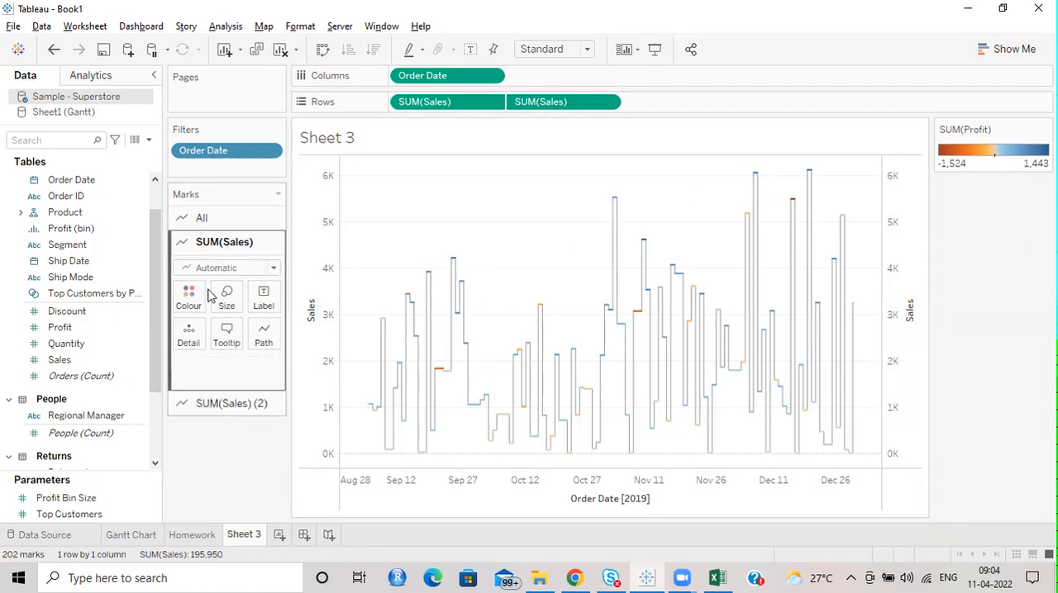
left_click(188, 299)
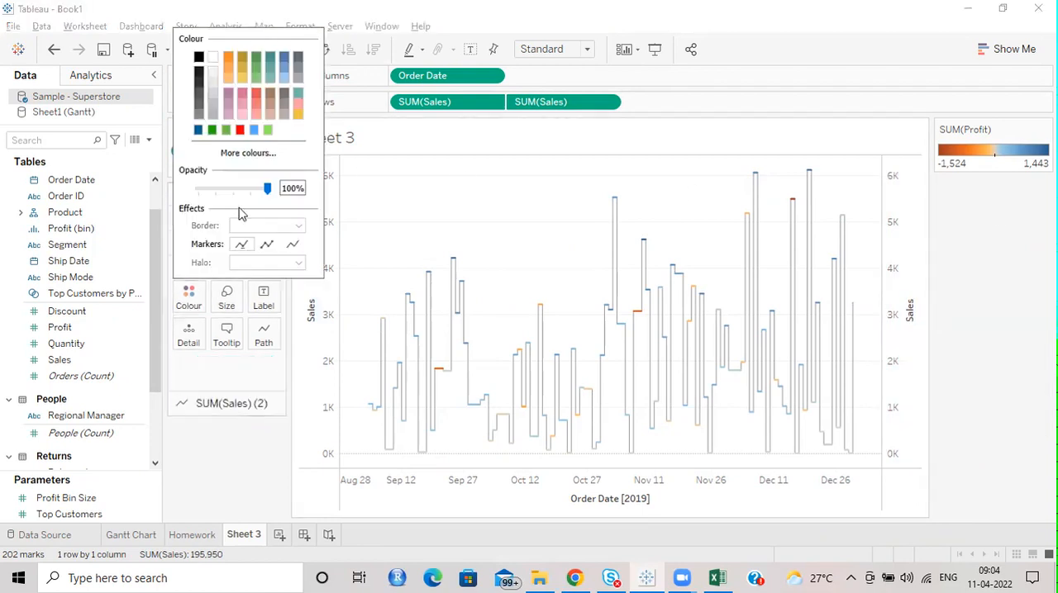
left_click(214, 76)
left_click(212, 93)
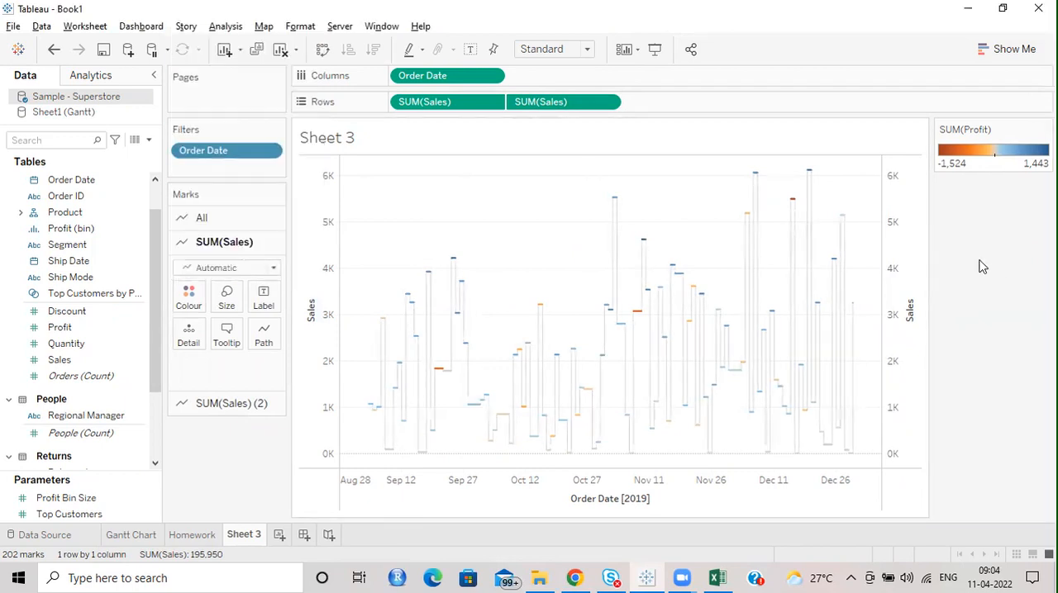
Step: Hide the header of the secondary Sales axis in the dual-axis chart
right_click(904, 240)
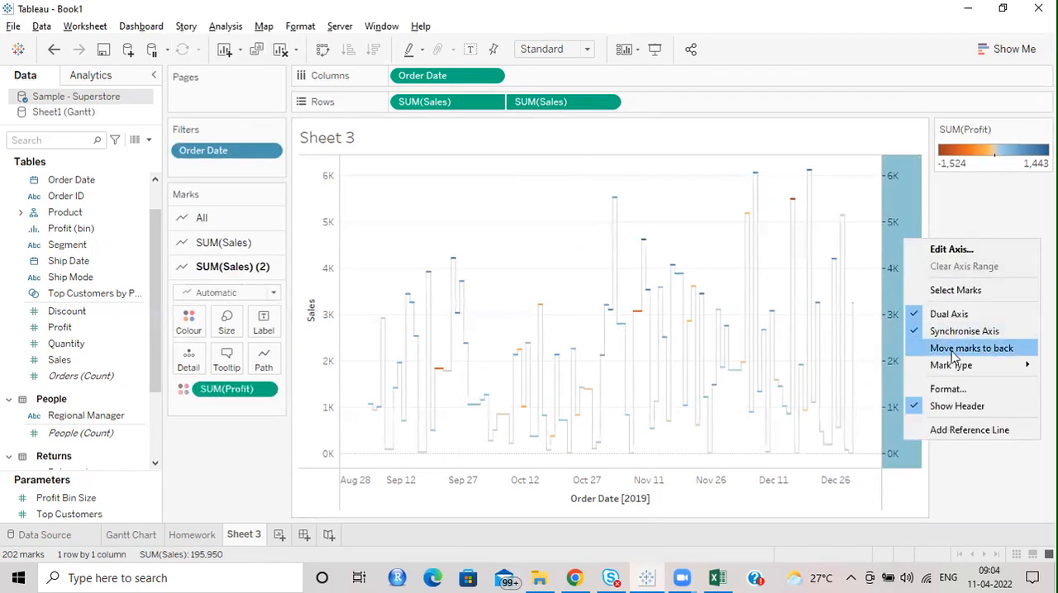
left_click(948, 405)
right_click(307, 256)
left_click(426, 235)
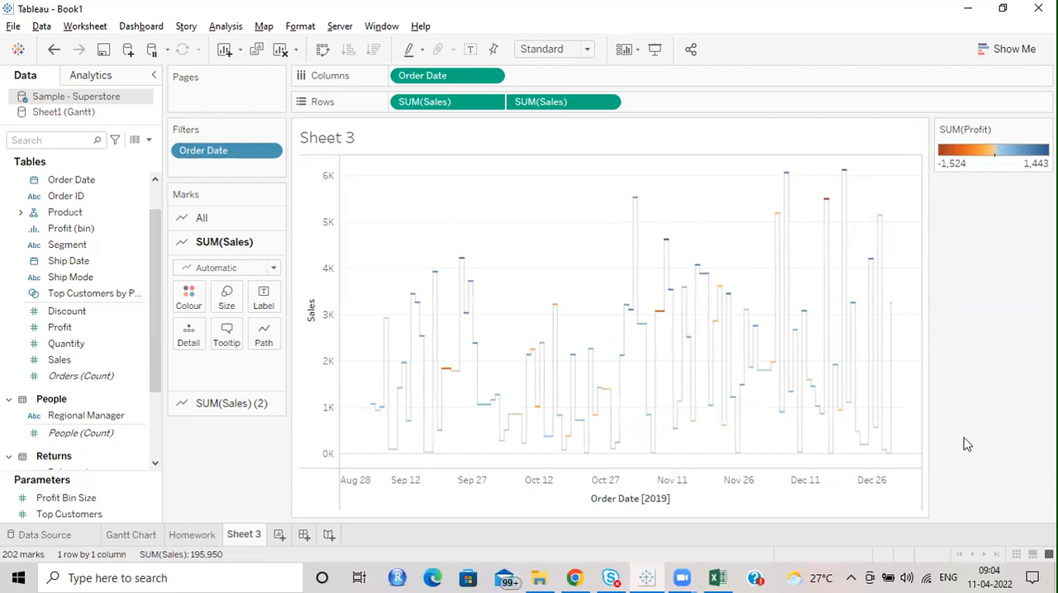
mouse_move(894, 351)
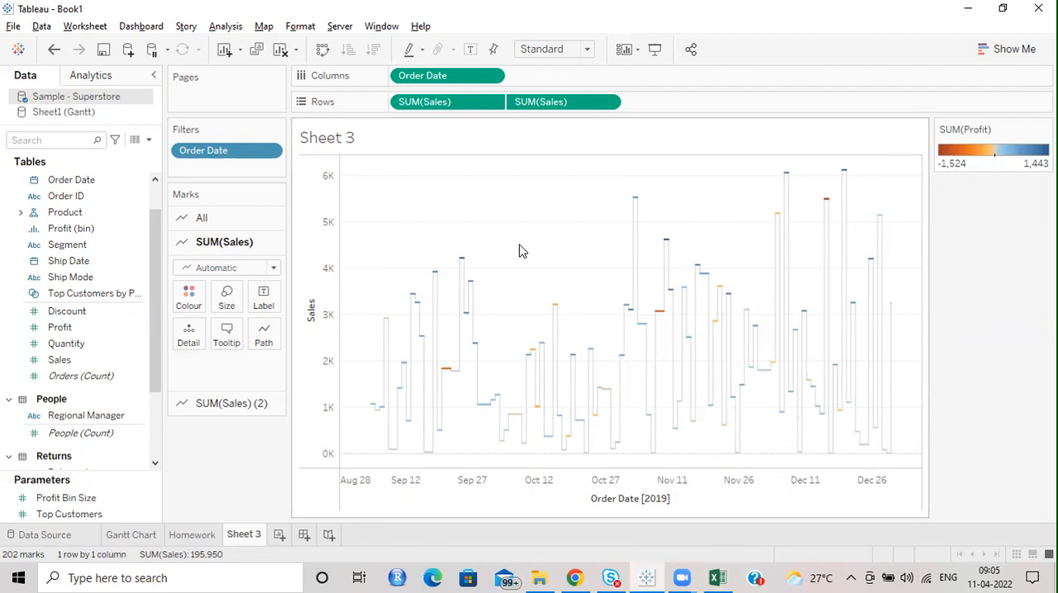
left_click(264, 336)
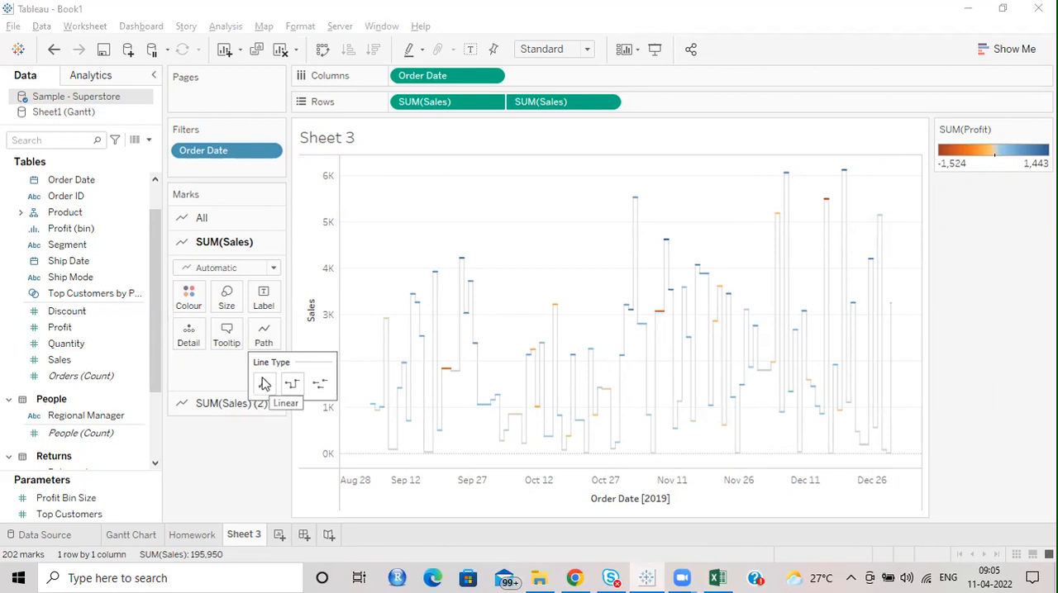
left_click(229, 482)
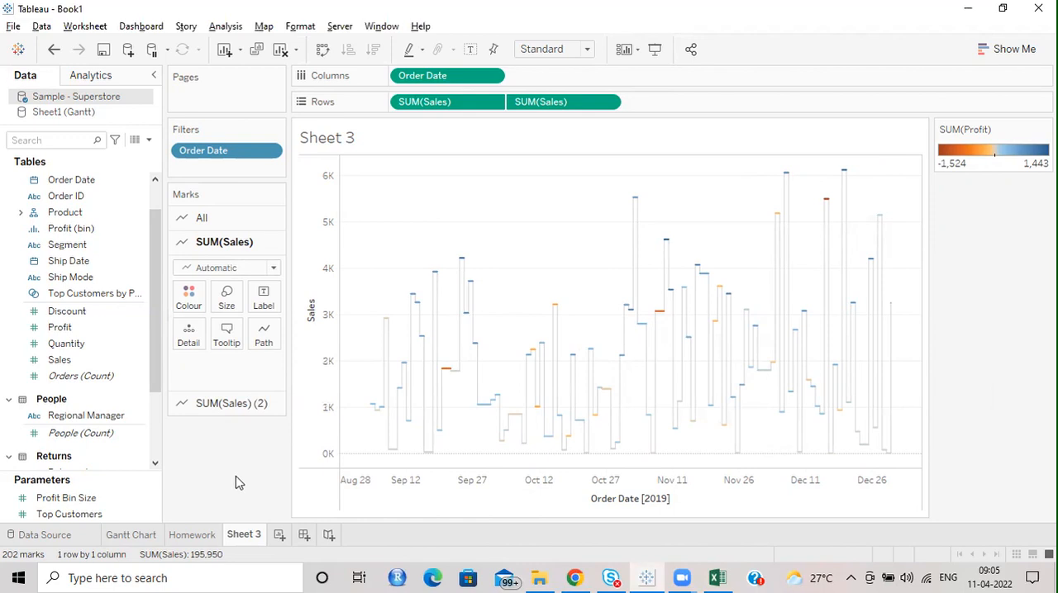
Step: Rename Sheet 3 as "Step and Jump Charts"
double_click(253, 537)
type("Step and Jump")
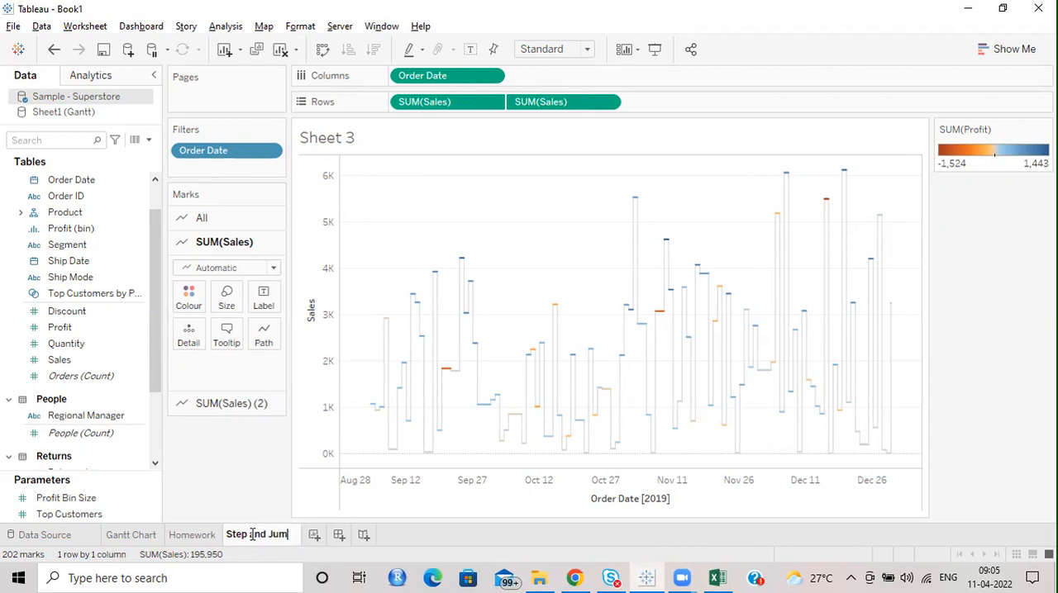
type(" Charts")
key("Return")
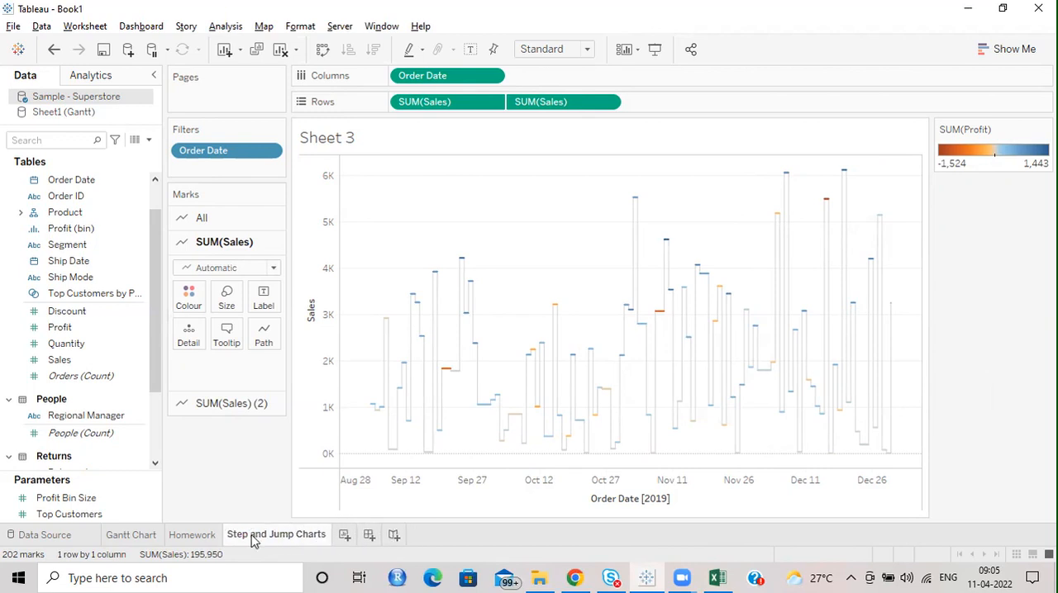
Step: Add a new worksheet and check the recommended field requirements for scatter plots
left_click(344, 535)
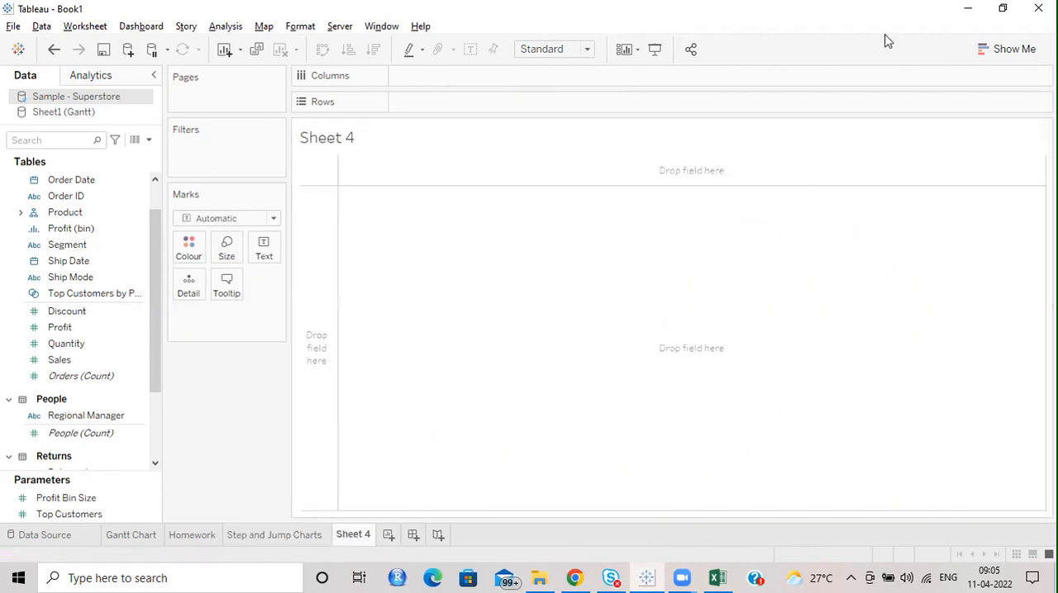
left_click(295, 533)
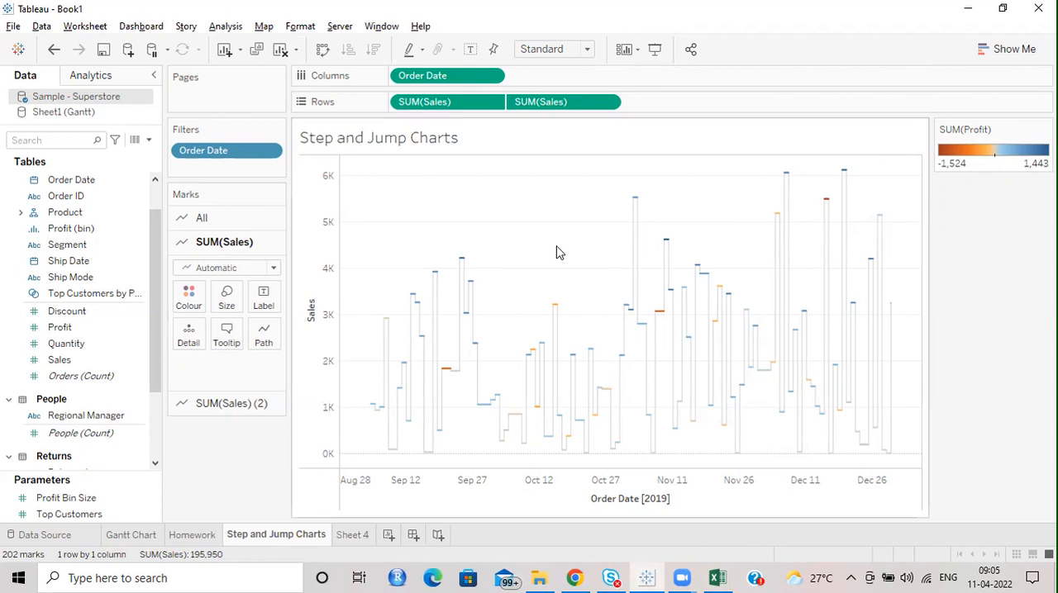
left_click(1016, 48)
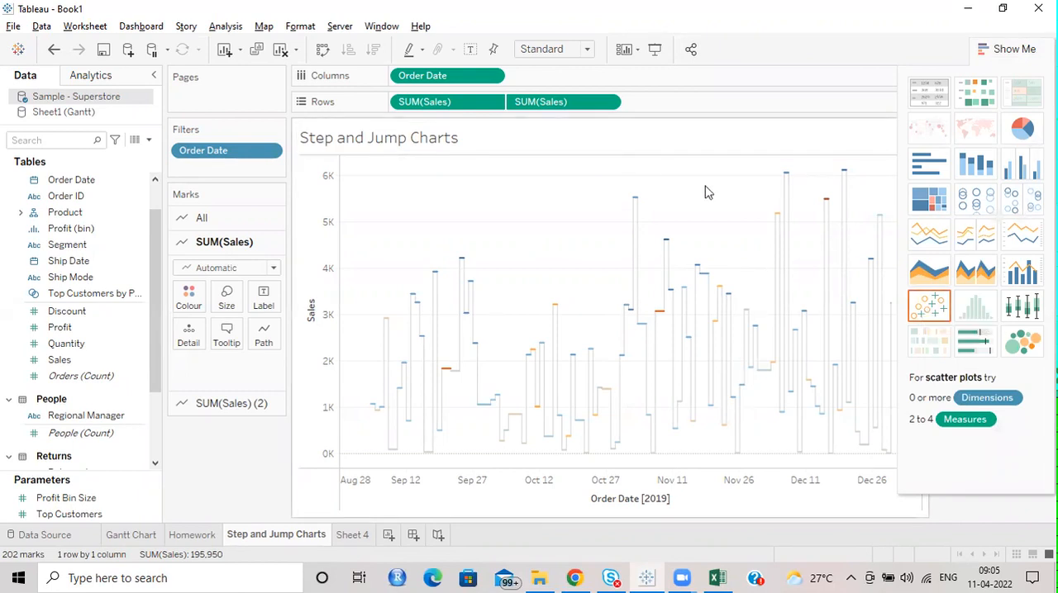
left_click(352, 534)
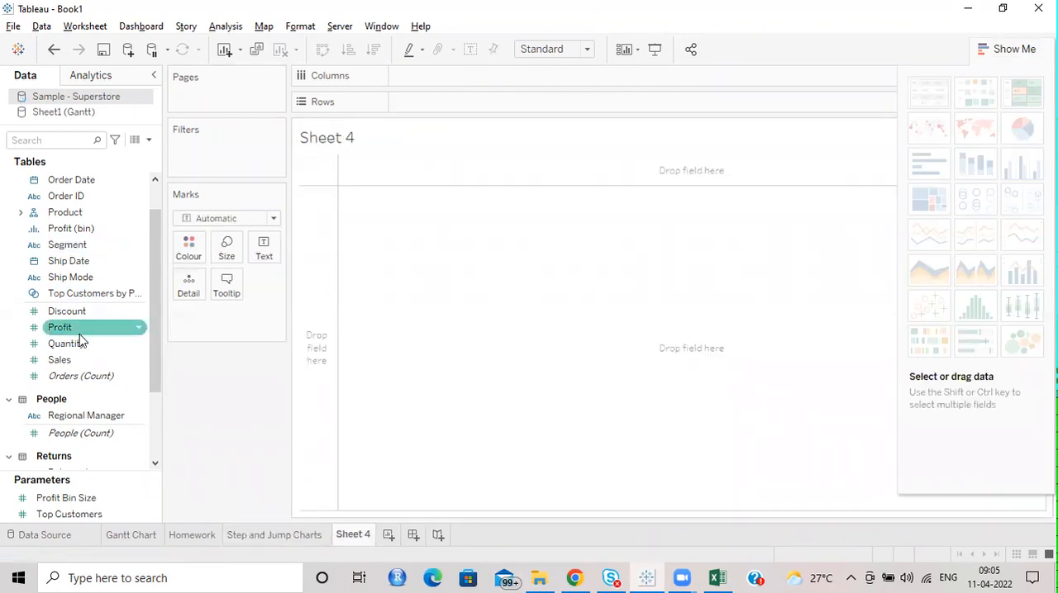
Step: Plot Sales on Columns against Profit on Rows in Sheet 4
scroll(90, 281, "up", 1)
scroll(88, 262, "down", 3)
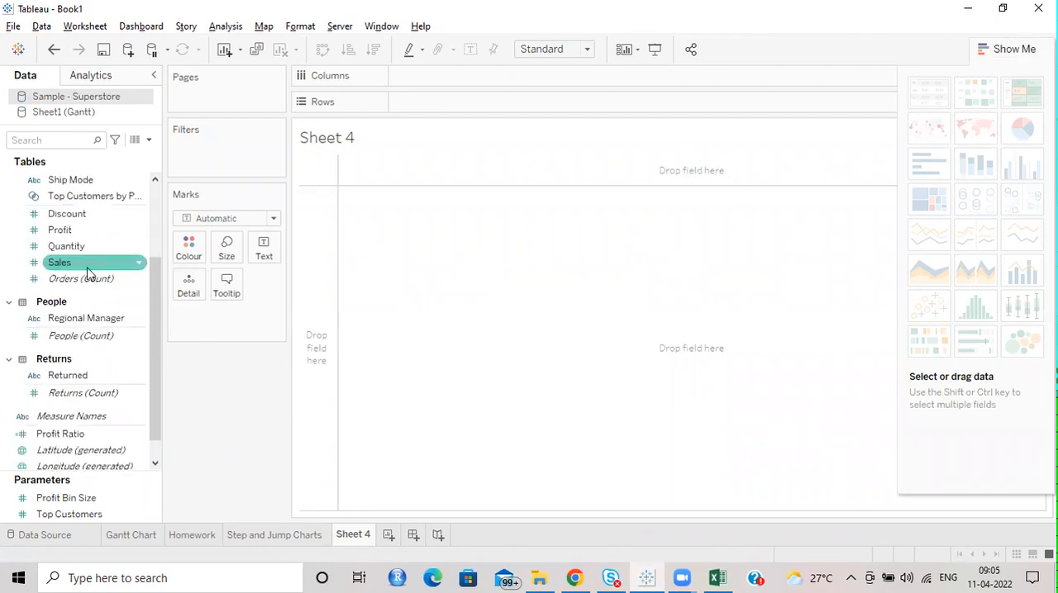
left_click_drag(84, 263, 476, 85)
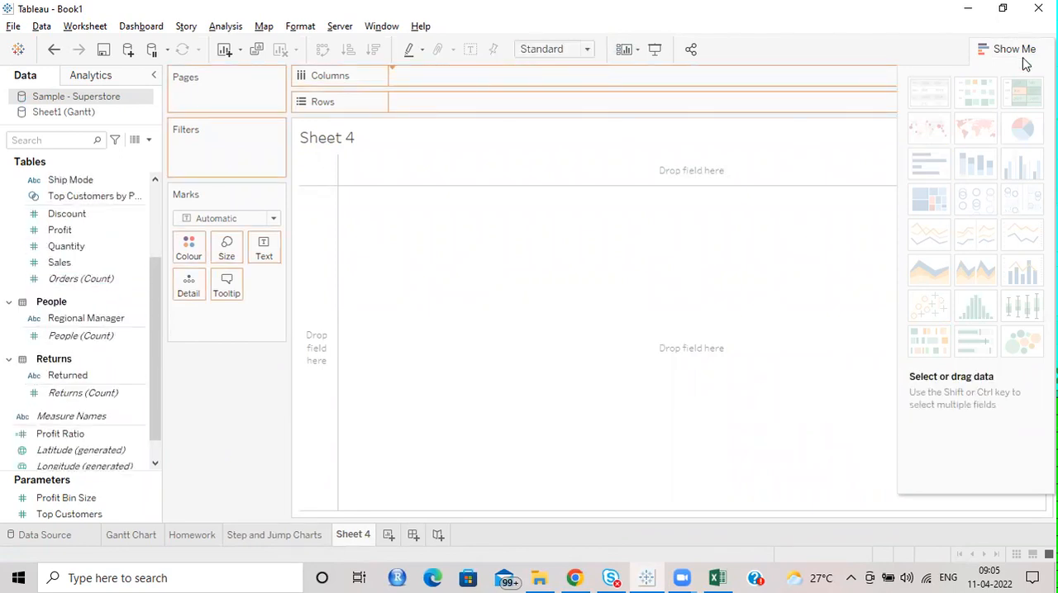
left_click_drag(1025, 65, 1023, 55)
left_click_drag(60, 230, 424, 99)
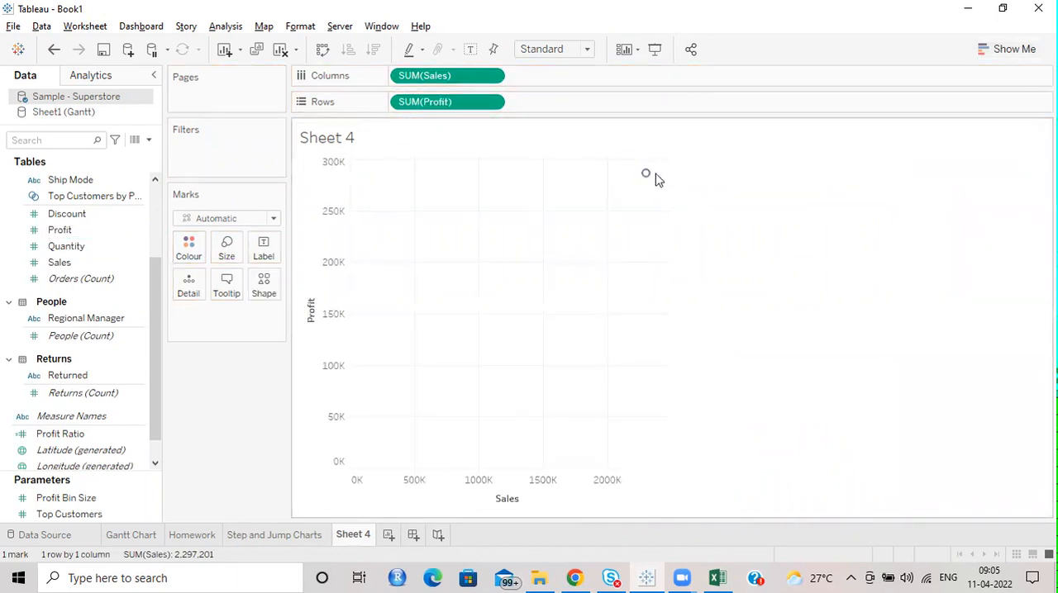
mouse_move(649, 182)
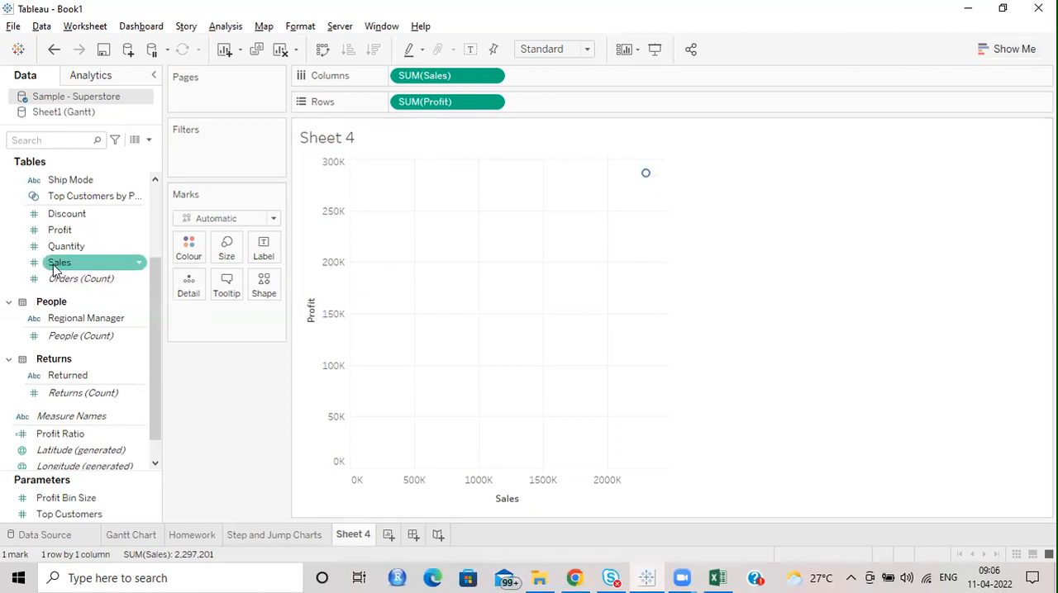
Step: Split the Sales and Profit mark into individual products by adding Product Name from the Product hierarchy as detail
scroll(63, 258, "up", 3)
scroll(83, 257, "down", 5)
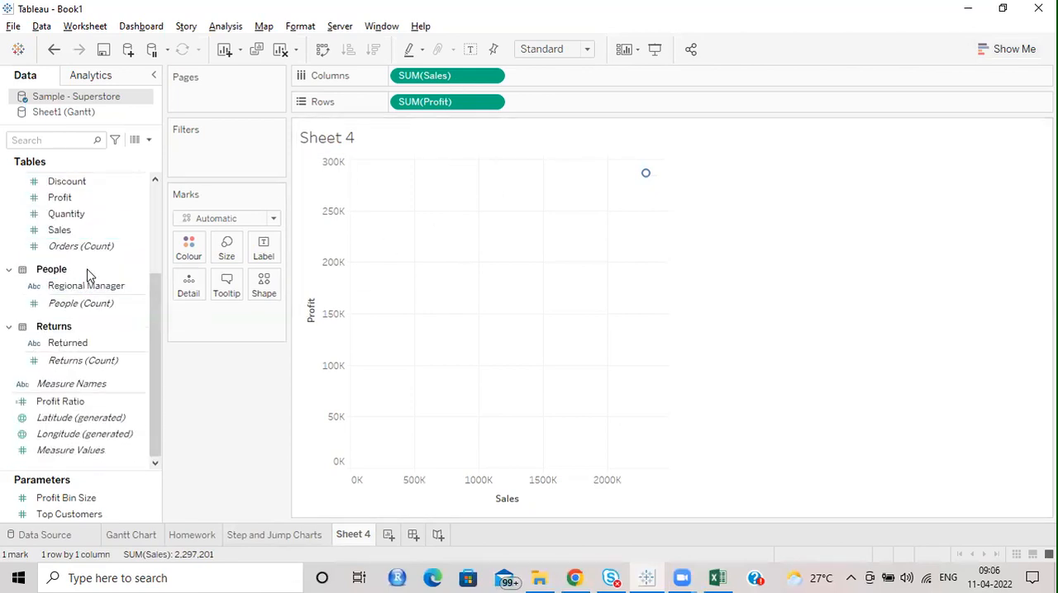
scroll(90, 273, "up", 4)
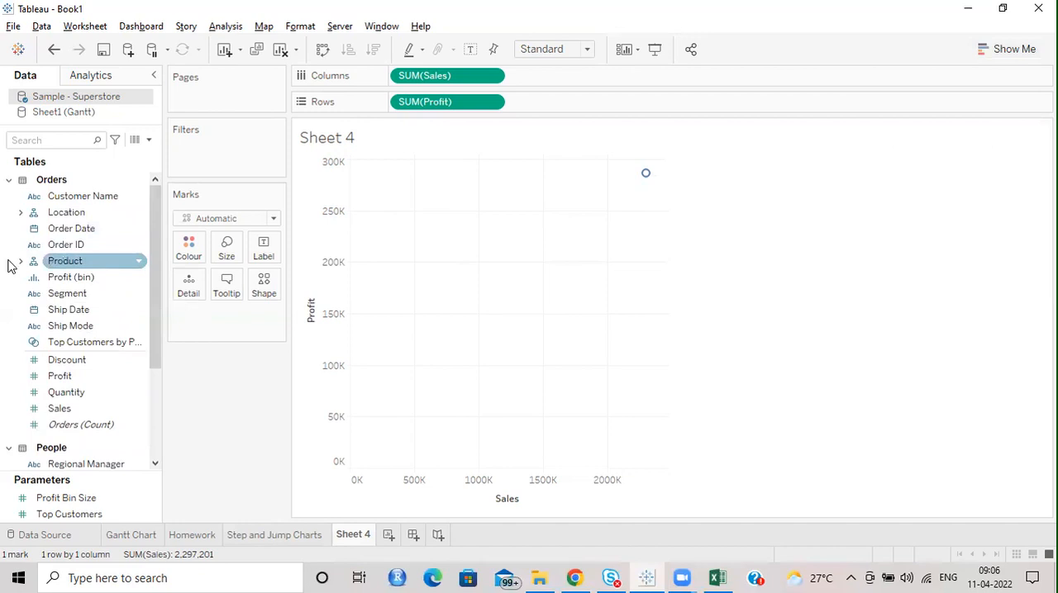
left_click(20, 261)
left_click_drag(91, 326, 187, 288)
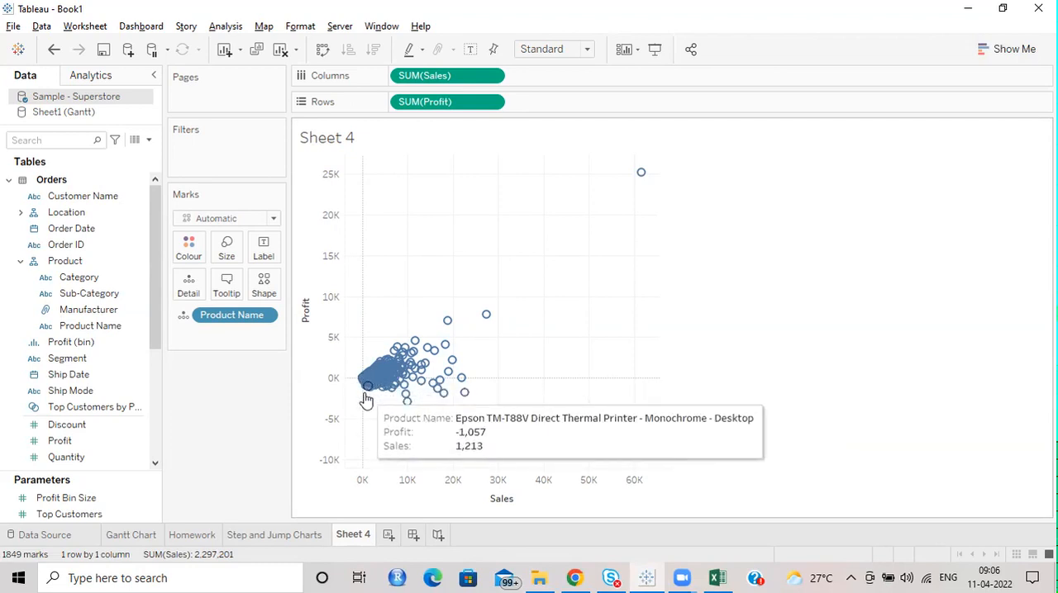
mouse_move(415, 459)
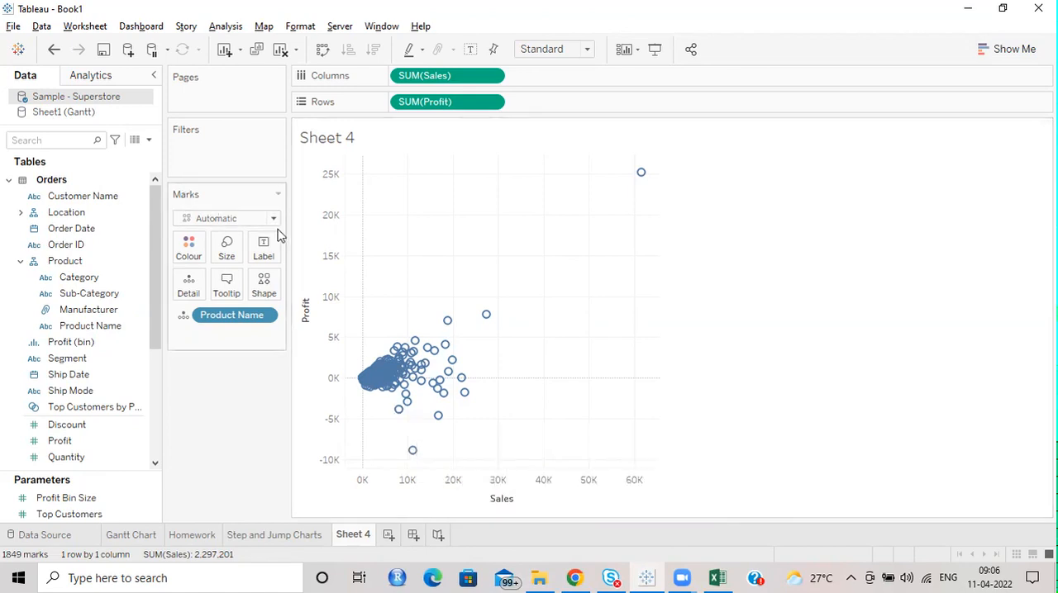
Step: Change the scatter plot's mark type to Shape and use filled circles for the marks
left_click(189, 249)
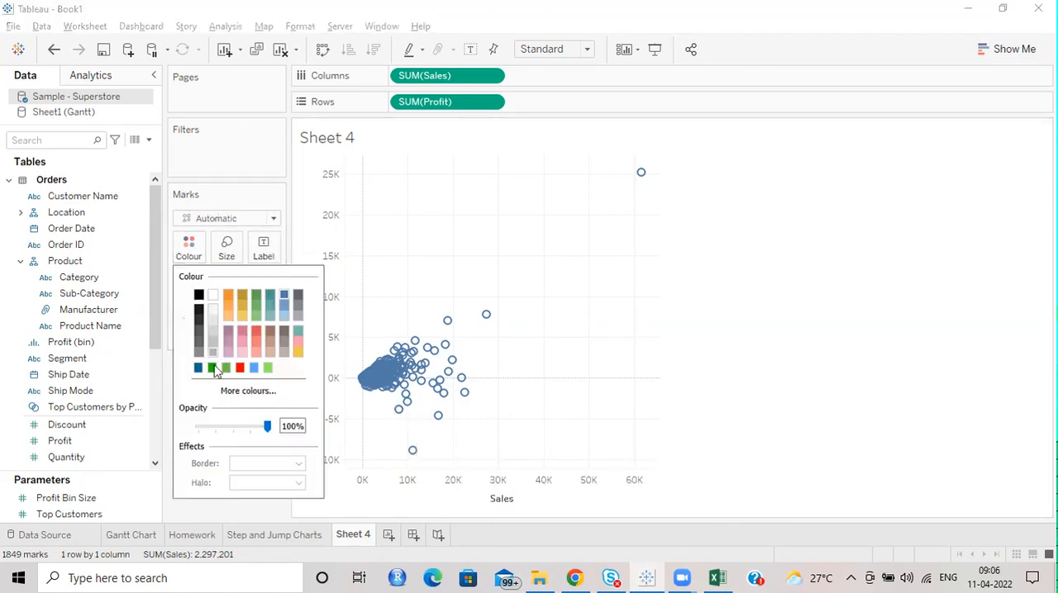
left_click(263, 222)
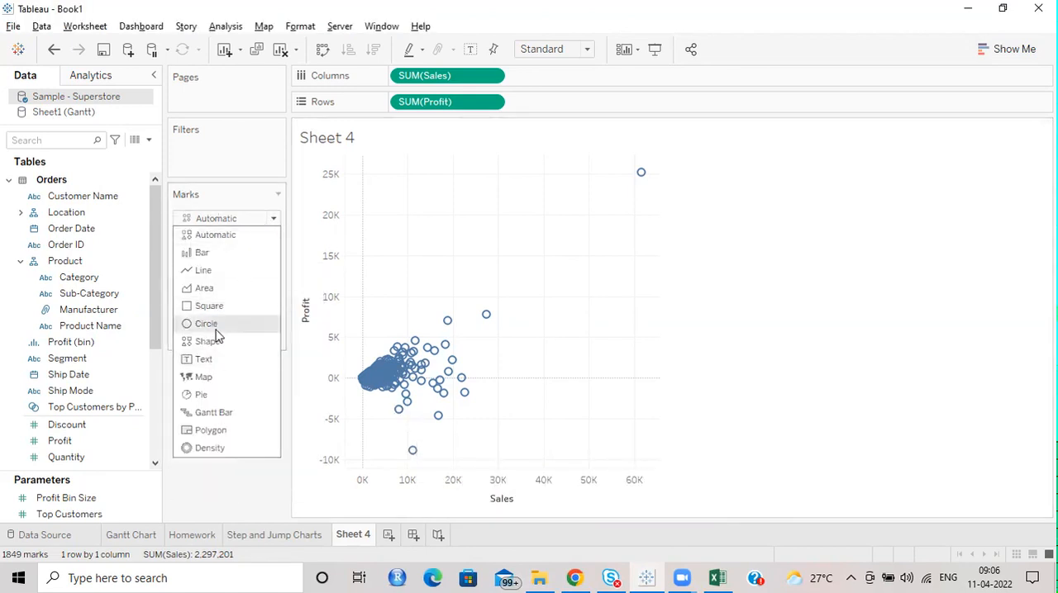
left_click(216, 340)
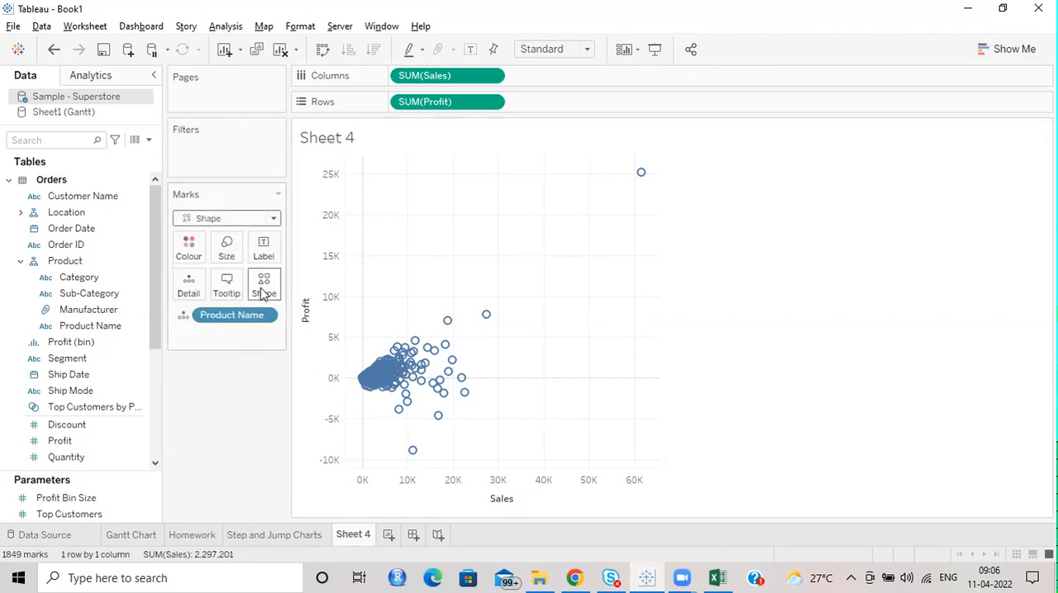
left_click(264, 289)
left_click(260, 352)
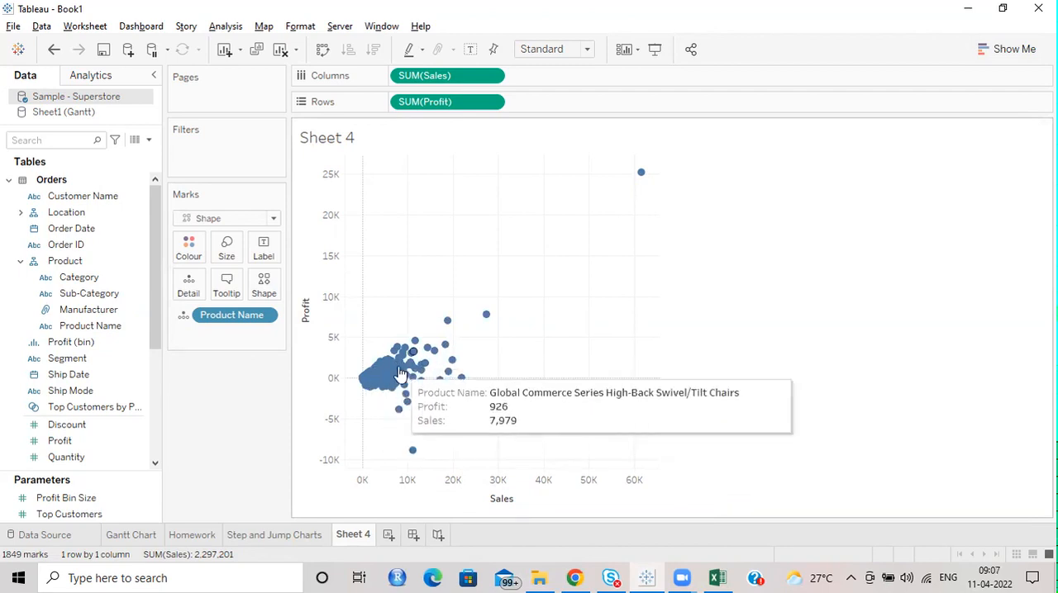
Step: Colour the scatter plot's marks by Category and fit the chart to Entire View
left_click_drag(75, 277, 189, 246)
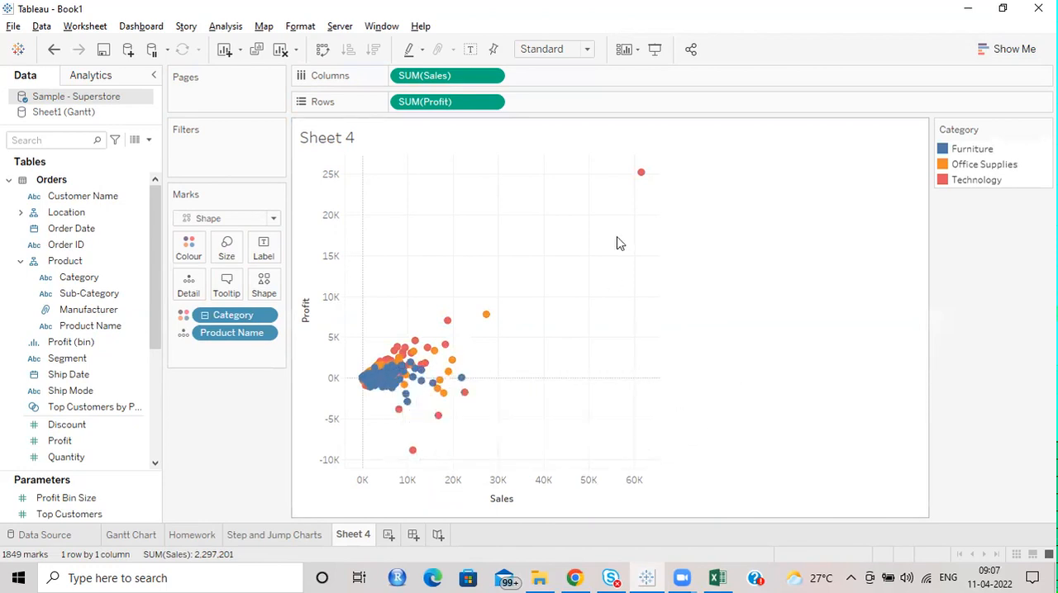
left_click(547, 50)
left_click(548, 104)
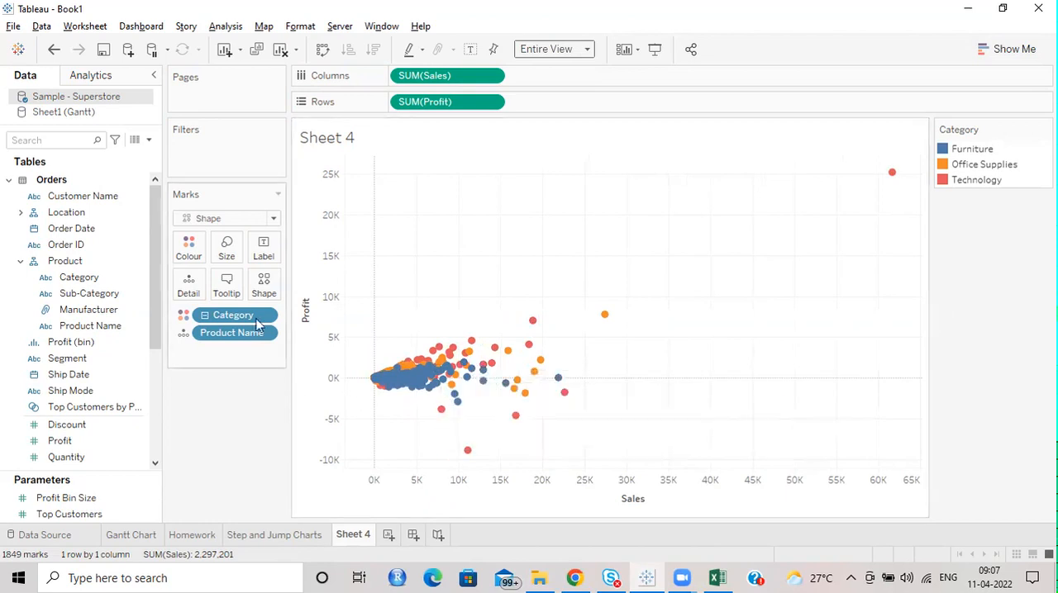
Step: Reduce the opacity of the scatter plot's marks to 52%
left_click(187, 244)
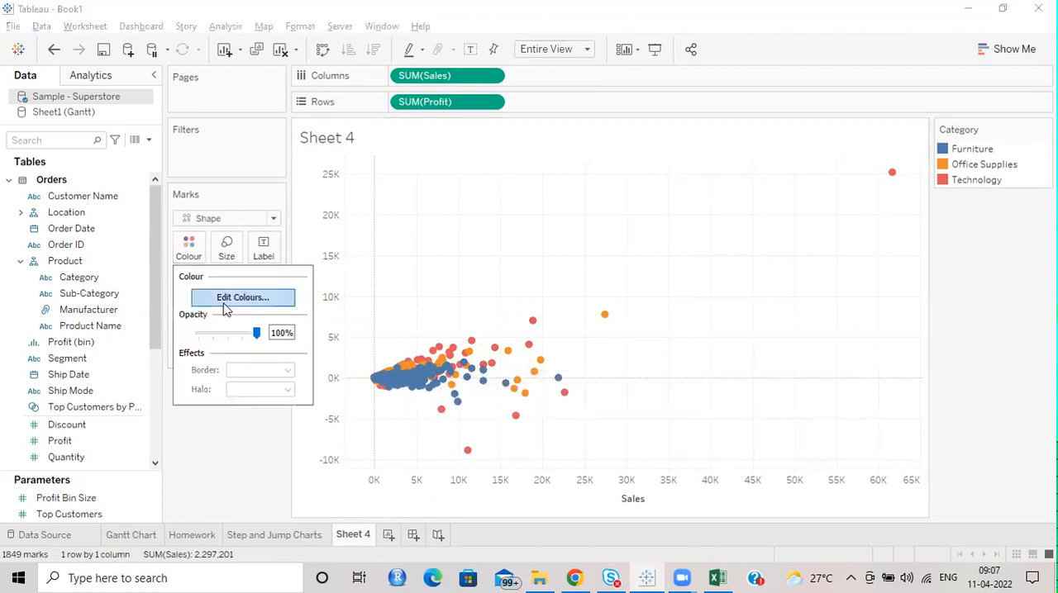
left_click_drag(260, 342, 228, 337)
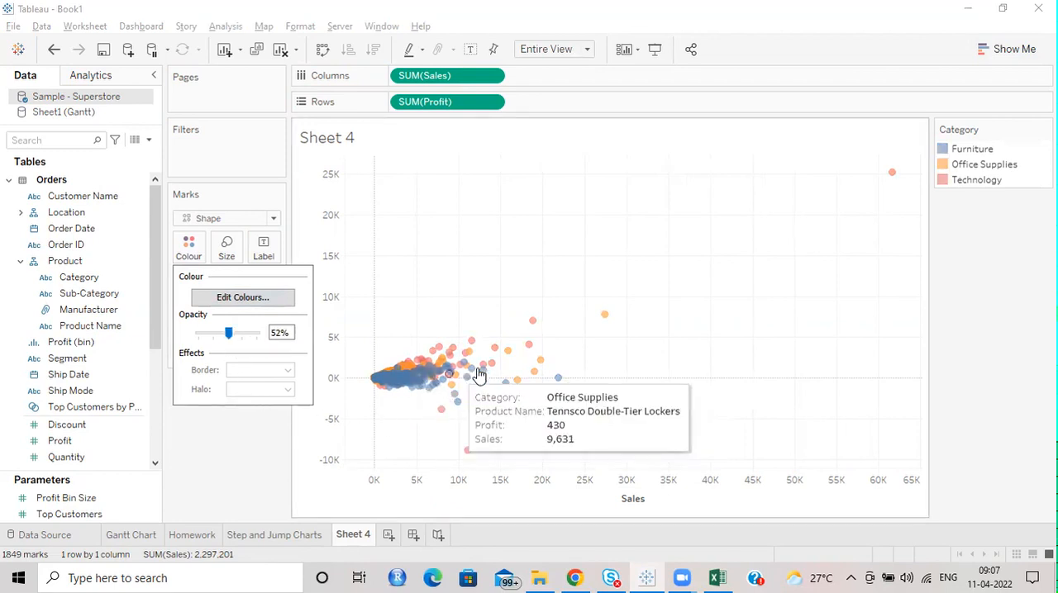
left_click(195, 256)
left_click(190, 255)
left_click(190, 256)
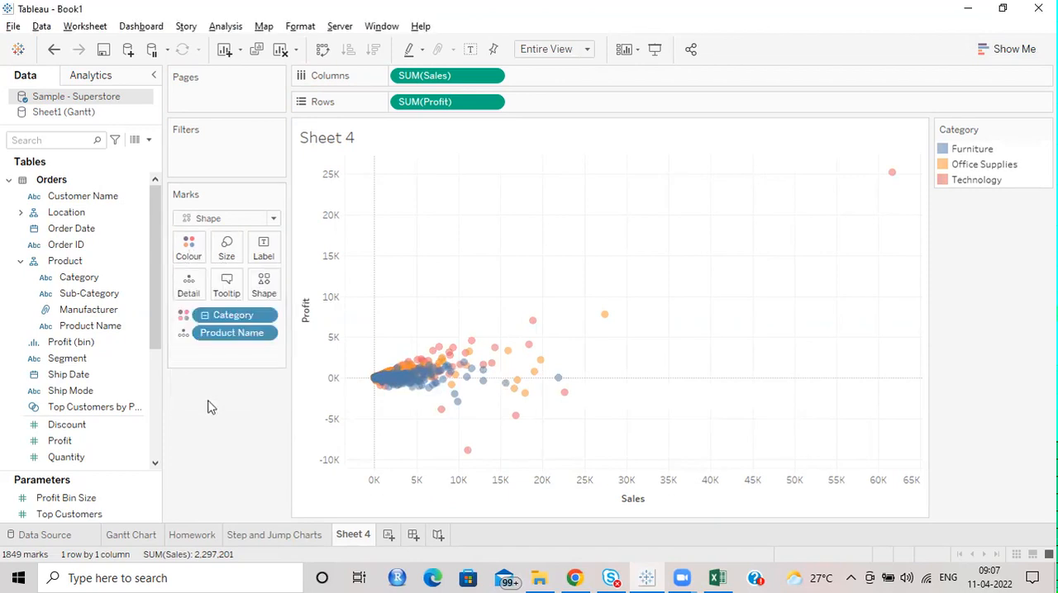
Step: Set the scatter plot's mark type to Automatic and check its colour settings
left_click(269, 220)
left_click(248, 236)
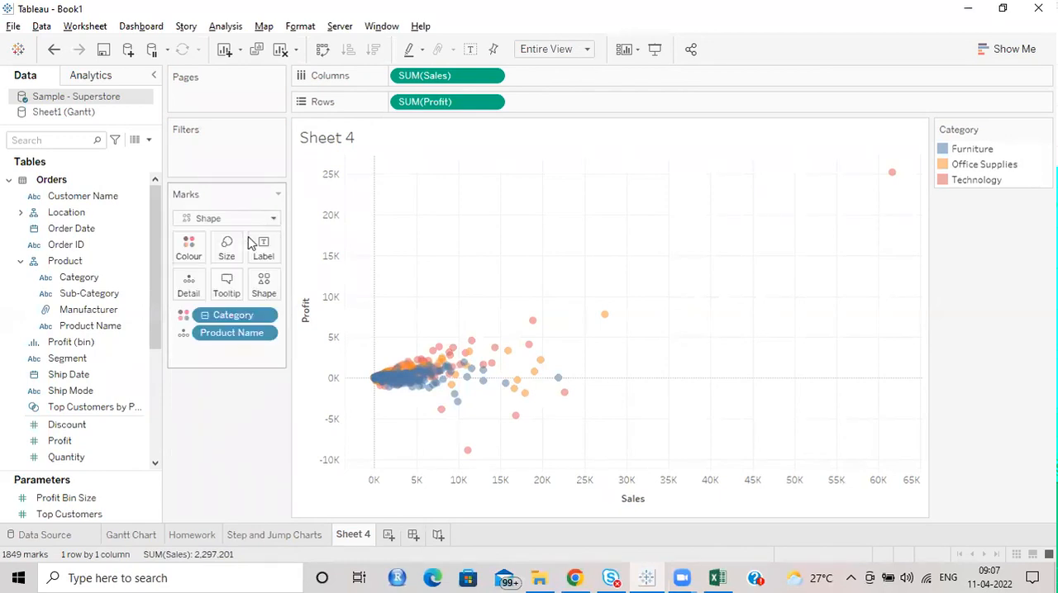
left_click(191, 248)
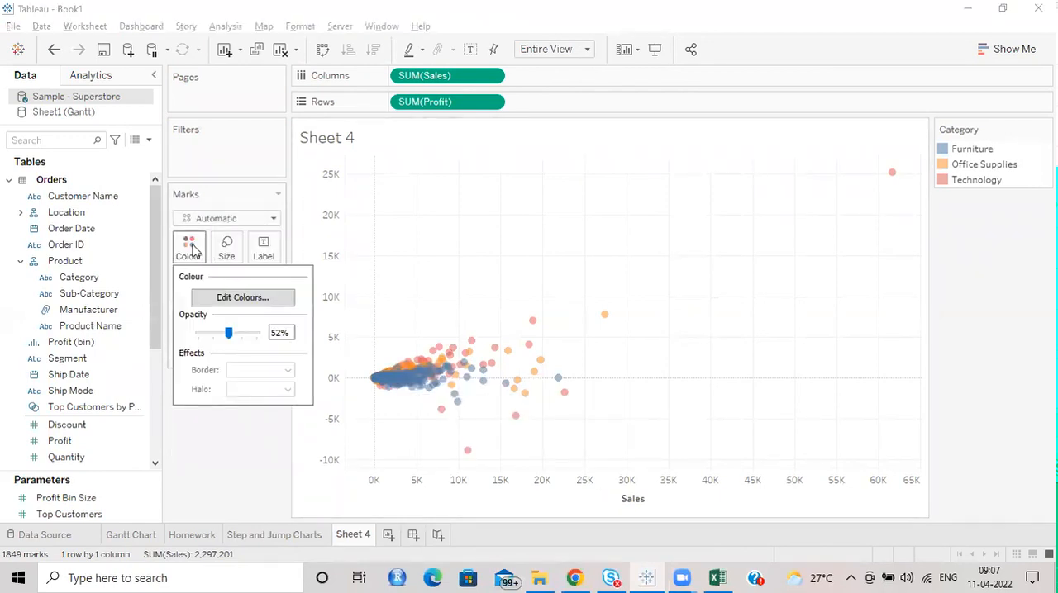
left_click(222, 465)
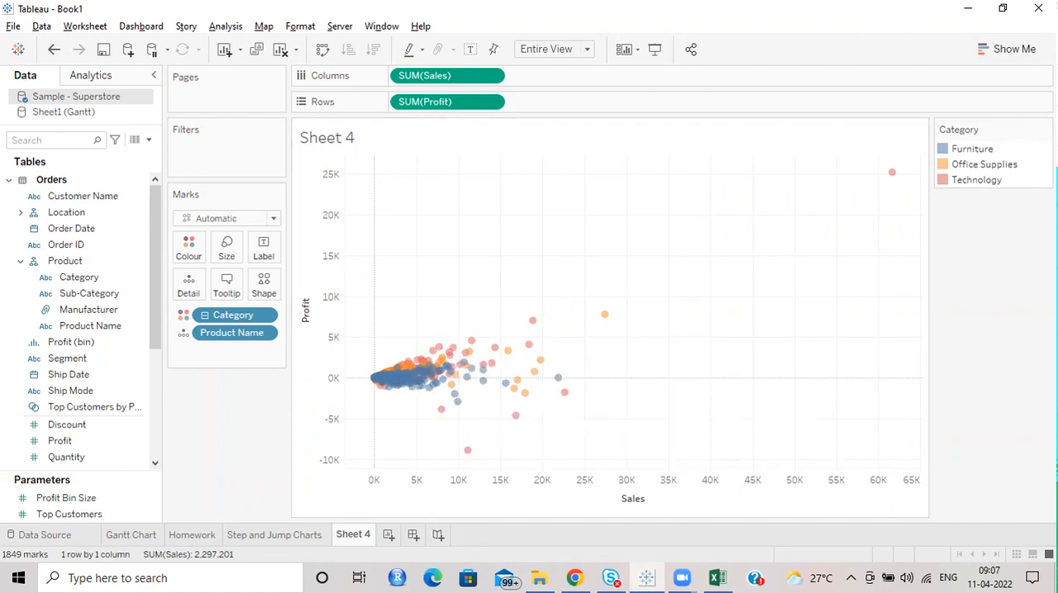
left_click(1014, 48)
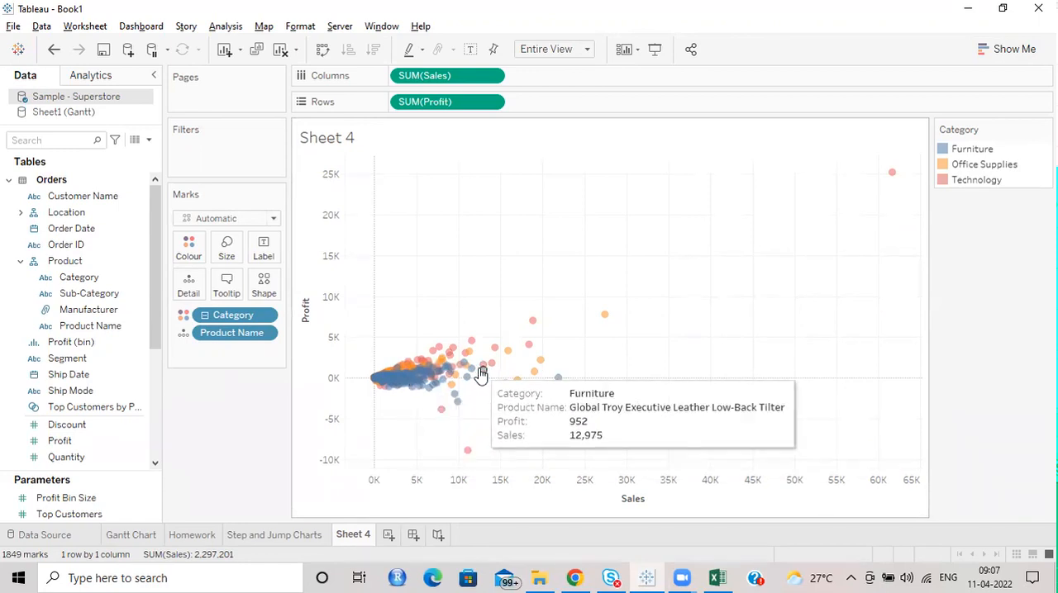
Step: Switch to Google Chrome and open public.tableau.com in the empty browser tab
left_click(576, 578)
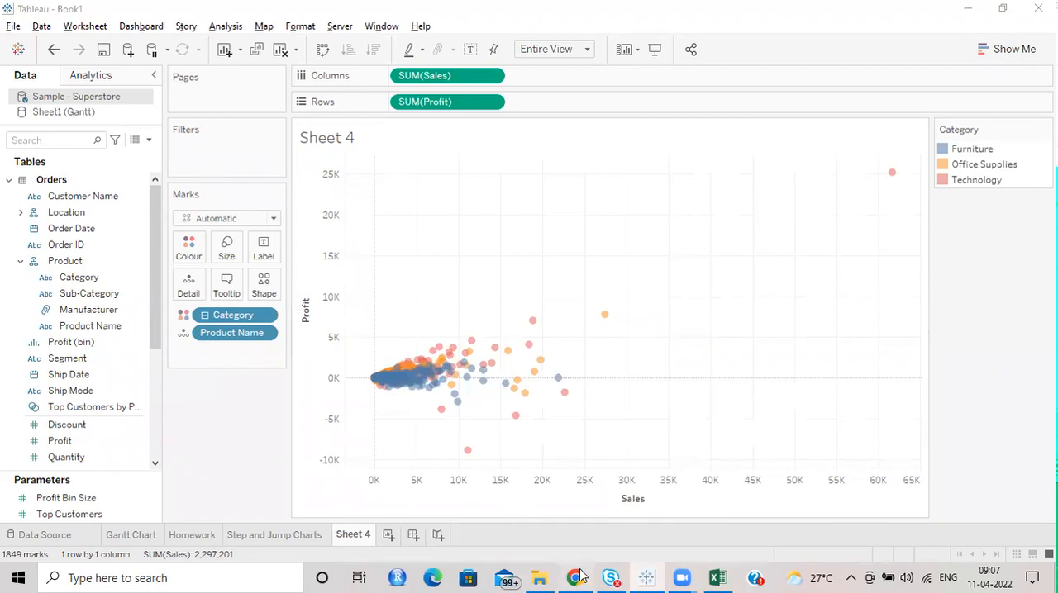
left_click(209, 12)
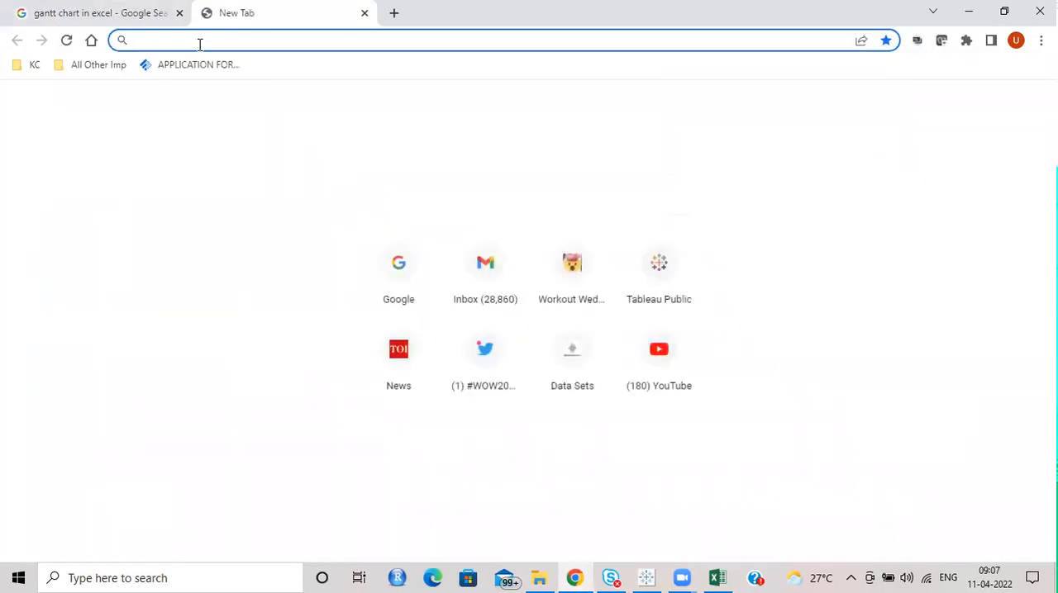
type("pub")
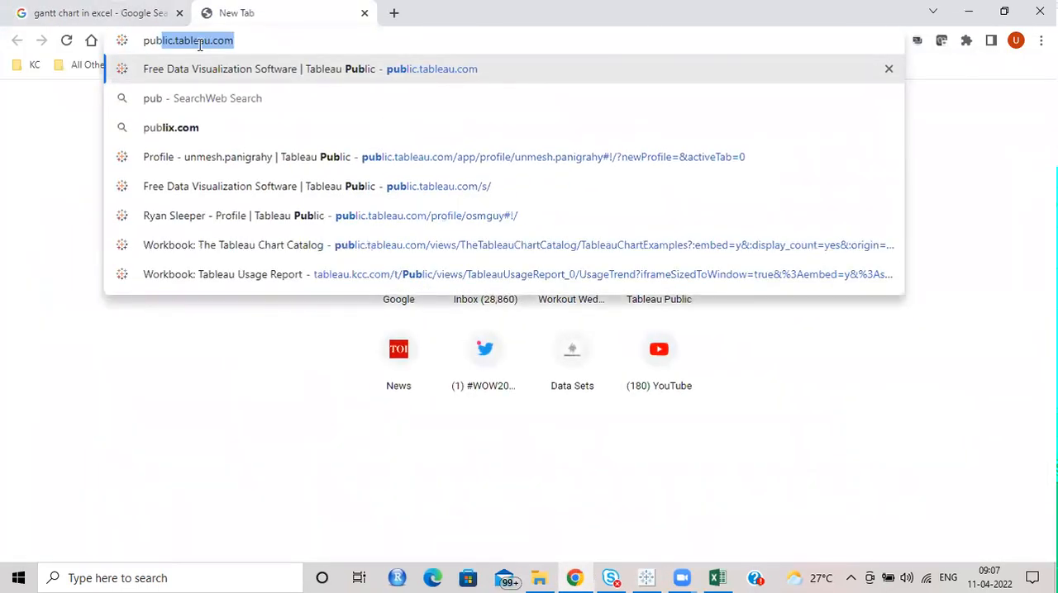
key("Return")
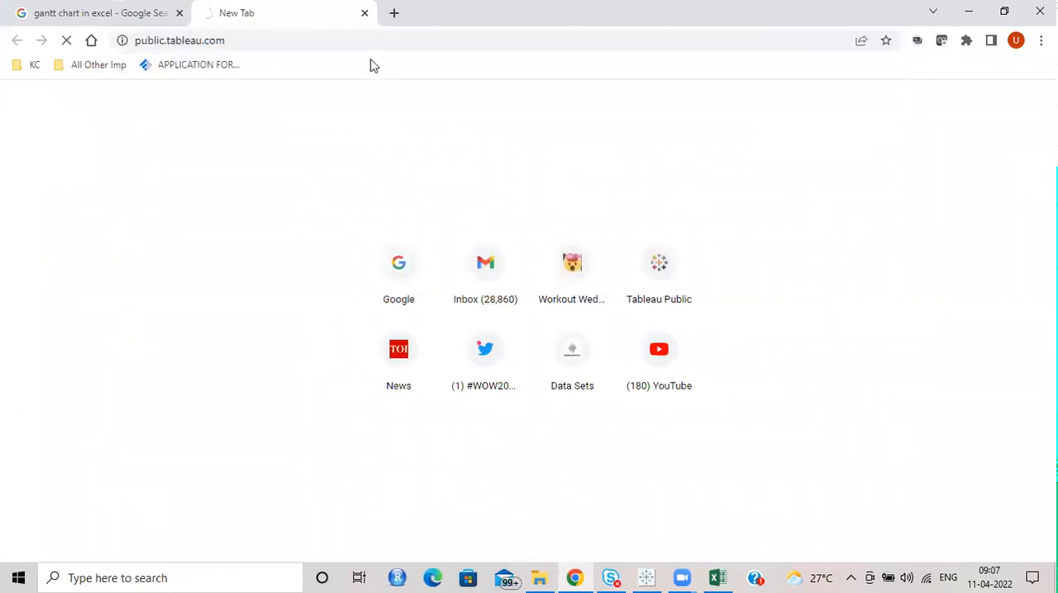
left_click(106, 10)
left_click(227, 11)
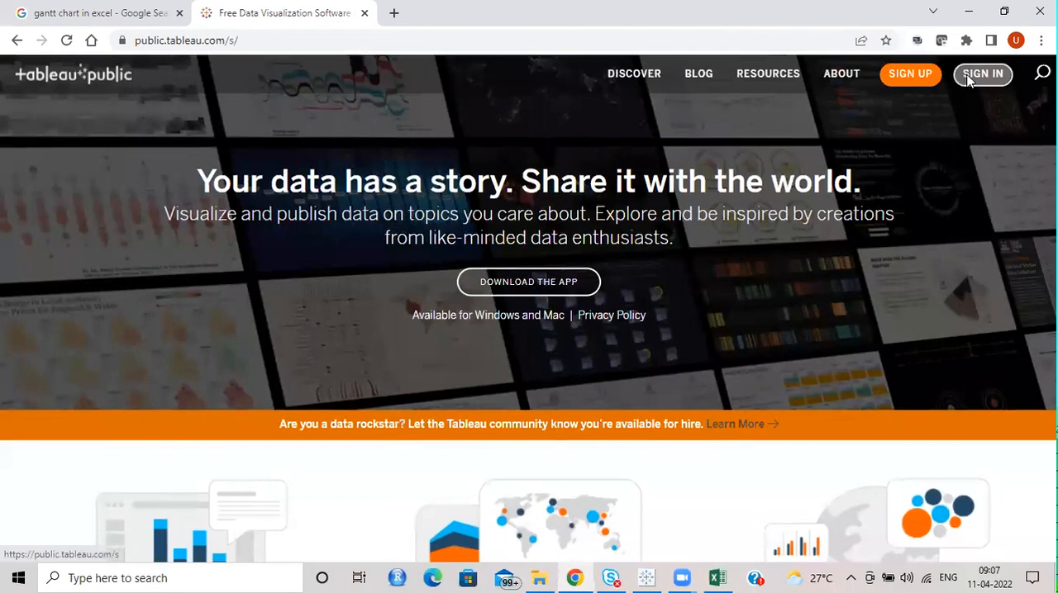
Step: Sign in to Tableau Public with the account e-mail and password
left_click(971, 74)
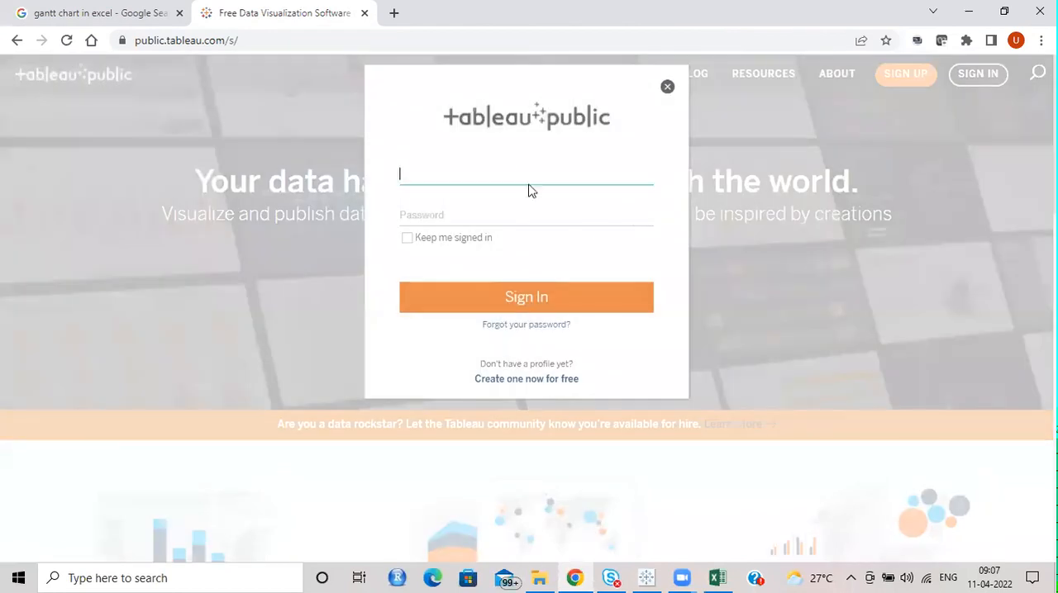
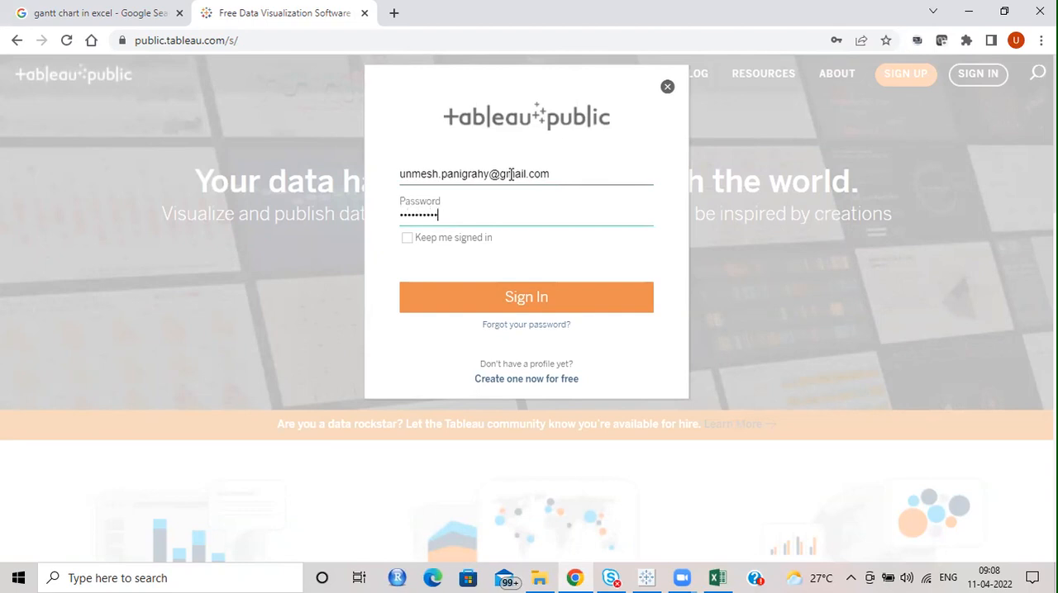
key("Return")
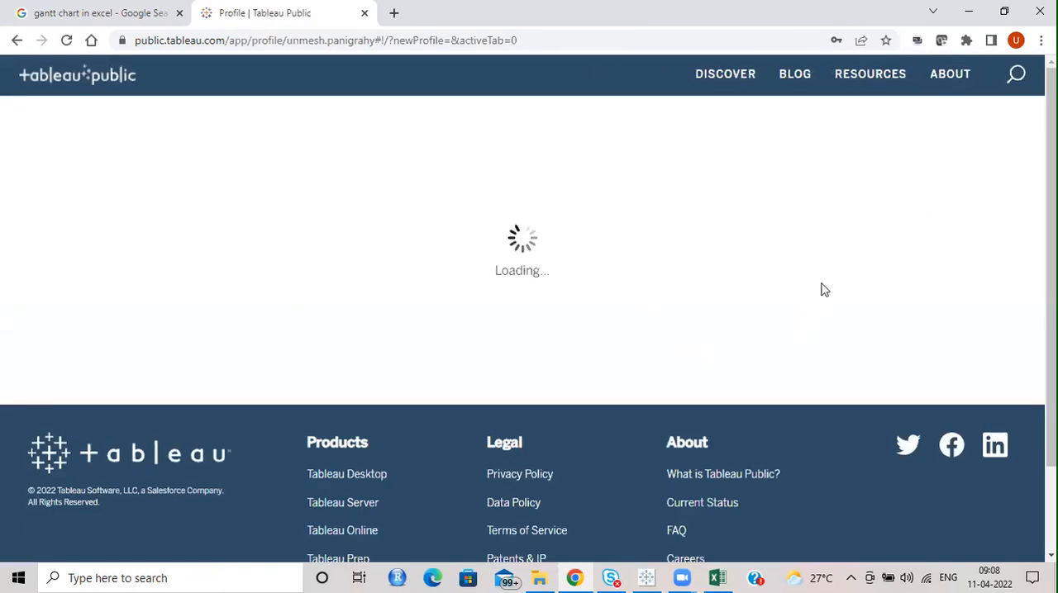
Step: Open the featured viz "Penguins at Palmer Station Antarctica LTER" from the profile's Vizzes and bring its scatter plots into view
scroll(807, 281, "down", 2)
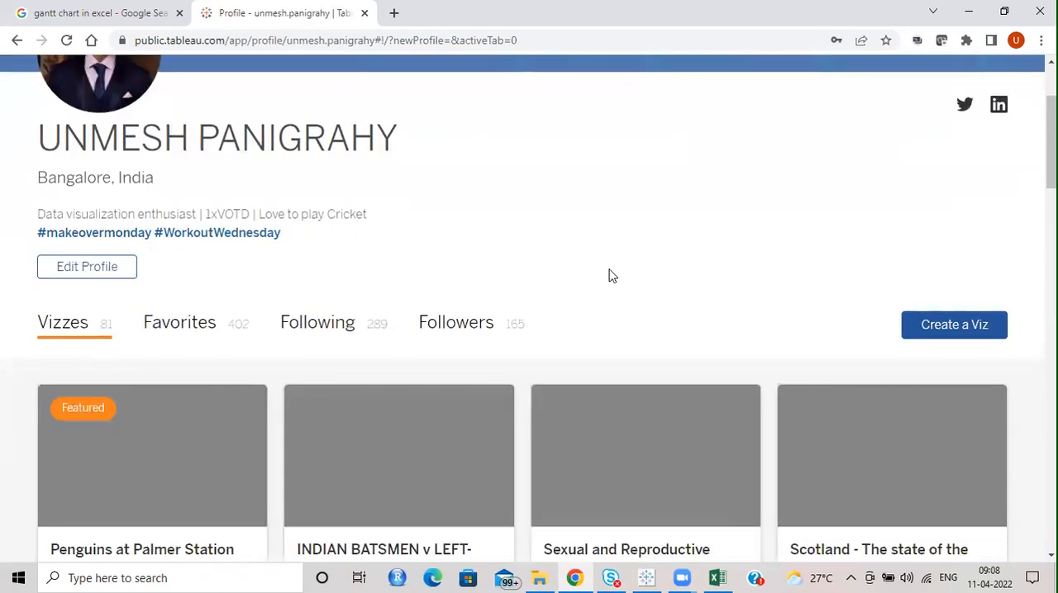
scroll(649, 239, "down", 1)
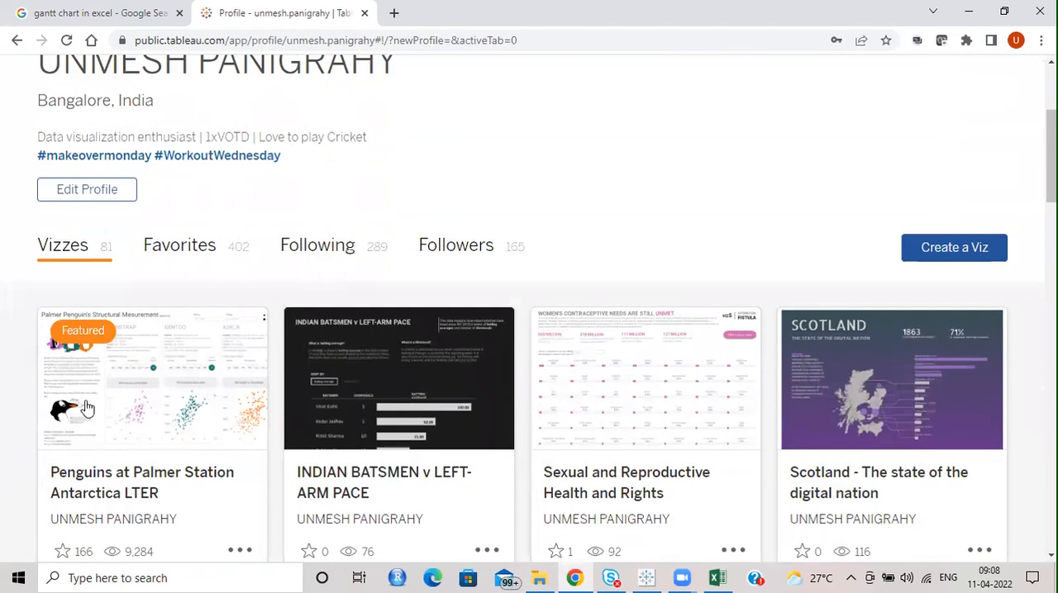
left_click(163, 396)
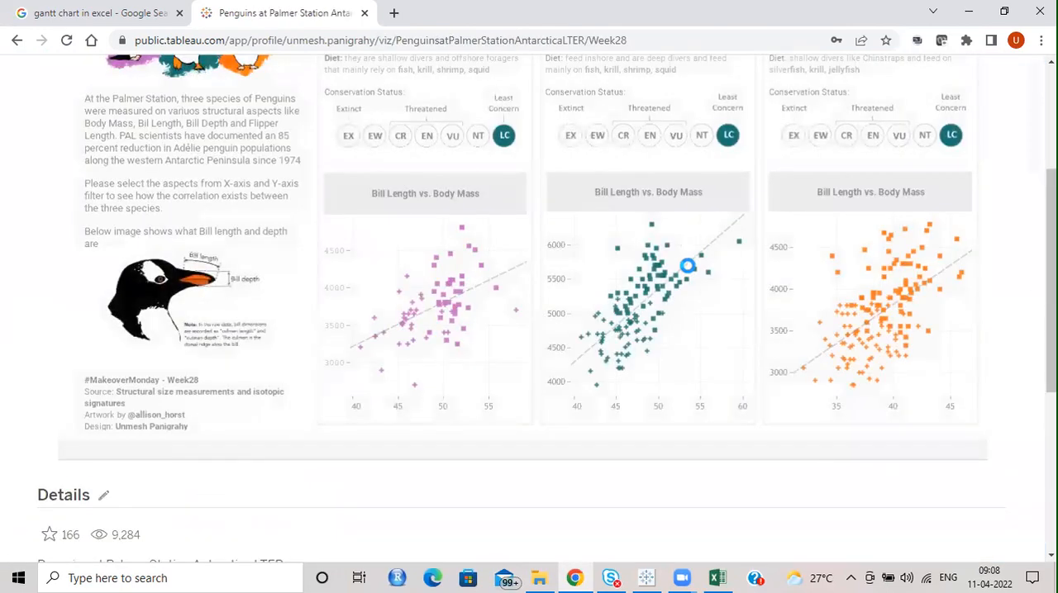
scroll(999, 267, "up", 2)
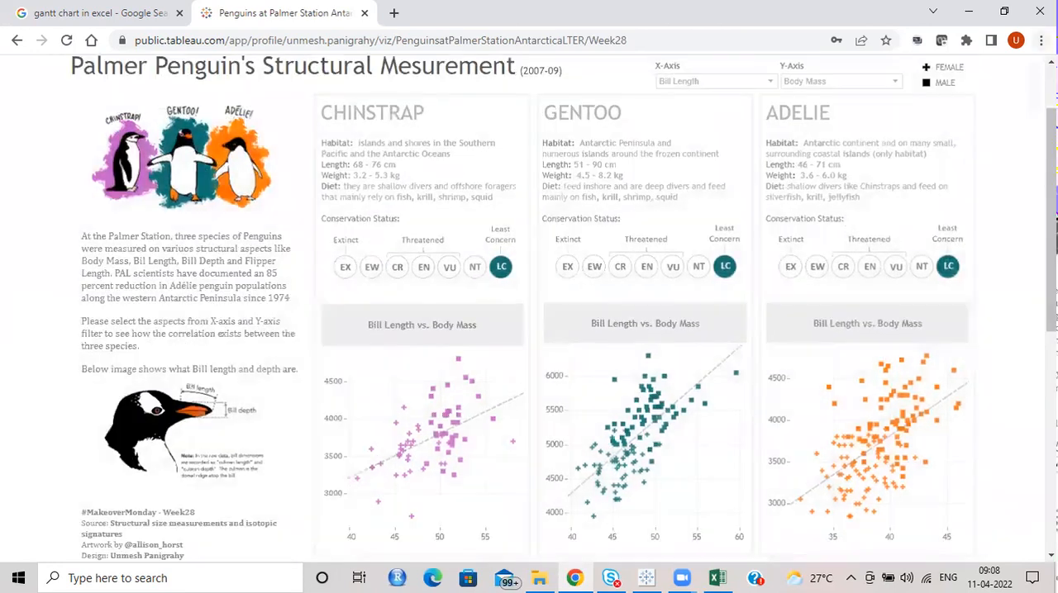
left_click(1040, 39)
left_click(1024, 423)
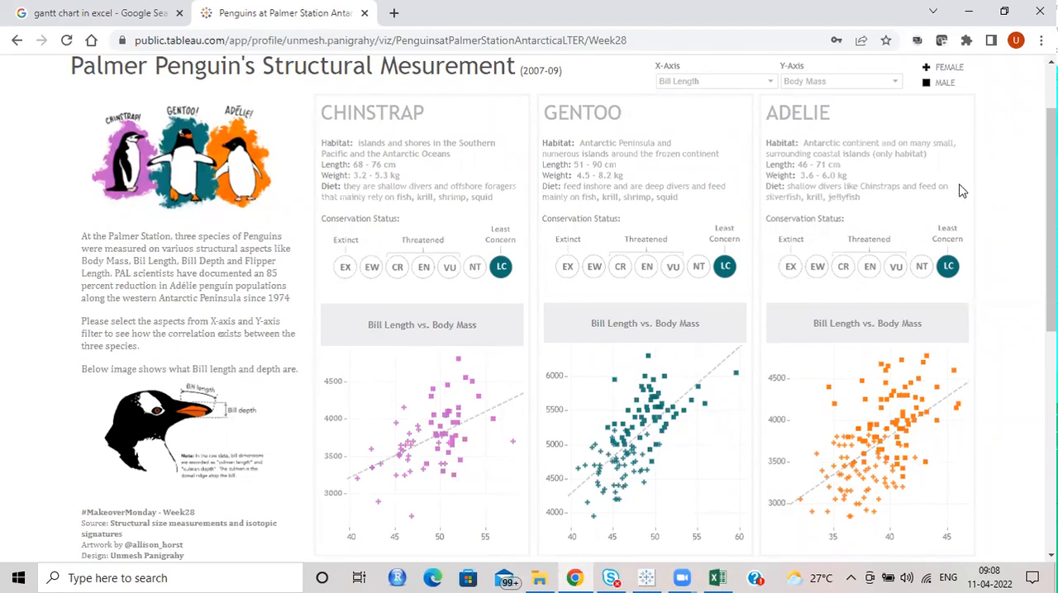
Step: Check which measures the penguin dashboard offers for its X-Axis and Y-Axis
left_click(692, 83)
left_click(842, 81)
left_click(843, 81)
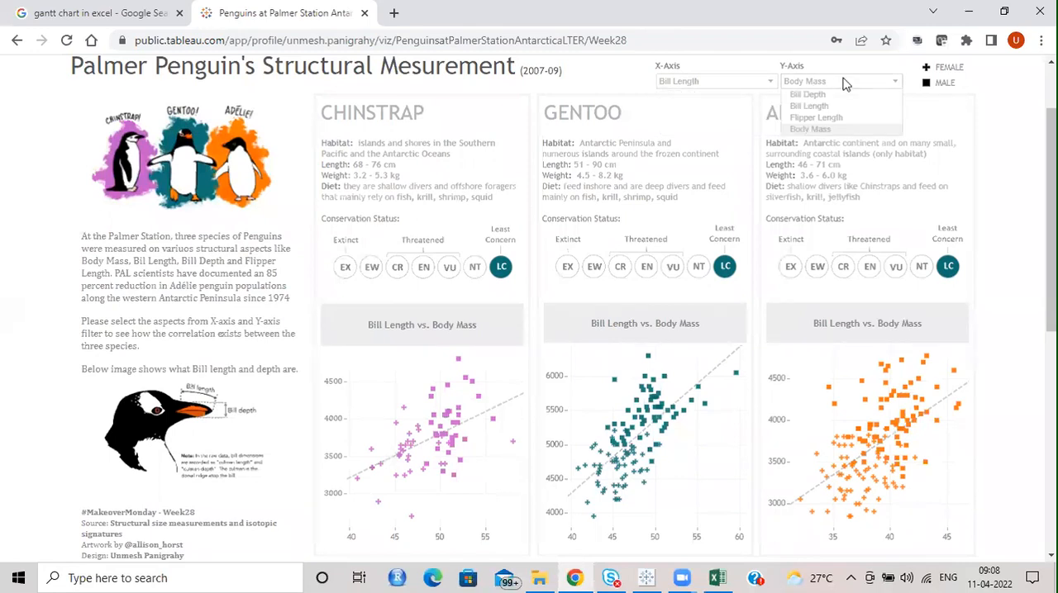
left_click(718, 86)
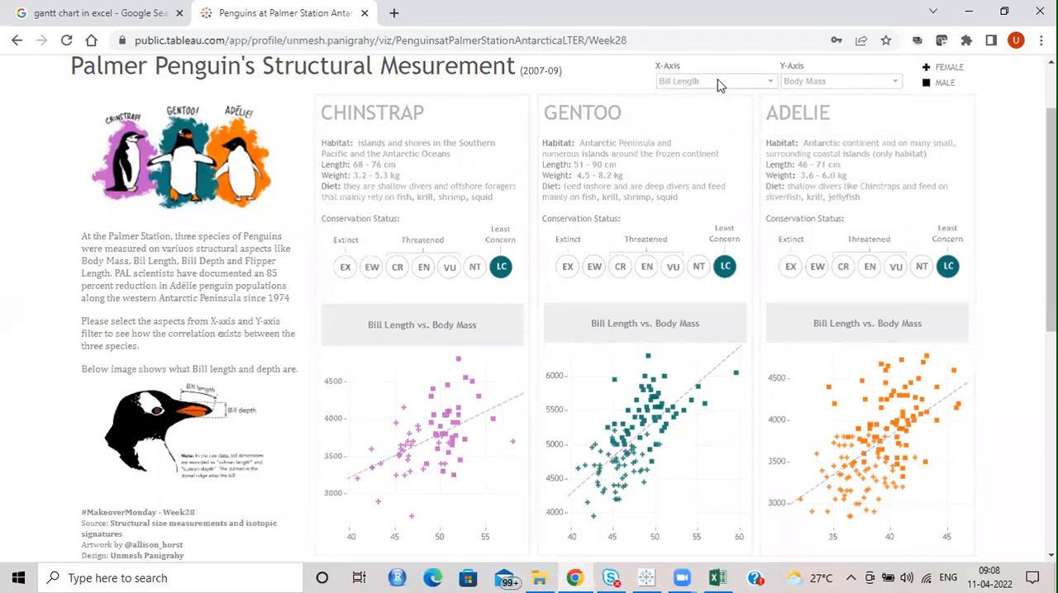
left_click(718, 82)
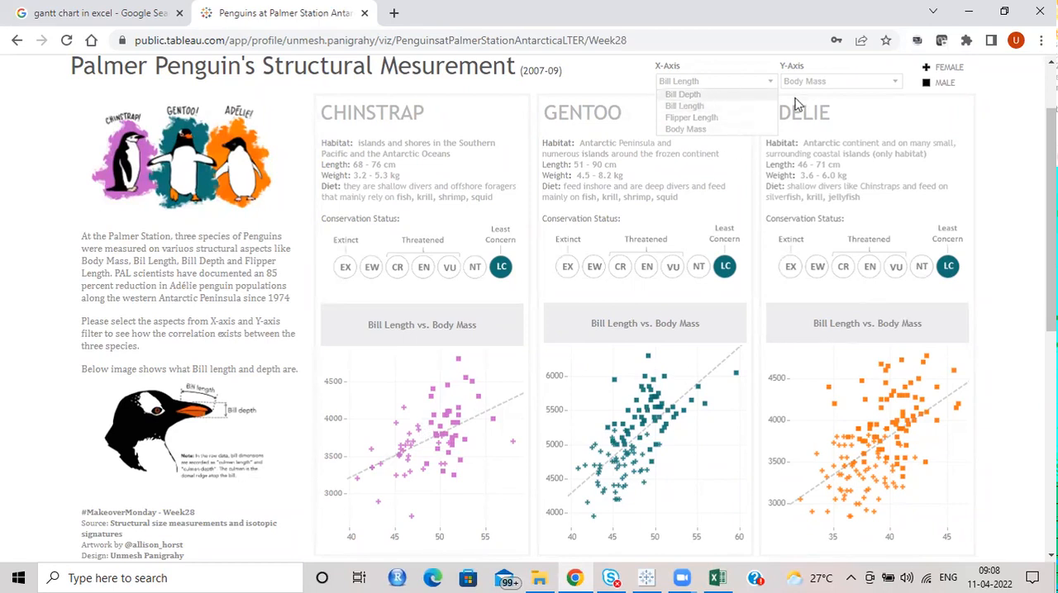
Step: Compare Bill Length against Bill Depth and against Flipper Length by changing the penguin dashboard's Y-Axis
left_click(843, 82)
left_click(841, 83)
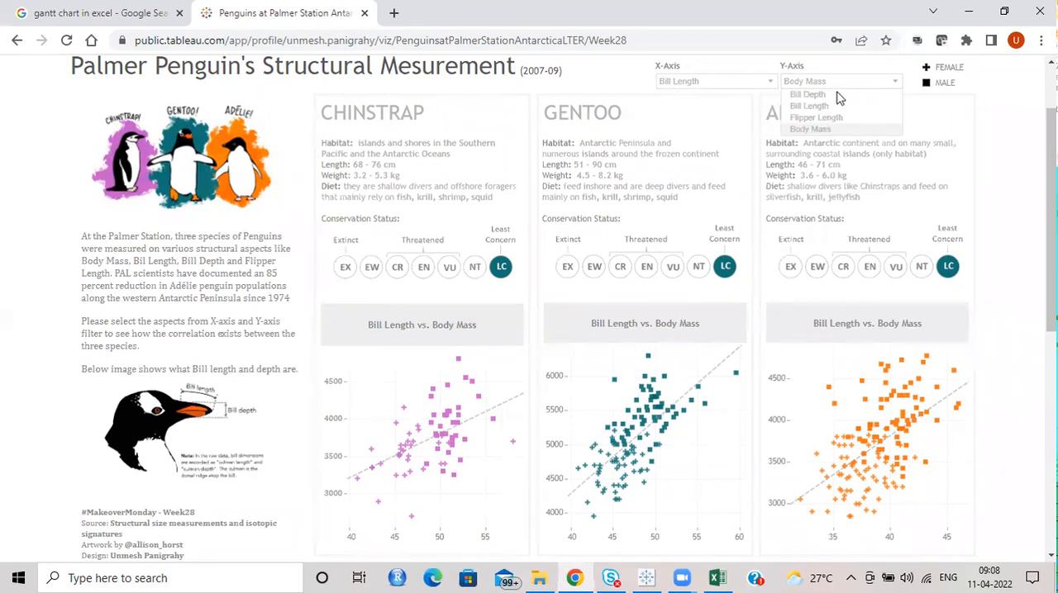
left_click(831, 94)
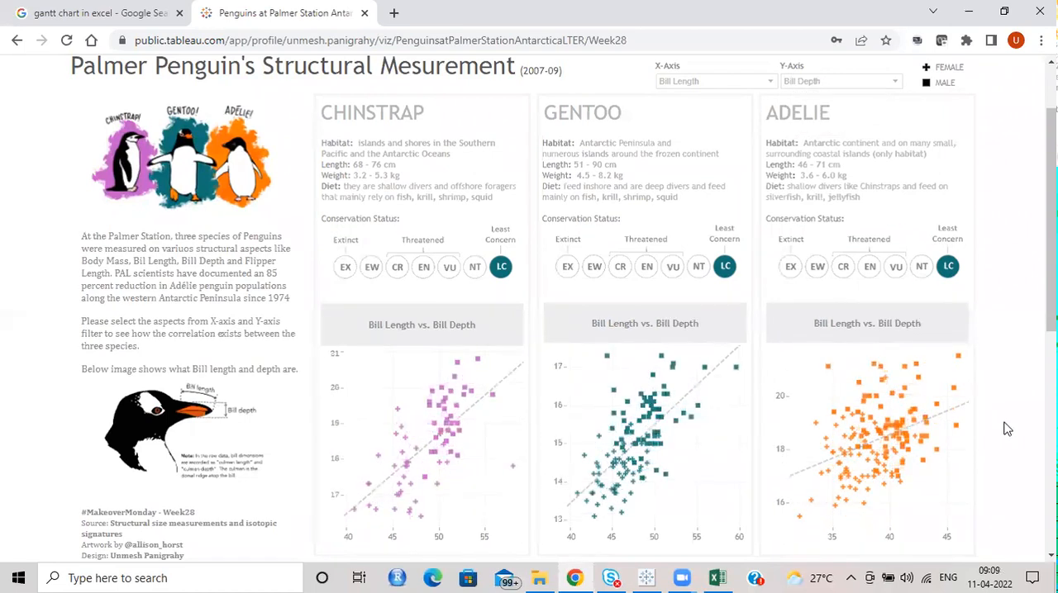
mouse_move(461, 422)
left_click(803, 83)
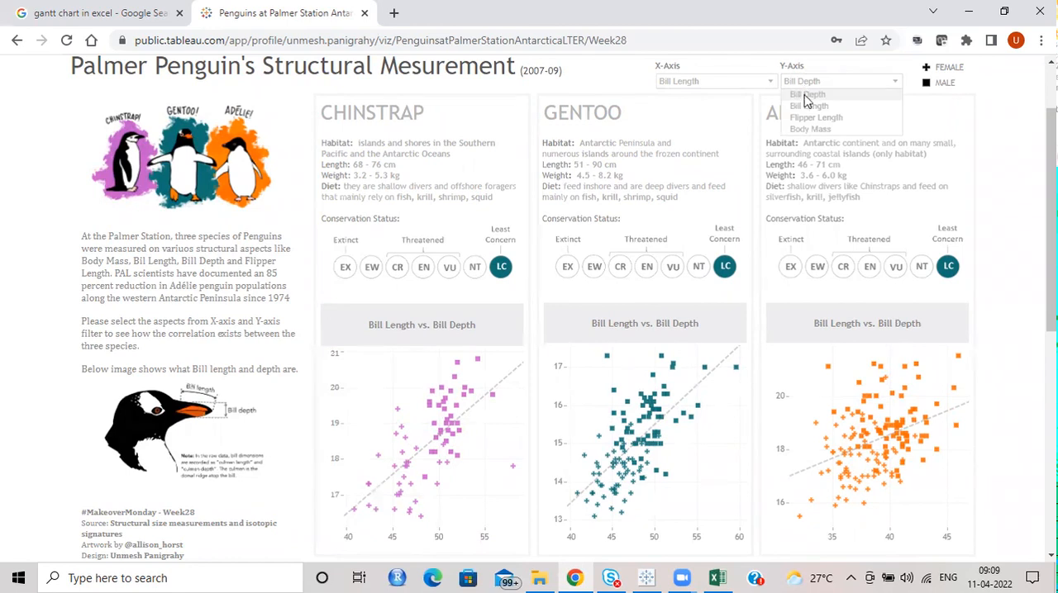
left_click(816, 117)
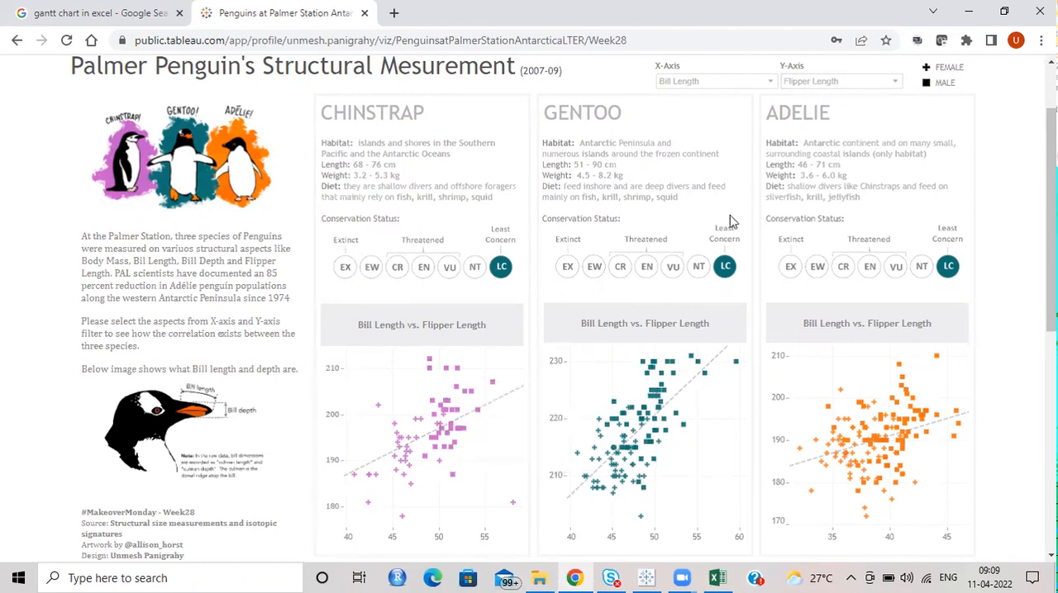
Step: Set the penguin dashboard's Y-Axis to Body Mass and inspect points in the species scatter plots
left_click(849, 83)
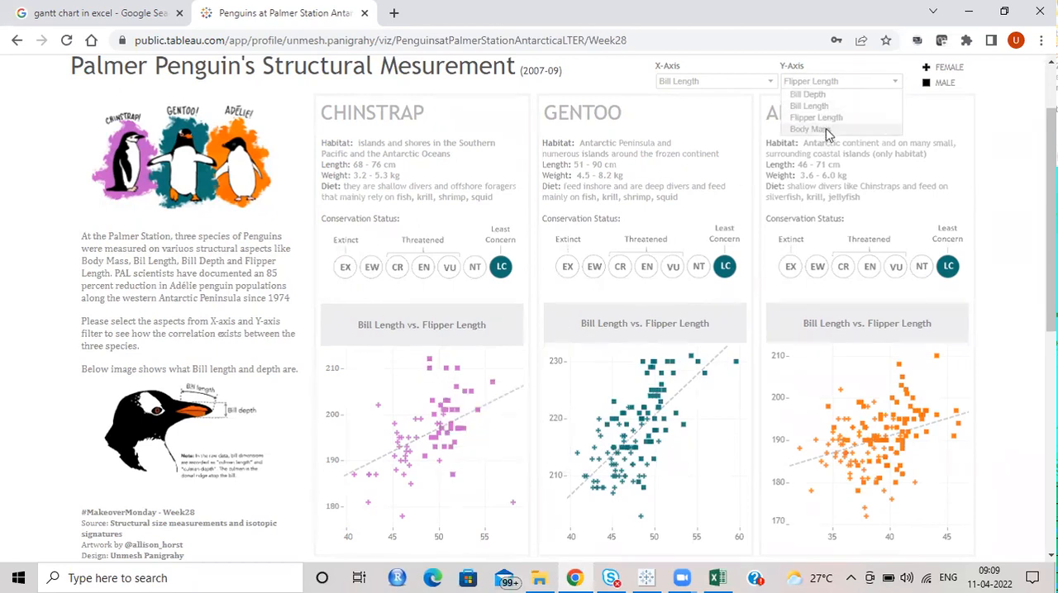
left_click(822, 129)
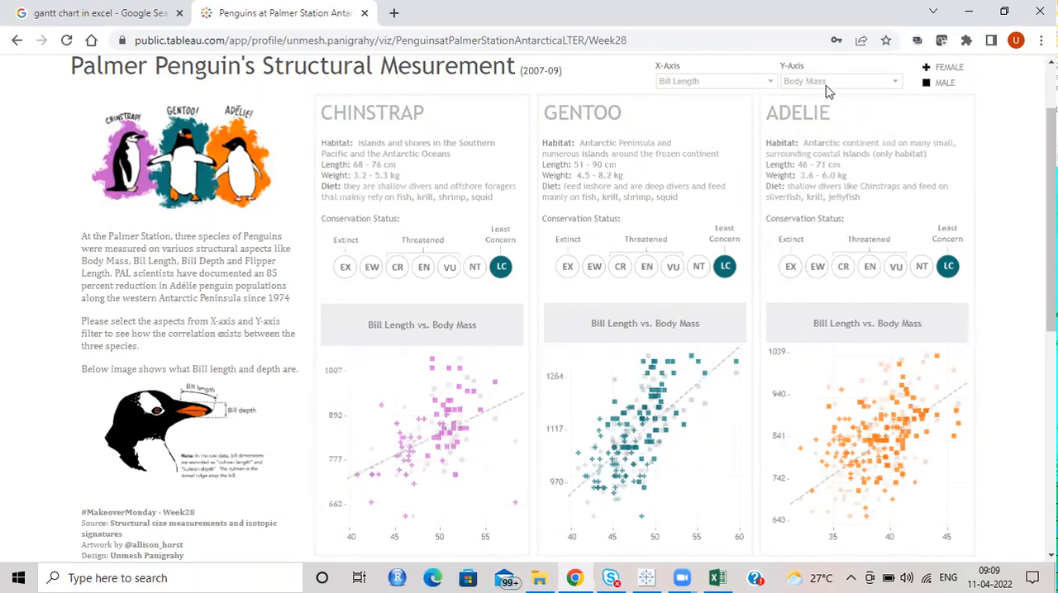
mouse_move(390, 473)
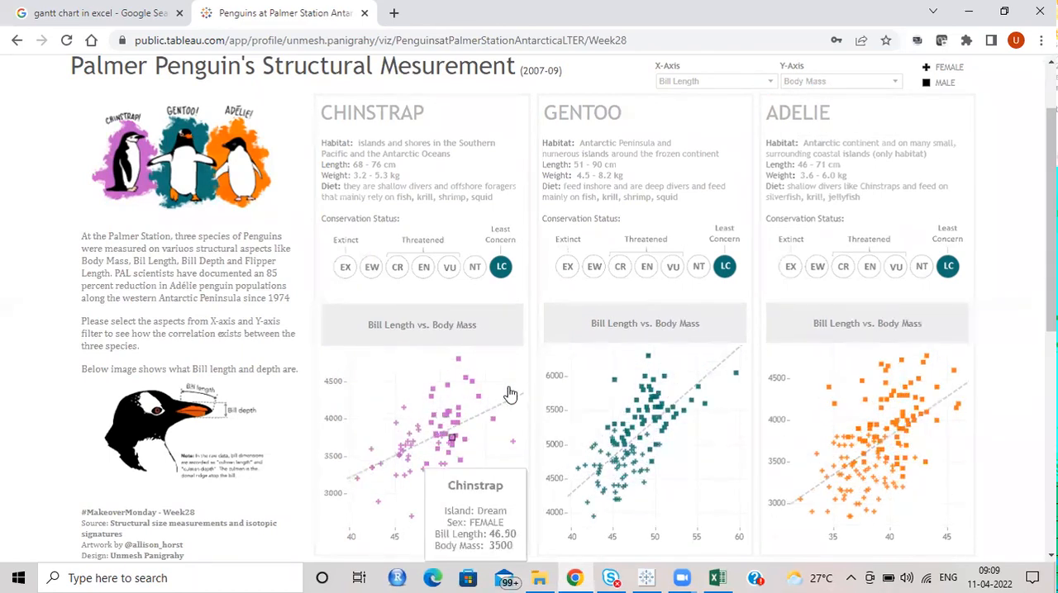
mouse_move(960, 405)
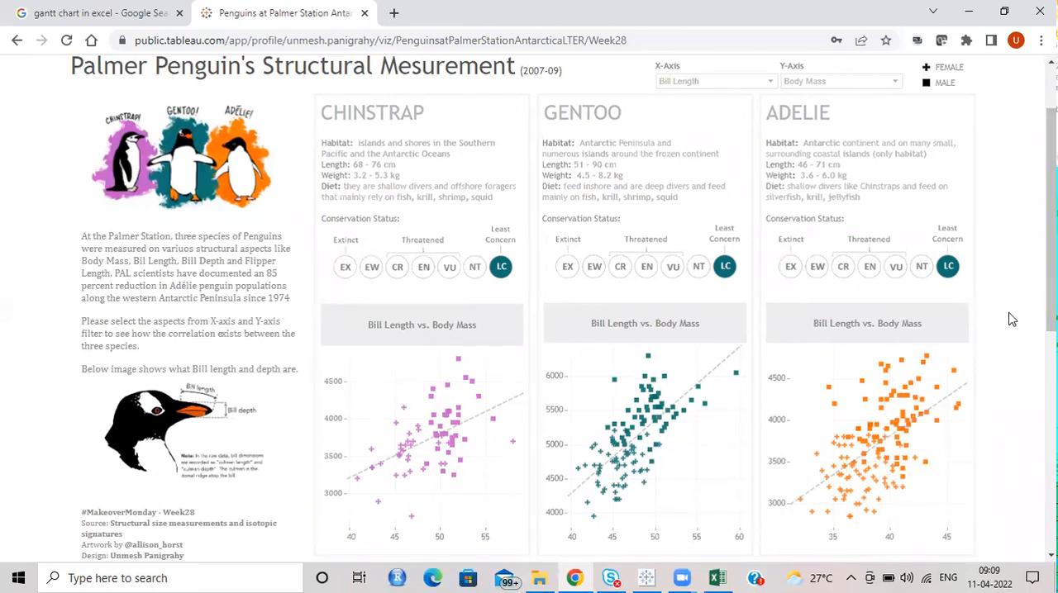
scroll(1012, 320, "down", 1)
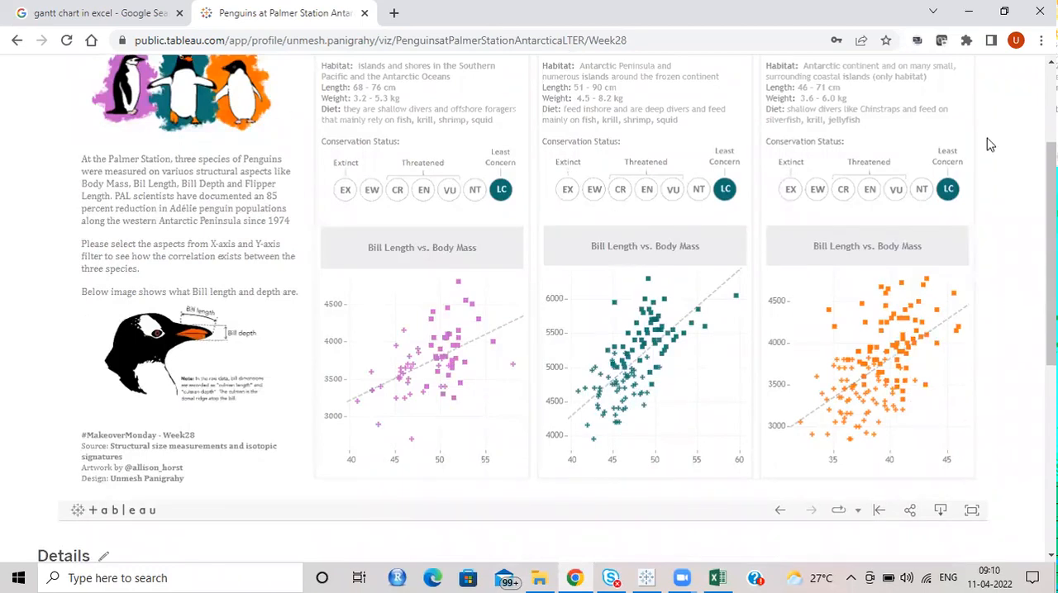
Step: Switch back to Tableau Desktop and keep only the scatter plot's band of marks around and below zero profit
left_click(646, 578)
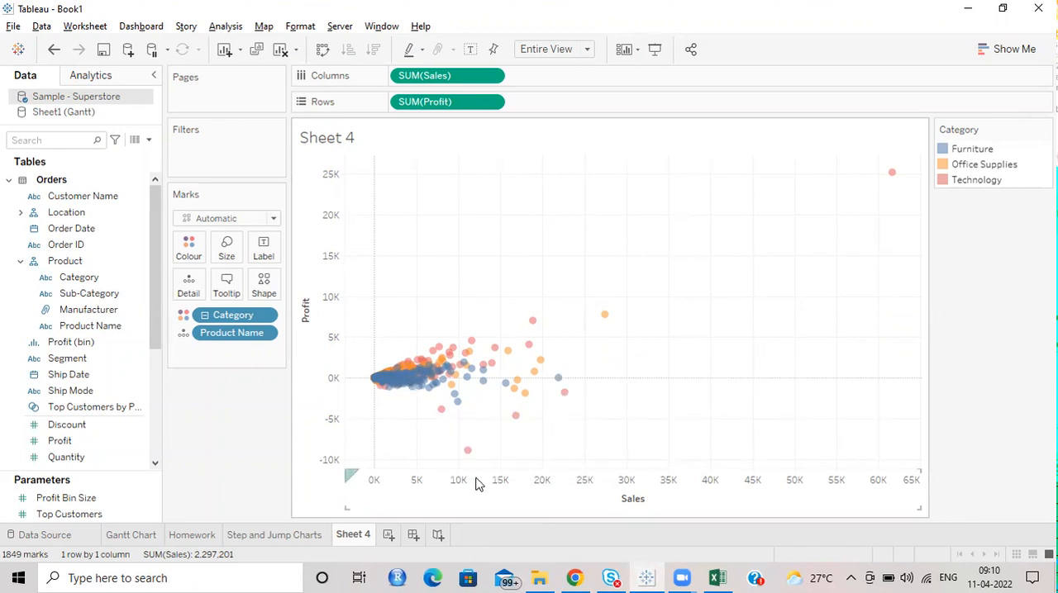
mouse_move(459, 442)
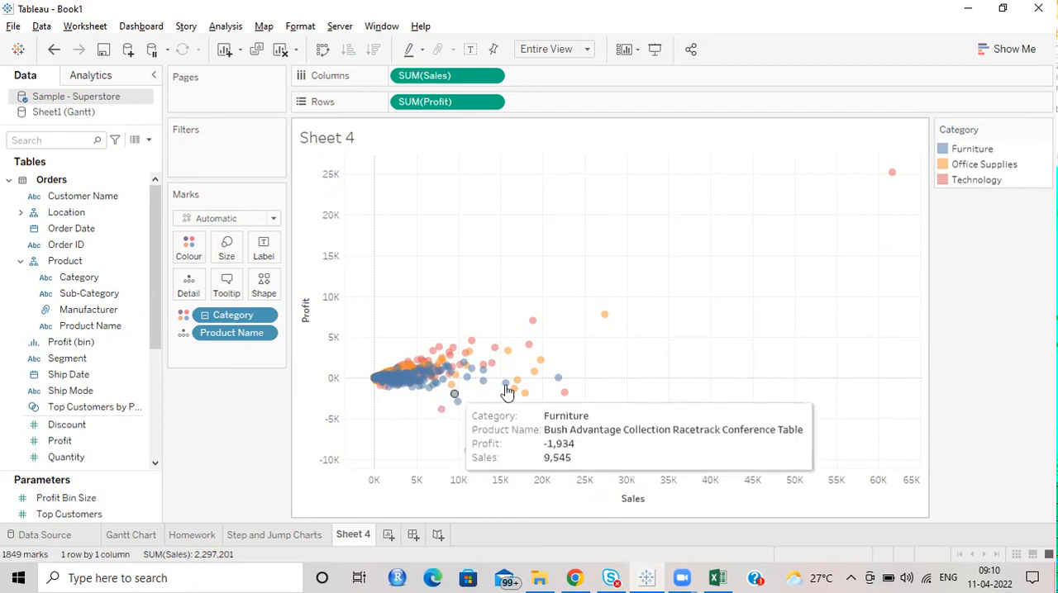
left_click_drag(696, 459, 333, 379)
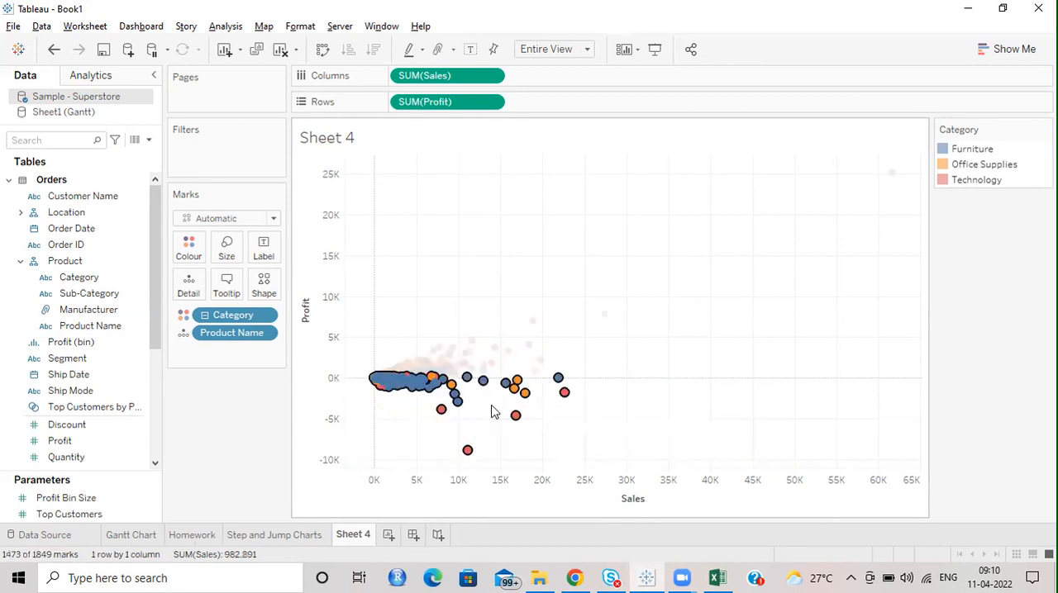
mouse_move(516, 417)
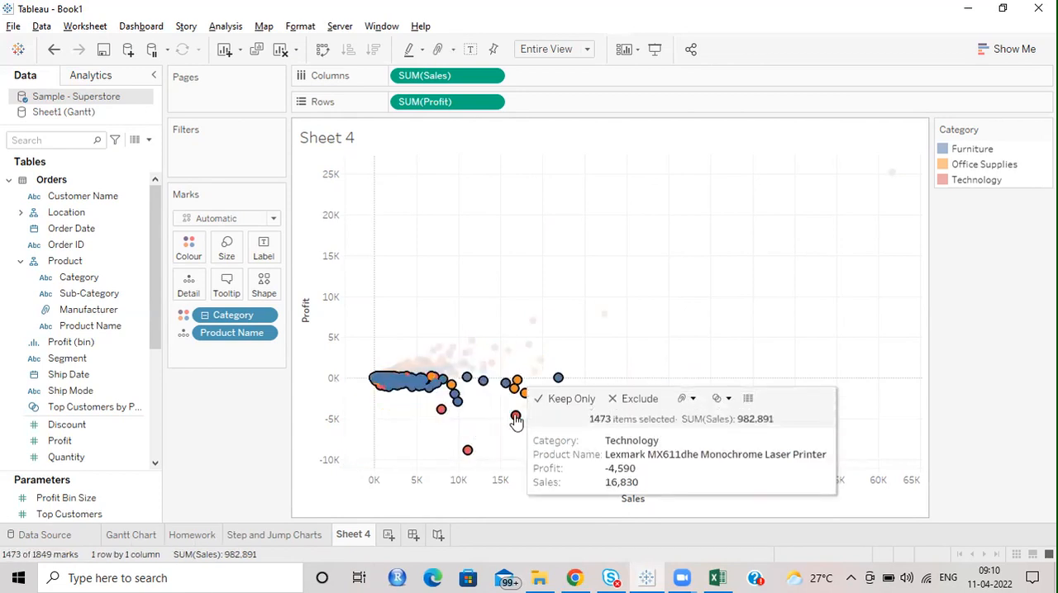
left_click(552, 397)
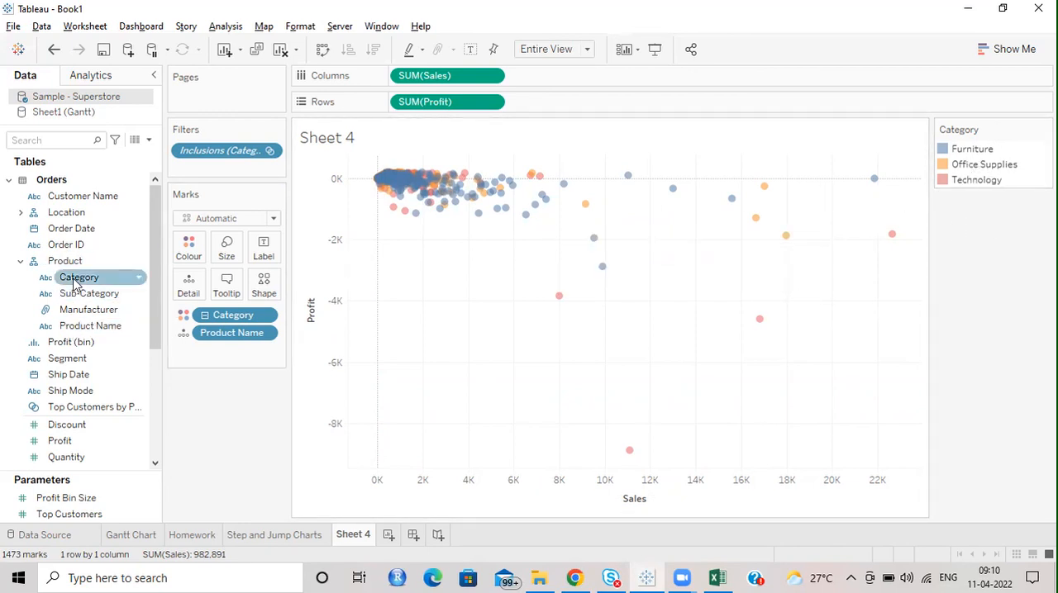
Step: Show a filter for the Category field and display it as a single-value list
left_click(141, 281)
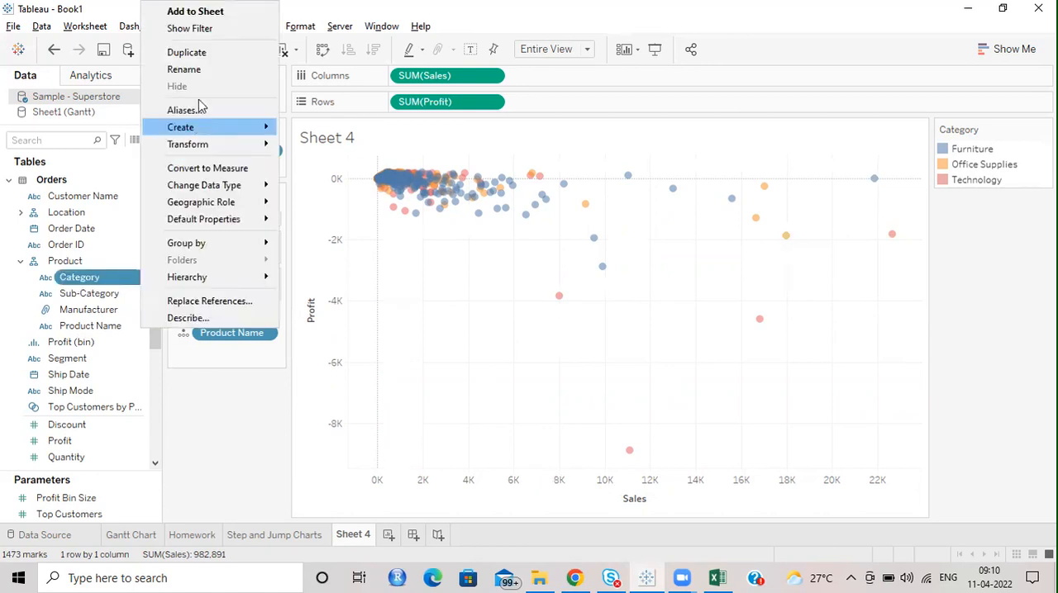
left_click(191, 32)
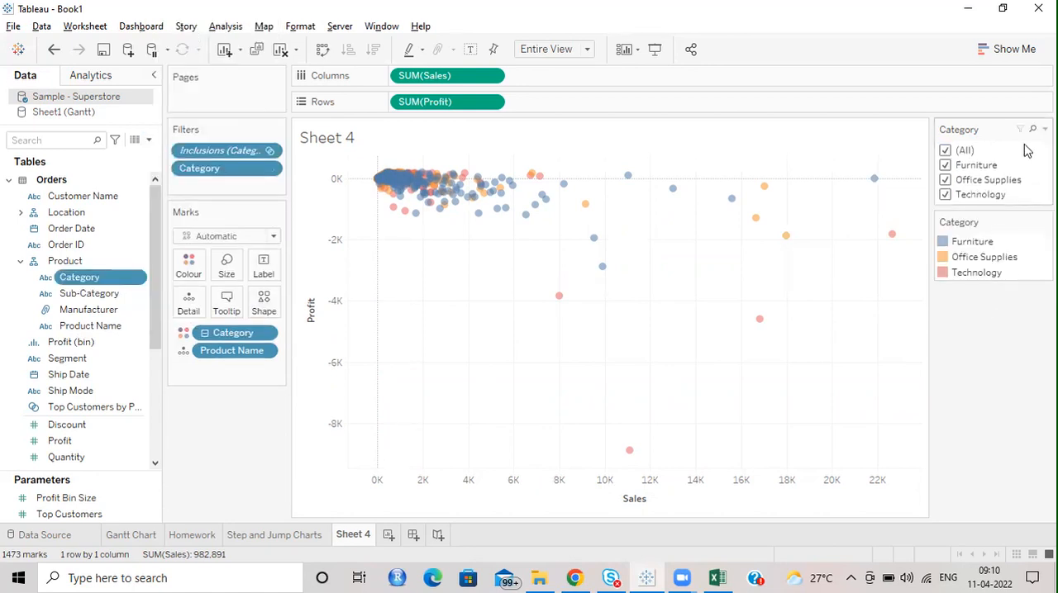
left_click(1044, 128)
left_click(992, 278)
Step: Filter the scatter plot by Furniture, Office Supplies and finally Technology, and select all the Technology marks
left_click(945, 164)
left_click(945, 180)
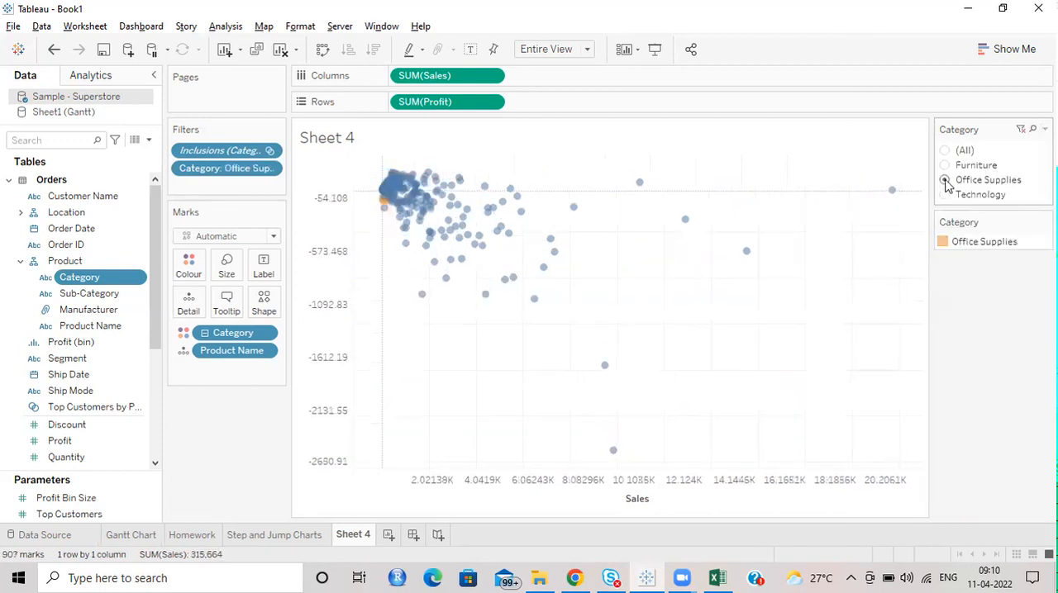
left_click(946, 195)
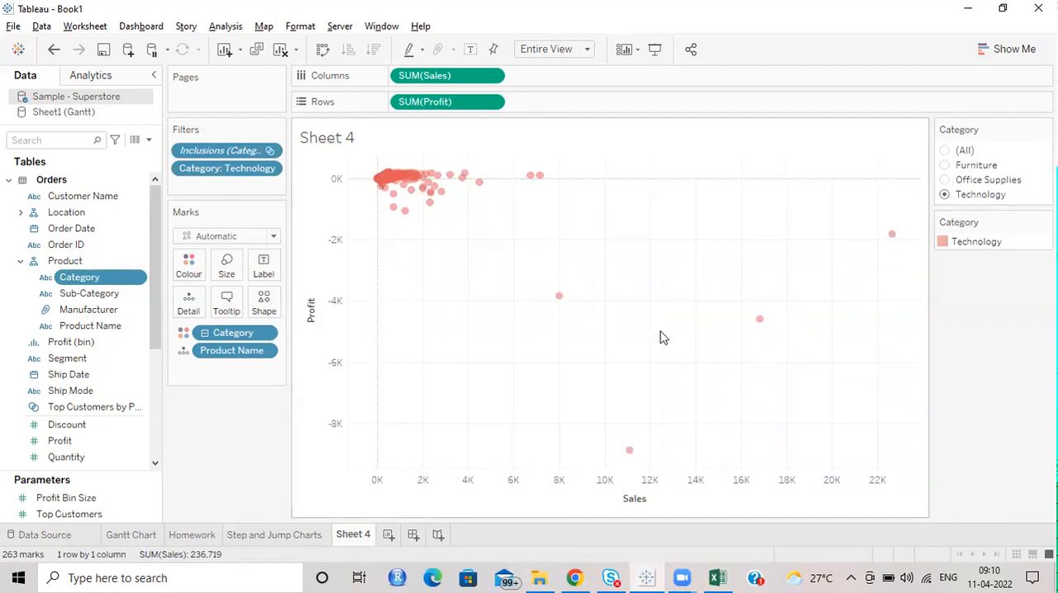
key("ctrl+a")
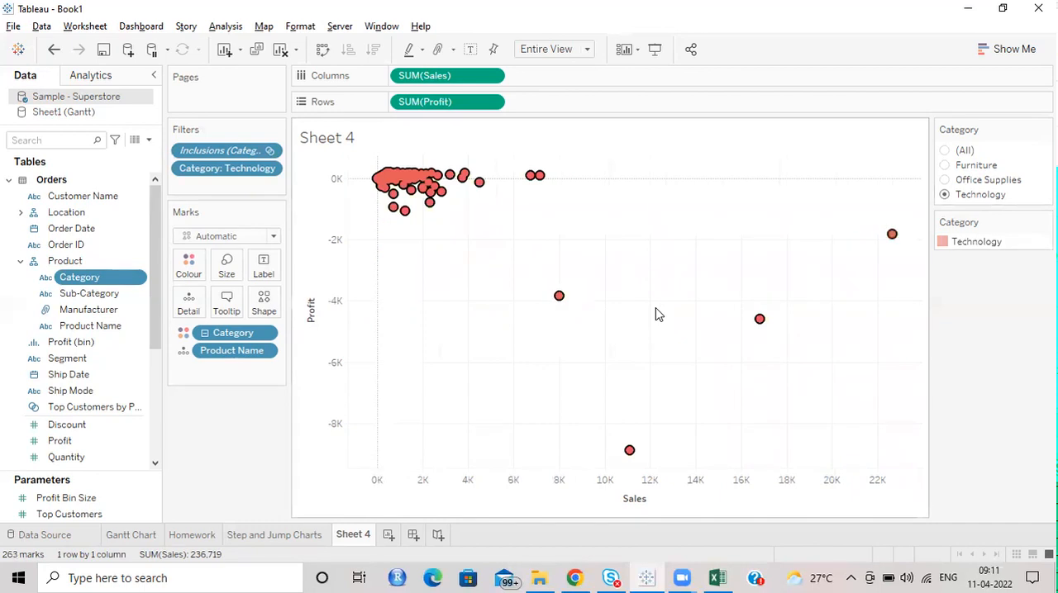
Step: View the data behind the selected Technology marks, examine its product rows and open the export of all rows without saving it
mouse_move(554, 304)
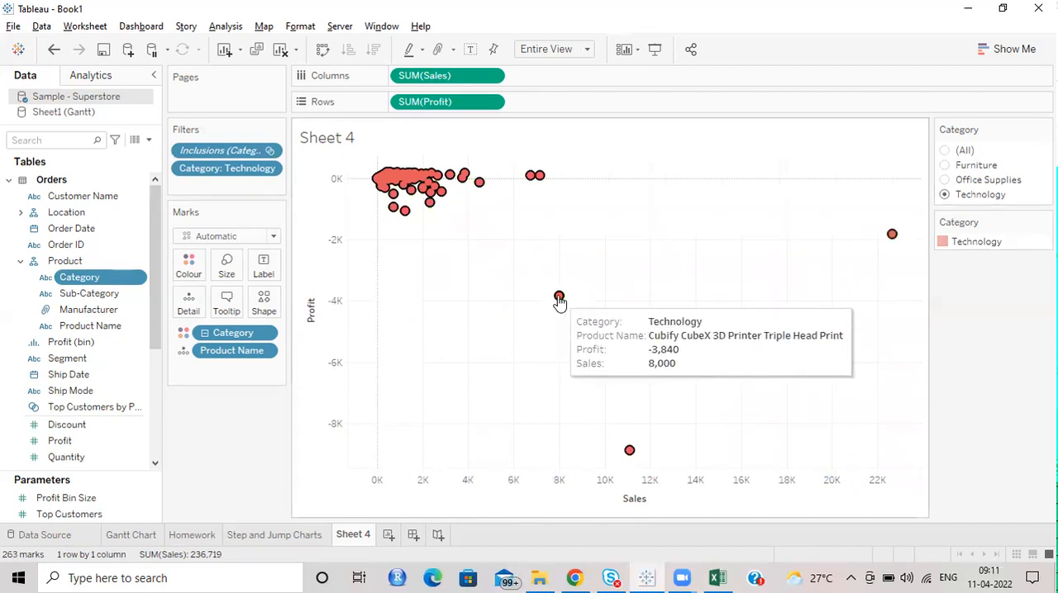
left_click(791, 278)
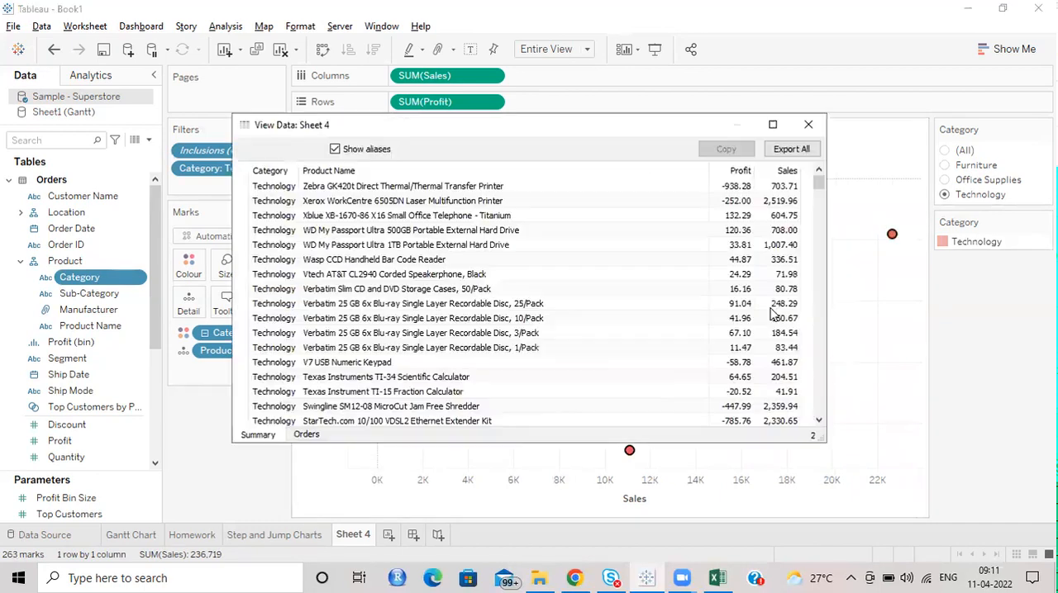
scroll(388, 240, "down", 12)
scroll(393, 274, "down", 10)
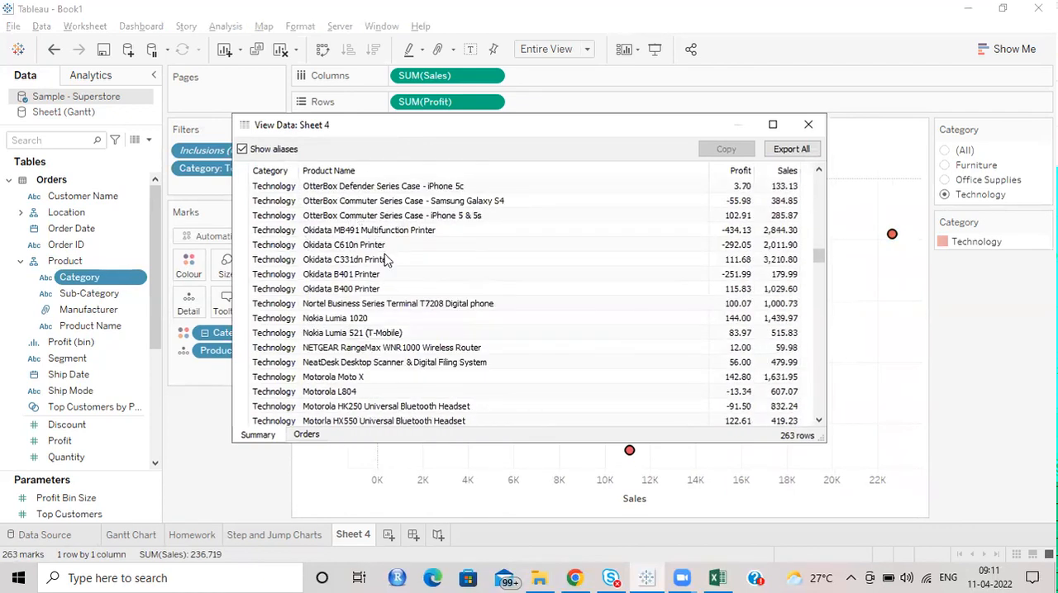
scroll(548, 300, "down", 10)
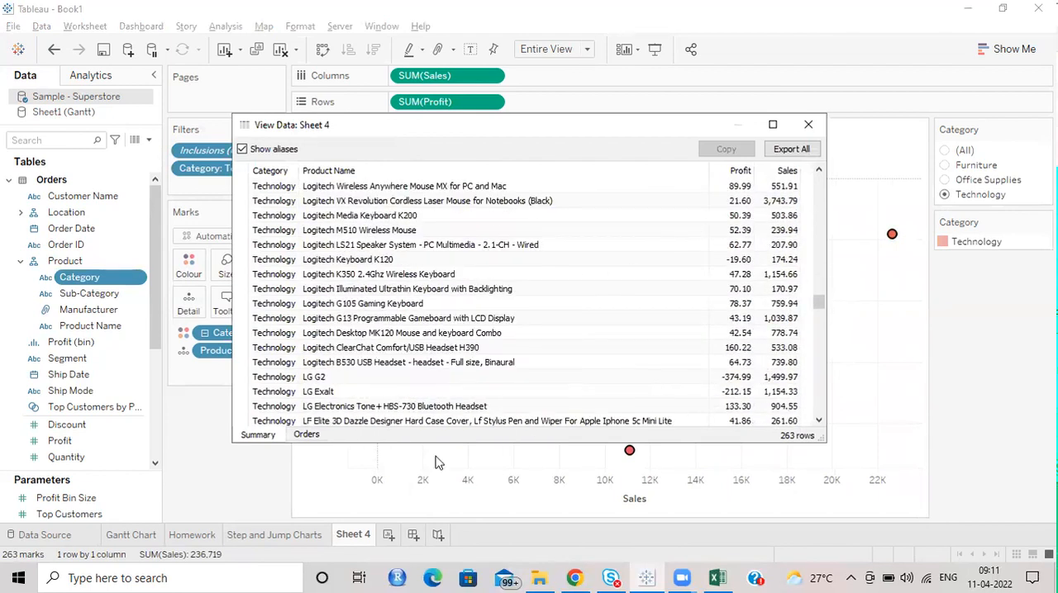
scroll(699, 339, "up", 5)
left_click_drag(816, 289, 805, 155)
key("Return")
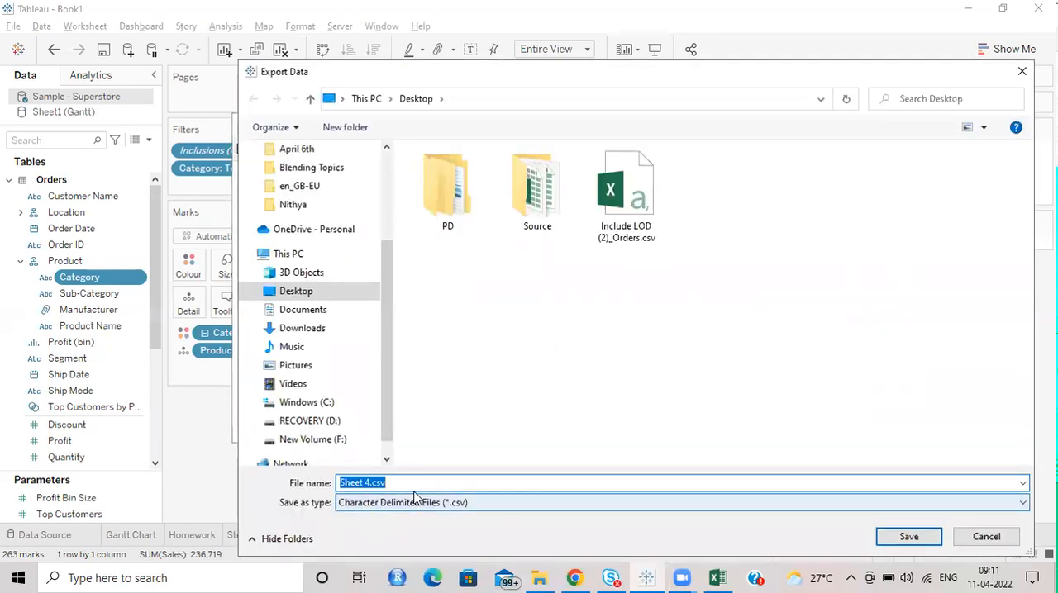
left_click(983, 535)
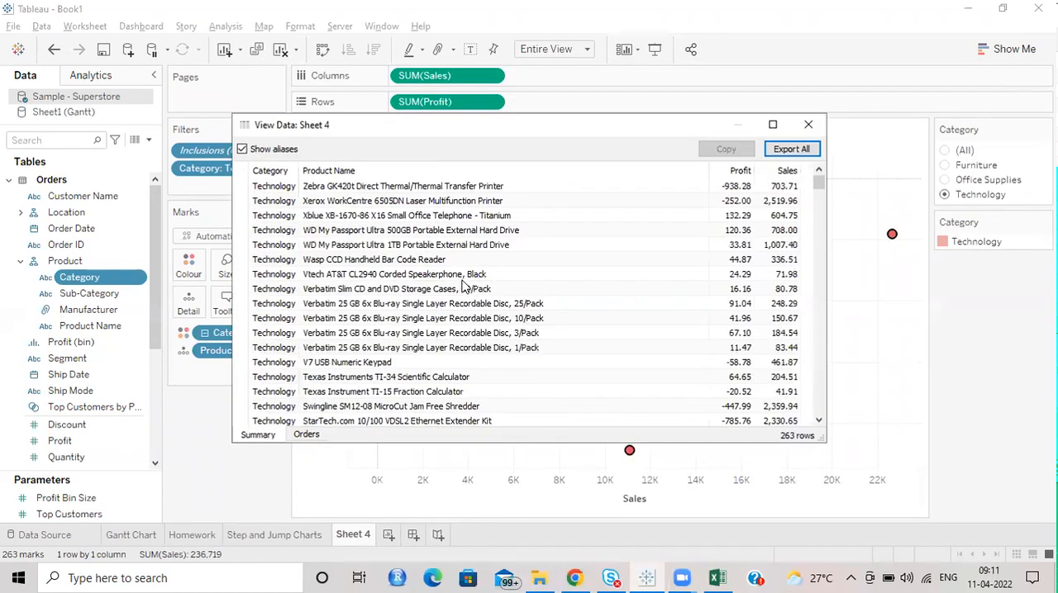
left_click(808, 124)
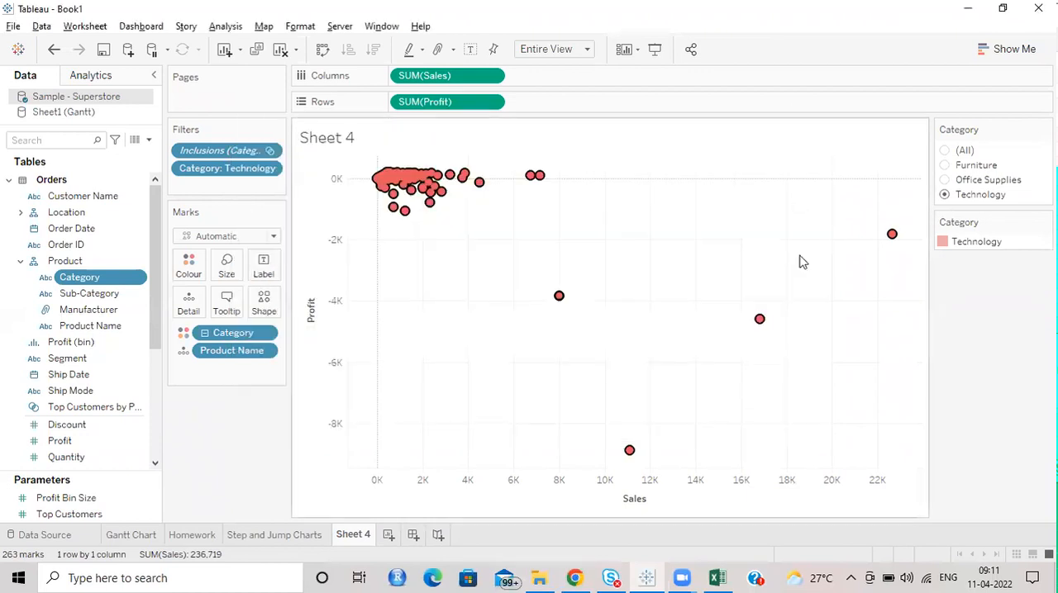
left_click(863, 337)
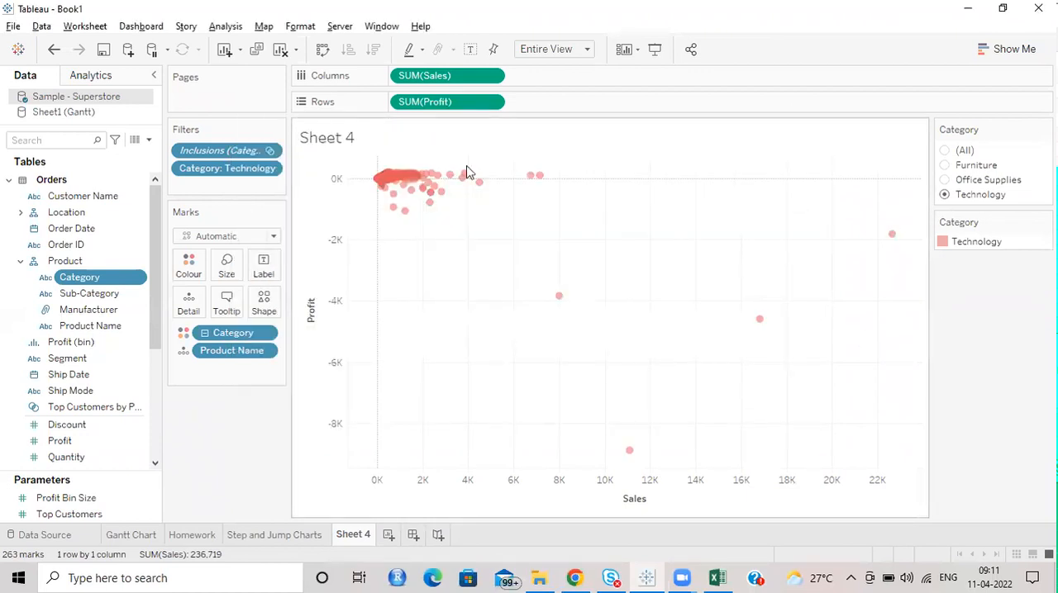
Step: Save the workbook as Day4_11-04-2022 in the April 6th folder
left_click(13, 25)
left_click(50, 120)
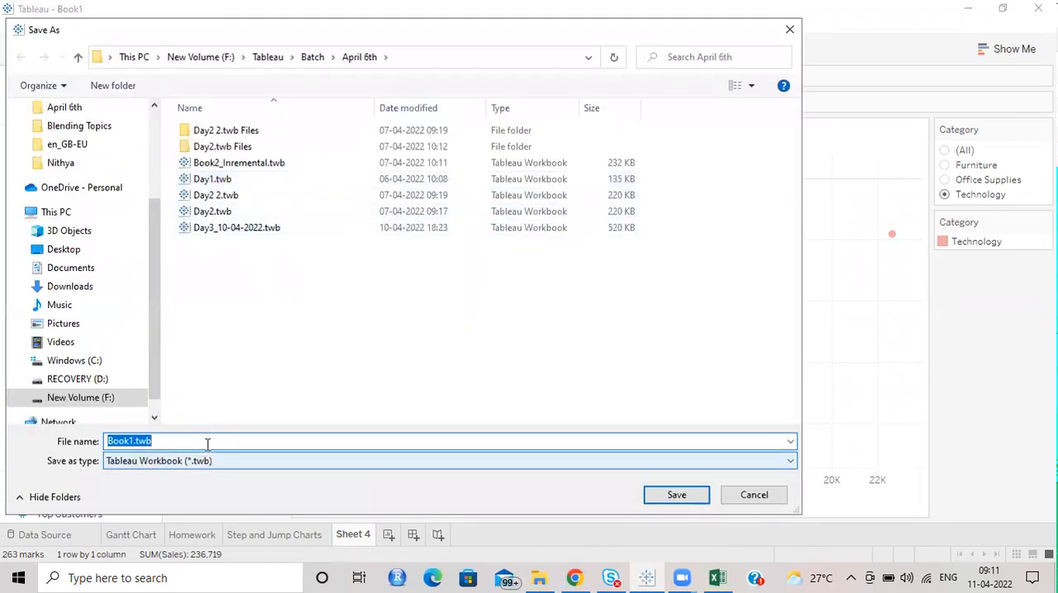
type("Day4")
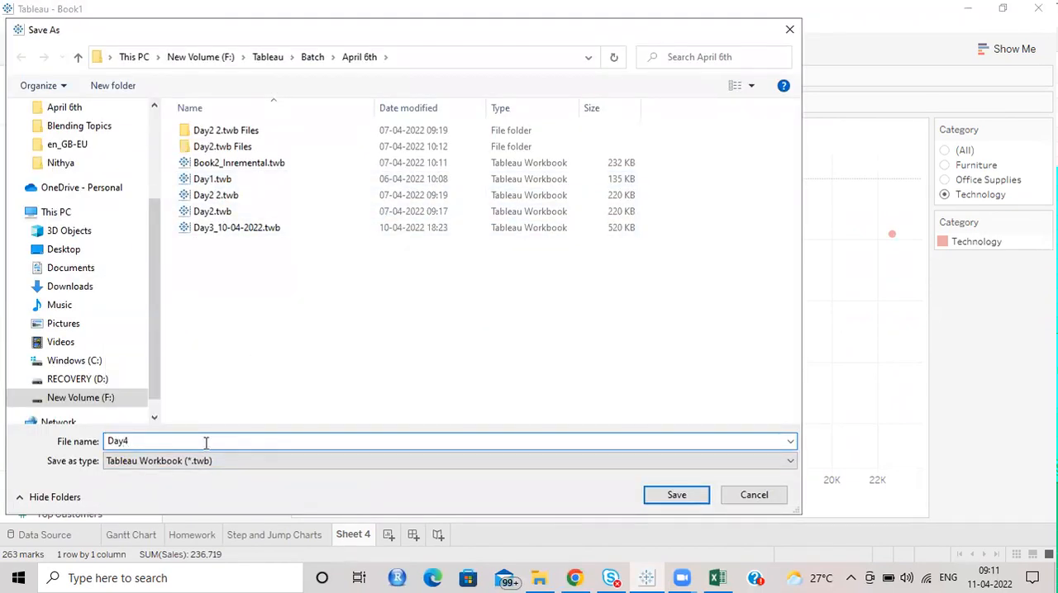
type("_11-04-2022")
left_click(697, 496)
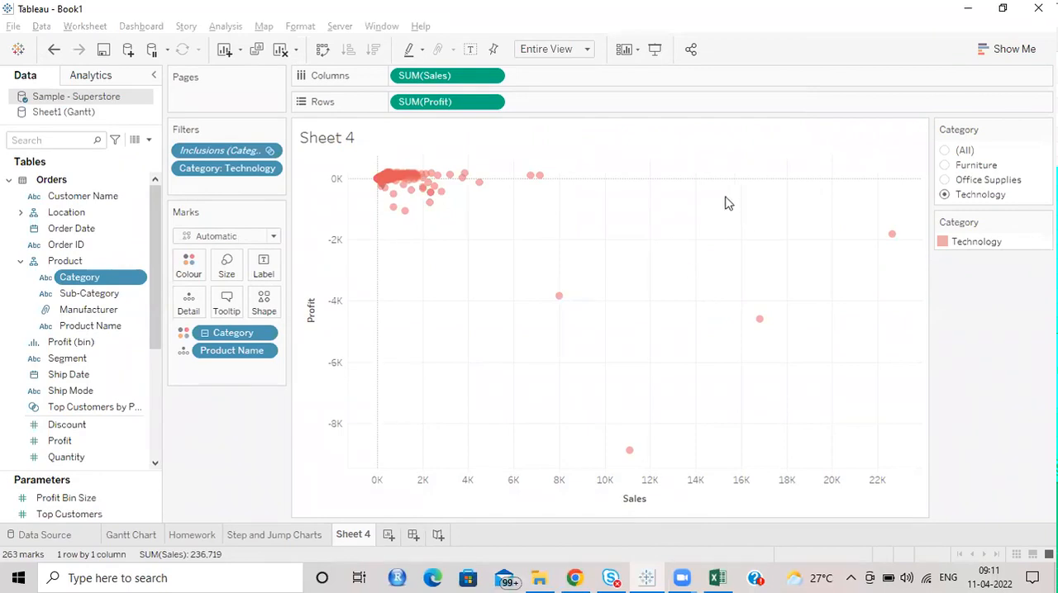
Step: Rename the Sheet 4 worksheet as Scatter Plot
double_click(353, 534)
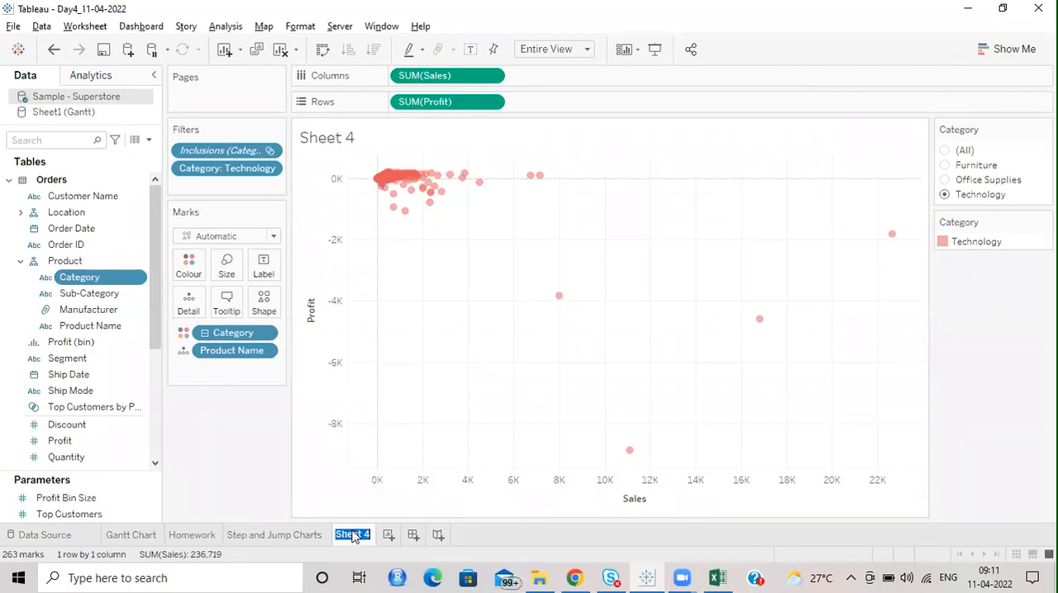
type("Scatter Plot")
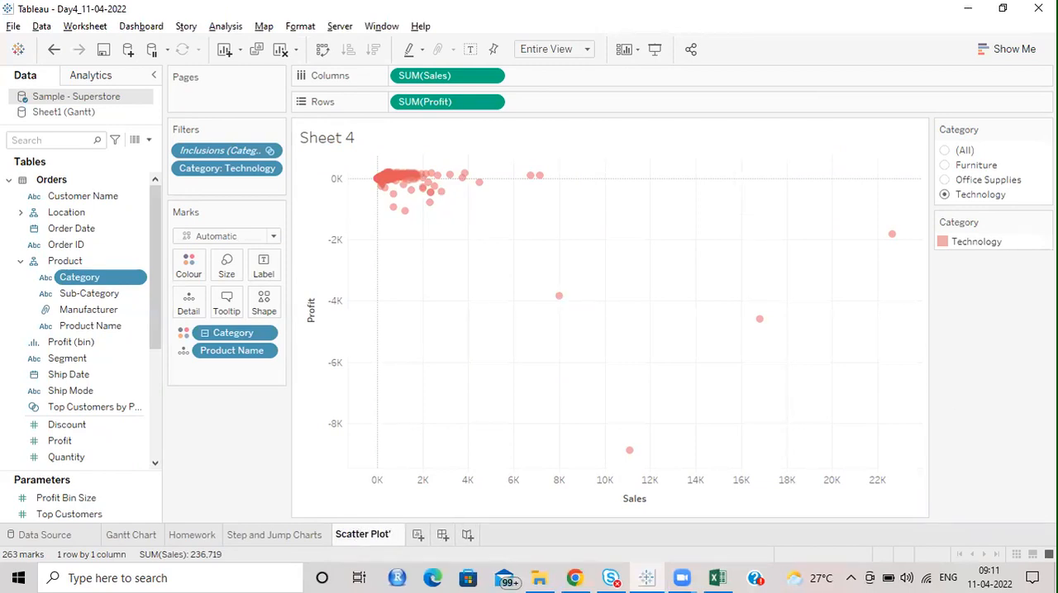
key("Return")
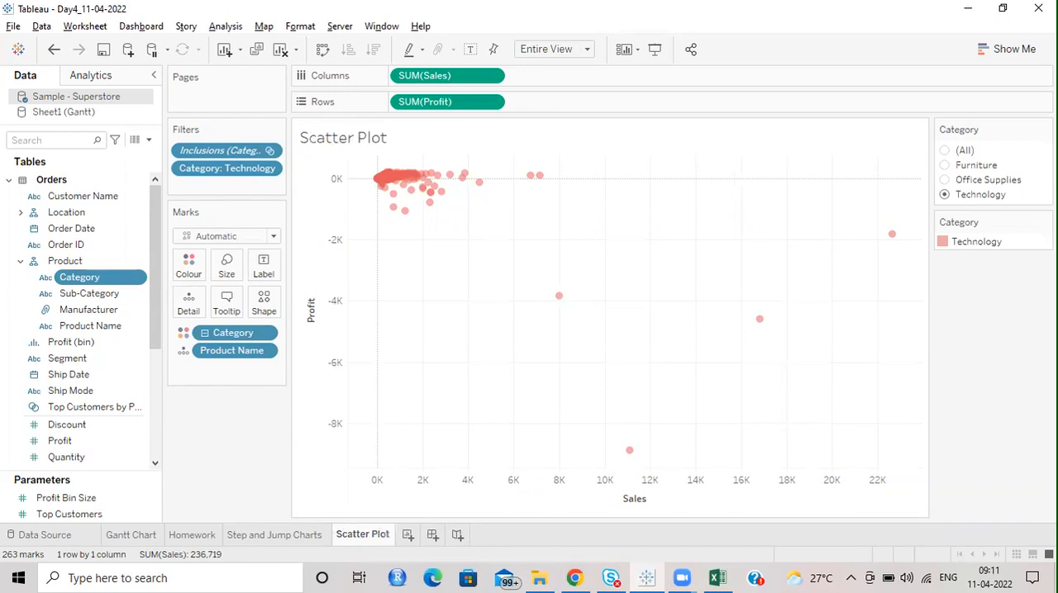
Step: Add a new worksheet after Scatter Plot and name it Table Calculations
left_click(408, 535)
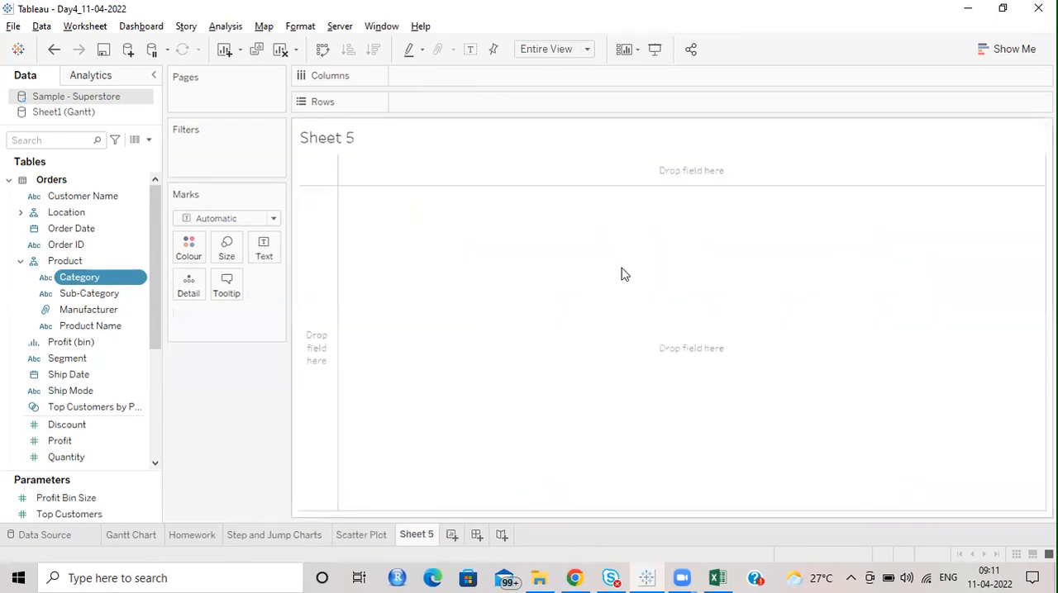
double_click(414, 536)
type("Table Ca")
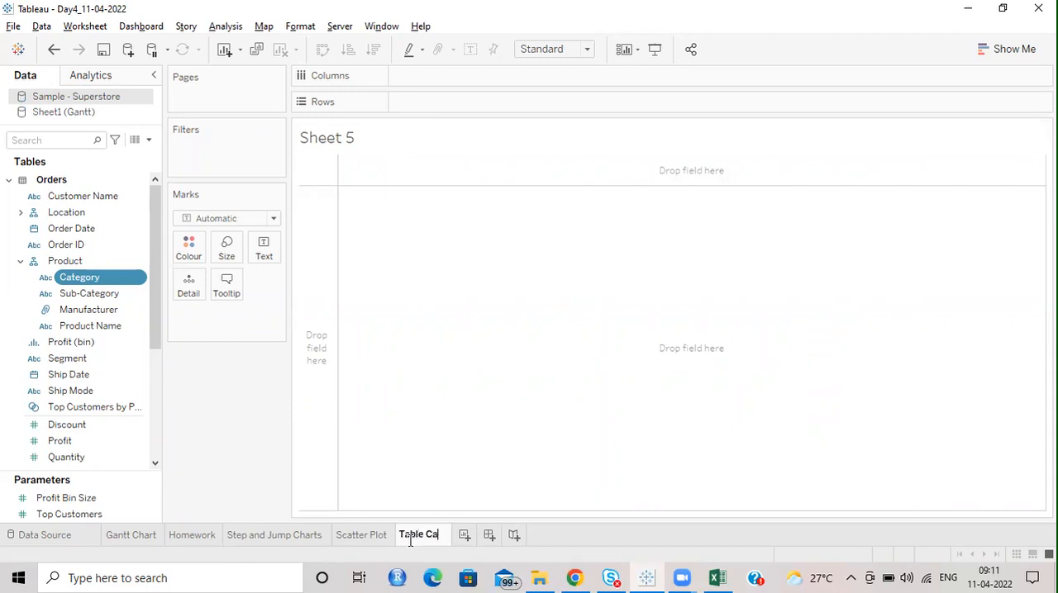
type("lculations")
key("Return")
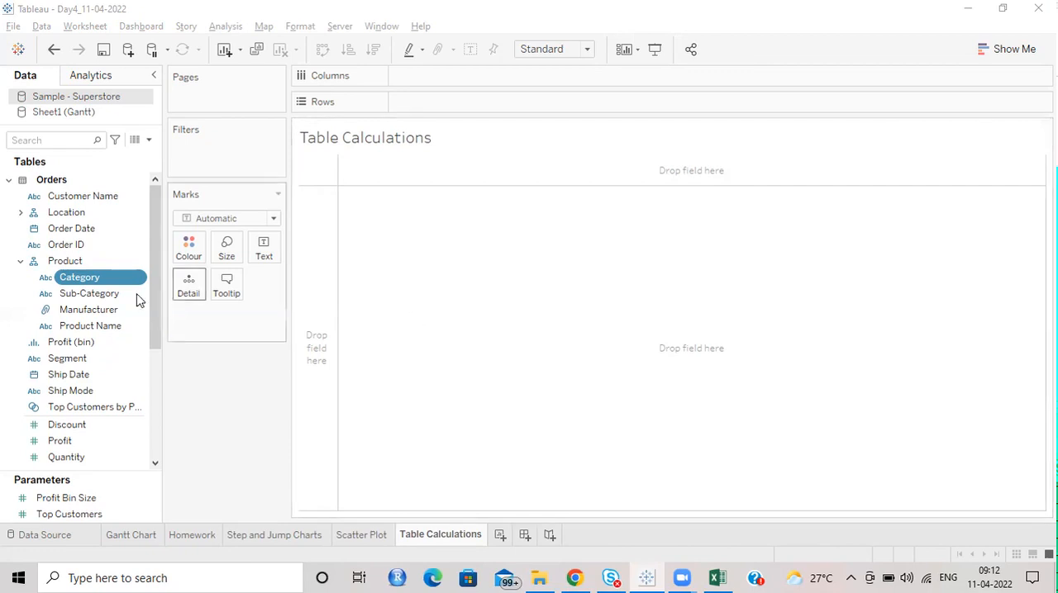
Step: Build a text table with Sub-Category on rows and the sum of Sales as its values
left_click(89, 296, "ctrl")
left_click_drag(528, 134, 466, 102)
scroll(49, 328, "down", 5)
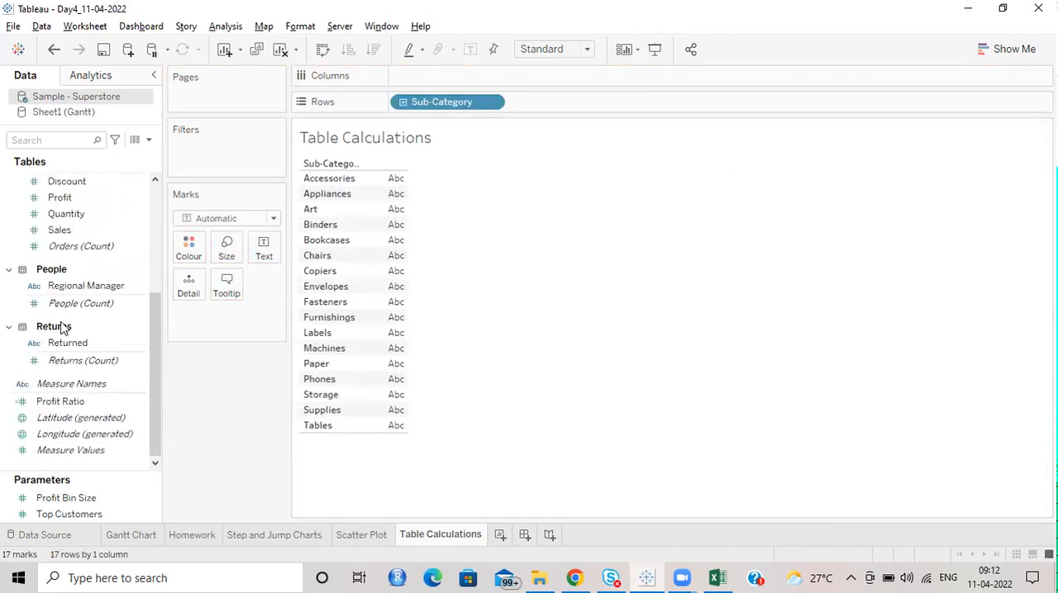
scroll(72, 409, "up", 3)
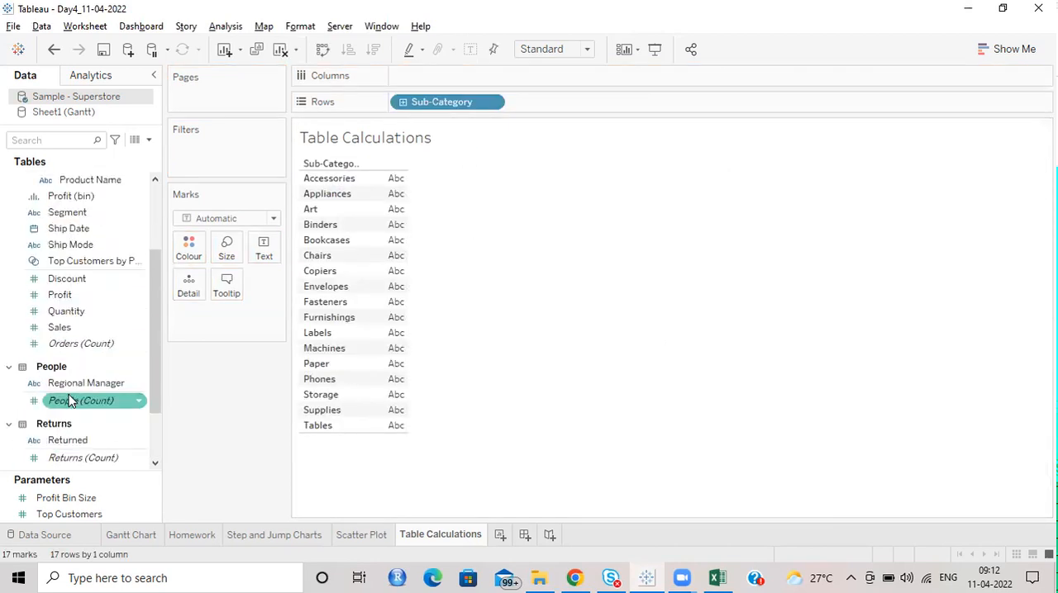
left_click_drag(62, 327, 406, 255)
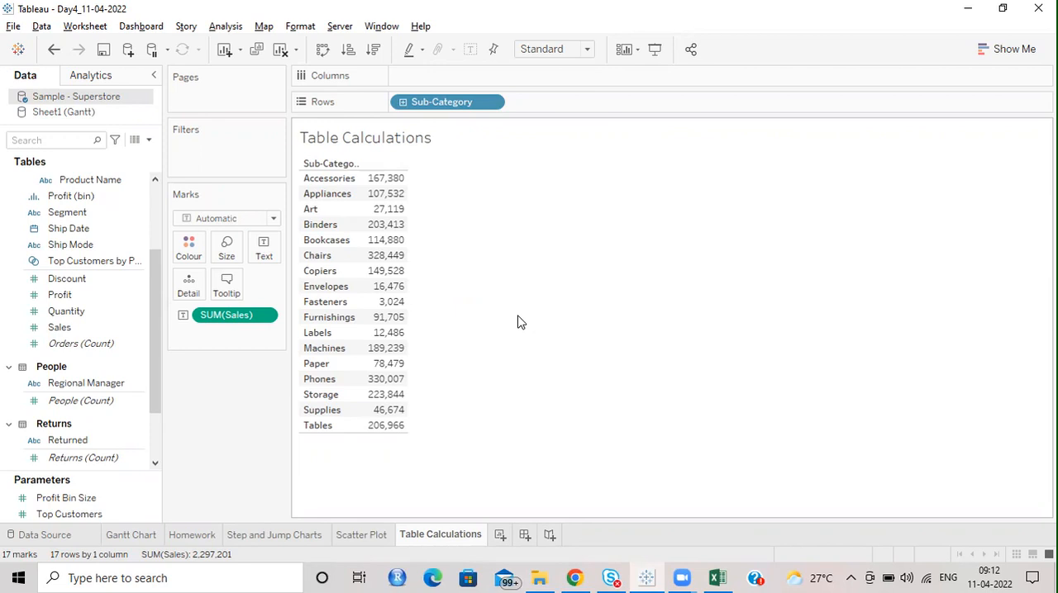
Step: Apply the Percent of Total quick table calculation to the Sales values in the table
left_click(270, 315)
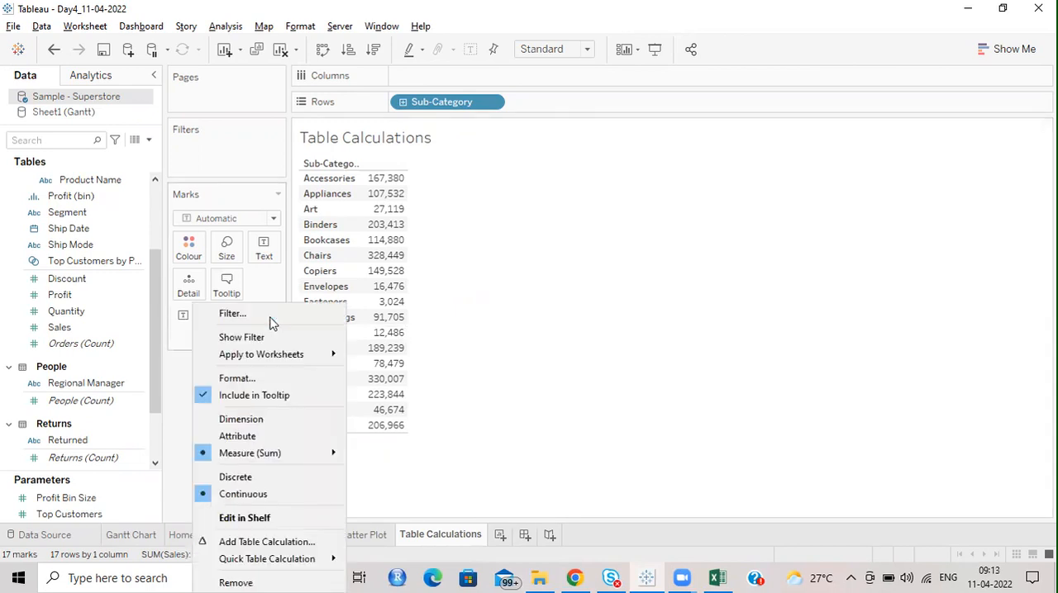
left_click(565, 350)
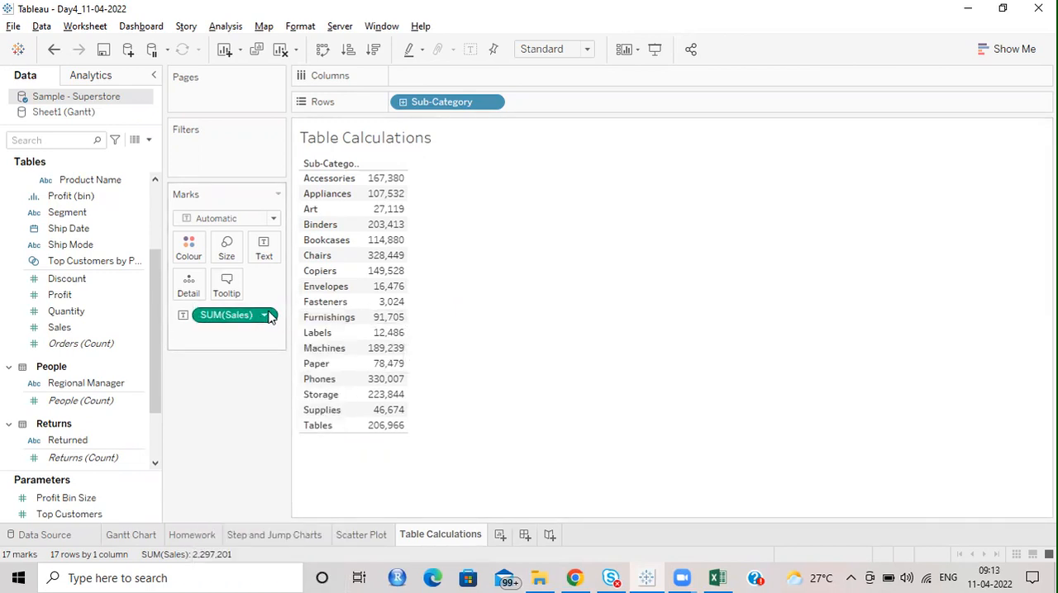
left_click(269, 314)
mouse_move(261, 559)
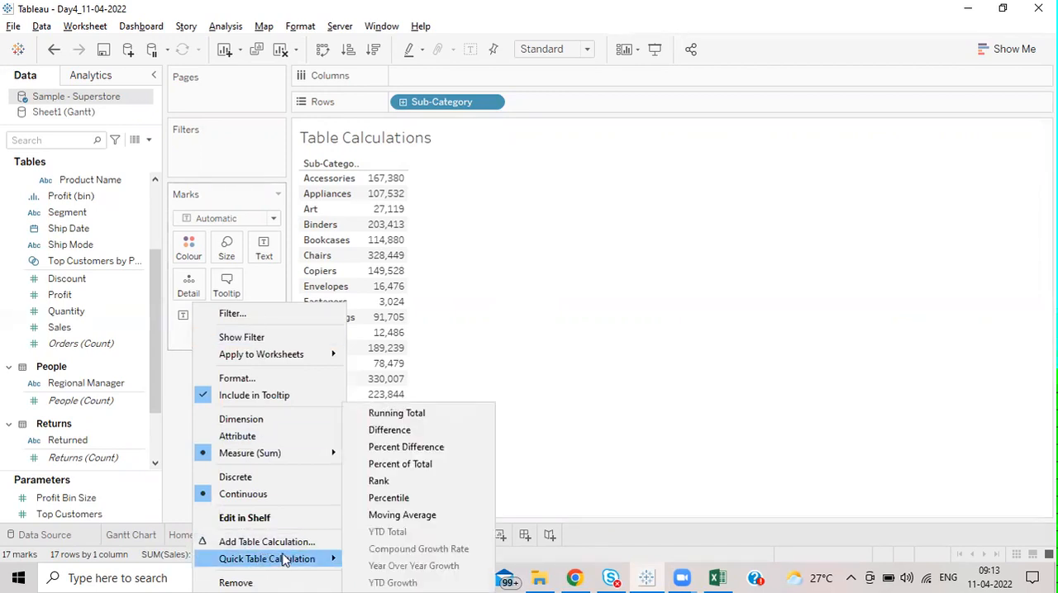
left_click(423, 468)
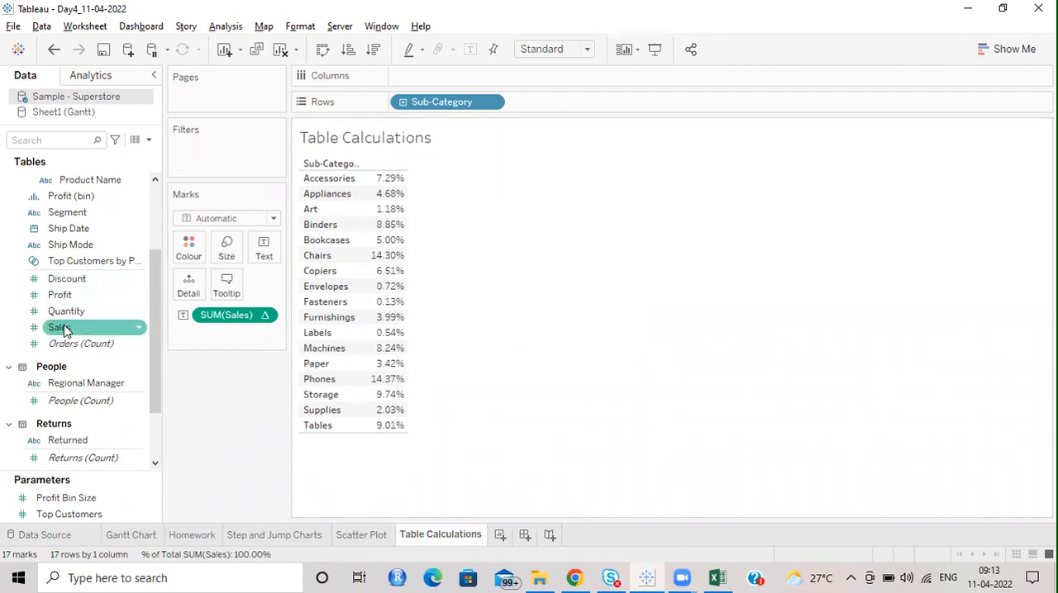
Step: Add plain Sales as a second measure ahead of the percent-of-total column and briefly highlight its values
left_click_drag(62, 328, 387, 256)
left_click_drag(214, 388, 214, 426)
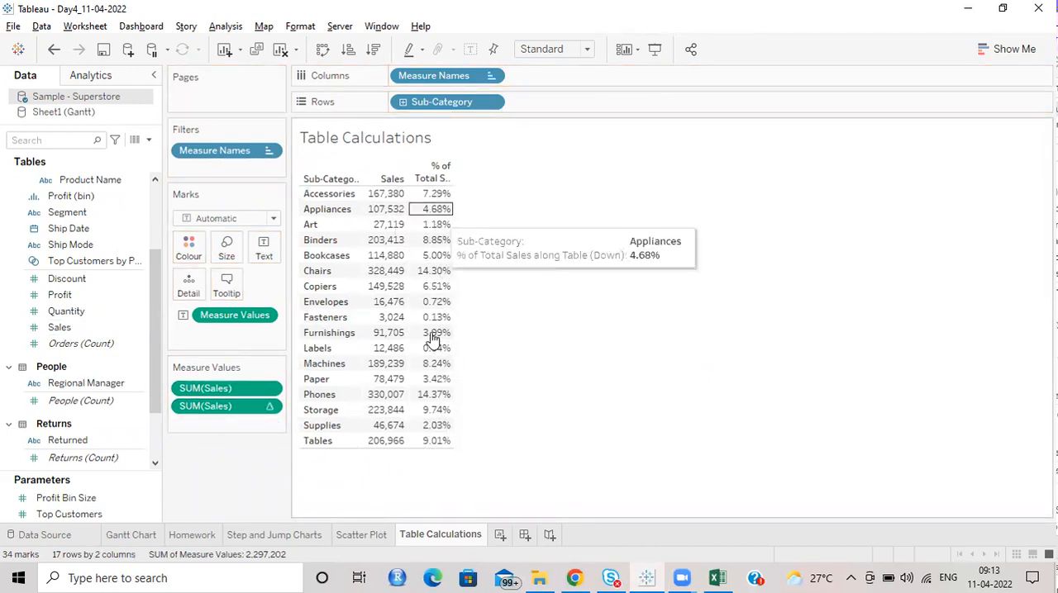
left_click_drag(394, 198, 390, 447)
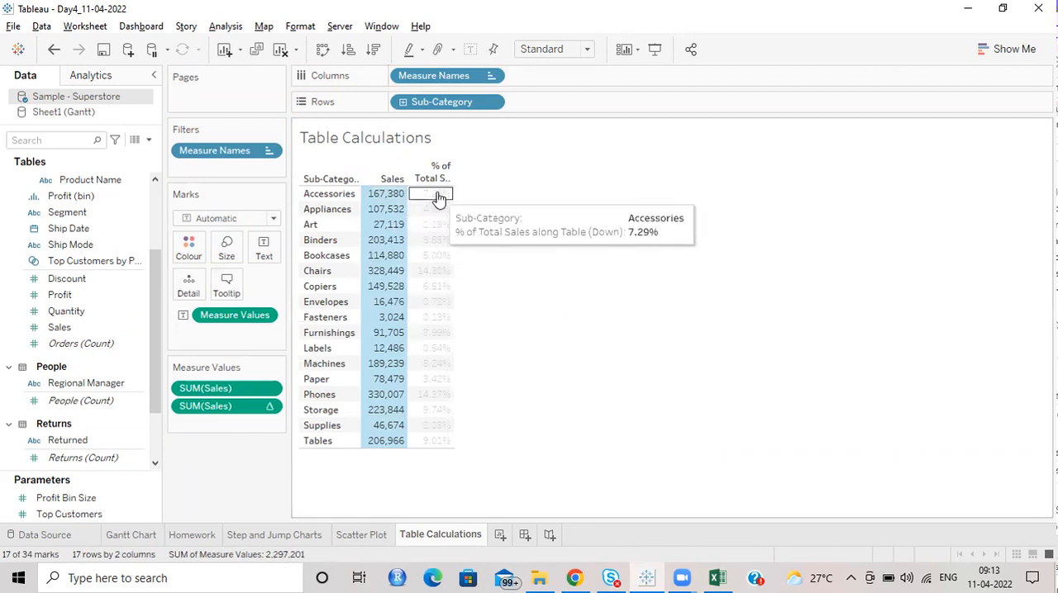
left_click(614, 343)
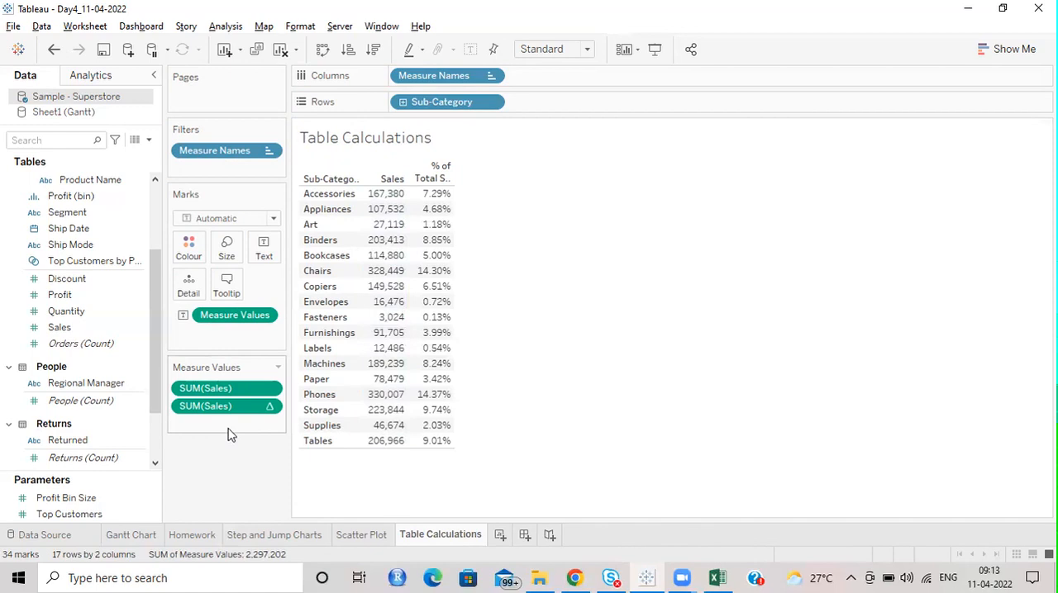
Step: Add Sales to the marks as a detail and apply the Running Total quick table calculation to it
left_click_drag(62, 327, 266, 351)
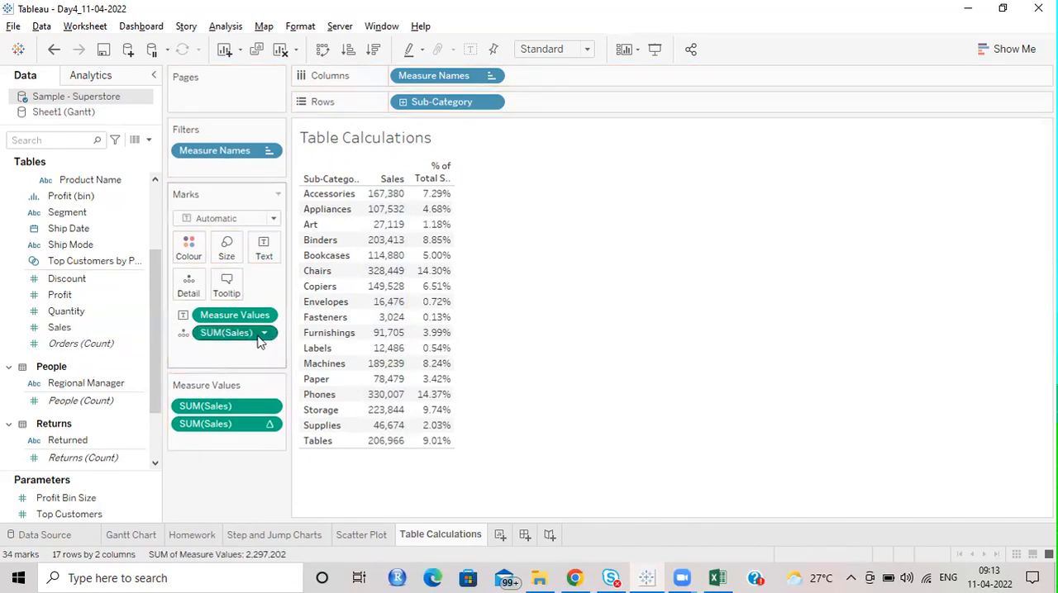
left_click(264, 333)
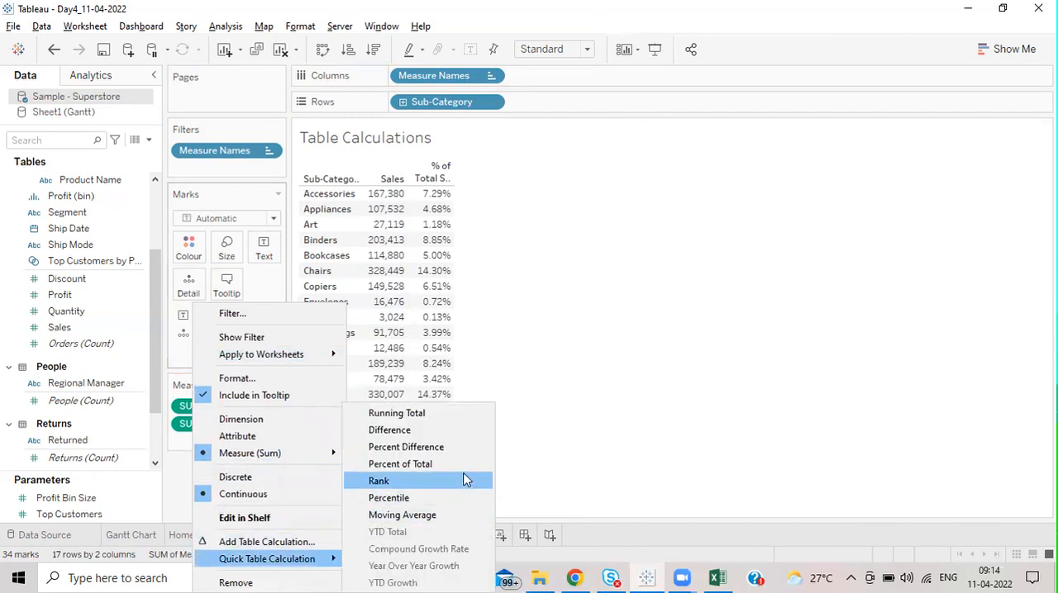
left_click(436, 417)
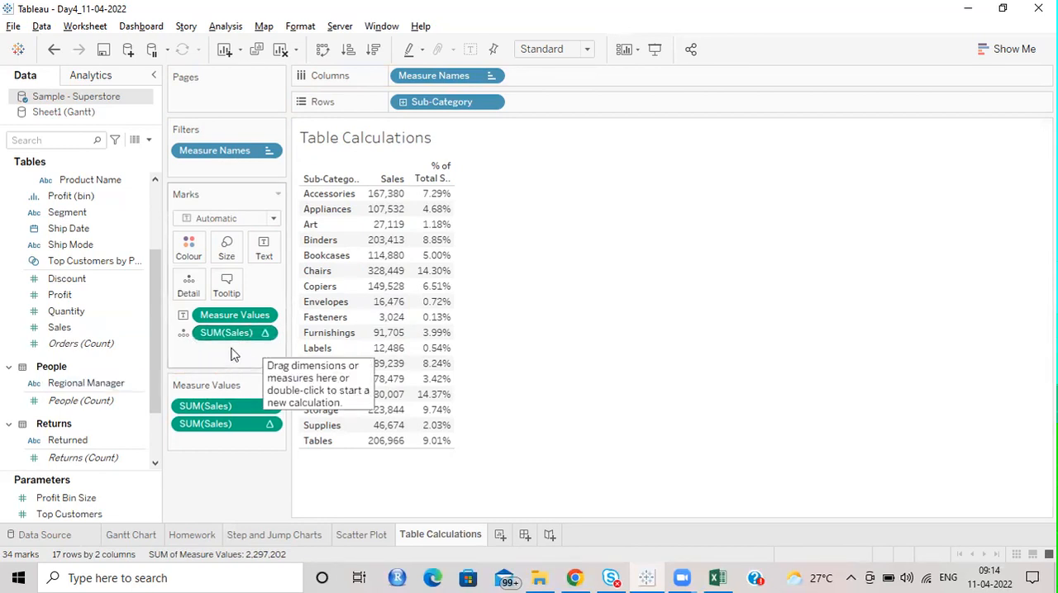
Step: Store the running total of Sales as a calculated field in the data source, keeping the default name, and open its formula
left_click_drag(223, 333, 75, 285)
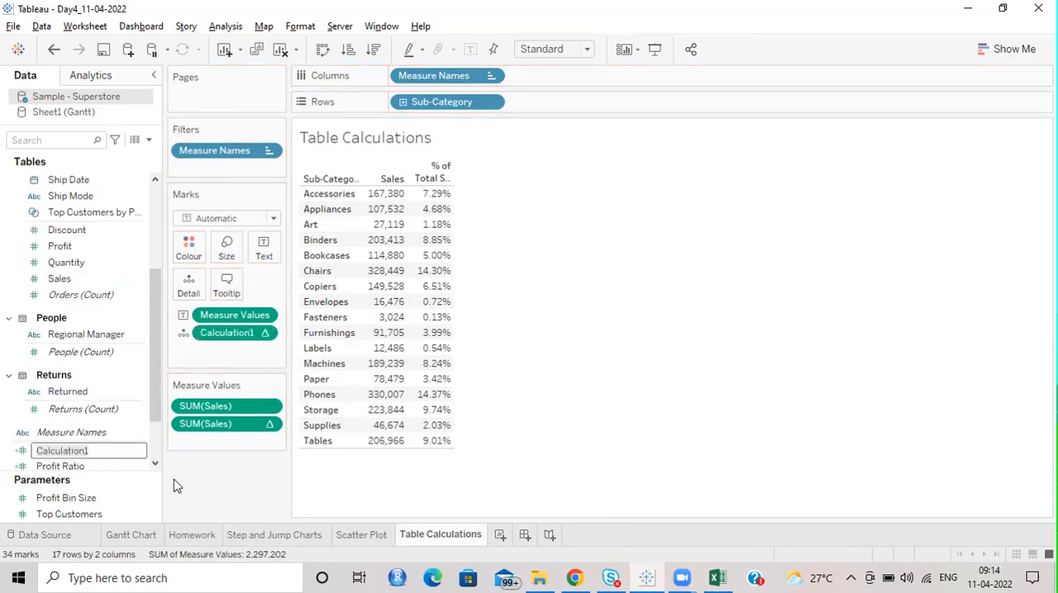
key("Return")
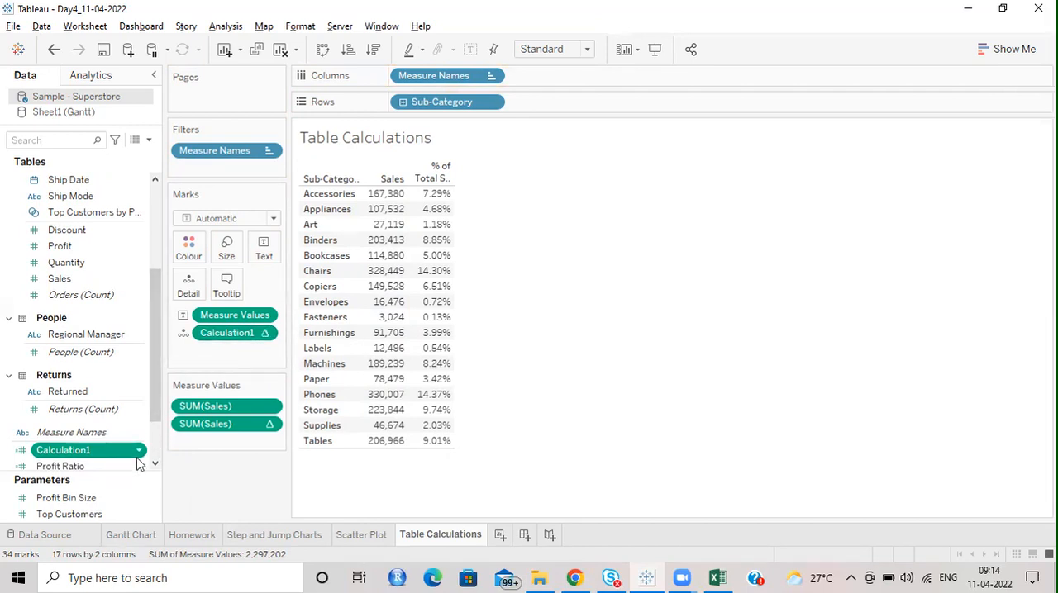
left_click(139, 452)
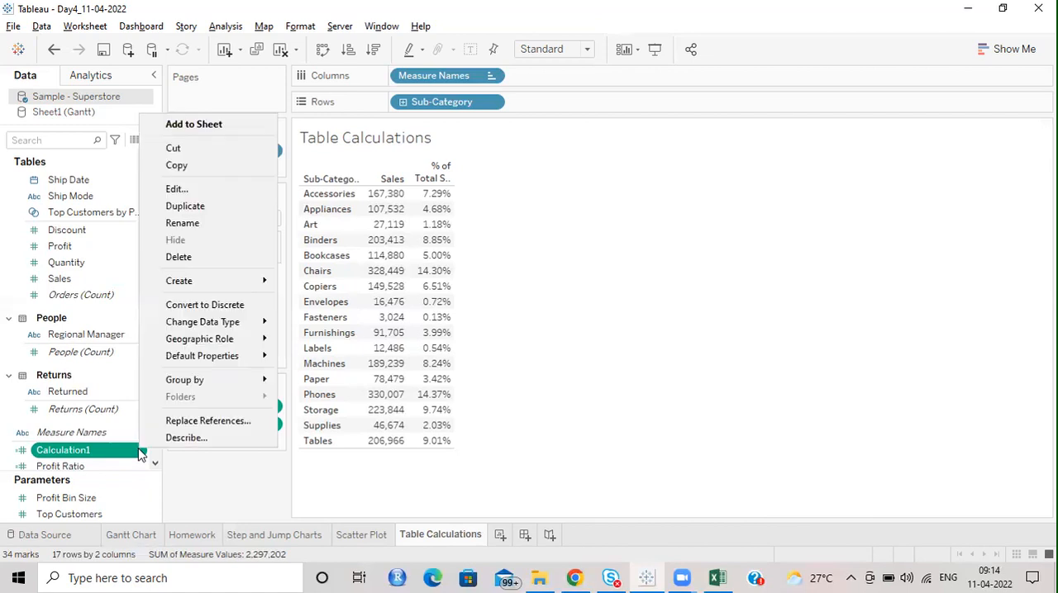
left_click(198, 189)
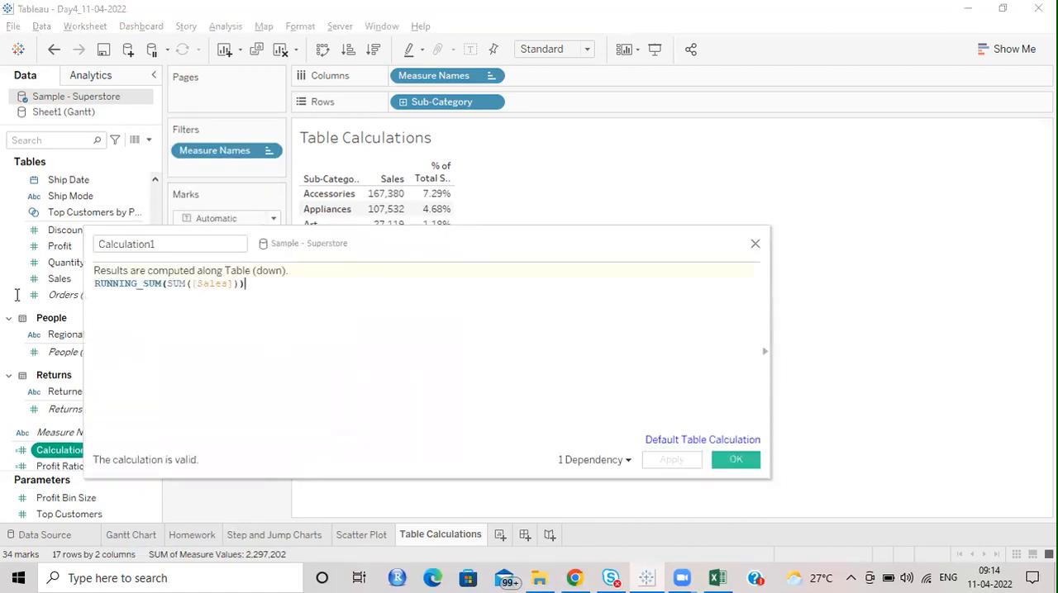
Step: Highlight the running-sum formula of the calculated field for review and close its editor without changes
left_click_drag(267, 286, 100, 277)
left_click(220, 347)
left_click(755, 243)
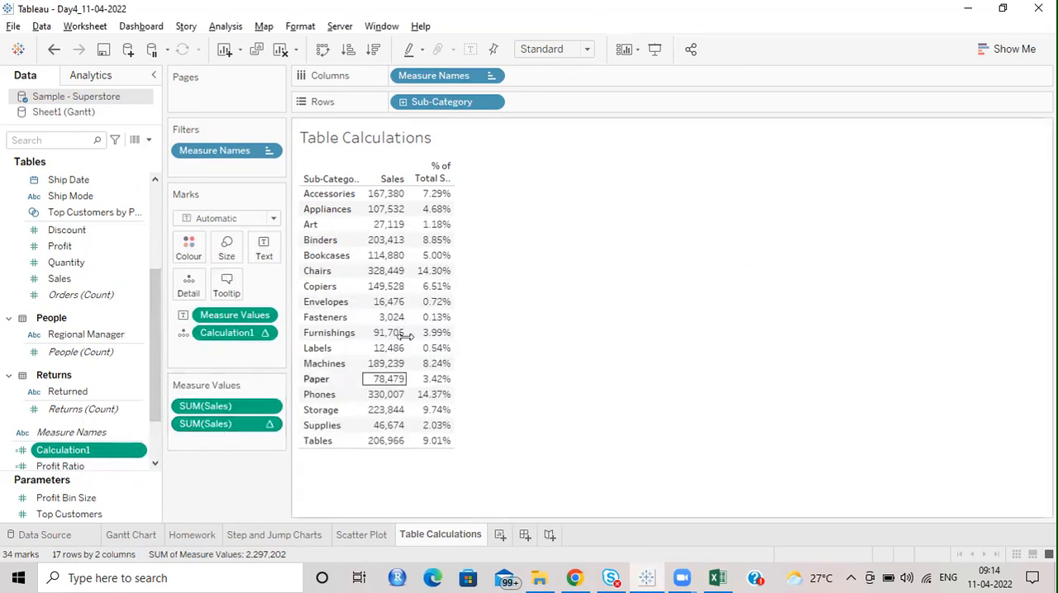
Step: Copy the formula behind the percent-of-total Sales measure and paste it into a blank Notepad document
right_click(269, 425)
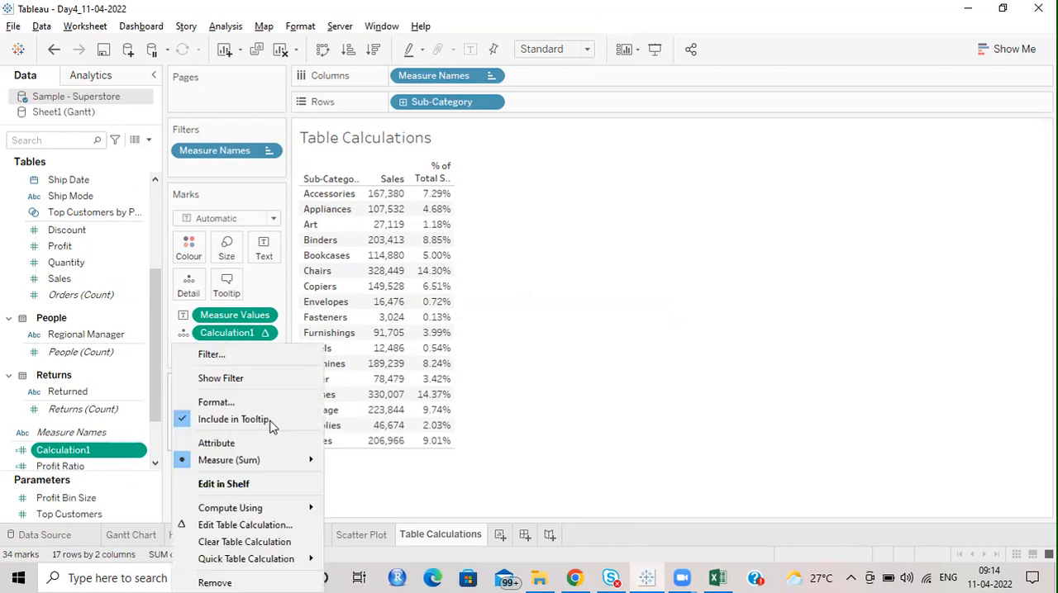
left_click(679, 395)
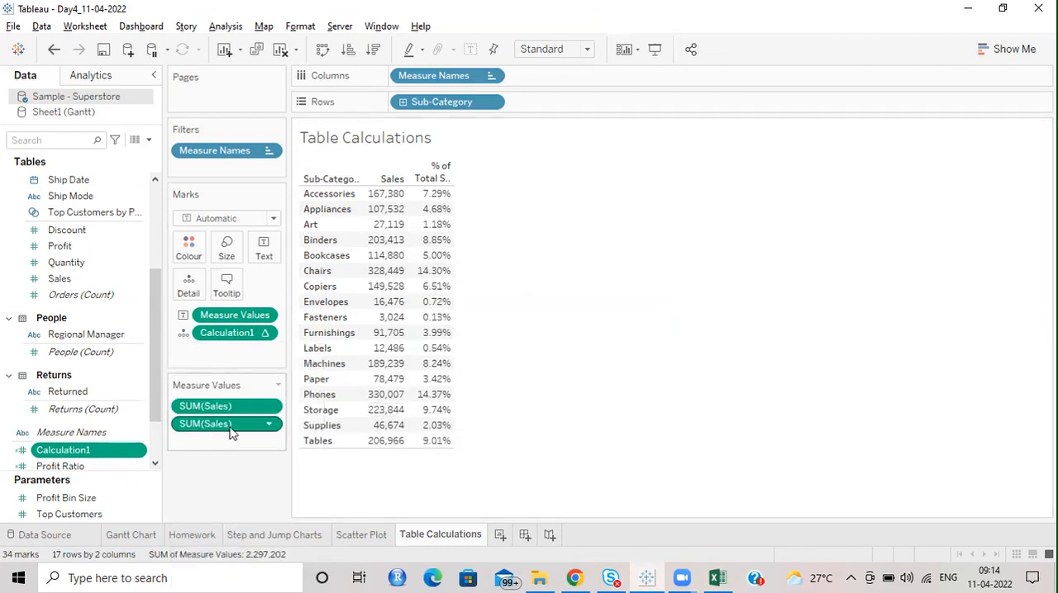
double_click(235, 425)
left_click_drag(261, 425, 89, 426)
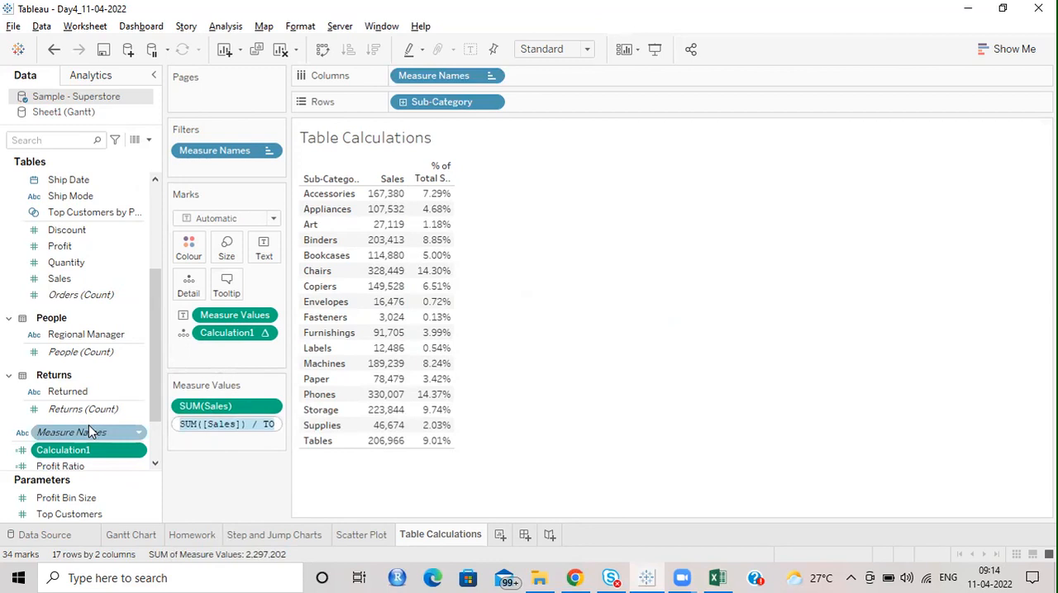
left_click(545, 358)
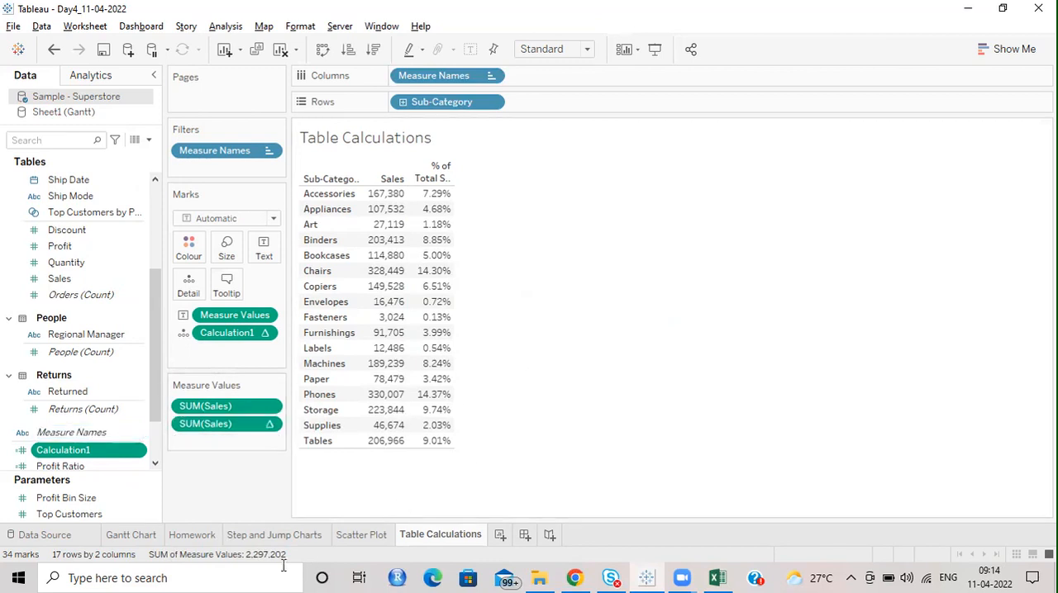
left_click(244, 576)
type("te")
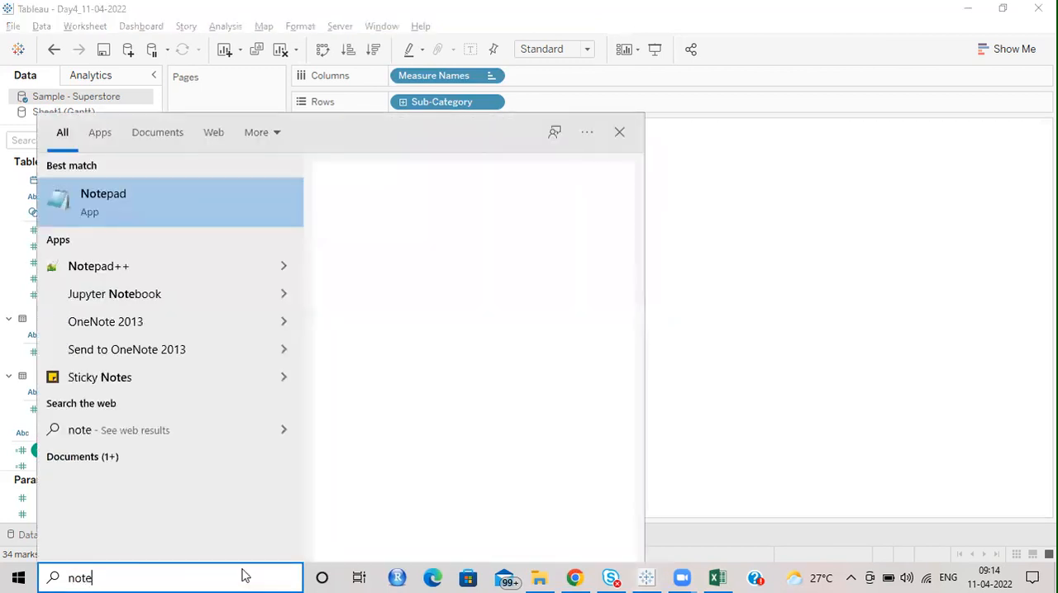
key("Return")
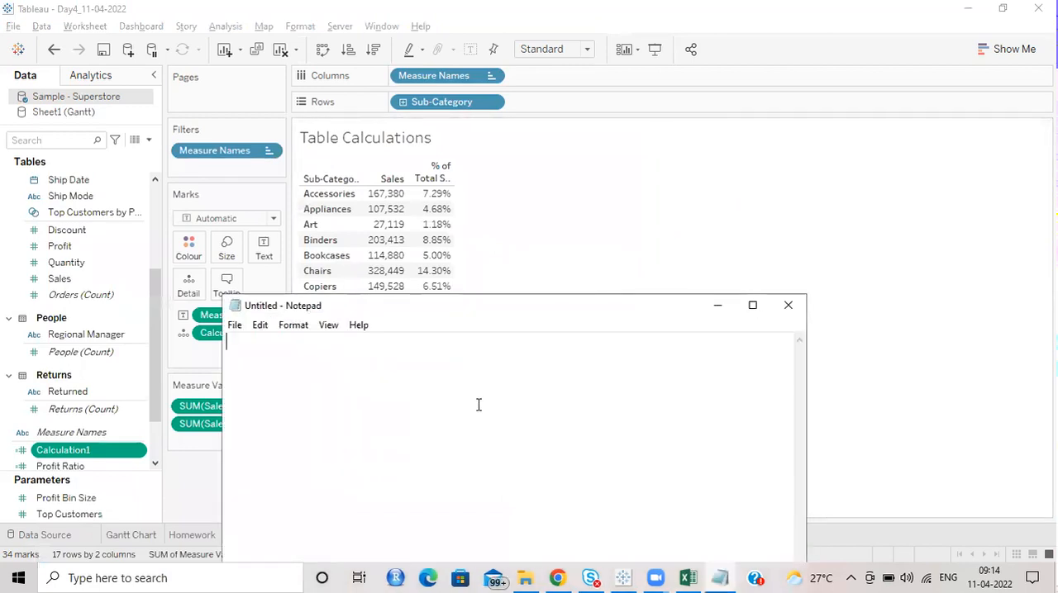
type("SUM([Sales]) / TOTAL(SUM([Sales]))")
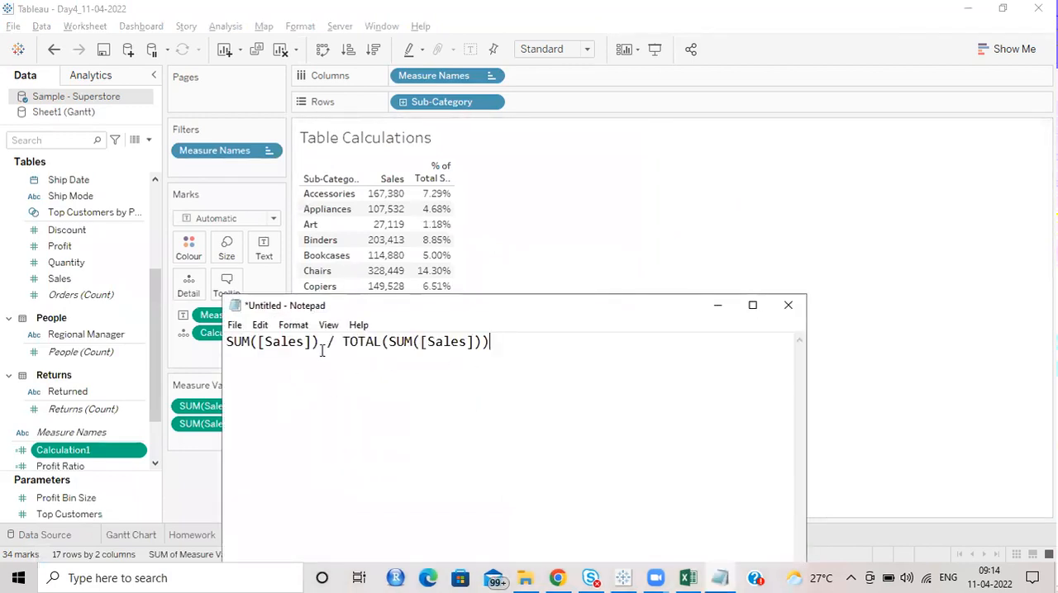
Step: Examine the numerator and the TOTAL part of the formula against the table, and close Notepad without saving
left_click_drag(274, 344, 156, 346)
left_click_drag(344, 341, 512, 330)
left_click(535, 374)
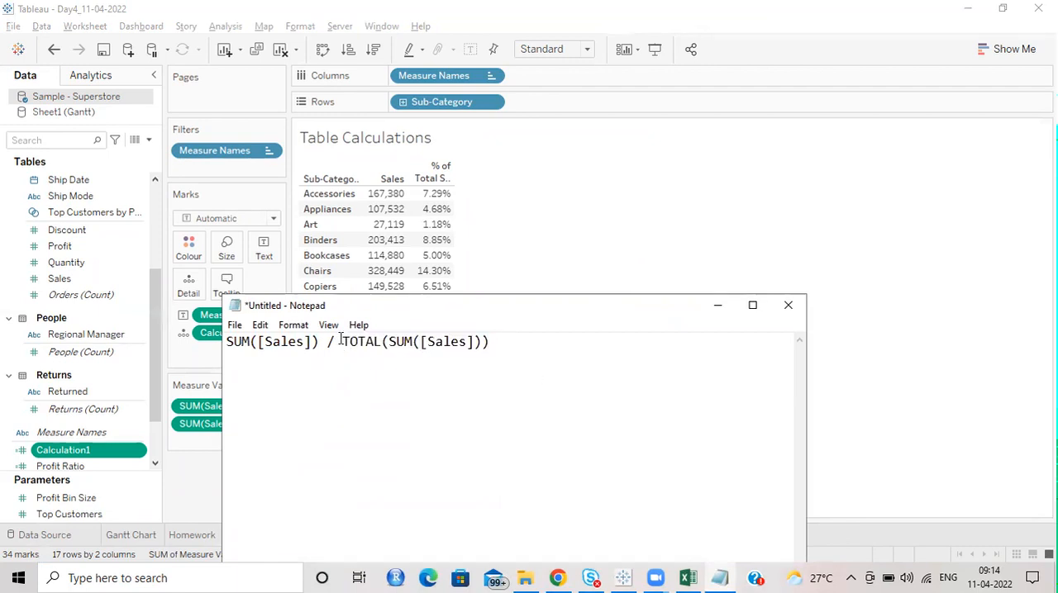
left_click_drag(345, 344, 483, 353)
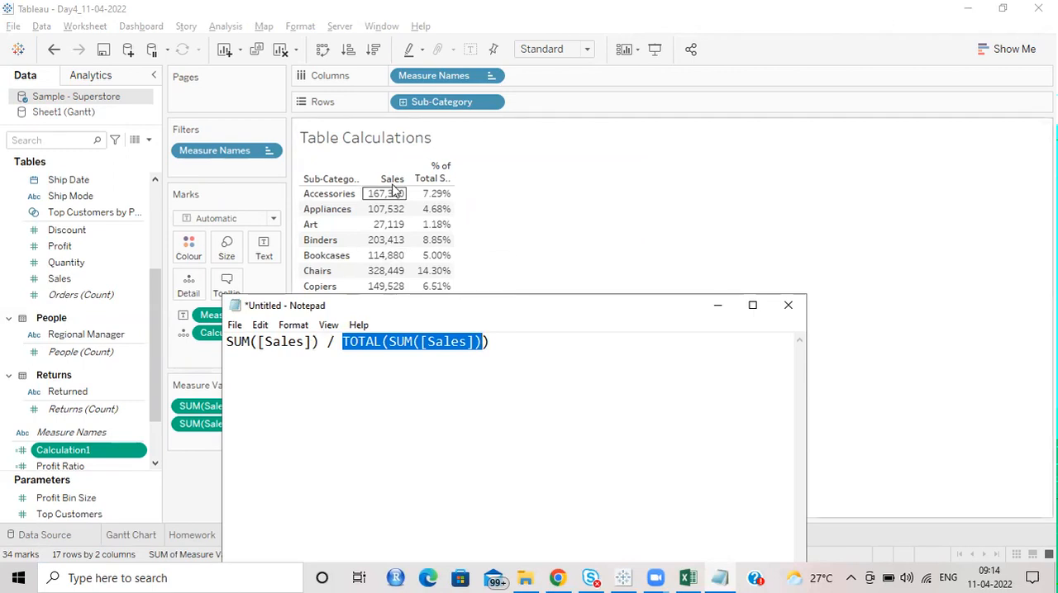
key("shift+Right")
left_click(353, 364)
mouse_move(448, 199)
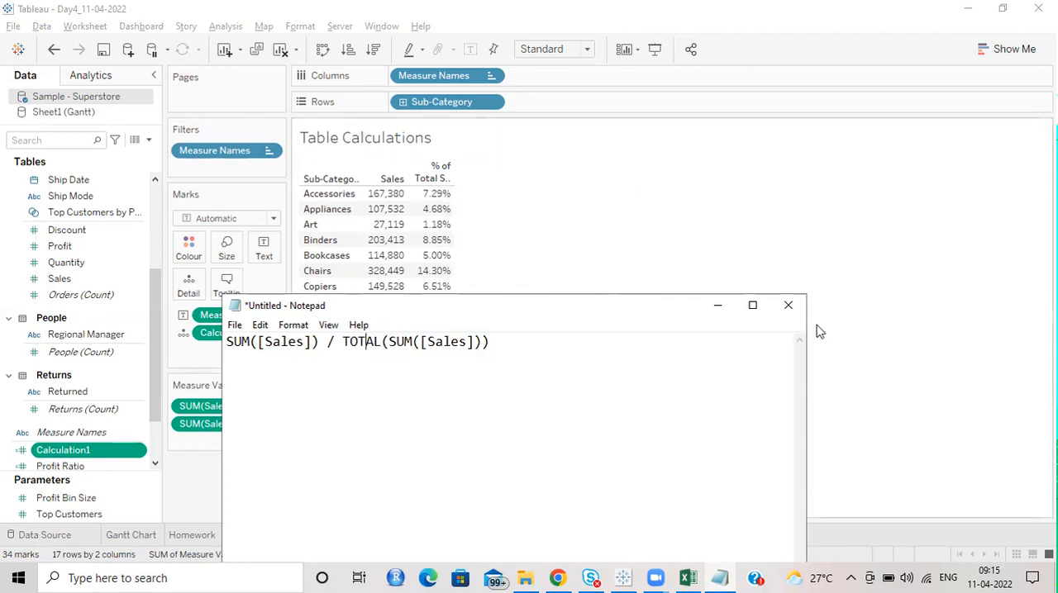
left_click(787, 305)
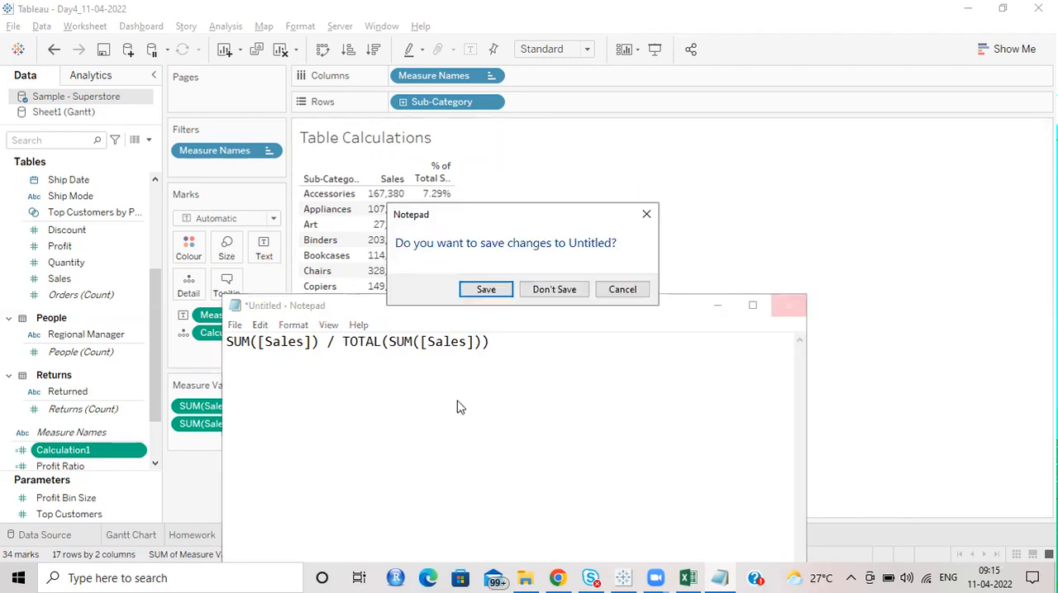
left_click(562, 290)
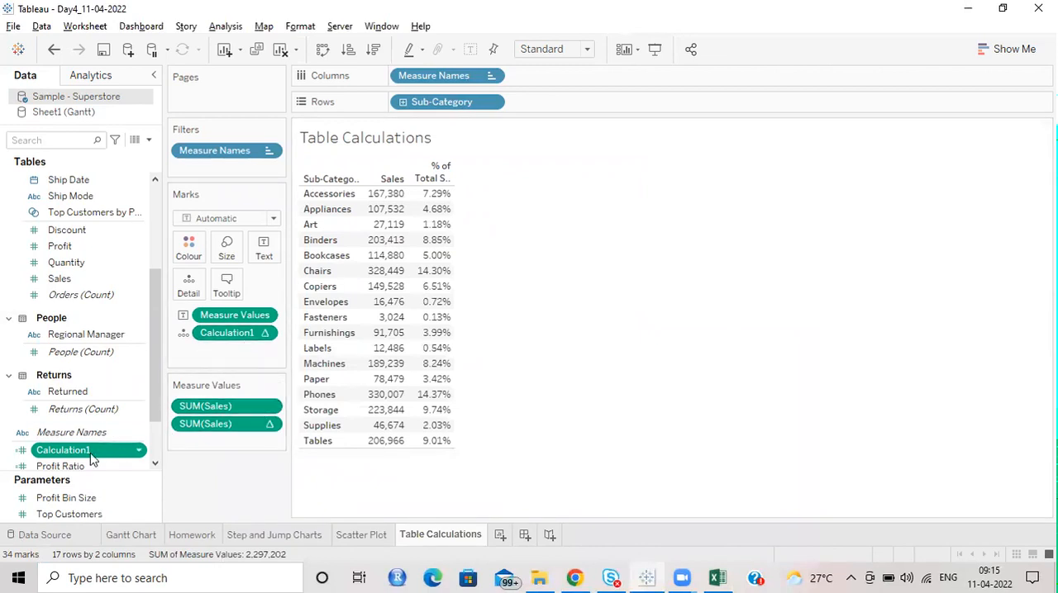
Step: Delete the stored running-total calculated field from the data source and from the sheet
left_click(139, 451)
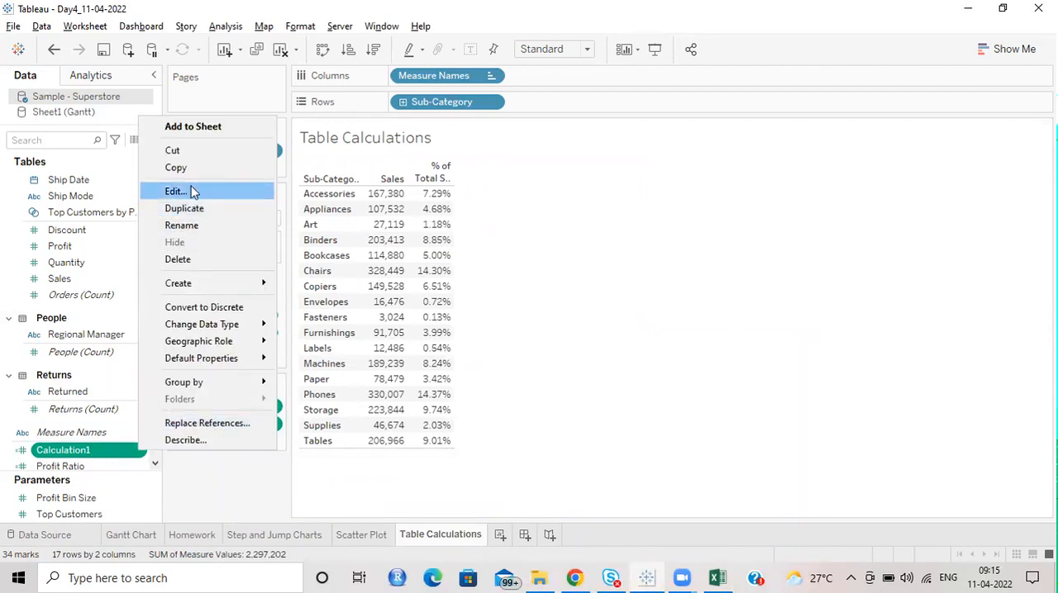
key("Escape")
key("Delete")
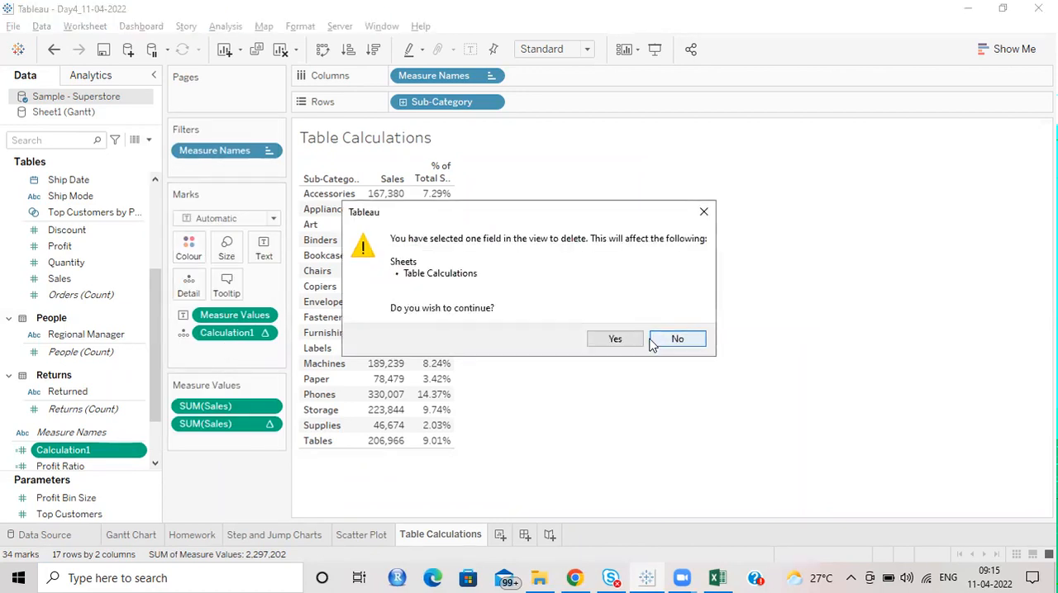
left_click(615, 340)
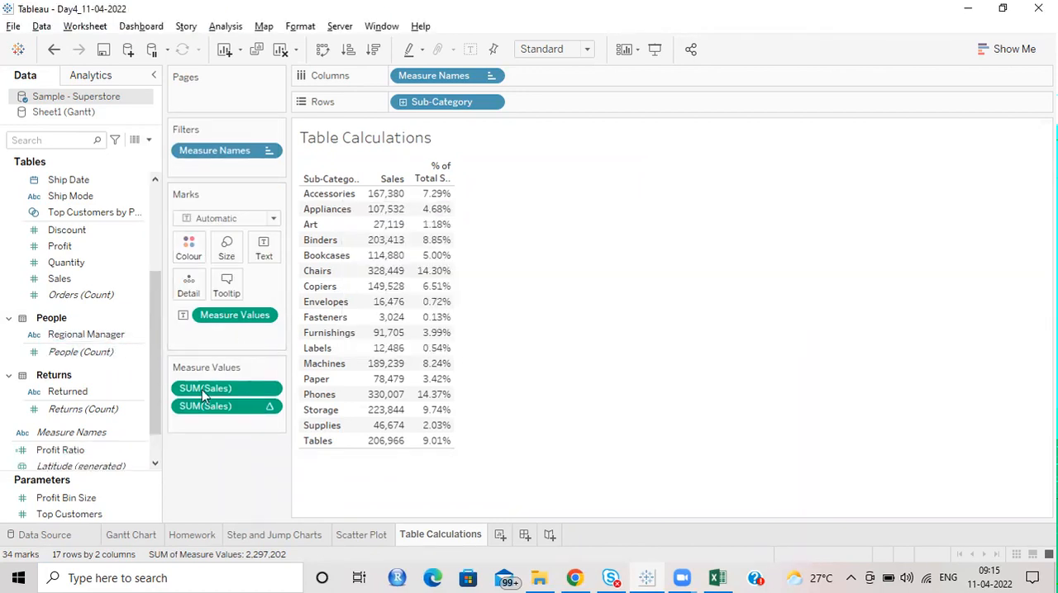
Step: Add Sales to the marks, apply the Running Total quick table calculation, and move it into the measure values as the third column
left_click_drag(59, 278, 217, 428)
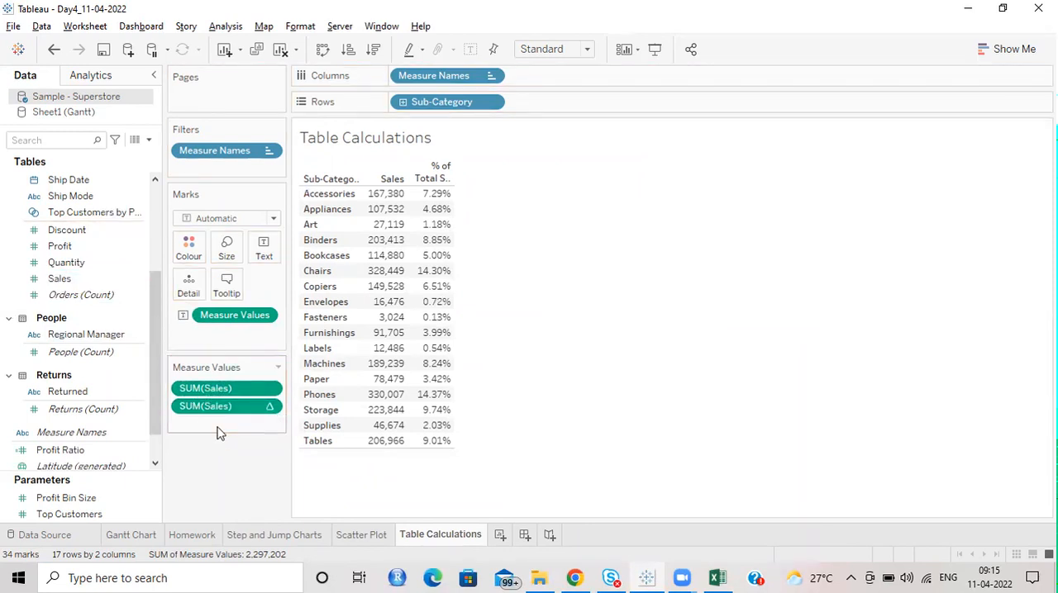
left_click_drag(59, 279, 217, 428)
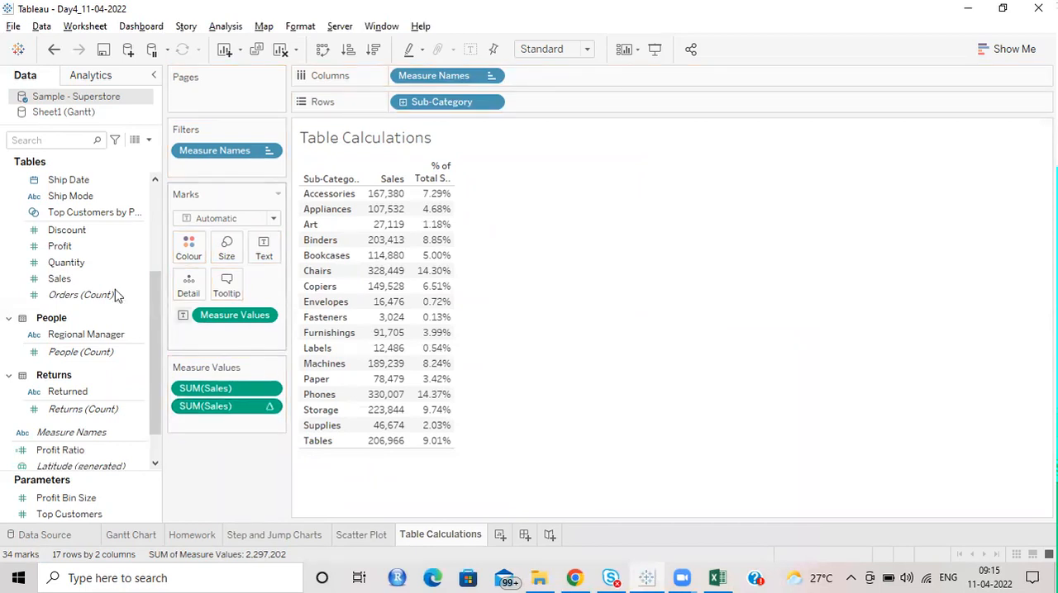
left_click_drag(62, 278, 213, 333)
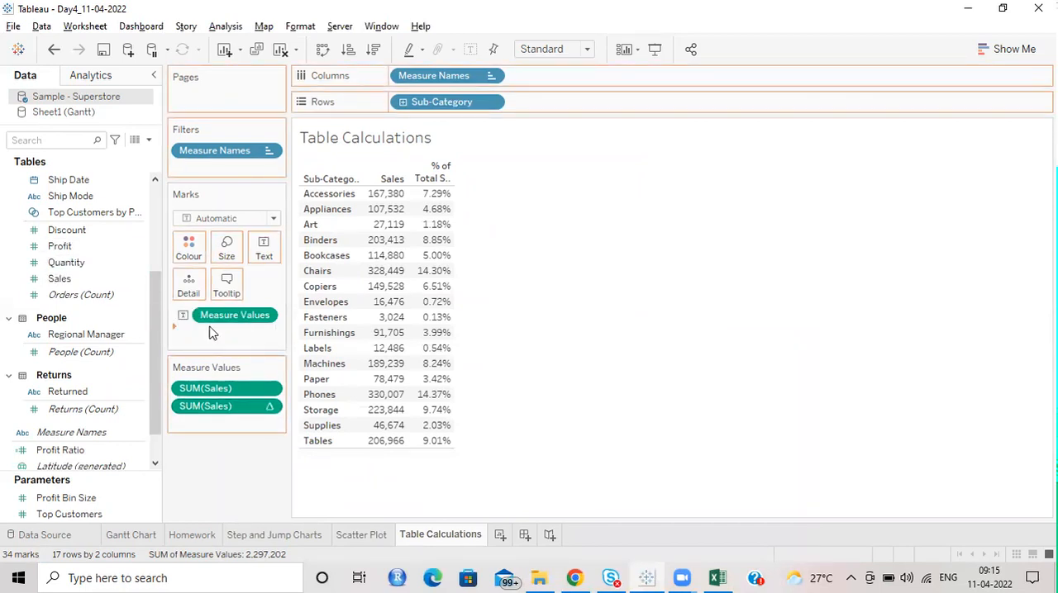
left_click(266, 334)
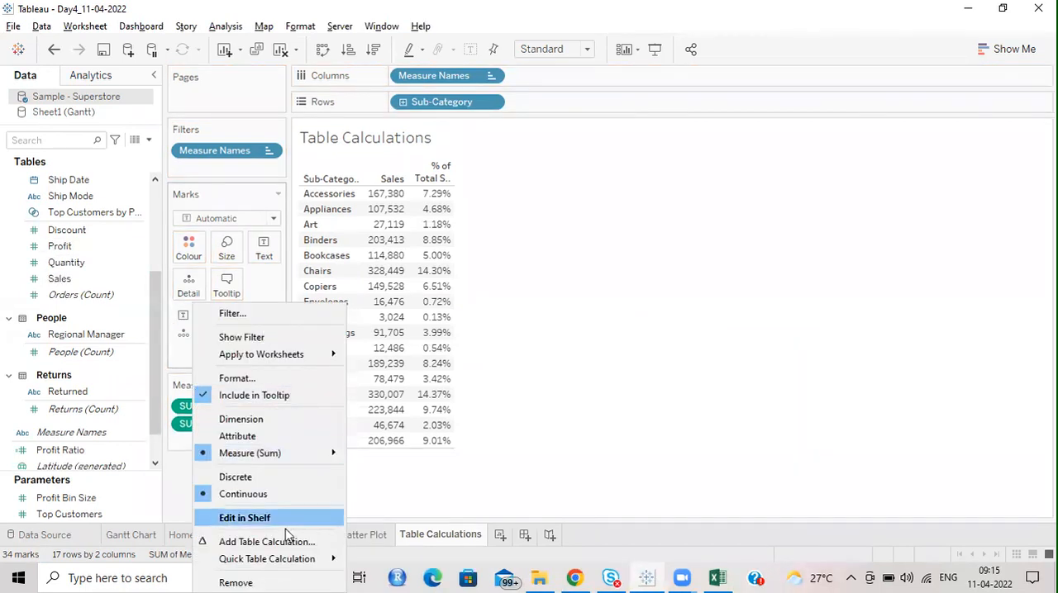
mouse_move(288, 558)
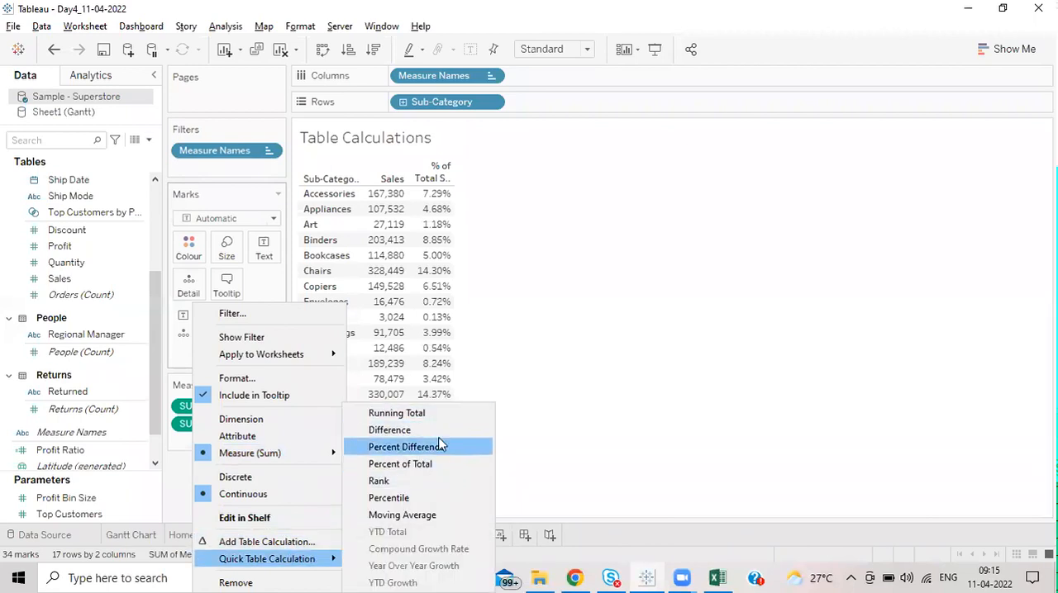
left_click(424, 418)
left_click_drag(237, 339, 229, 446)
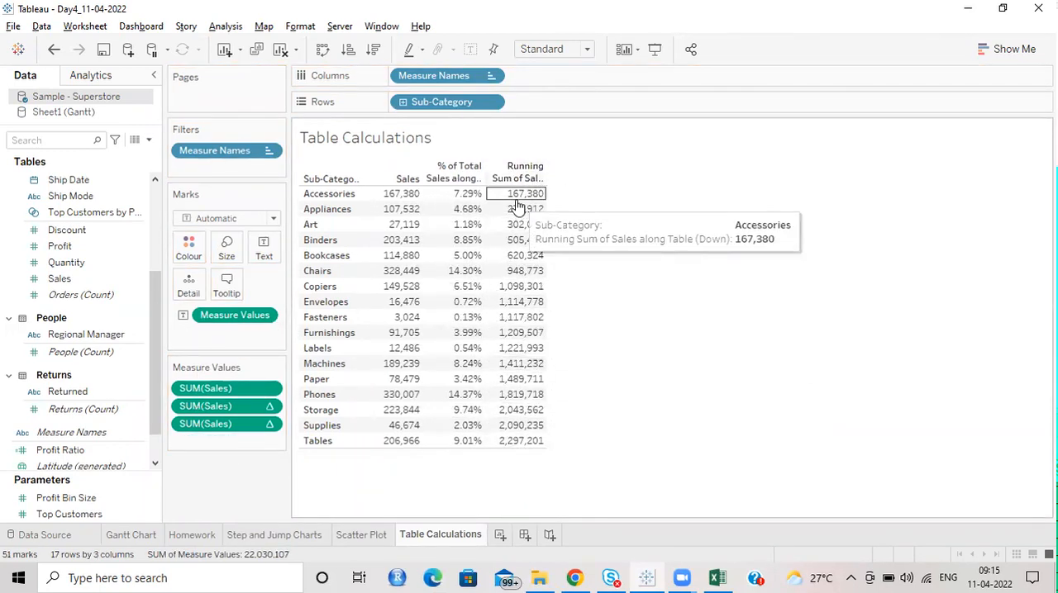
Step: Add Sales to the marks again, apply the Difference quick table calculation, and move it to the end of the measure values
left_click_drag(64, 281, 224, 332)
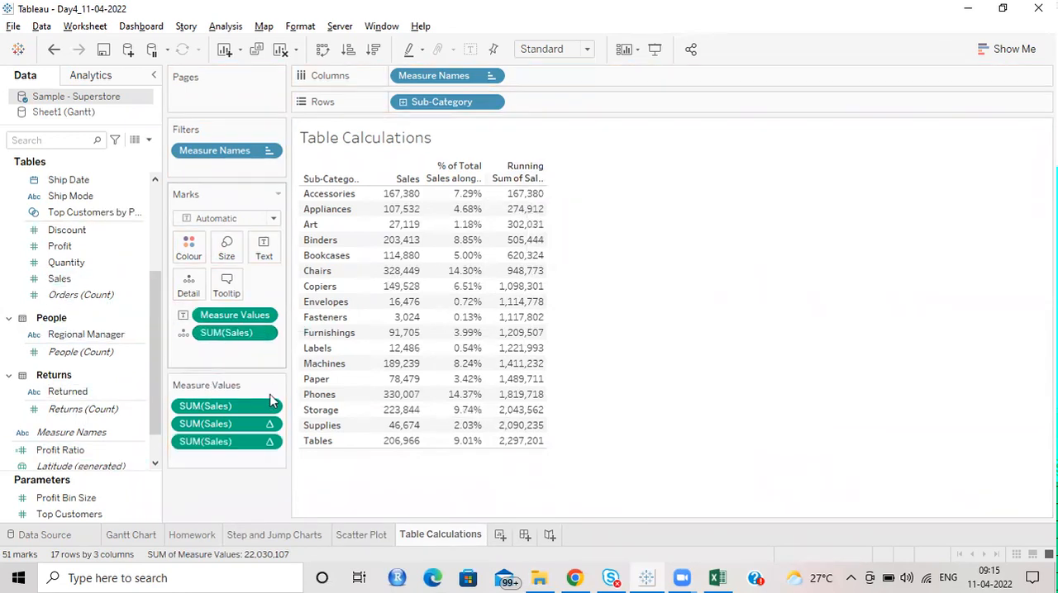
left_click(263, 334)
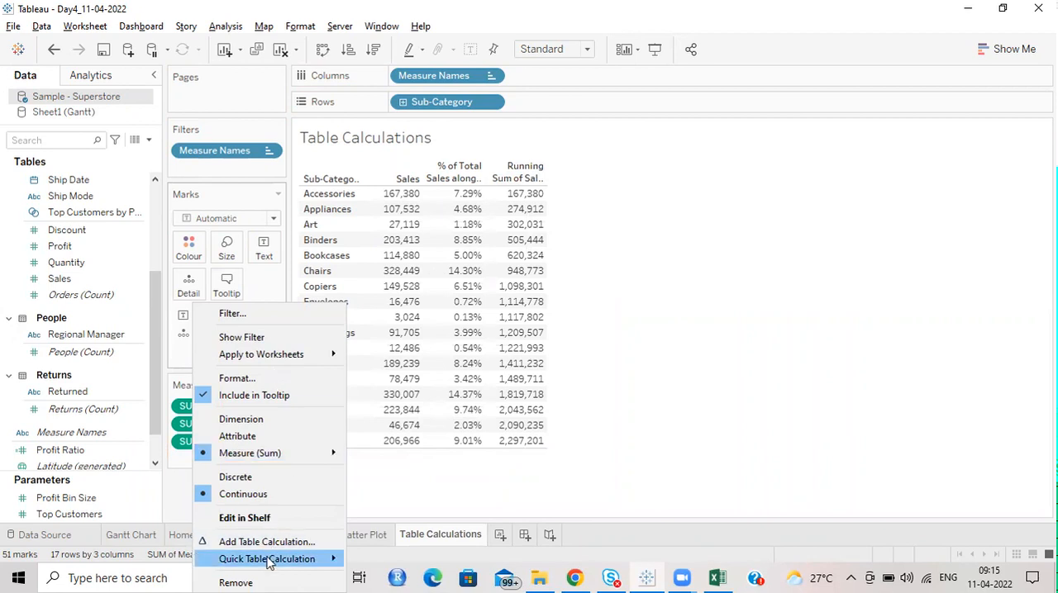
mouse_move(267, 560)
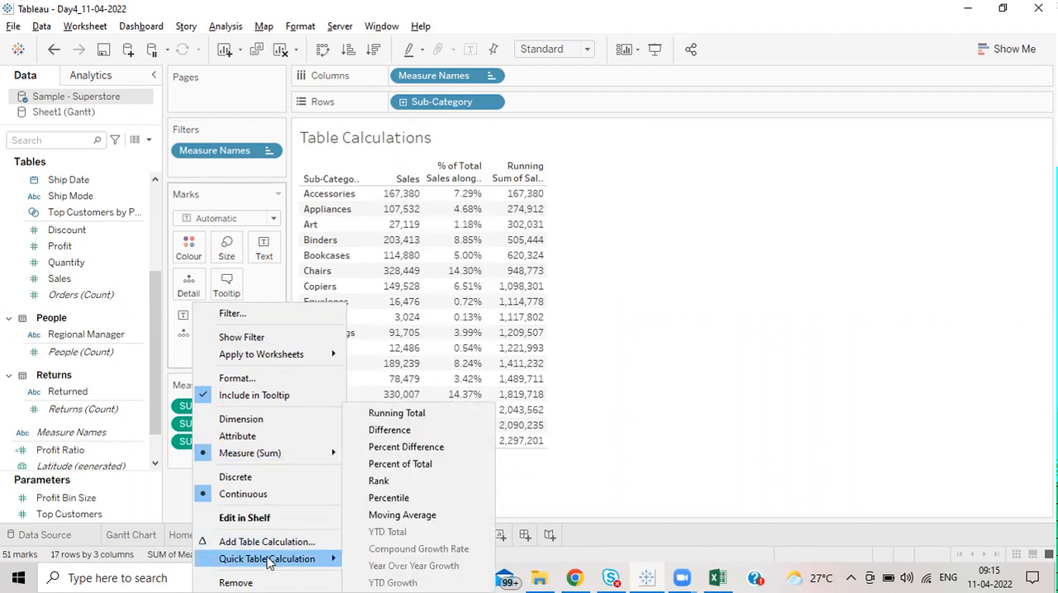
left_click(416, 430)
left_click_drag(239, 333, 243, 461)
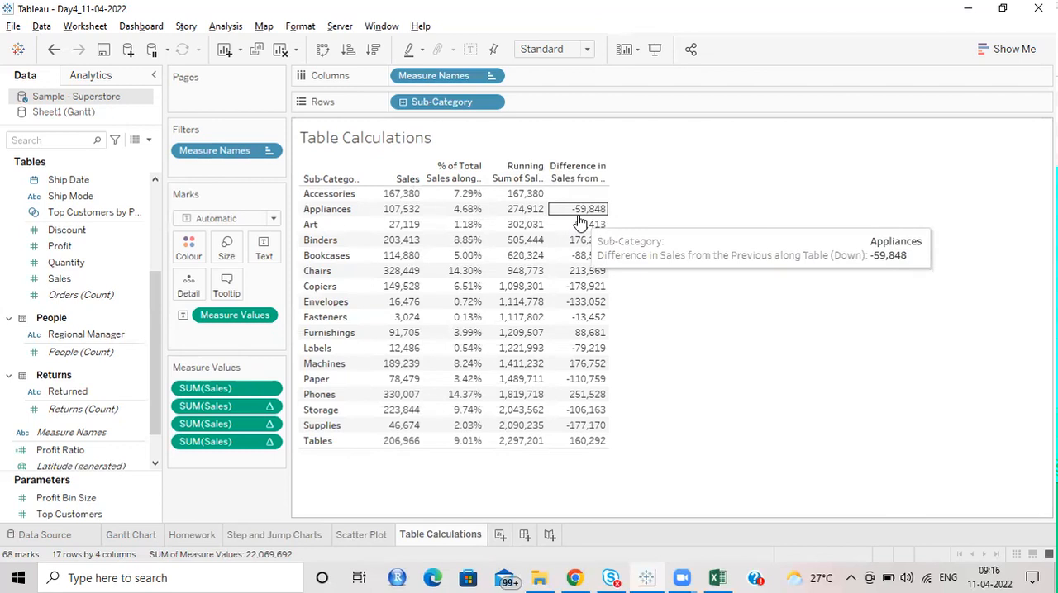
Step: Inspect the Compute Using choices of the difference measure and the aggregation and quick table calculation choices of plain Sales
right_click(275, 443)
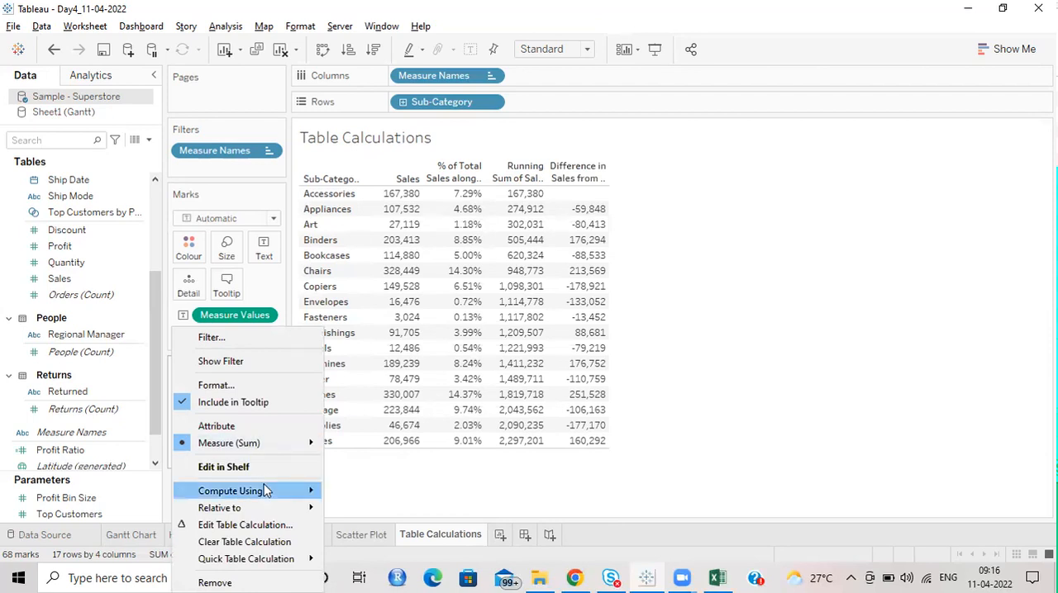
mouse_move(266, 491)
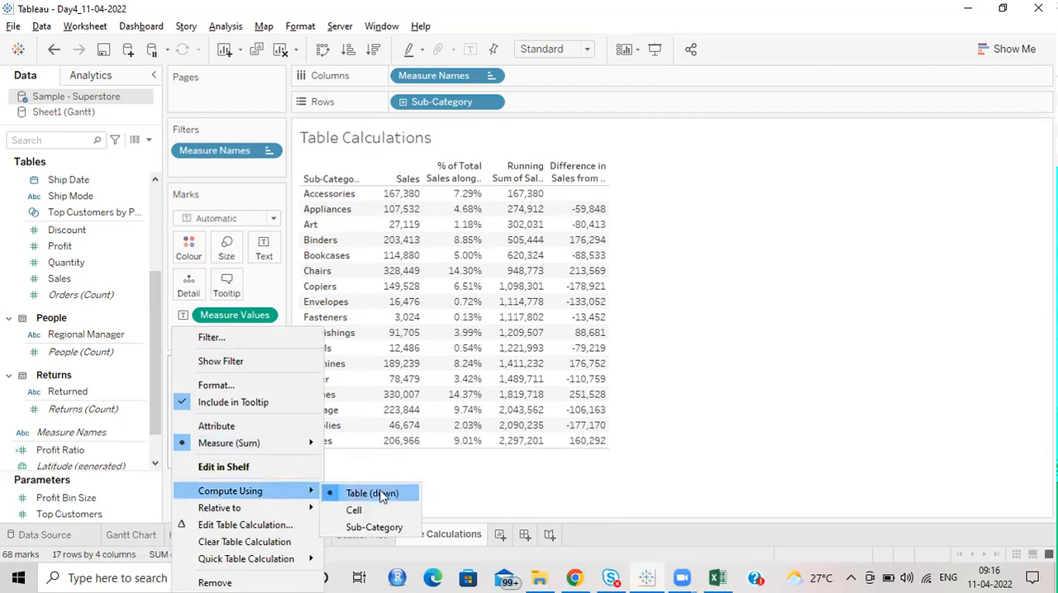
left_click(641, 382)
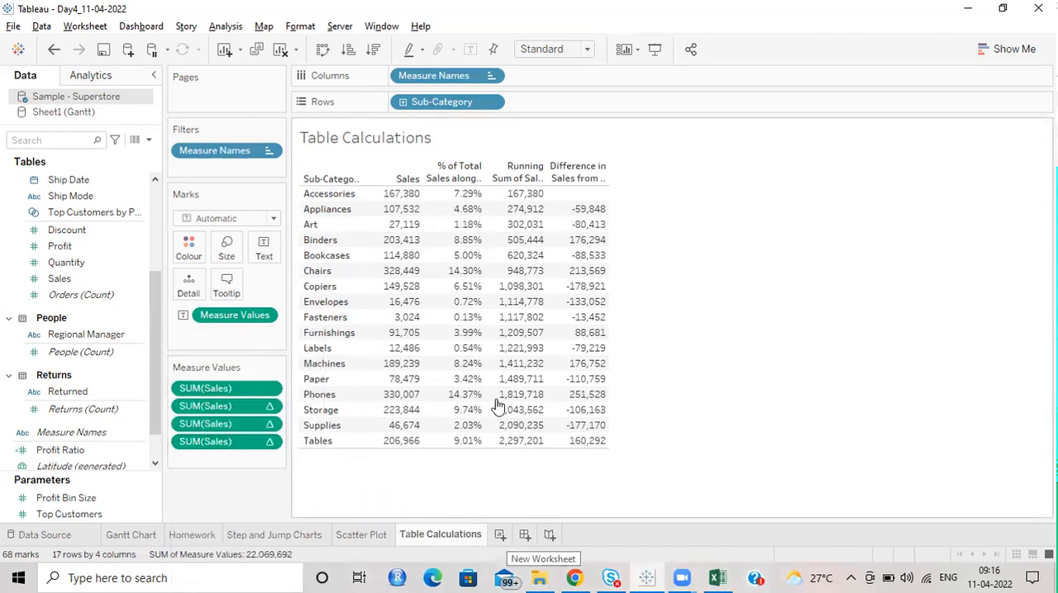
left_click(271, 388)
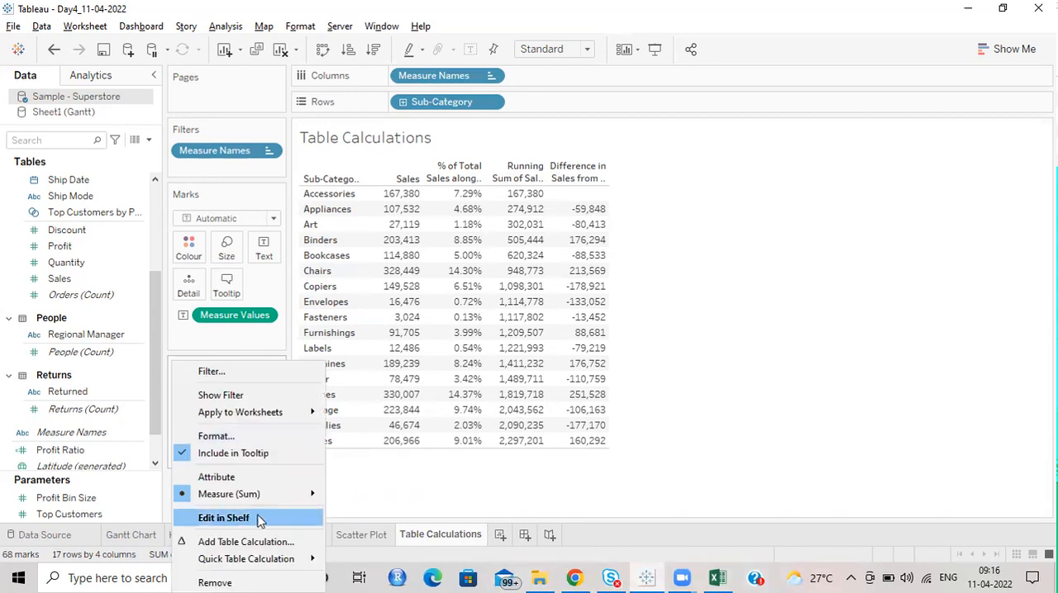
mouse_move(273, 496)
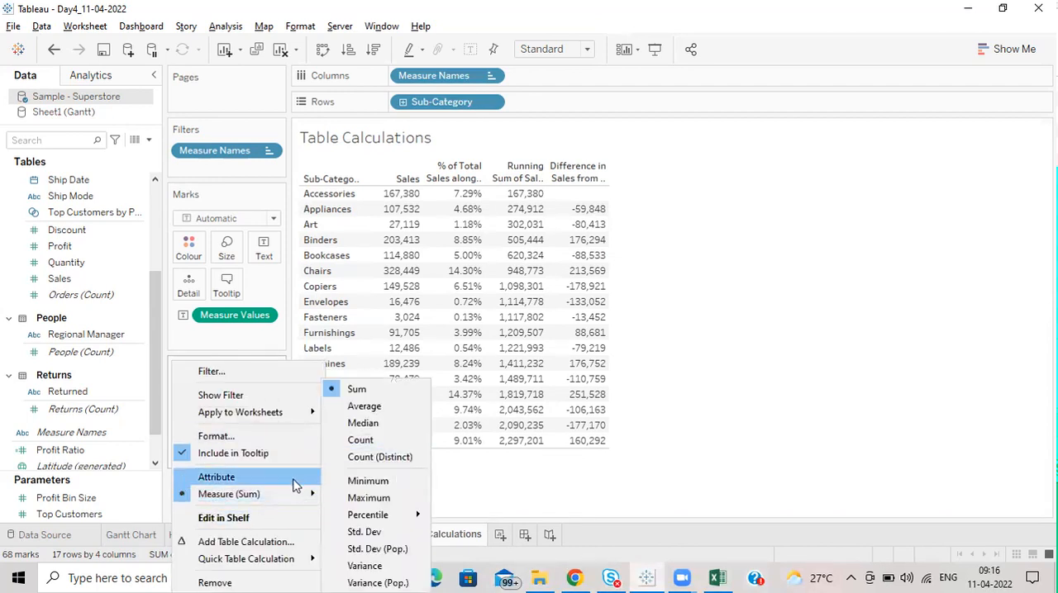
mouse_move(299, 565)
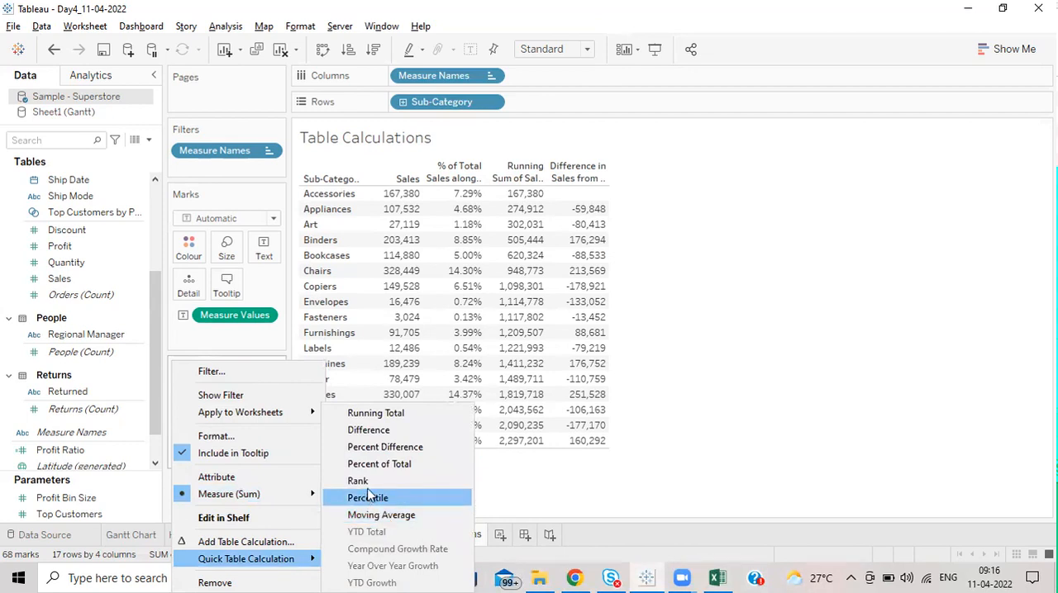
left_click(703, 360)
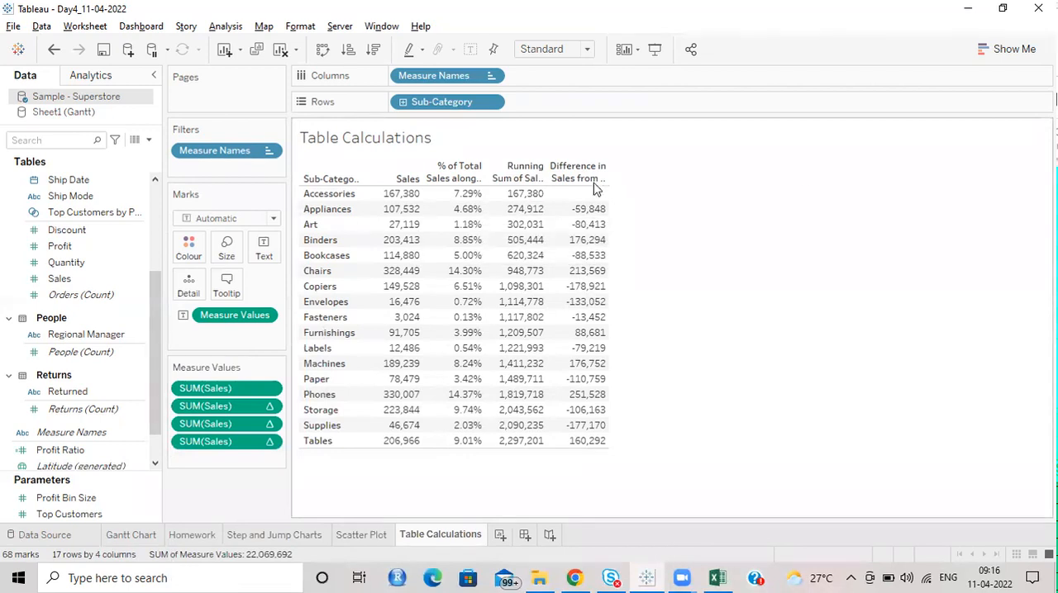
Step: Create a new worksheet with Category and Sub-Category on its rows
left_click(500, 534)
scroll(92, 335, "up", 4)
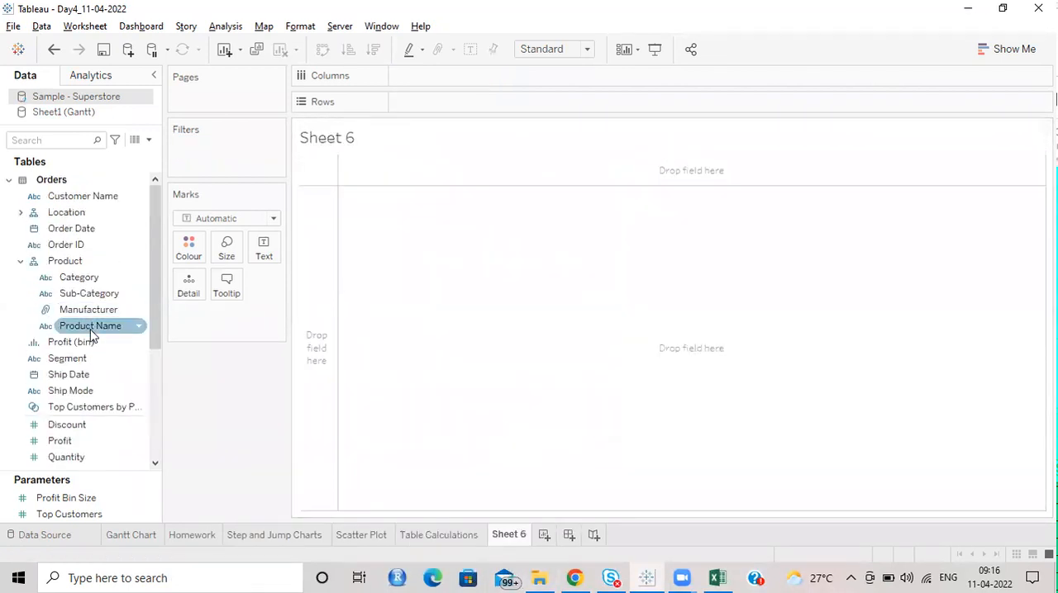
left_click_drag(89, 281, 404, 105)
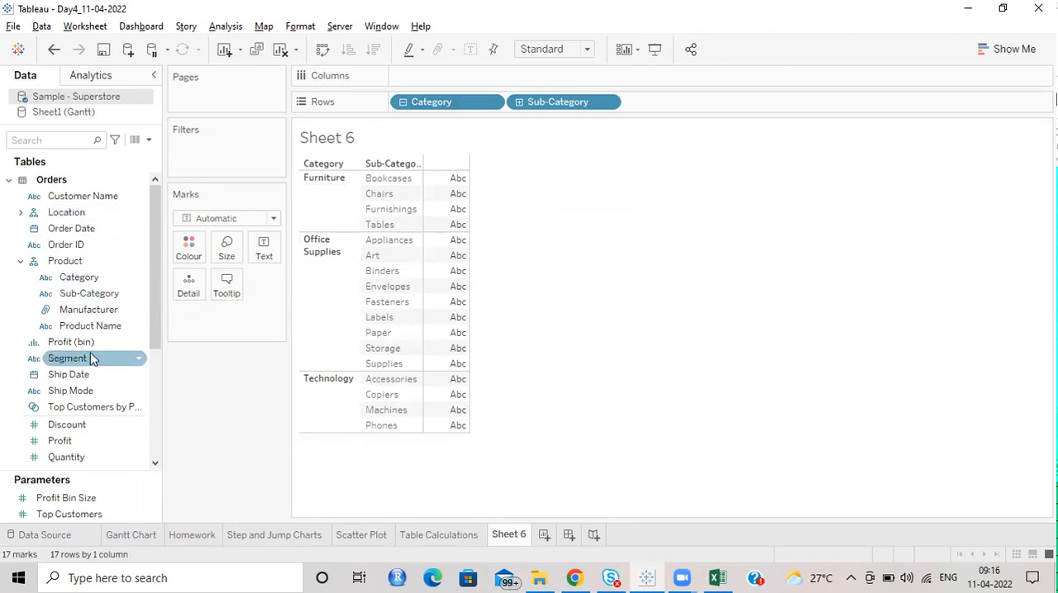
Step: Add Order Date by year to the columns, and place Region from the Location hierarchy before it
scroll(81, 351, "down", 3)
scroll(81, 350, "up", 3)
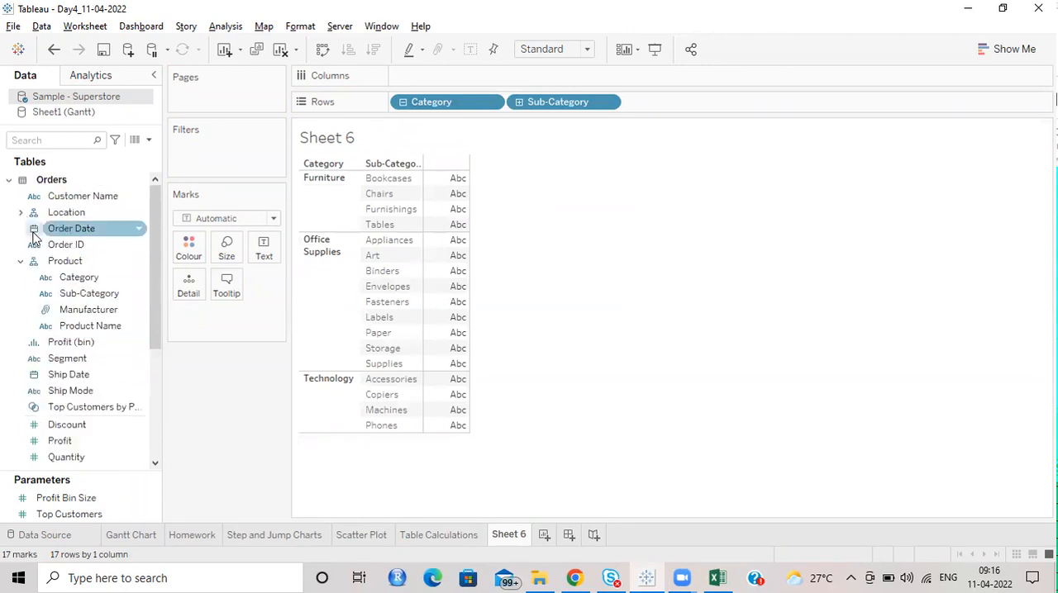
left_click_drag(73, 237, 433, 79)
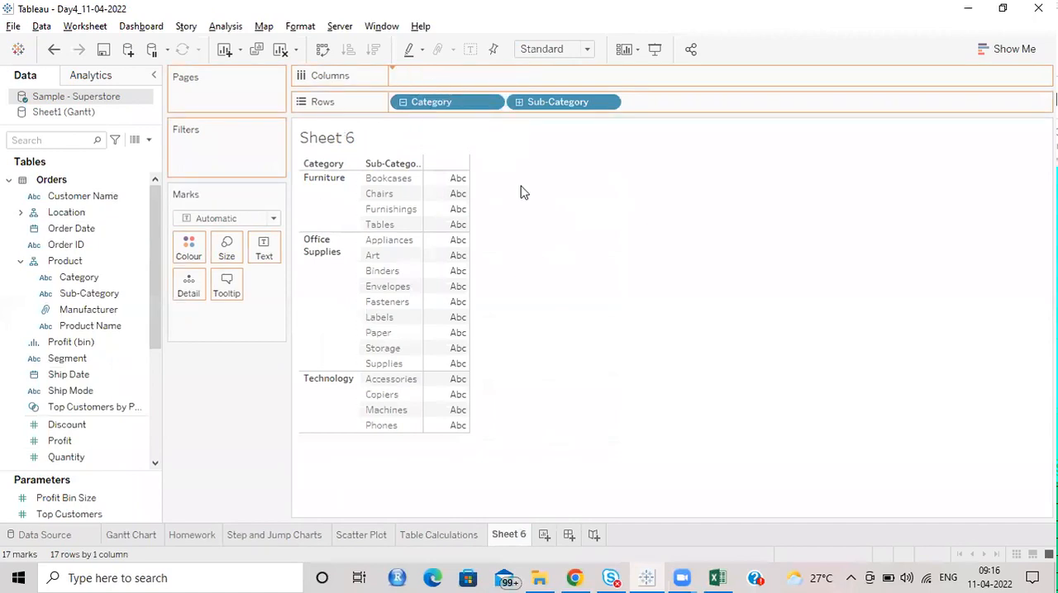
left_click(90, 326)
left_click(65, 404)
left_click(68, 392)
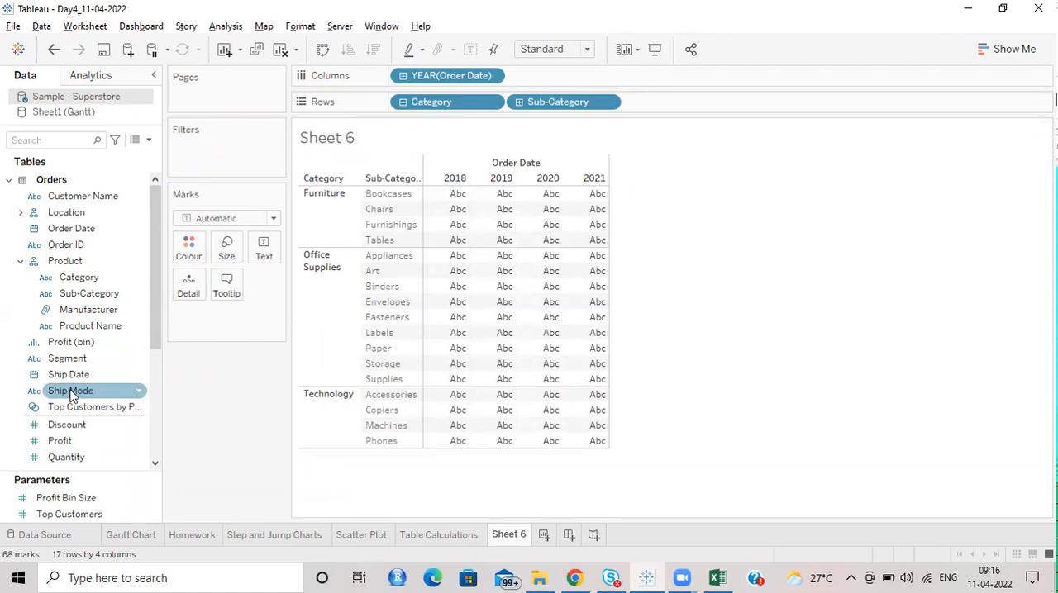
left_click(70, 309)
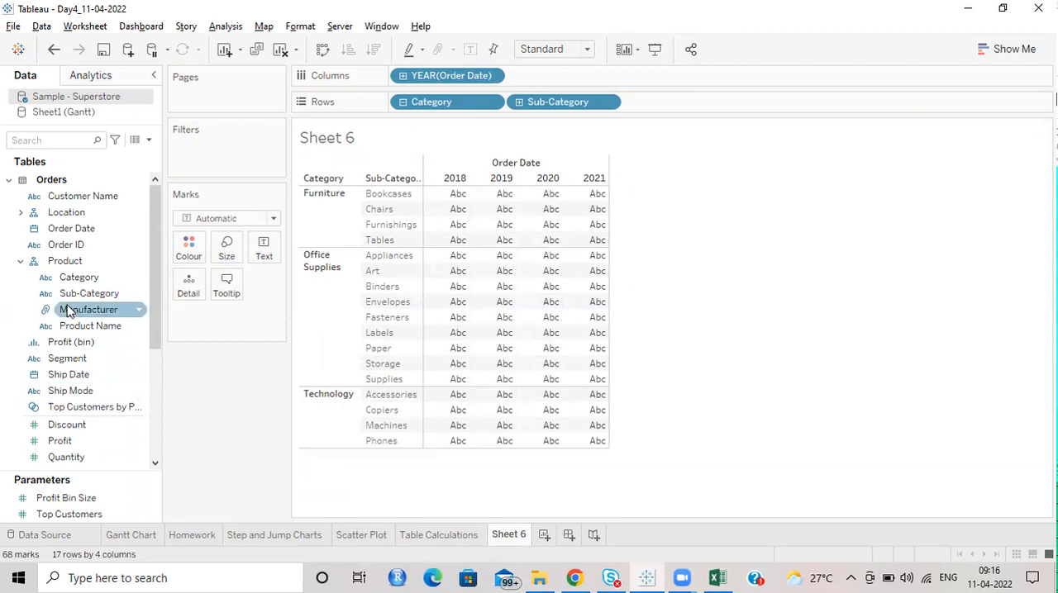
left_click(21, 214)
left_click_drag(66, 245, 392, 76)
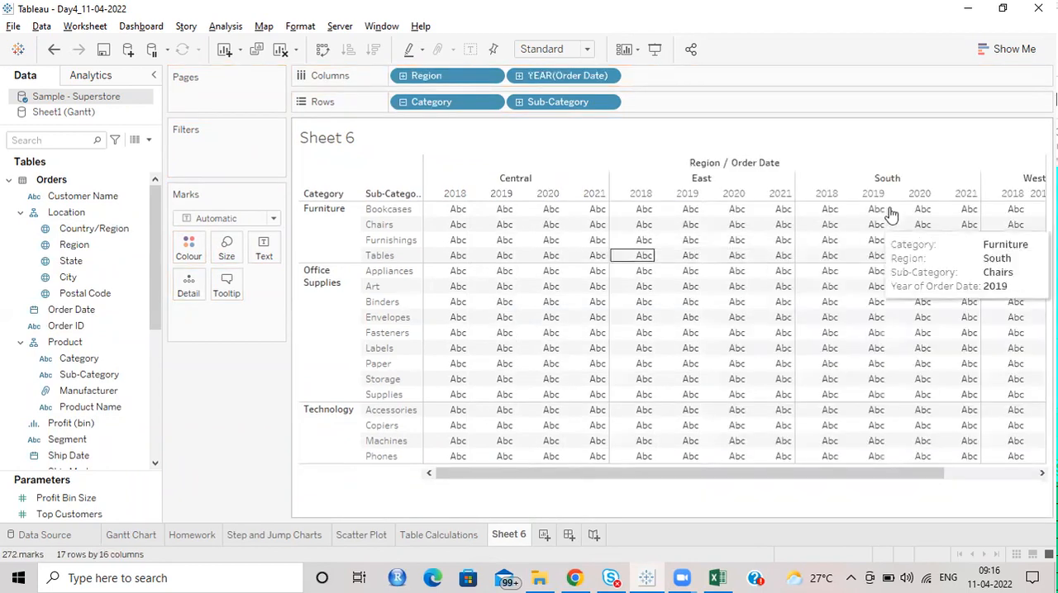
Step: Select the Central and East region headers and keep only those two regions in the view
left_click(526, 179)
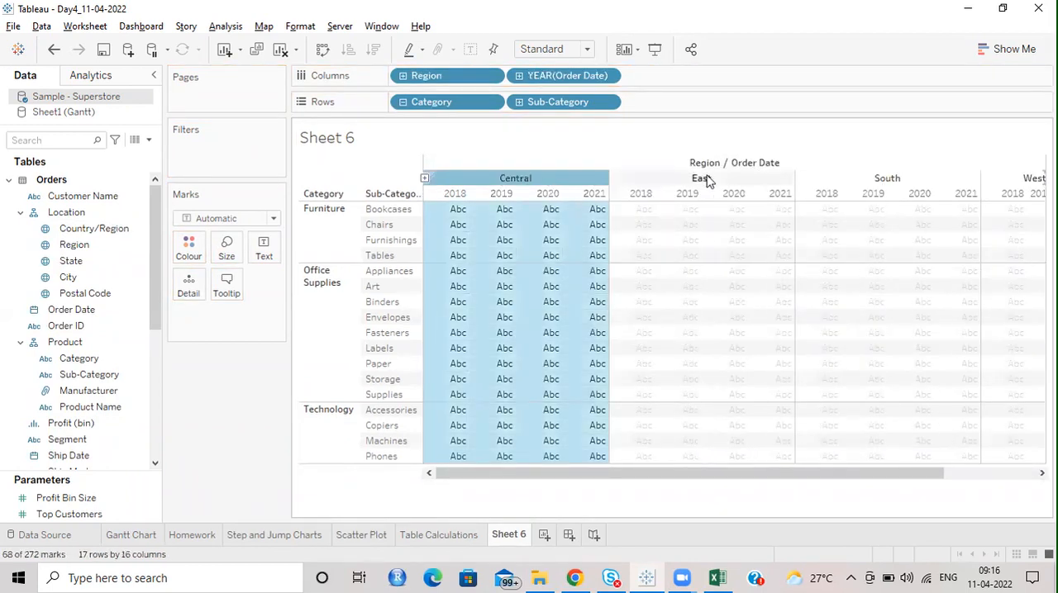
left_click(704, 179, "ctrl")
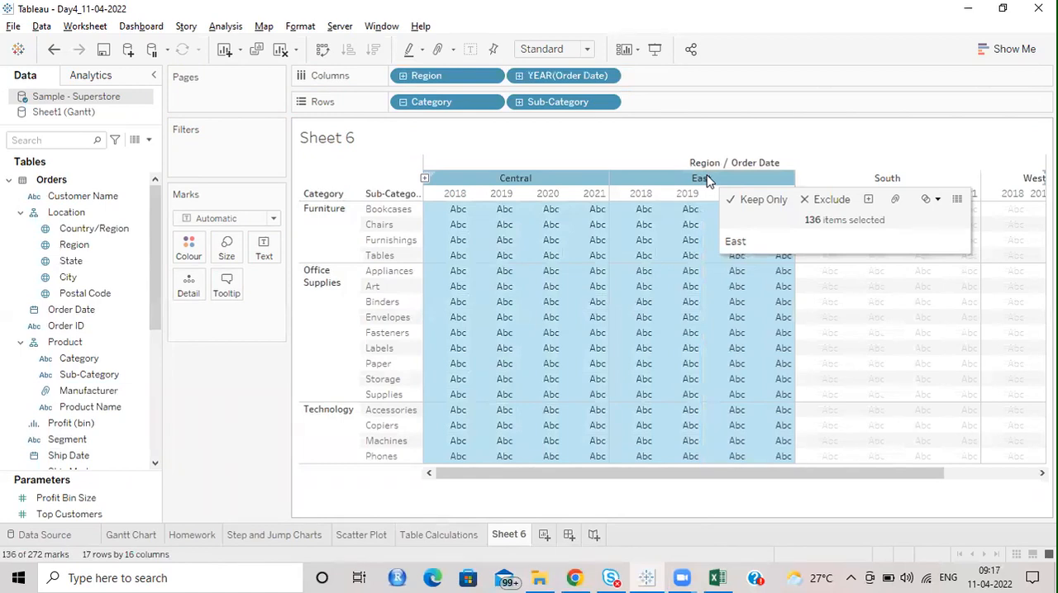
right_click(706, 180)
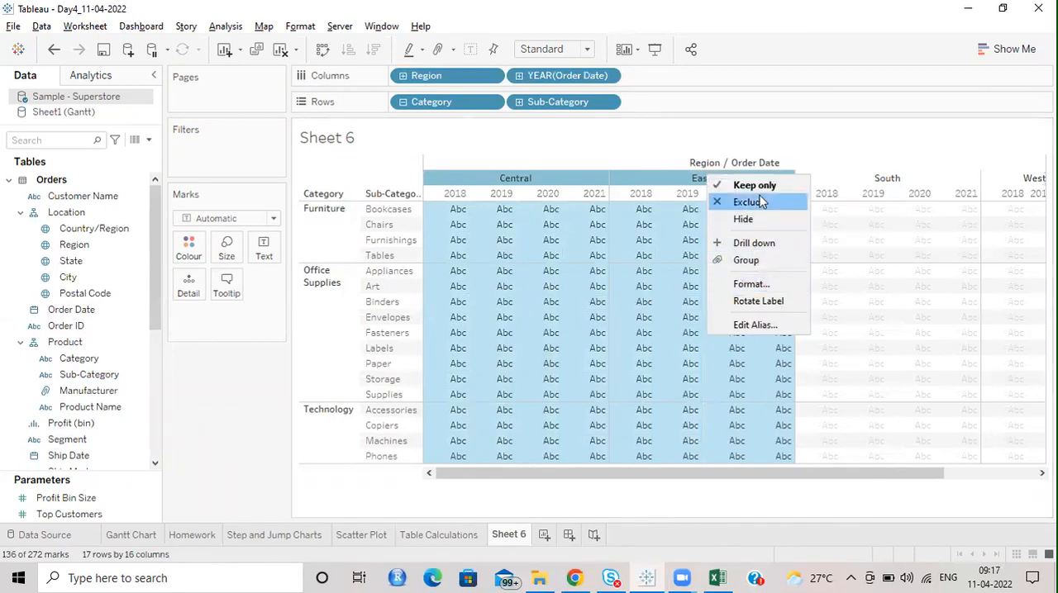
key("Escape")
left_click(697, 479)
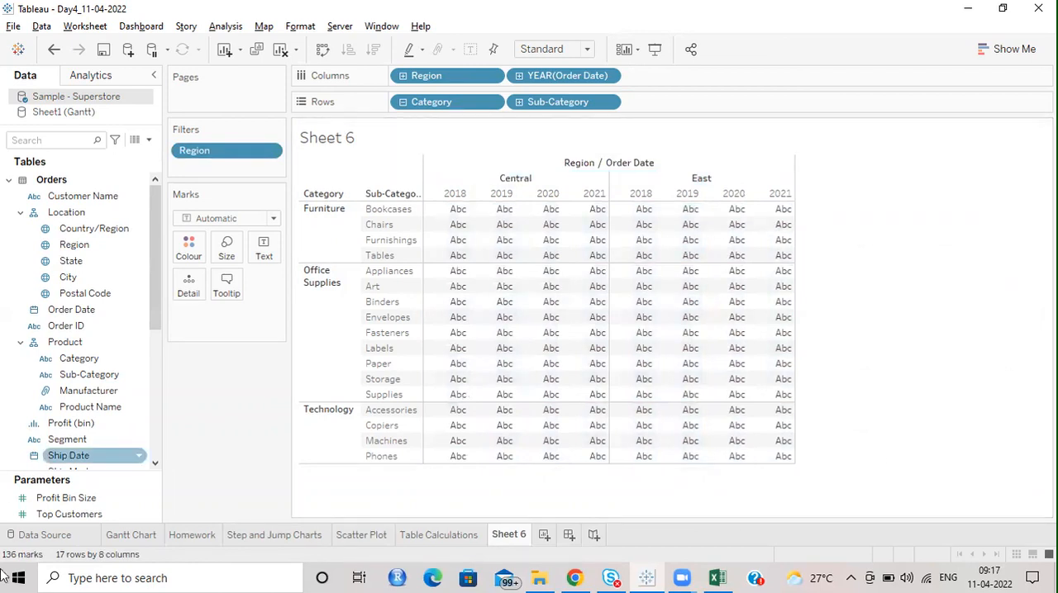
Step: Add Sales as the table's values and apply the Percent of Total quick table calculation to it
scroll(66, 296, "down", 2)
left_click_drag(61, 457, 547, 303)
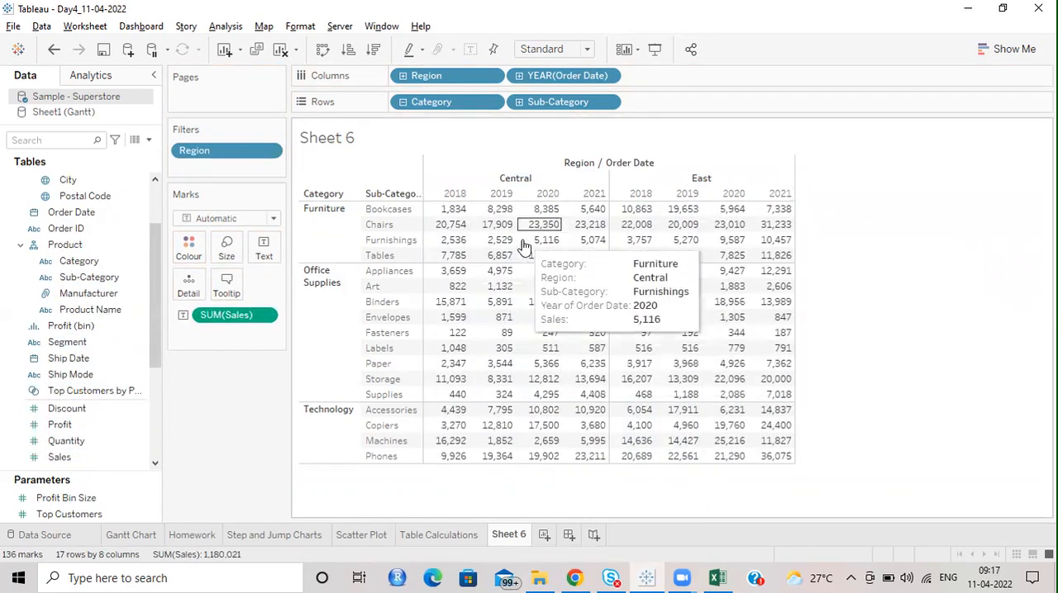
left_click(264, 318)
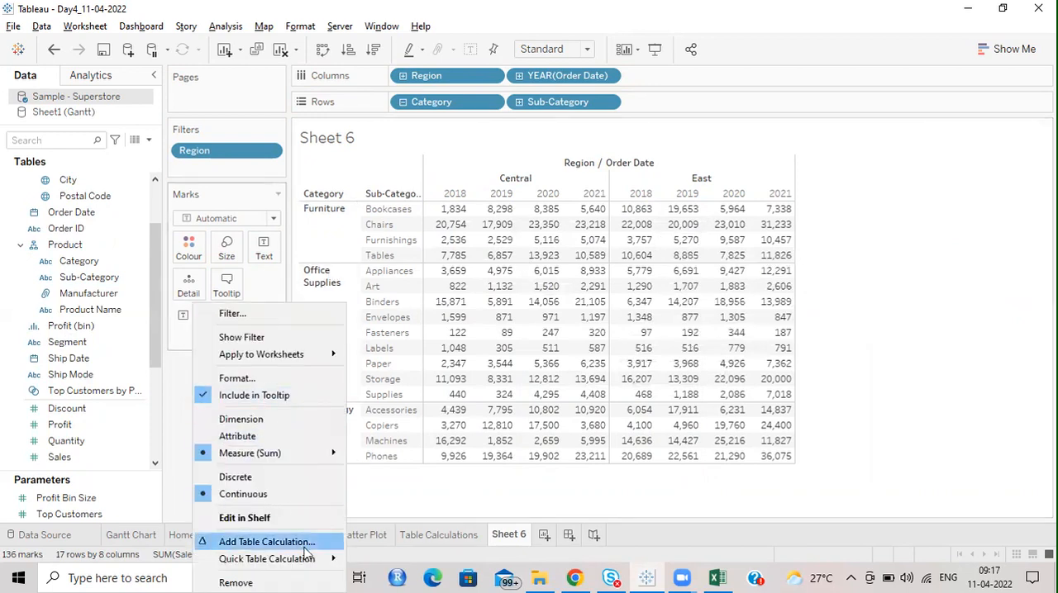
mouse_move(311, 558)
left_click(404, 464)
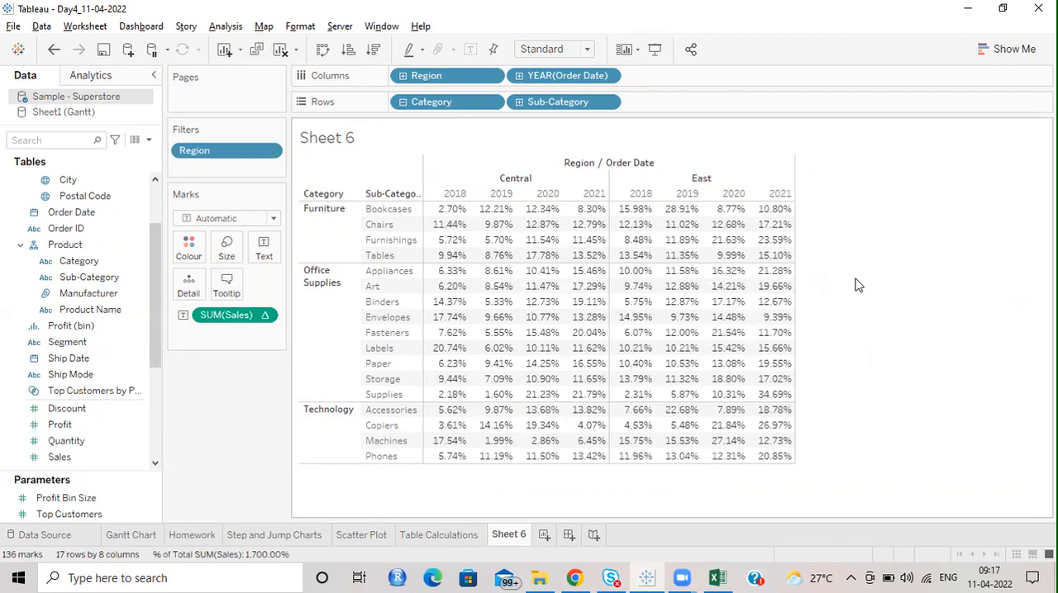
Step: Check the summed percentages of the Central 2018 column and of the Bookcases row across both regions
left_click_drag(447, 212, 457, 475)
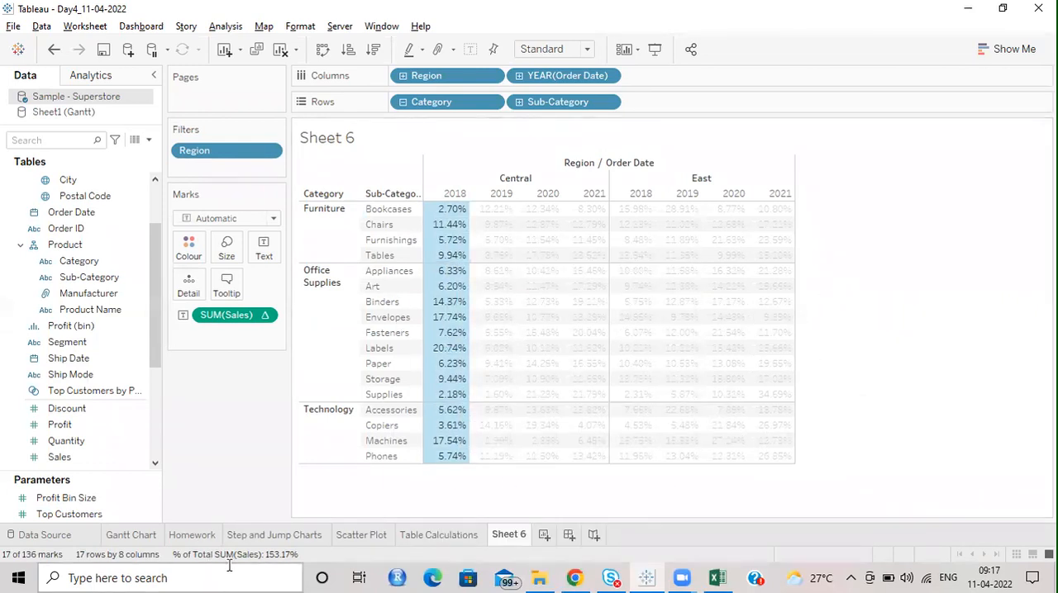
left_click(946, 270)
left_click_drag(444, 213, 785, 214)
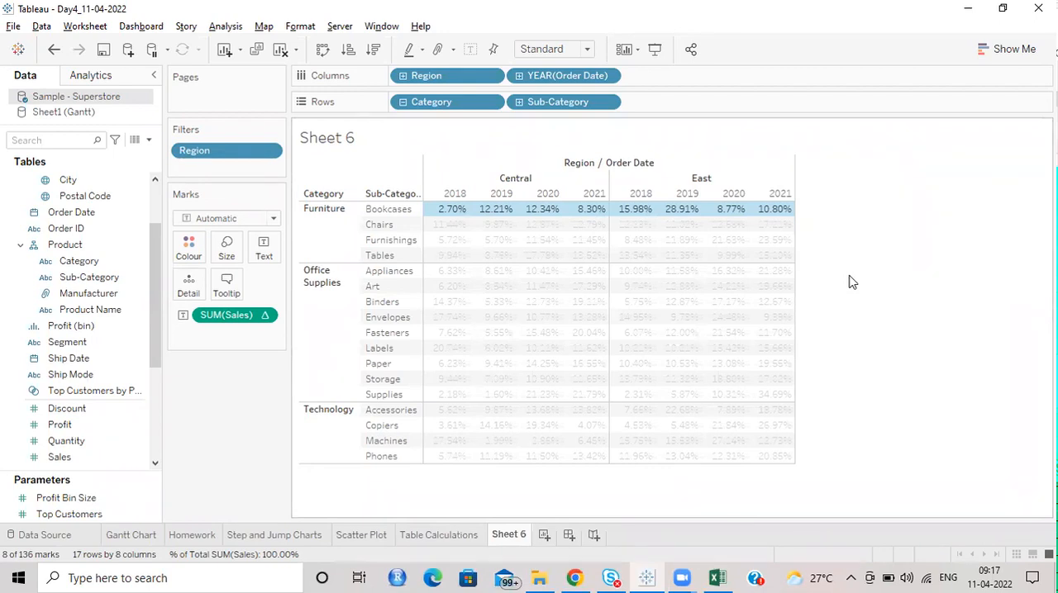
left_click(890, 276)
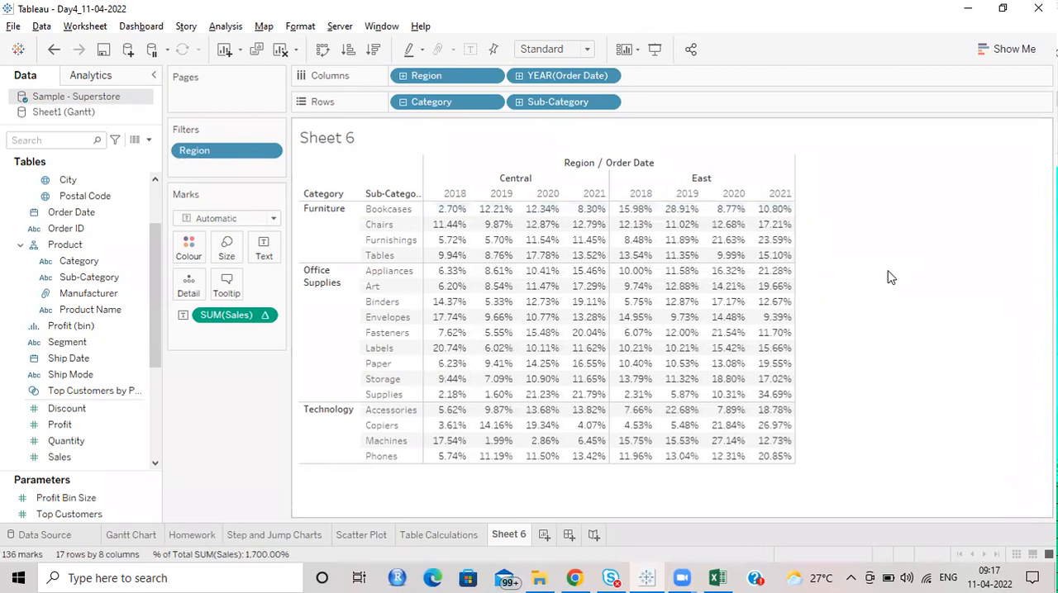
Step: Inspect the Compute Using choices of the percent-of-total Sales measure
left_click(265, 316)
mouse_move(304, 513)
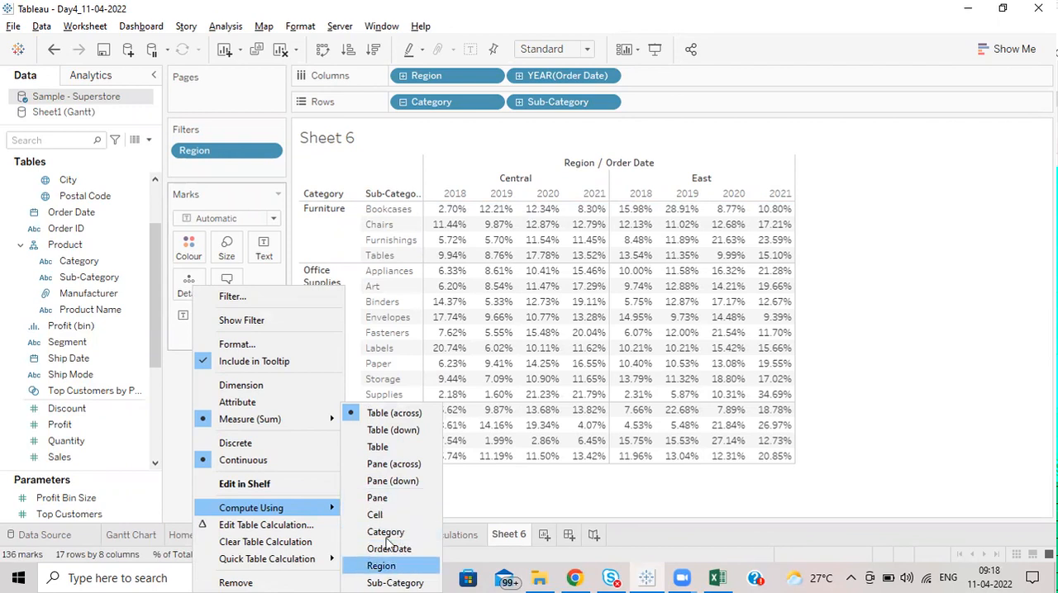
left_click(923, 241)
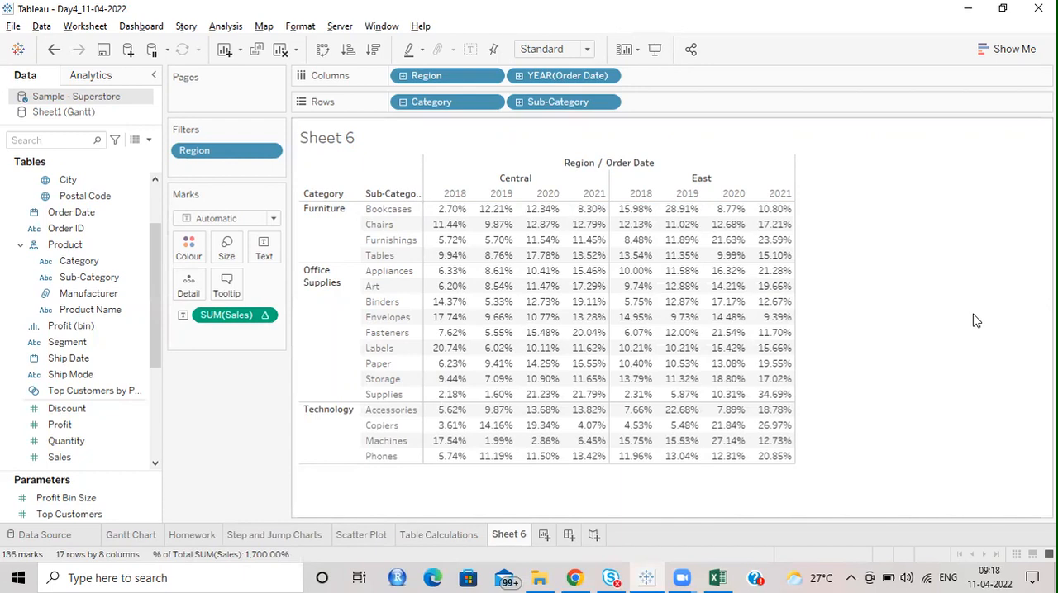
Step: Launch PowerPoint 2013 from the Microsoft Office 2013 programs
left_click(19, 578)
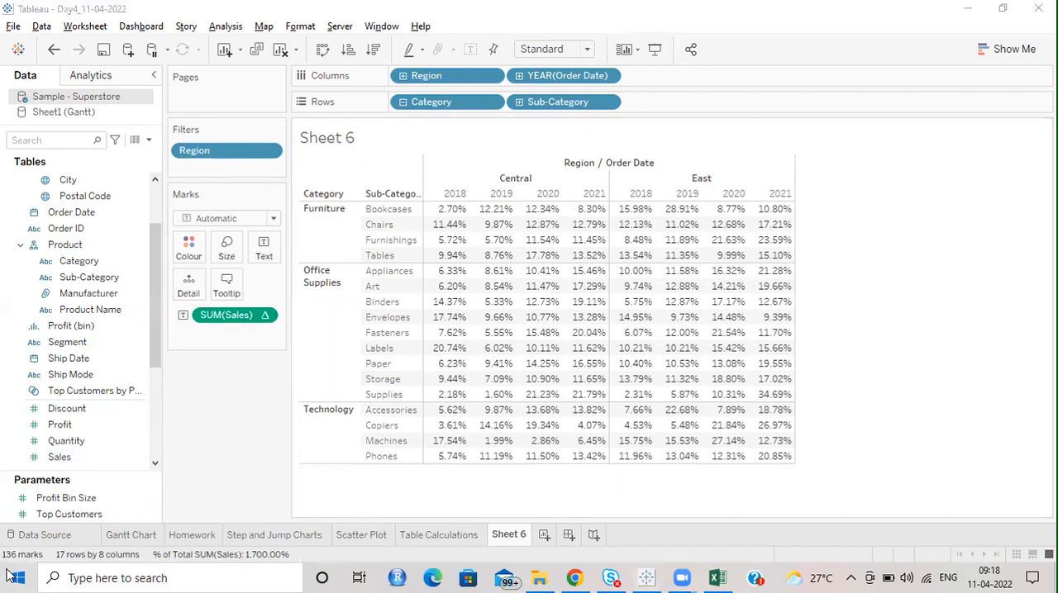
scroll(124, 413, "down", 5)
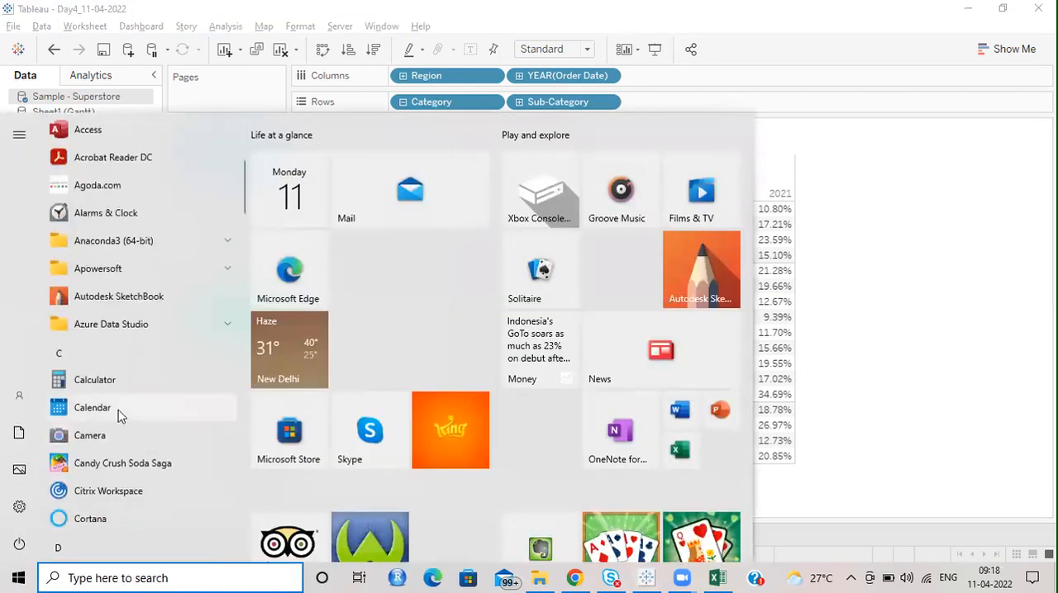
scroll(136, 412, "down", 10)
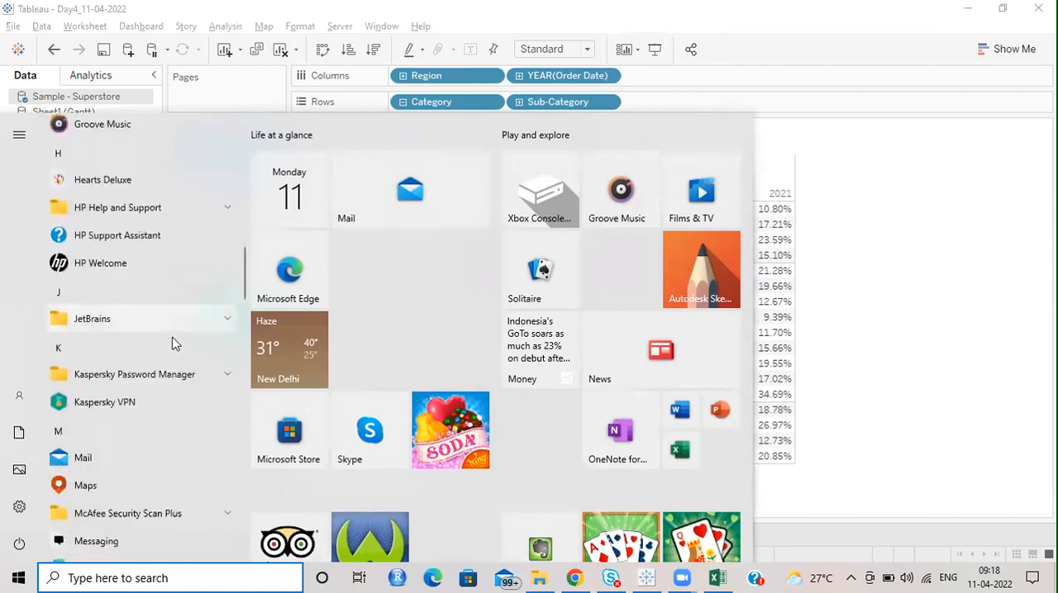
scroll(173, 343, "down", 4)
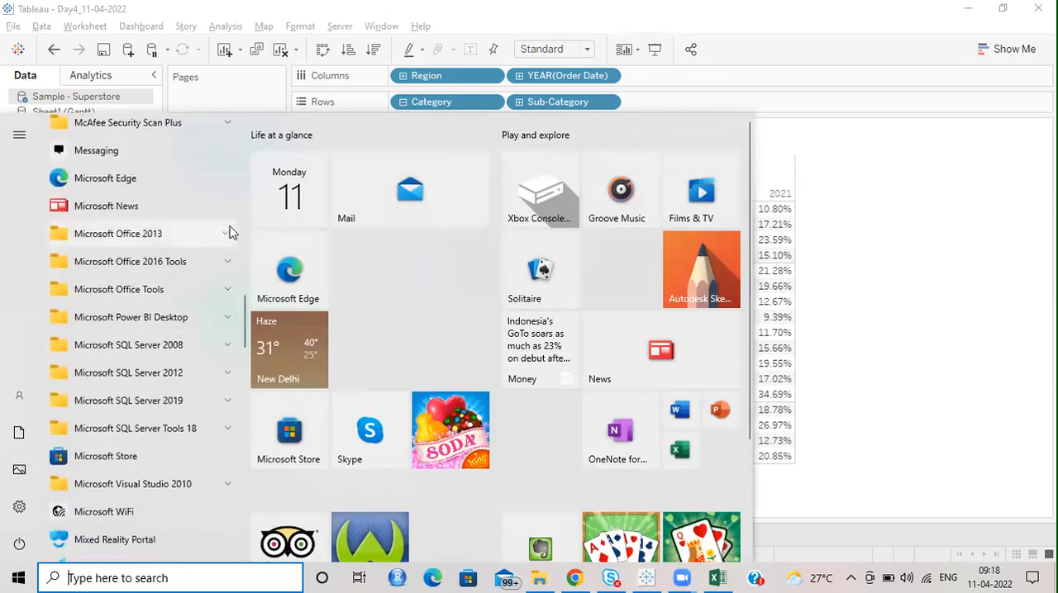
left_click(228, 234)
scroll(166, 413, "down", 1)
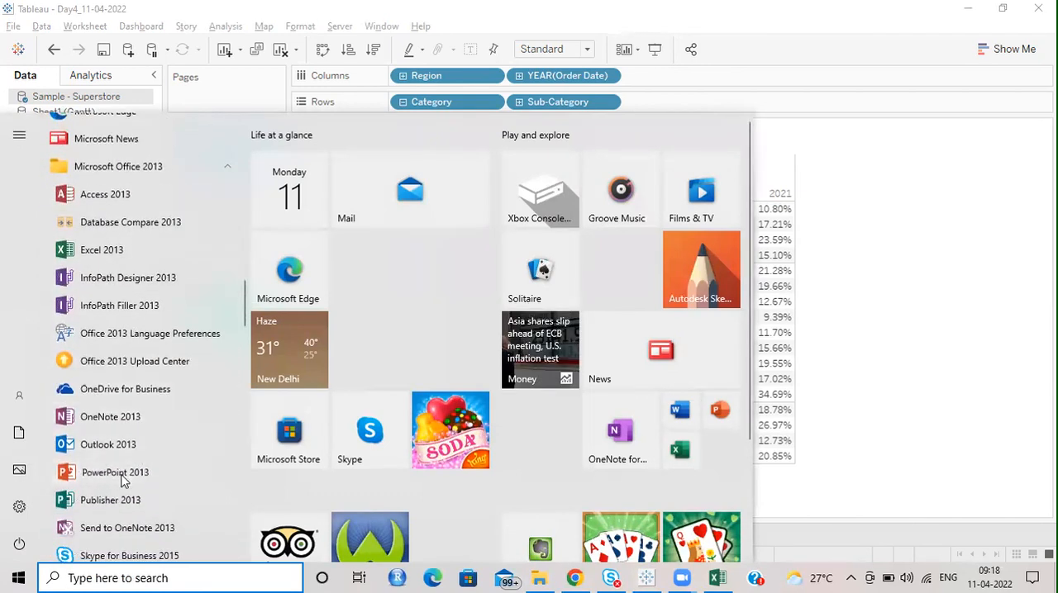
left_click(124, 472)
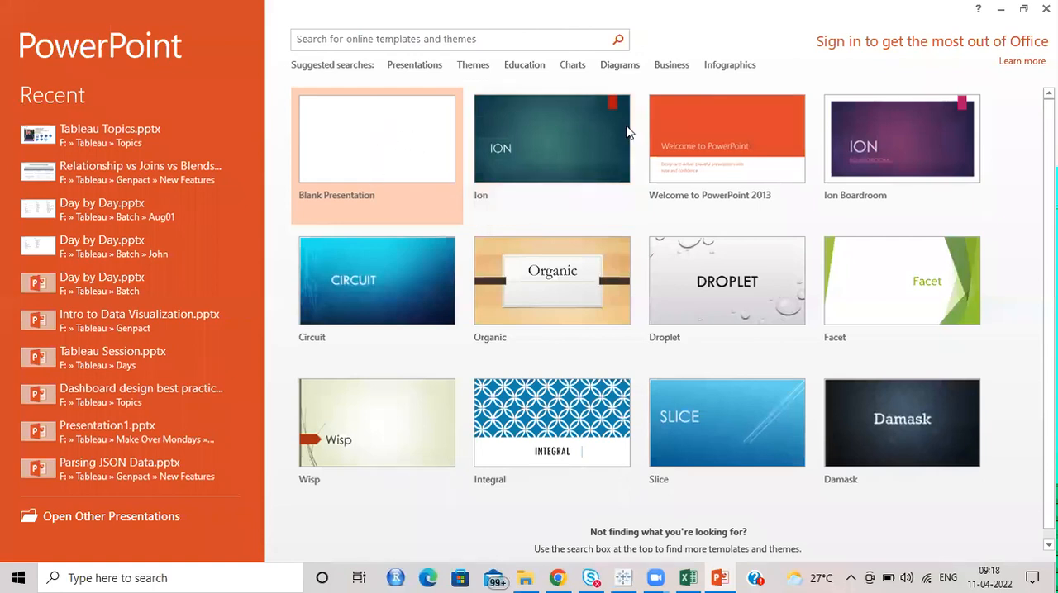
Step: Create a blank presentation and delete the title and subtitle placeholders from its first slide
left_click(681, 441)
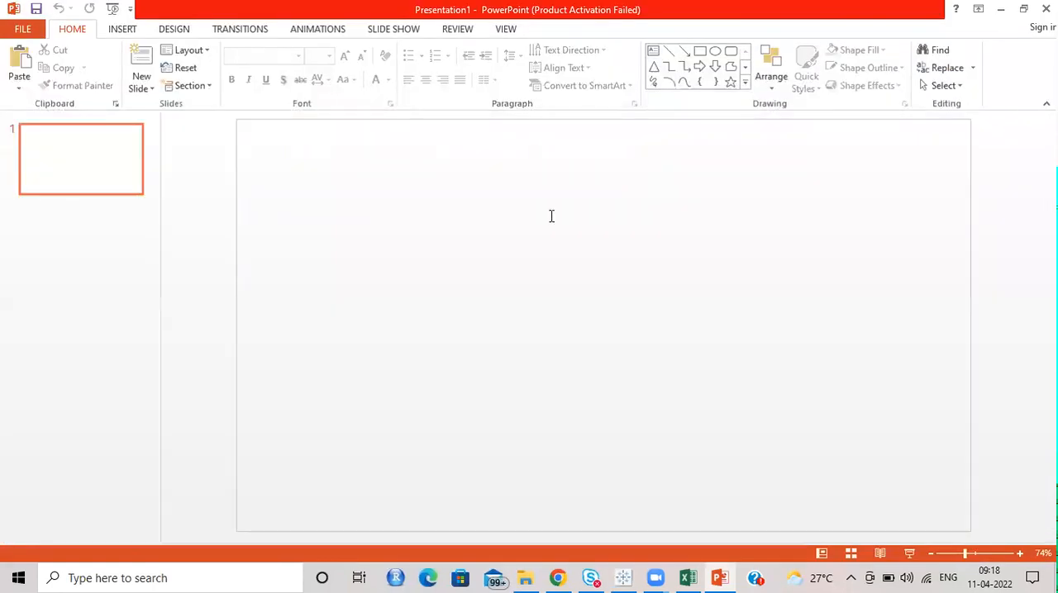
key("ctrl+a")
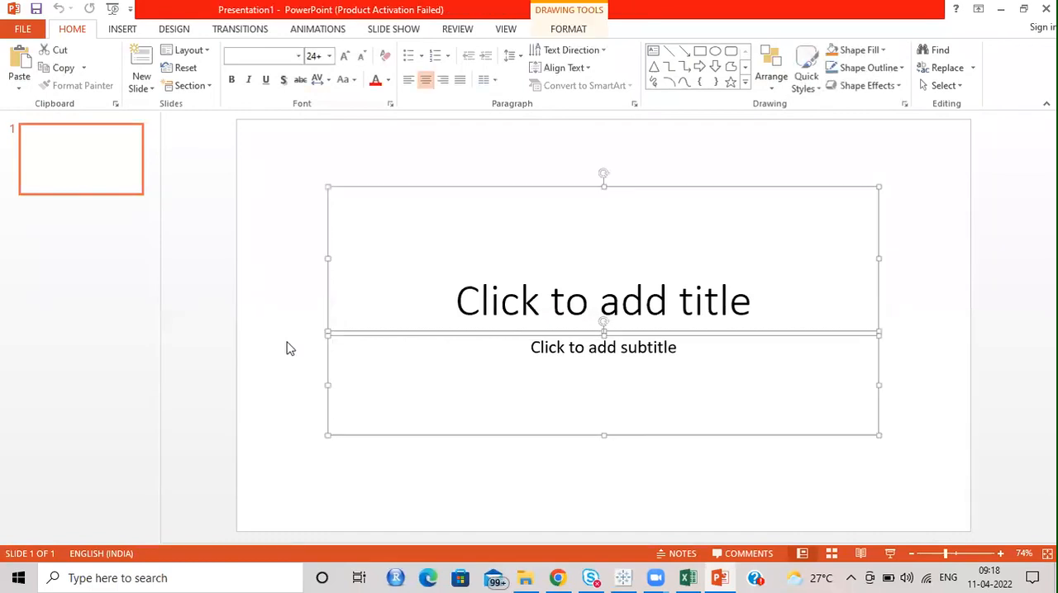
key("Delete")
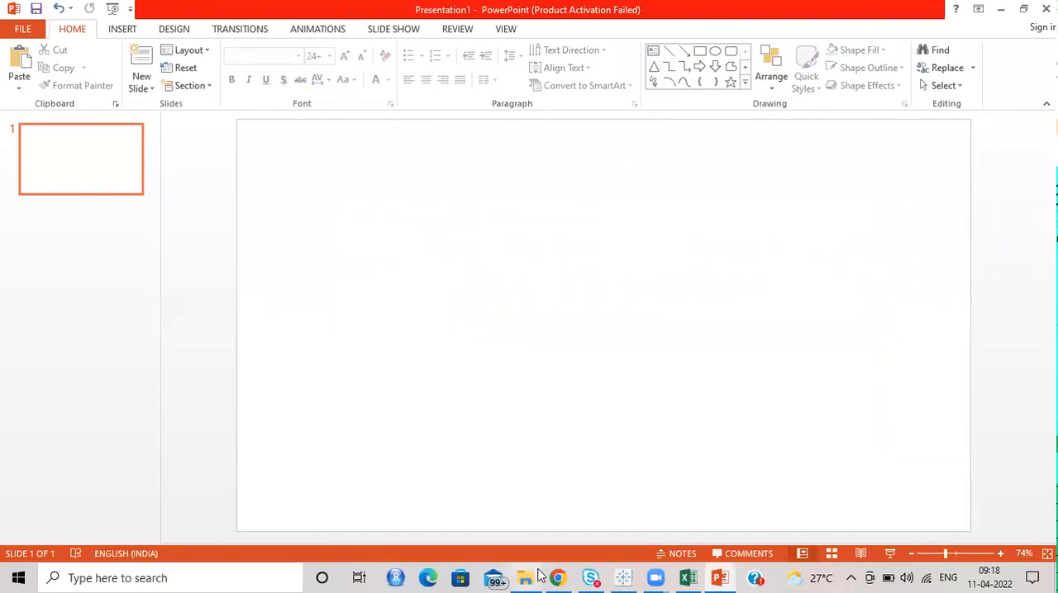
Step: Return to Tableau and capture the Sheet 6 percentage table, with its region and year headers, using Snipping Tool
left_click(623, 577)
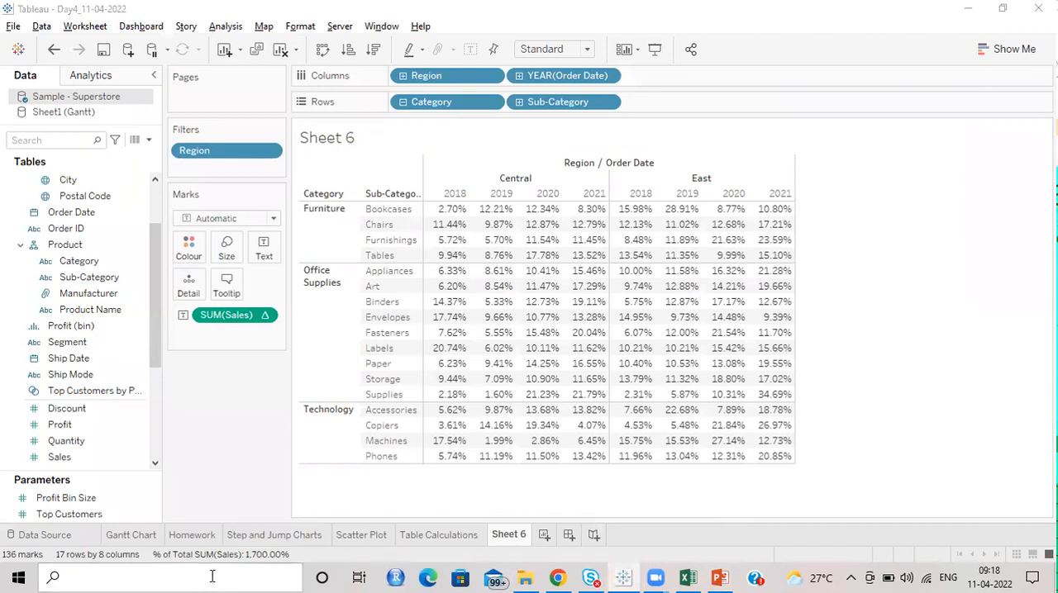
left_click(216, 577)
type("sni")
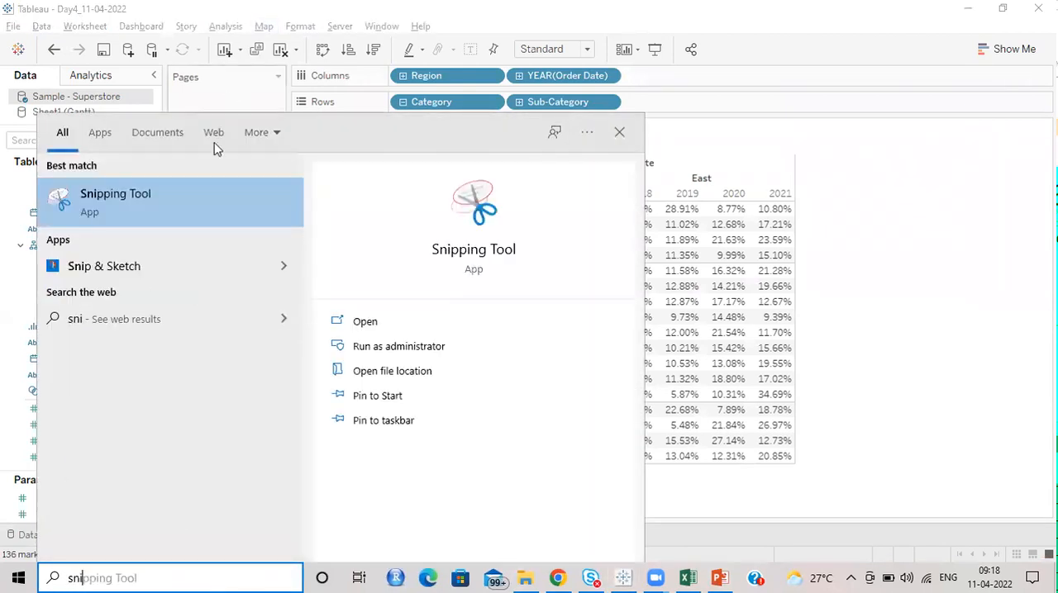
left_click(165, 206)
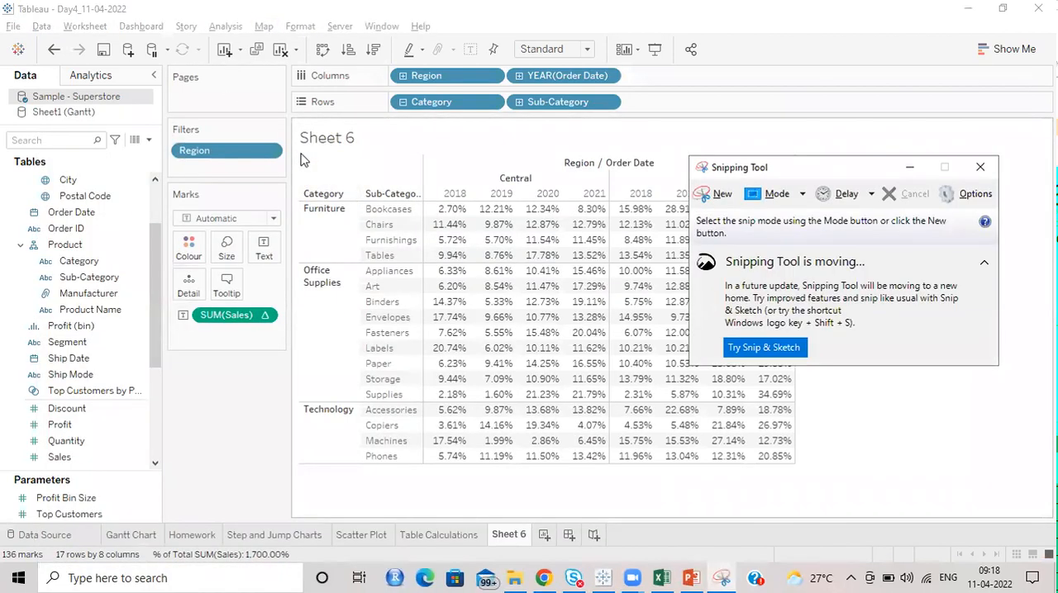
left_click(706, 198)
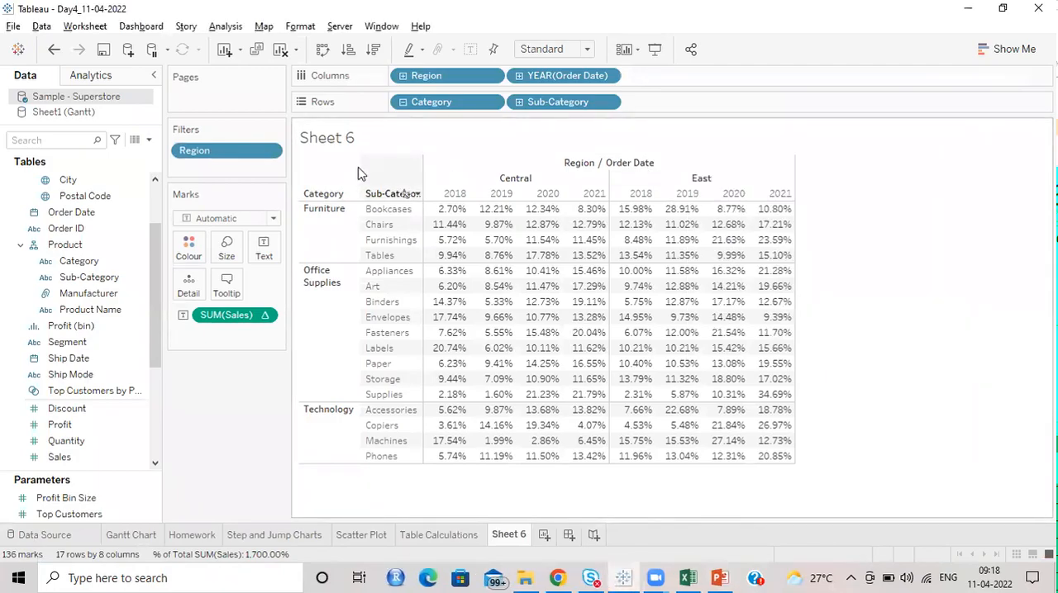
left_click_drag(300, 171, 800, 467)
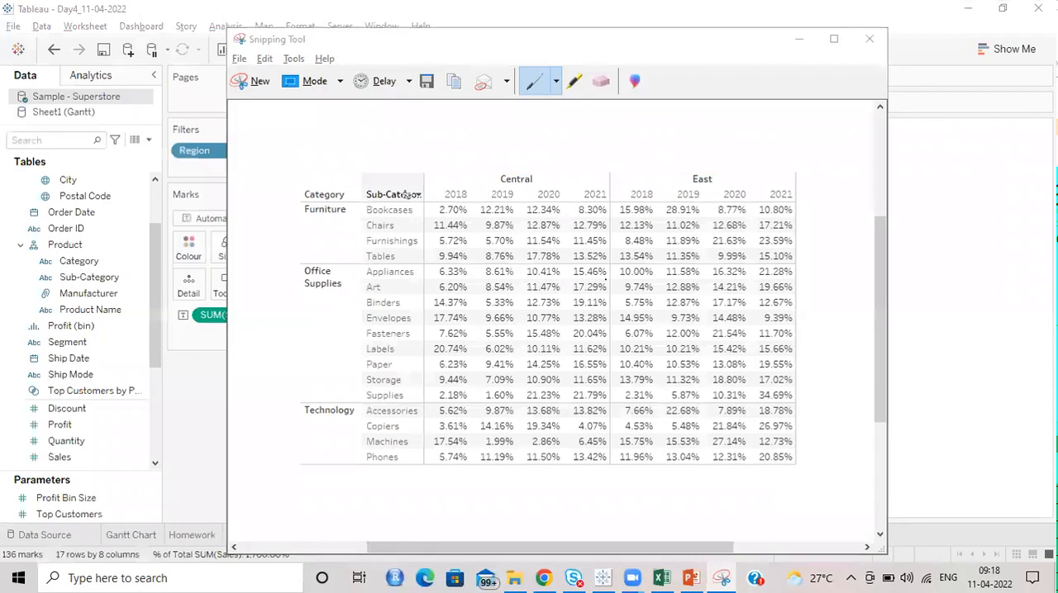
Step: Switch back to PowerPoint and paste the captured table onto the empty slide
key("alt+Tab")
key("alt+Tab")
left_click(607, 281)
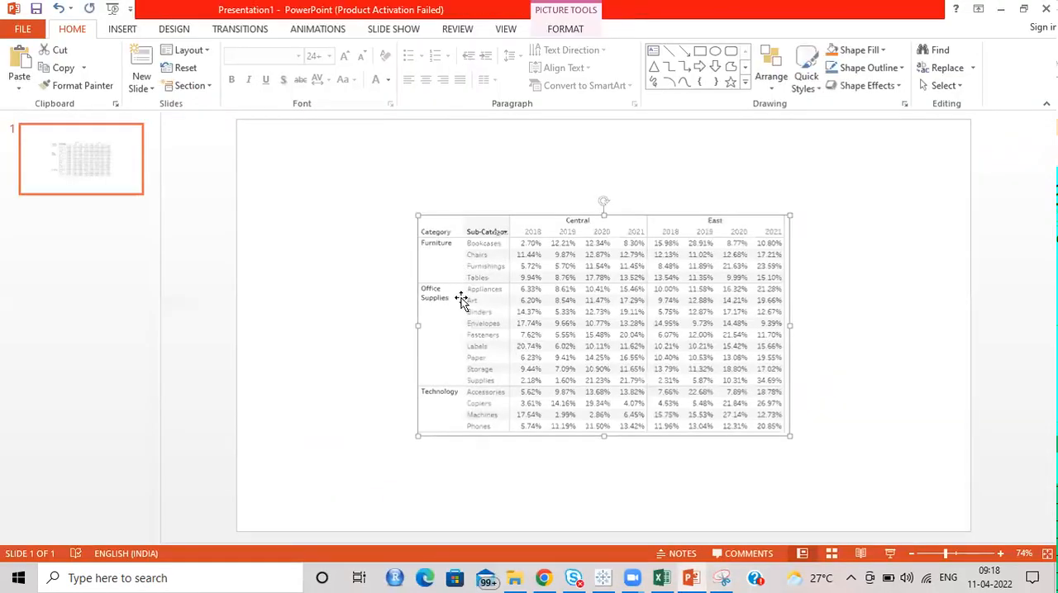
Step: Enlarge the pasted table picture proportionally and reposition it around the middle of the slide
left_click(566, 30)
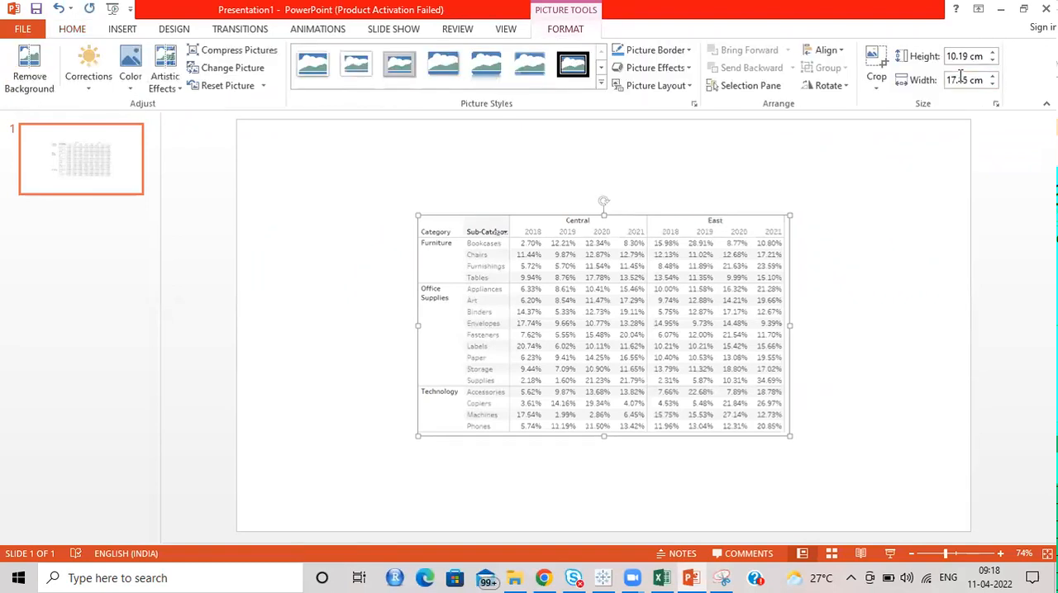
left_click(994, 53)
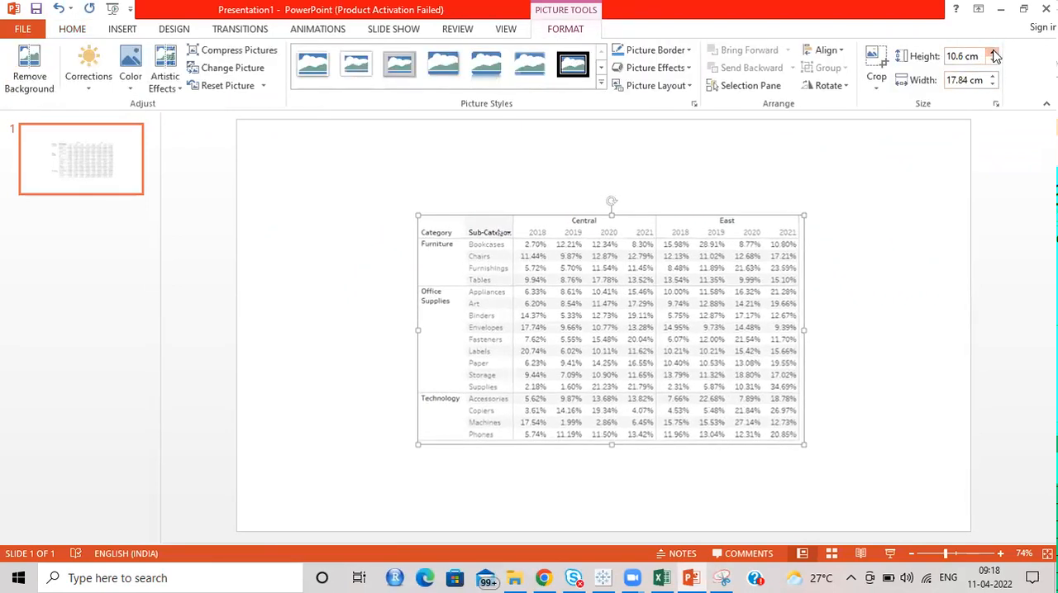
left_click_drag(995, 55, 995, 55)
left_click(994, 56)
left_click_drag(611, 320, 540, 296)
left_click(1005, 289)
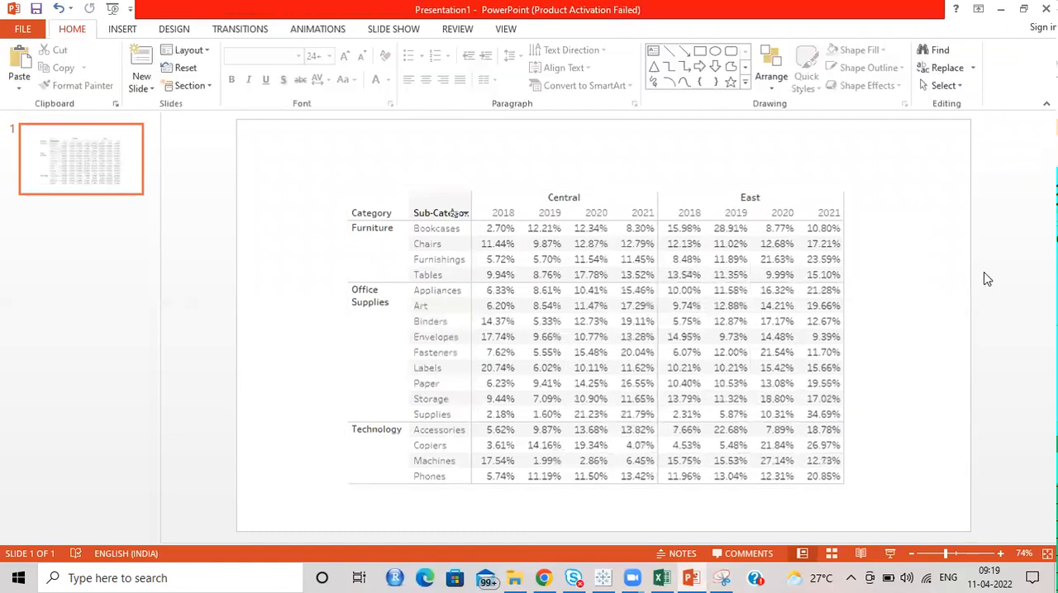
Step: Switch to Tableau and review the Compute Using options available for the Sales percent of total
key("alt+Tab")
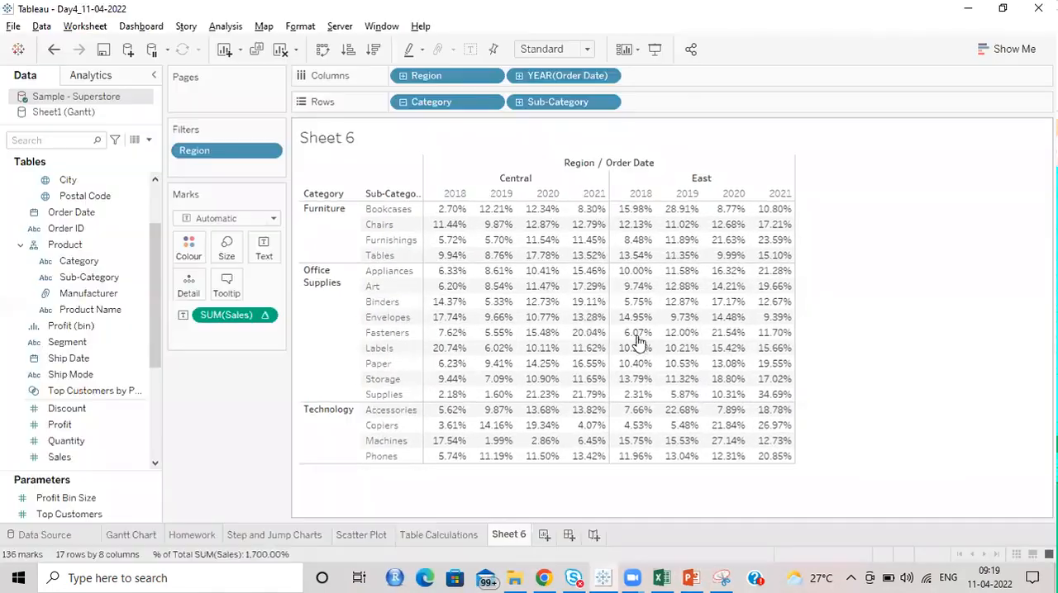
left_click(281, 310)
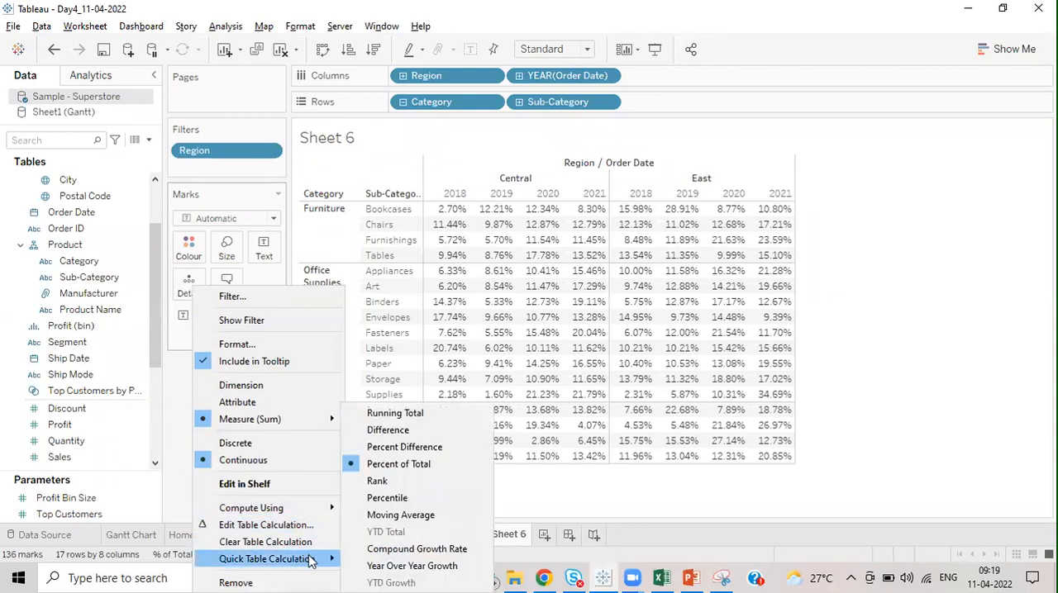
mouse_move(297, 513)
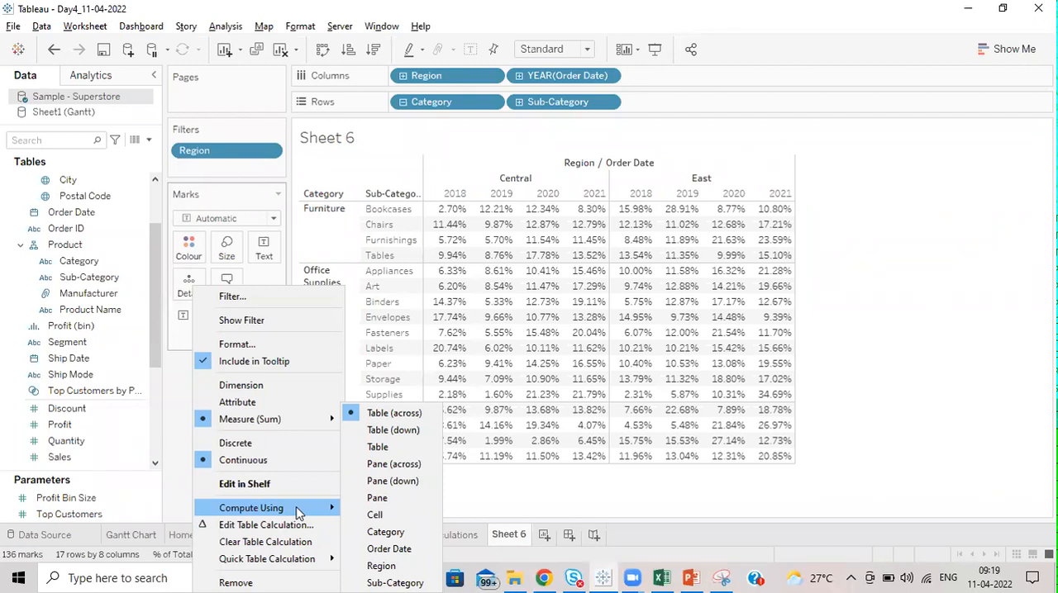
key("Escape")
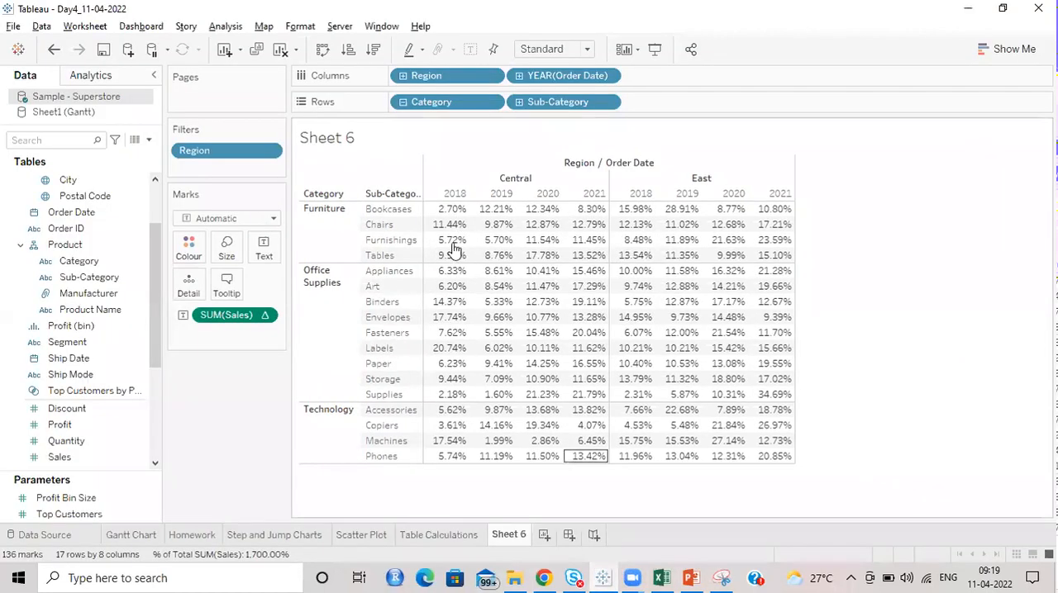
left_click(265, 317)
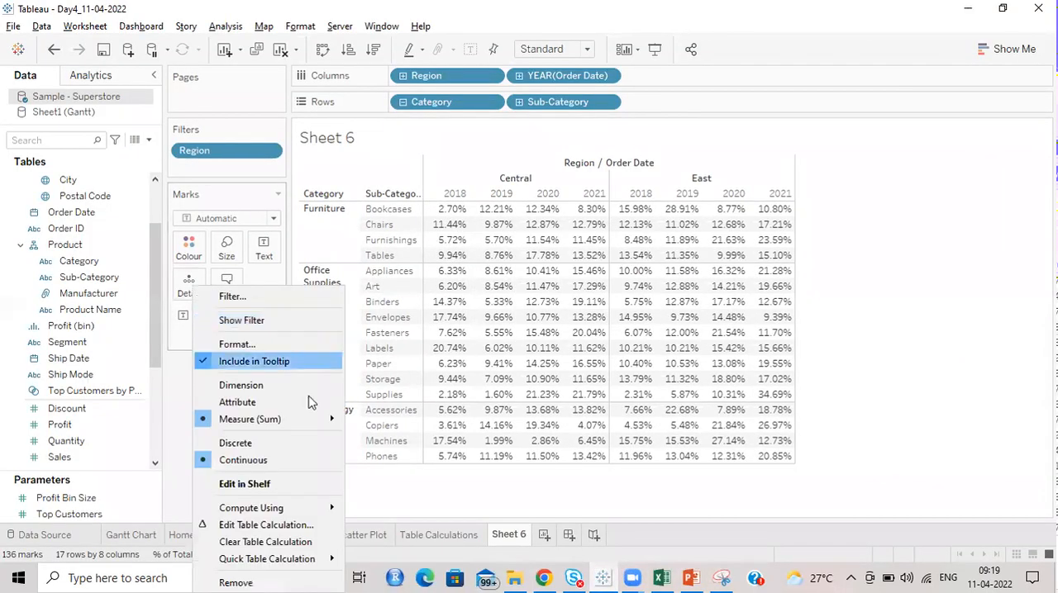
left_click(975, 275)
Step: Compute the Sales percent of total using Table (down) and highlight the Central 2018 column to check its total
left_click_drag(446, 209, 456, 470)
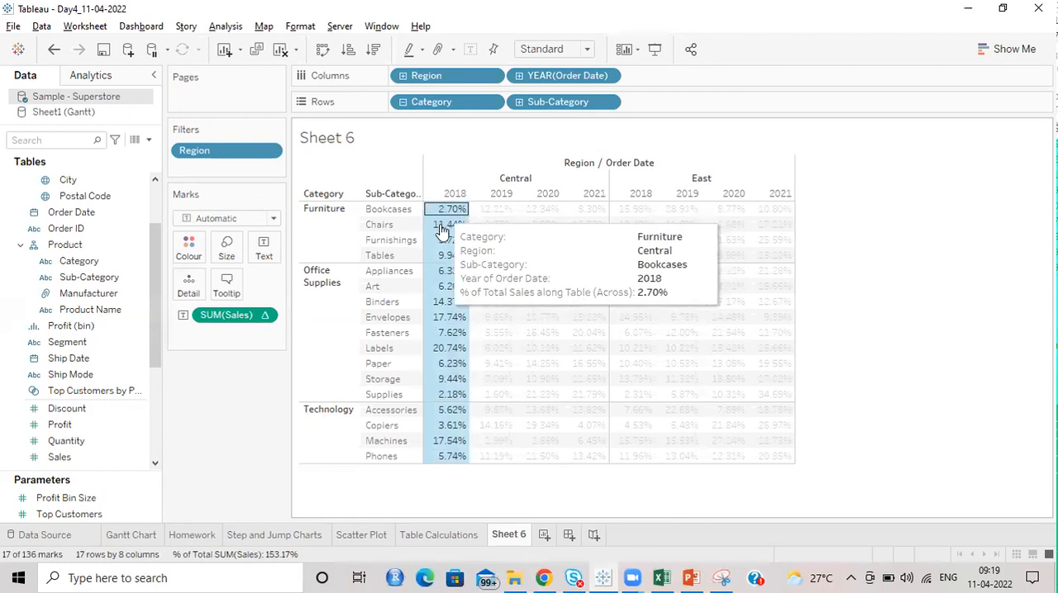
left_click(265, 316)
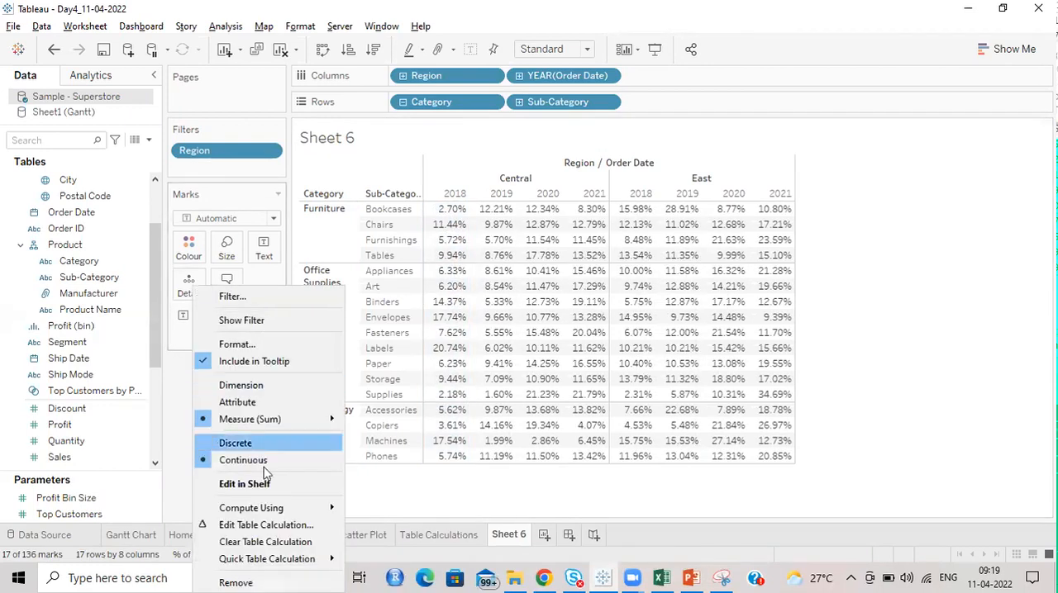
mouse_move(277, 507)
left_click(406, 431)
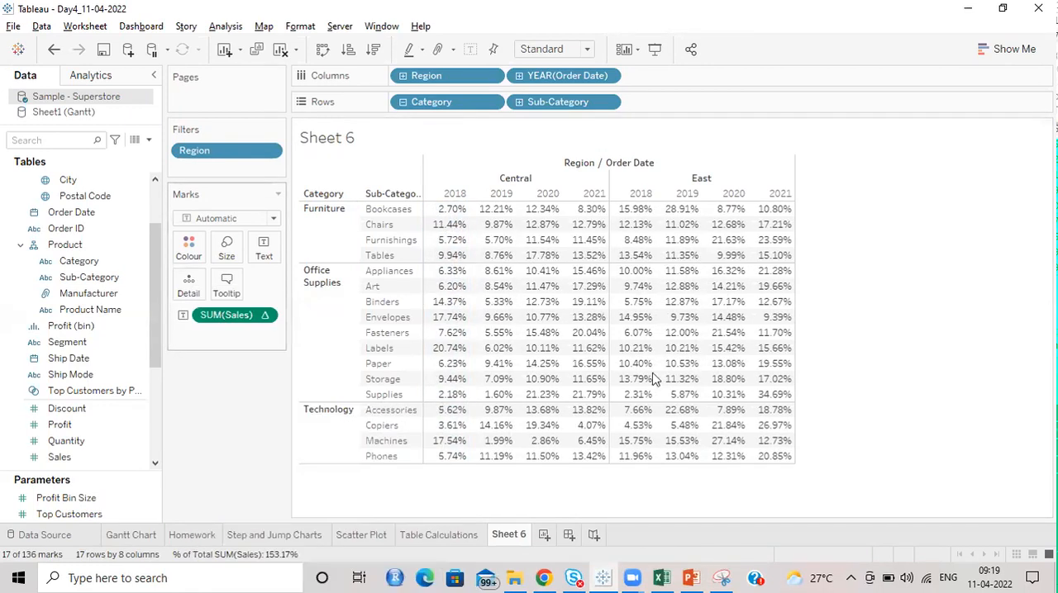
left_click_drag(447, 203, 472, 475)
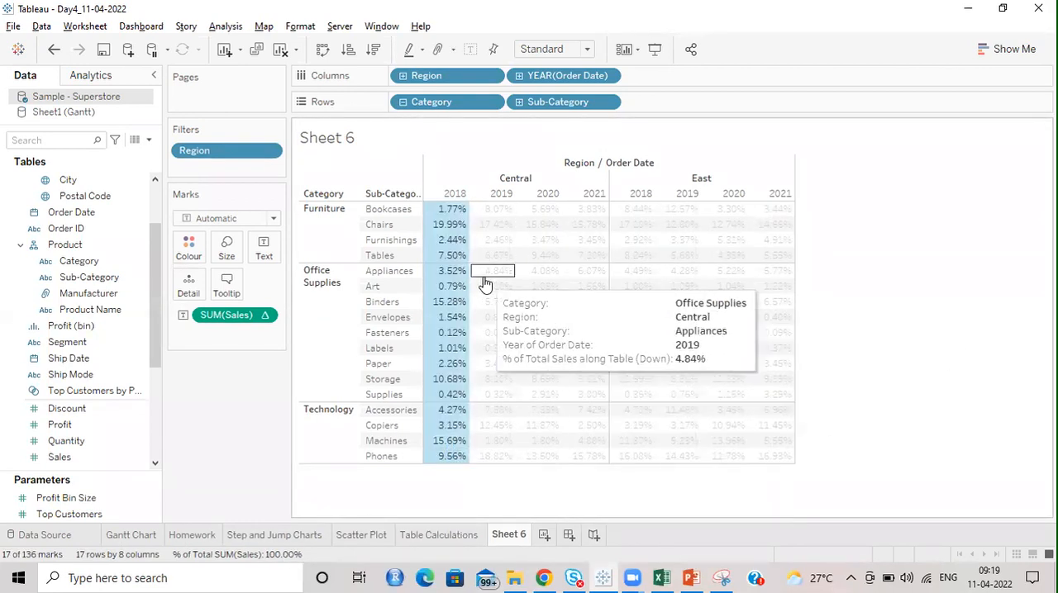
Step: Compute the Sales percent of total using Table, highlight all values to check the total, and clear the selection
left_click(266, 314)
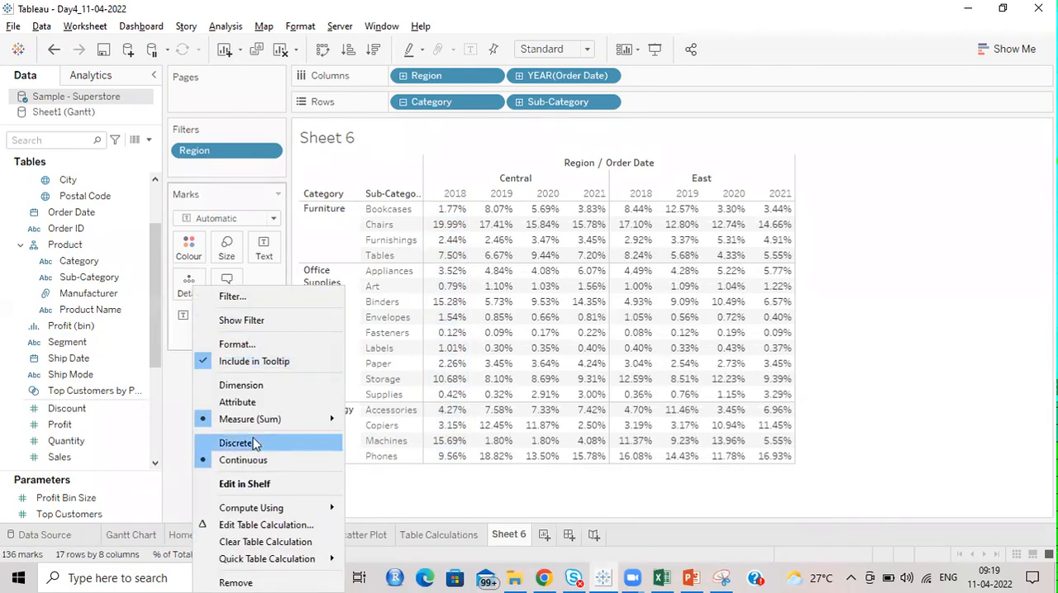
mouse_move(276, 512)
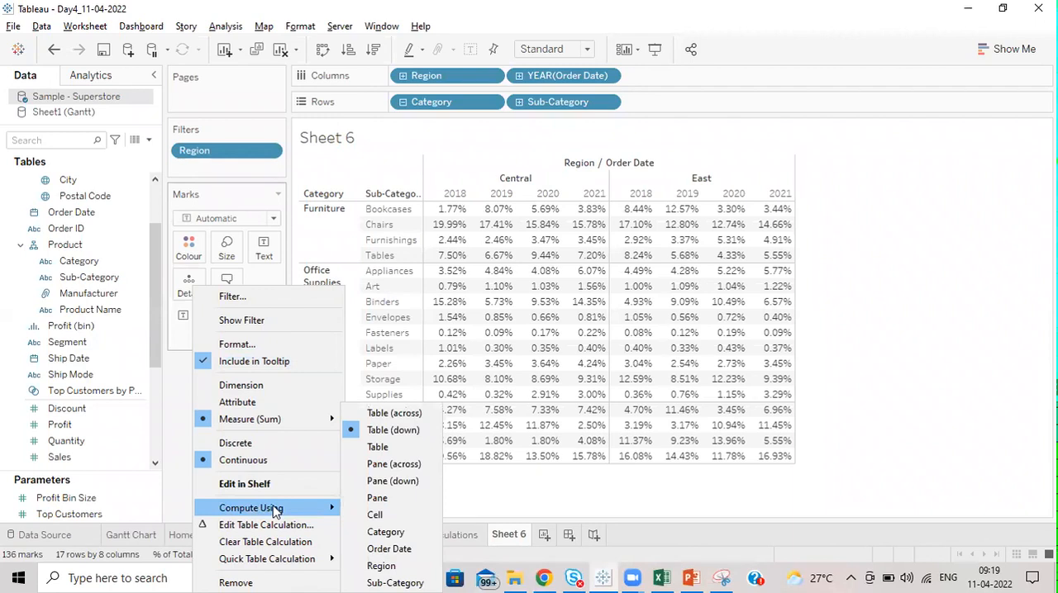
left_click(388, 452)
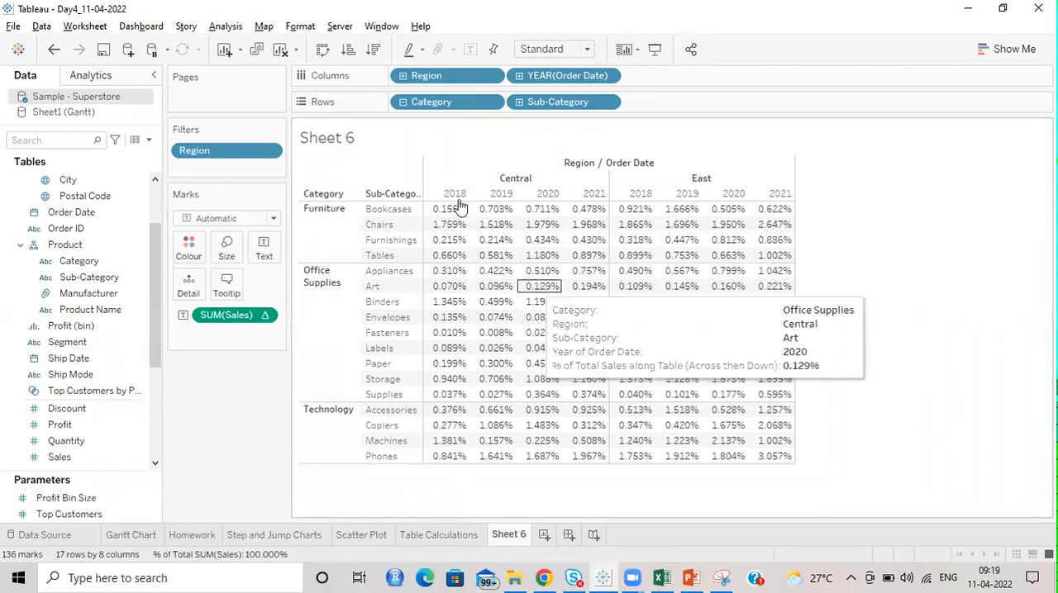
left_click_drag(449, 207, 793, 465)
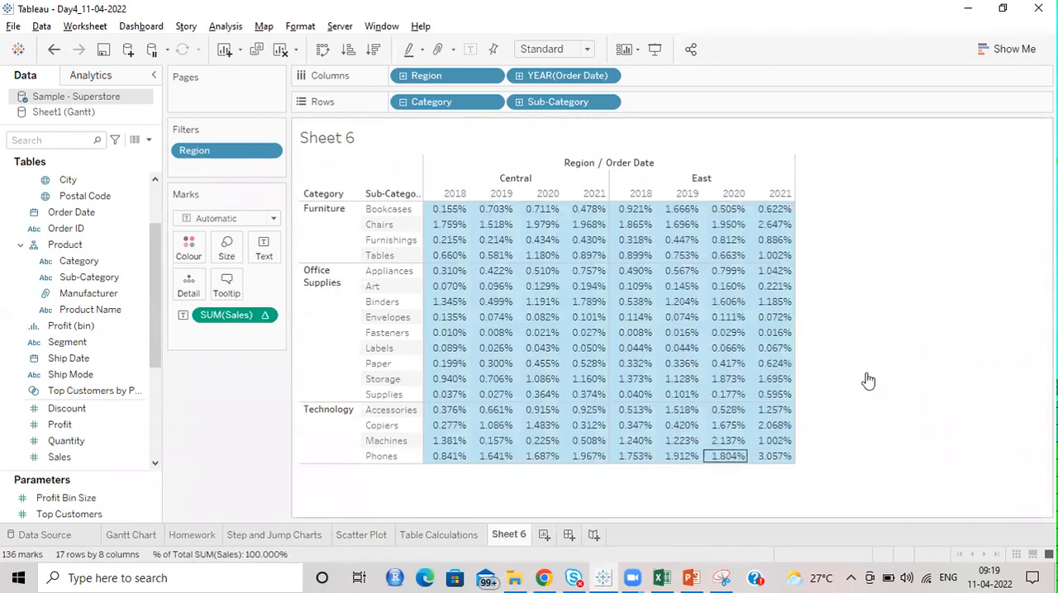
left_click(885, 266)
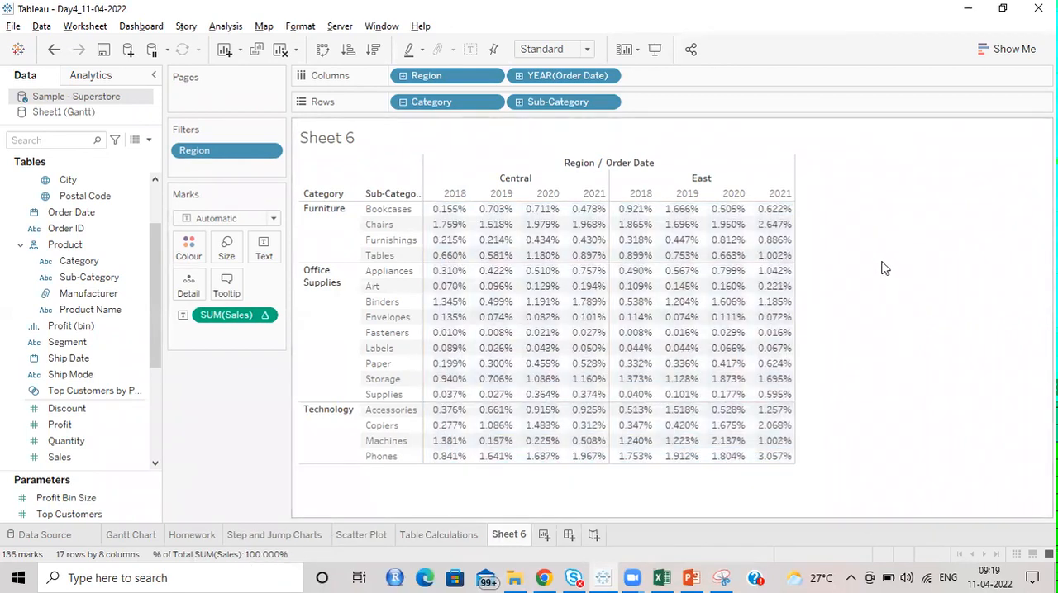
Step: Compute the Sales percent of total using Cell and inspect individual Bookcases values under Central
left_click(266, 315)
mouse_move(303, 507)
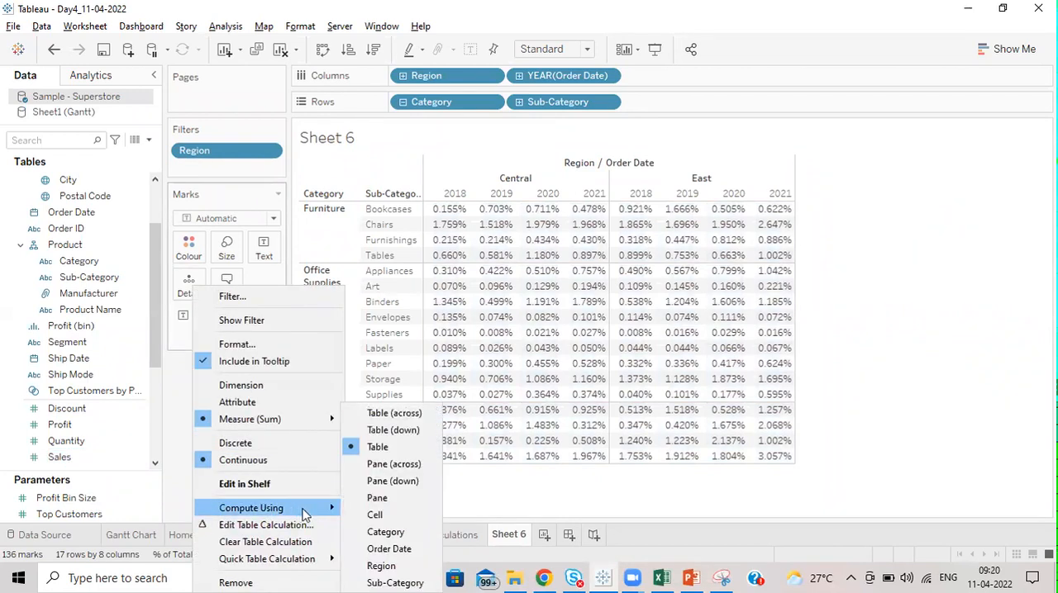
left_click(380, 515)
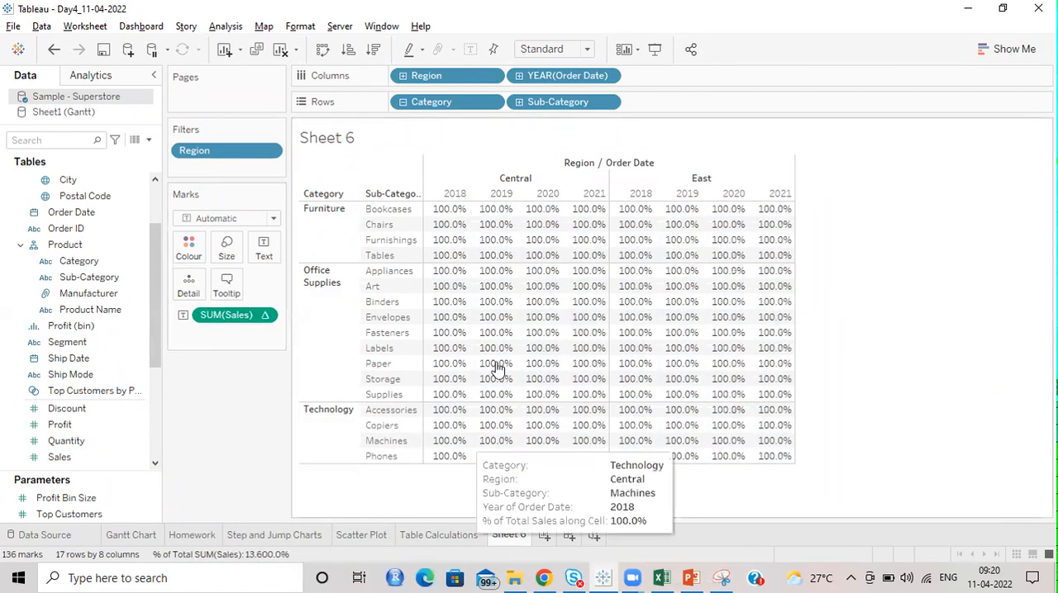
left_click(449, 211)
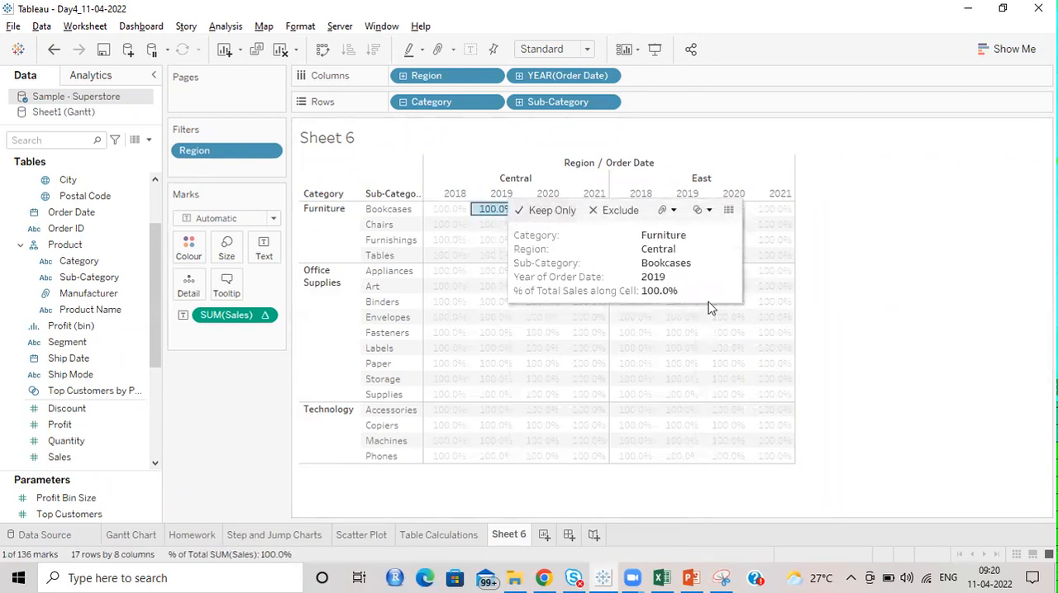
left_click(867, 259)
mouse_move(457, 220)
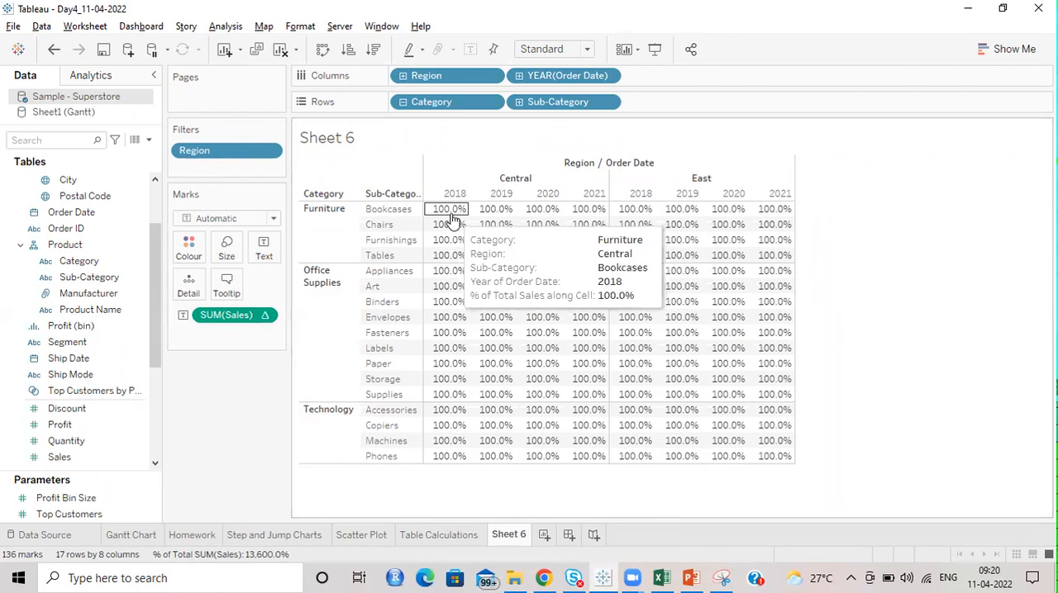
Step: Compute the Sales percent of total using Pane and highlight the Furniture values under Central to check the pane total
left_click(269, 319)
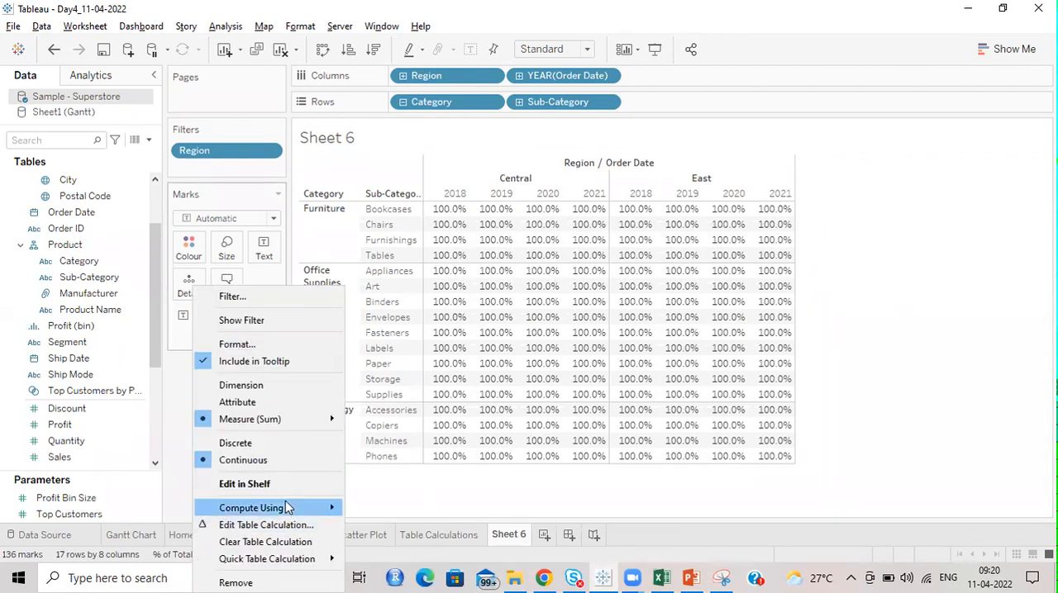
mouse_move(287, 512)
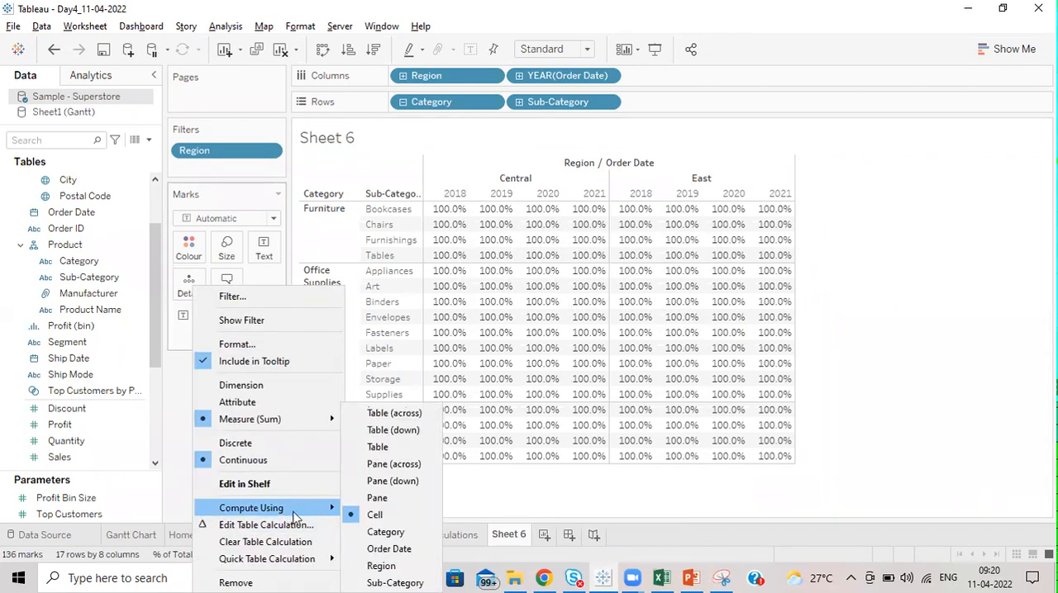
left_click(377, 498)
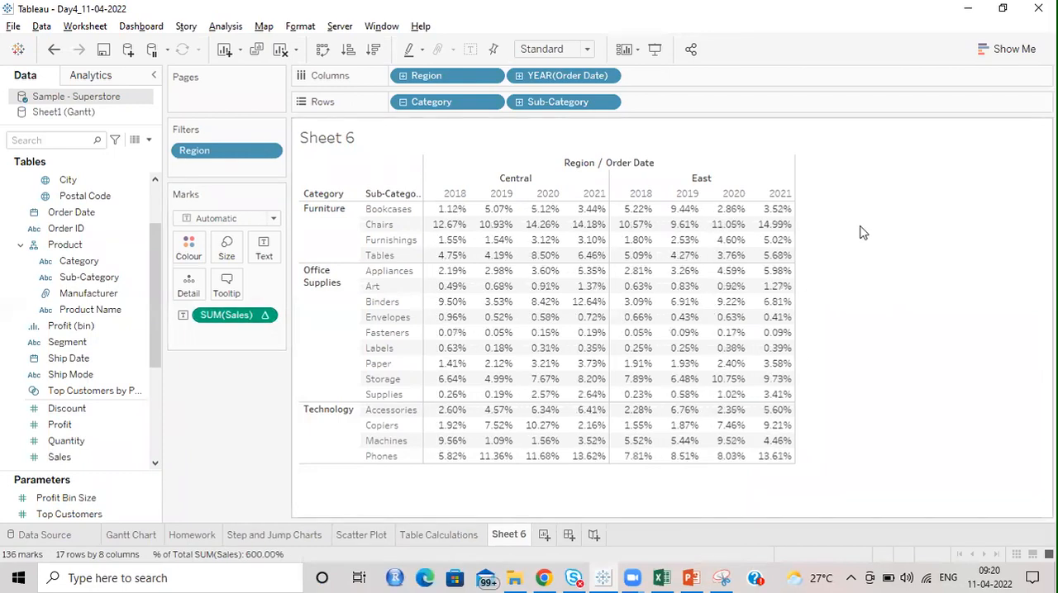
left_click_drag(441, 213, 604, 261)
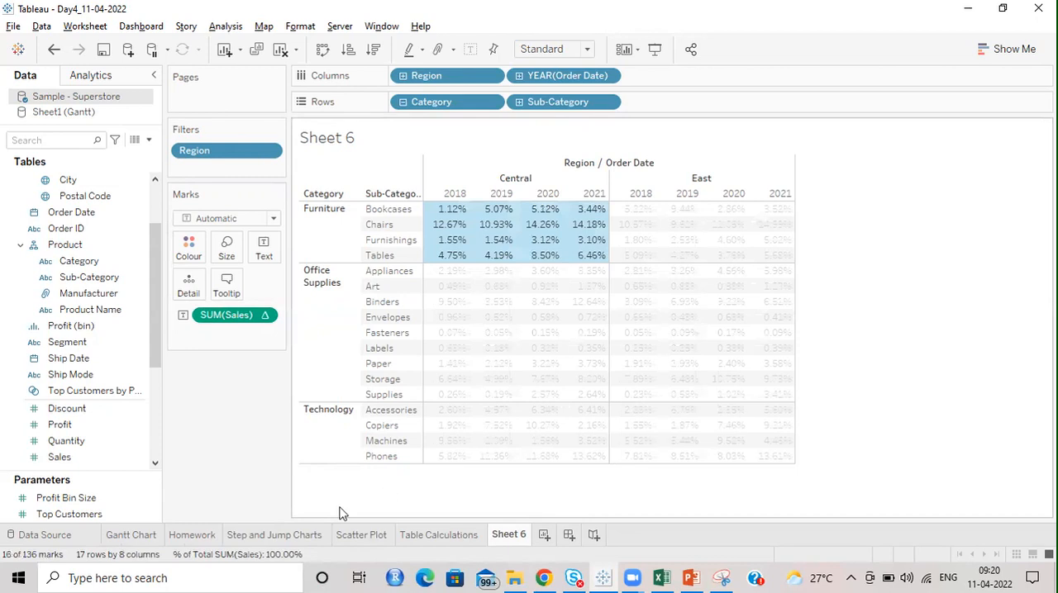
left_click(937, 236)
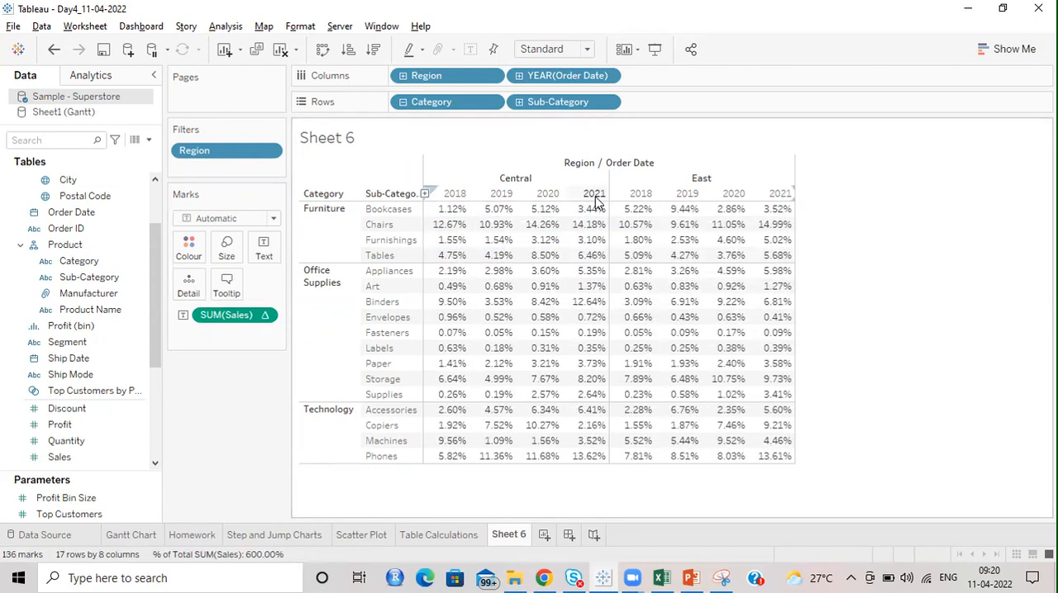
left_click(451, 209)
left_click(451, 333)
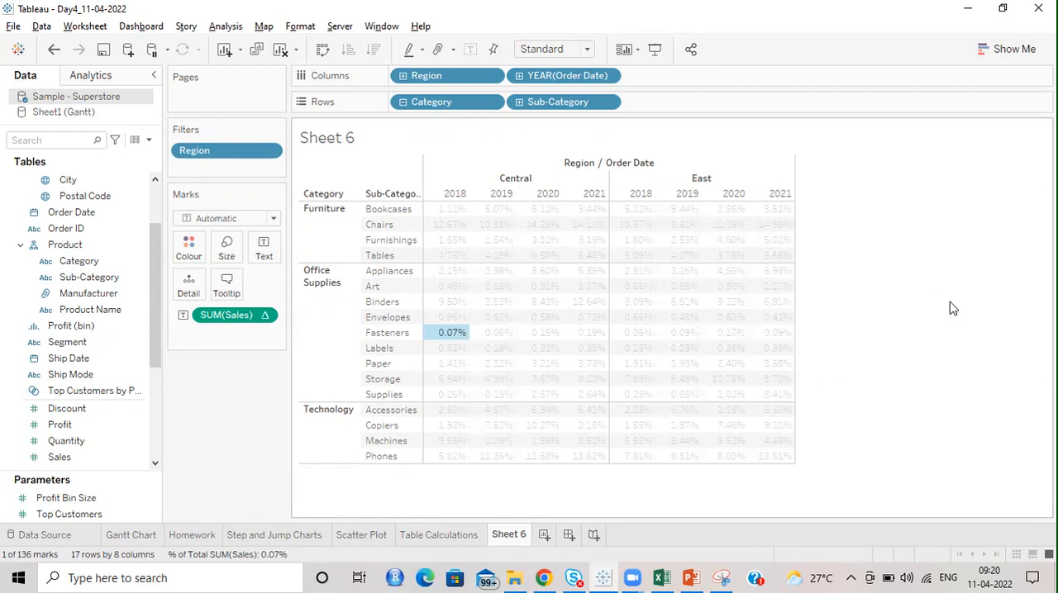
Step: Switch to PowerPoint and draw a rectangle about 12.02 cm high and 17.14 cm wide over all the table's percentage values
key("alt+Tab")
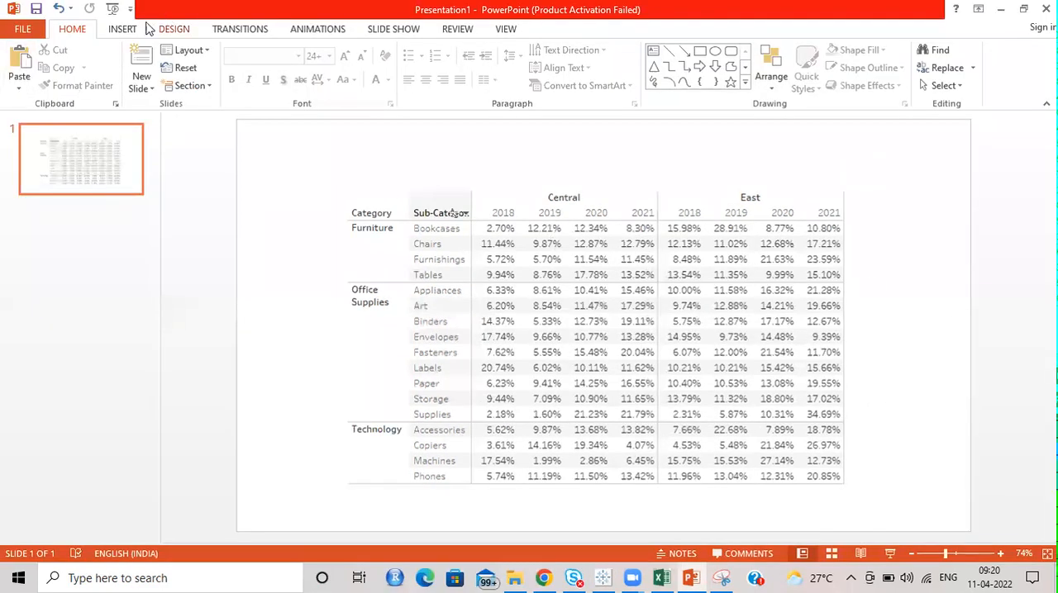
scroll(242, 100, "down", 1)
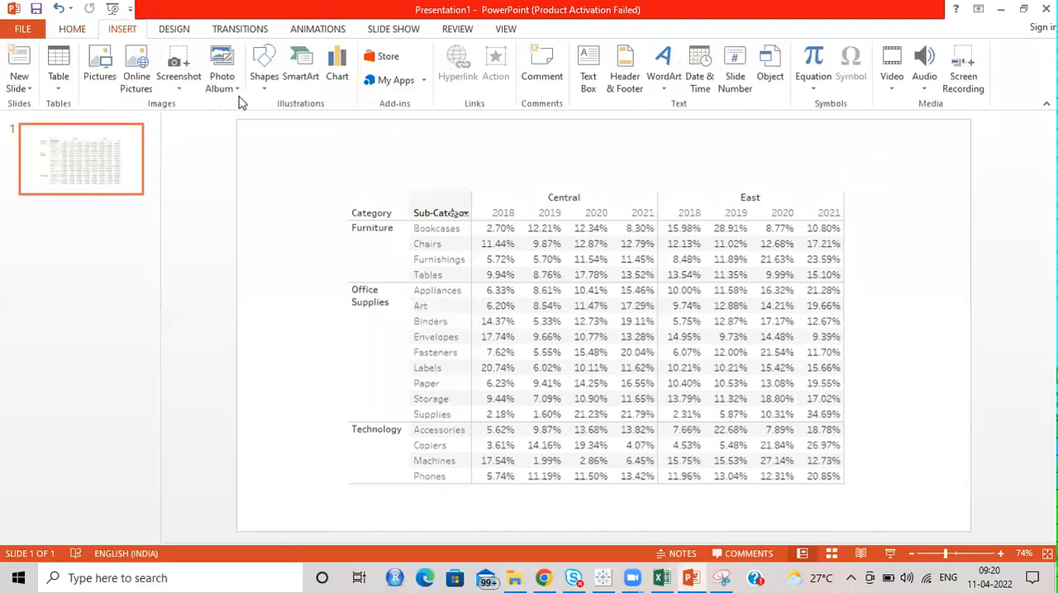
left_click(263, 78)
left_click(313, 124)
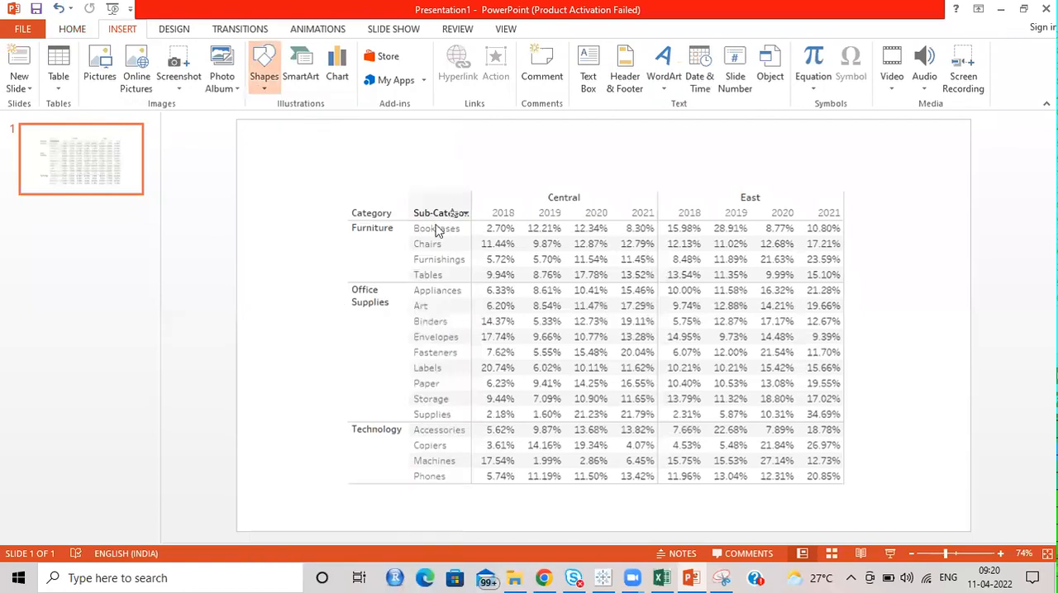
left_click_drag(471, 223, 844, 482)
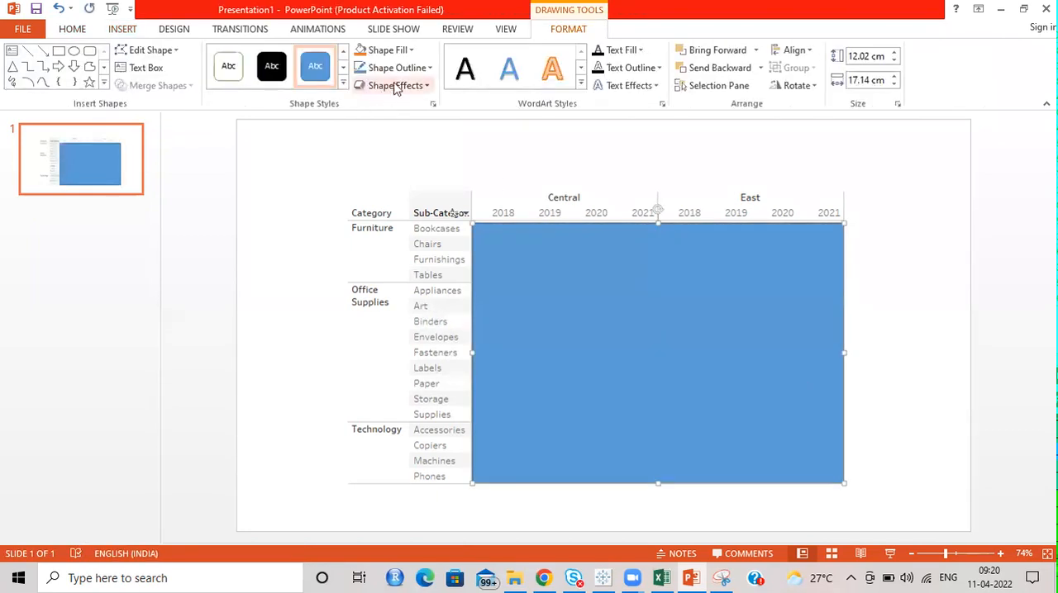
Step: Give the rectangle over the table values no fill and a dark blue 3 pt outline, and deselect it
left_click(429, 67)
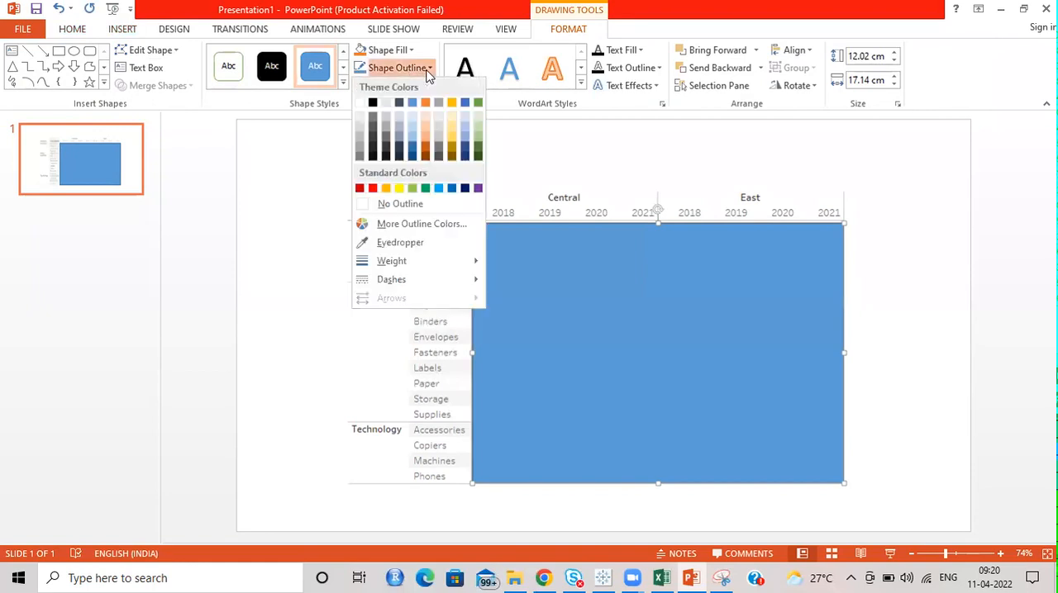
left_click(452, 188)
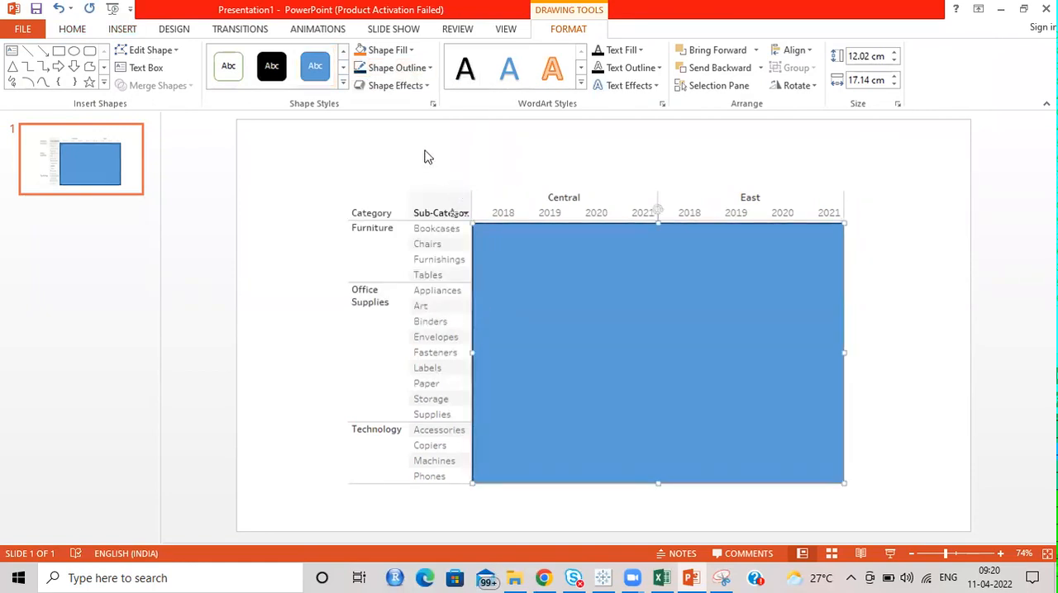
left_click(401, 49)
left_click(391, 187)
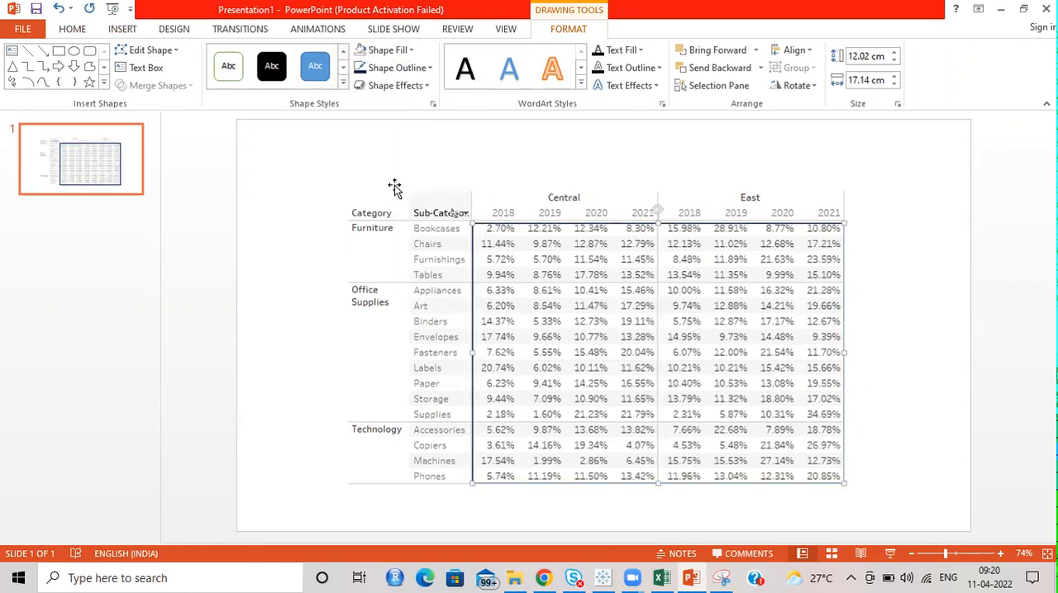
left_click(429, 67)
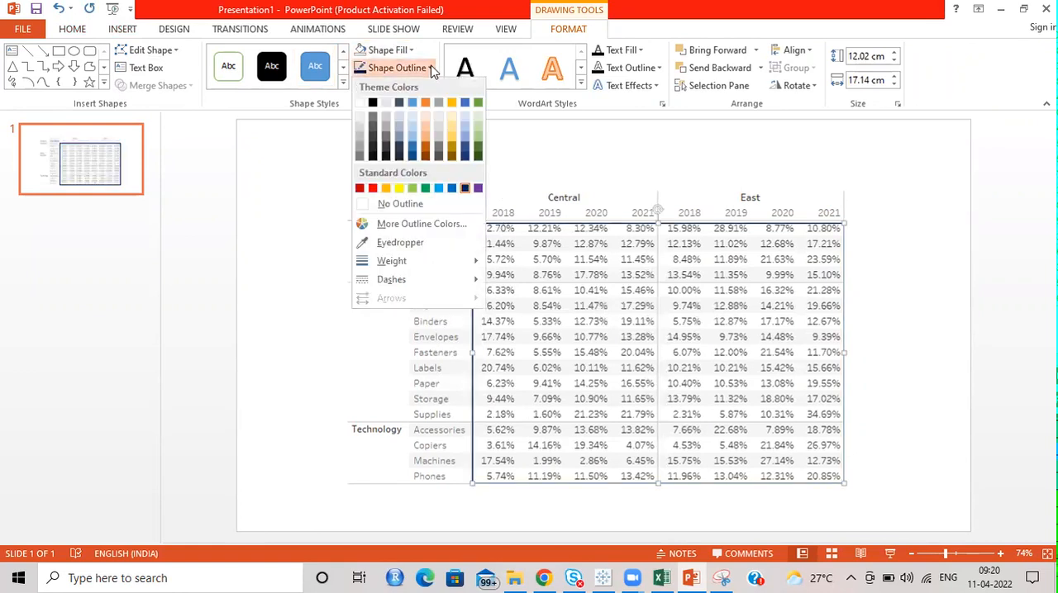
mouse_move(431, 261)
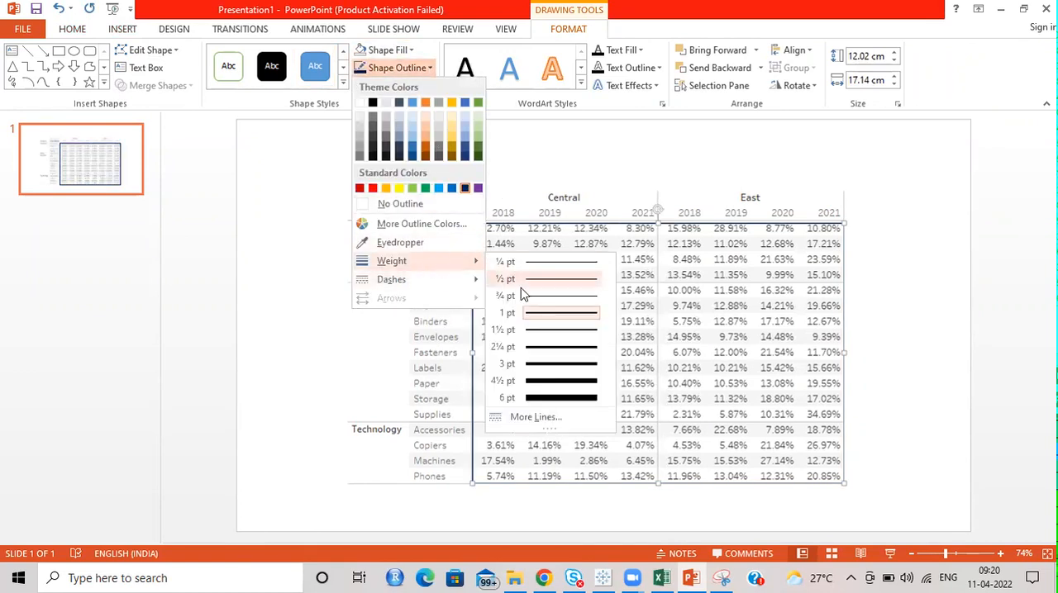
left_click(551, 363)
left_click(889, 284)
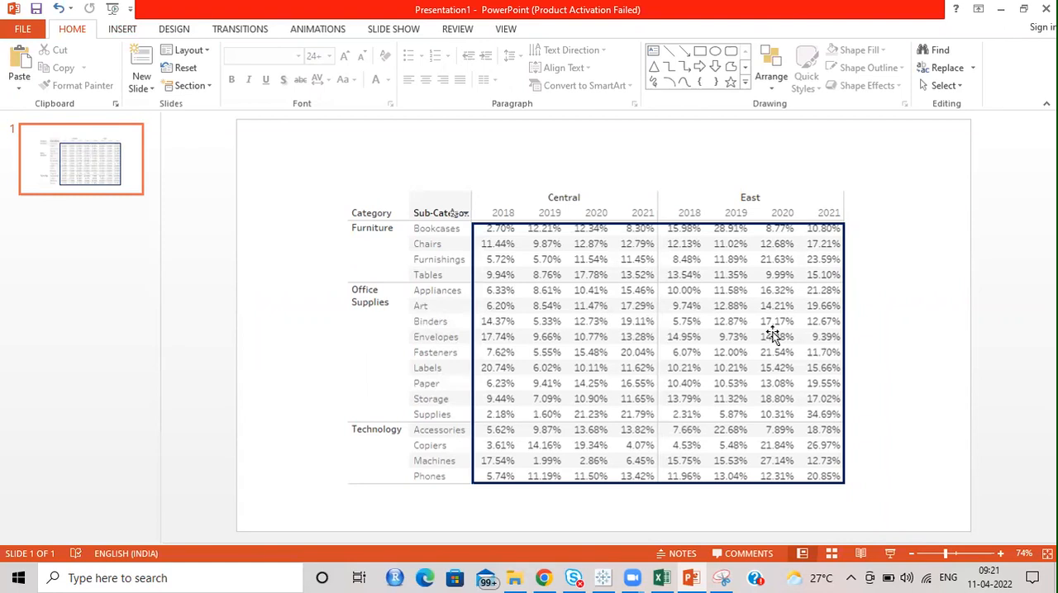
Step: Draw a rectangle about 2.79 cm high and 8.57 cm wide over the Furniture values under Central
left_click(130, 32)
left_click(263, 87)
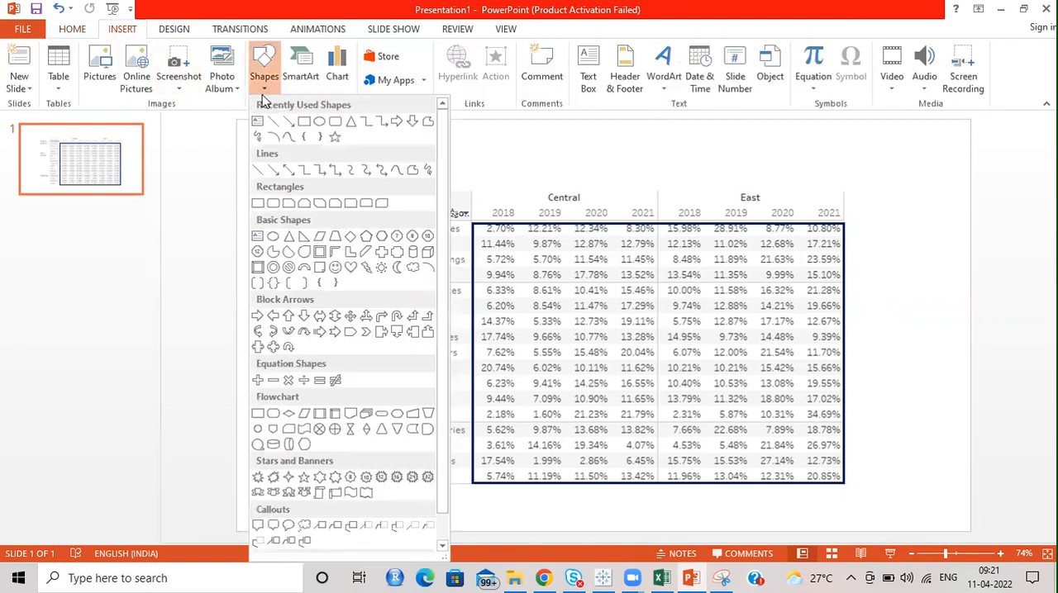
left_click(317, 122)
left_click(265, 82)
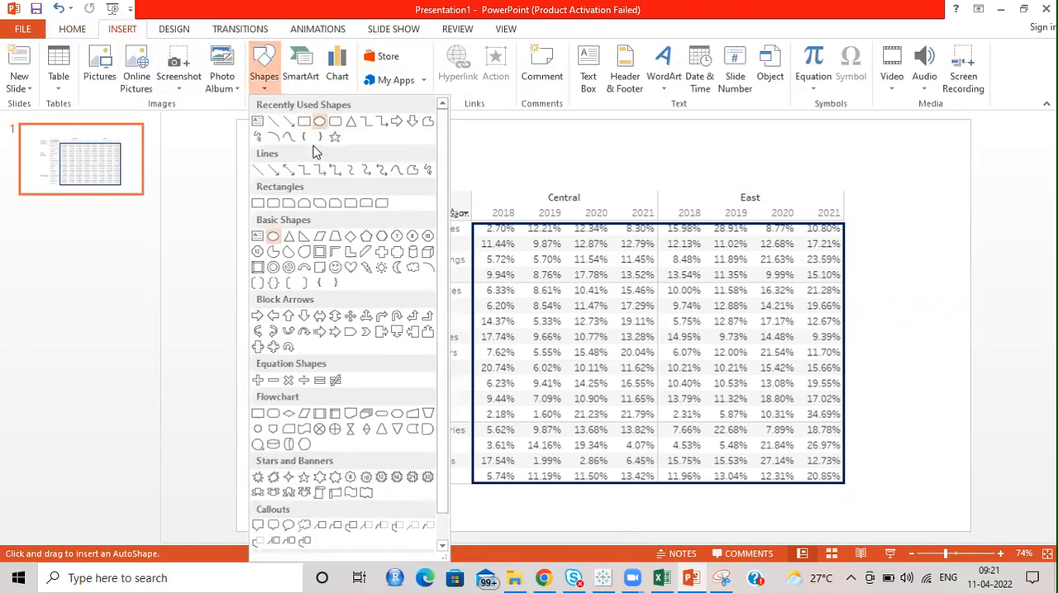
left_click(304, 123)
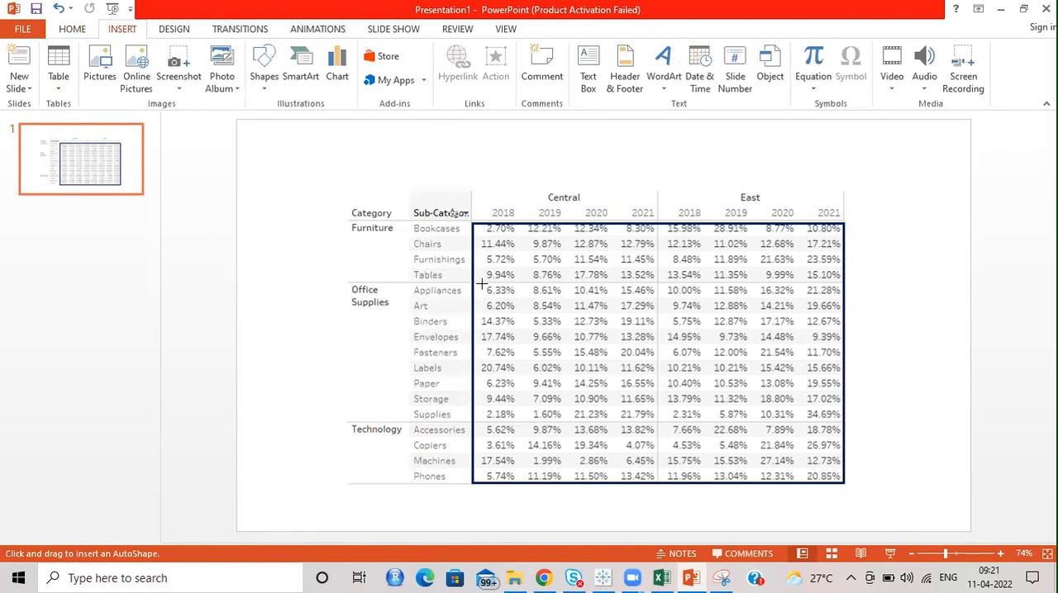
left_click_drag(473, 220, 658, 285)
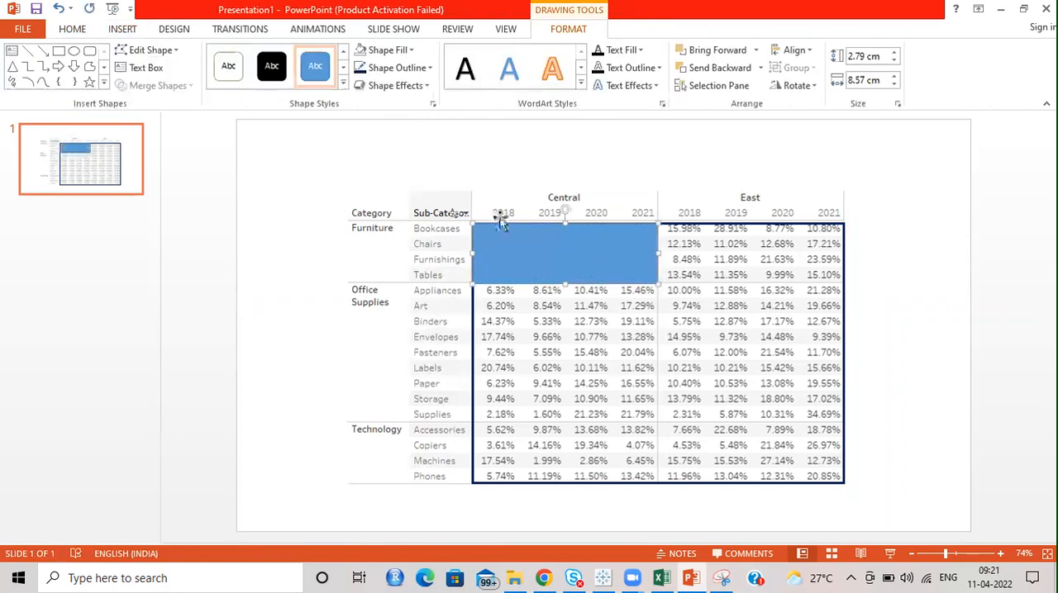
Step: Try a red fill and a red outline on the rectangle over the Central Furniture values
left_click(413, 52)
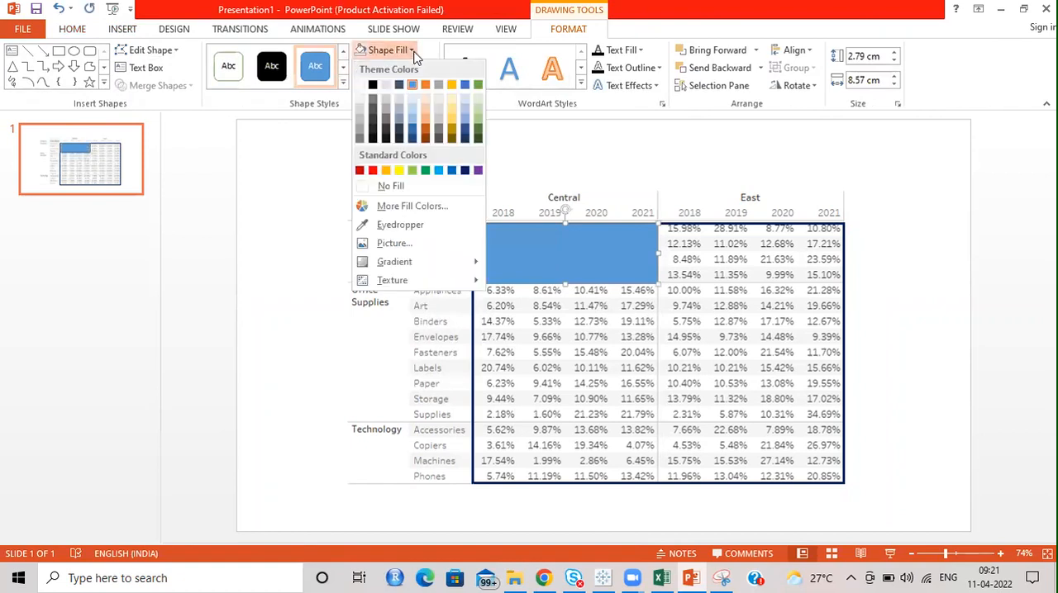
left_click(371, 167)
left_click(411, 69)
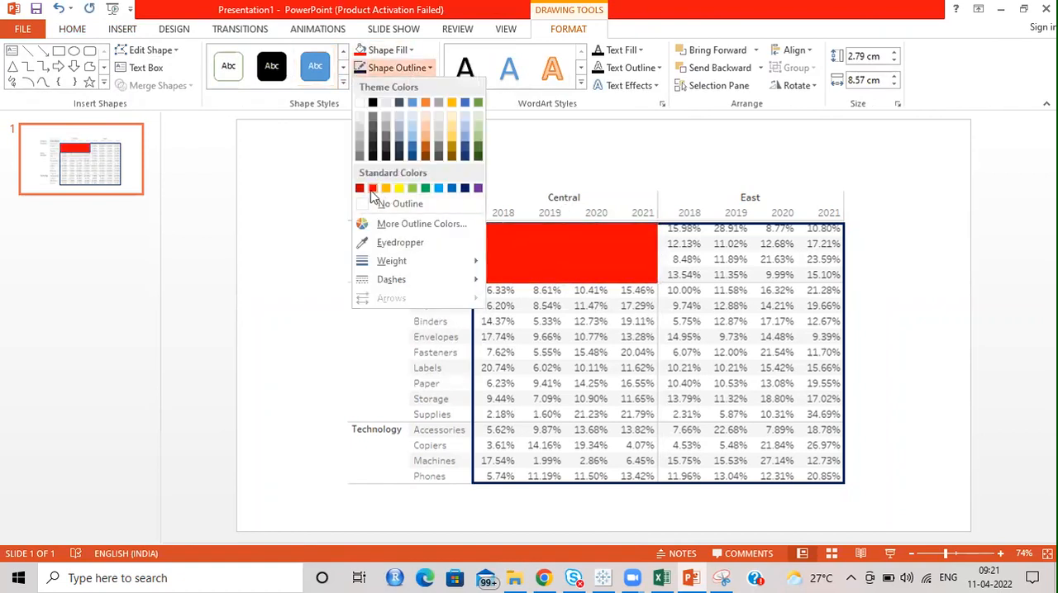
left_click(373, 200)
left_click(423, 73)
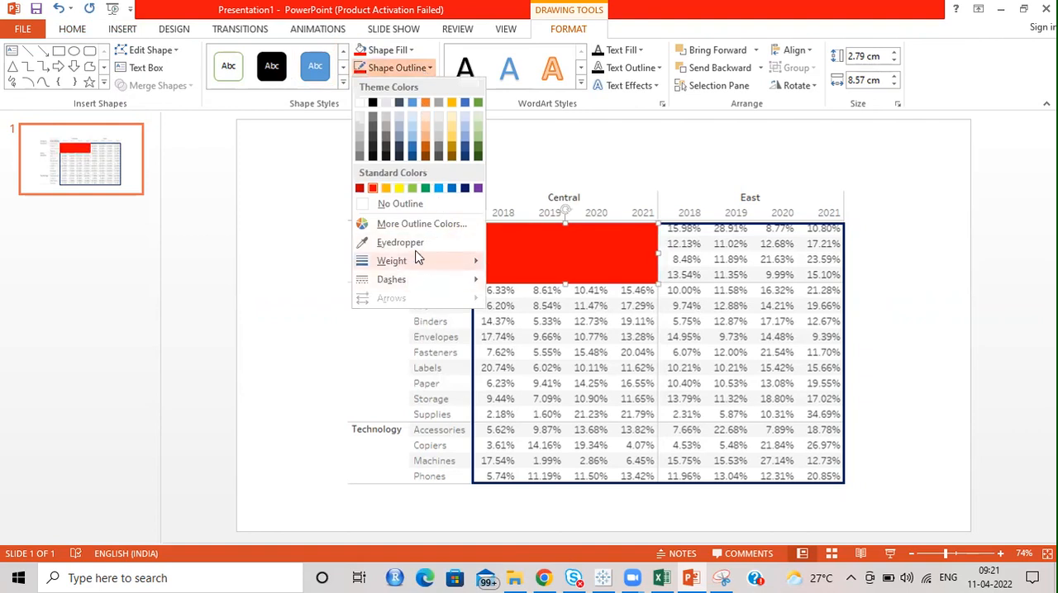
left_click(383, 204)
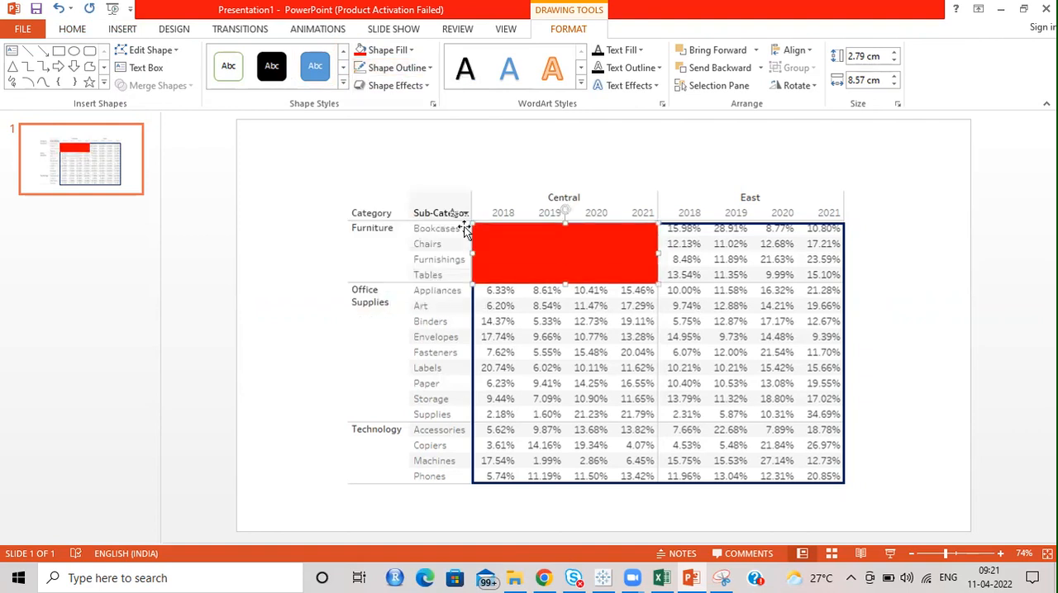
left_click(428, 70)
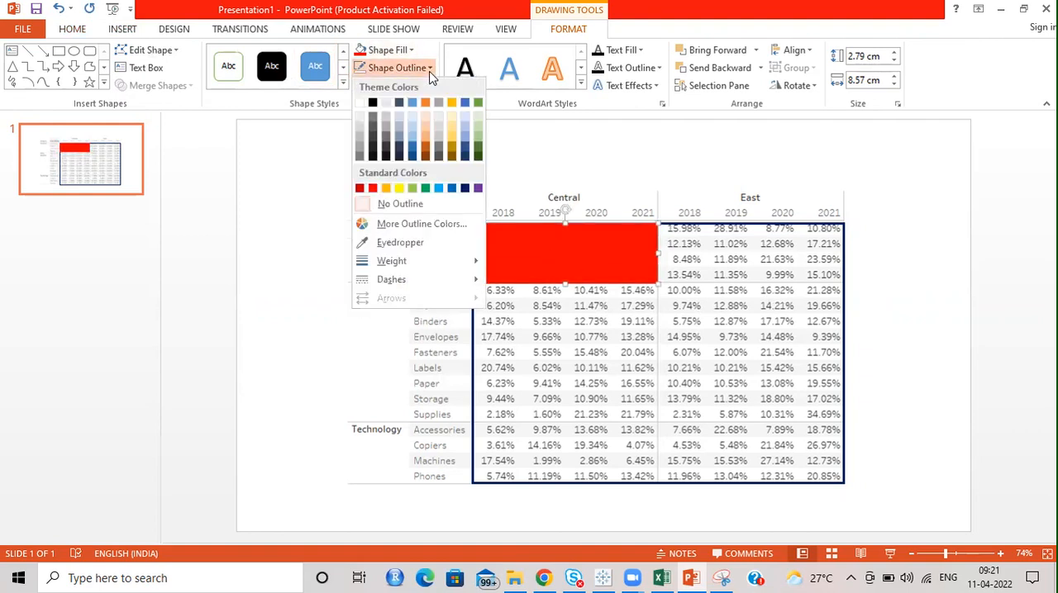
Step: Give the rectangle over the Central Furniture values no fill and a red 2¼ pt outline, and deselect it
left_click(405, 50)
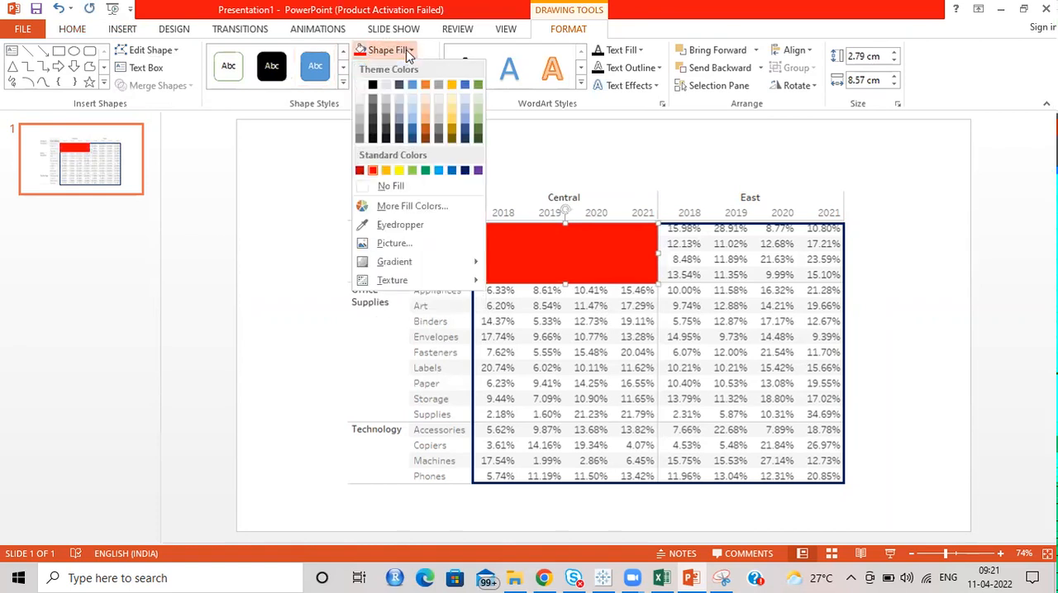
left_click(390, 186)
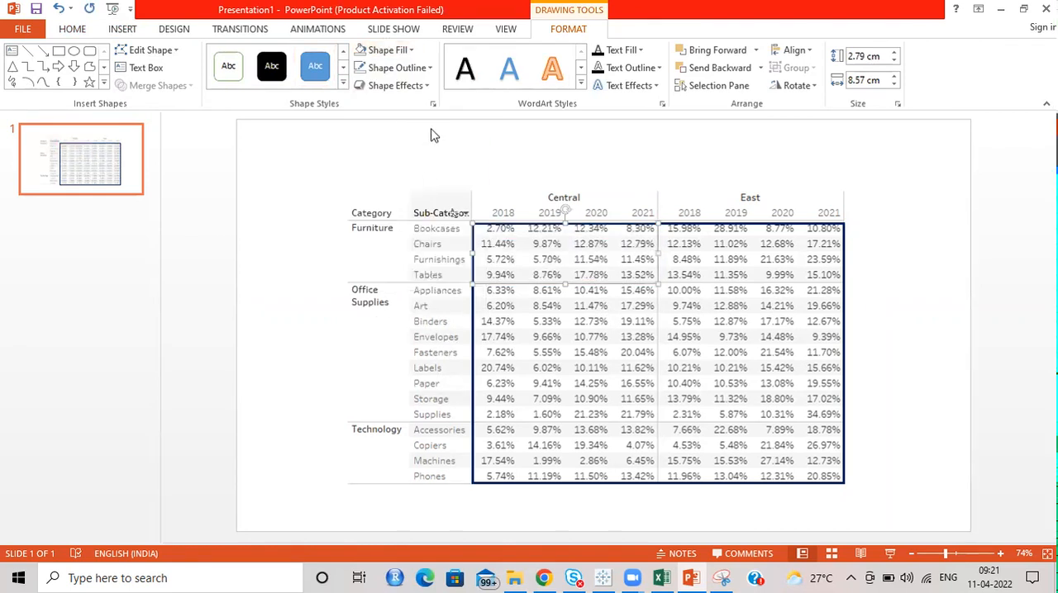
left_click(414, 68)
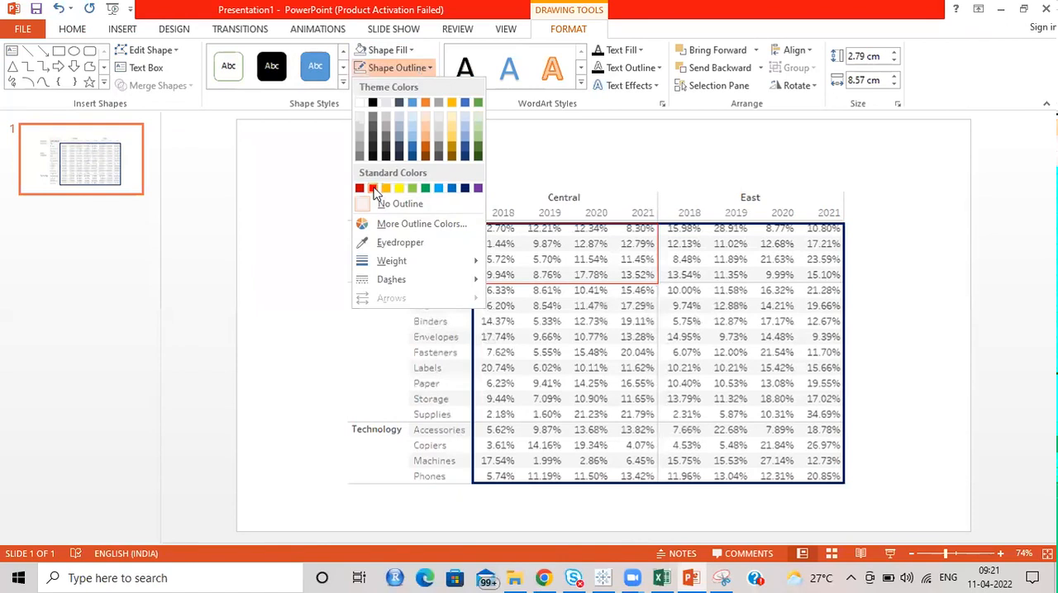
left_click(373, 189)
left_click(403, 68)
mouse_move(453, 263)
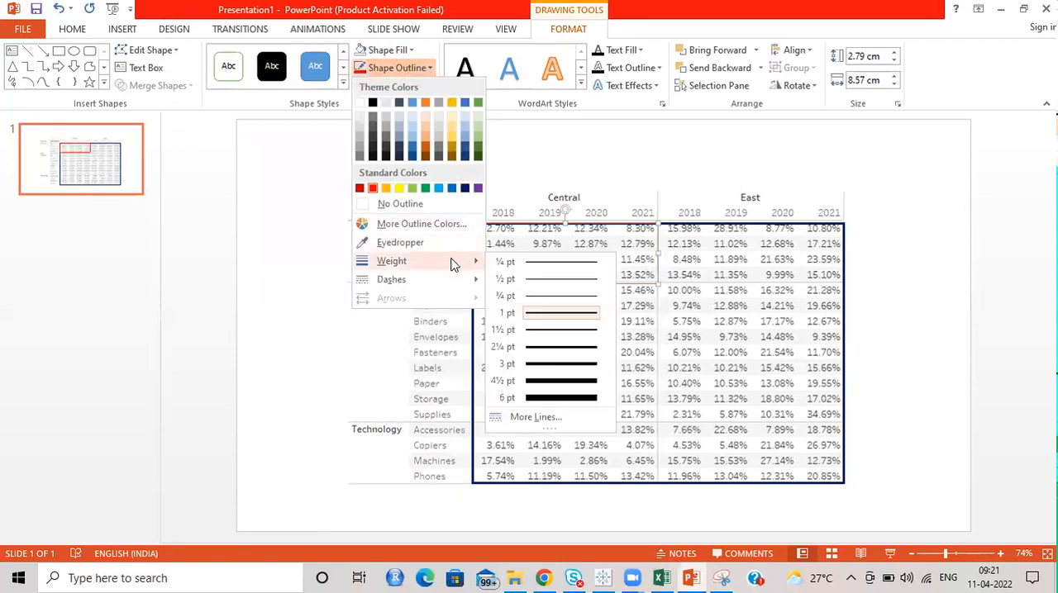
left_click(550, 353)
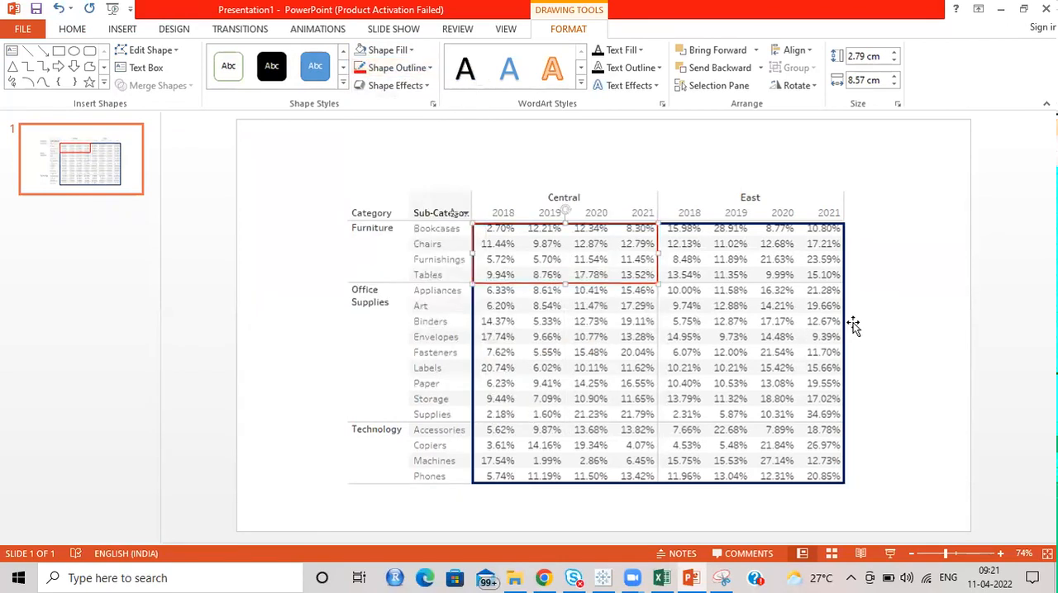
left_click(902, 266)
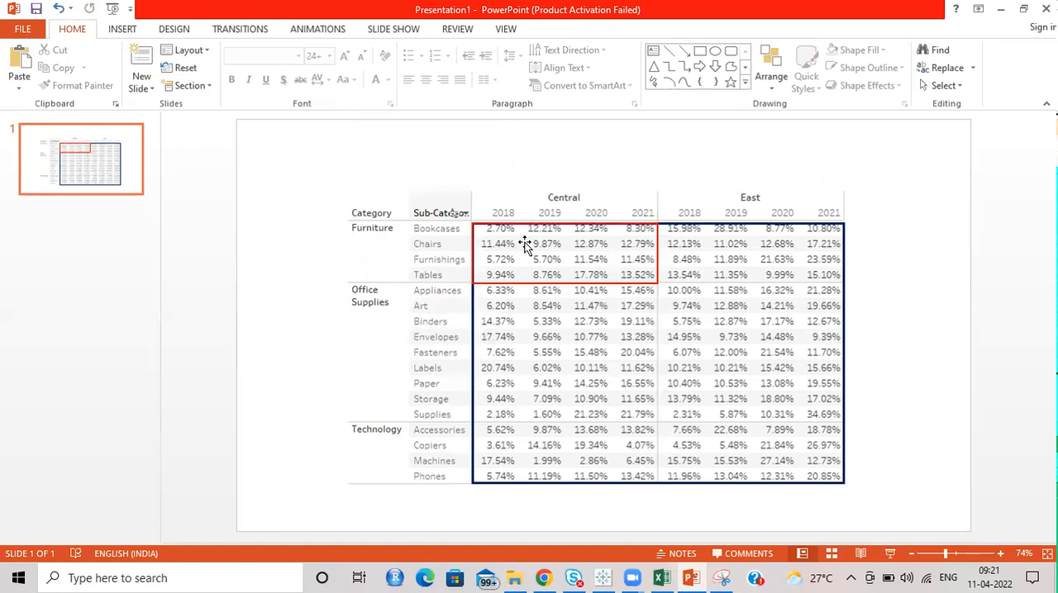
Step: Switch back to Tableau, clear the mark selection and remove the Sales percent of total from the view
left_click(1001, 9)
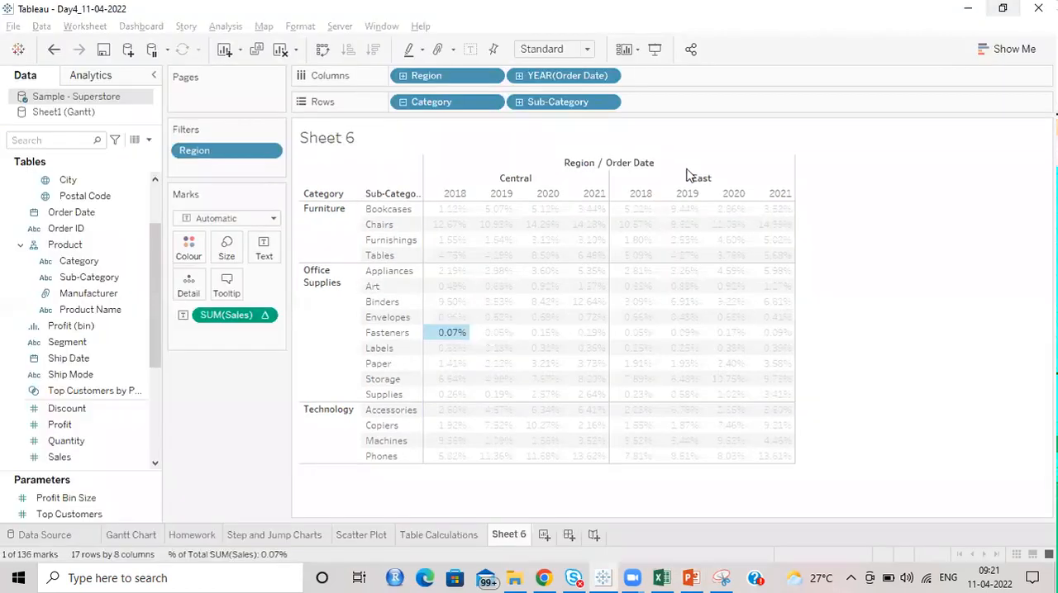
left_click(936, 249)
left_click_drag(231, 325, 227, 447)
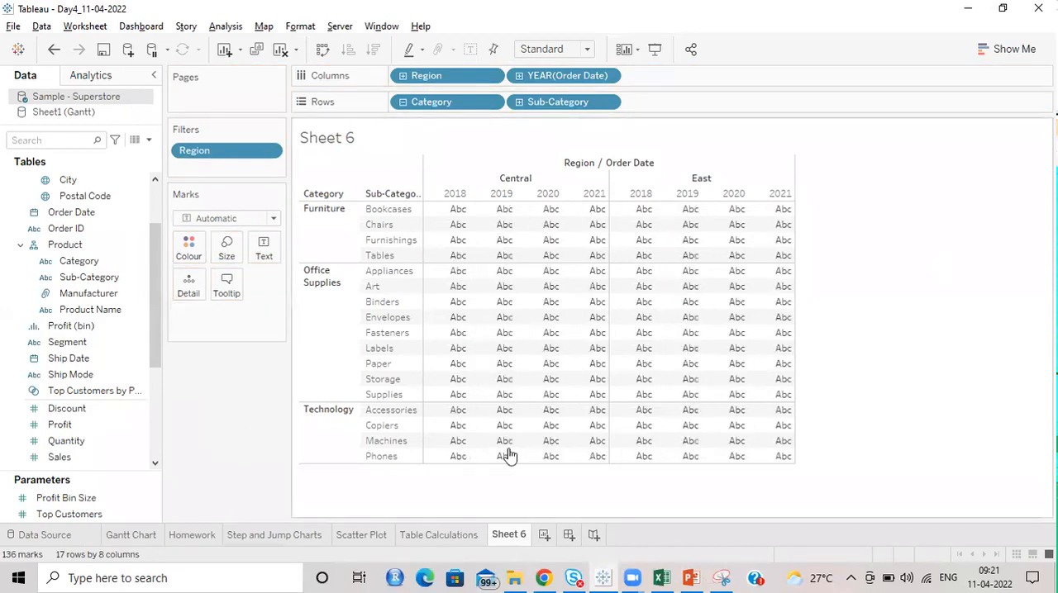
Step: Create a calculated field named Index with the formula INDEX()
left_click(149, 140)
left_click(120, 154)
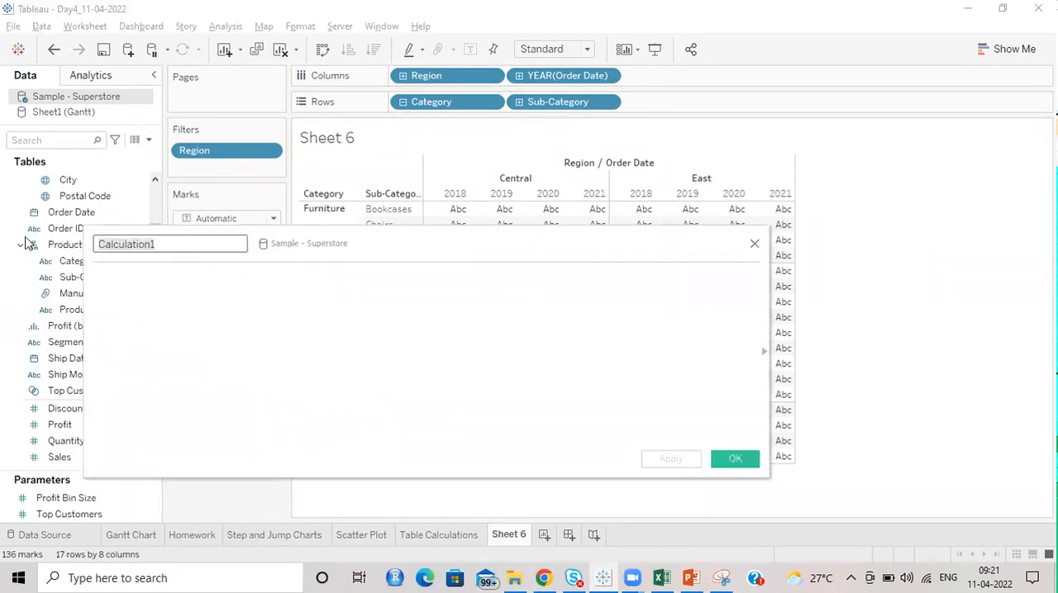
type("Index")
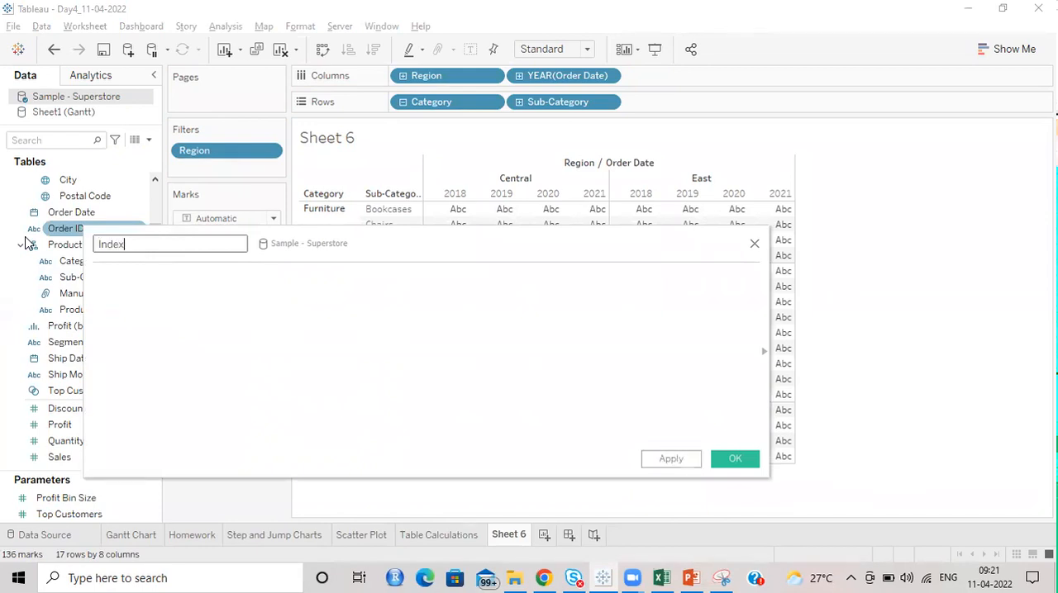
type("q")
key("BackSpace")
key("Tab")
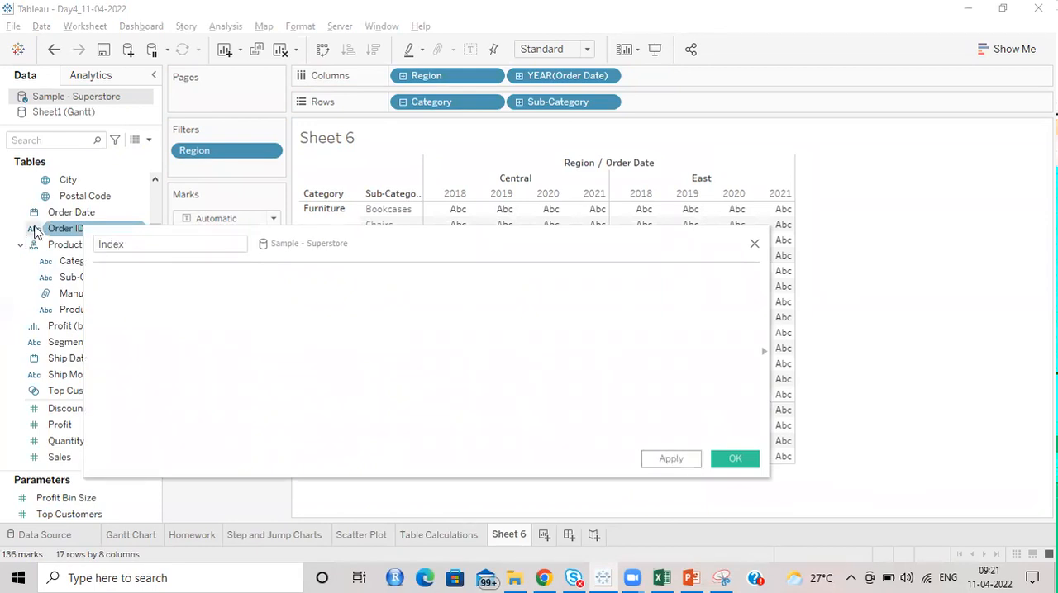
type("1")
type("n")
type("d")
key("Return")
left_click_drag(144, 279, 65, 281)
left_click(396, 374)
left_click(735, 459)
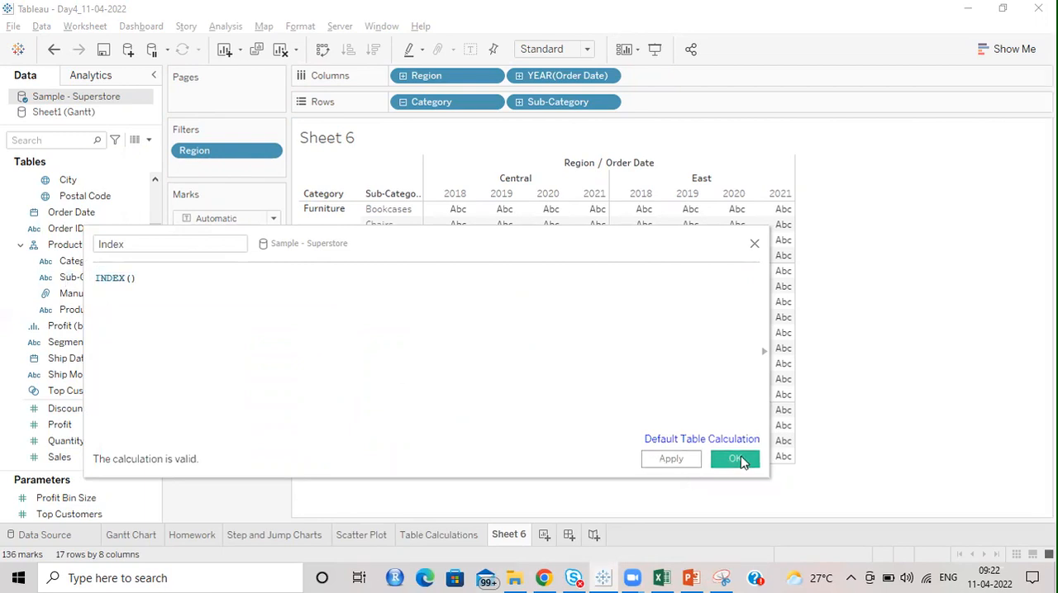
Step: Add the Index field to the table as text and compute it using Table (down)
left_click_drag(59, 451, 628, 291)
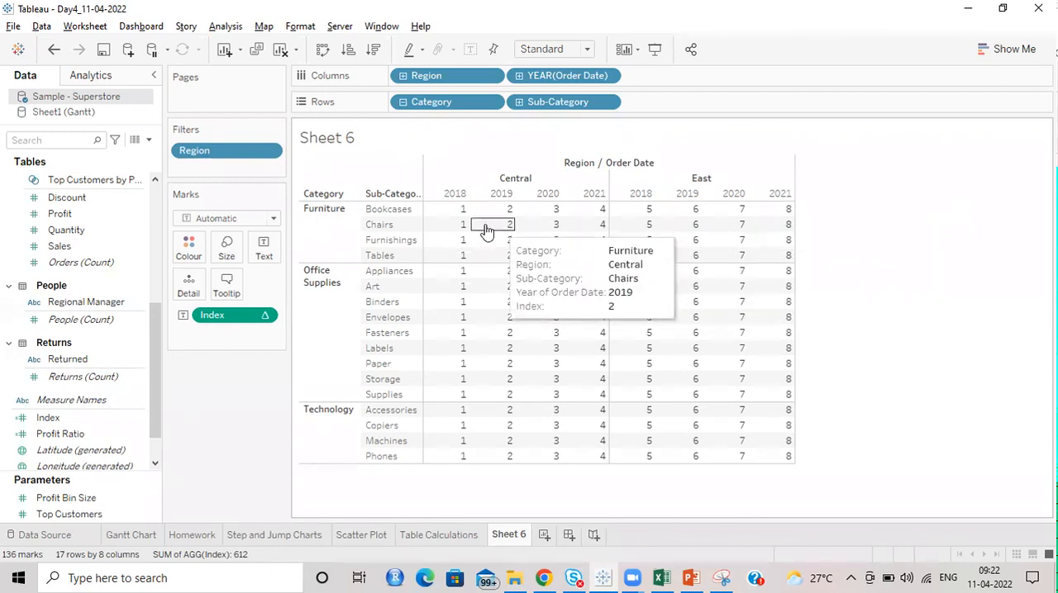
left_click(266, 315)
mouse_move(282, 493)
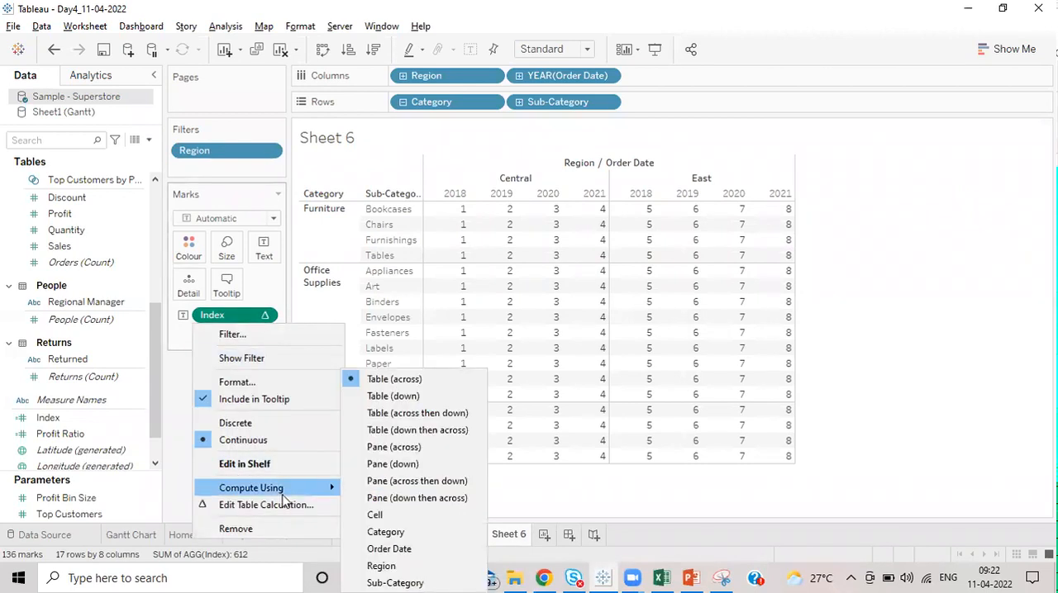
left_click(393, 397)
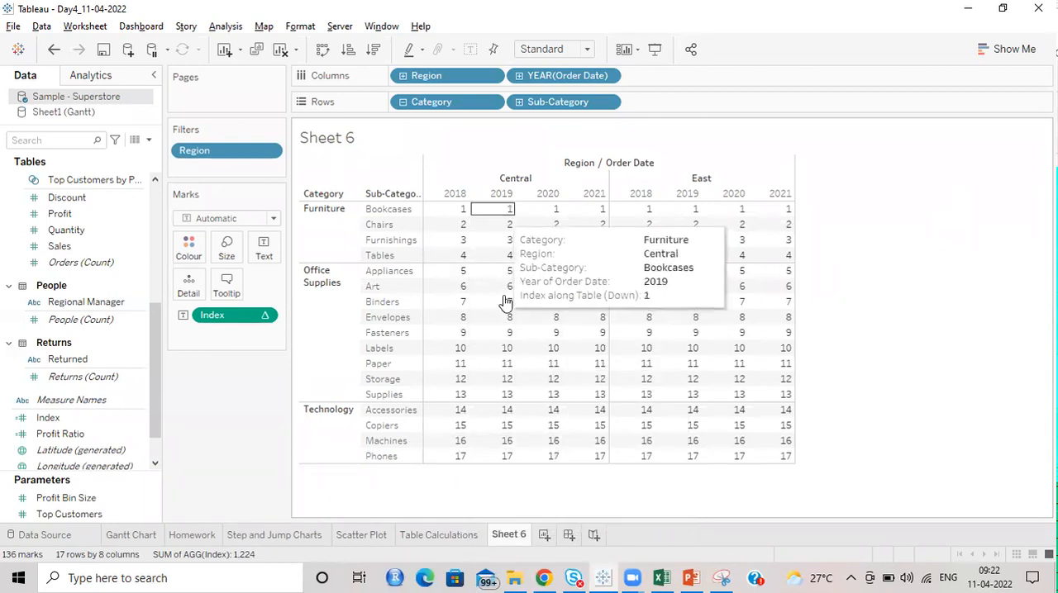
Step: Compute the Index using Table (across then down)
left_click(266, 317)
mouse_move(277, 490)
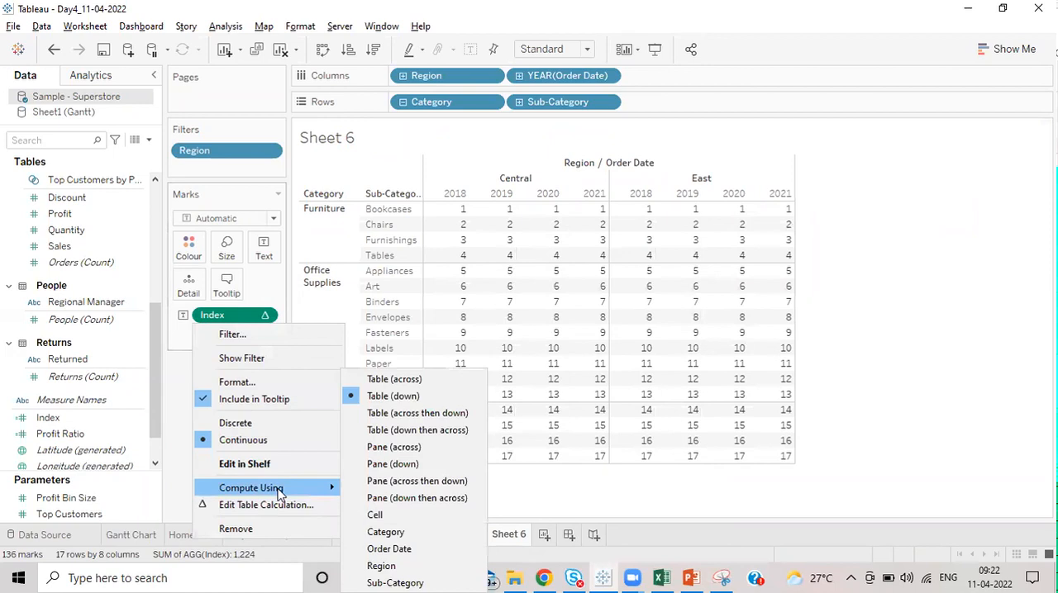
left_click(432, 413)
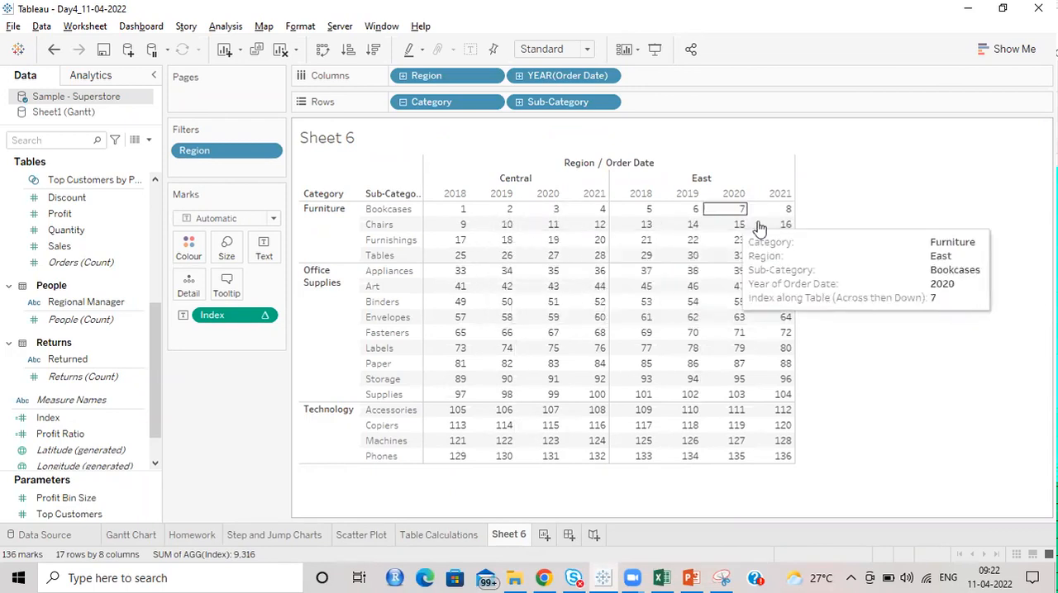
Step: Compute the Index using Pane (across)
left_click(265, 317)
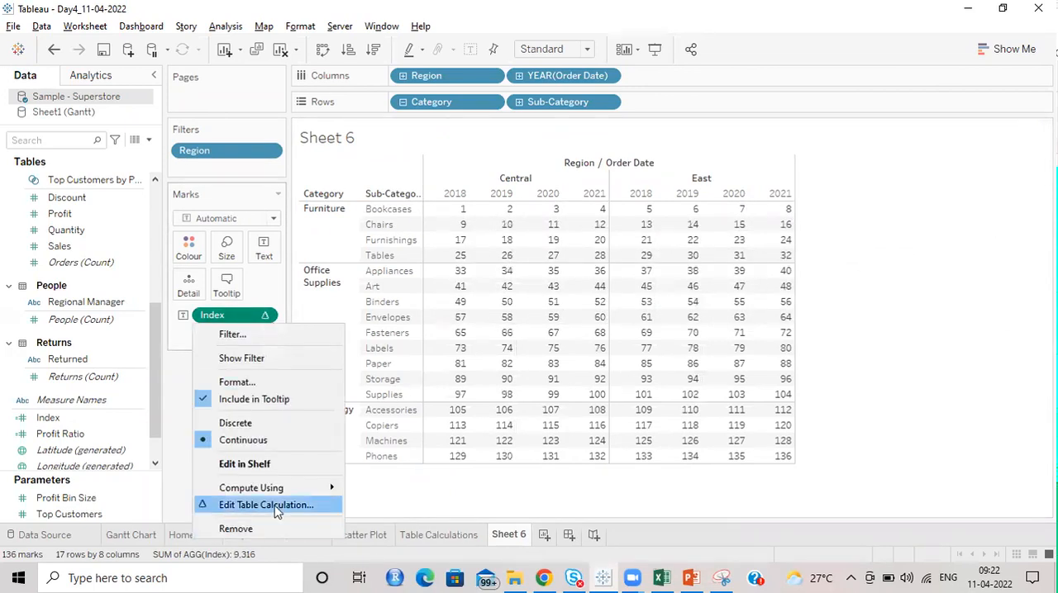
mouse_move(290, 493)
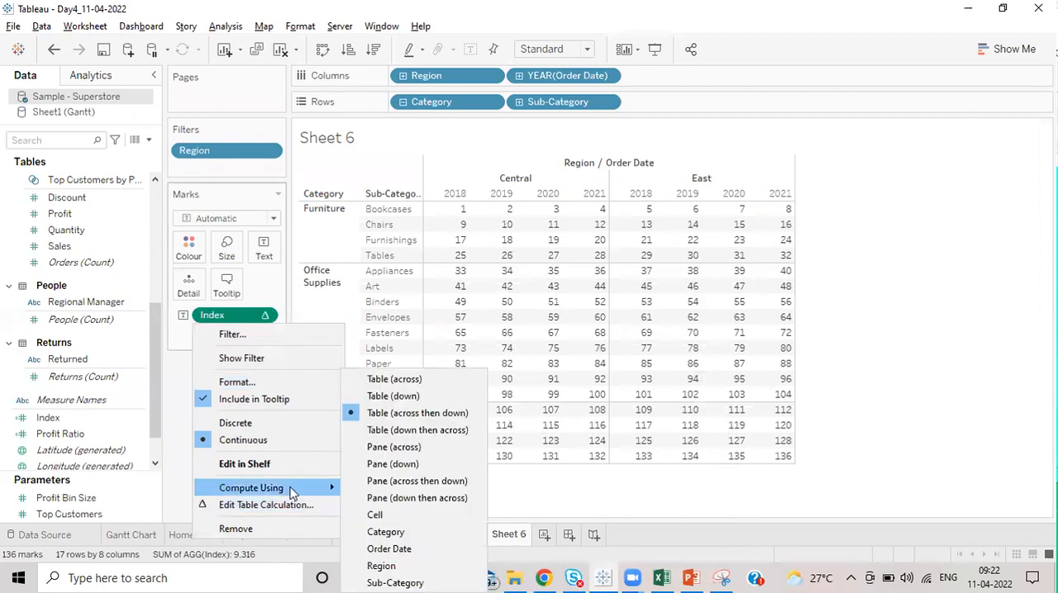
left_click(408, 449)
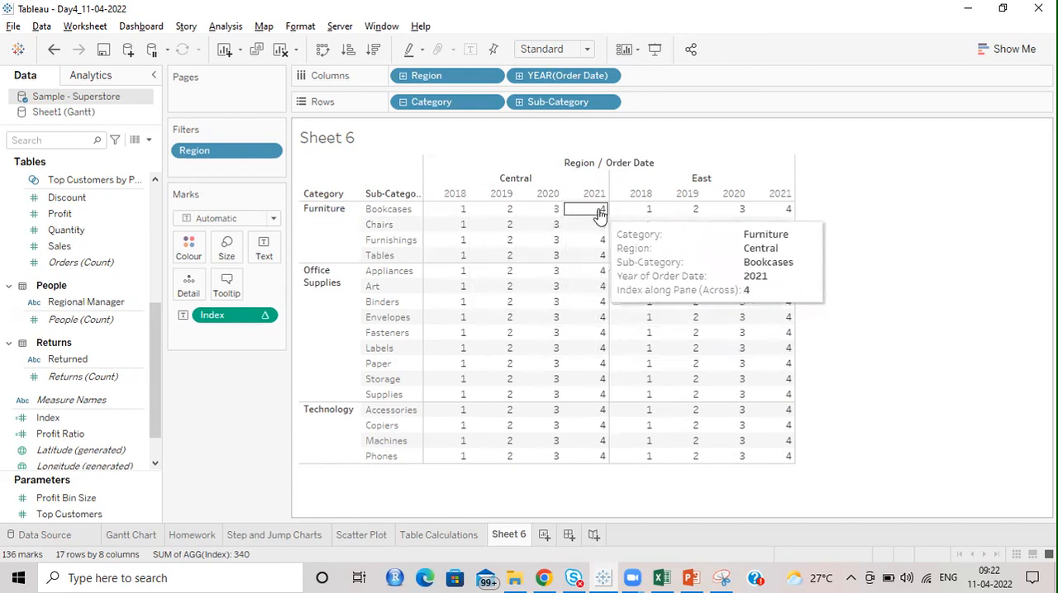
Step: Compute the Index using Pane (down) and examine the numbering within each category
left_click(266, 316)
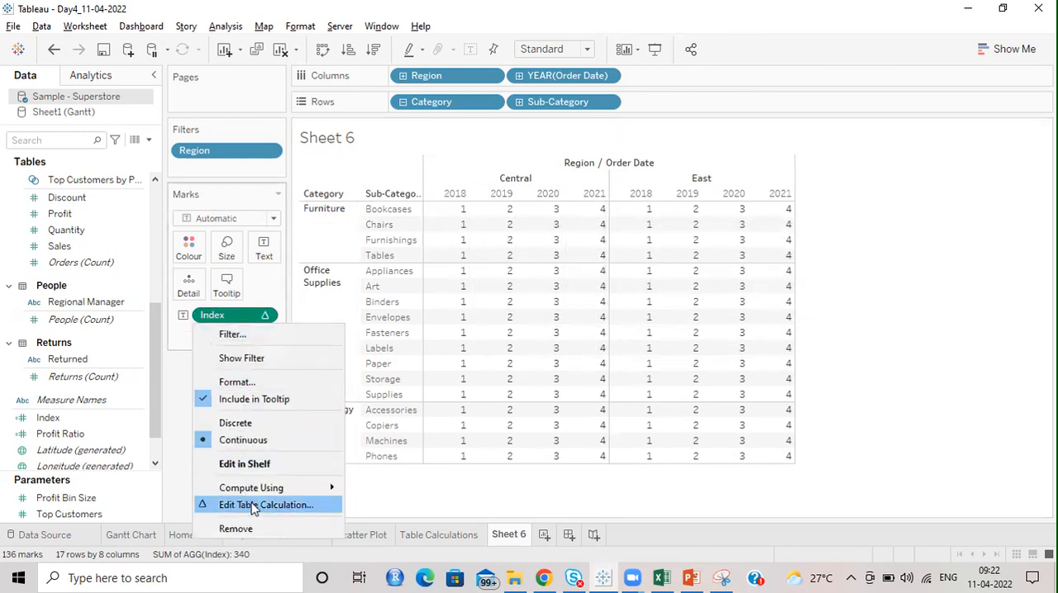
mouse_move(276, 492)
left_click(376, 464)
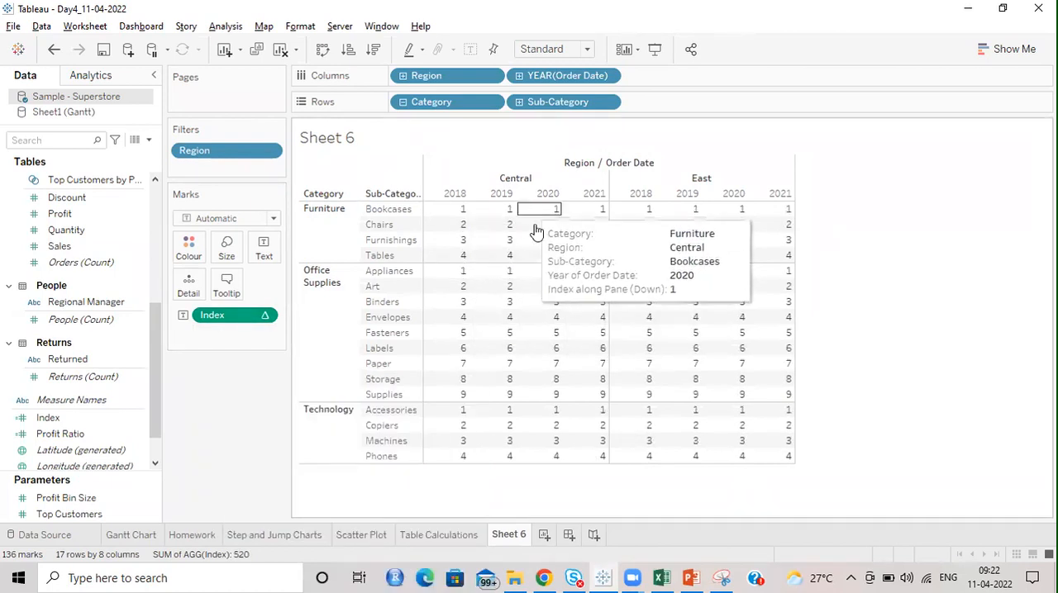
left_click(266, 317)
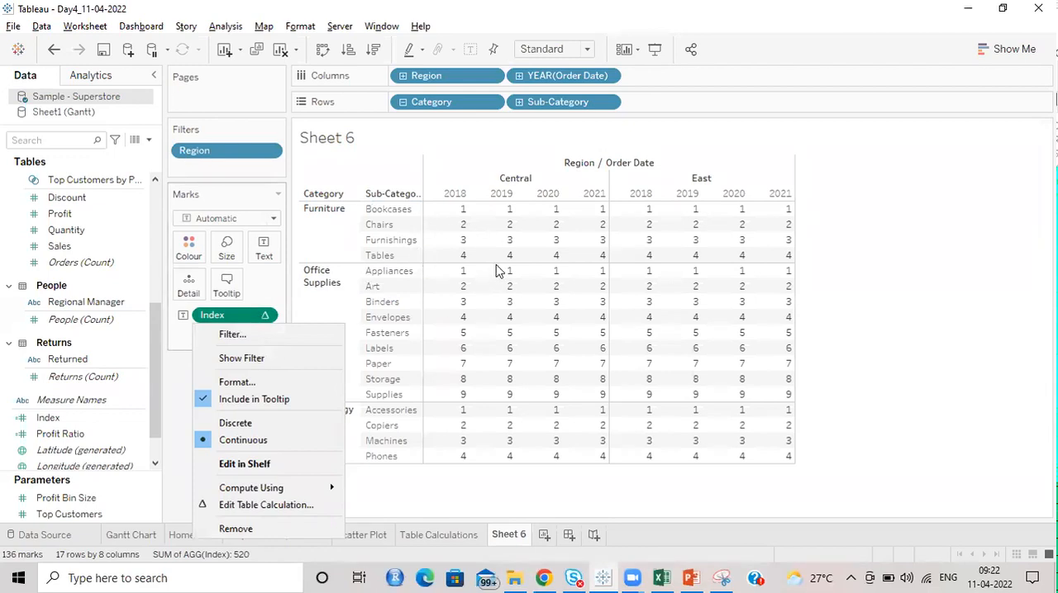
left_click(450, 232)
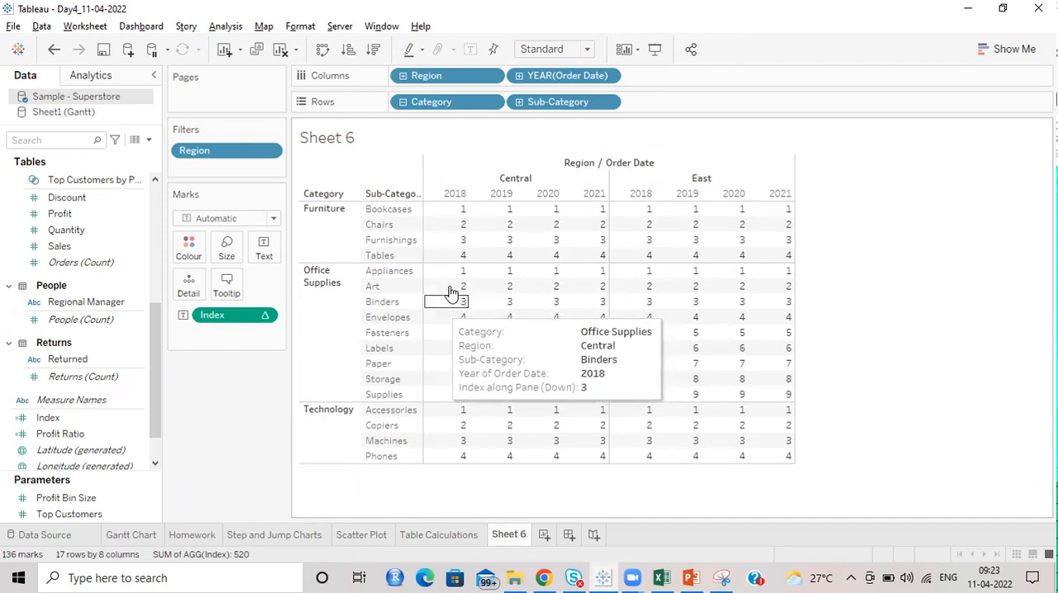
Step: Try computing the Index using Pane (across then down), and undo the change
left_click(266, 315)
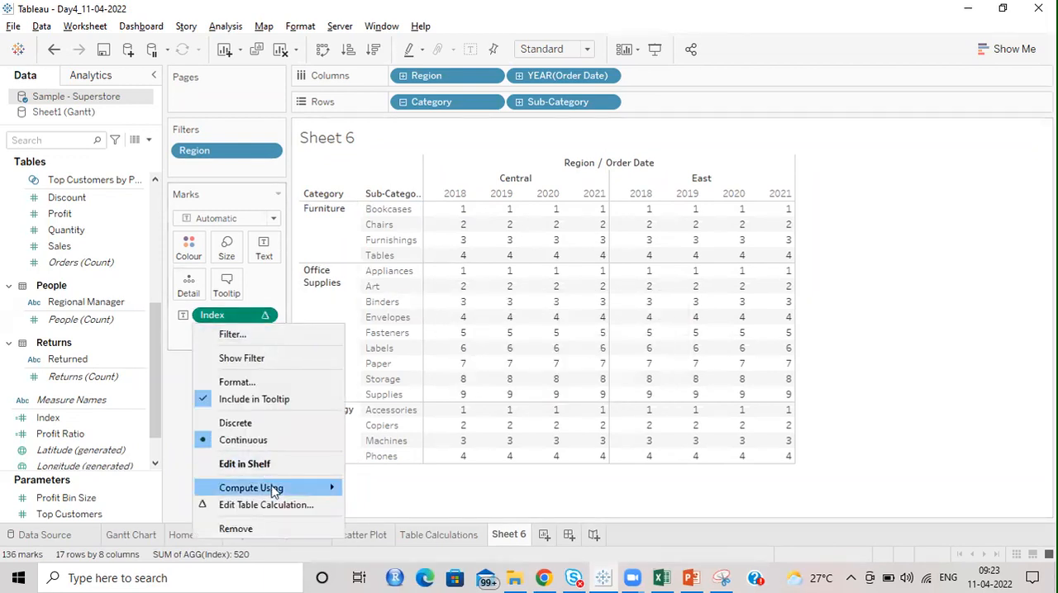
mouse_move(274, 490)
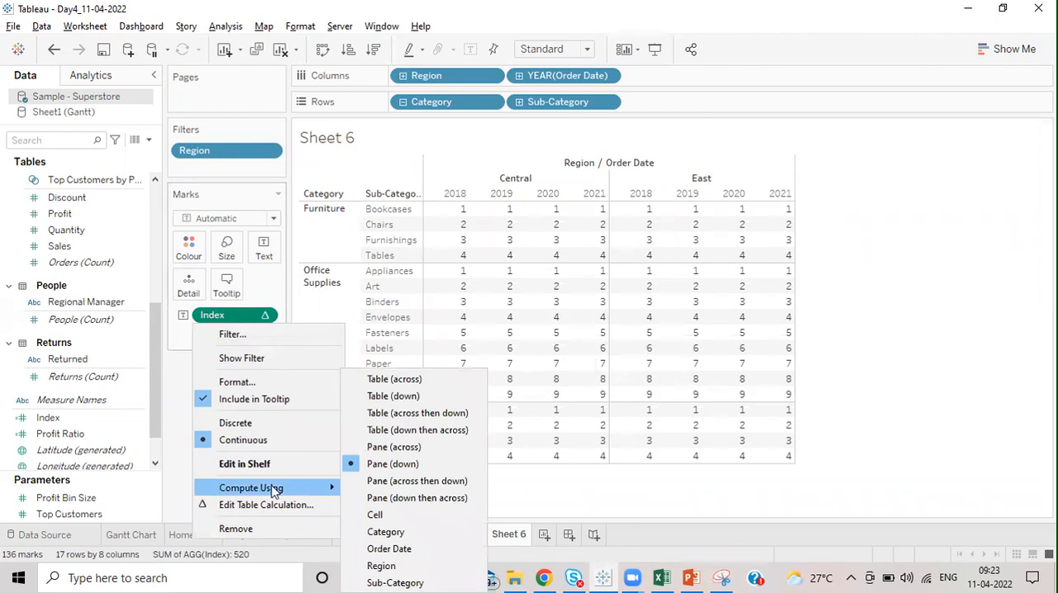
left_click(402, 481)
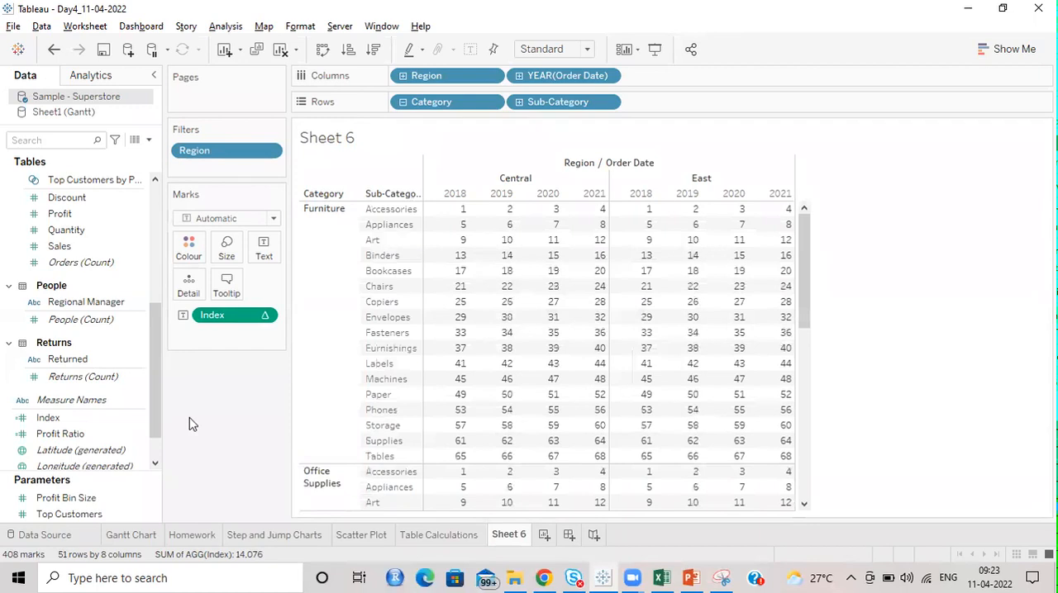
key("ctrl+z")
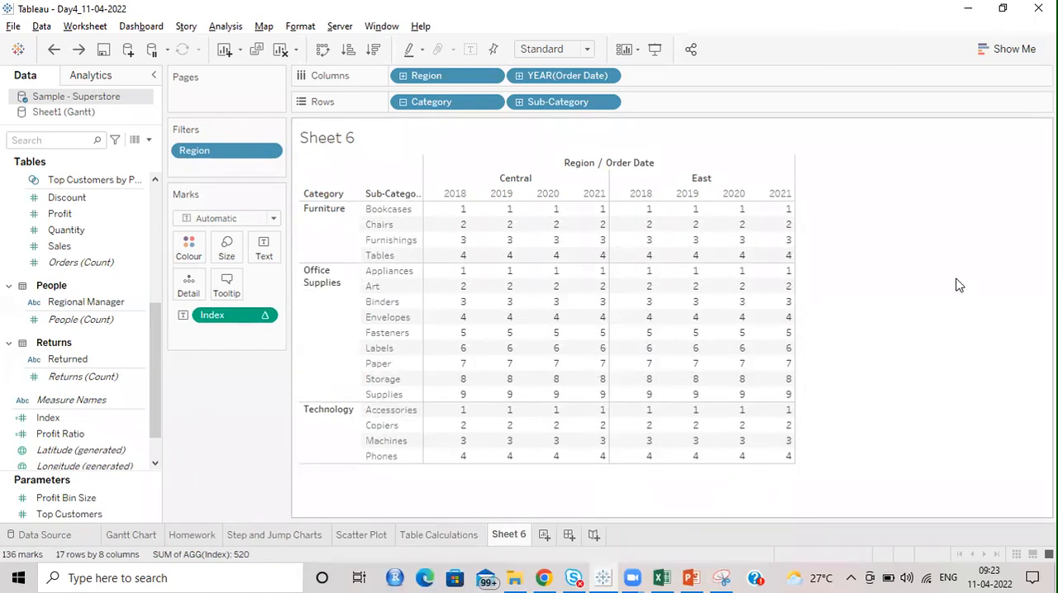
Step: Add a new worksheet, enter "Find out average gap in orders for customers" as its title, and select the whole title text
left_click(543, 535)
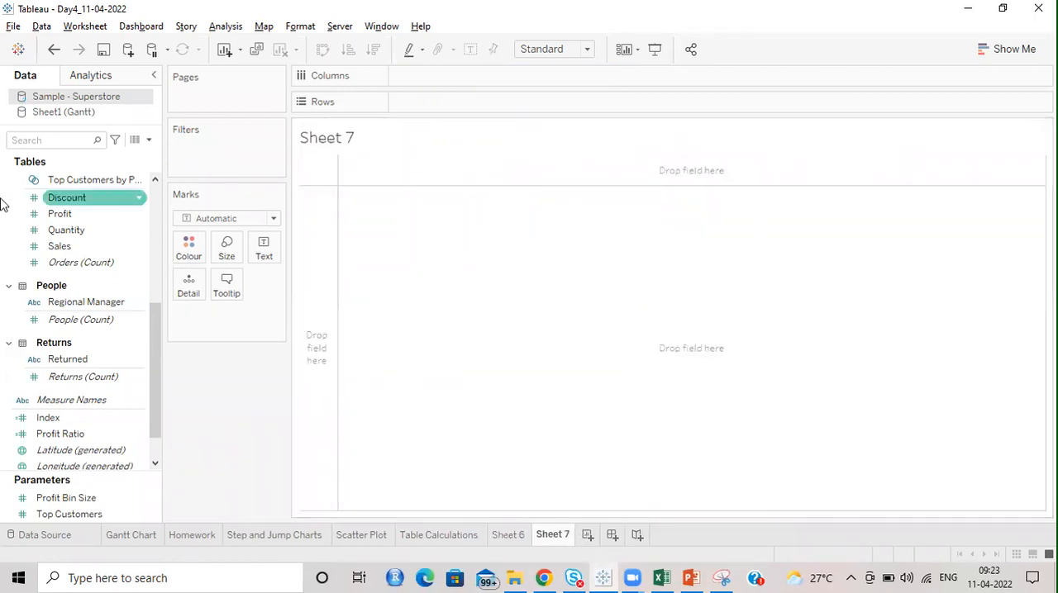
scroll(87, 262, "up", 5)
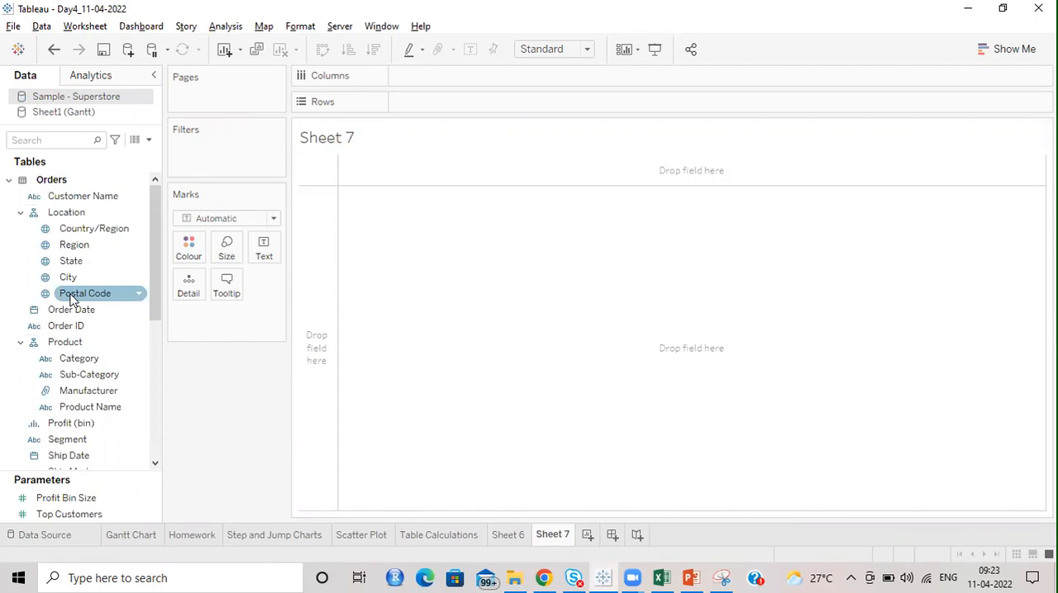
double_click(364, 132)
key("ctrl+a")
type("Find out ")
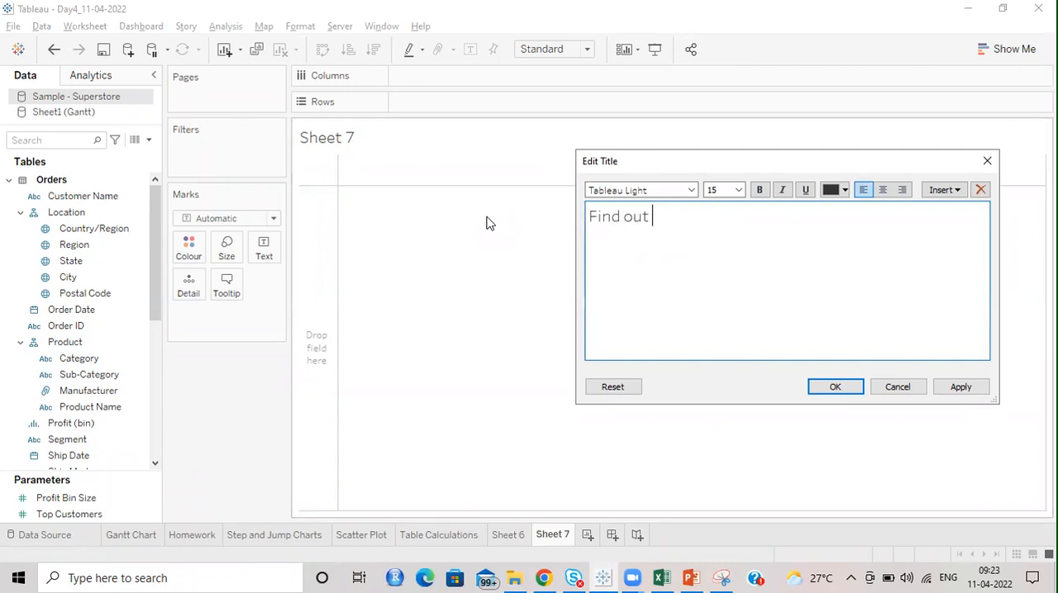
type("average ")
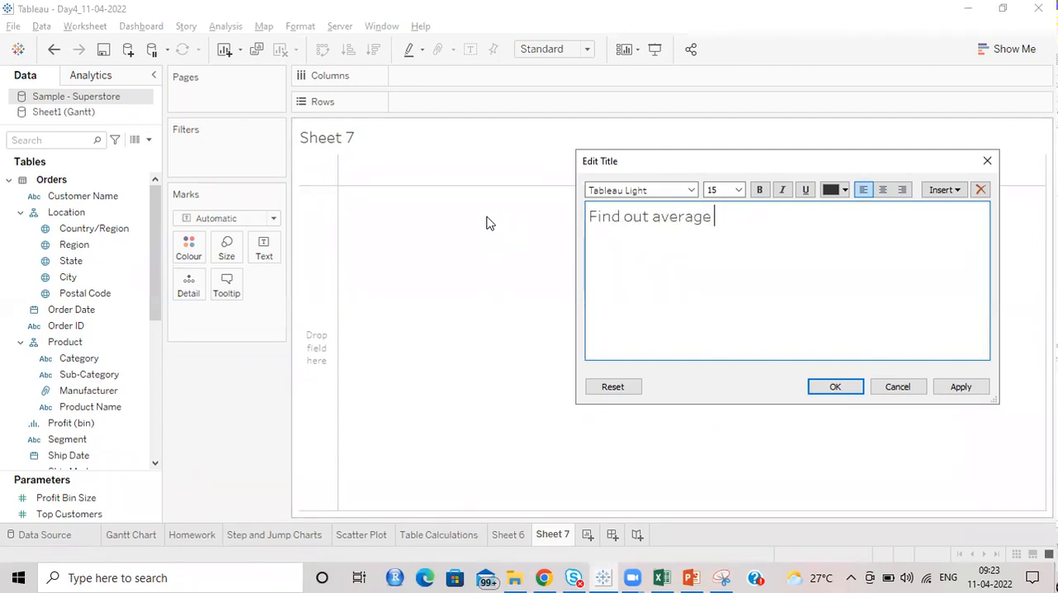
type("gap of")
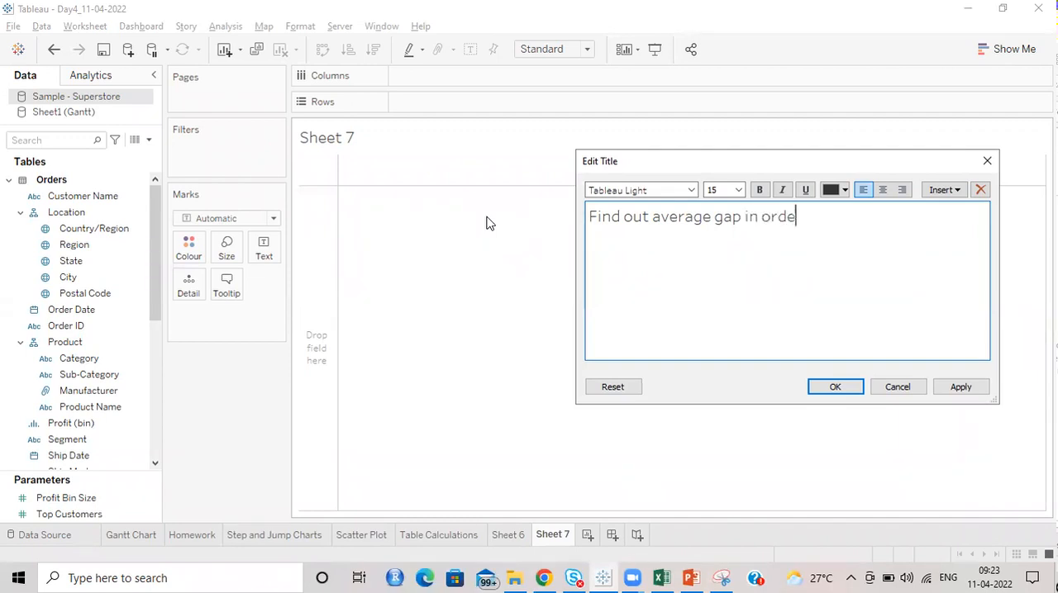
type(" orders for customers")
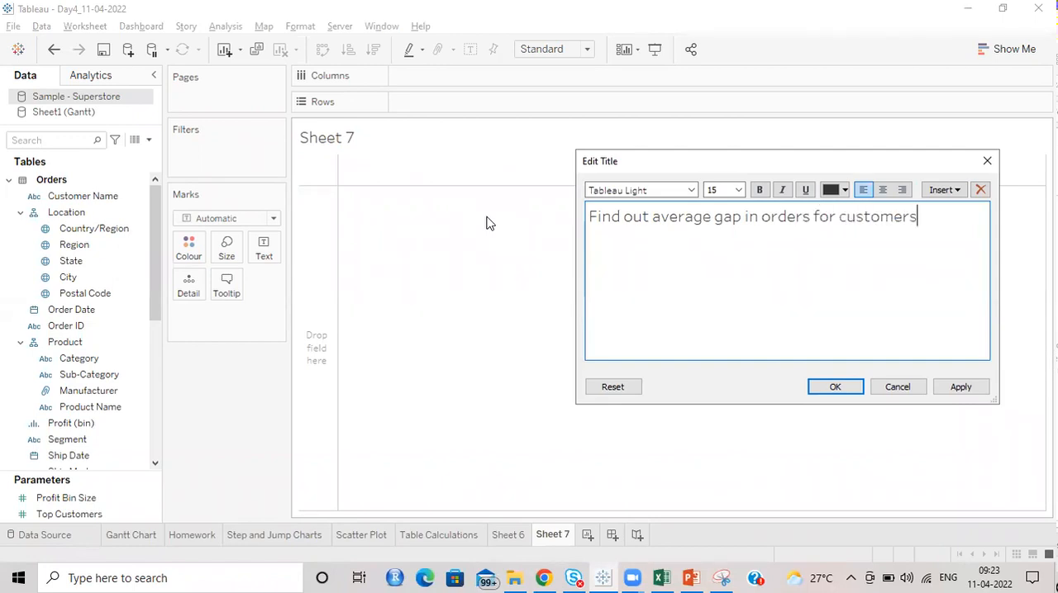
key("ctrl+a")
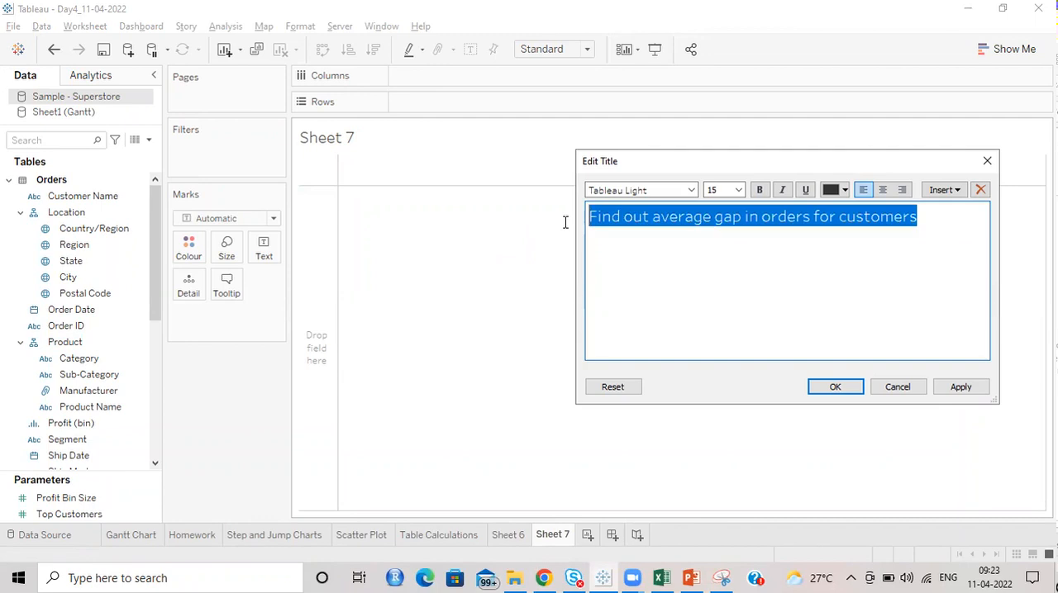
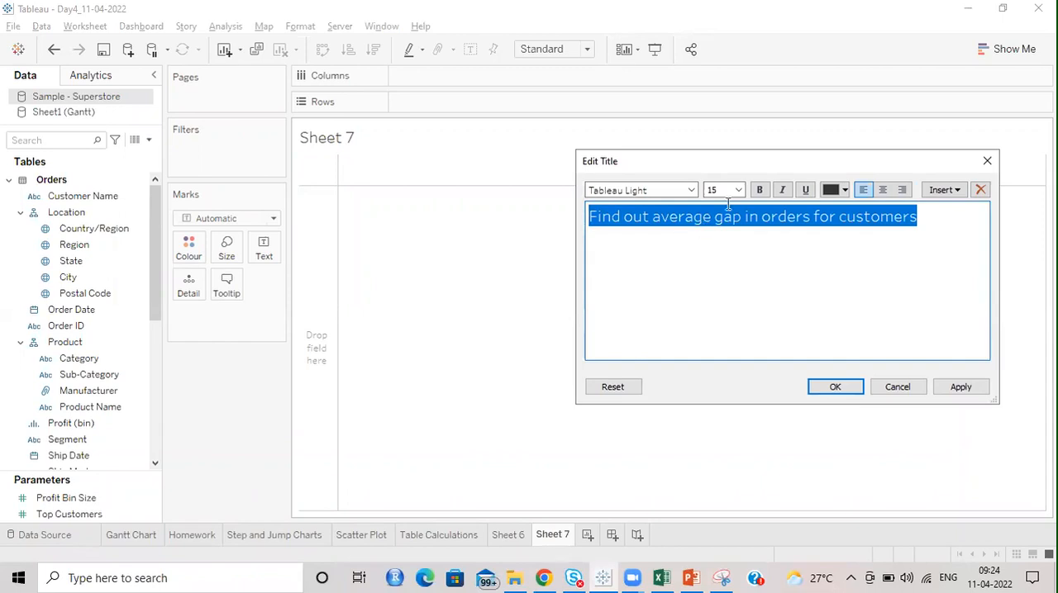
Step: Format the selected title text as bold, blue, size 12, and apply it to the worksheet
left_click(758, 190)
left_click(845, 190)
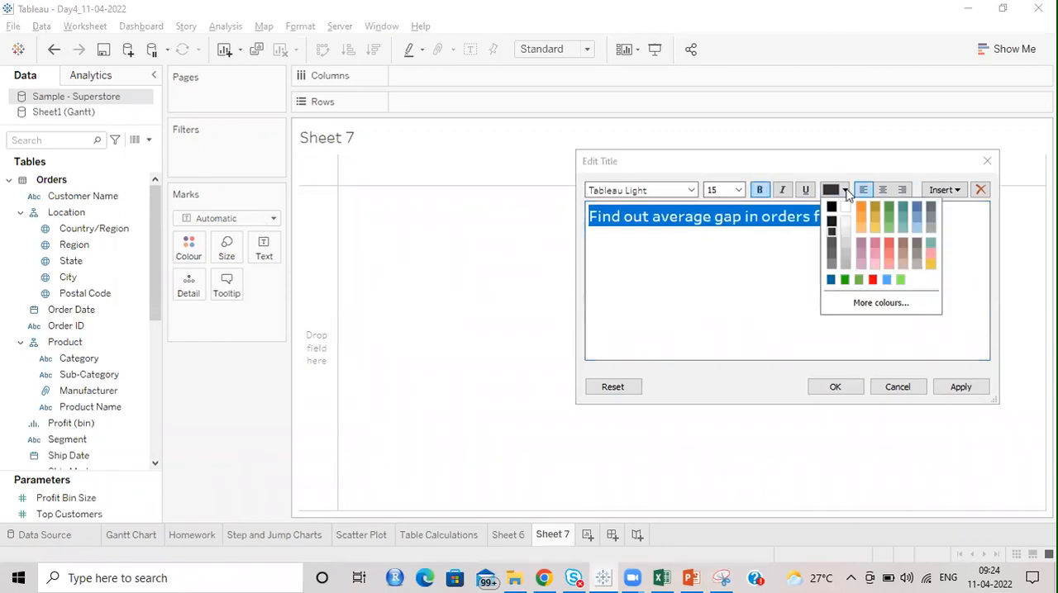
left_click(831, 281)
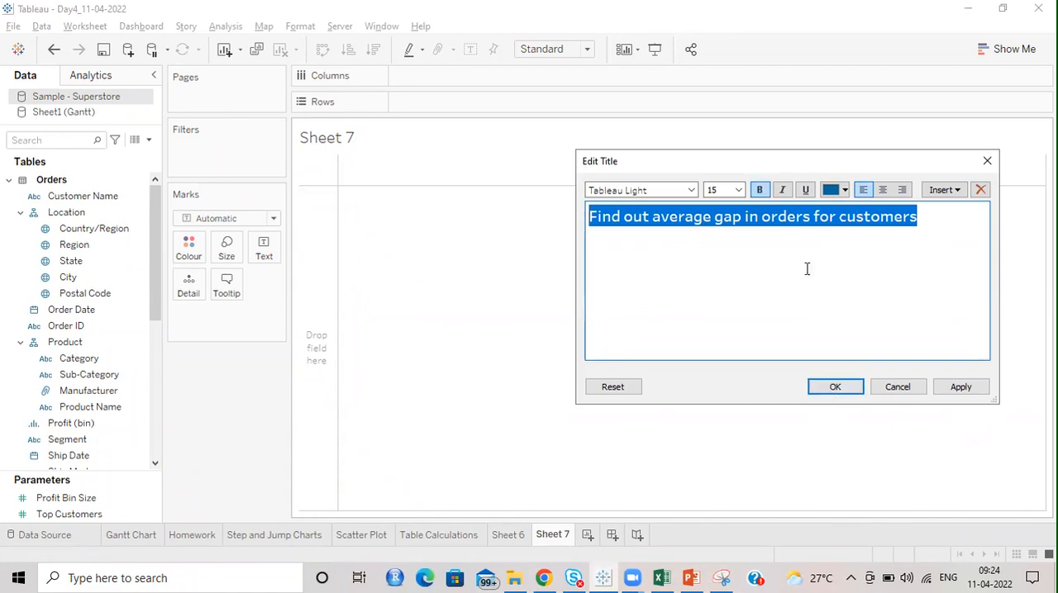
left_click(738, 190)
left_click(713, 249)
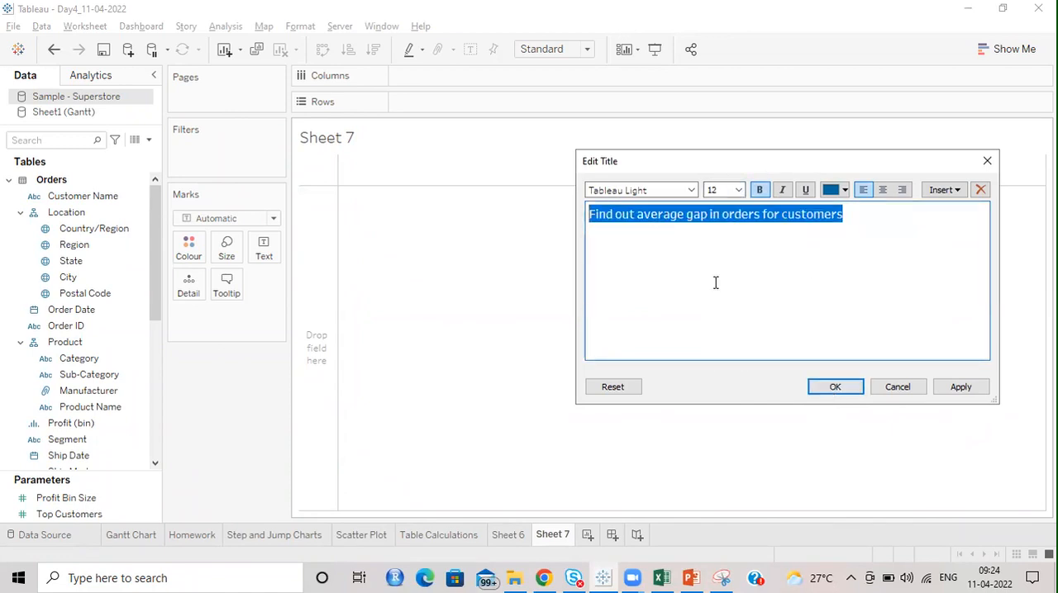
left_click(840, 388)
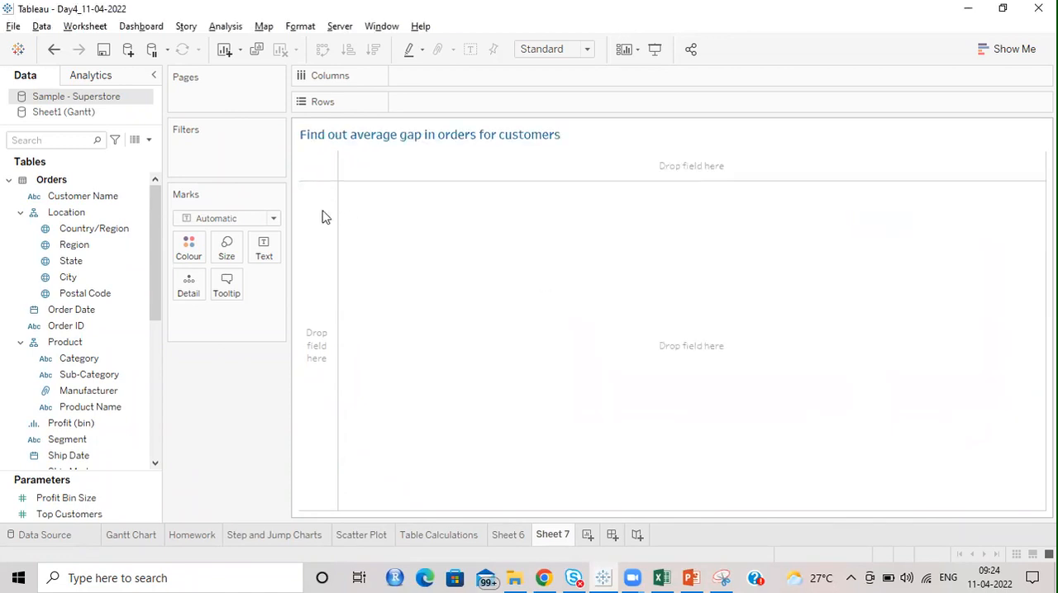
Step: Add Customer Name and Order Date to the rows
left_click_drag(95, 202, 455, 112)
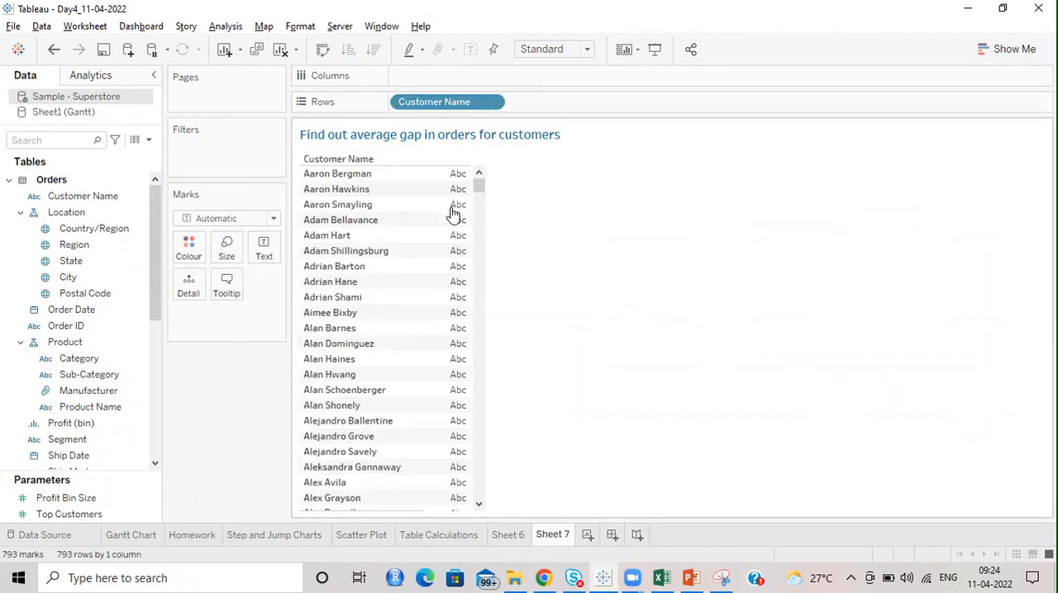
left_click(86, 309)
left_click_drag(165, 288, 557, 103)
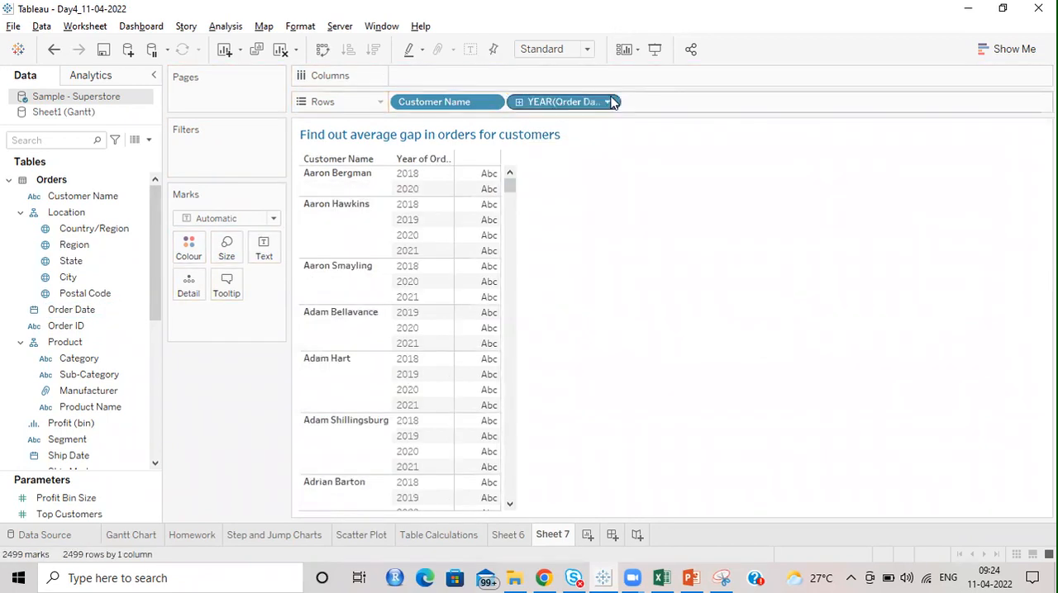
Step: Change Order Date in the rows from years to individual exact dates shown as discrete values
left_click(608, 102)
left_click(751, 260)
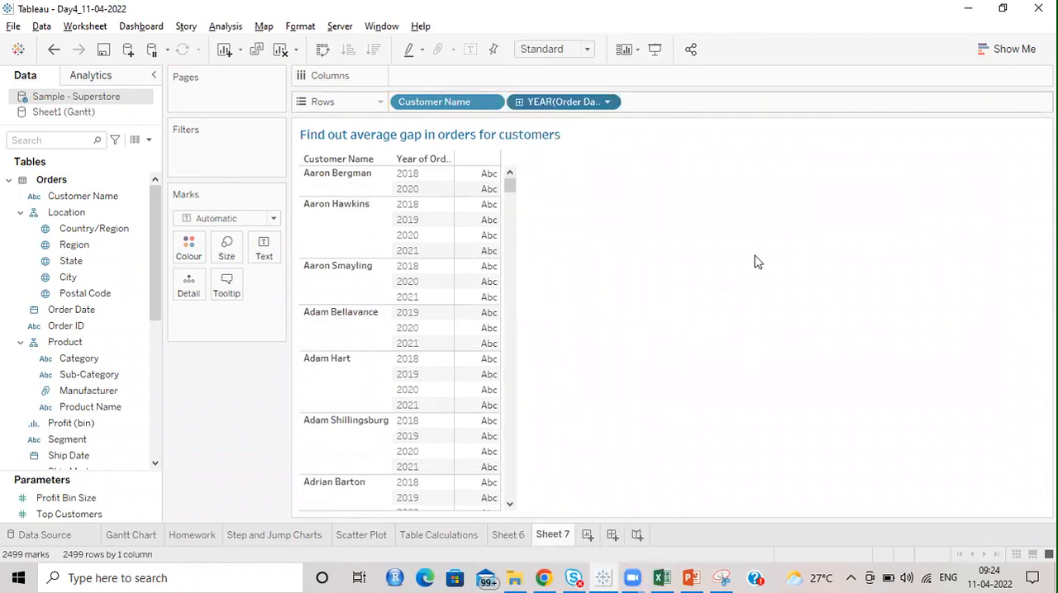
mouse_move(567, 106)
left_mouse_down()
mouse_move(50, 325)
mouse_move(501, 153)
mouse_move(570, 104)
left_mouse_up()
left_click(508, 144)
left_click(556, 467)
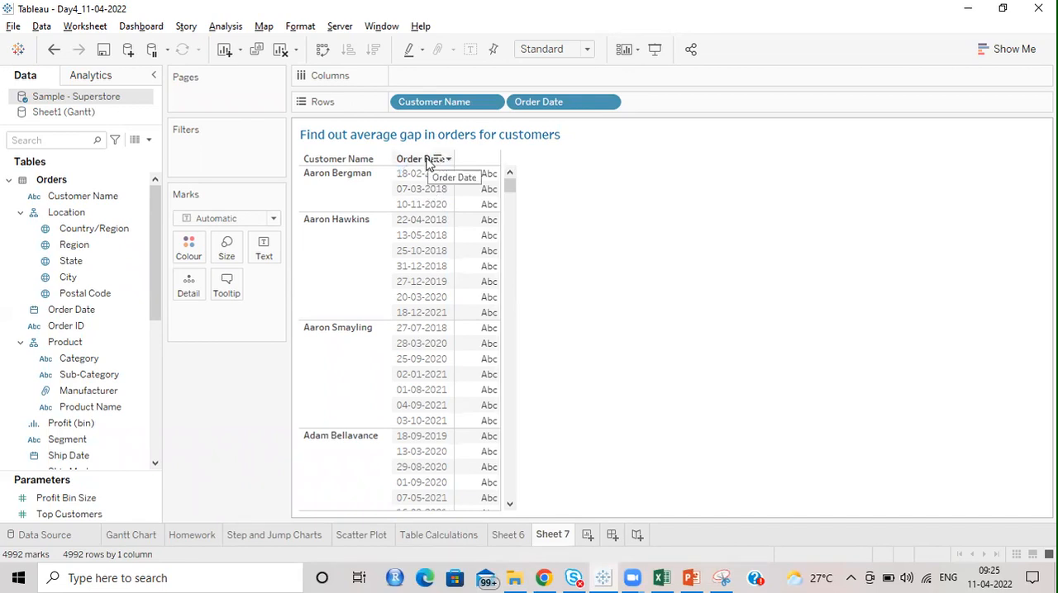
Step: Create a calculated field named "Next Order Date" and move its editor clear of the table's first rows
mouse_move(467, 179)
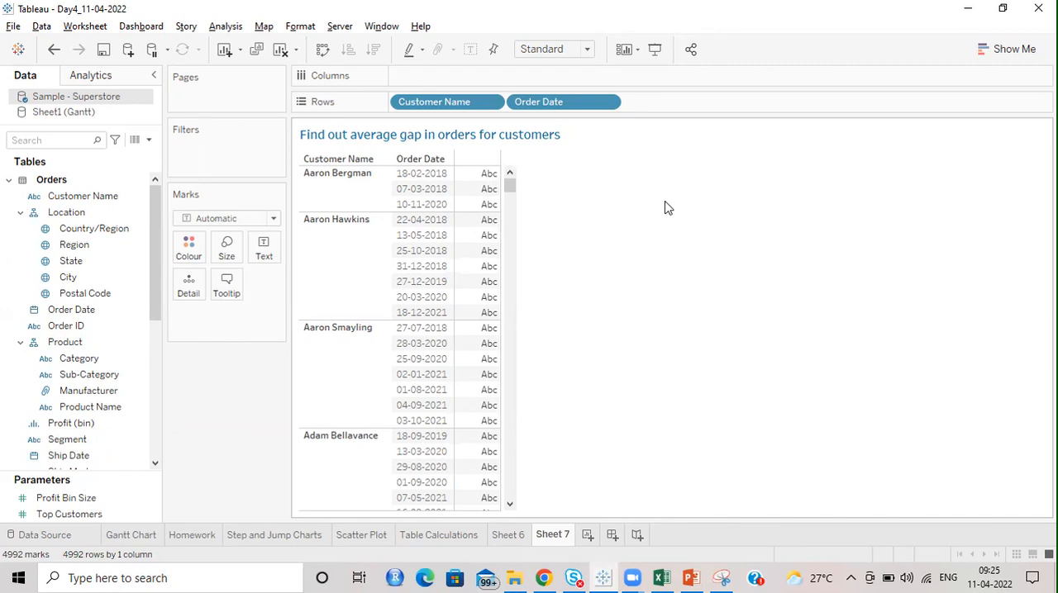
left_click(149, 139)
left_click(113, 157)
type("Next O")
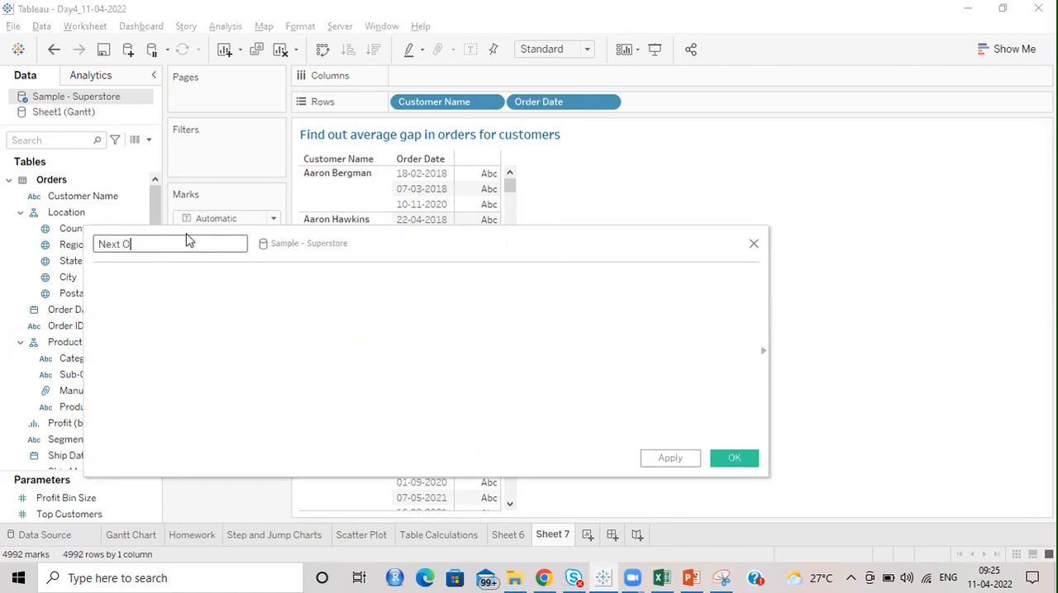
type("rder Datw")
key("Tab")
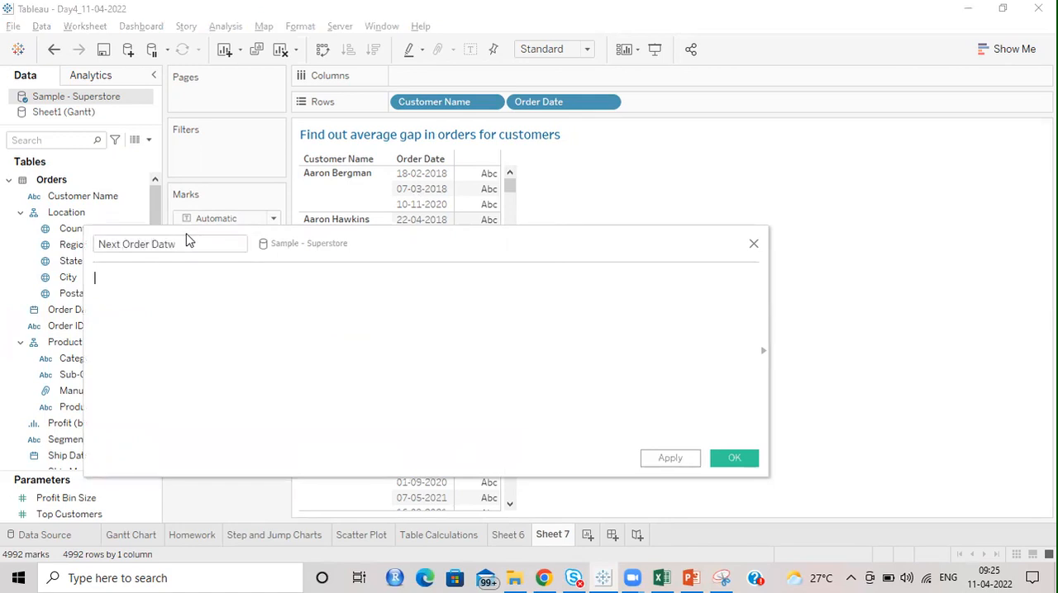
left_click(206, 244)
key("BackSpace")
type("e")
key("Tab")
left_click_drag(407, 244, 412, 291)
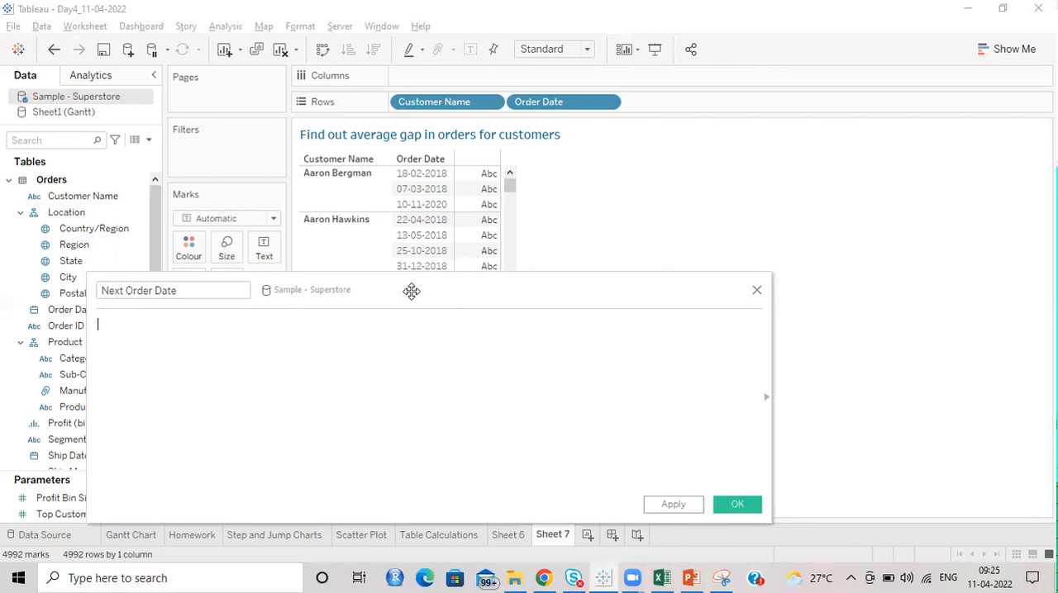
Step: Enter the formula LOOKUP([Order Date],1) for the Next Order Date field
type("LOOK")
key("Return")
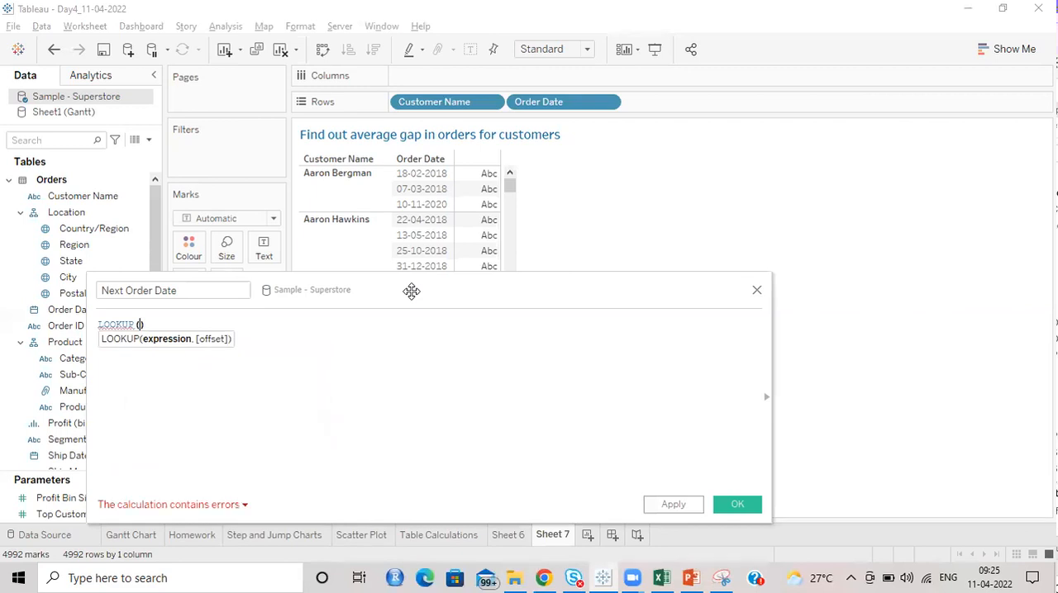
type("Or")
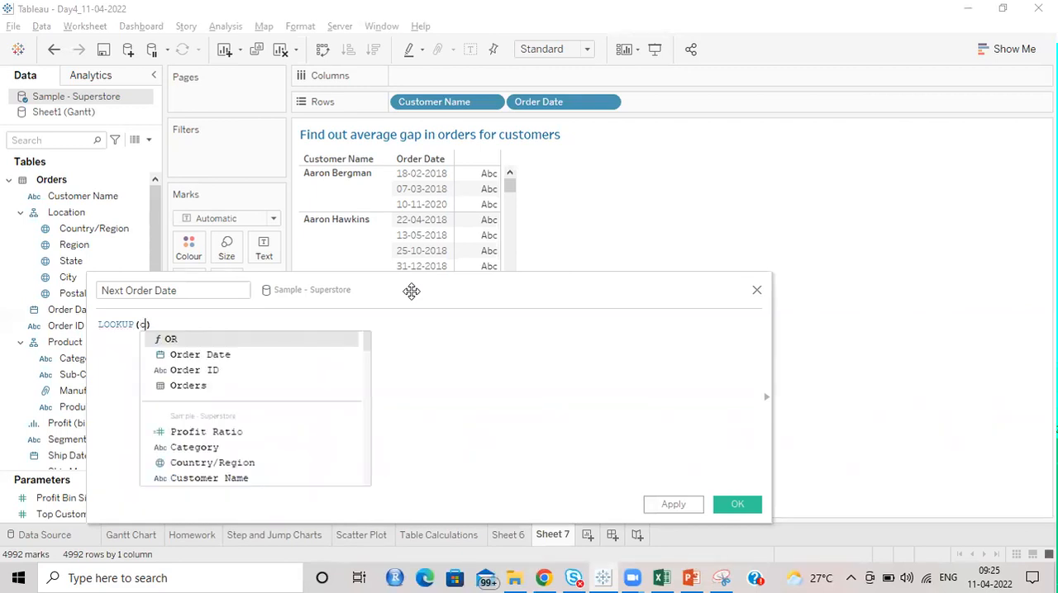
key("Down")
key("Return")
type(",1")
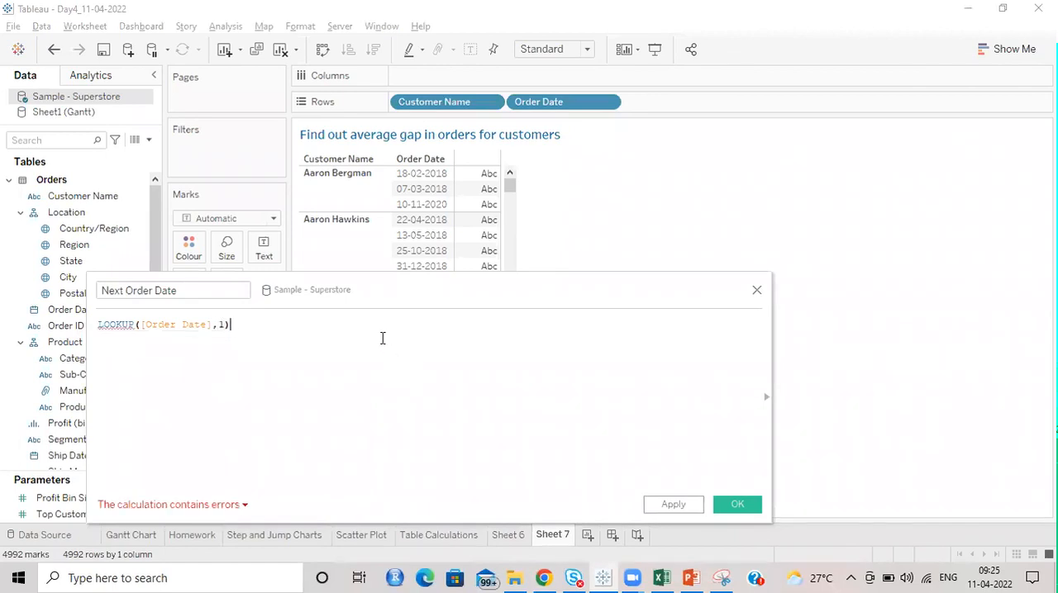
Step: Check the calculation error and wrap Order Date in MIN so the formula reads LOOKUP(MIN([Order Date]),1)
left_click(240, 505)
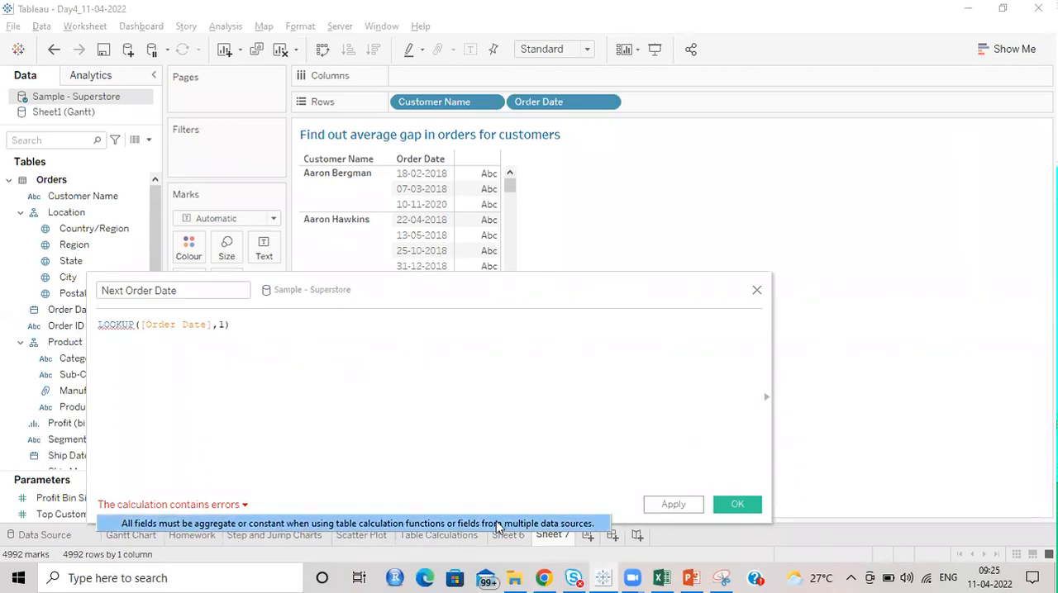
left_click(318, 390)
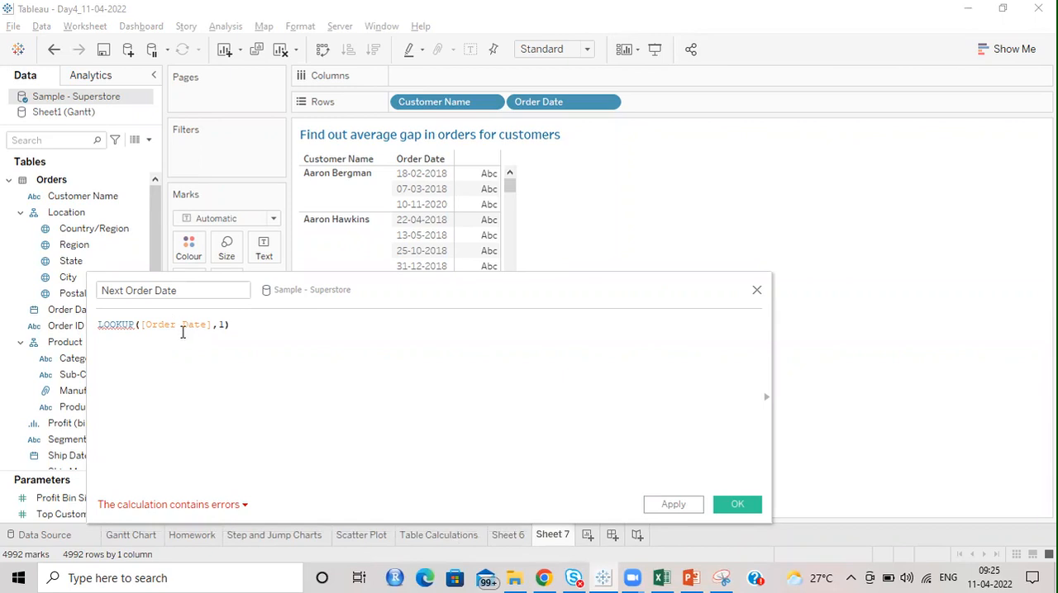
left_click(142, 324)
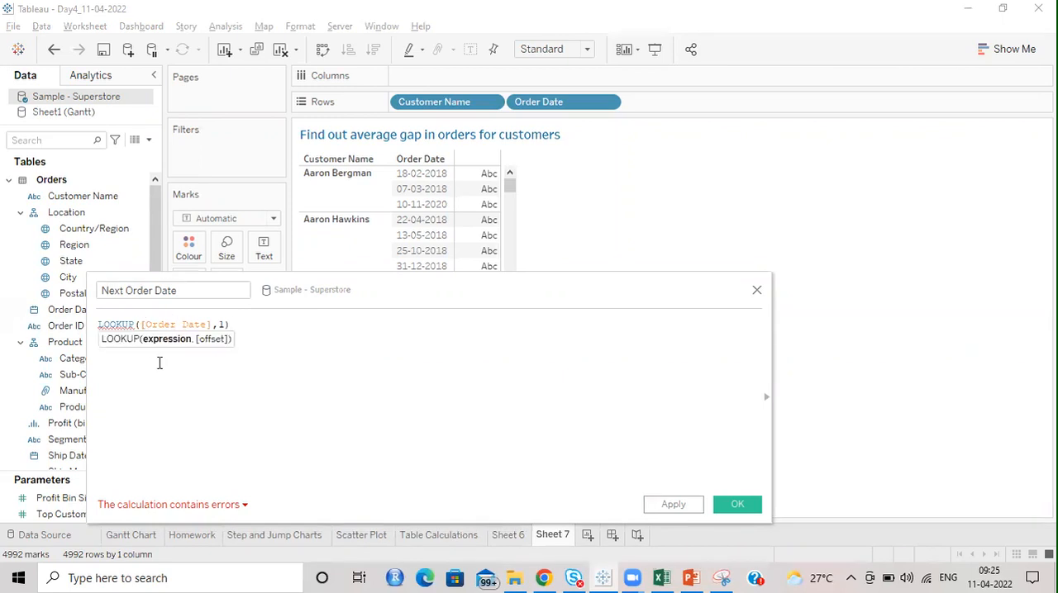
type("MIN(")
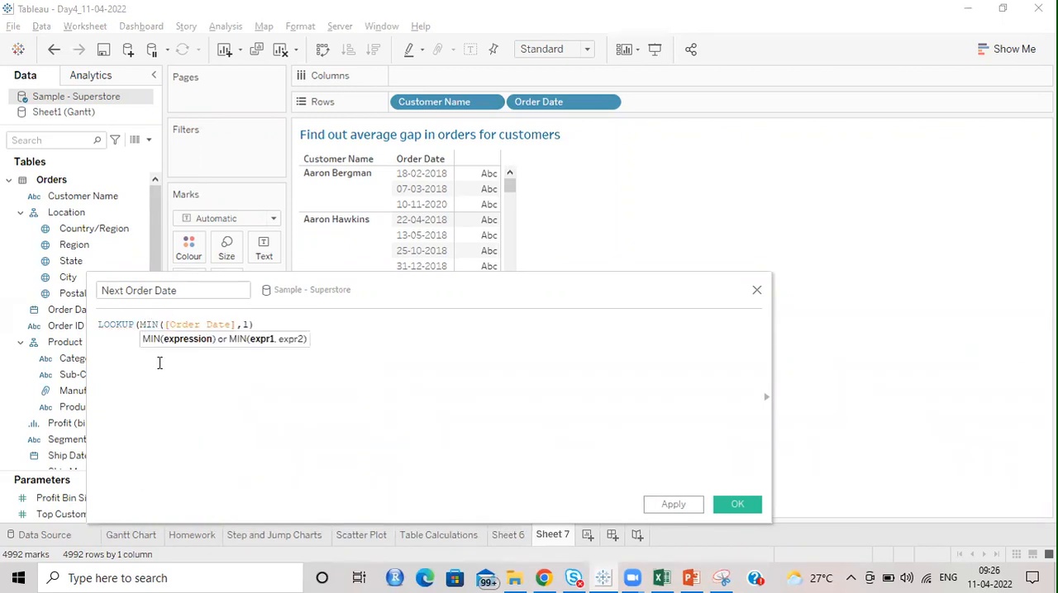
key("Right")
key("Right")
key("Right")
key("Right")
key("Right")
key("Right")
key("Right")
key("Right")
key("Right")
key("Right")
key("Right")
key("Right")
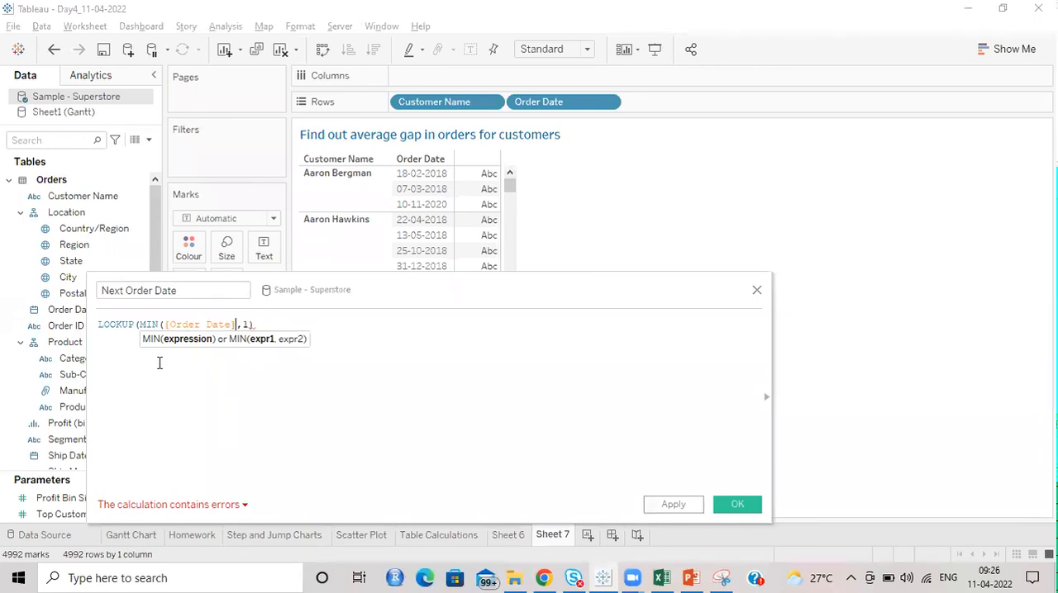
type(")")
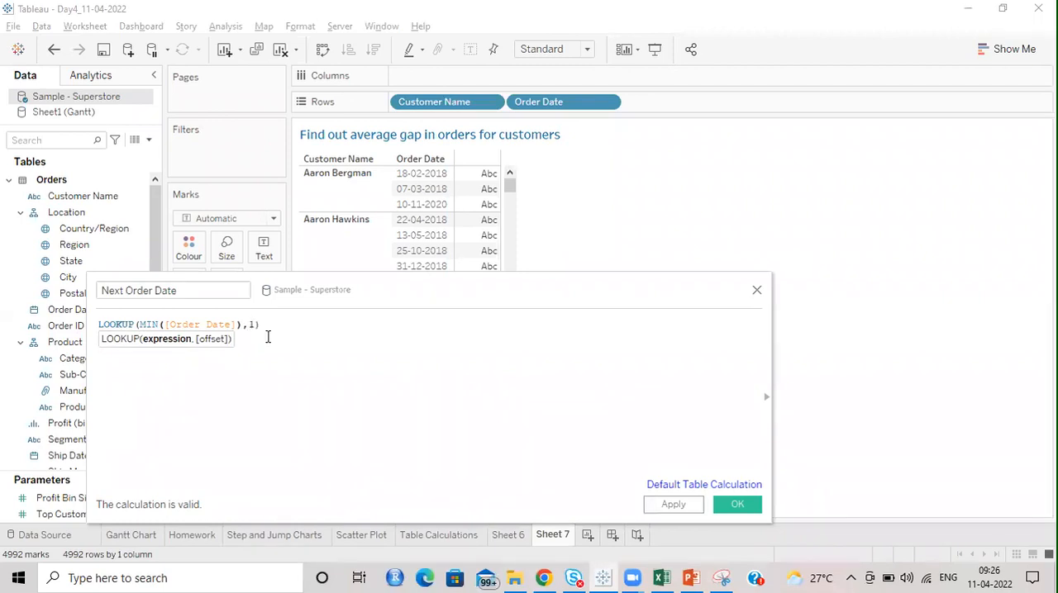
Step: Save the Next Order Date calculation and add the field to the rows after Order Date
left_click(727, 505)
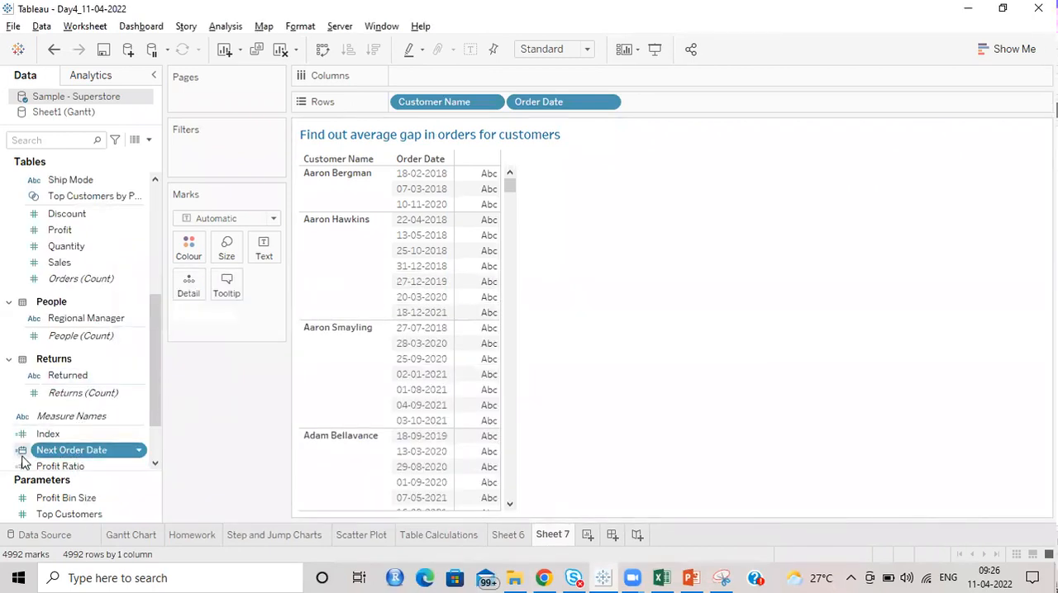
left_click_drag(62, 456, 686, 103)
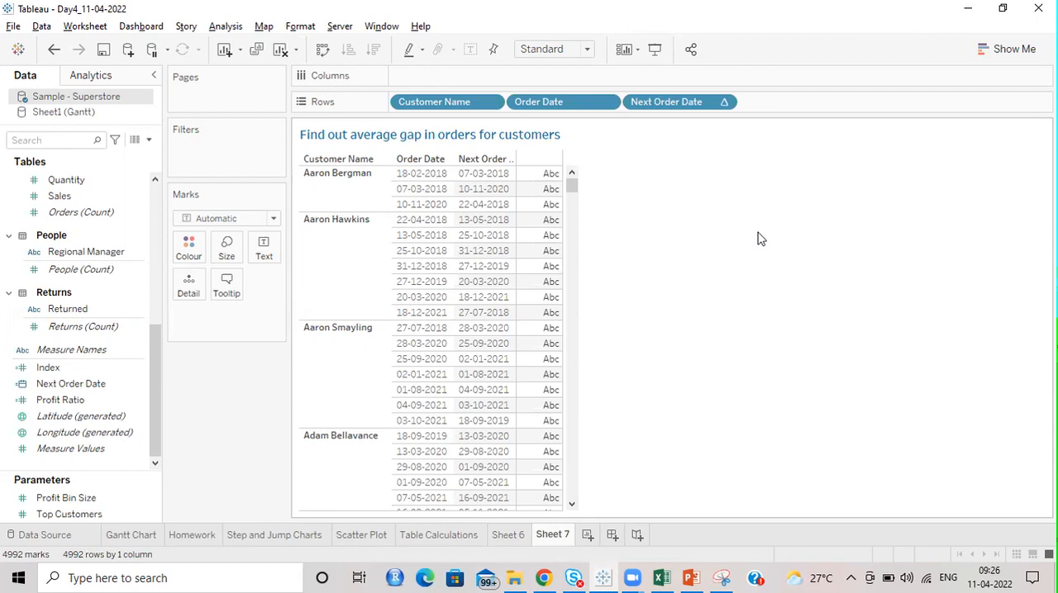
Step: Review the Compute Using options of the Index field on Sheet 6, and return to Sheet 7
left_click(508, 535)
left_click(272, 319)
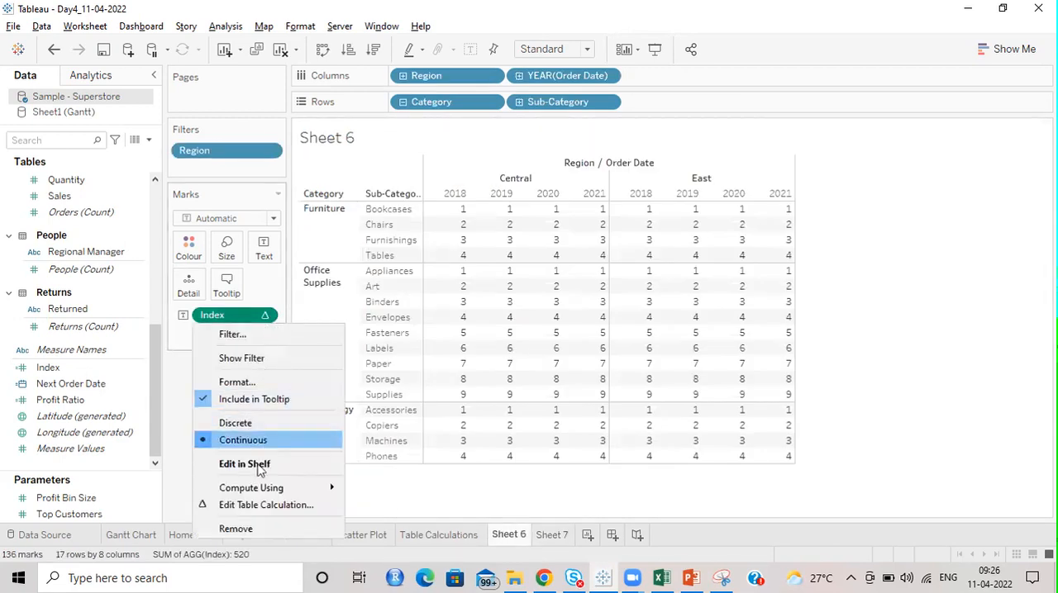
mouse_move(276, 488)
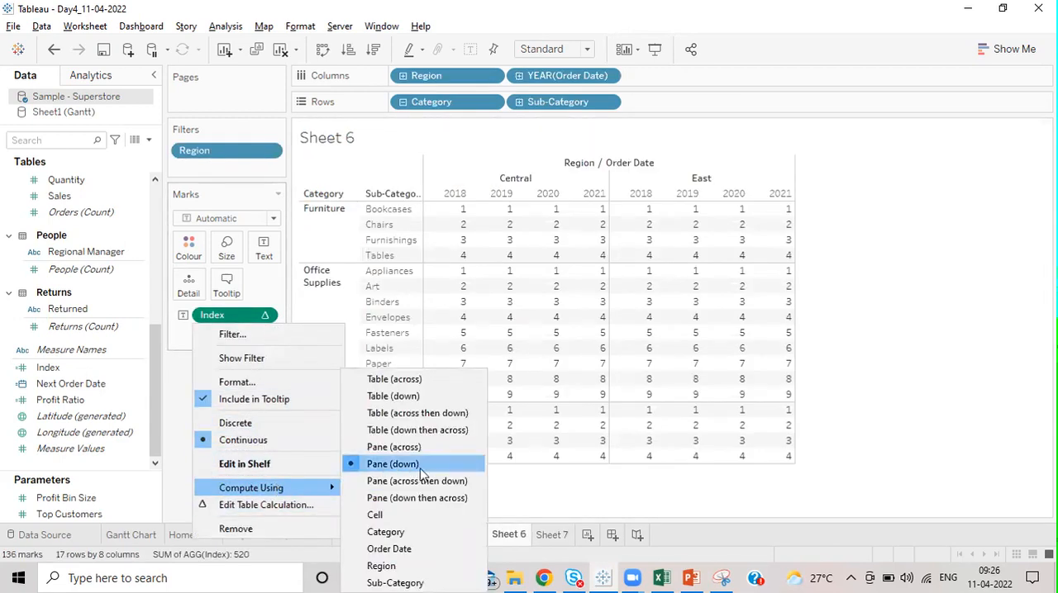
left_click(410, 413)
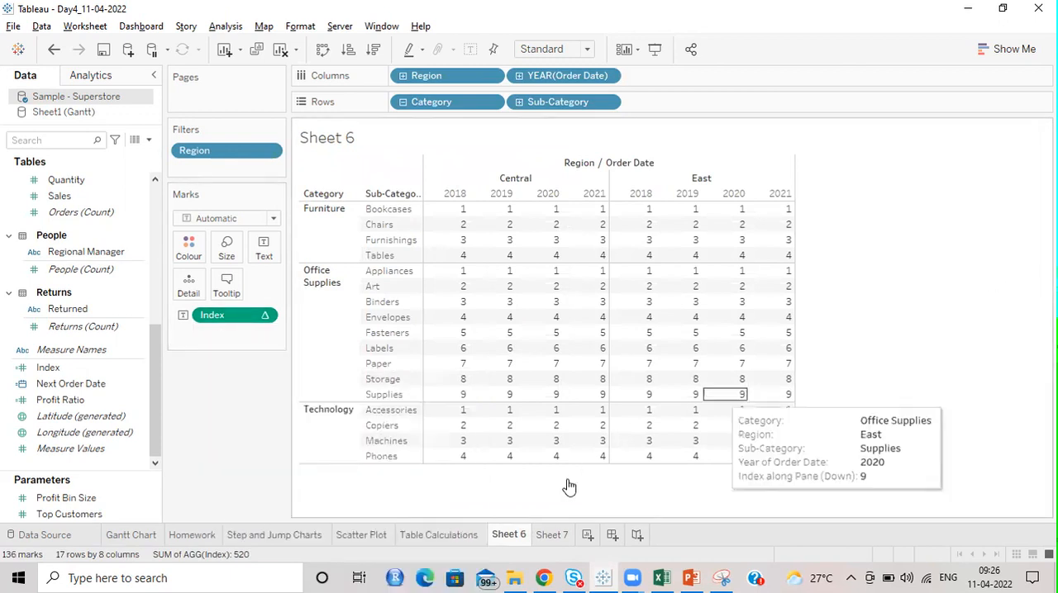
left_click(552, 534)
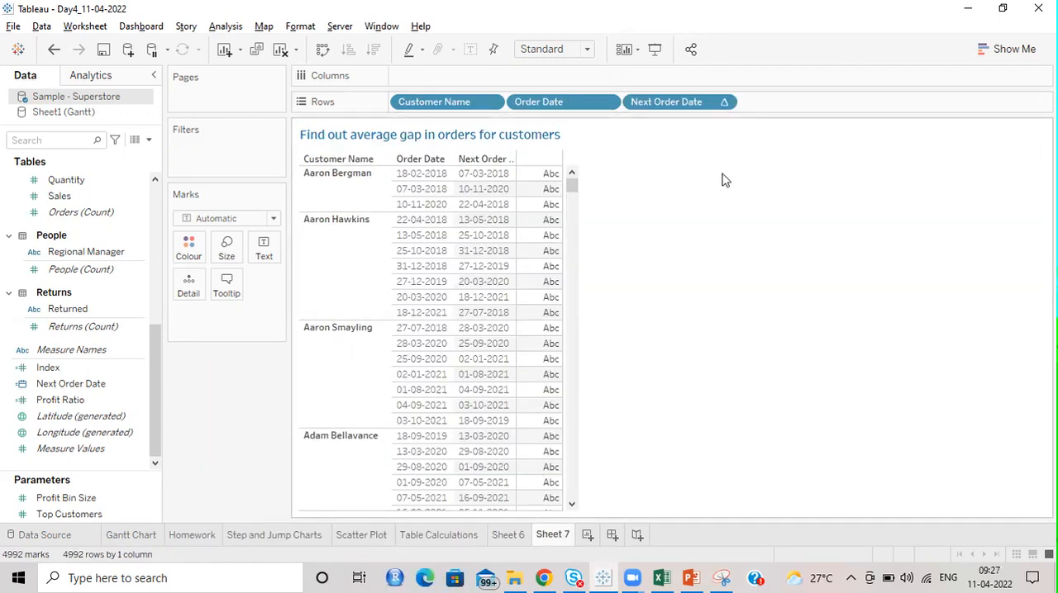
Step: Set the Next Order Date table calculation to Specific Dimensions with Customer Name and Order Date, restarting every Customer Name
left_click(724, 104)
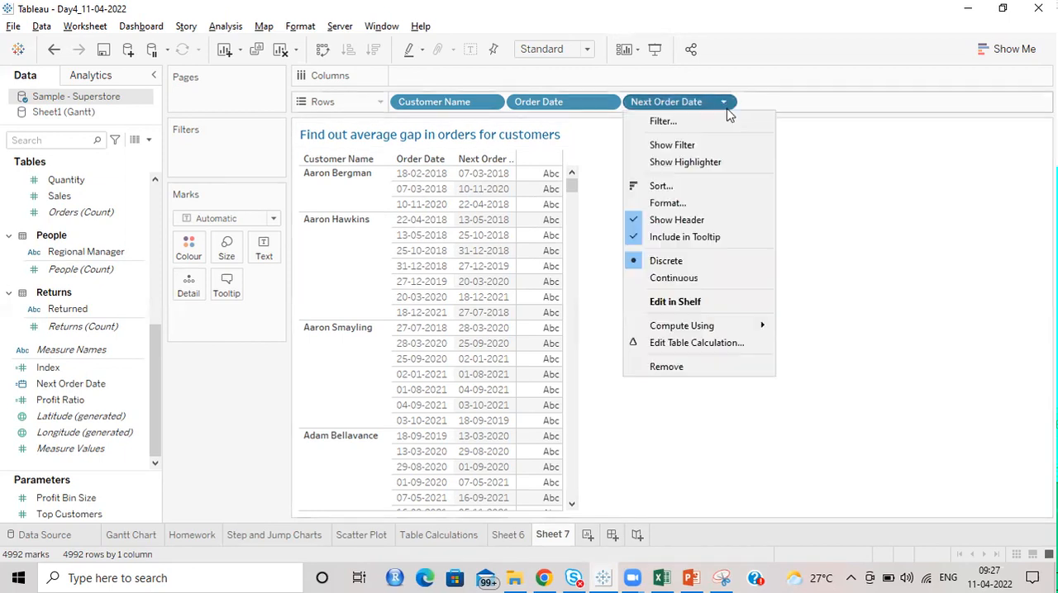
left_click(699, 343)
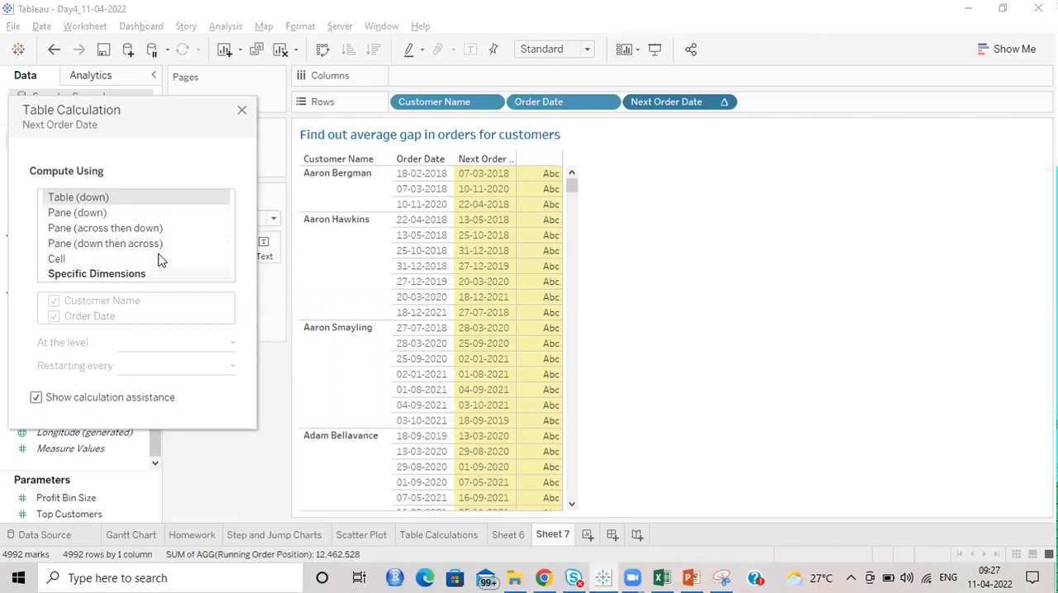
left_click(99, 273)
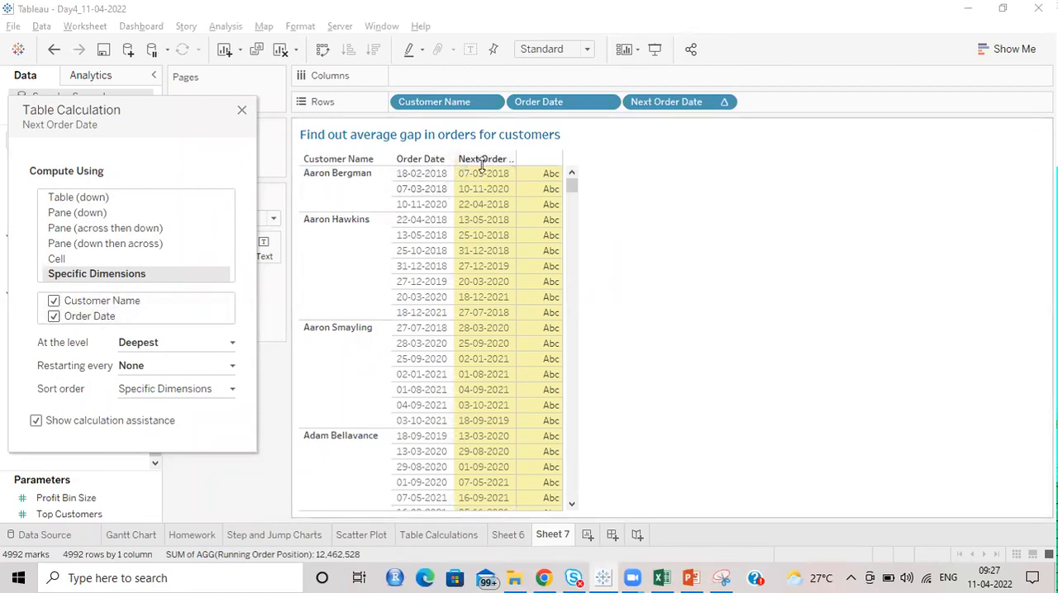
left_click(166, 372)
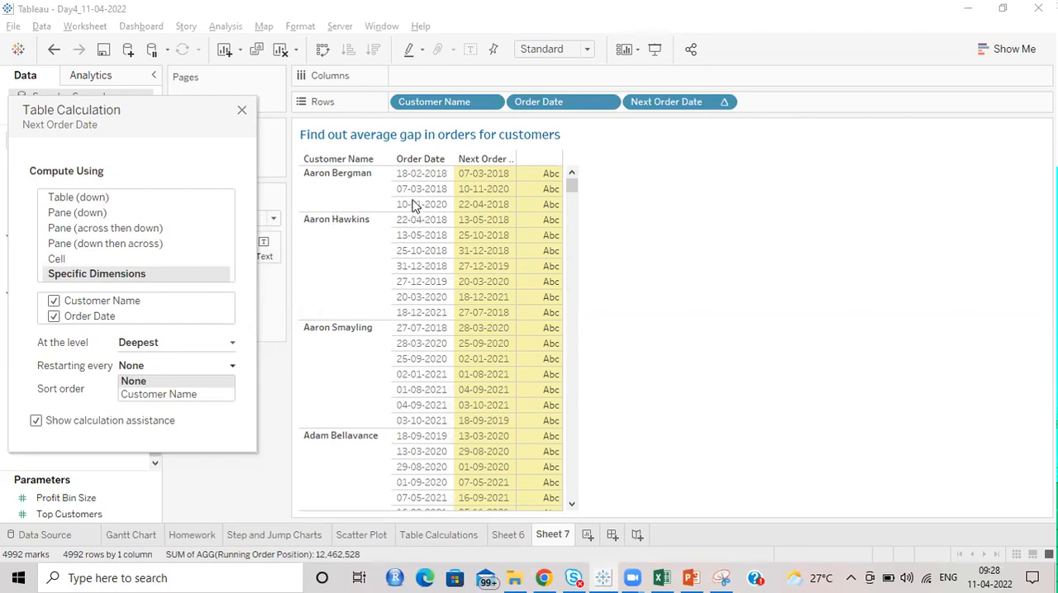
left_click(196, 394)
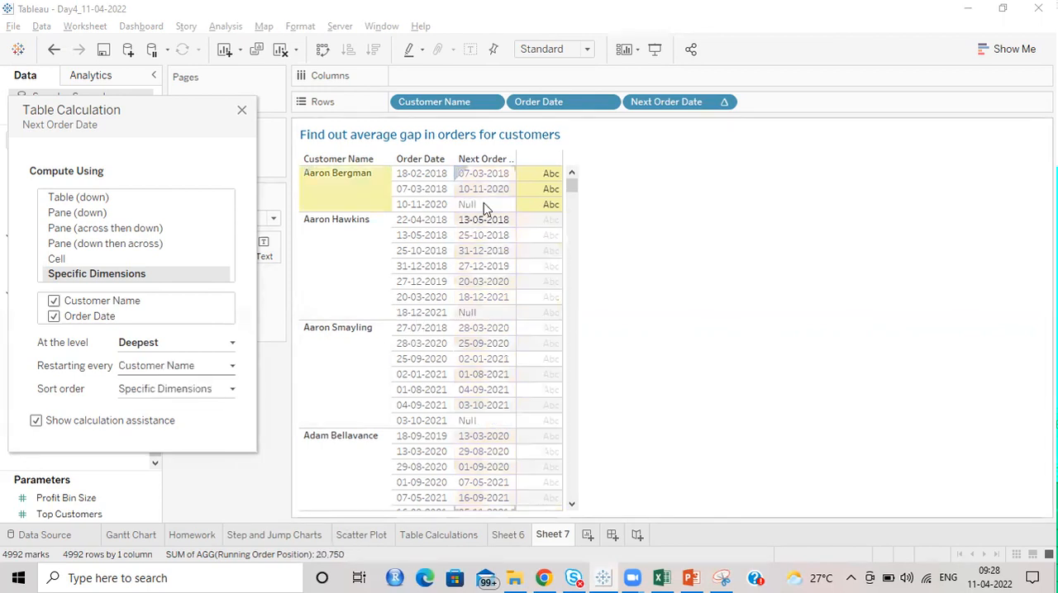
left_click(242, 112)
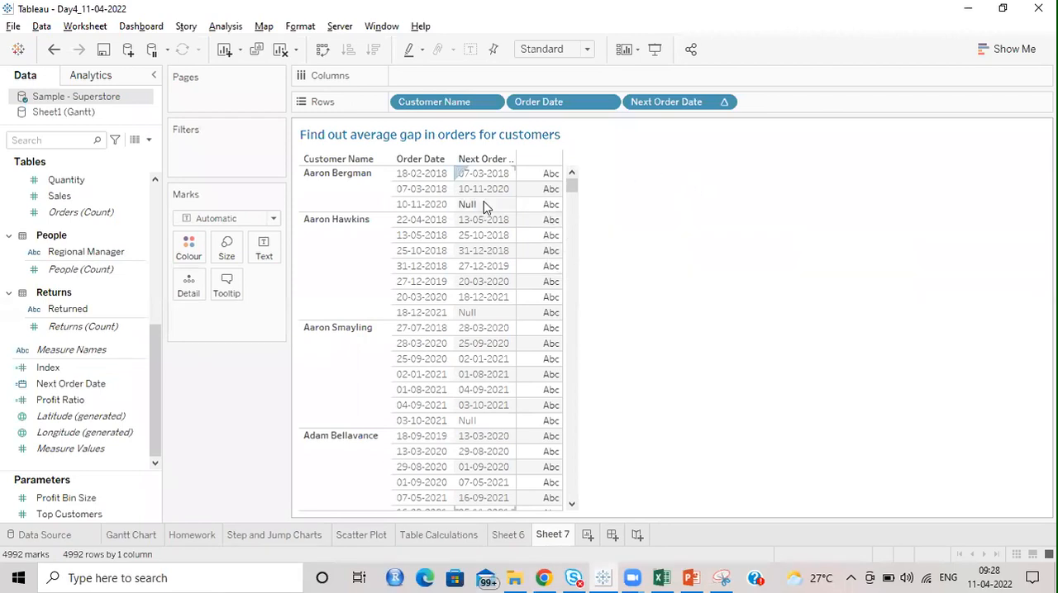
Step: Create a new calculated field named Gap in the Sample - Superstore data source
left_click(149, 140)
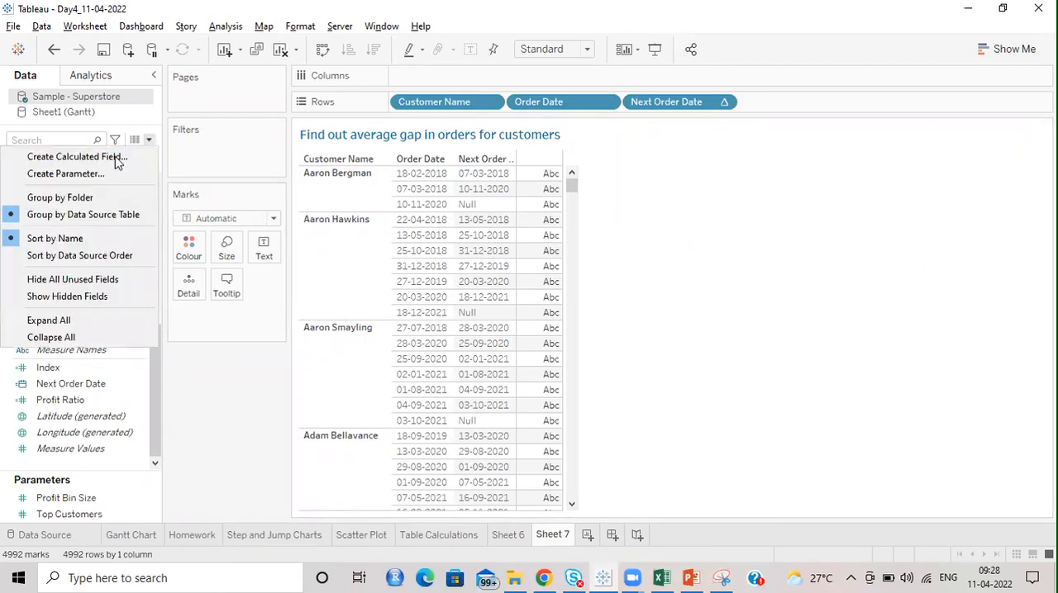
left_click(86, 159)
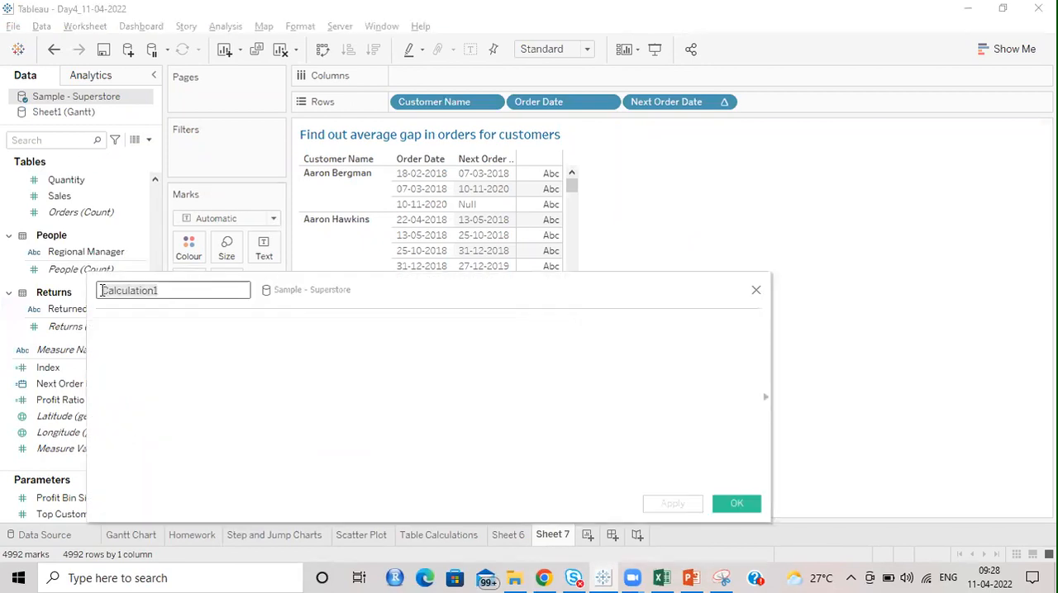
type("Da")
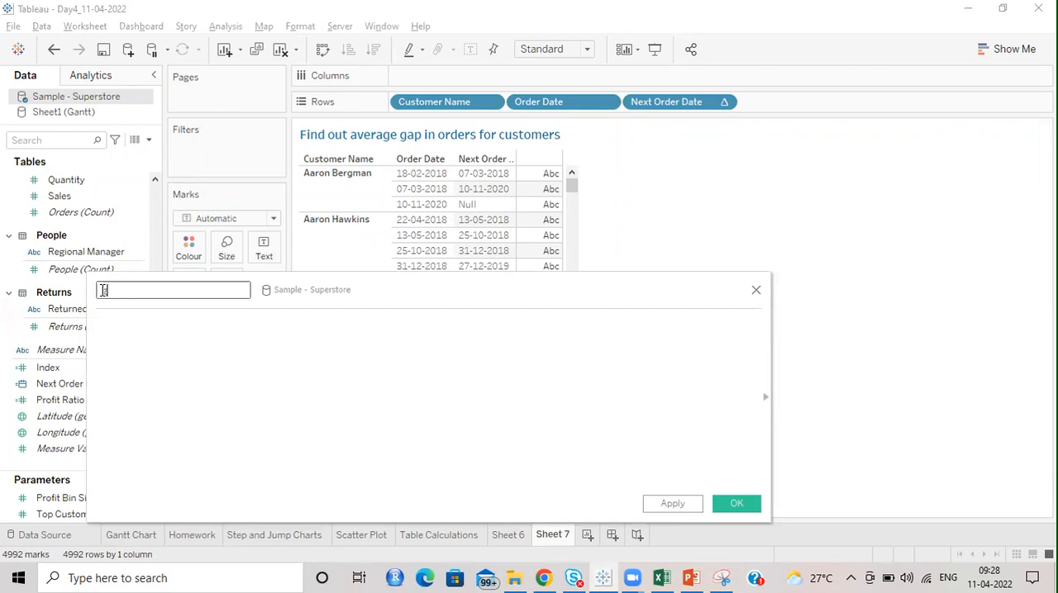
left_click(227, 383)
left_click(108, 295)
type("G")
key("Tab")
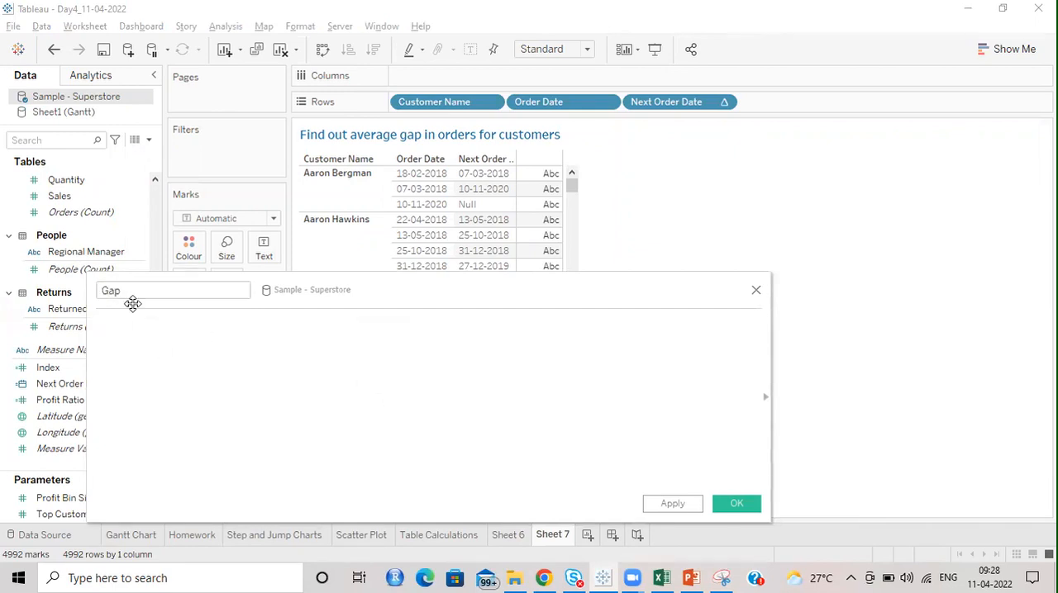
Step: Enter the Gap formula DATEDIFF('day',[Order Date],[Next Order Date])
type("DATE")
key("Down")
key("Down")
key("Return")
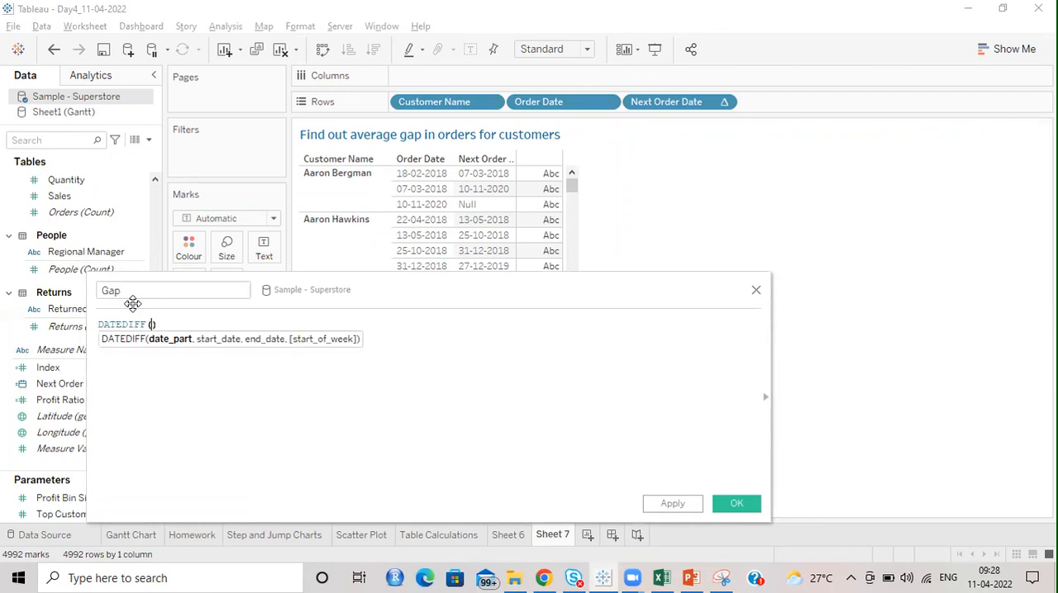
type("'day',")
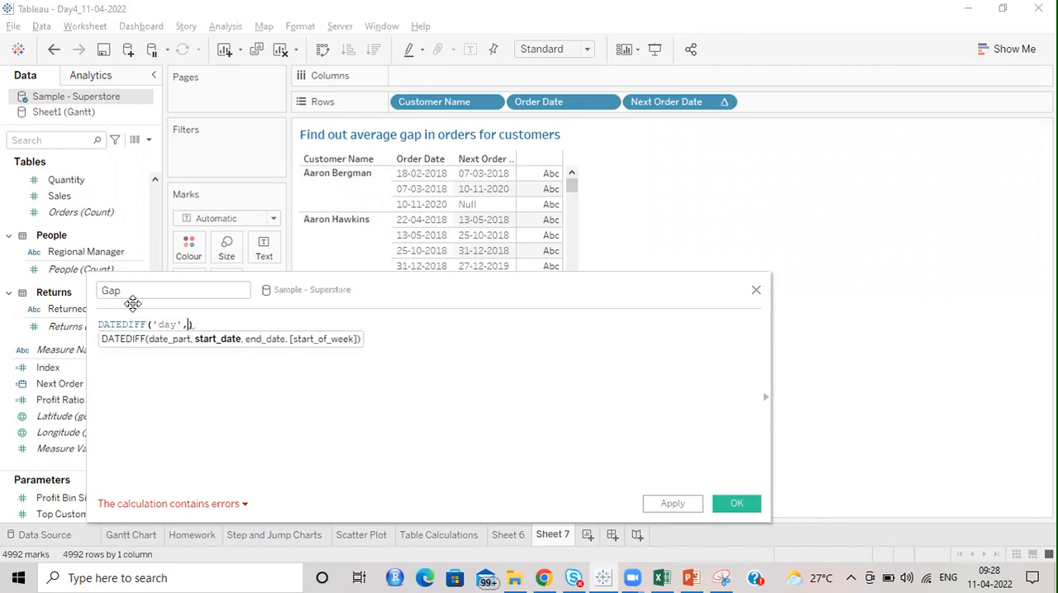
type("or")
key("Down")
key("Return")
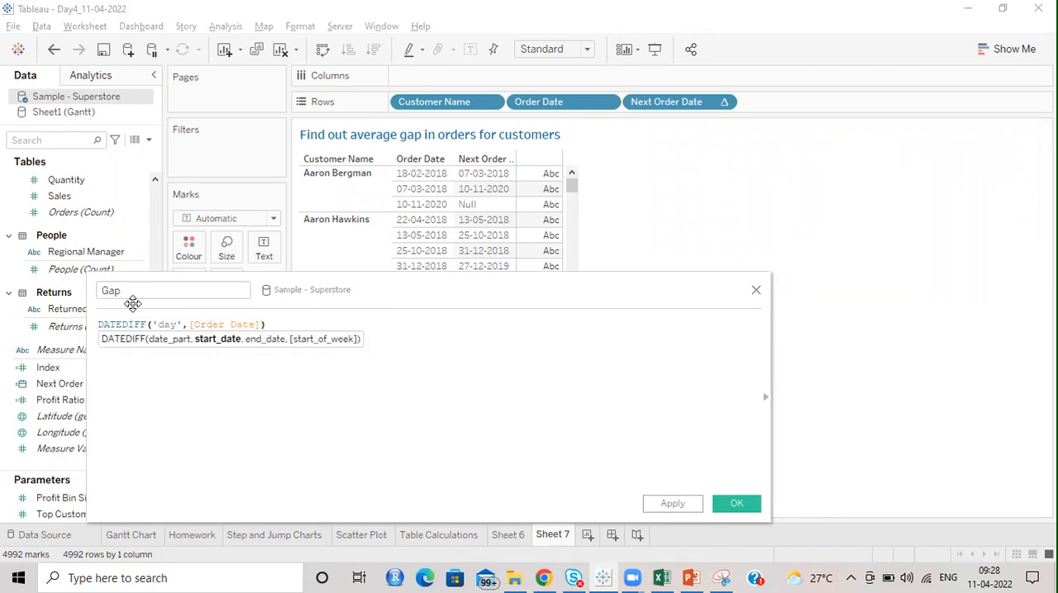
type(",")
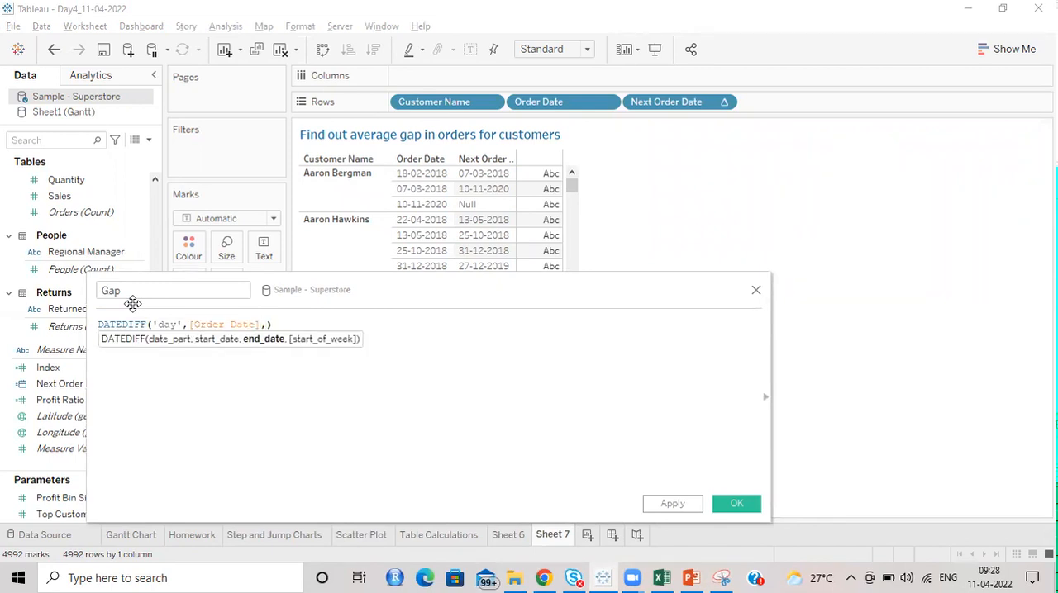
type("nex")
key("Return")
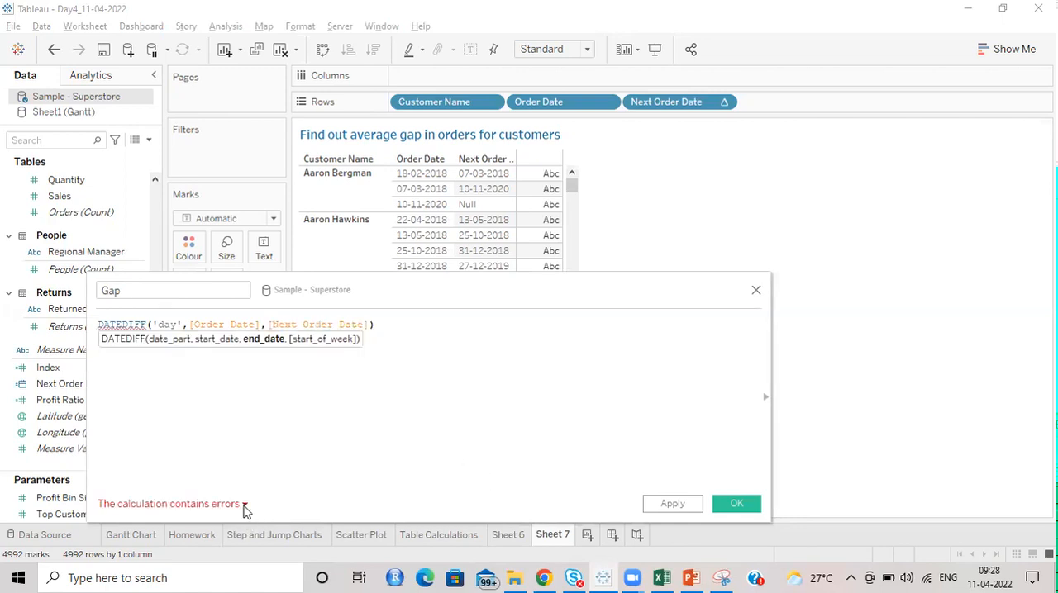
Step: Check the Gap formula's error and compare the definitions of the Order Date and Next Order Date arguments
left_click(244, 505)
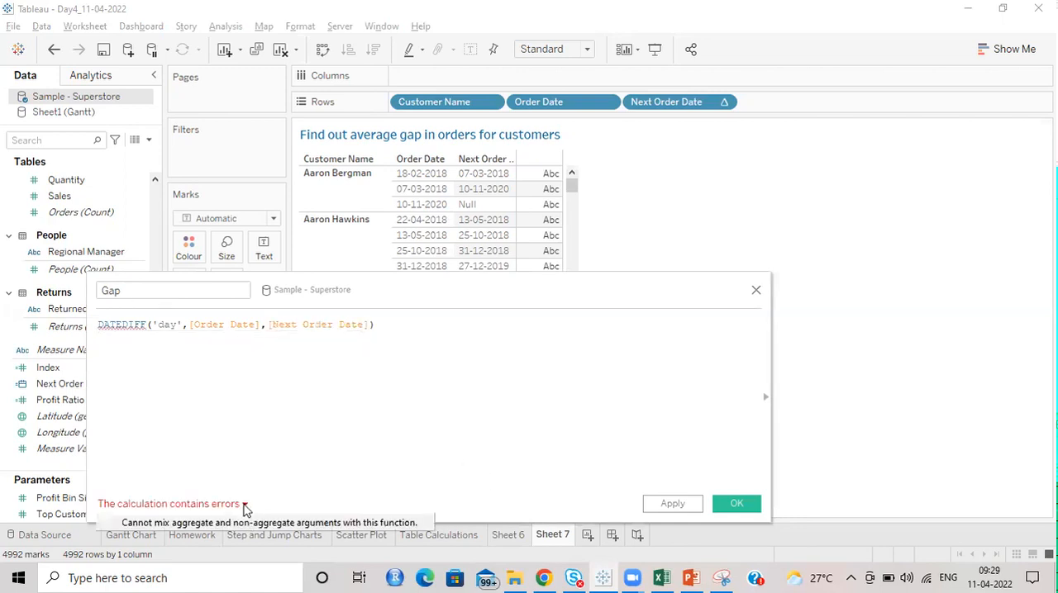
left_click(770, 342)
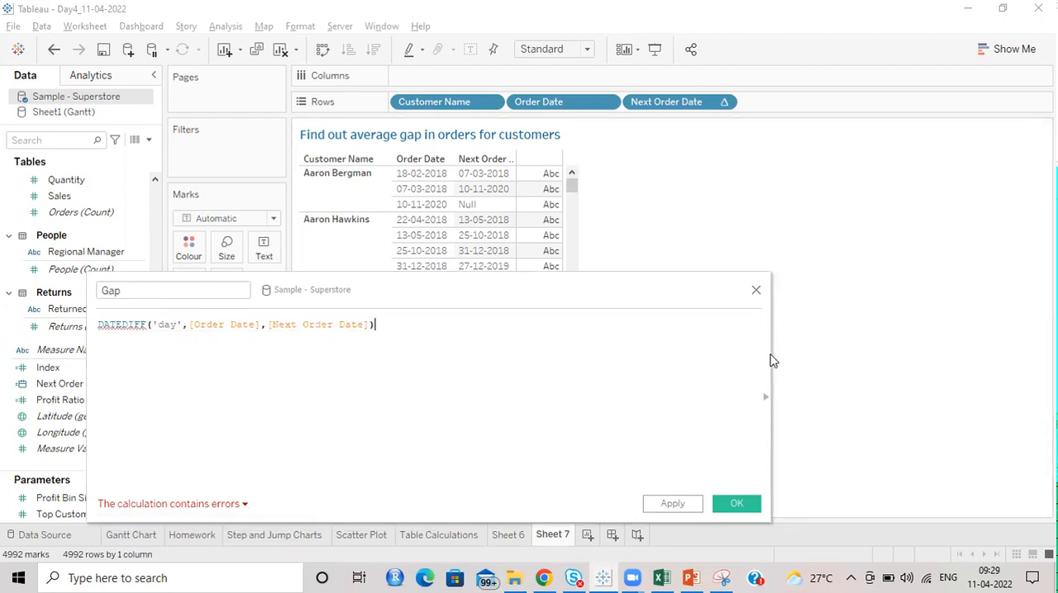
left_click_drag(770, 353, 555, 358)
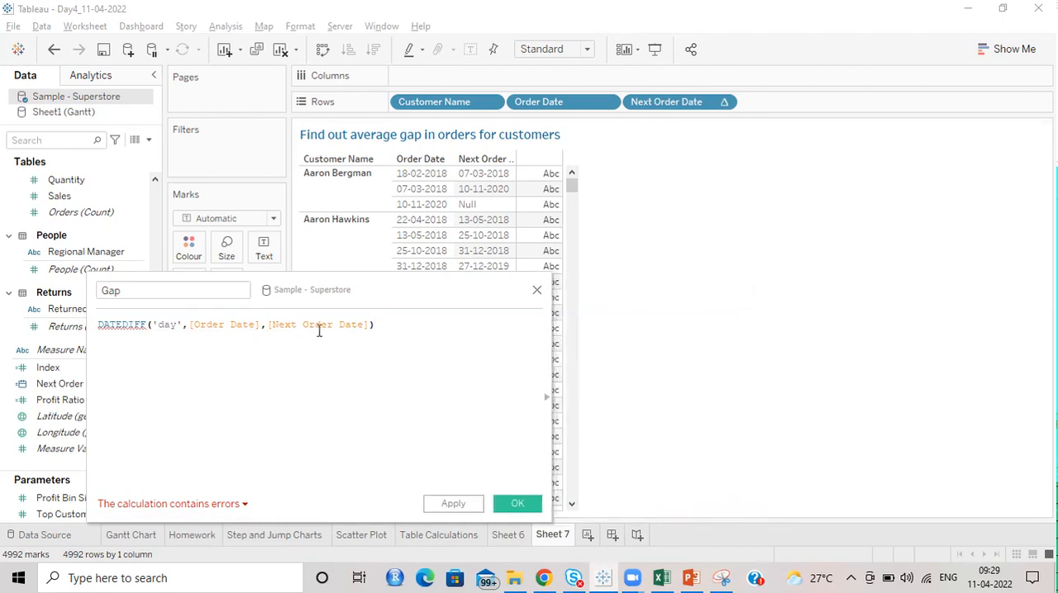
left_click(317, 324)
left_click(547, 397)
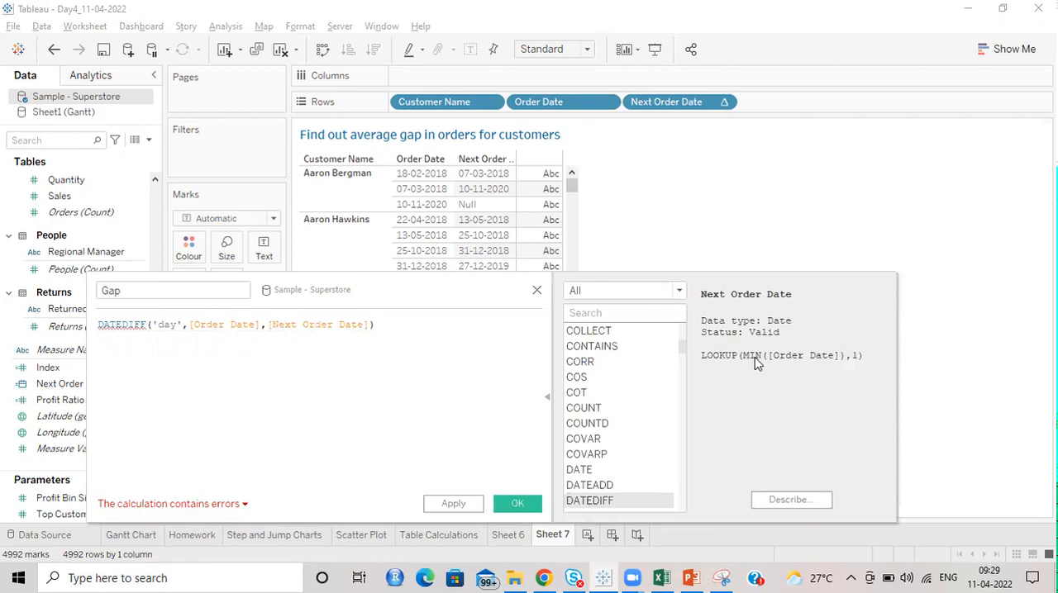
left_click(336, 326)
left_click(229, 324)
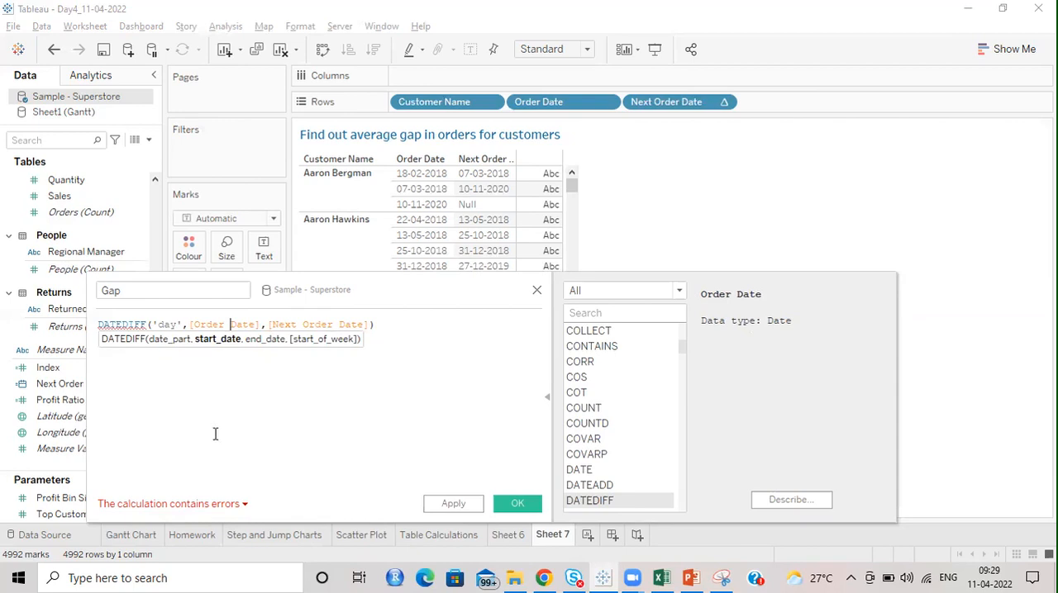
left_click(302, 324)
left_click(253, 326)
left_click(330, 327)
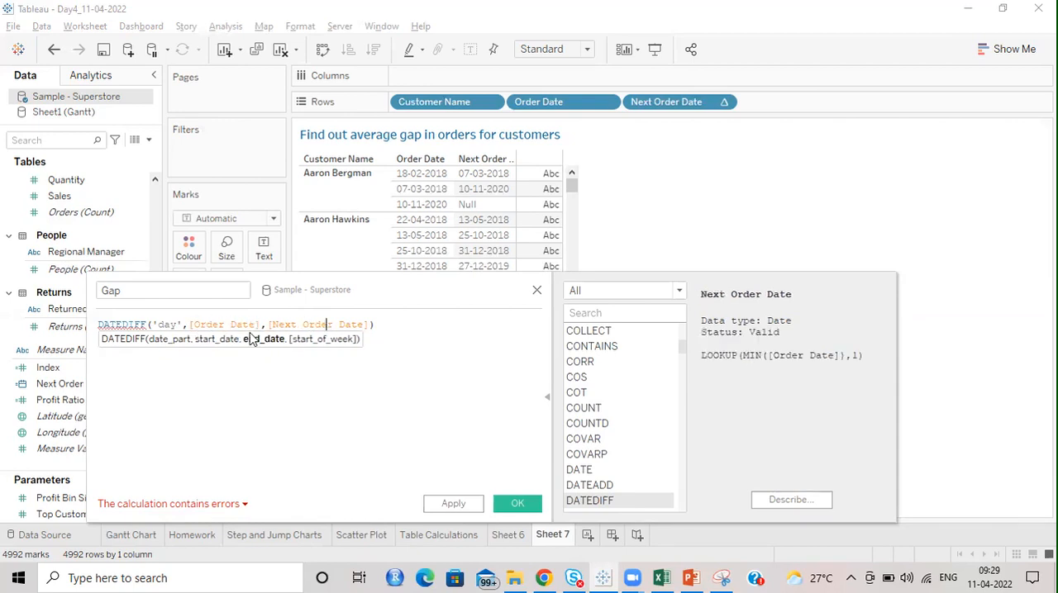
Step: Wrap Order Date in MIN so the formula reads DATEDIFF('day',MIN([Order Date]),[Next Order Date])
left_click(190, 326)
type("MIN)")
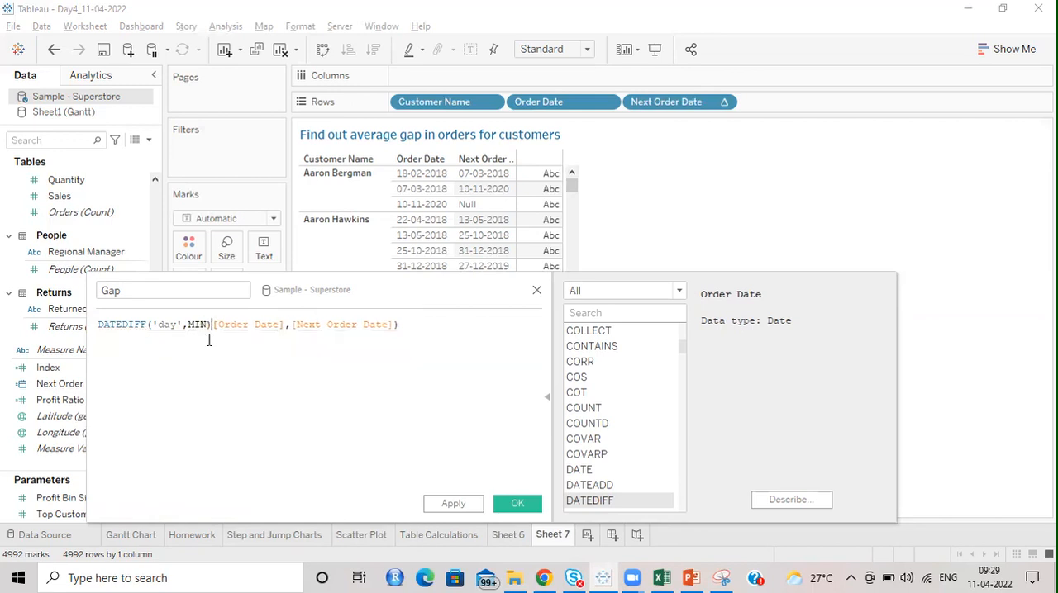
key("BackSpace")
type("(")
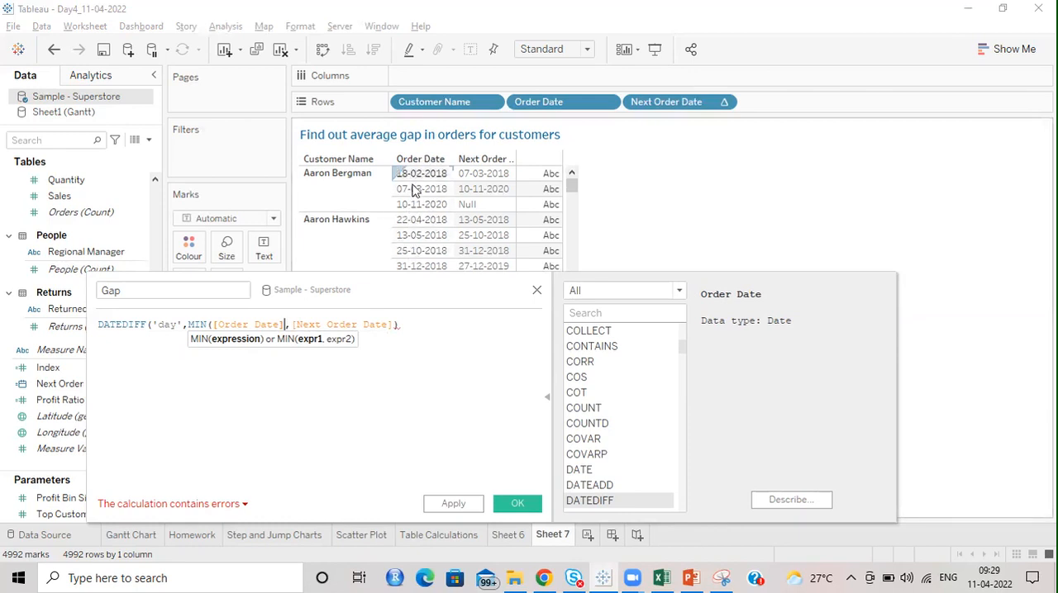
left_click(286, 325)
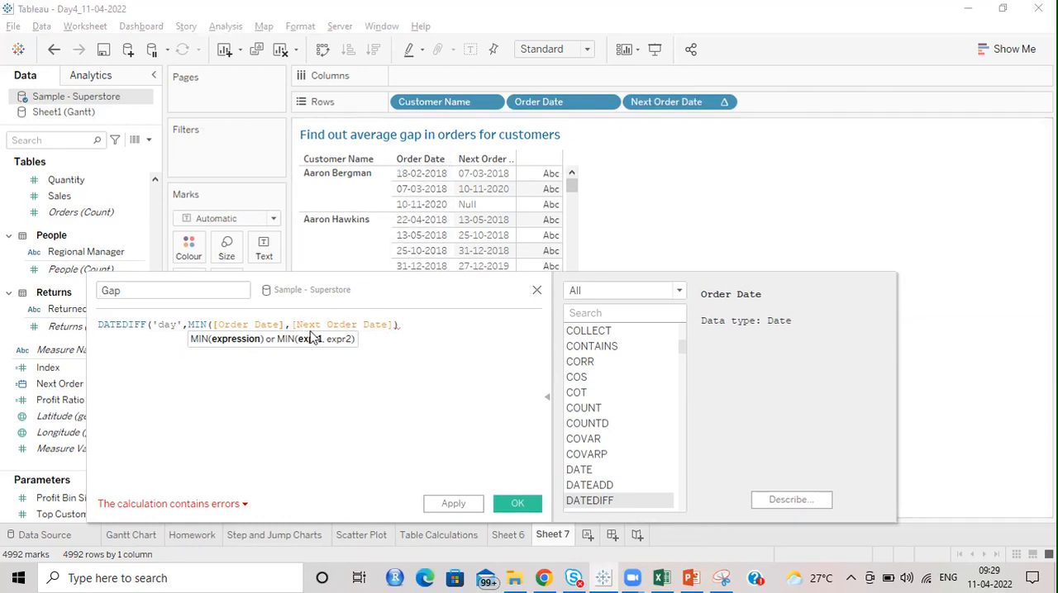
type(")")
Step: Review the MIN([Order Date]) argument against the order dates in the view and save the Gap calculation
left_click_drag(422, 291, 417, 346)
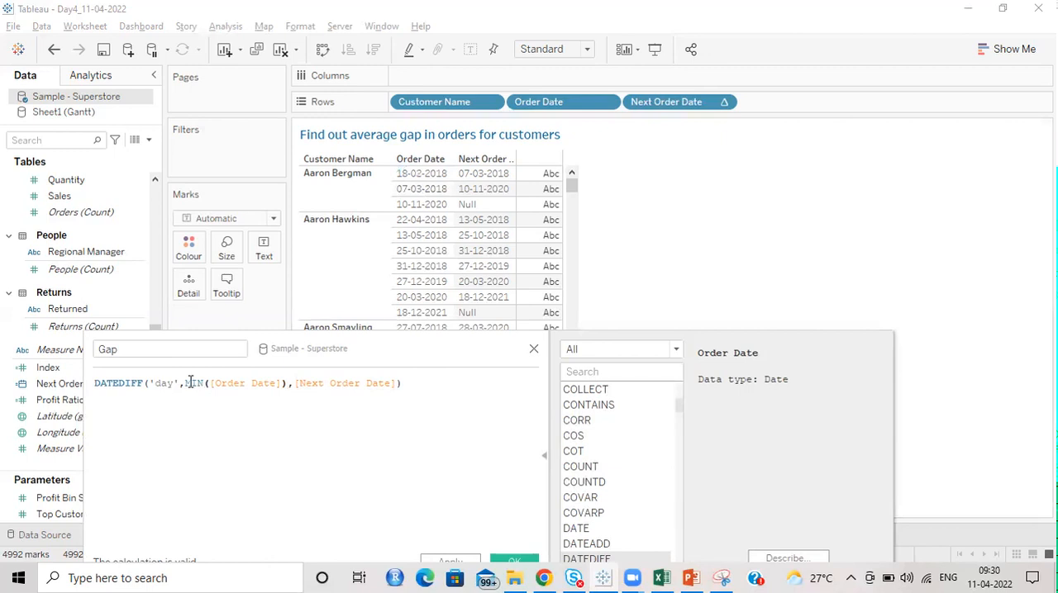
left_click_drag(186, 383, 285, 383)
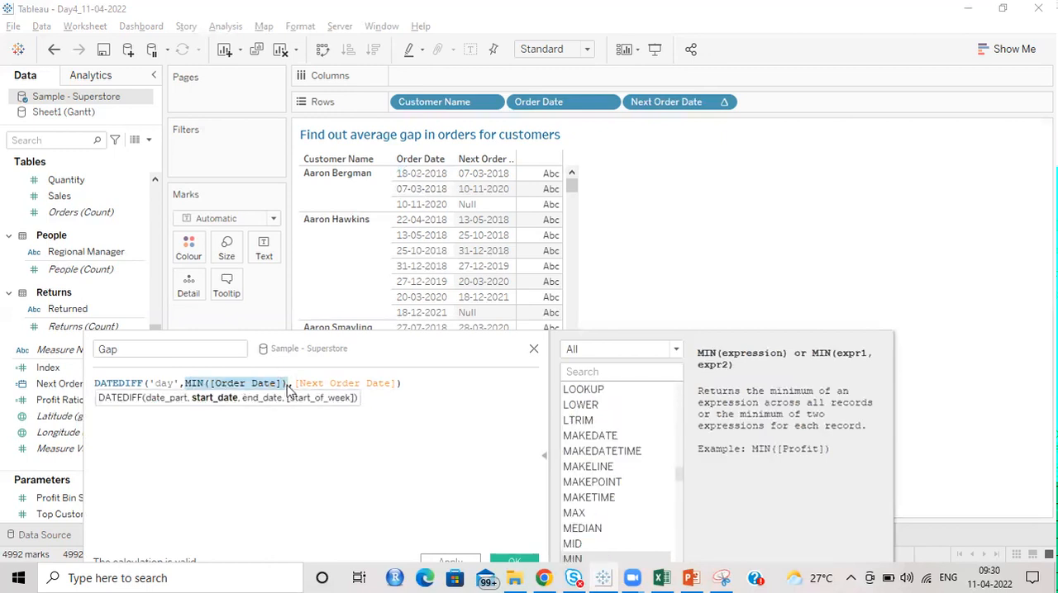
double_click(197, 384)
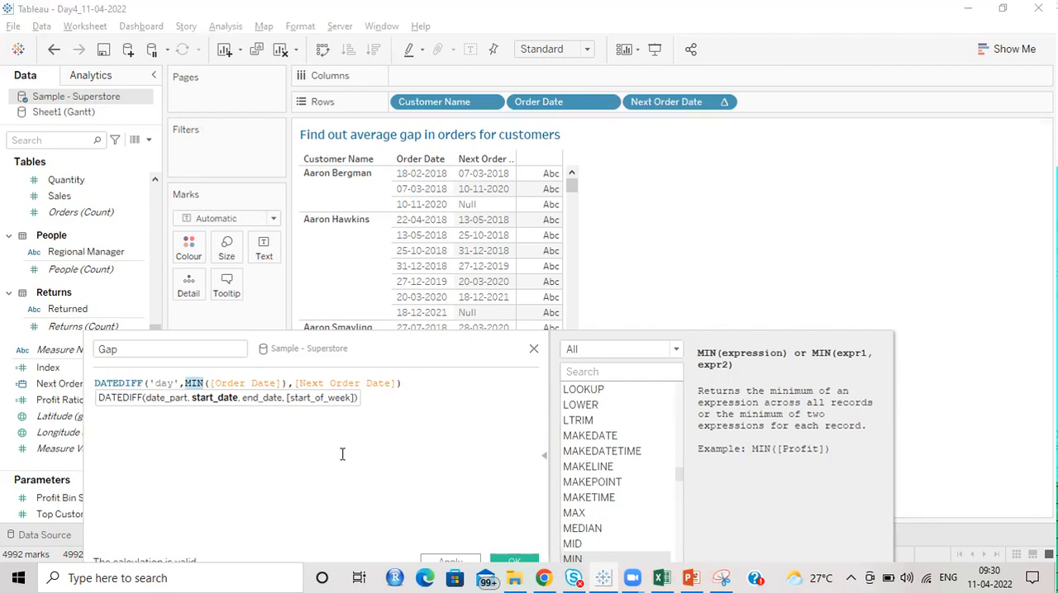
left_click(429, 378)
left_click_drag(411, 353, 430, 327)
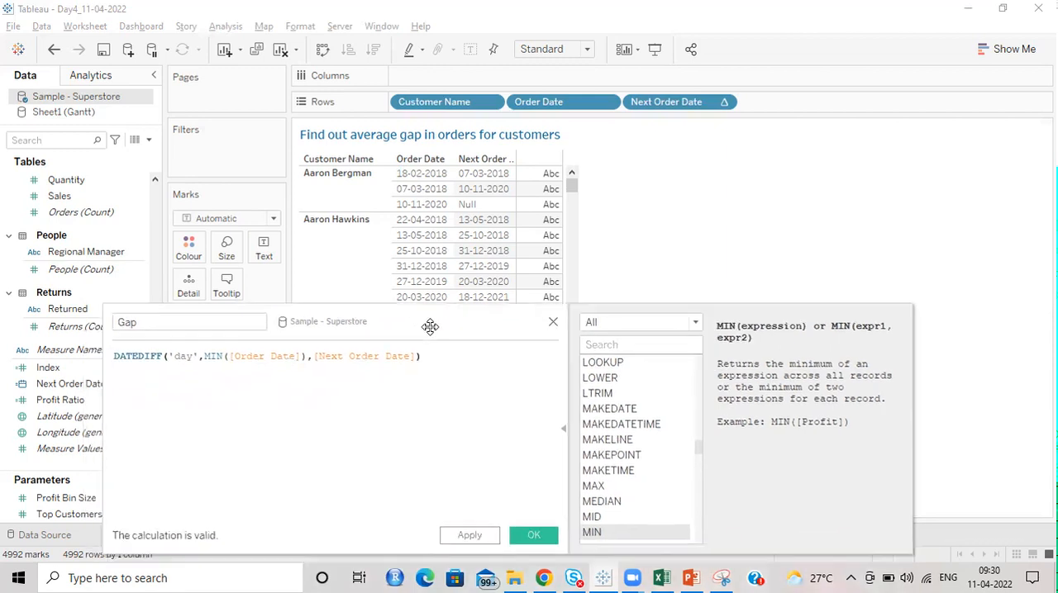
left_click(533, 536)
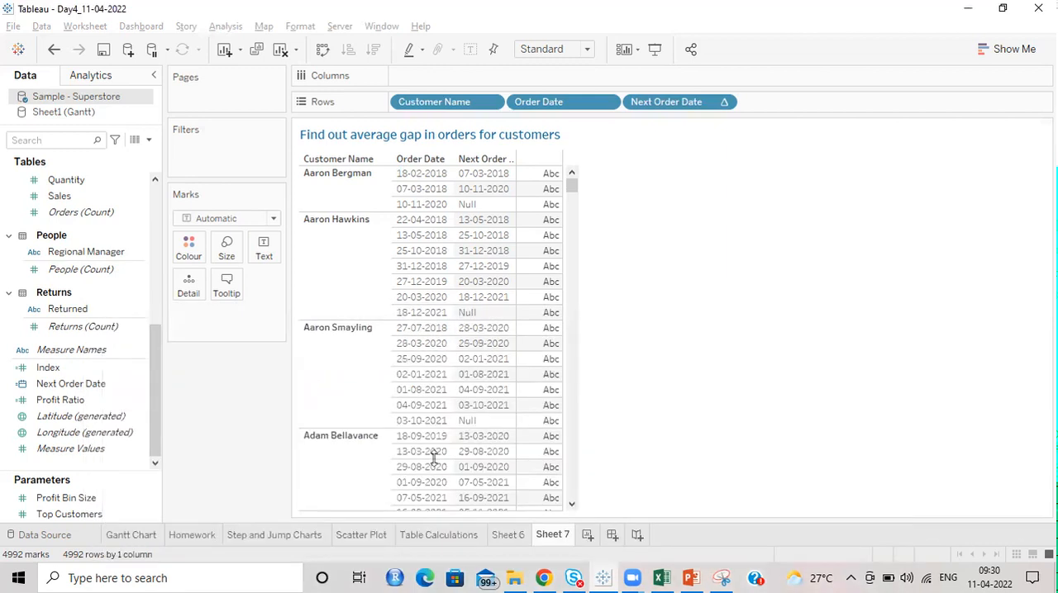
Step: Add Gap to the columns as a bar chart with mark labels shown
left_click_drag(56, 370, 428, 76)
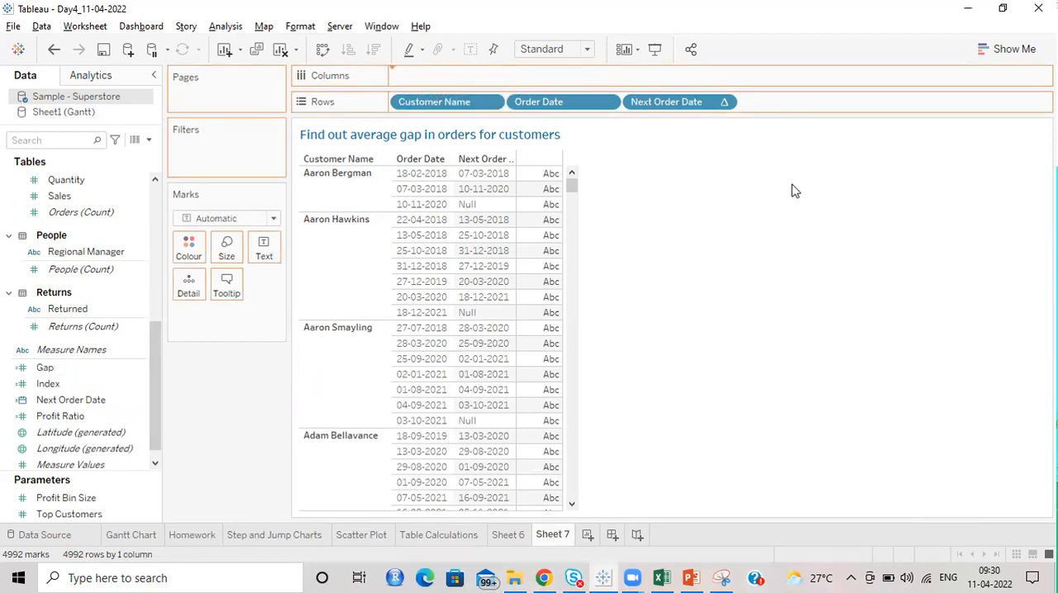
left_click(273, 219)
left_click(238, 251)
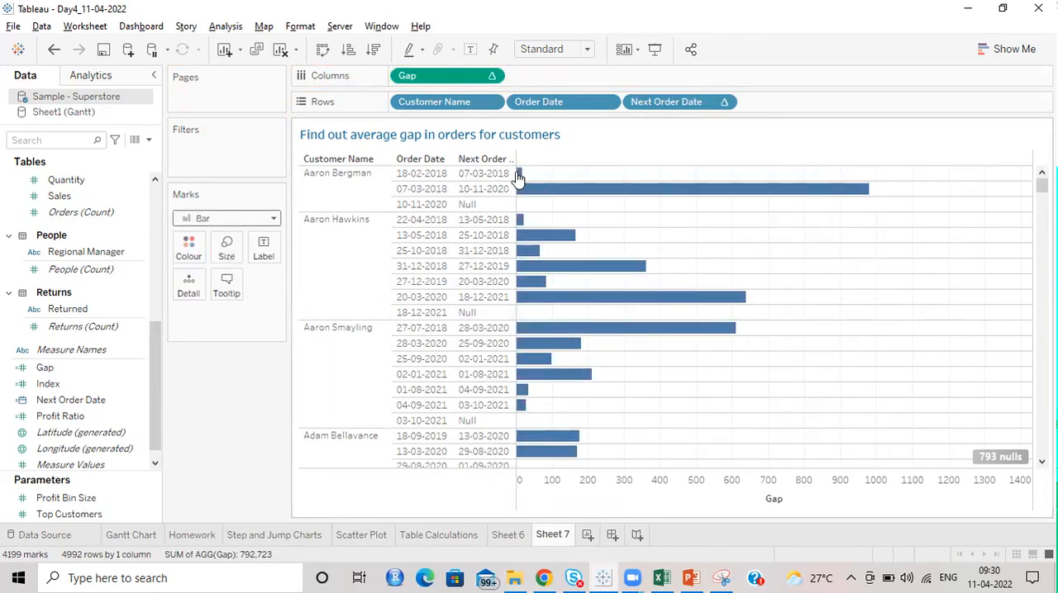
left_click(263, 246)
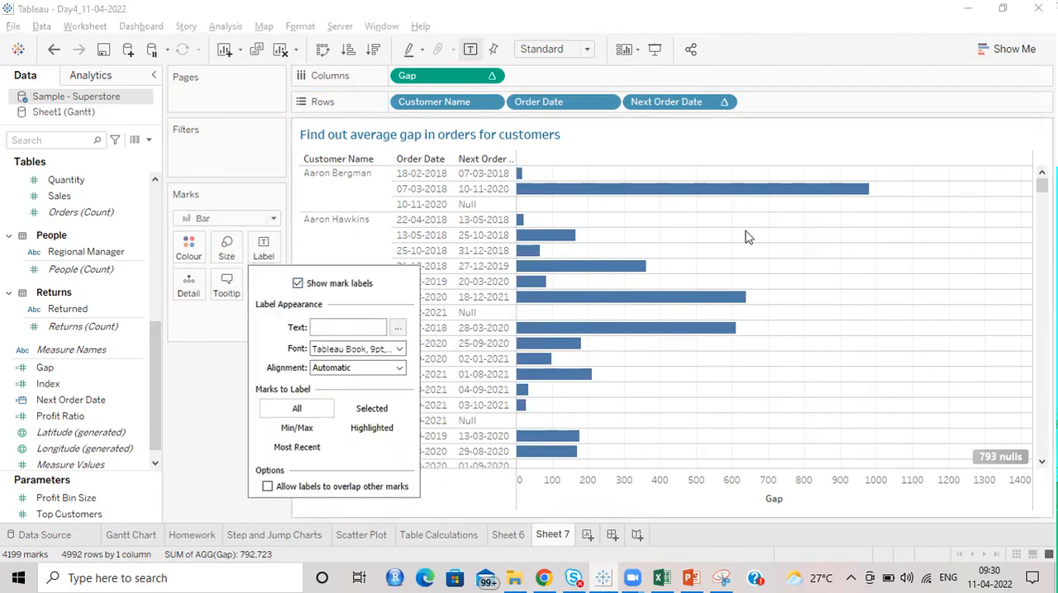
left_click(839, 135)
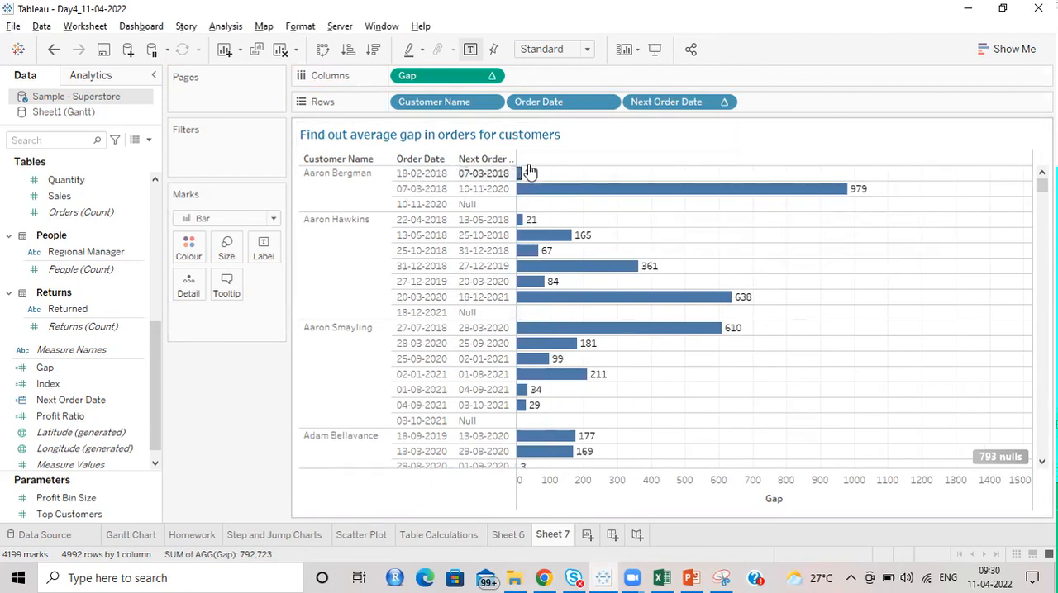
Step: Review the gap labels and the handling options for the Gap axis's null values, and close them without choosing one
mouse_move(529, 180)
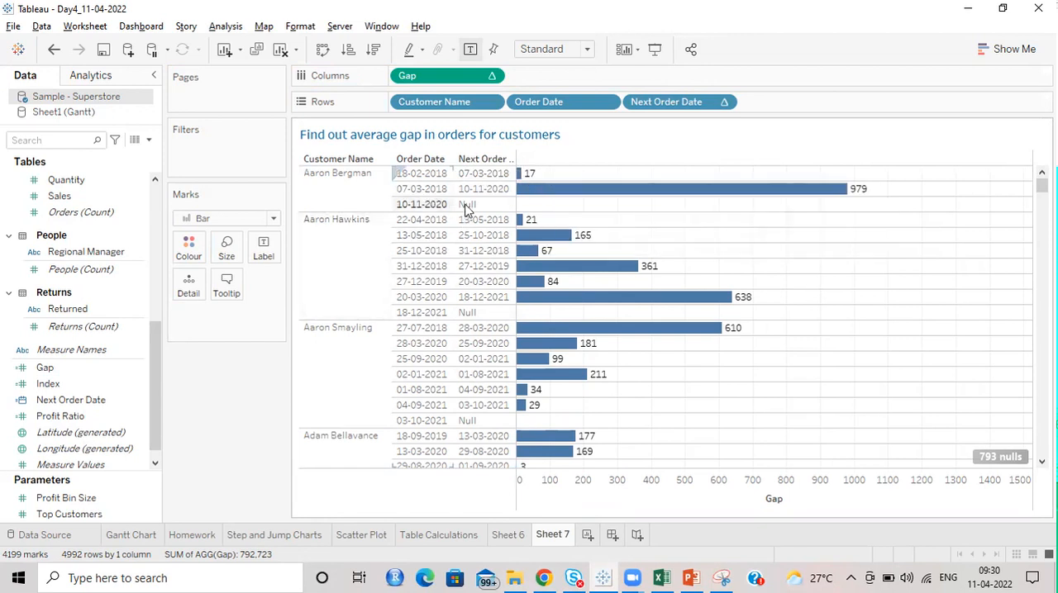
mouse_move(777, 196)
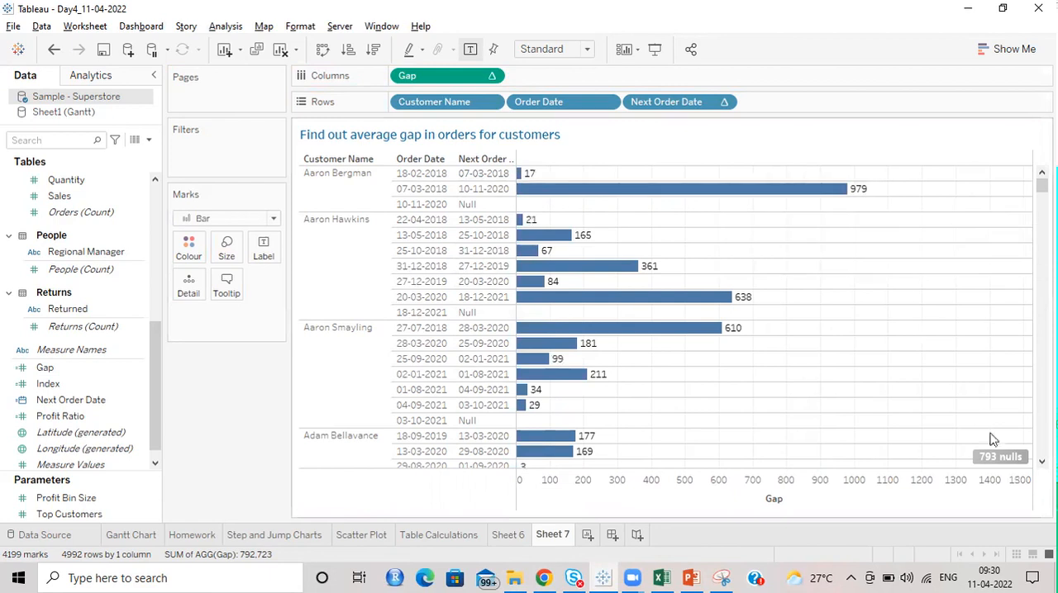
mouse_move(1002, 461)
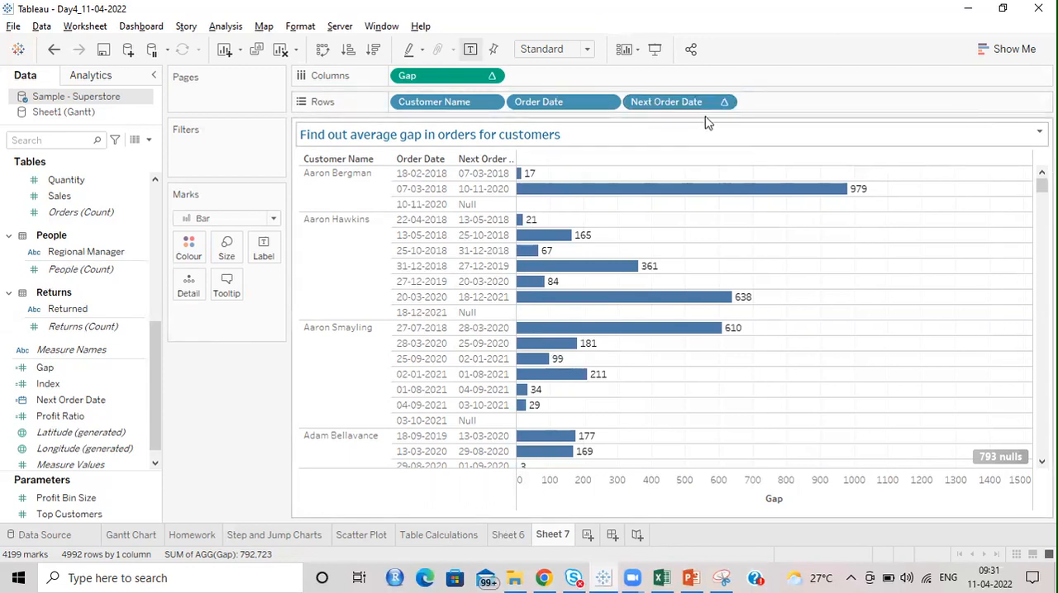
left_click(1006, 459)
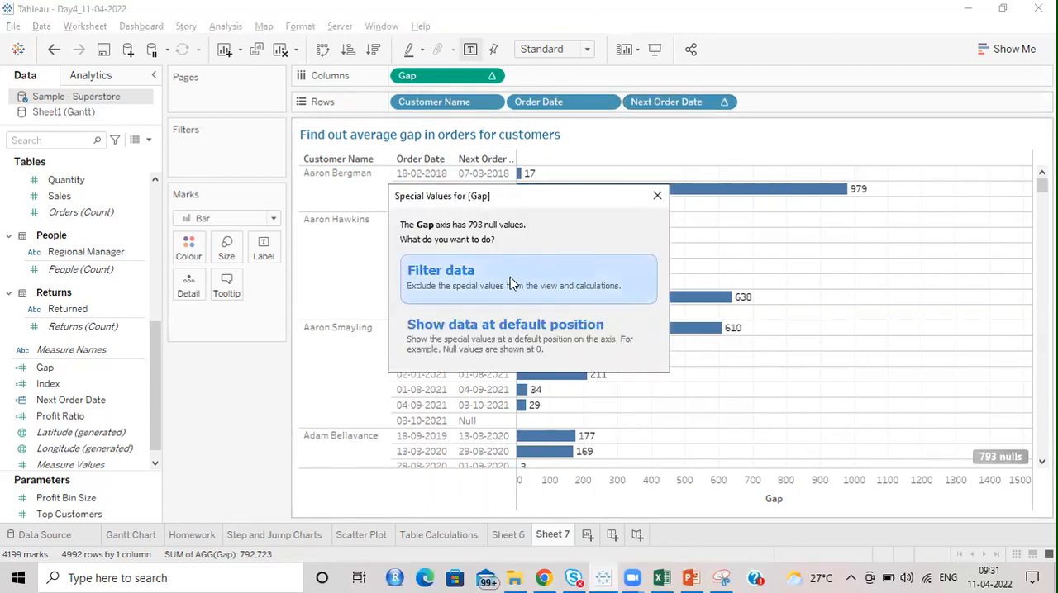
left_click(657, 196)
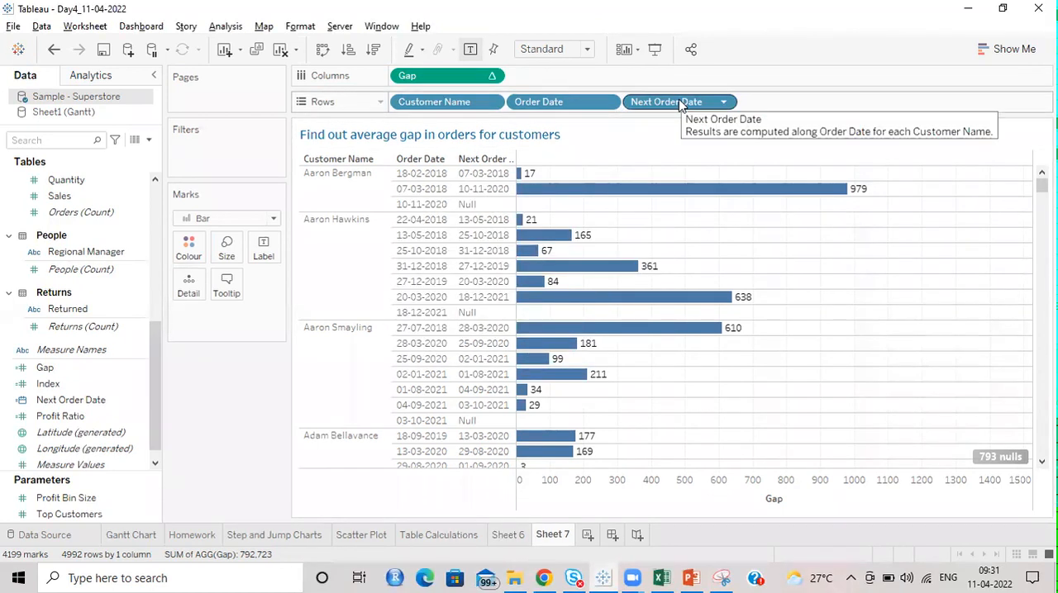
Step: Filter the view on Next Order Date so that only the Null value is excluded
left_click_drag(680, 102, 229, 156)
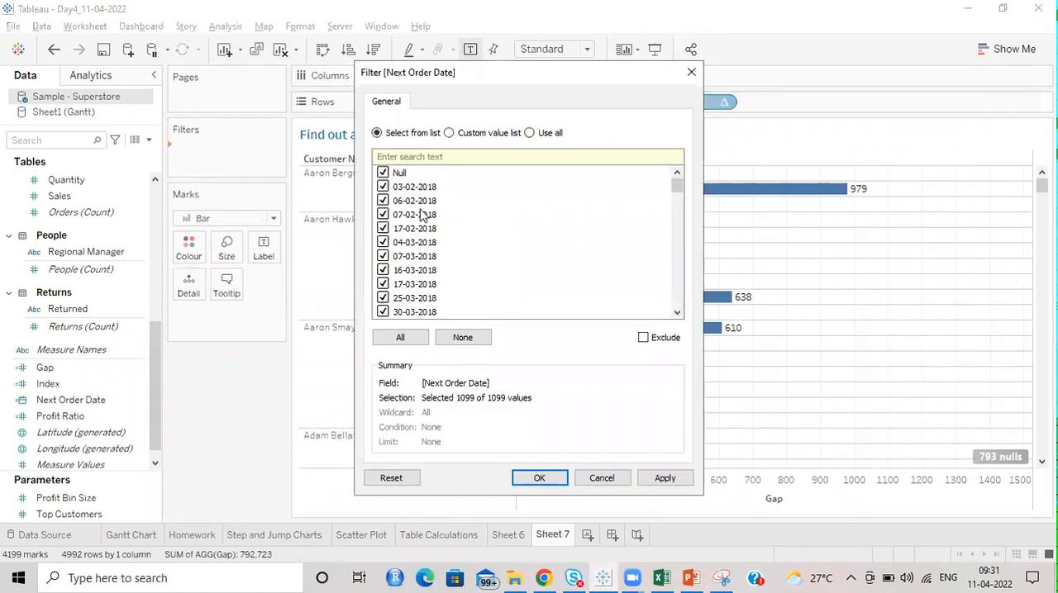
left_click(463, 338)
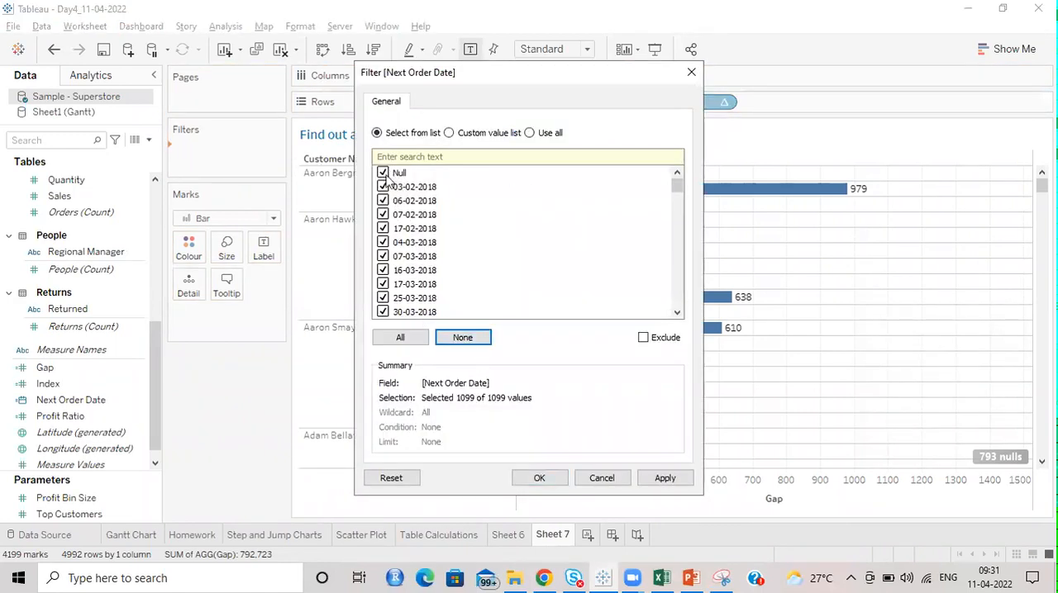
left_click(462, 341)
left_click(382, 173)
left_click(643, 339)
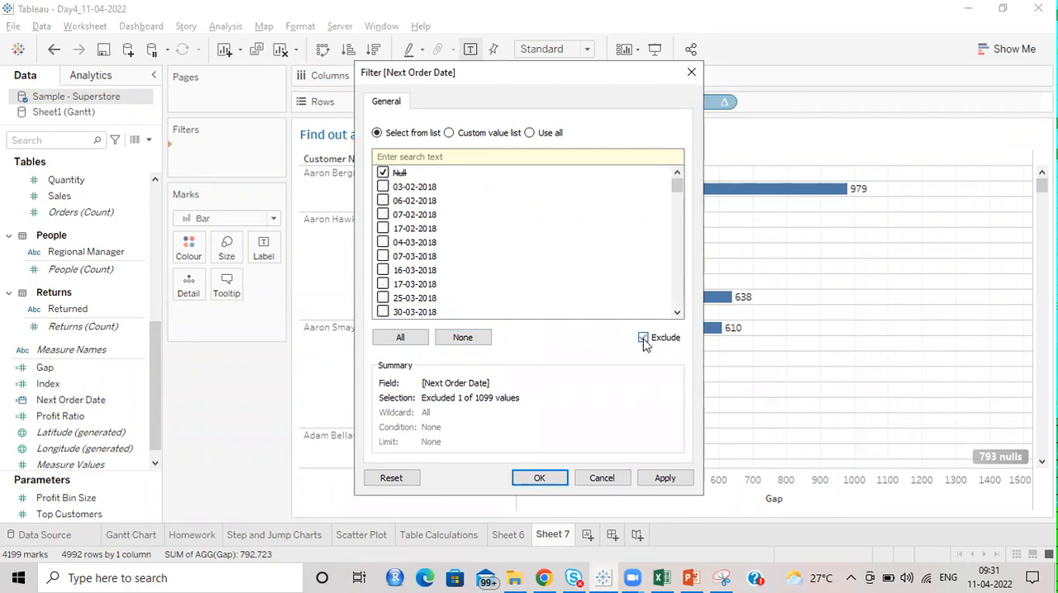
left_click(541, 480)
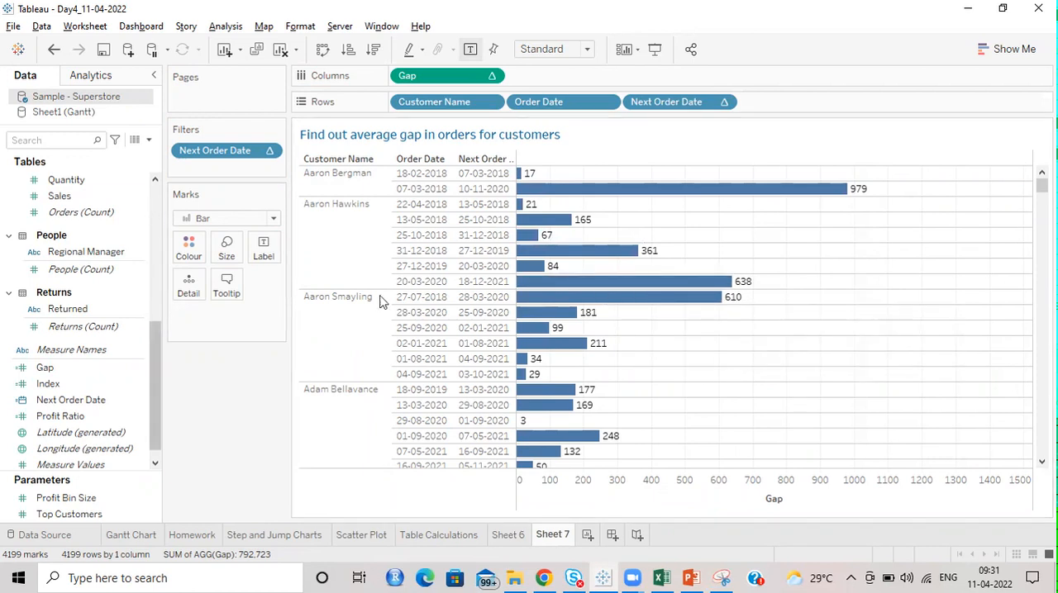
Step: Add an average line for Gap across the whole table and check its value
left_click(90, 78)
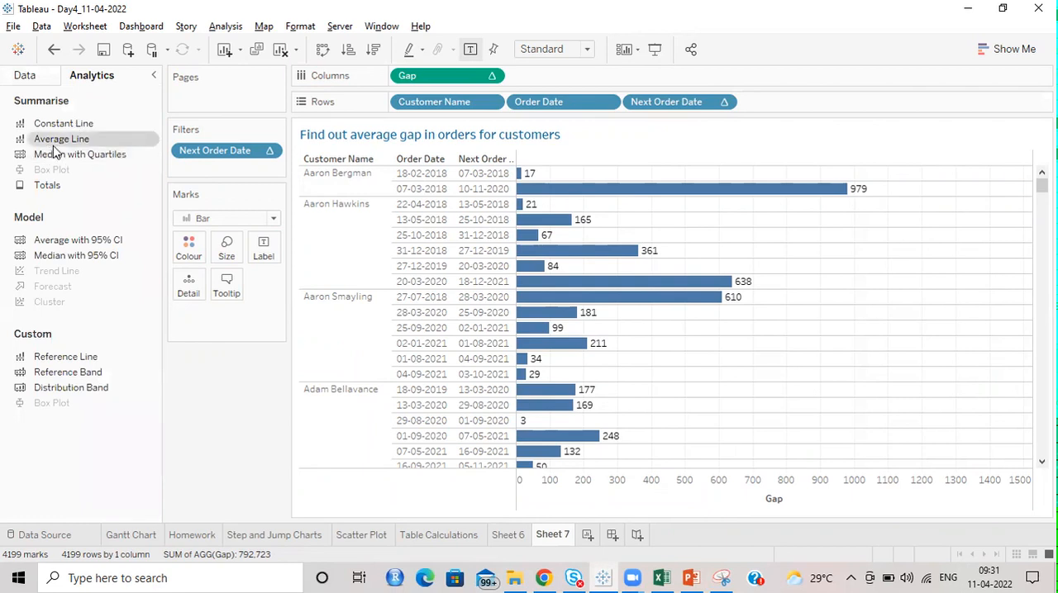
mouse_move(48, 140)
left_mouse_down()
mouse_move(346, 171)
mouse_move(461, 234)
mouse_move(436, 190)
mouse_move(434, 199)
left_mouse_up()
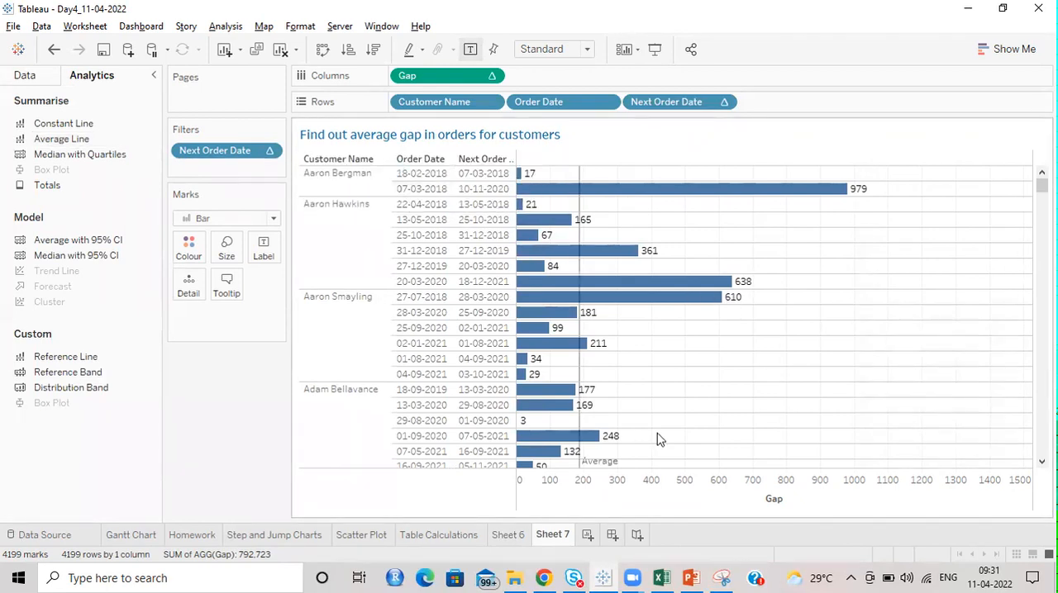
mouse_move(574, 420)
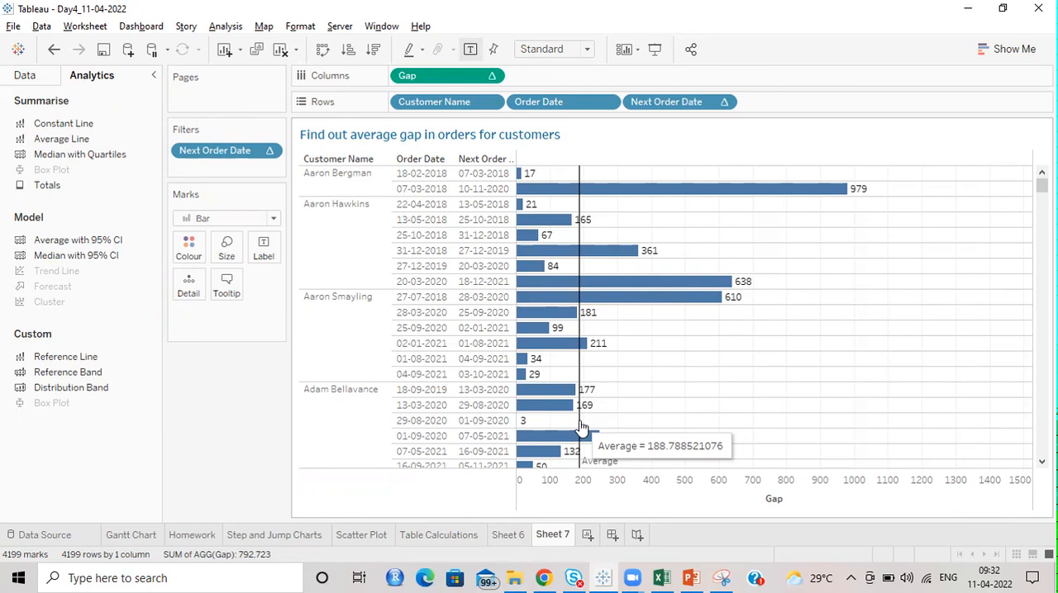
Step: Format the average reference line as a dashed orange line
left_click(579, 420)
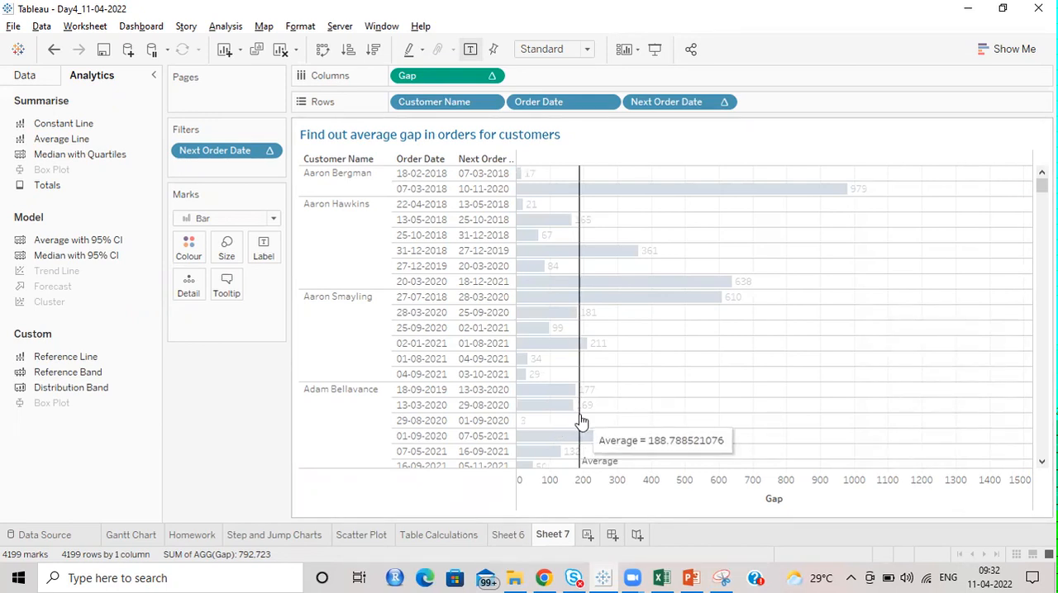
left_click(701, 415)
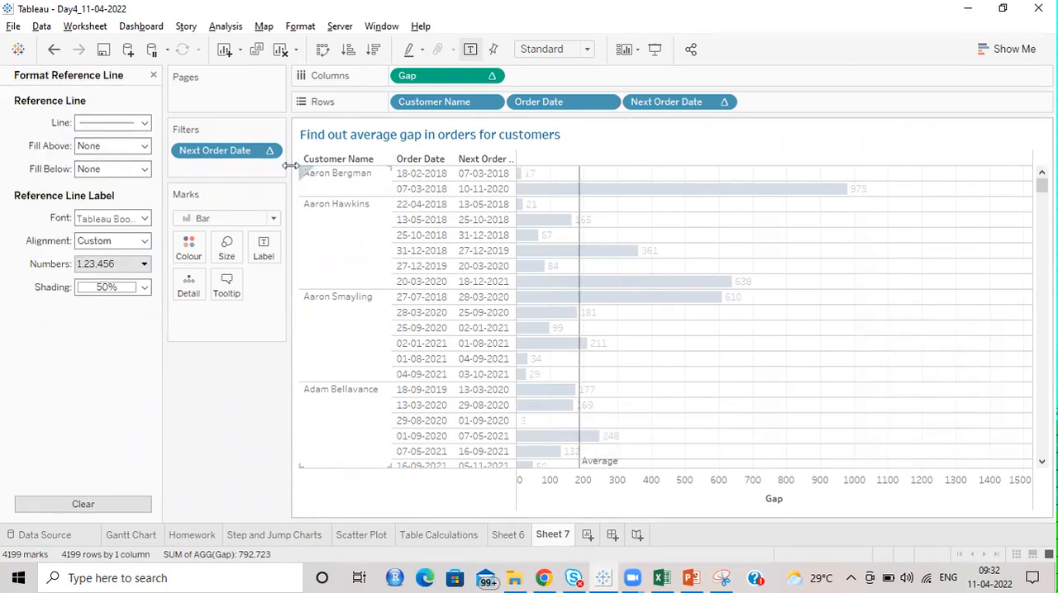
left_click(142, 123)
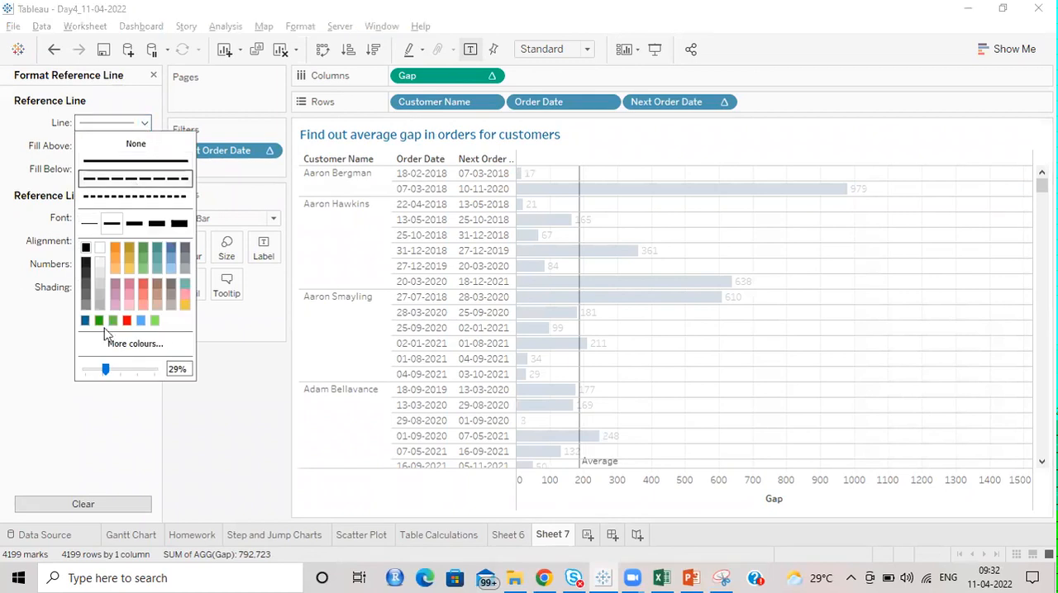
left_click(115, 247)
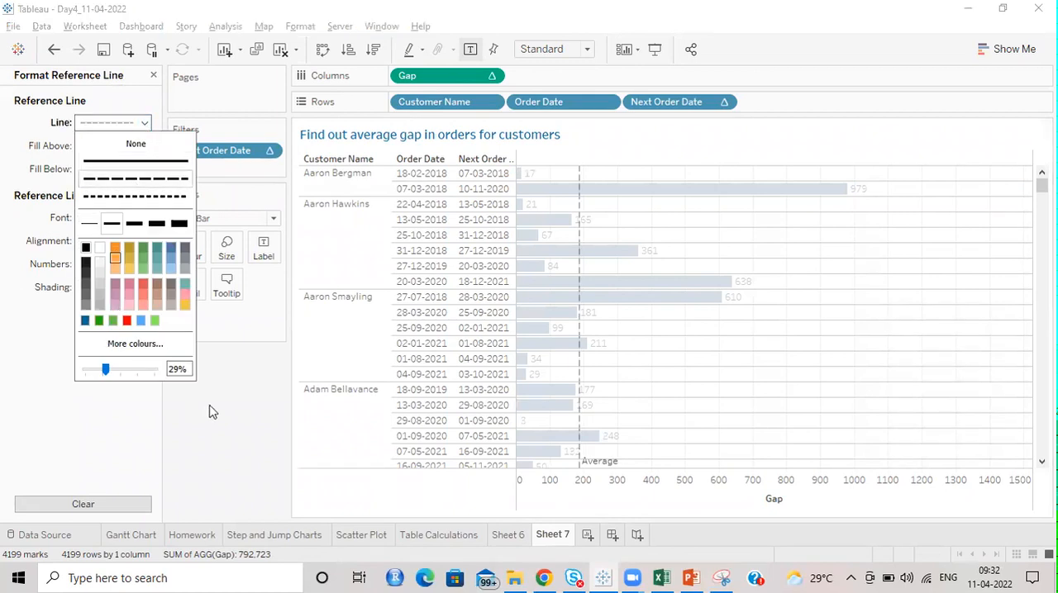
left_click(227, 453)
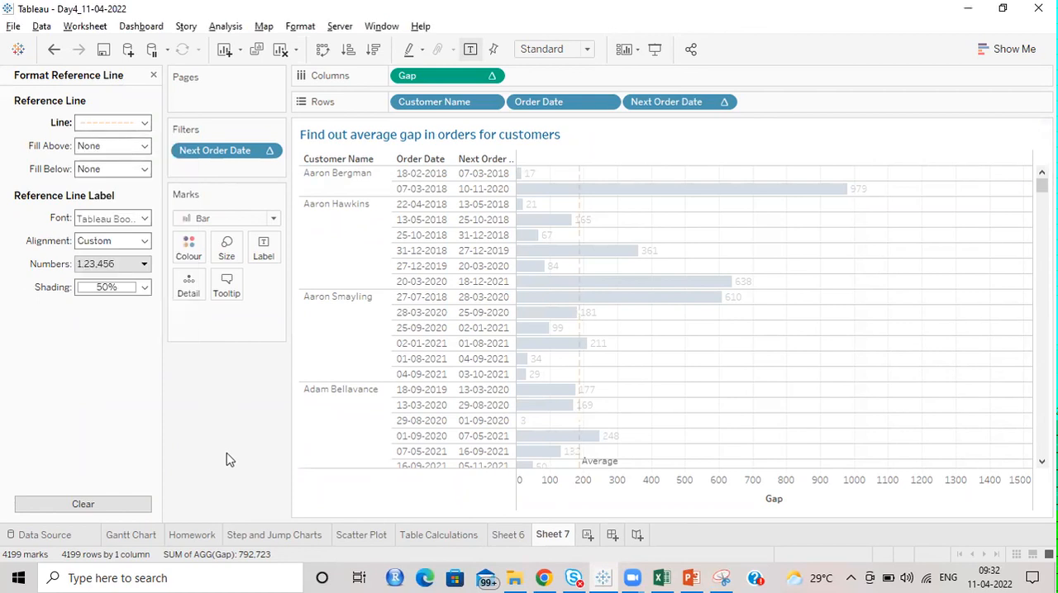
left_click(748, 306)
Step: Recolour the dashed average line teal and set its opacity to 100%
left_click(582, 376)
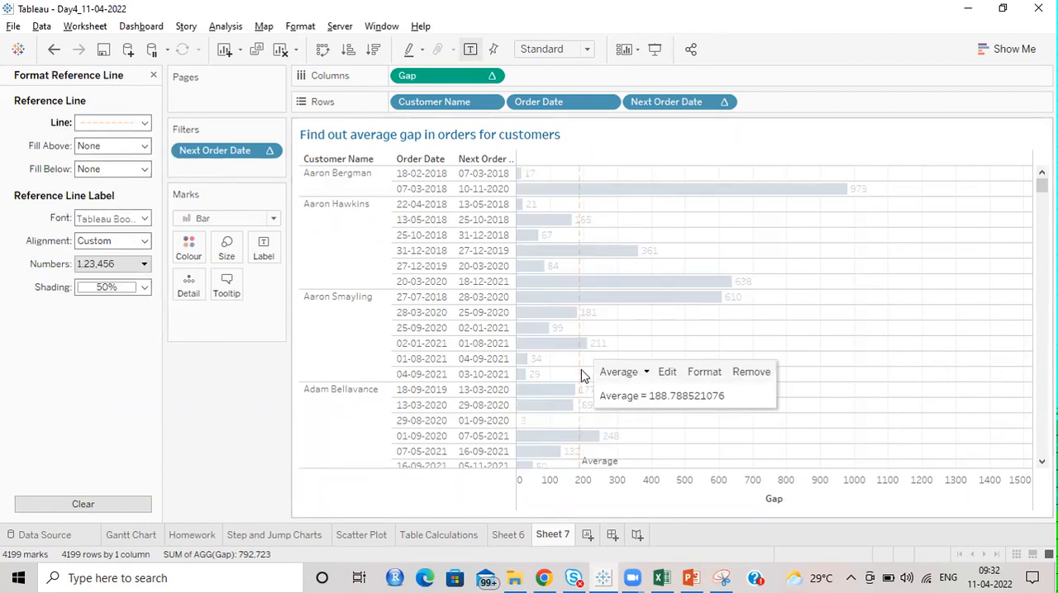
left_click(142, 122)
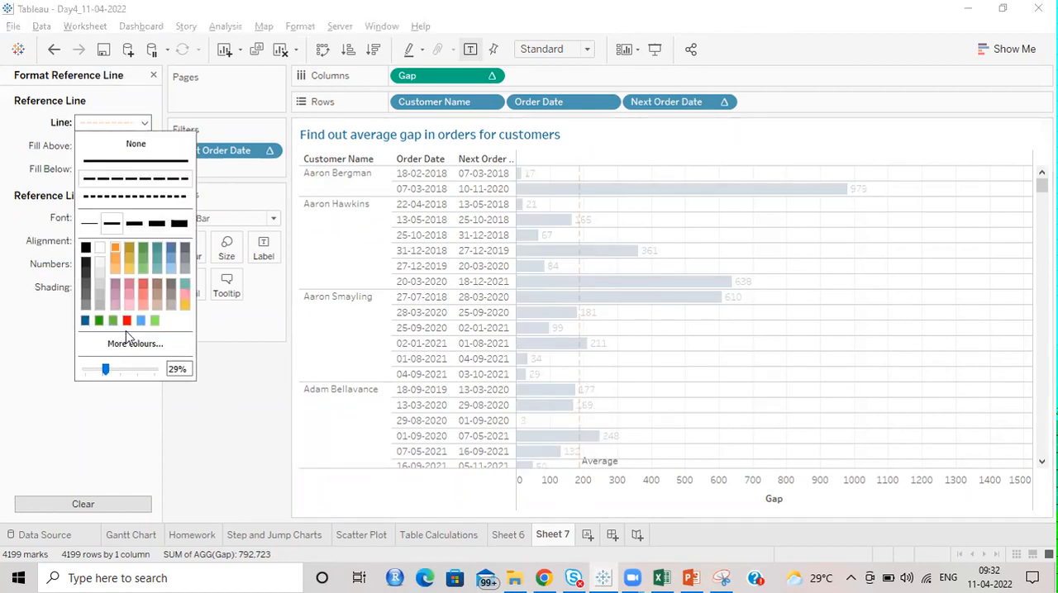
left_click(85, 322)
left_click(907, 318)
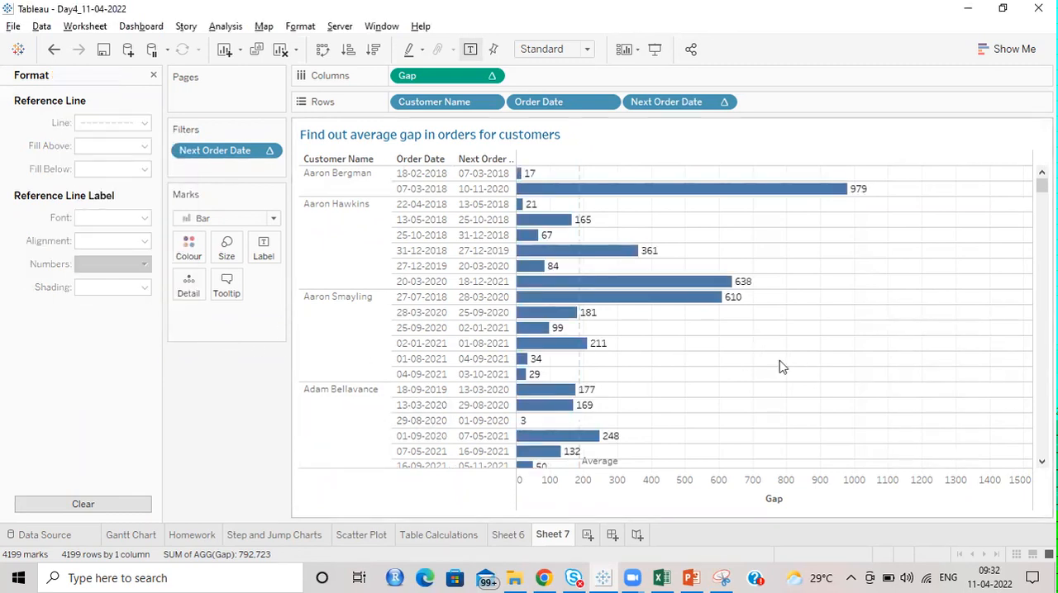
left_click(579, 369)
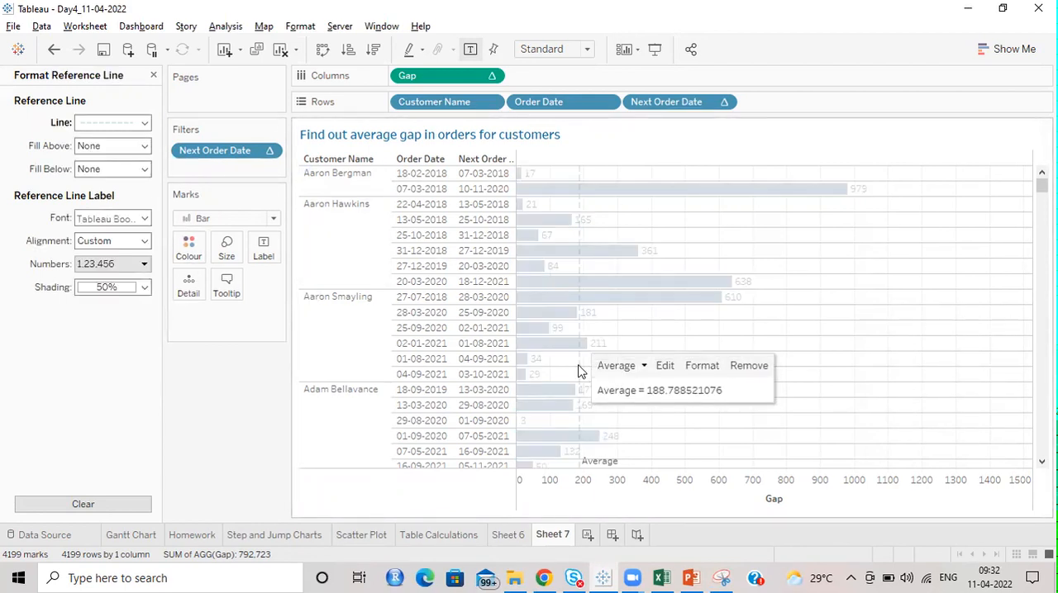
left_click(145, 122)
left_click_drag(105, 371, 162, 374)
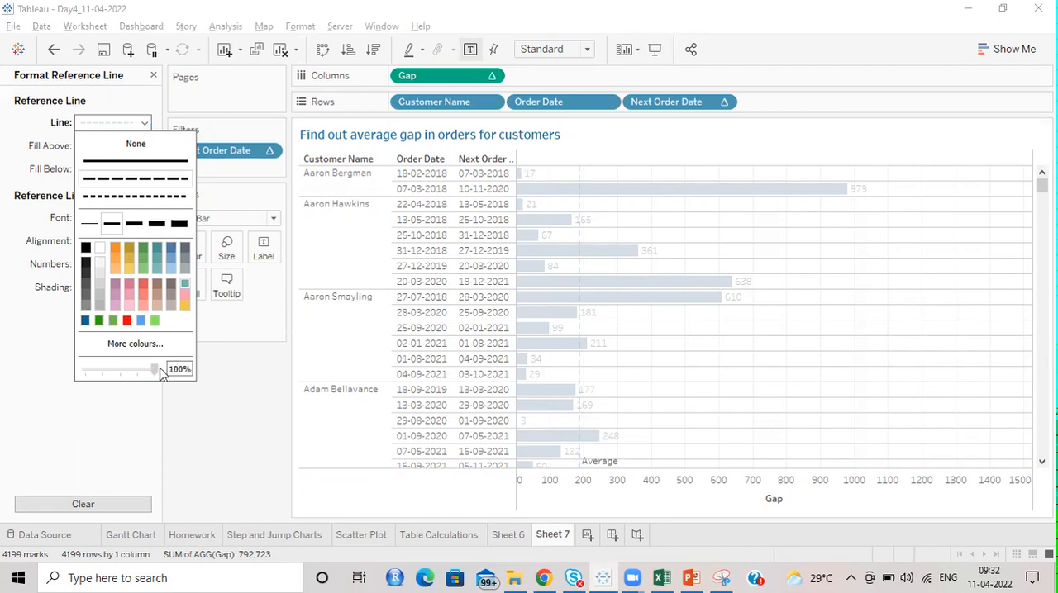
left_click(813, 339)
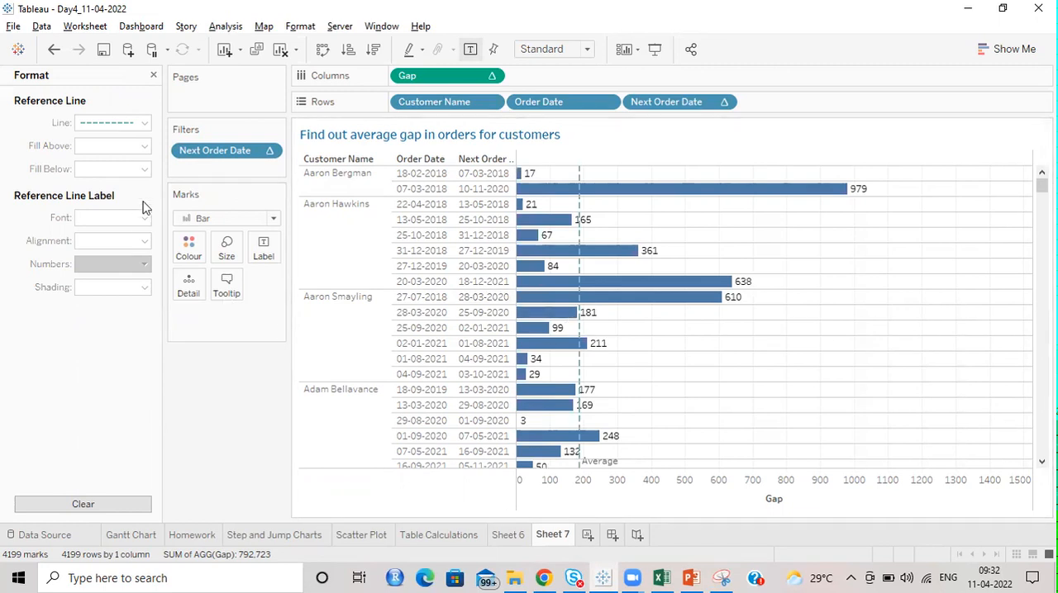
Step: Close the reference line formatting, colour the Gap bars medium grey, and return to the list of data fields
left_click(153, 76)
left_click(188, 244)
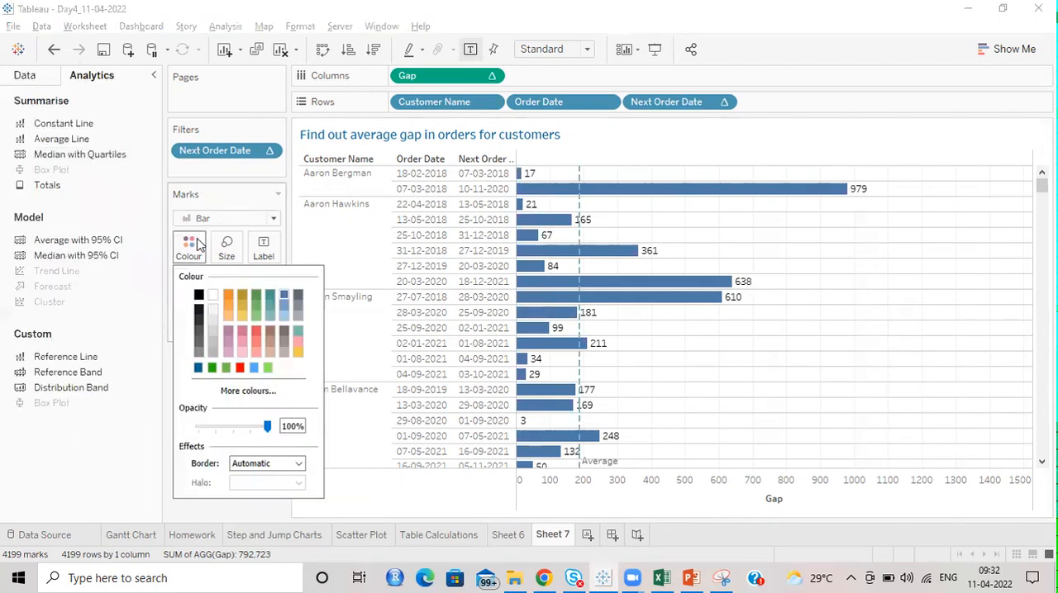
left_click(212, 332)
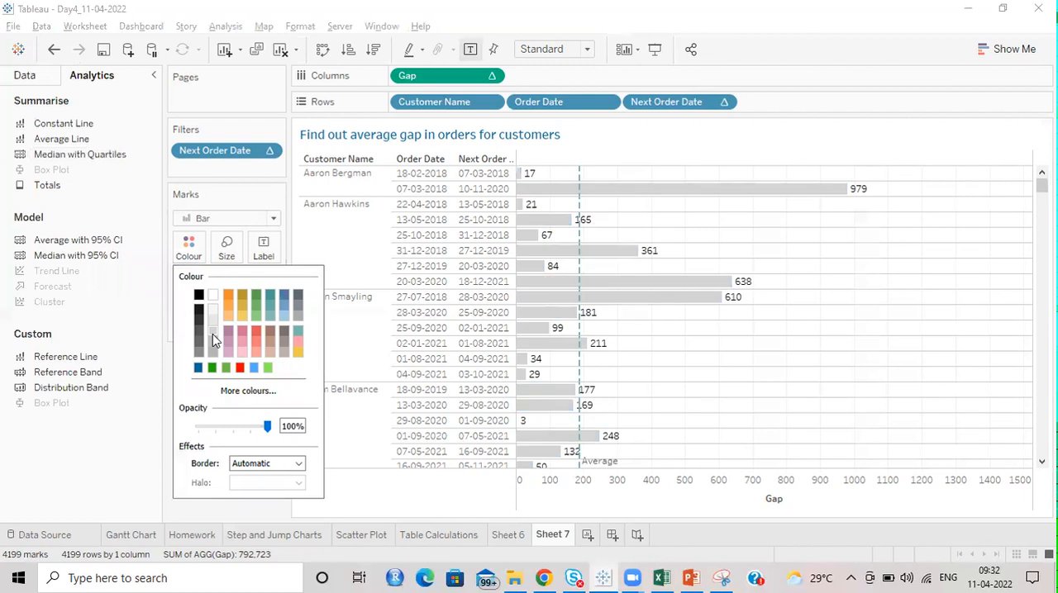
left_click(299, 323)
left_click(94, 456)
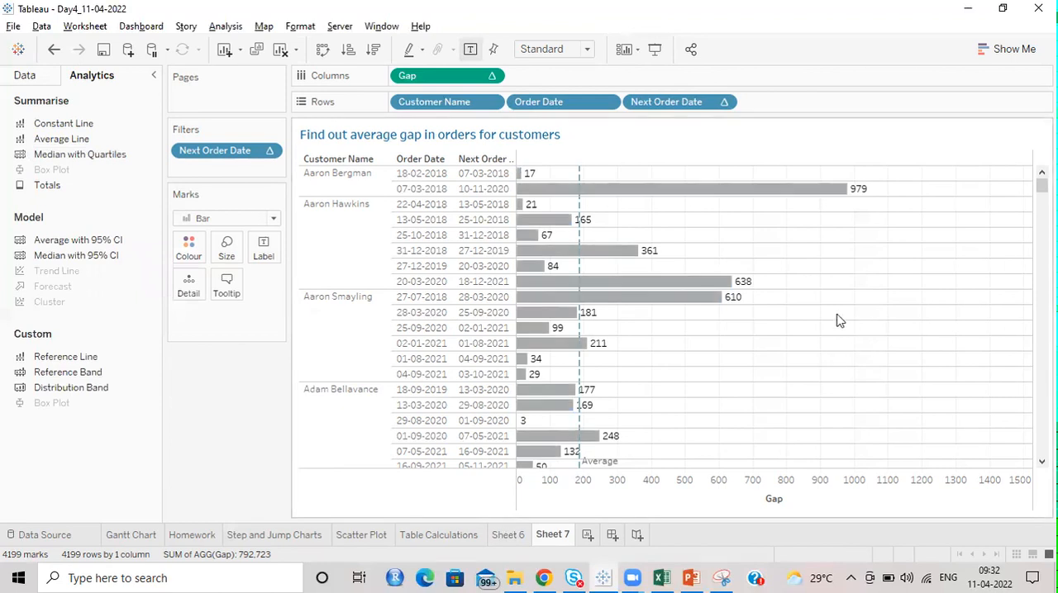
left_click(19, 76)
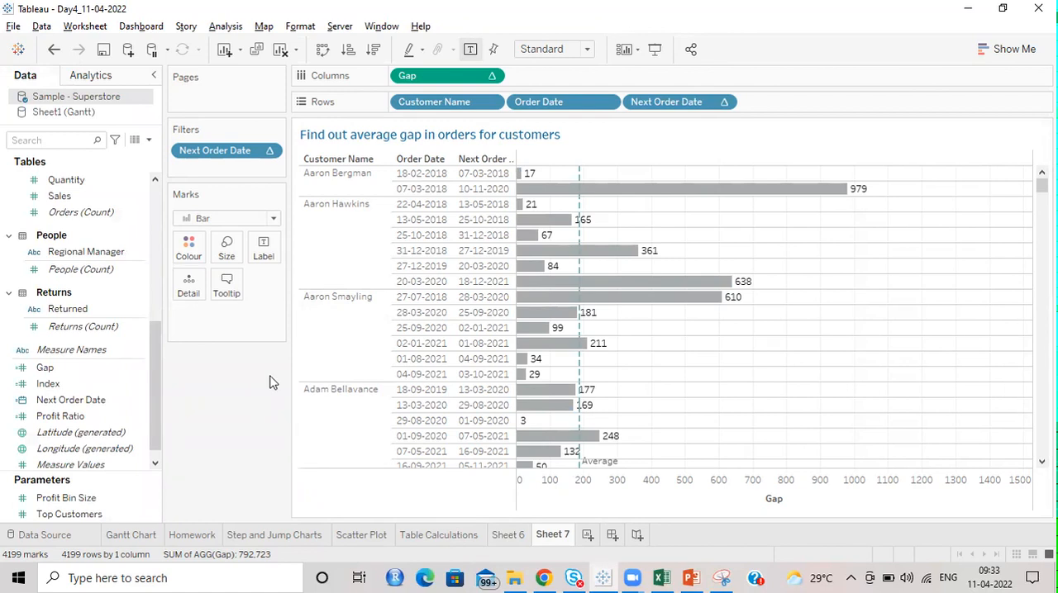
Step: Add a new worksheet after Sheet 7 and name it Homework2
left_click(590, 537)
double_click(591, 534)
type("H")
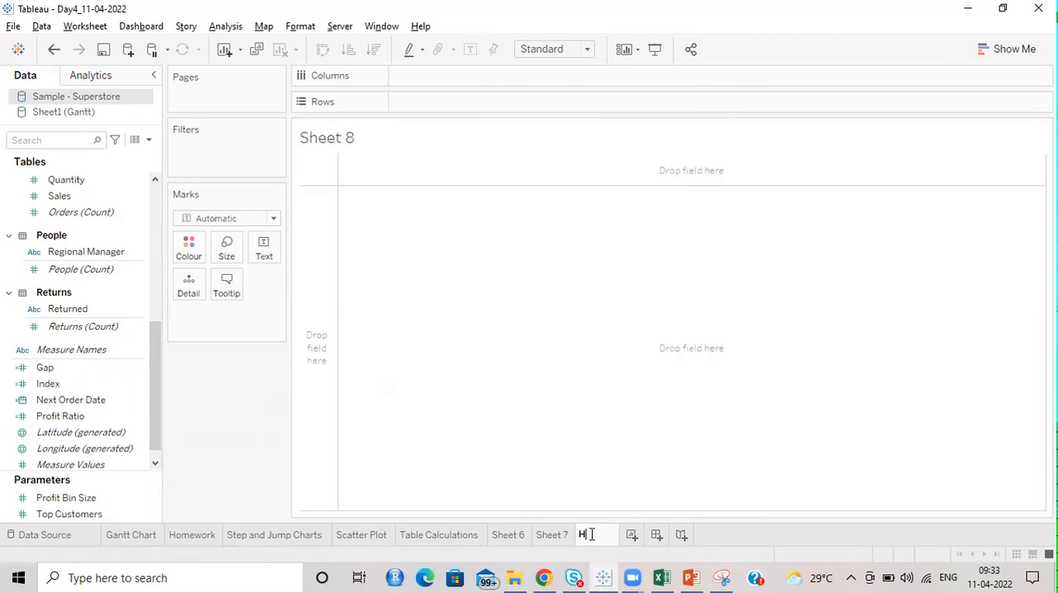
type("omework")
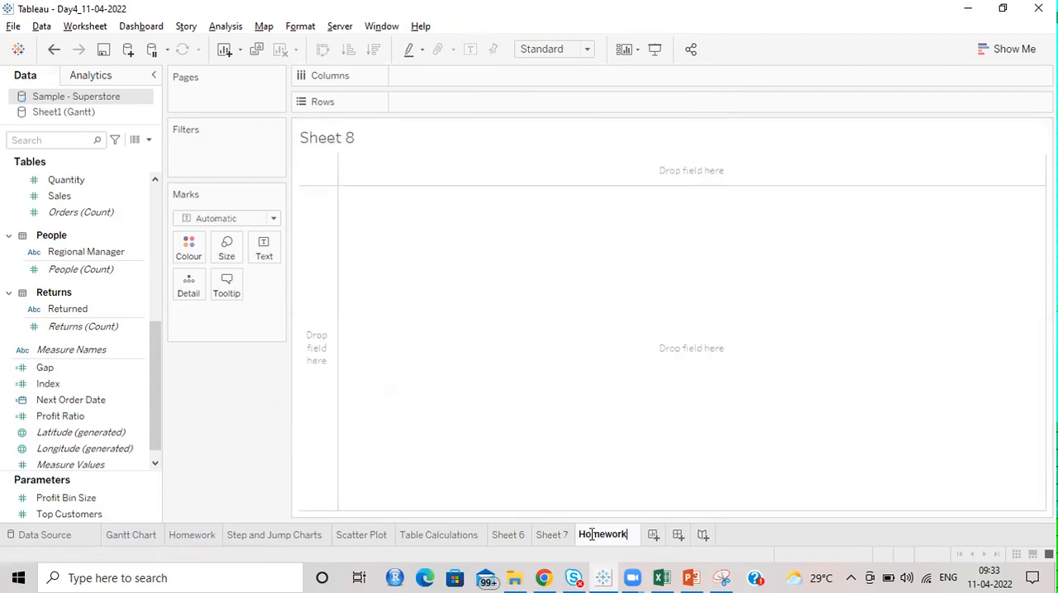
key("Return")
key("Return")
left_click(637, 534)
type("2")
key("Return")
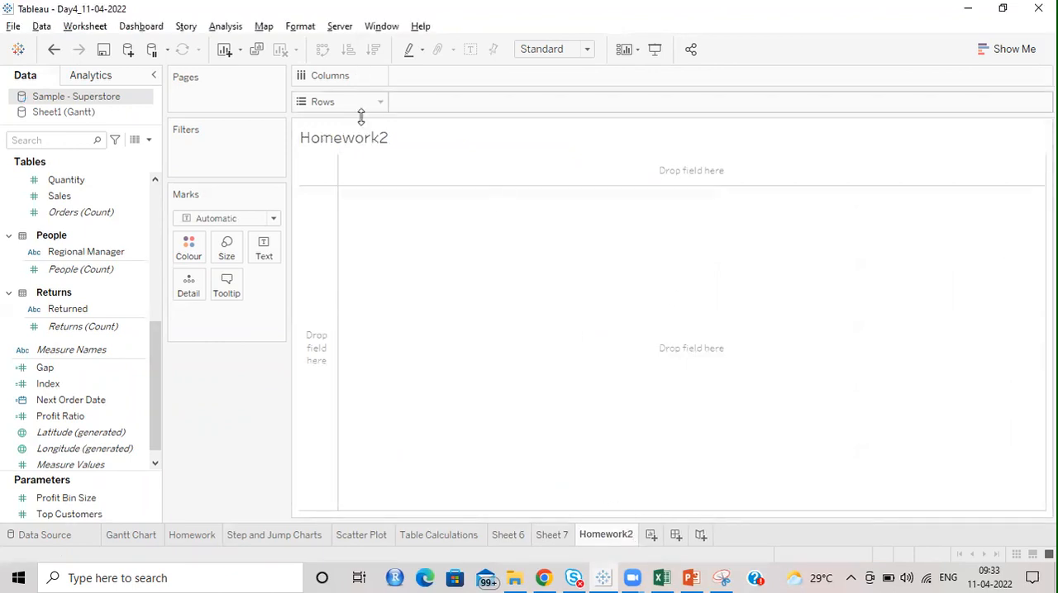
Step: Replace the Homework2 sheet's title text with "Recreate Med Data reports"
double_click(378, 140)
left_click_drag(698, 218, 501, 215)
type("Recreate")
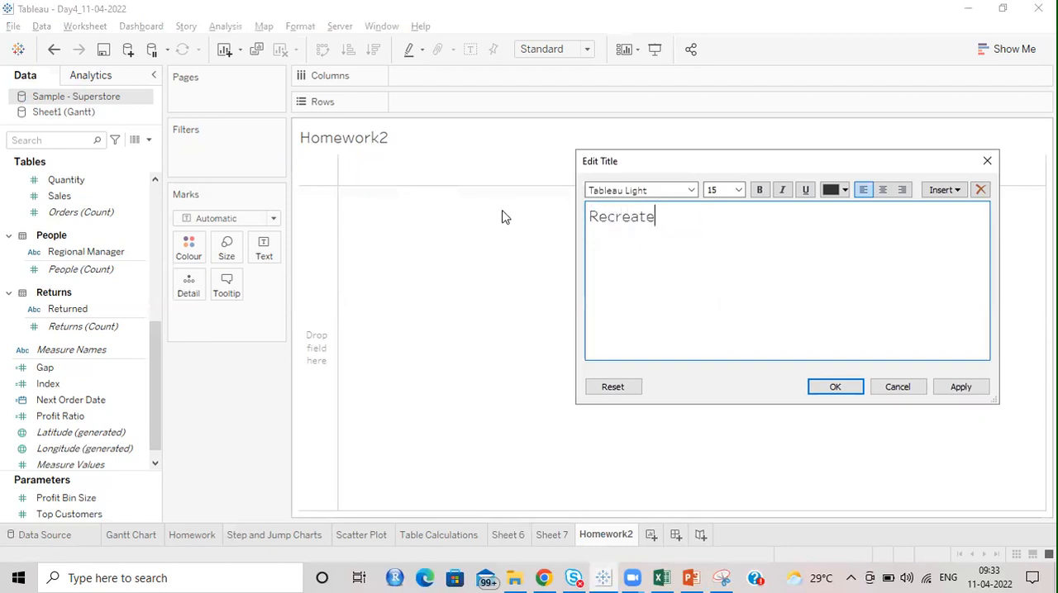
type(" Med Data reports")
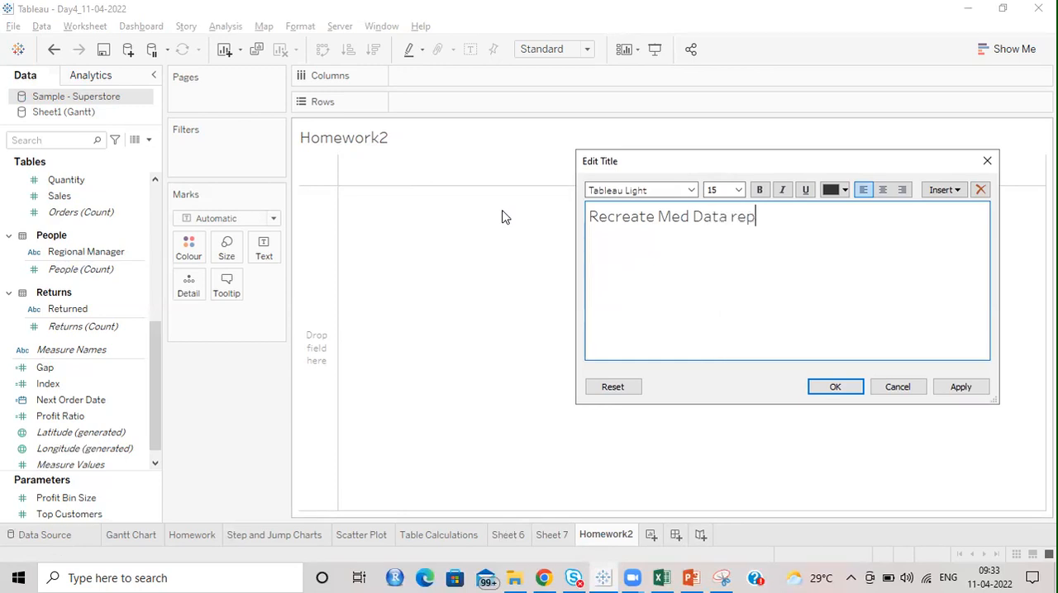
key("BackSpace")
Step: Insert "IMPORTANT: " in front of "Recreate Med Data reports" in the title
left_click_drag(800, 221, 587, 229)
type("{M{")
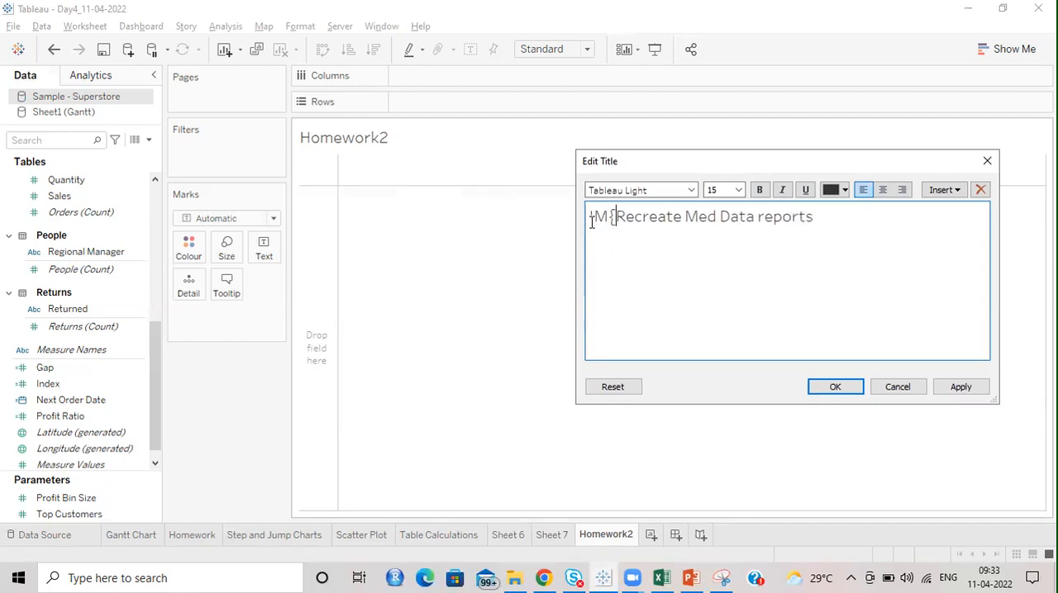
type("PORTANT")
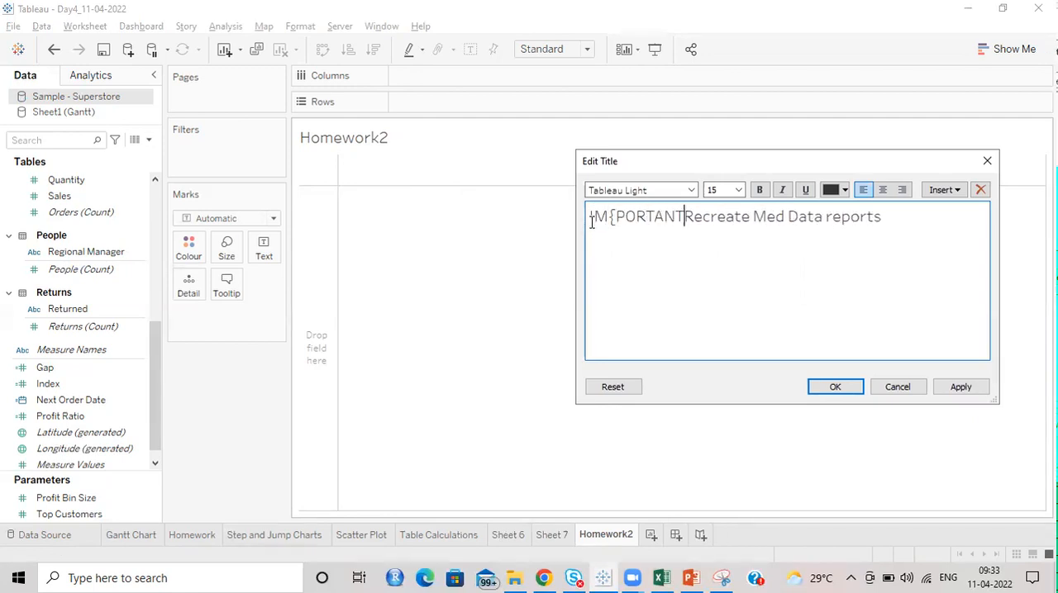
type(":")
left_click(617, 217)
key("BackSpace")
key("BackSpace")
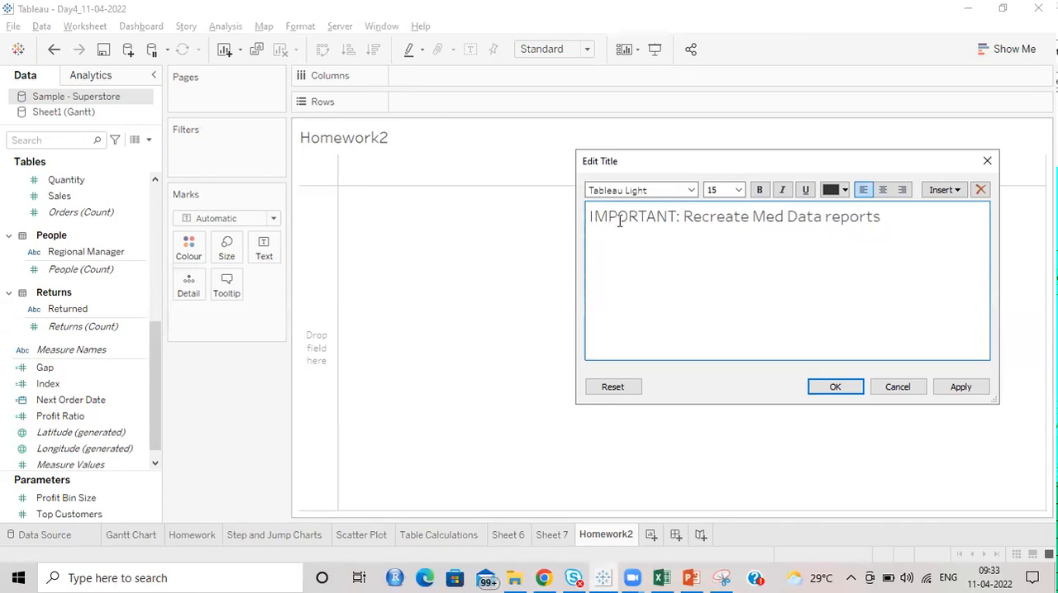
Step: Format the whole title text as bold at font size 12
double_click(619, 217)
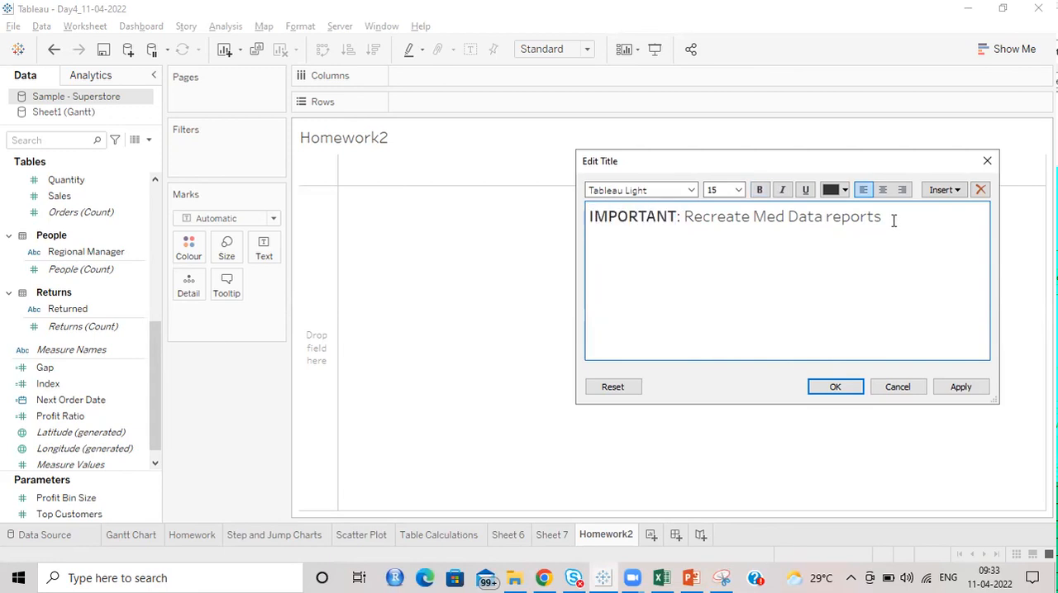
left_click_drag(893, 218, 522, 220)
left_click(738, 190)
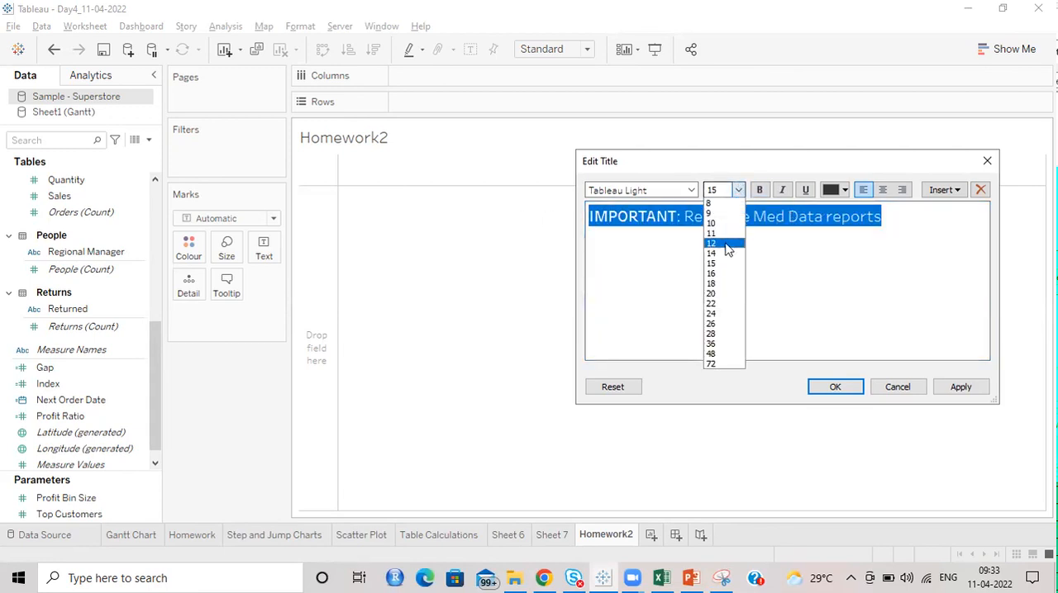
left_click(724, 243)
left_click(760, 190)
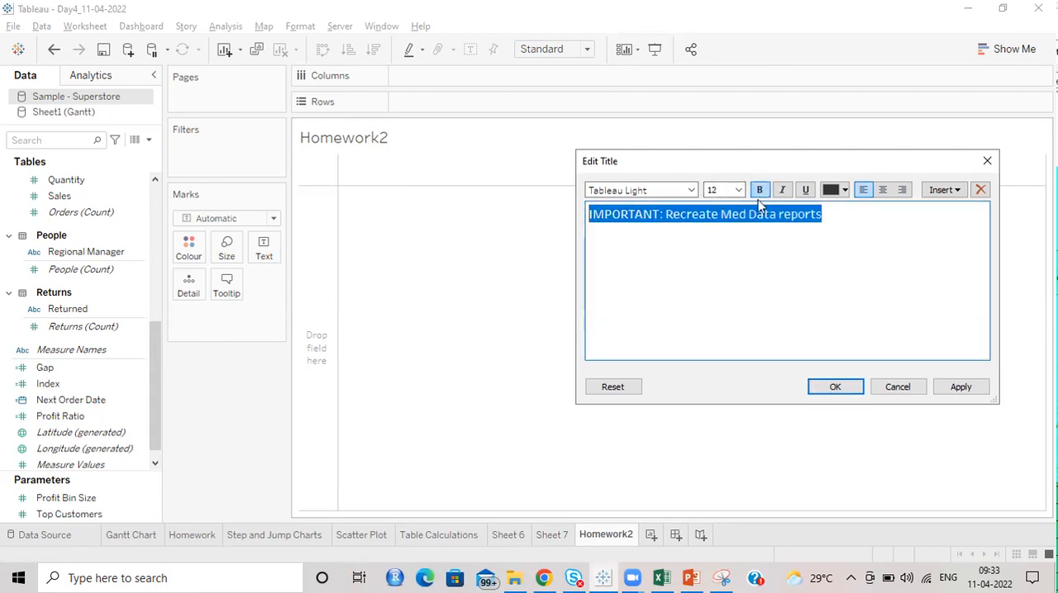
Step: Colour the word IMPORTANT red and apply the edited title to the sheet
left_click(825, 291)
left_click_drag(859, 217, 663, 213)
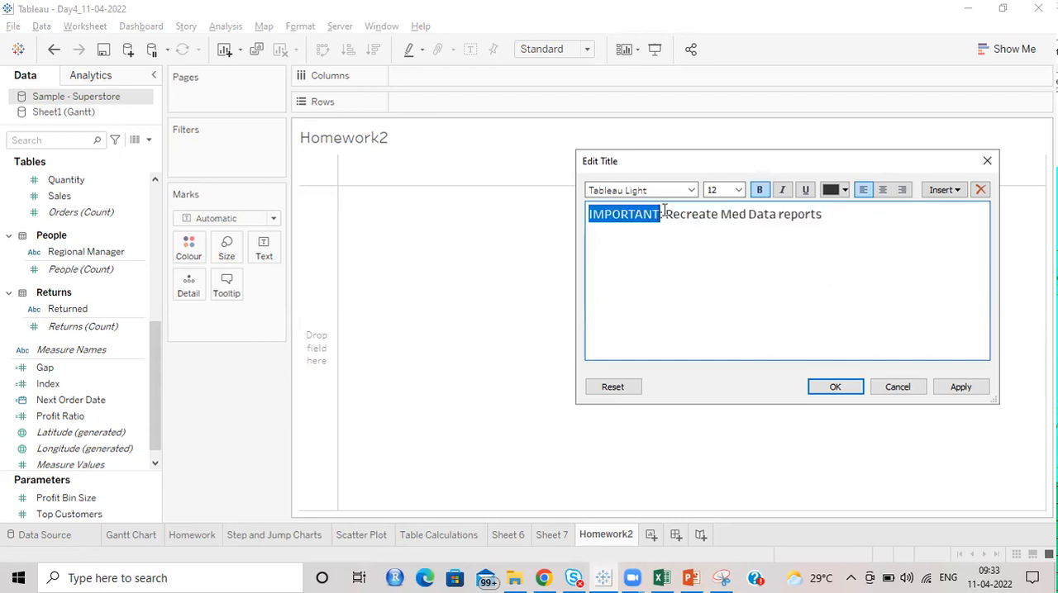
left_click(843, 190)
left_click(873, 282)
left_click(764, 279)
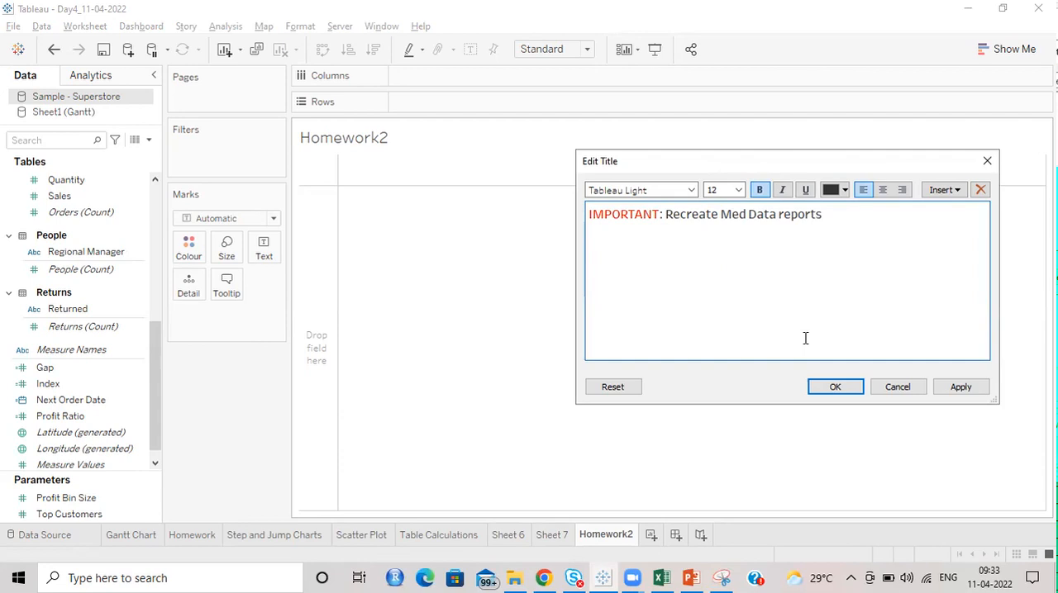
left_click(822, 385)
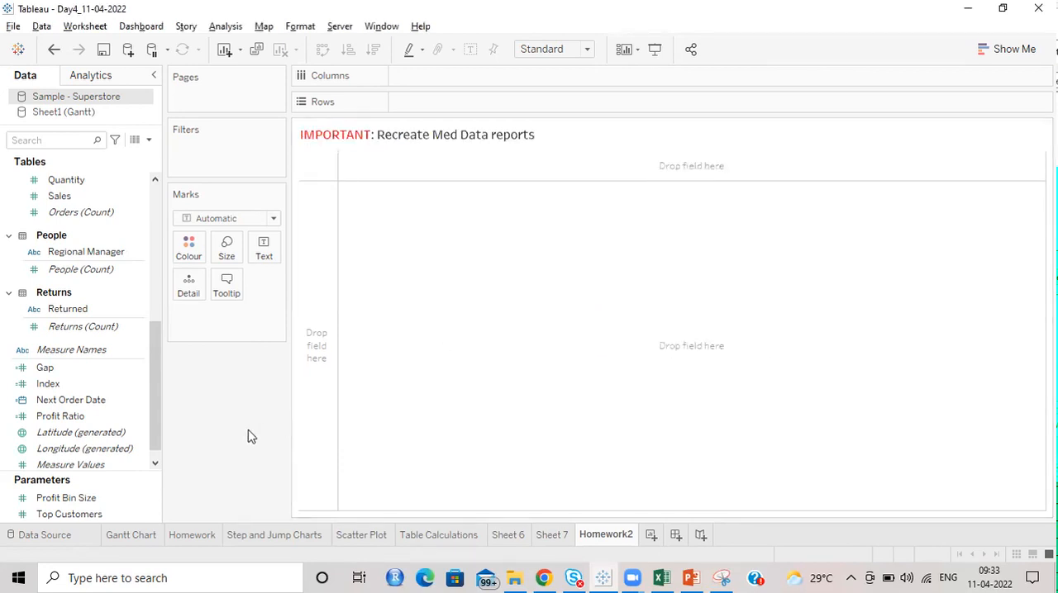